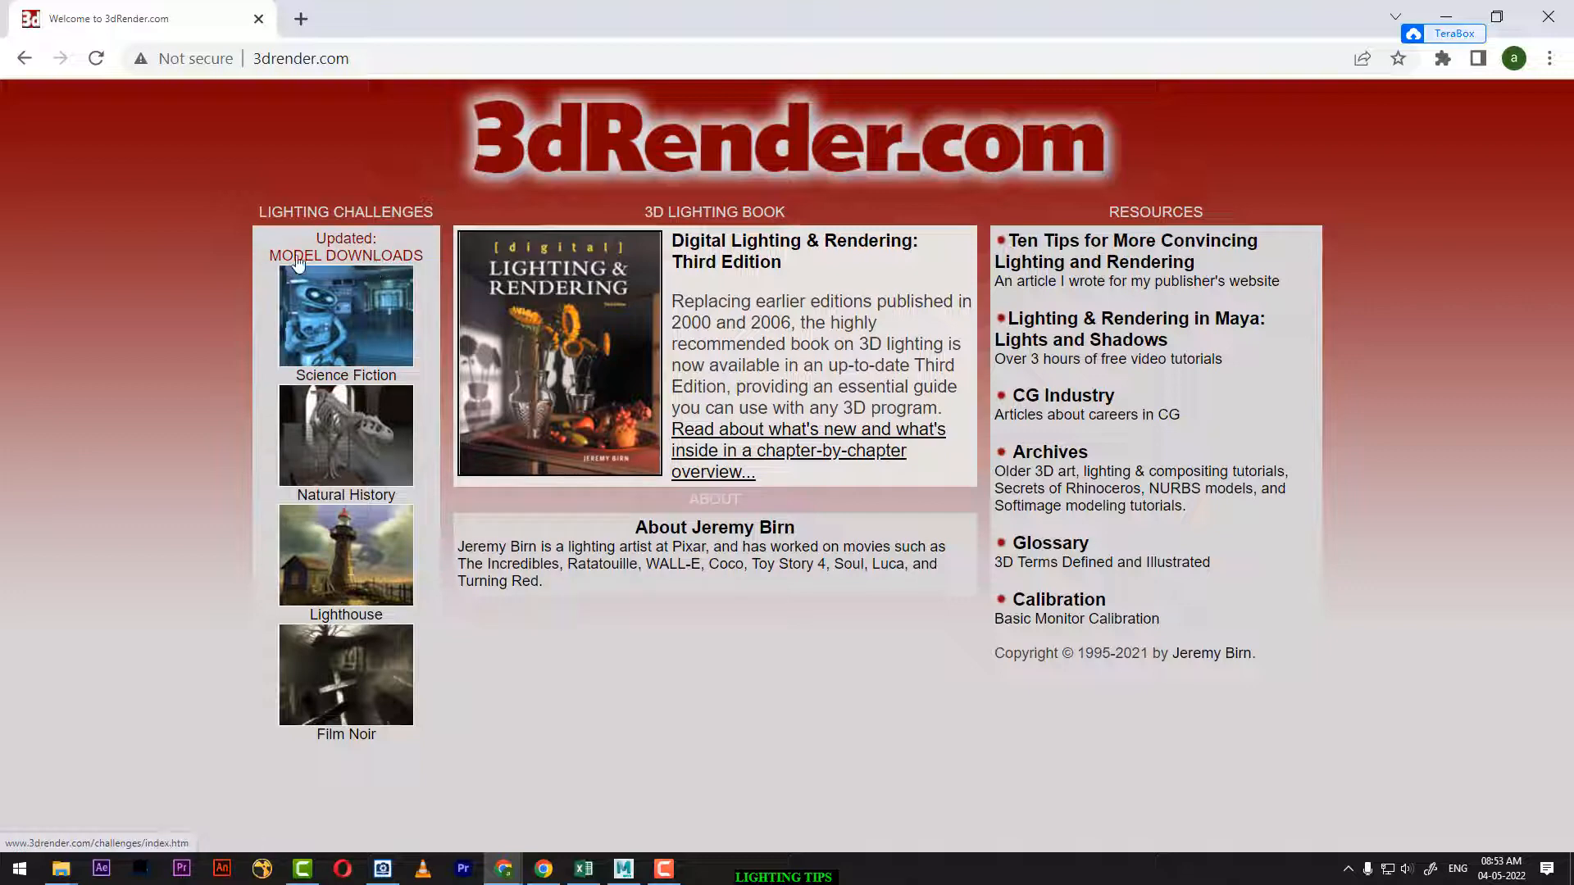
# Open the model downloads page of lighting challenges and browse the list to Challenge #18: Science Fiction
pyautogui.click(381, 259)
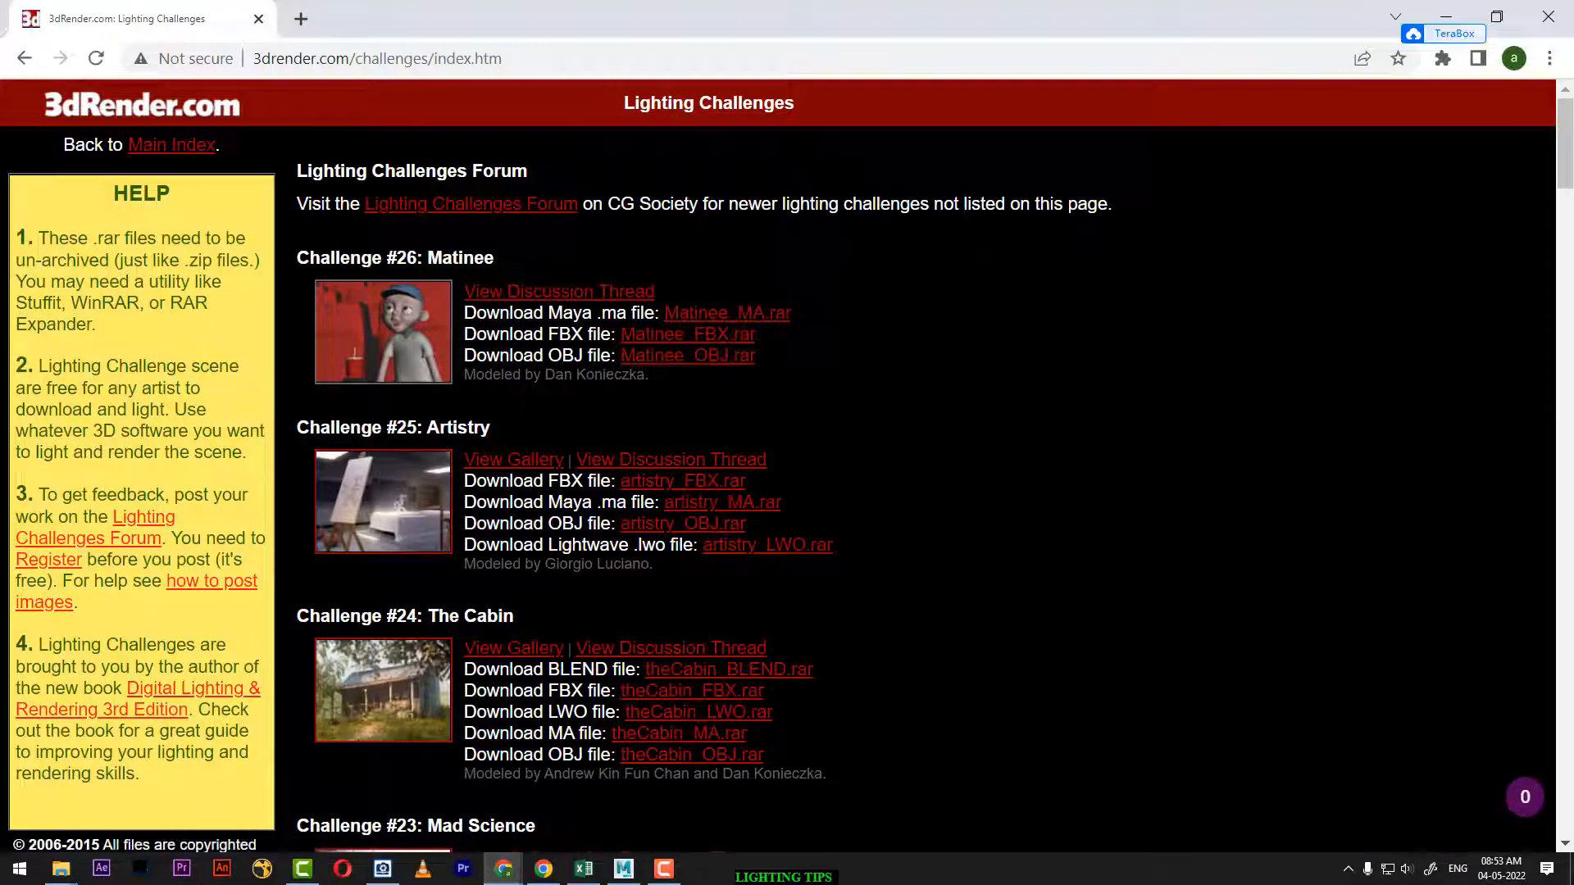
pyautogui.scroll(-1, 623, 557)
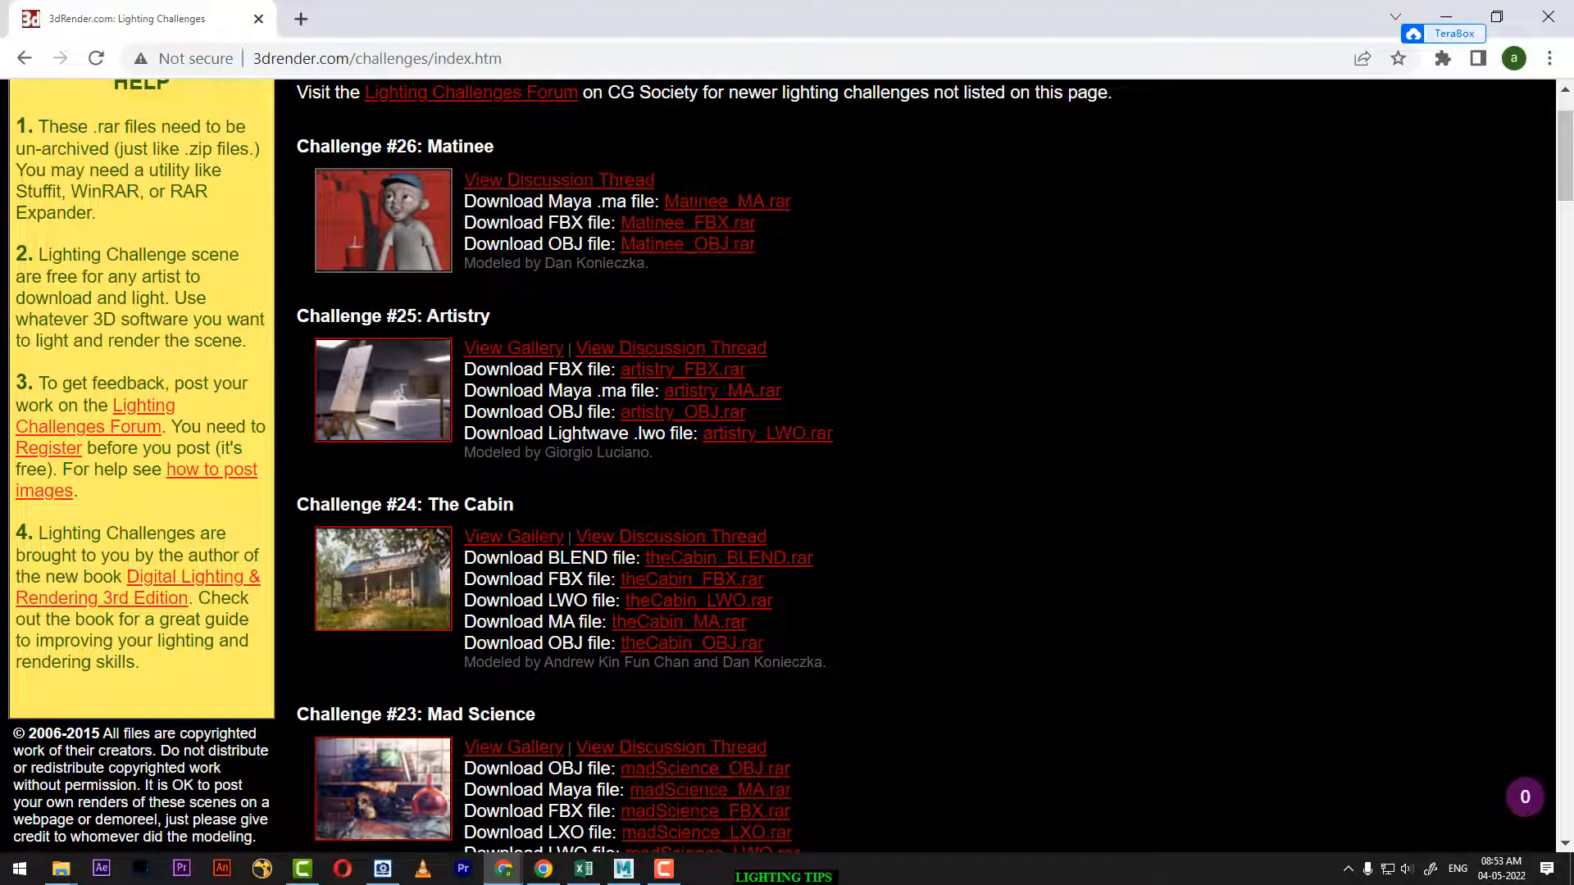
pyautogui.scroll(1, 686, 512)
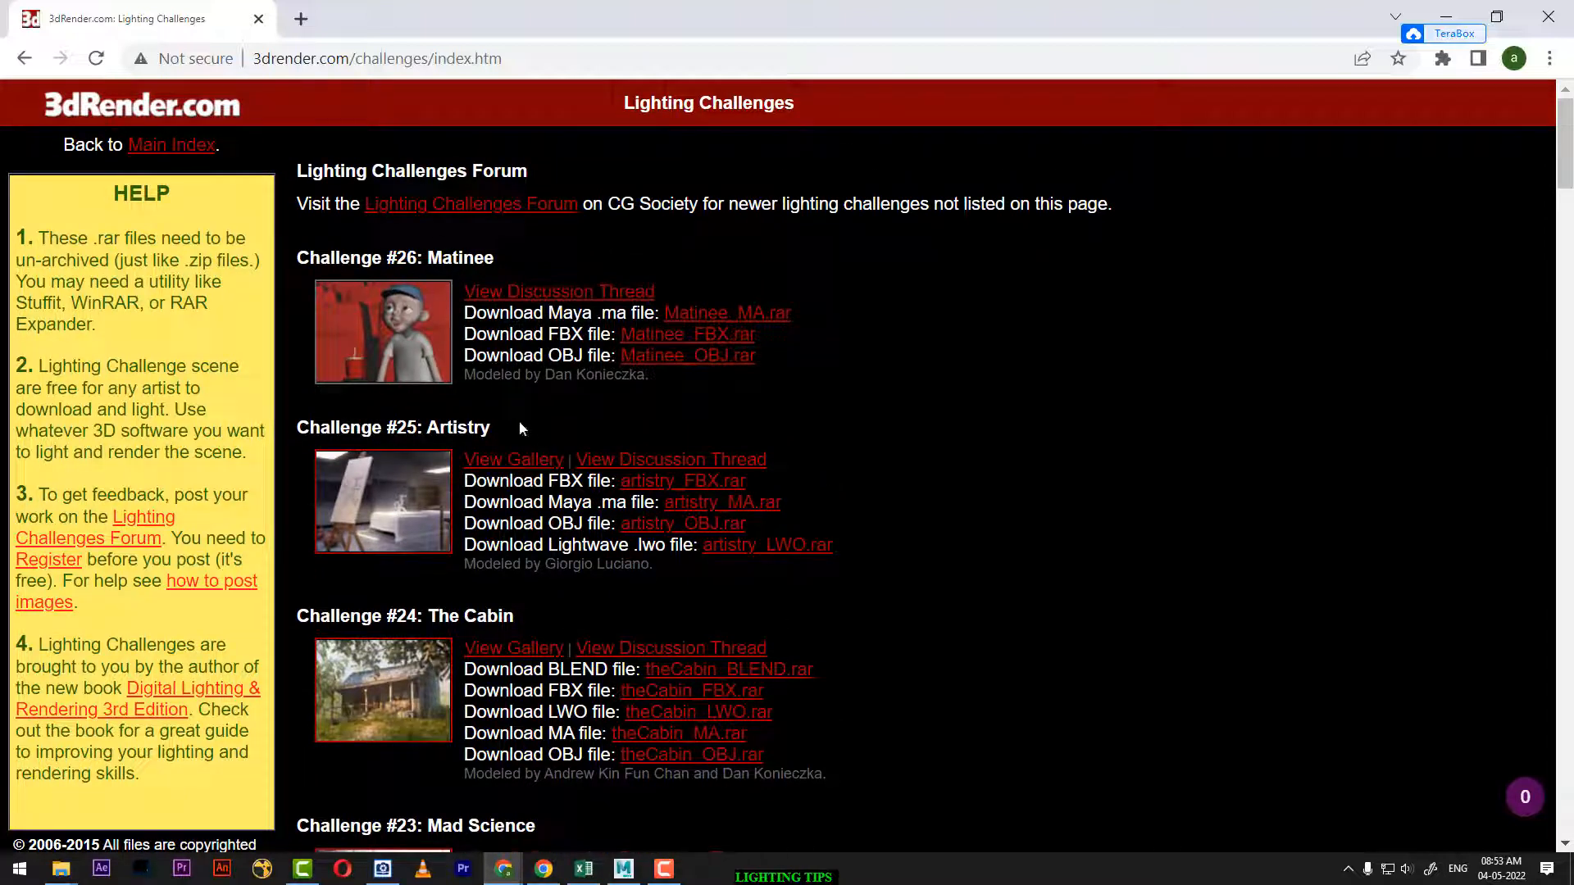
pyautogui.scroll(-4, 525, 428)
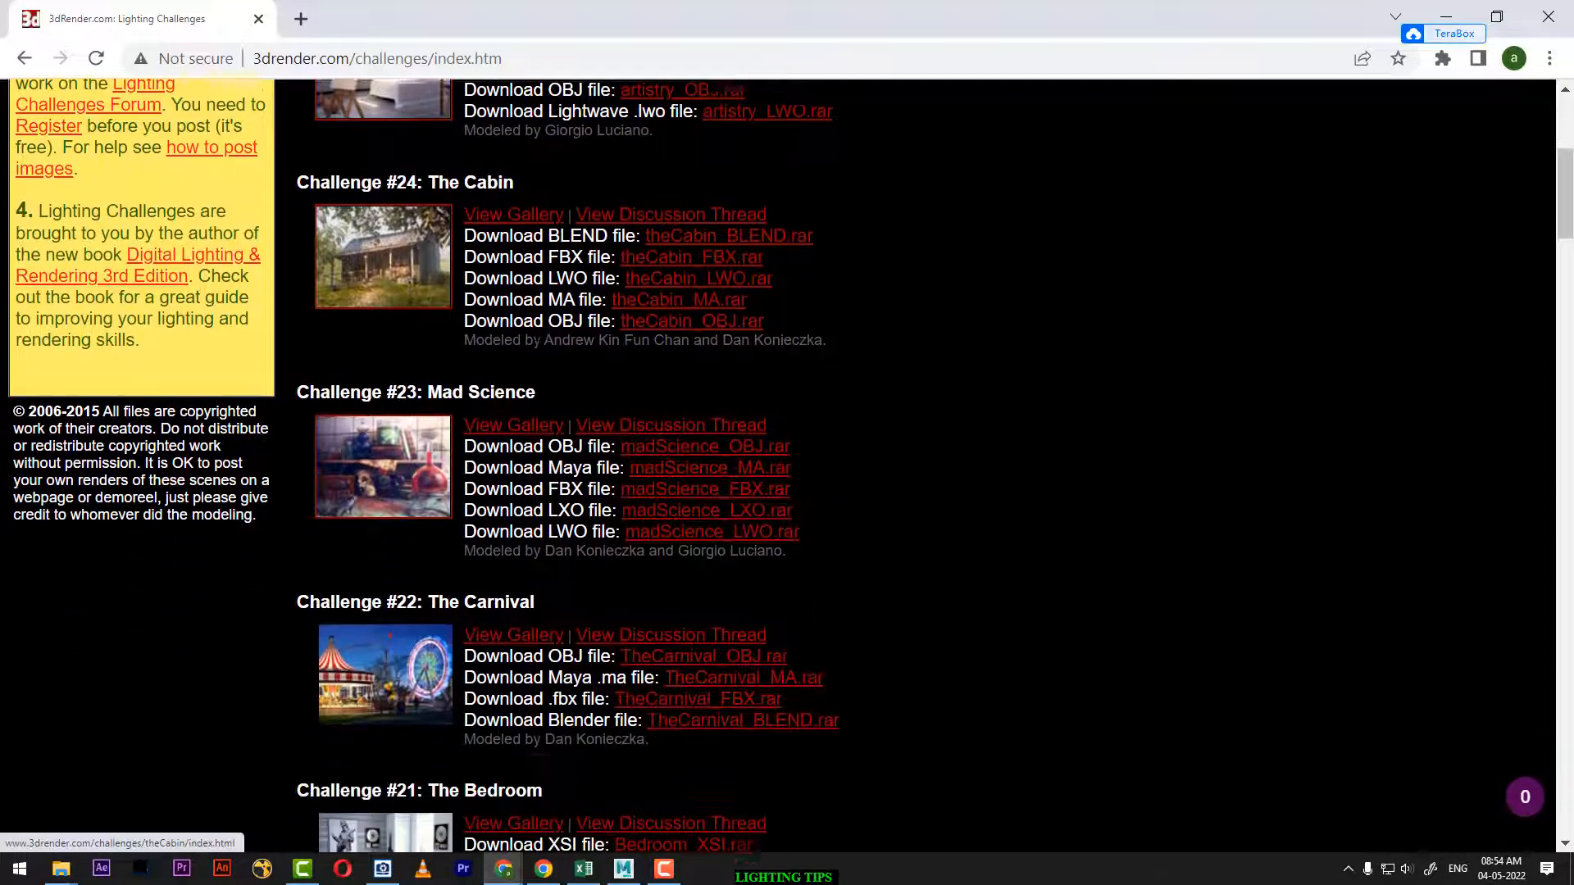
pyautogui.scroll(-1, 524, 428)
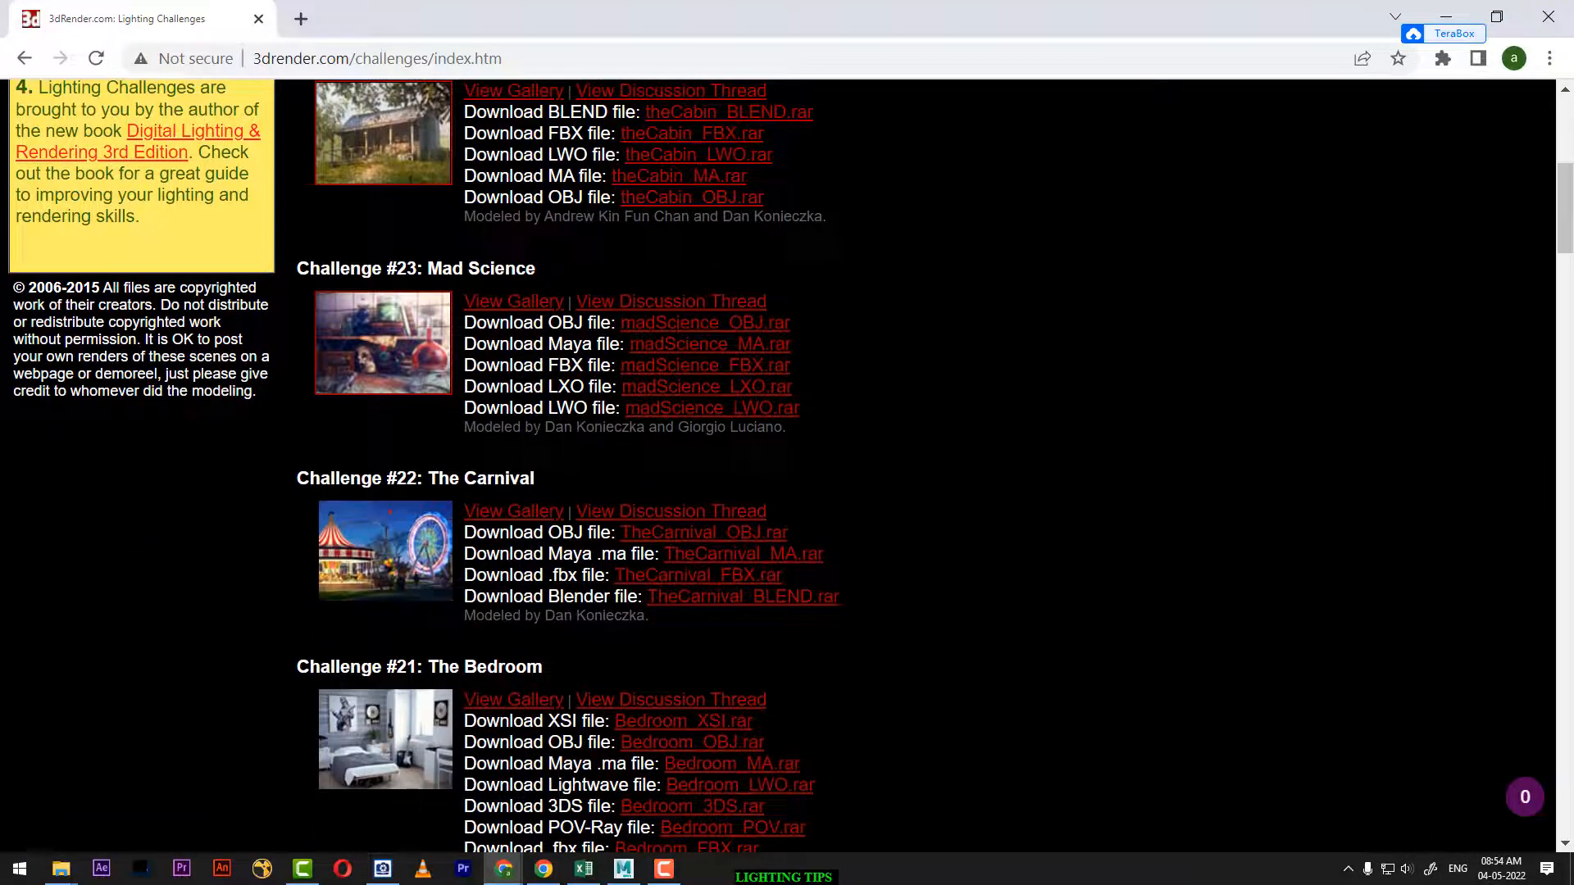
pyautogui.scroll(-1, 779, 465)
pyautogui.scroll(-2, 779, 465)
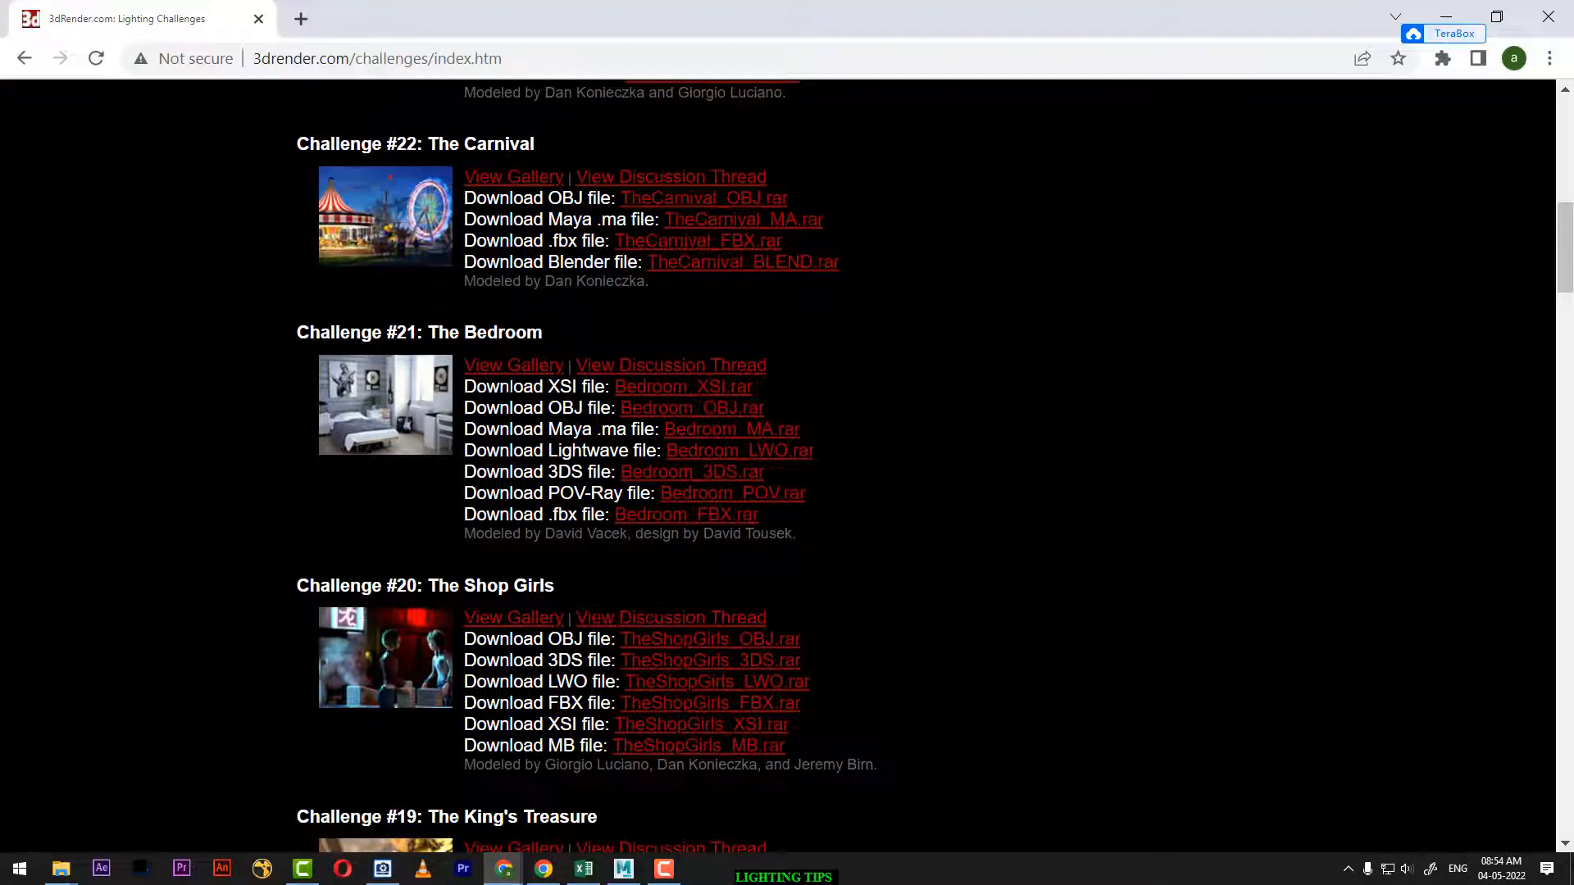
pyautogui.scroll(-3, 446, 501)
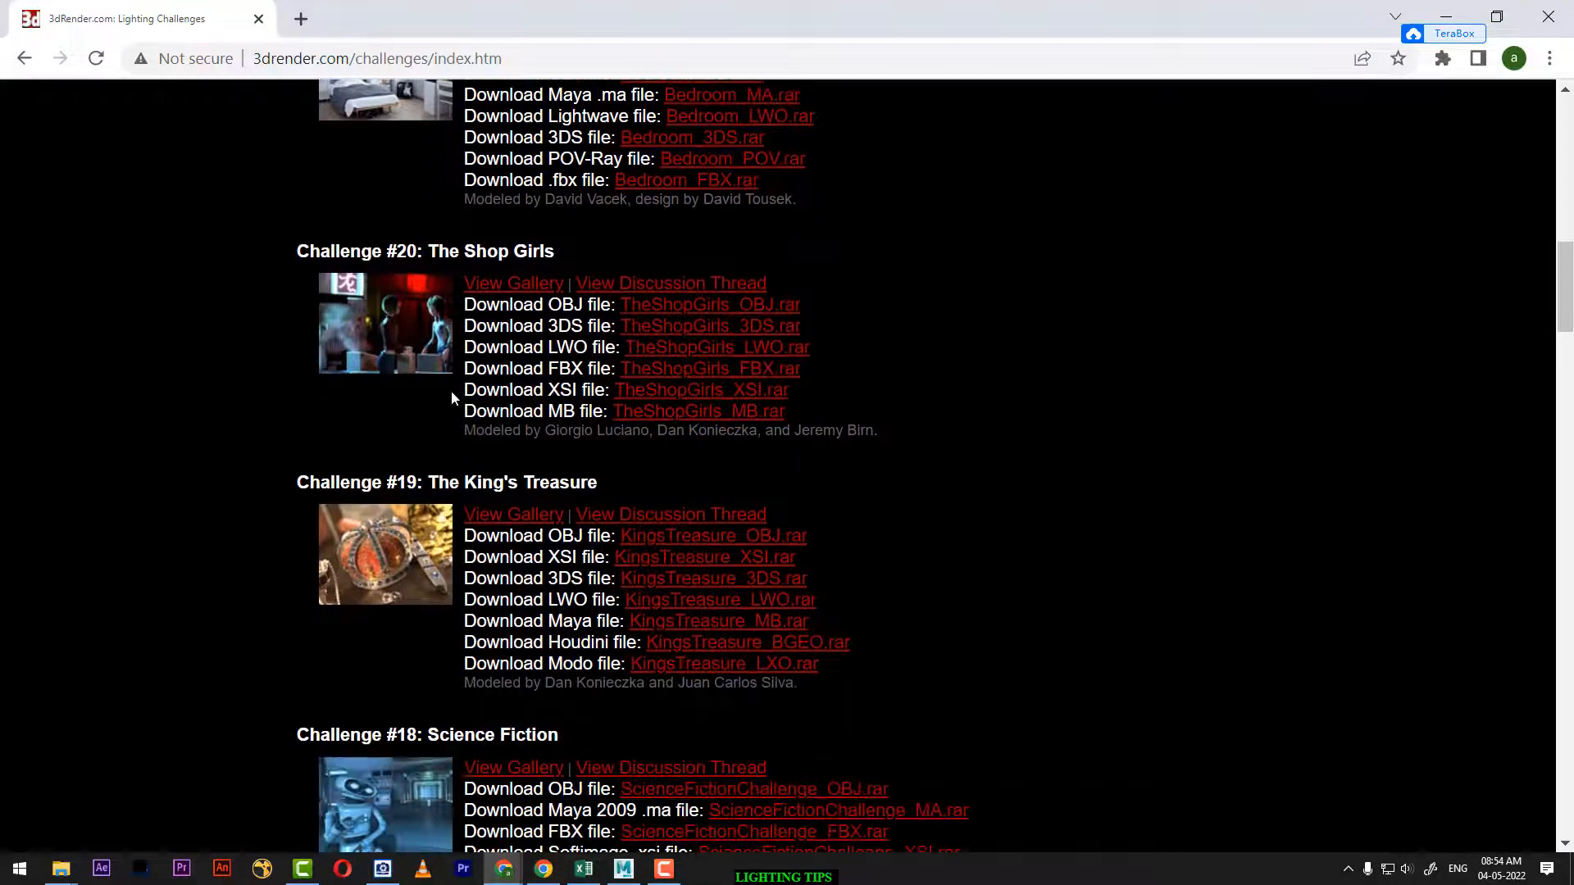
pyautogui.scroll(-2, 433, 434)
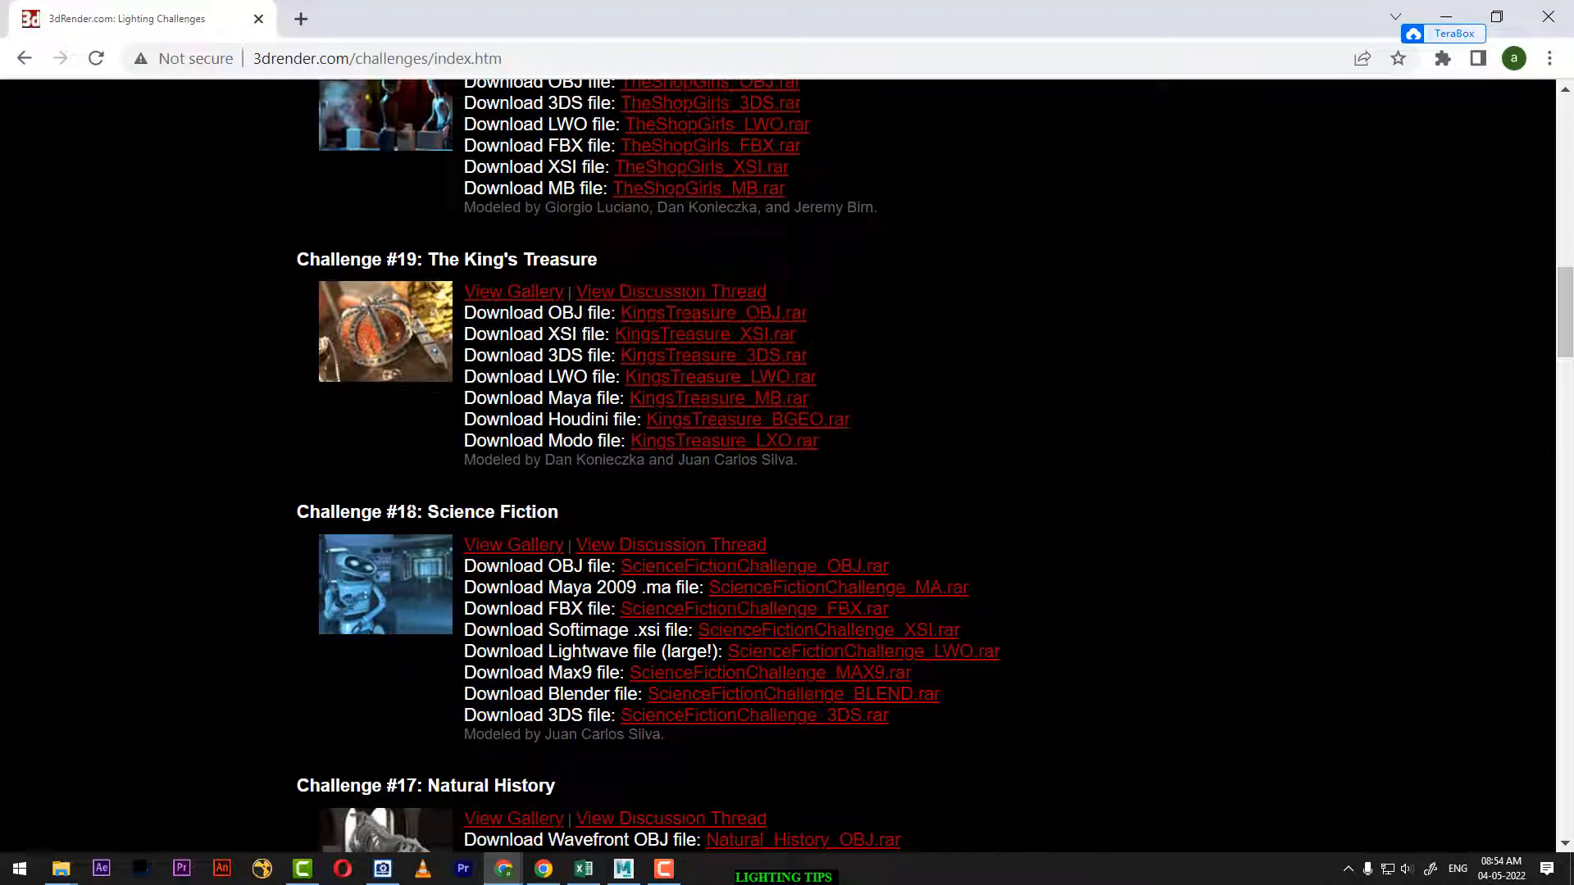
pyautogui.moveTo(440, 512); pyautogui.dragTo(511, 514)
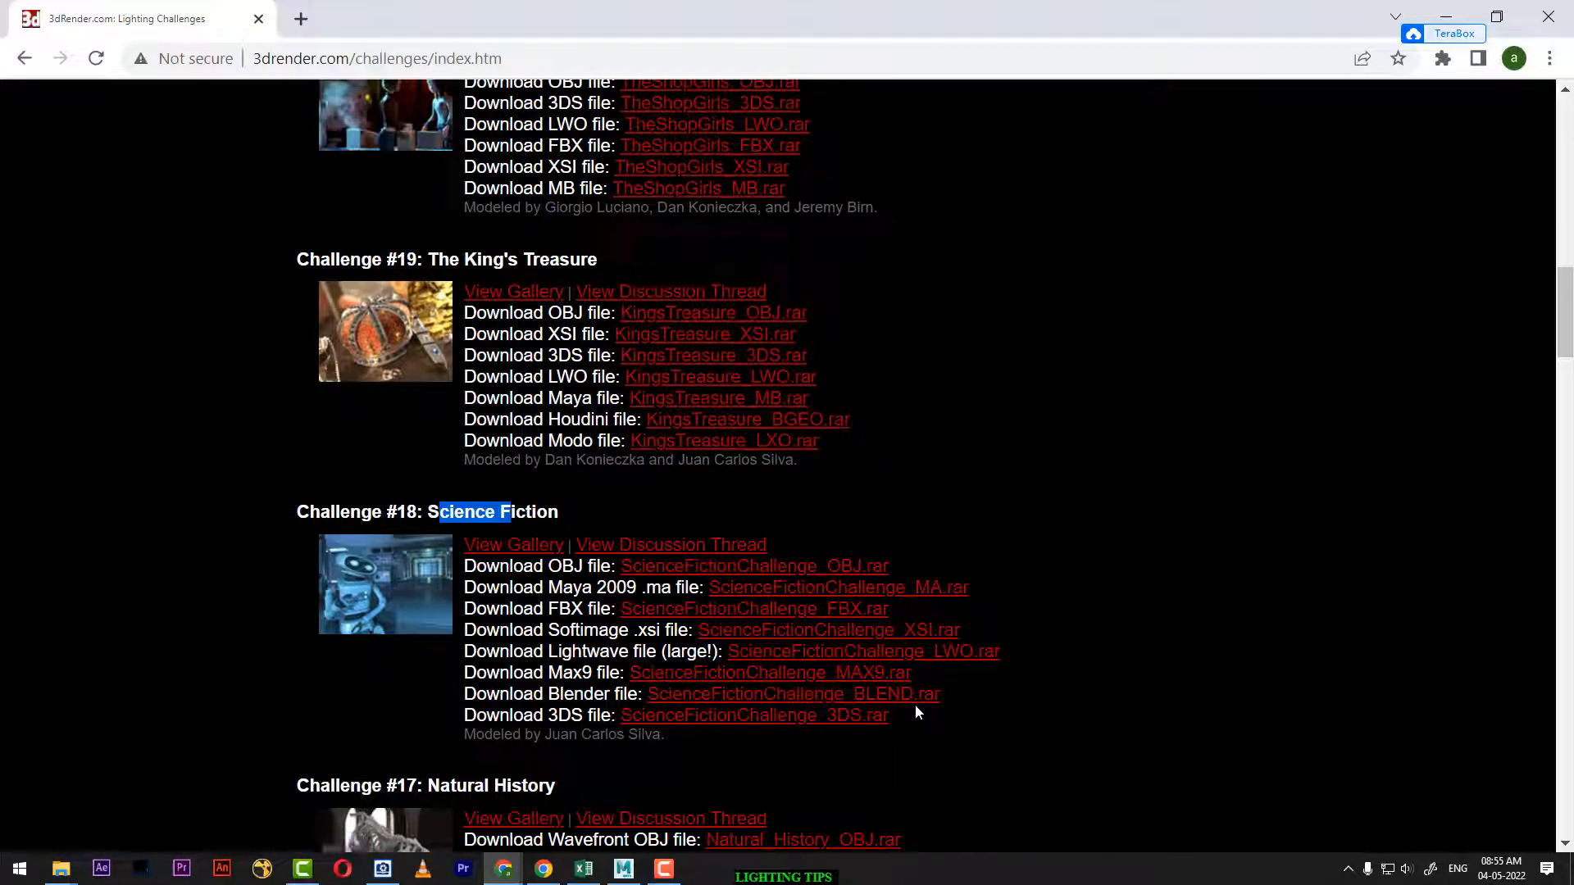
# Download ScienceFictionChallenge_MA.rar as a duplicate with a numbered file name, creating the Downloads\Compressed folder and declining the registration and Chrome integration prompts
pyautogui.click(902, 601)
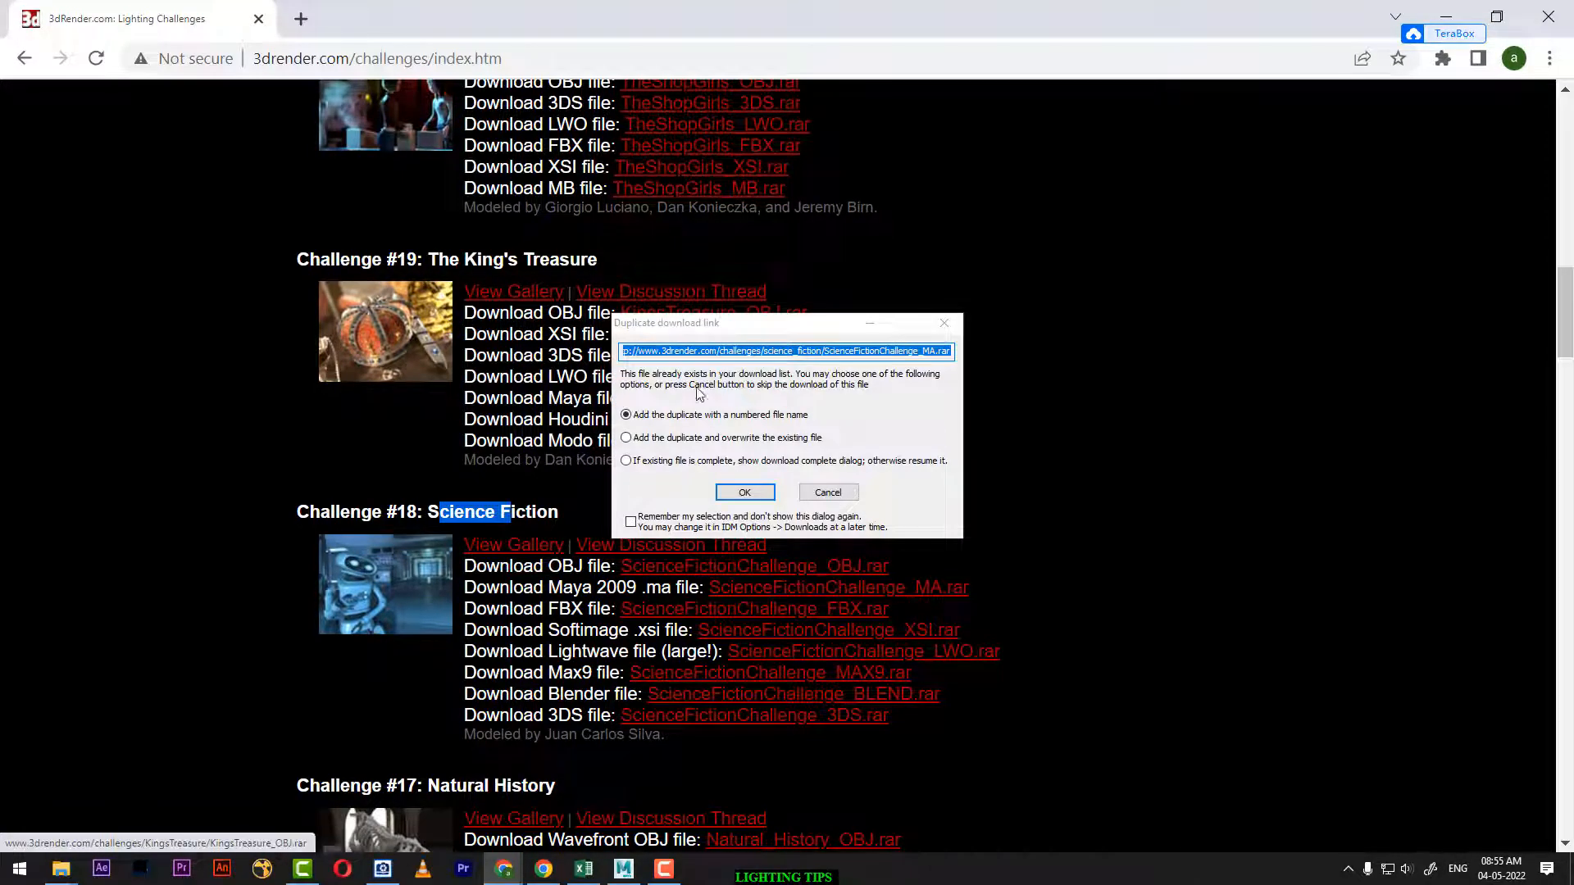
pyautogui.click(747, 491)
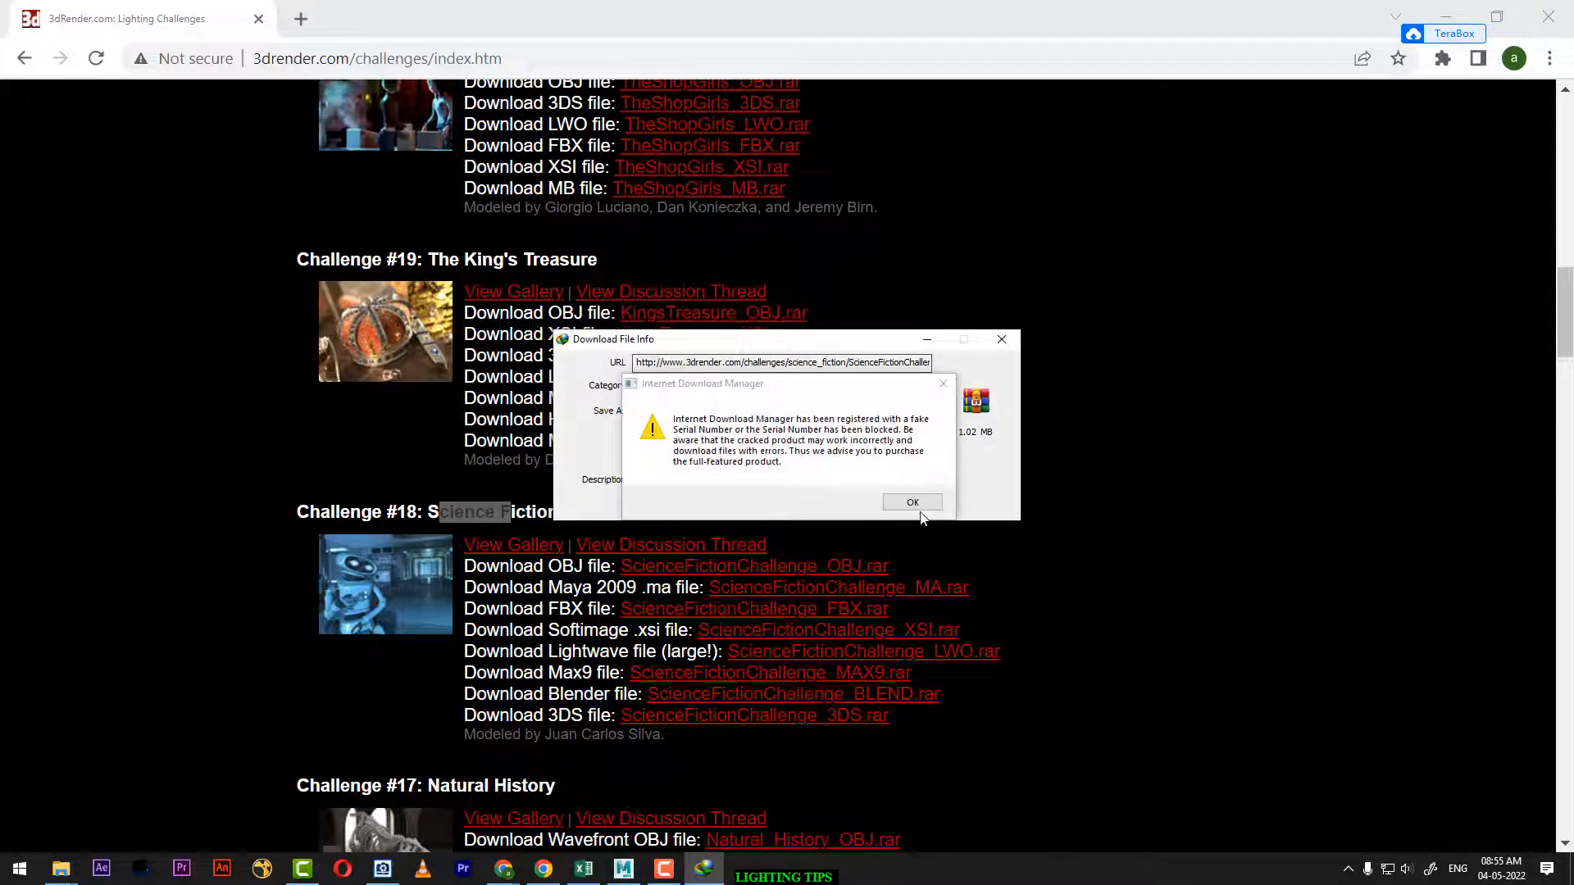
pyautogui.click(945, 386)
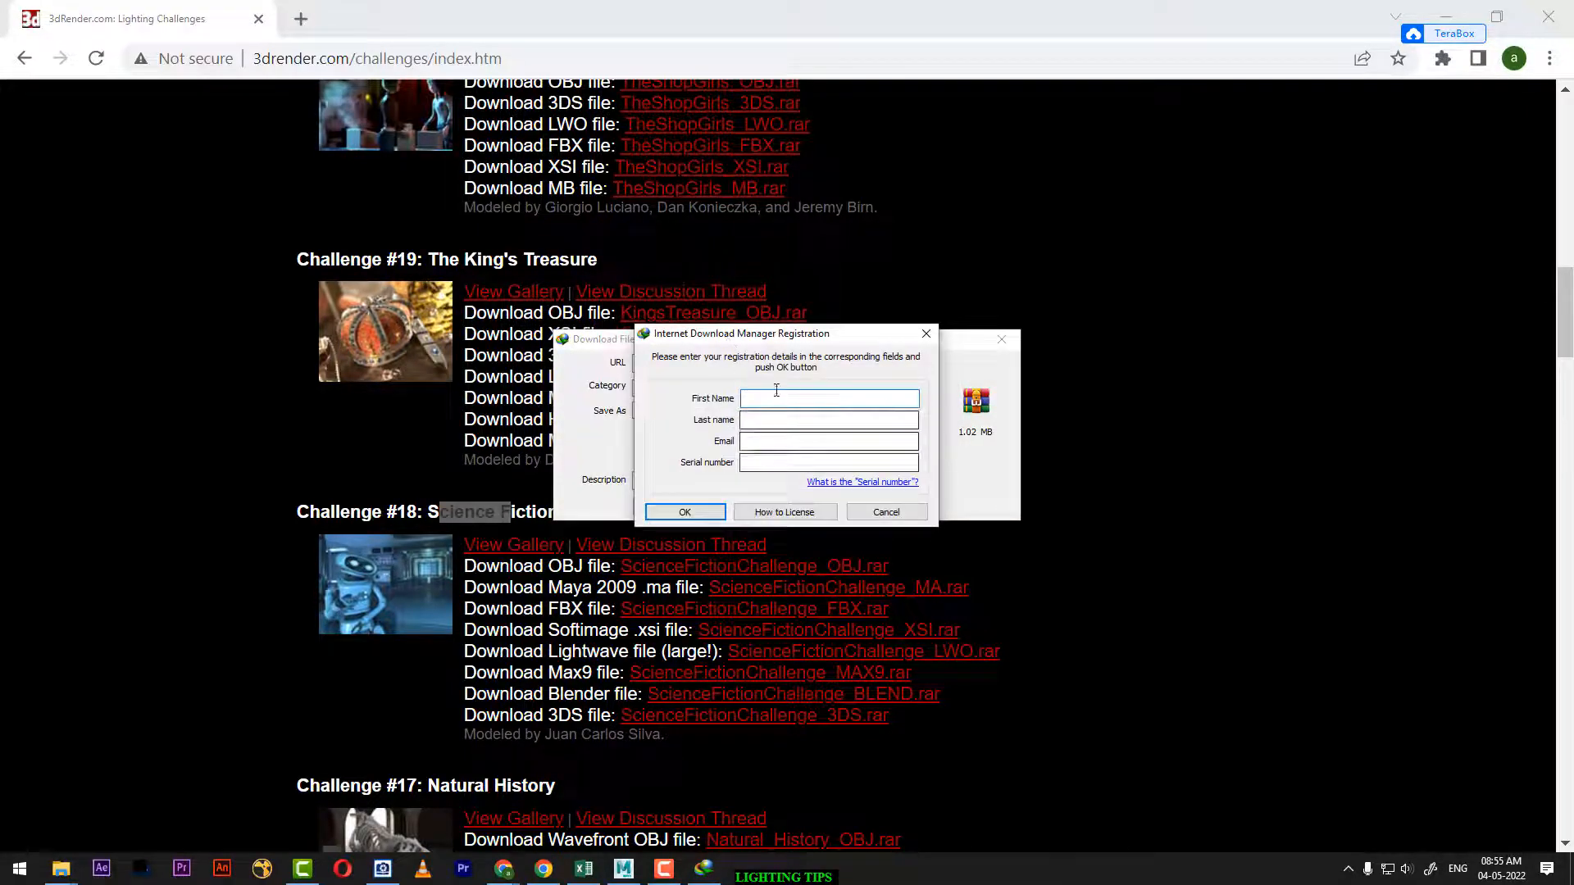
pyautogui.click(886, 512)
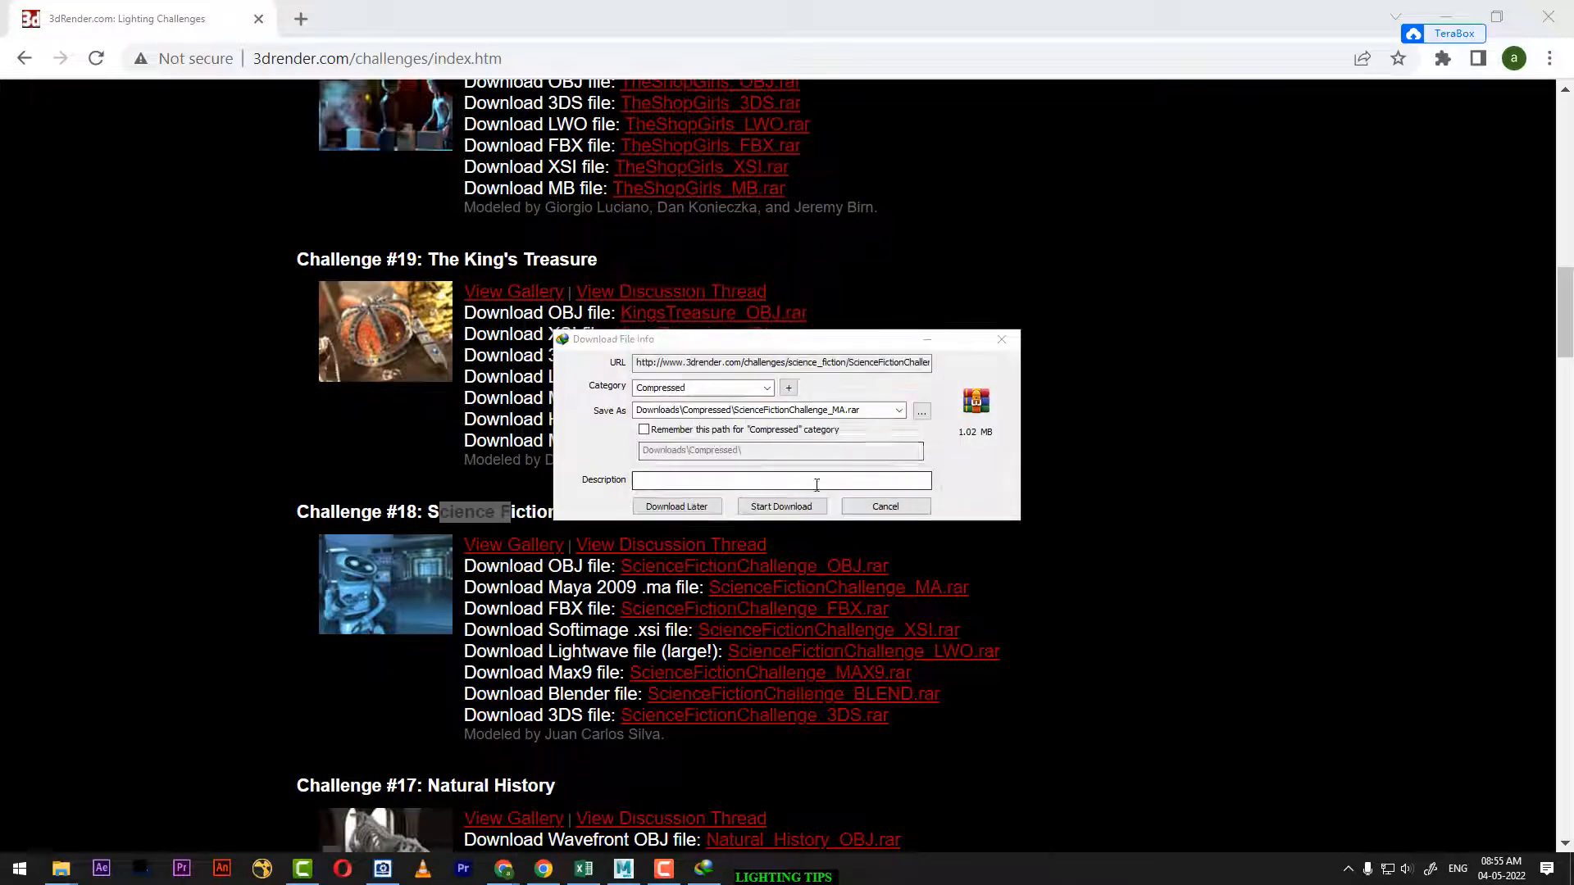
pyautogui.click(792, 509)
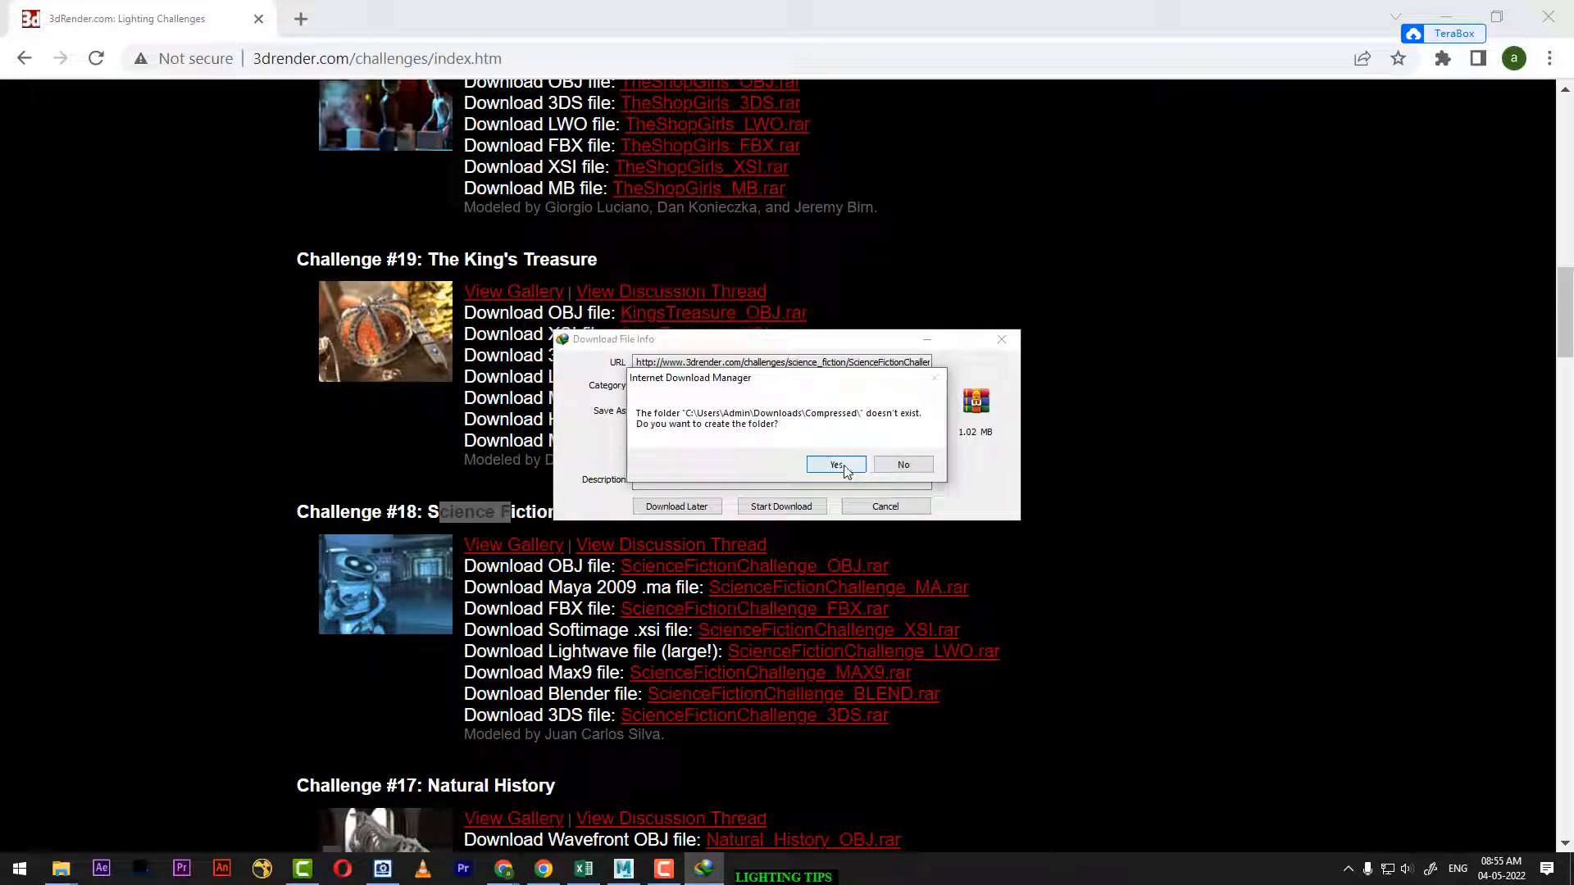
pyautogui.click(837, 465)
pyautogui.click(822, 485)
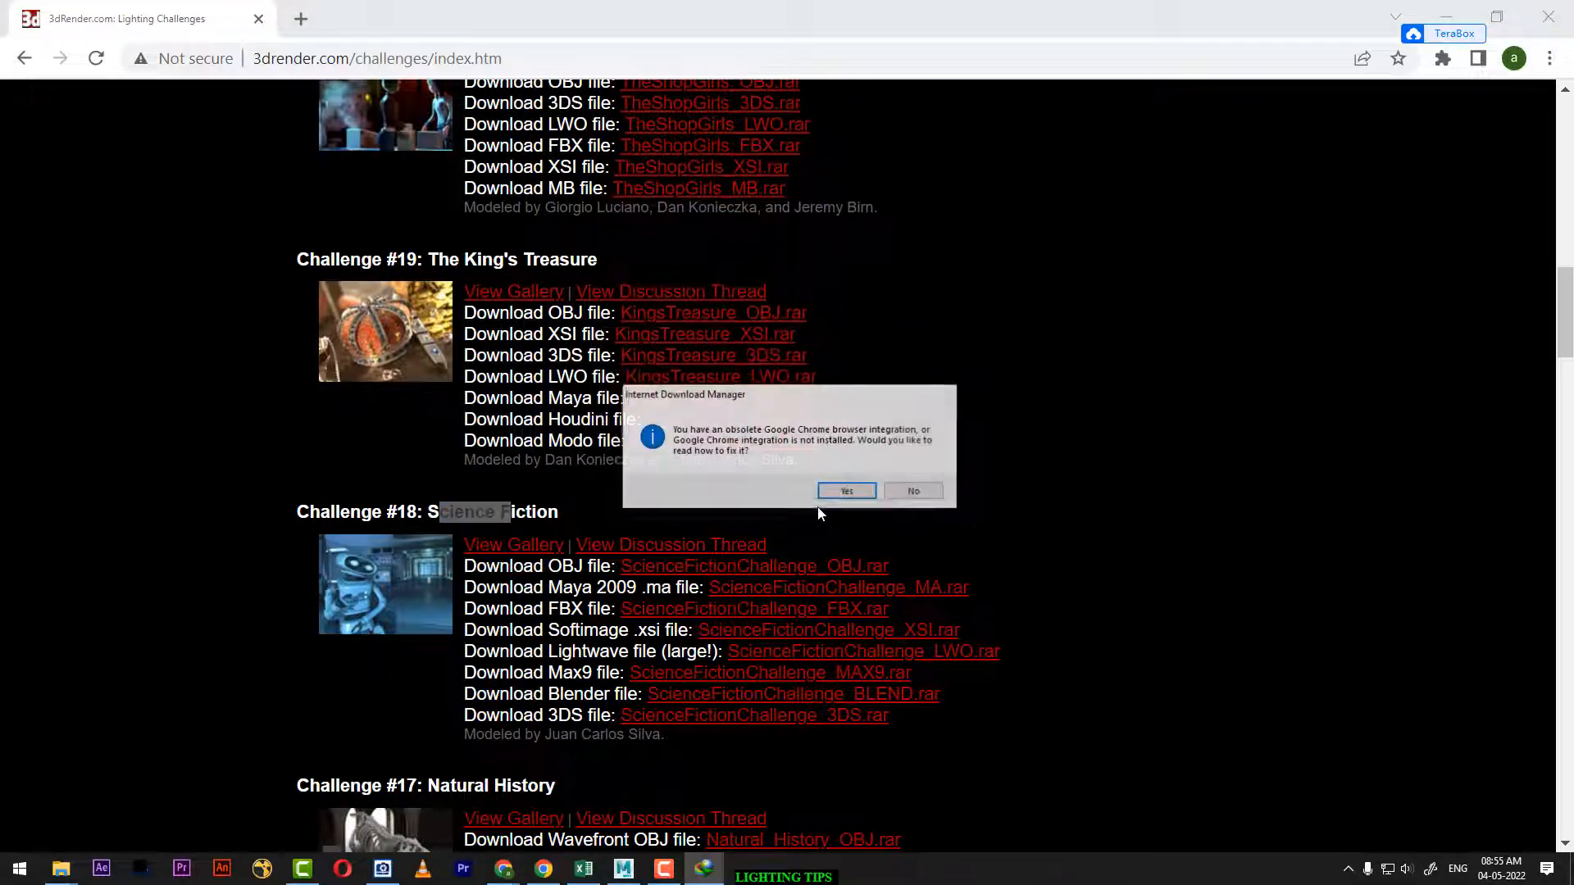
pyautogui.click(915, 492)
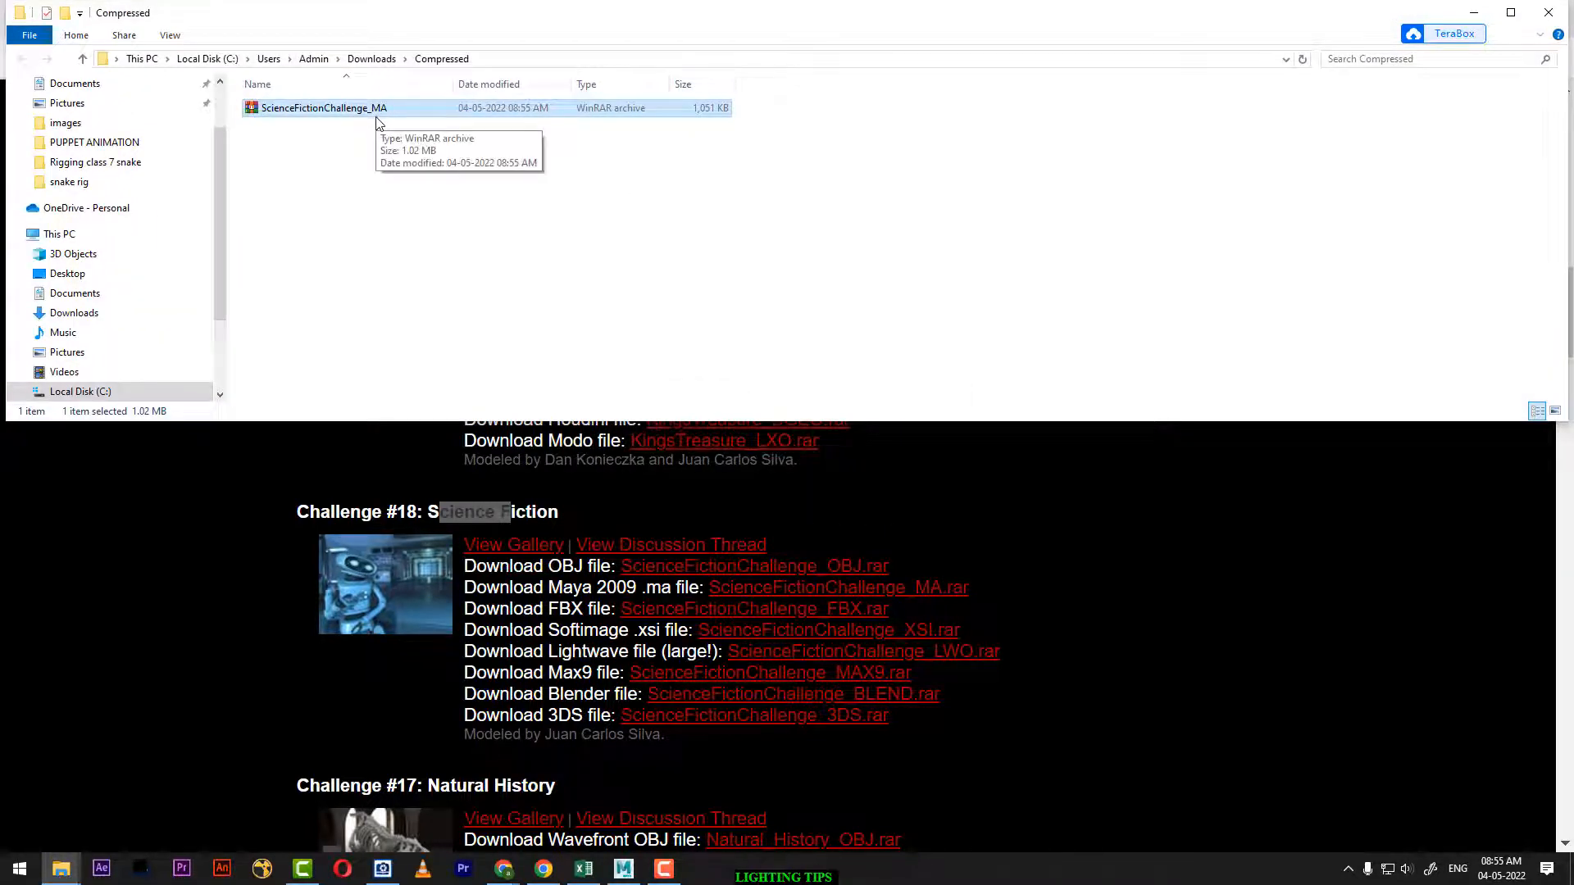
# Extract the downloaded archive to its own ScienceFictionChallenge_MA folder, open that folder and select its full path for copying
pyautogui.rightClick(379, 123)
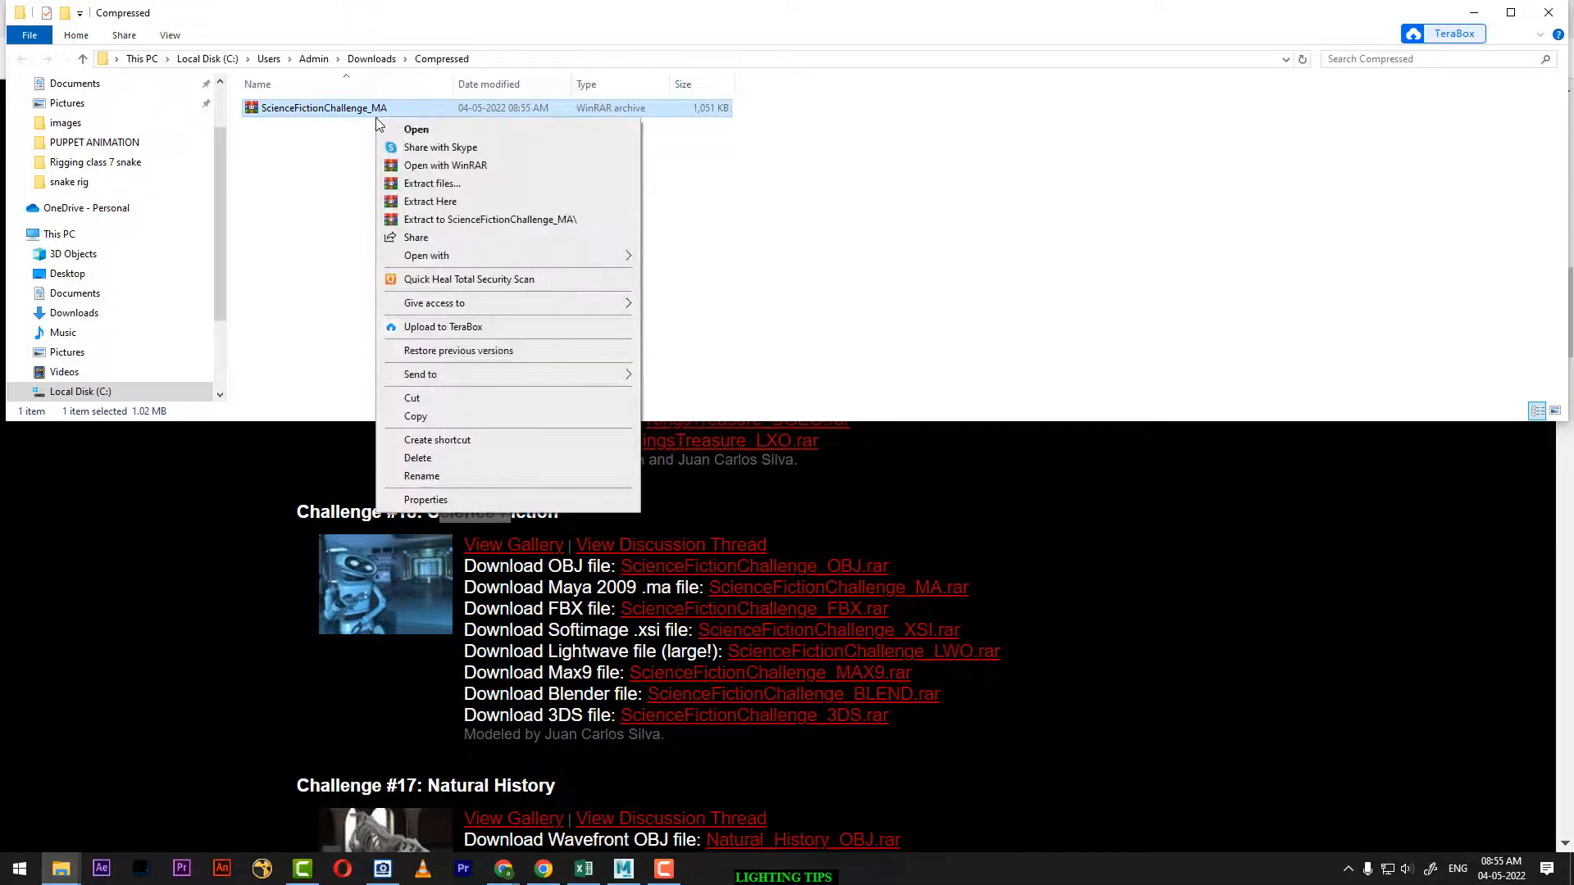
pyautogui.click(470, 220)
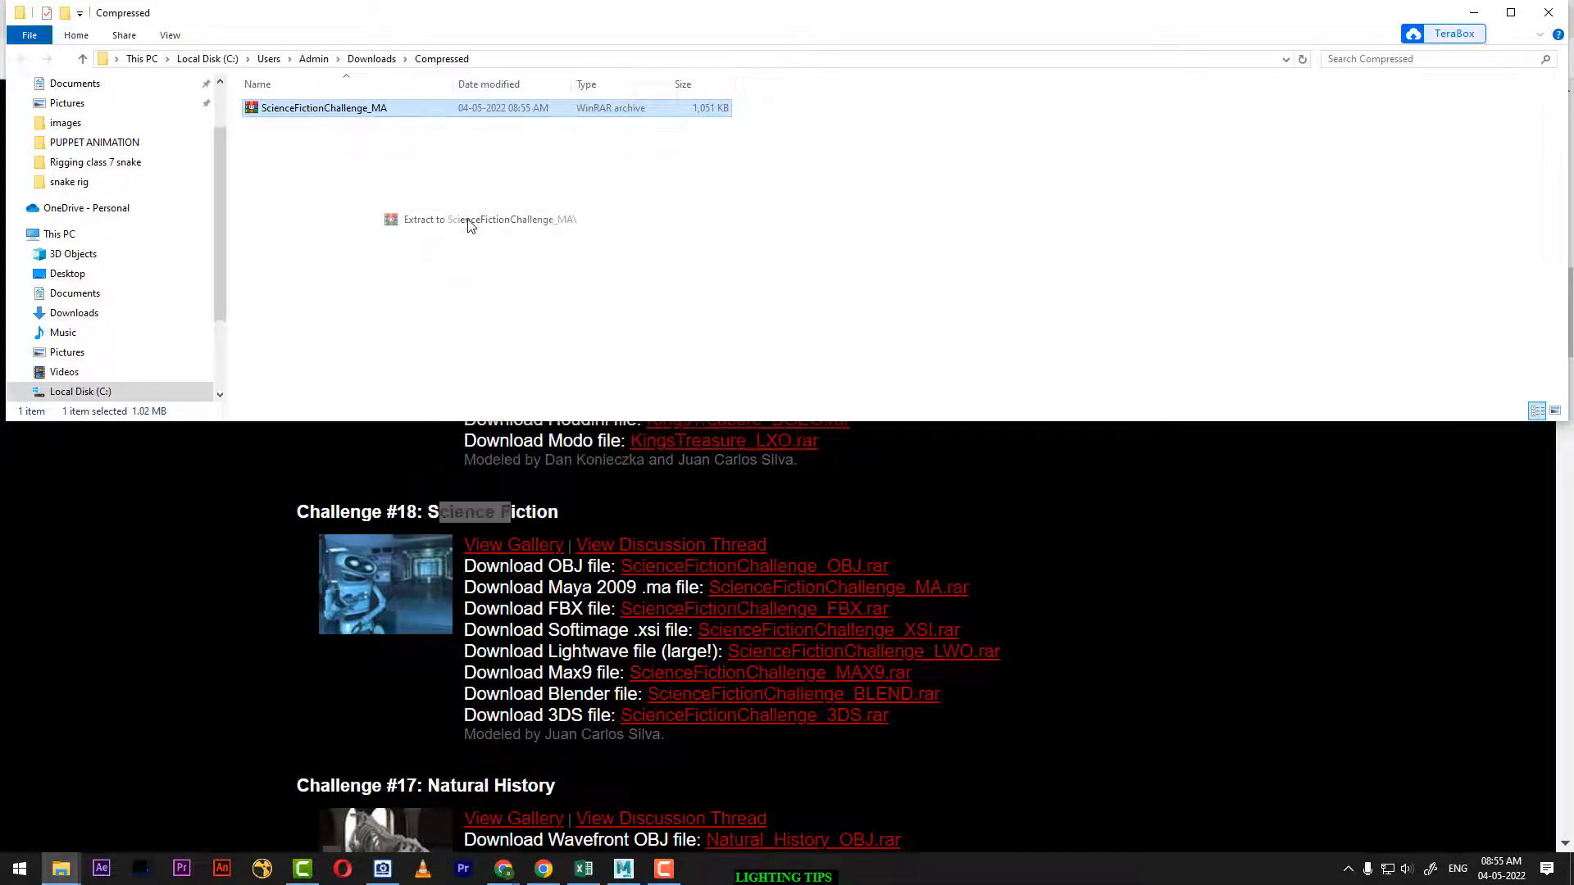
pyautogui.doubleClick(365, 110)
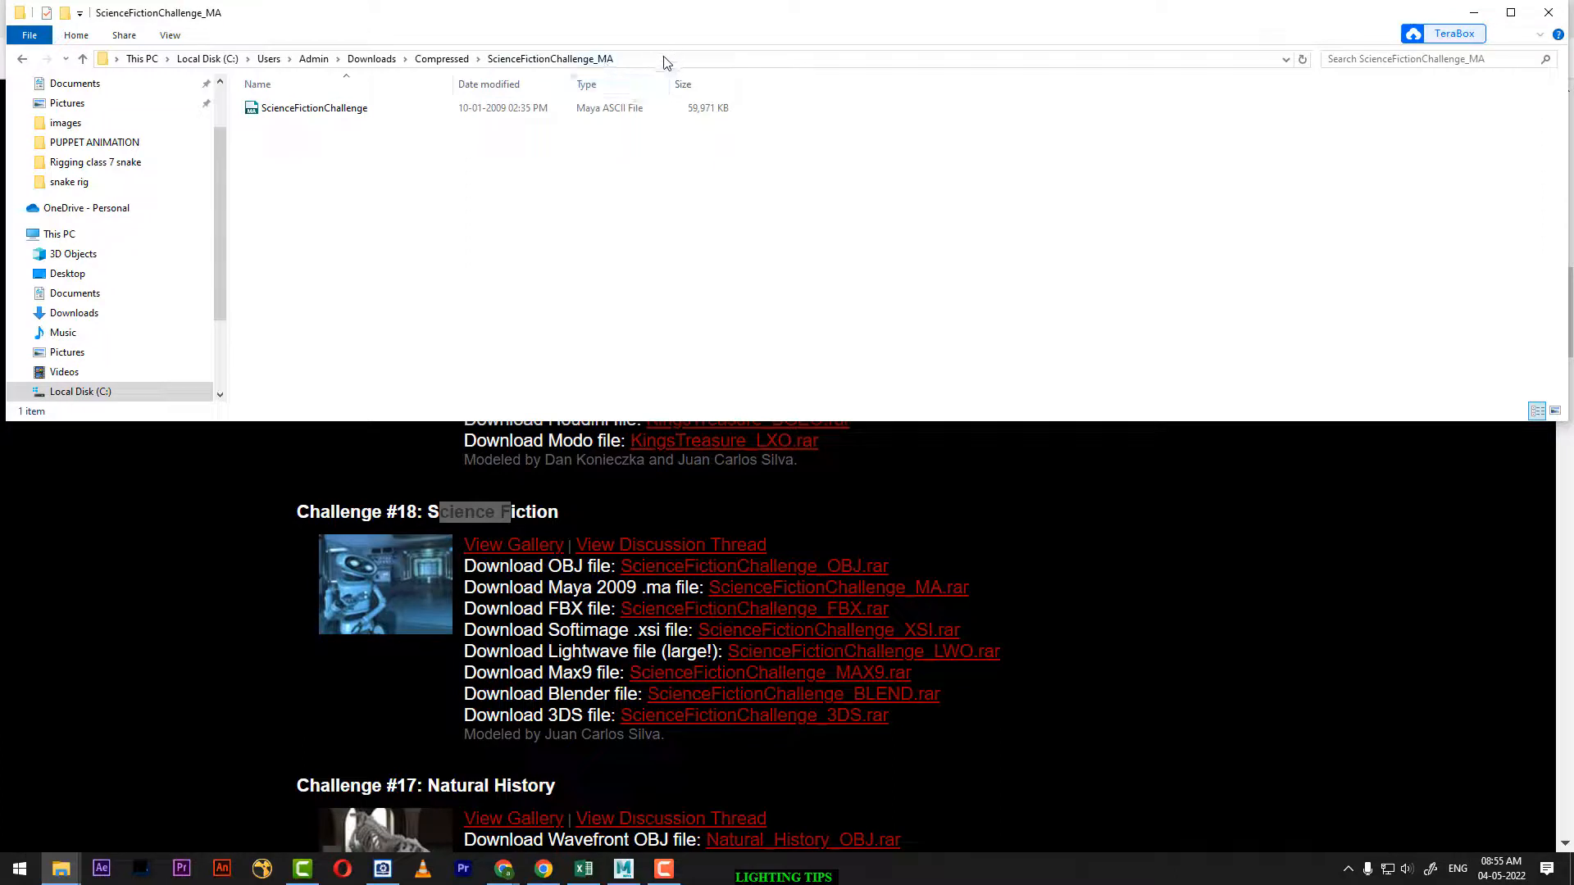
pyautogui.click(664, 58)
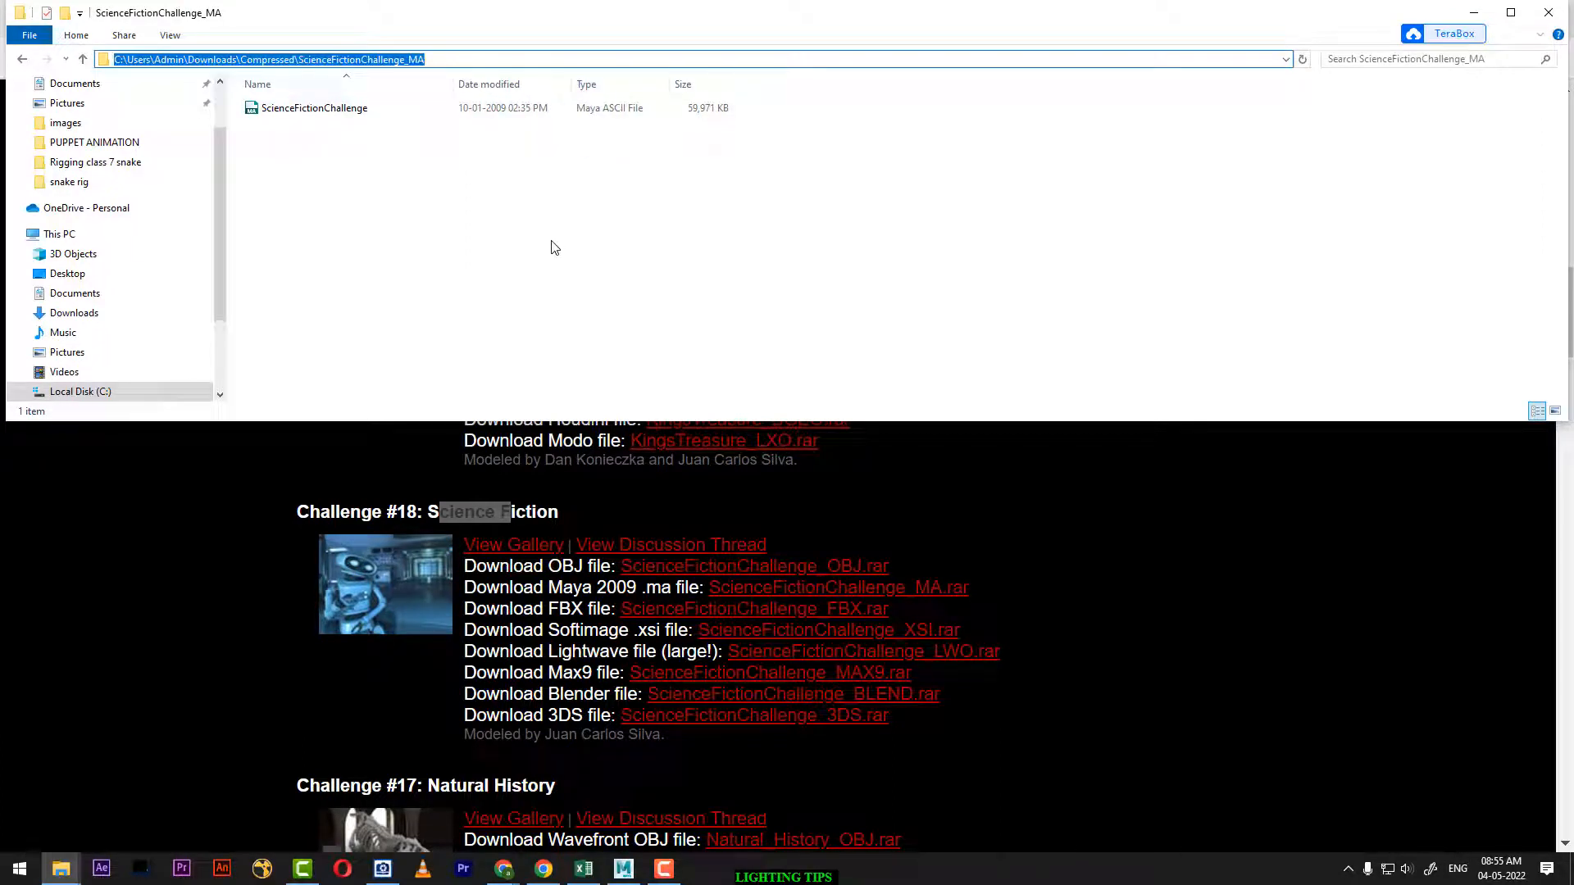
# Switch to Maya and change the workspace to Modeling - Standard
pyautogui.click(623, 874)
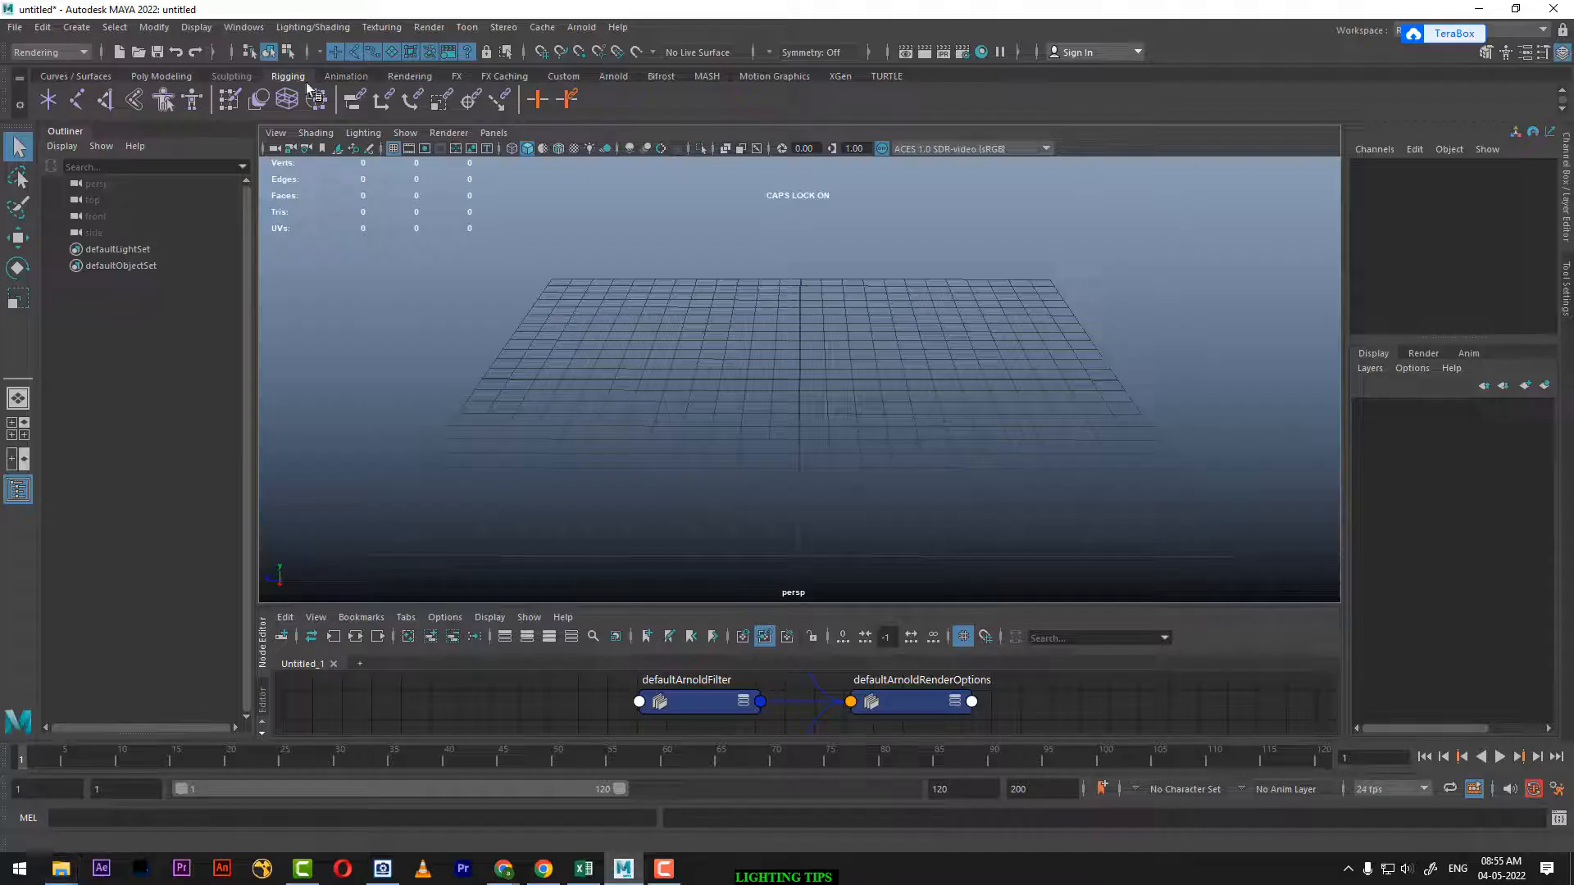
pyautogui.click(250, 32)
pyautogui.moveTo(295, 56)
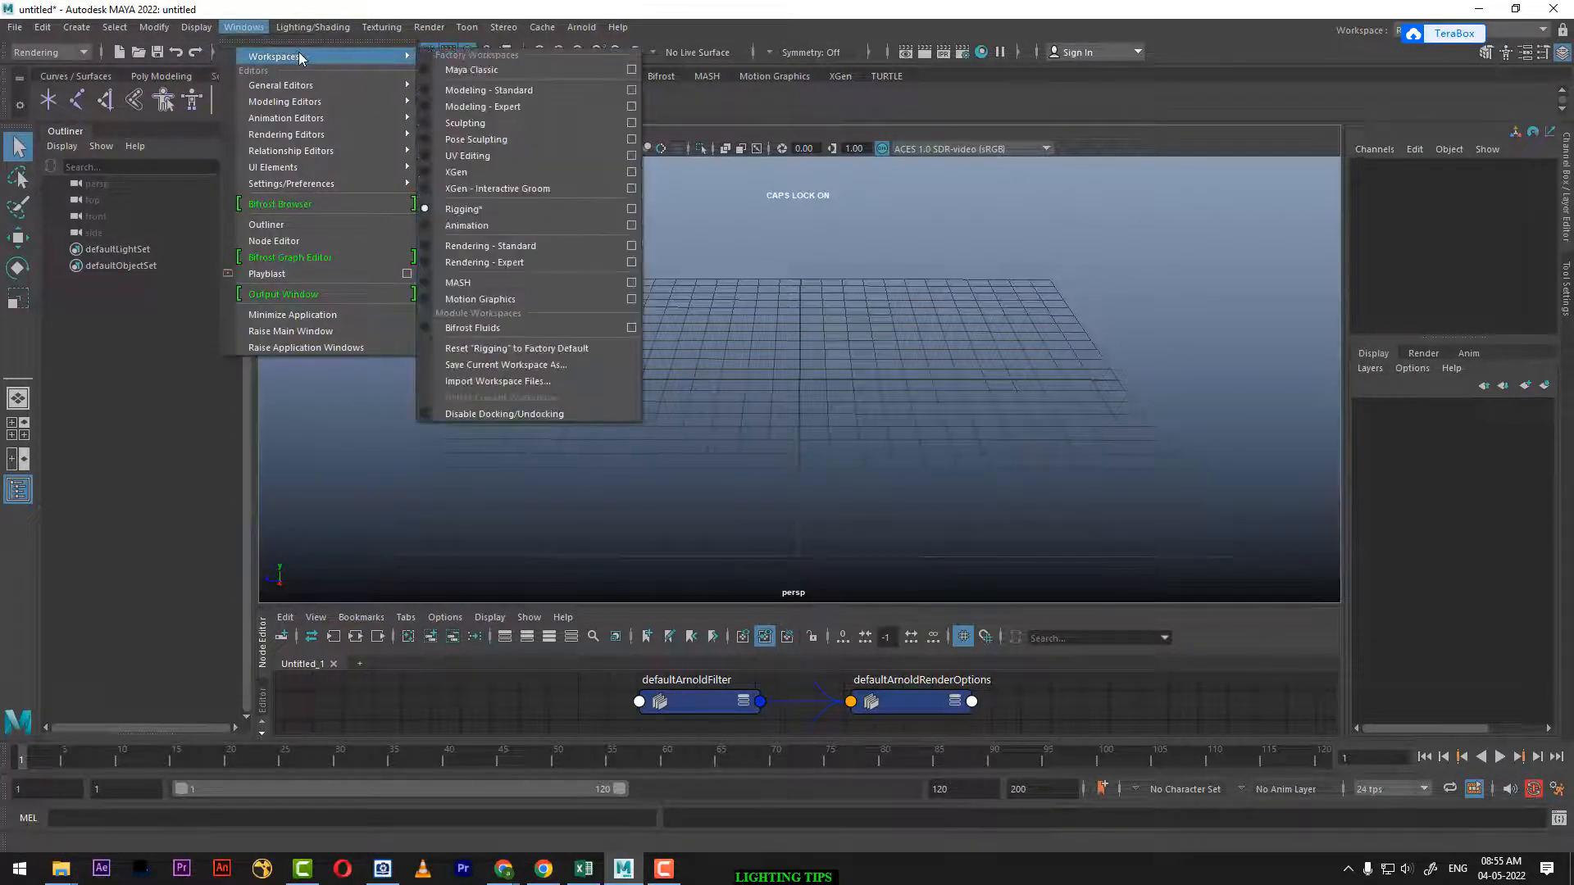
pyautogui.click(504, 92)
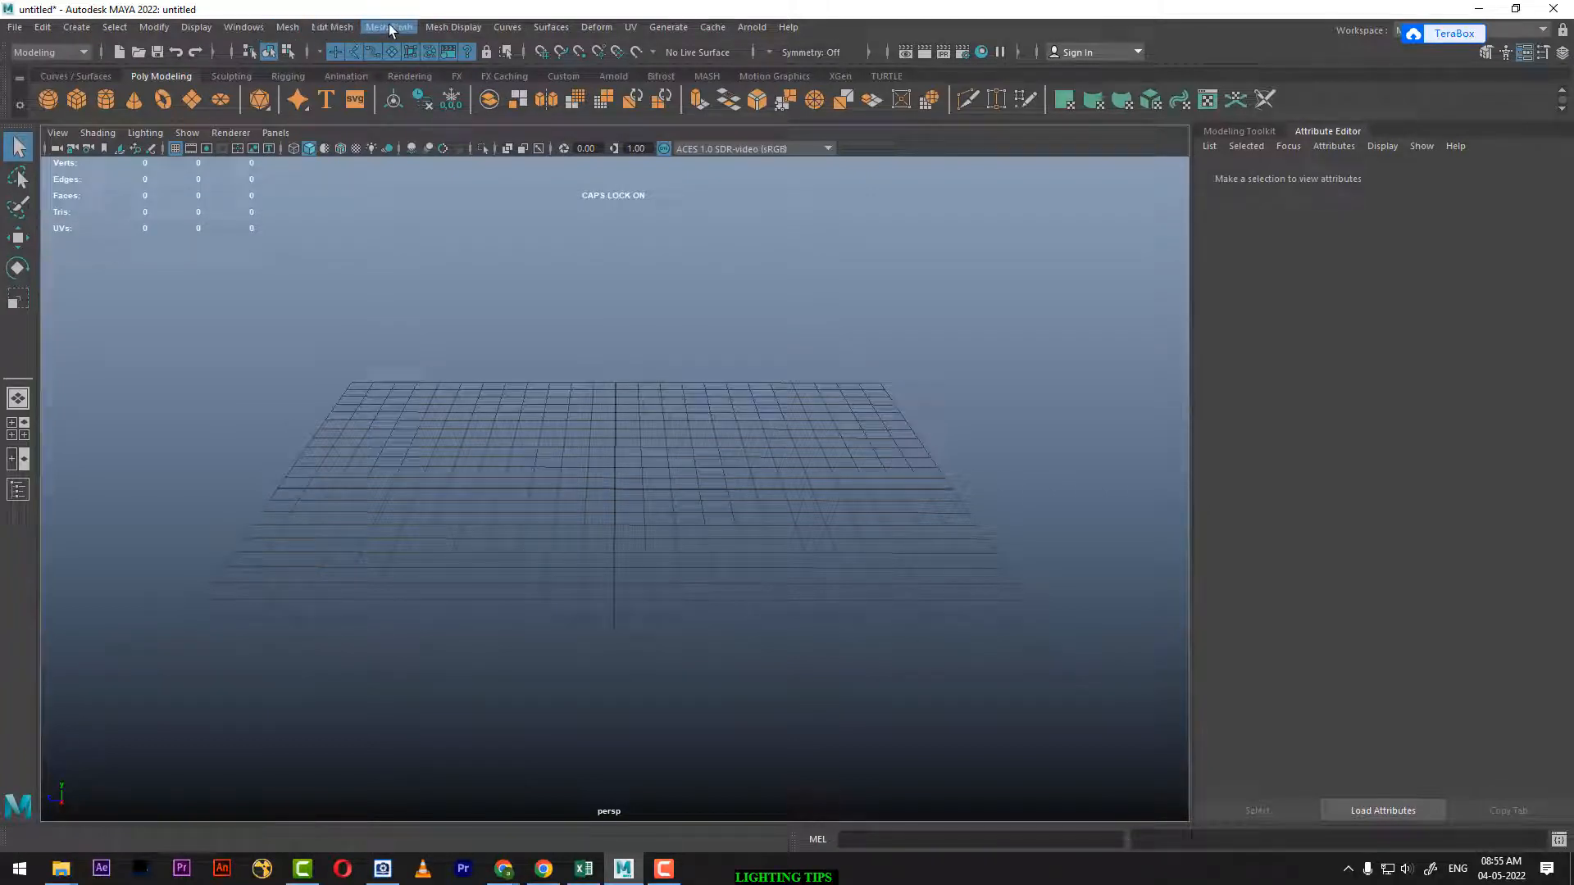
# Preview the Rendering - Standard workspace and return to the Modeling - Standard workspace
pyautogui.click(244, 27)
pyautogui.moveTo(295, 55)
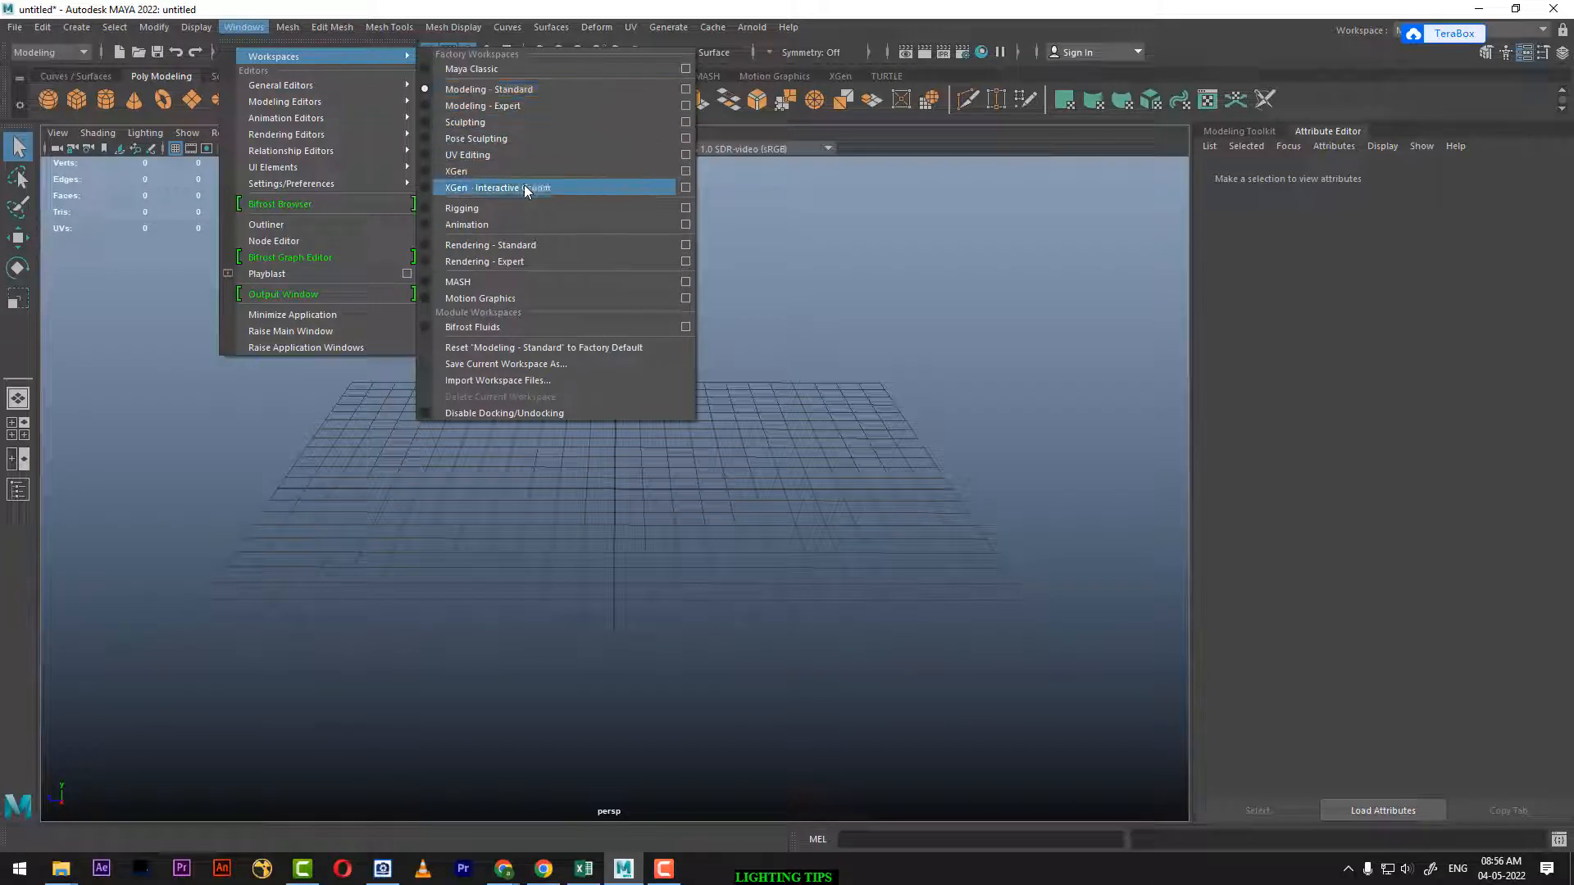
pyautogui.click(543, 247)
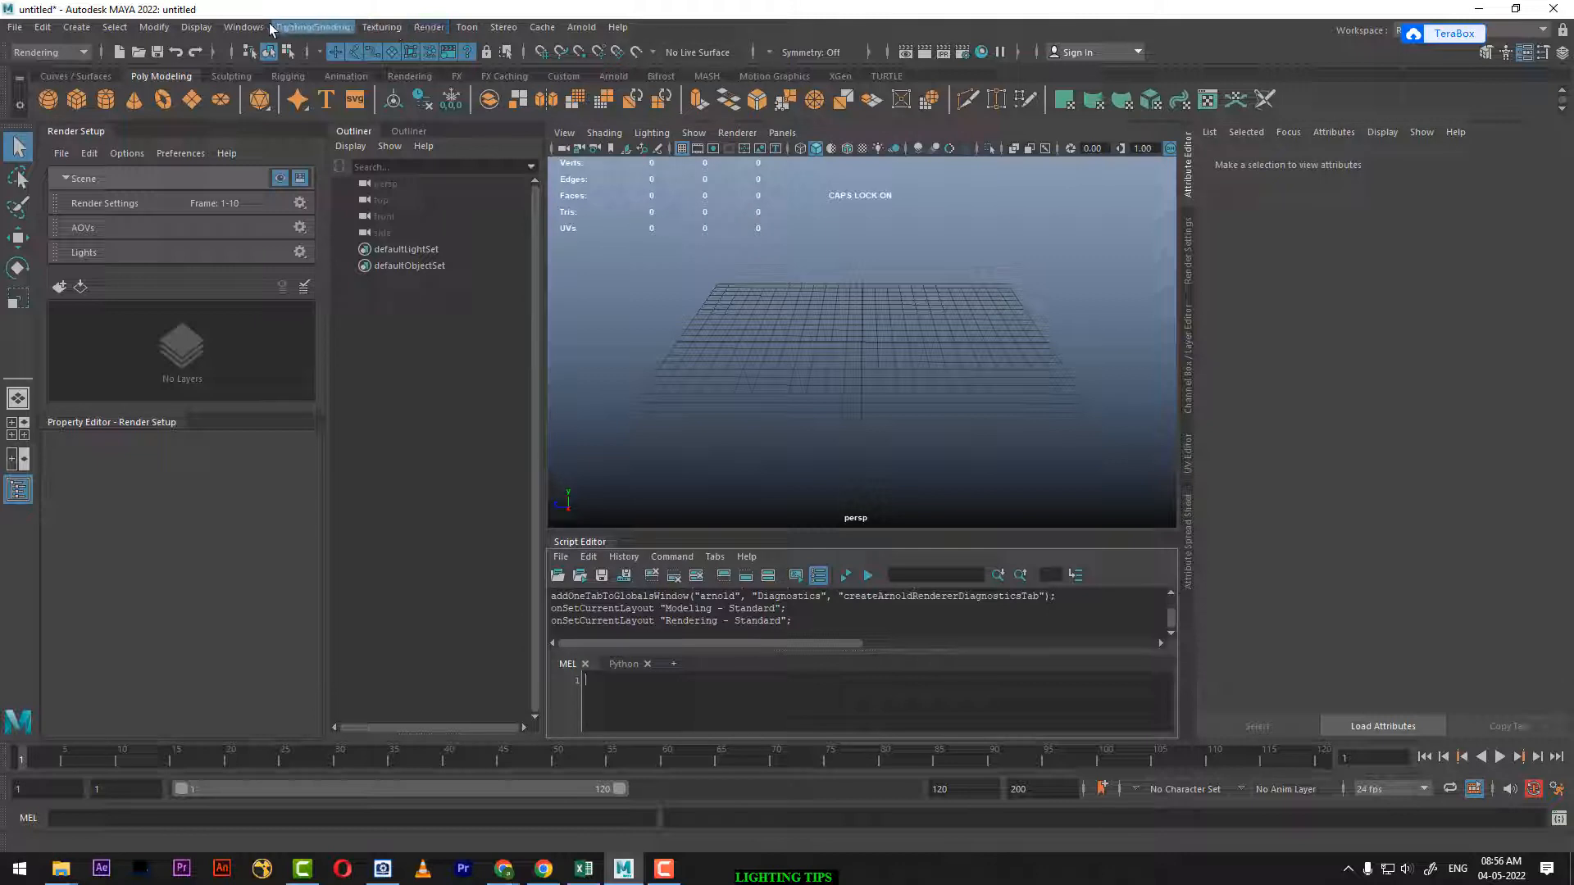
pyautogui.click(244, 27)
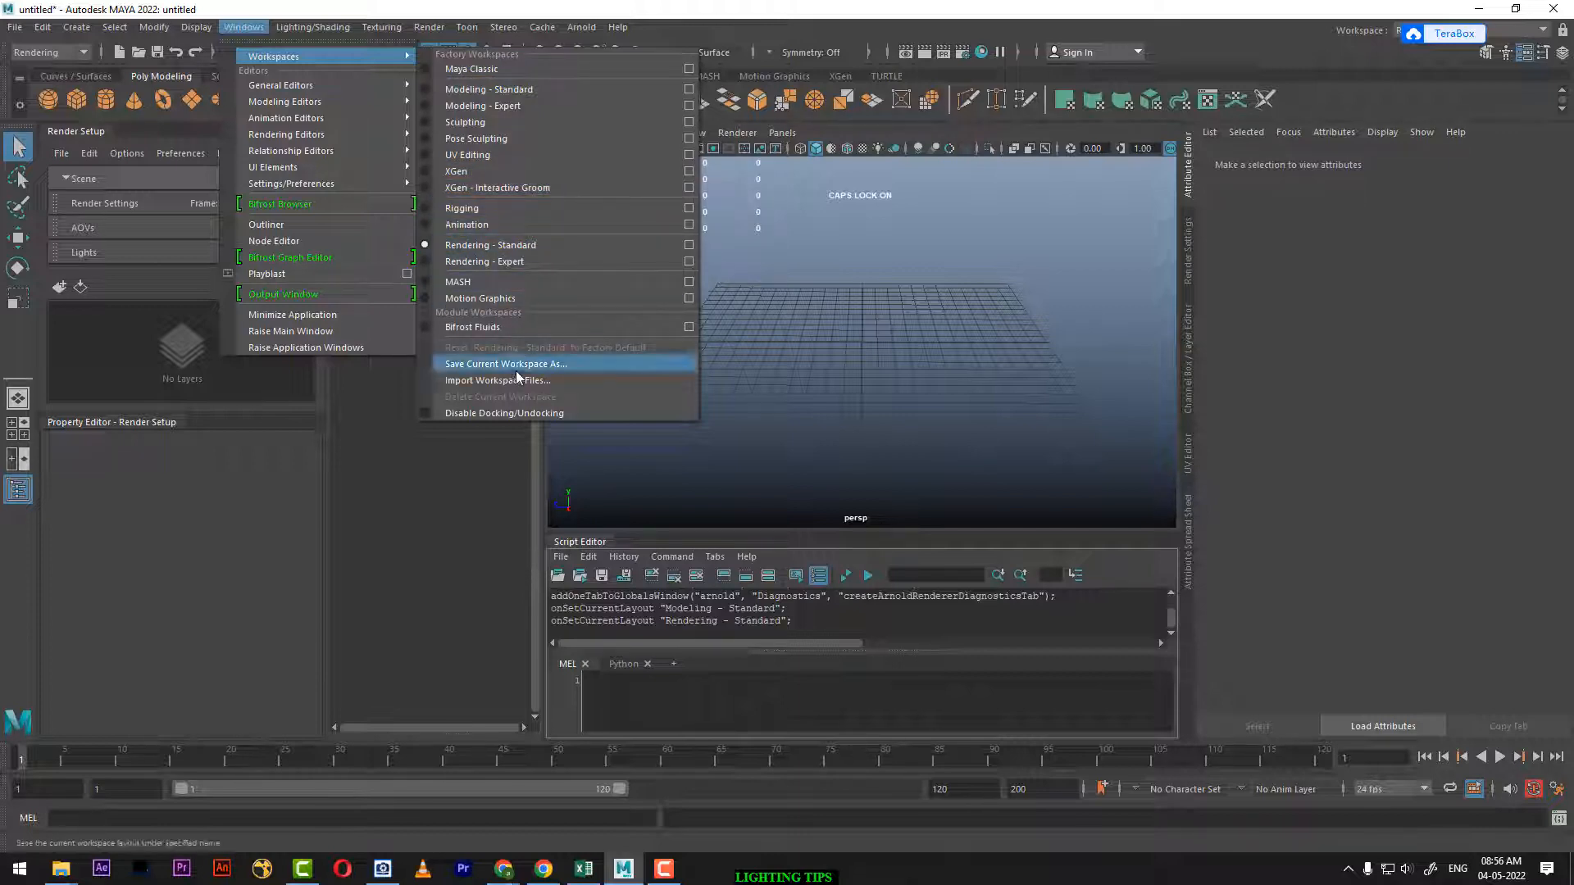
pyautogui.click(522, 93)
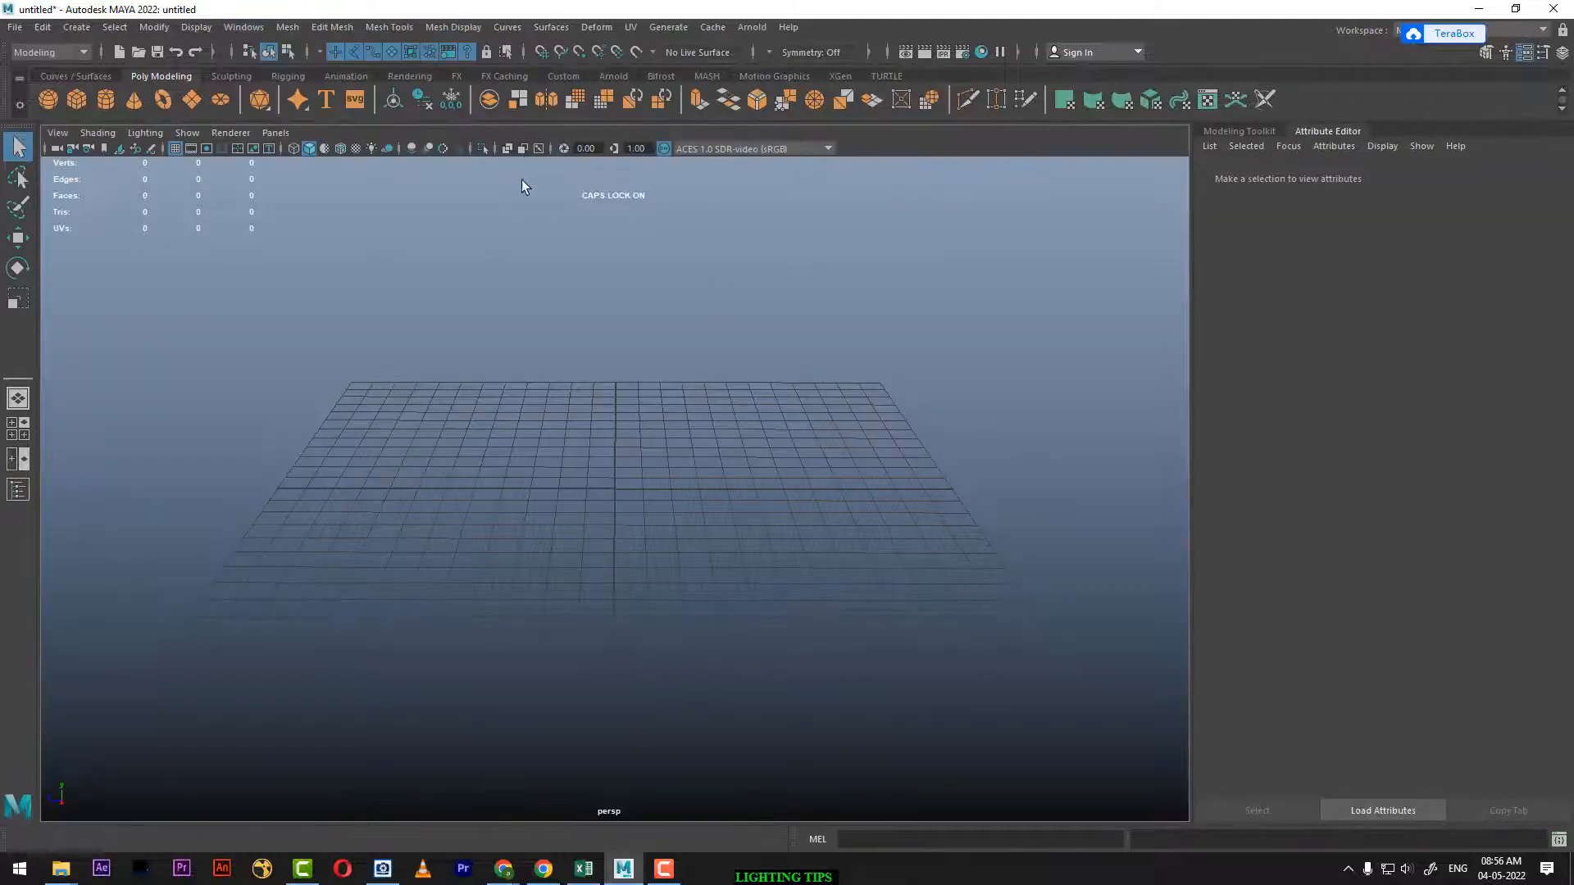
# Open the scene ScienceFictionChallenge.ma from the extracted ScienceFictionChallenge_MA folder and dismiss the scene-reading error notice
pyautogui.click(14, 27)
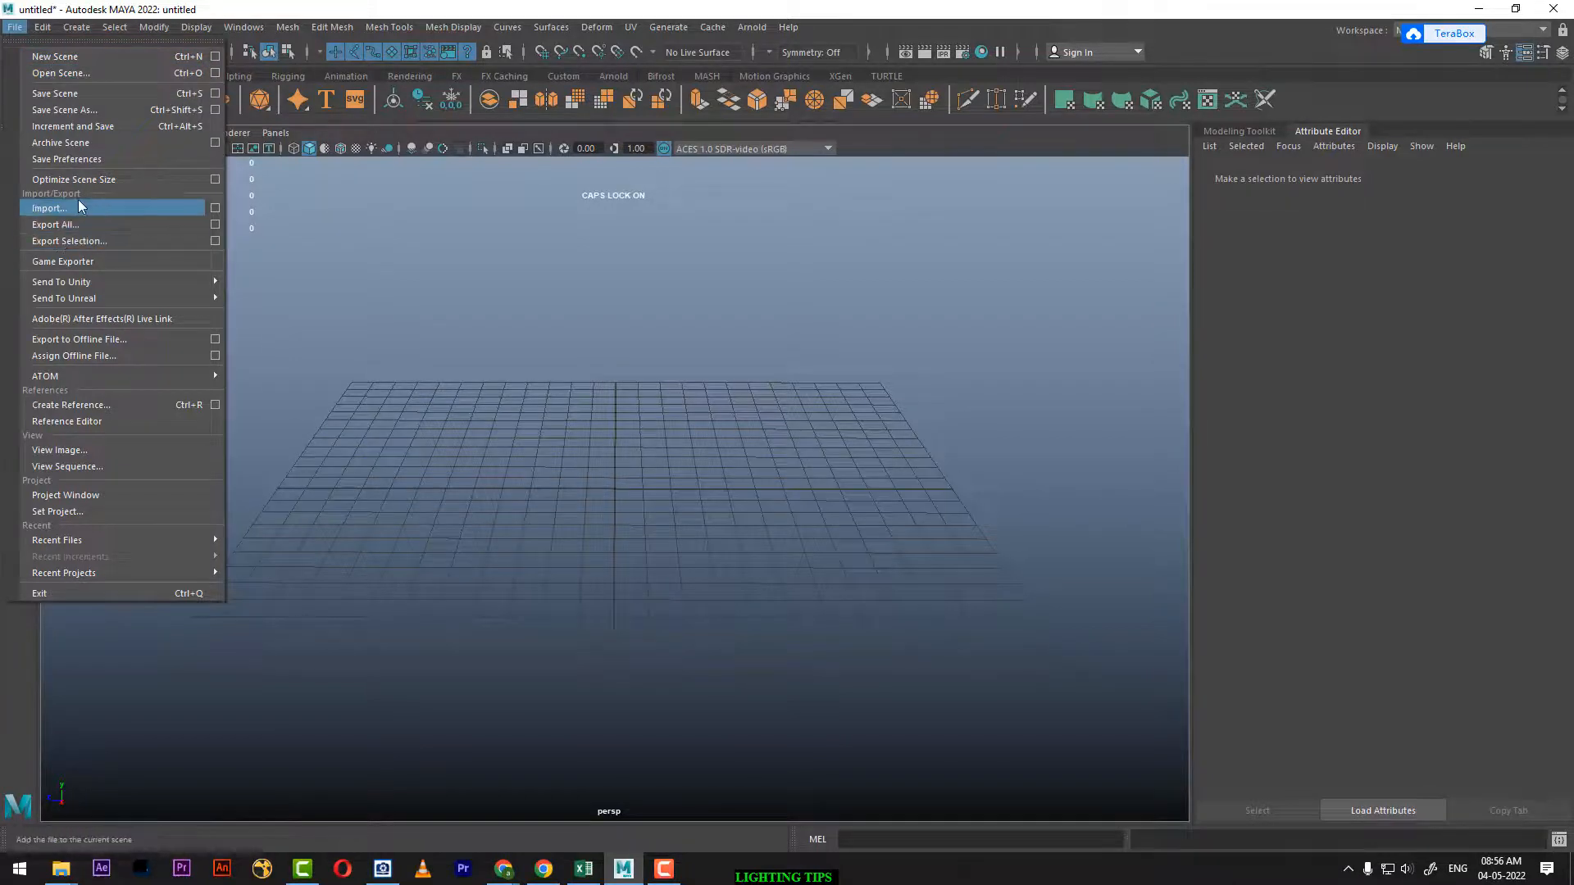
pyautogui.click(72, 76)
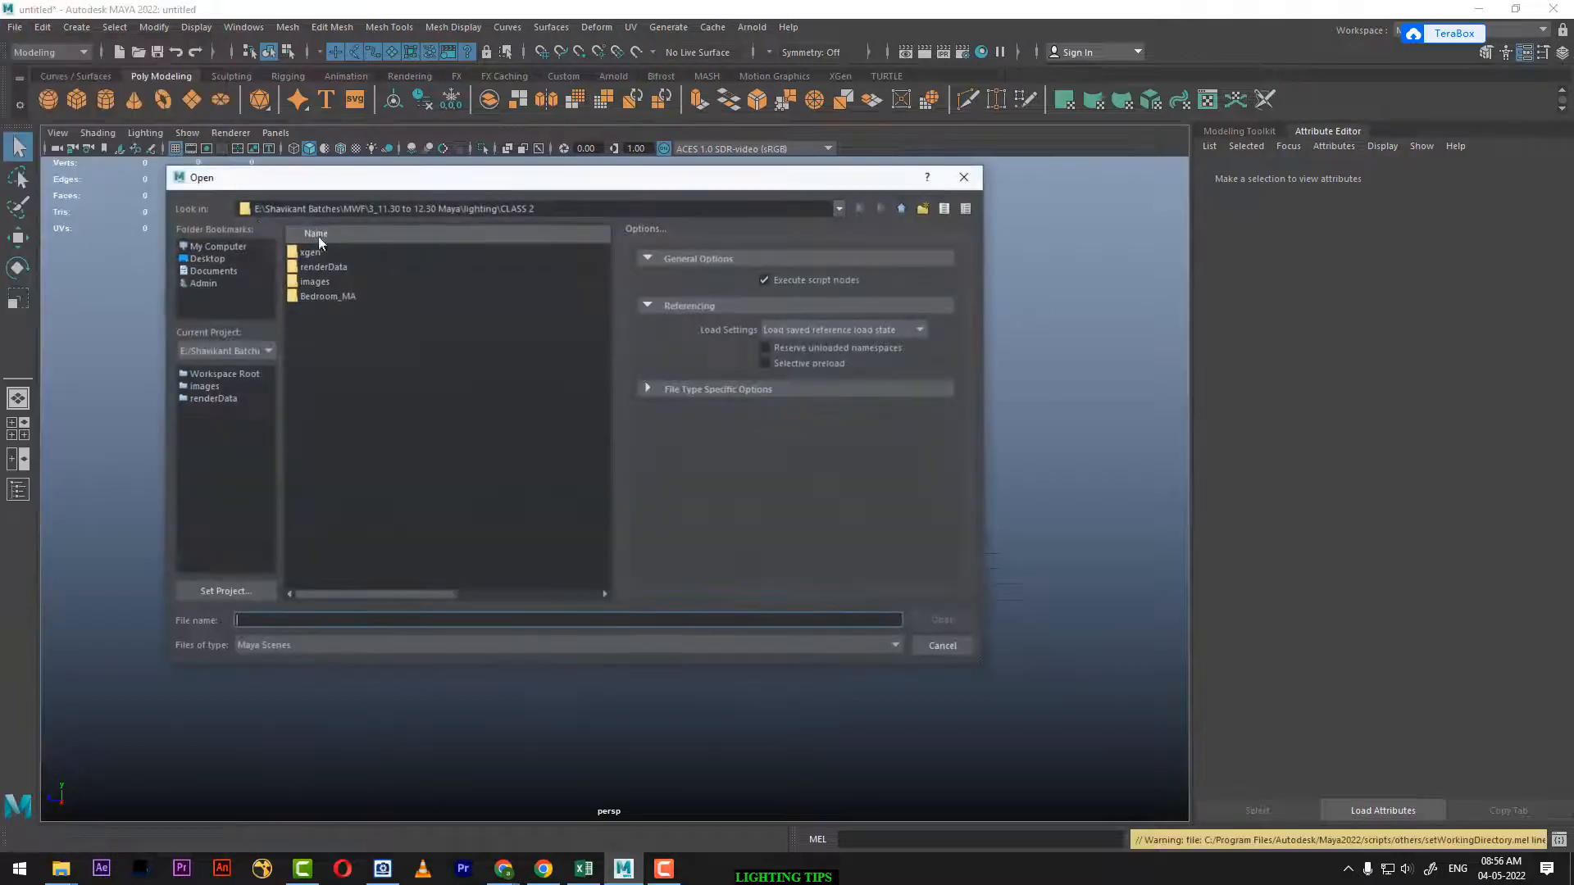
pyautogui.press('Return')
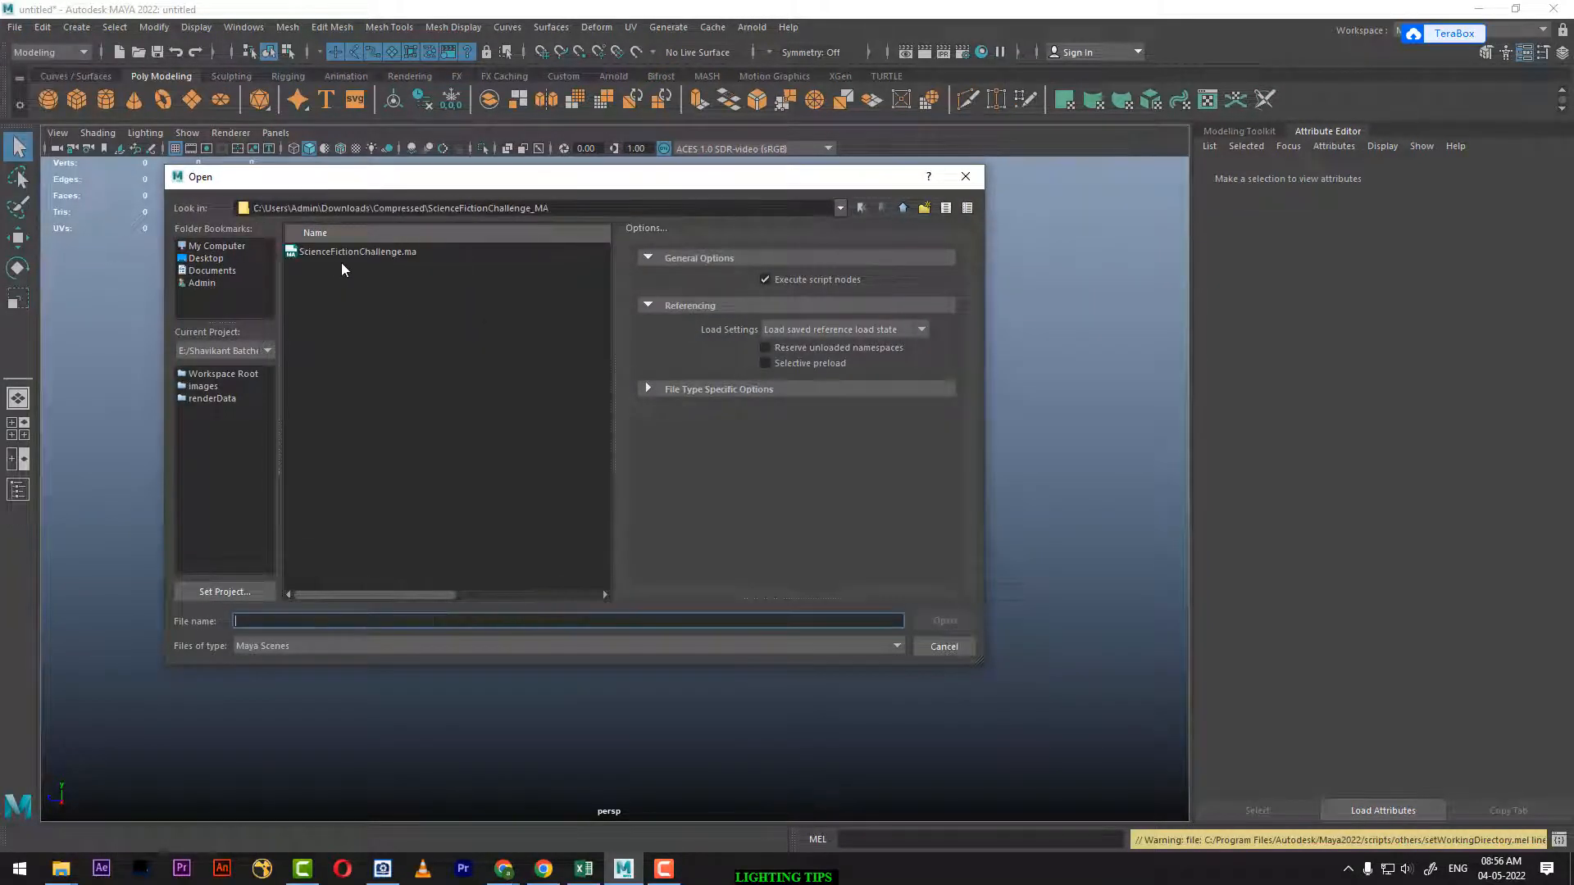
pyautogui.doubleClick(328, 253)
pyautogui.click(787, 439)
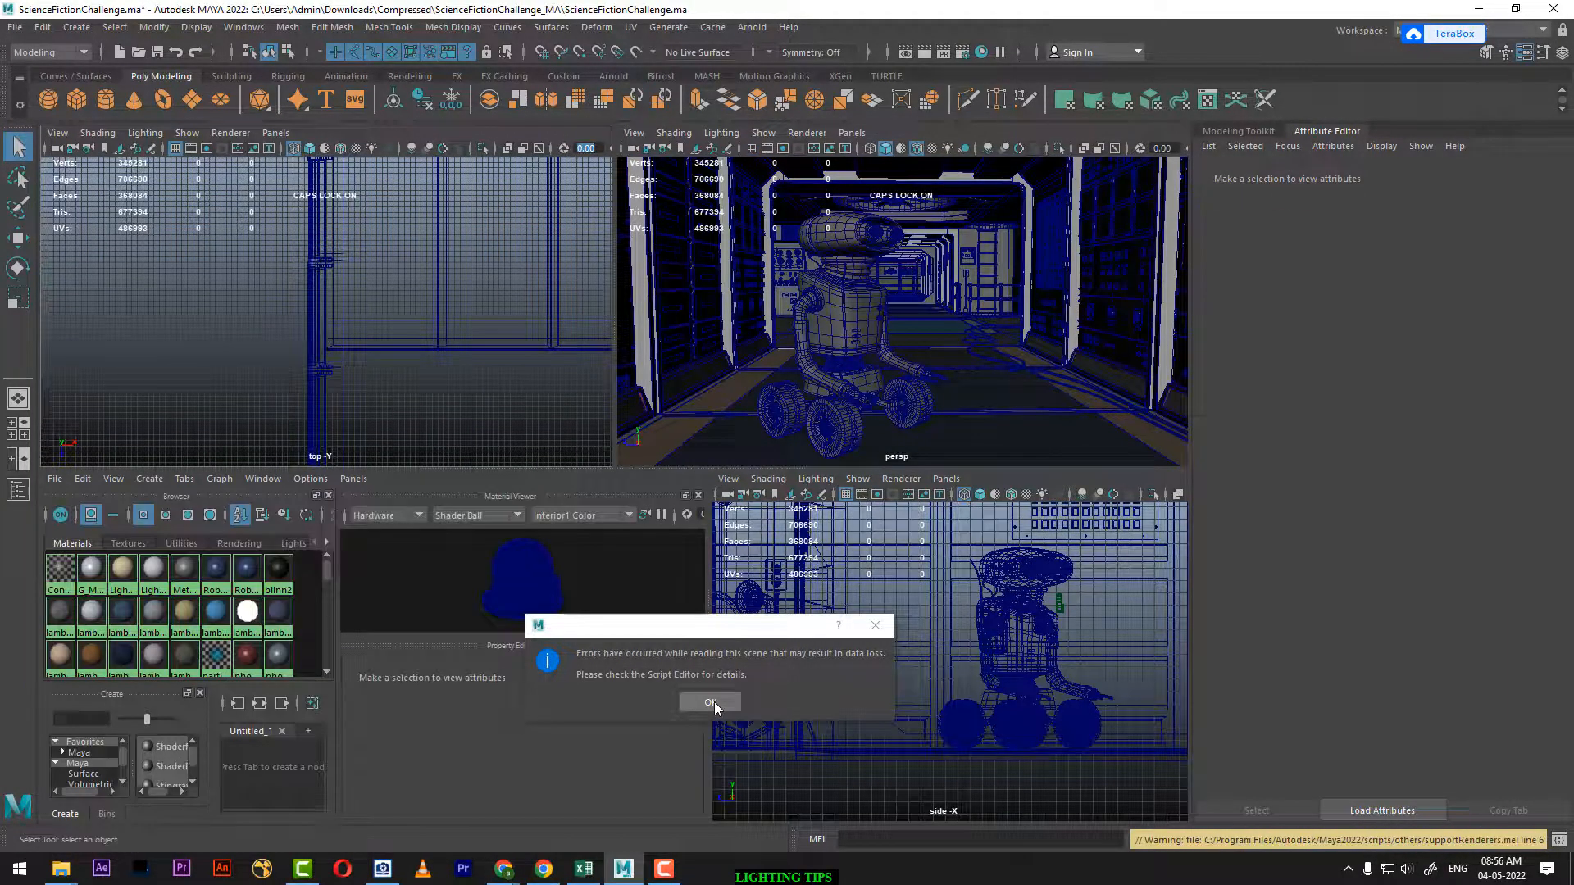
pyautogui.click(710, 702)
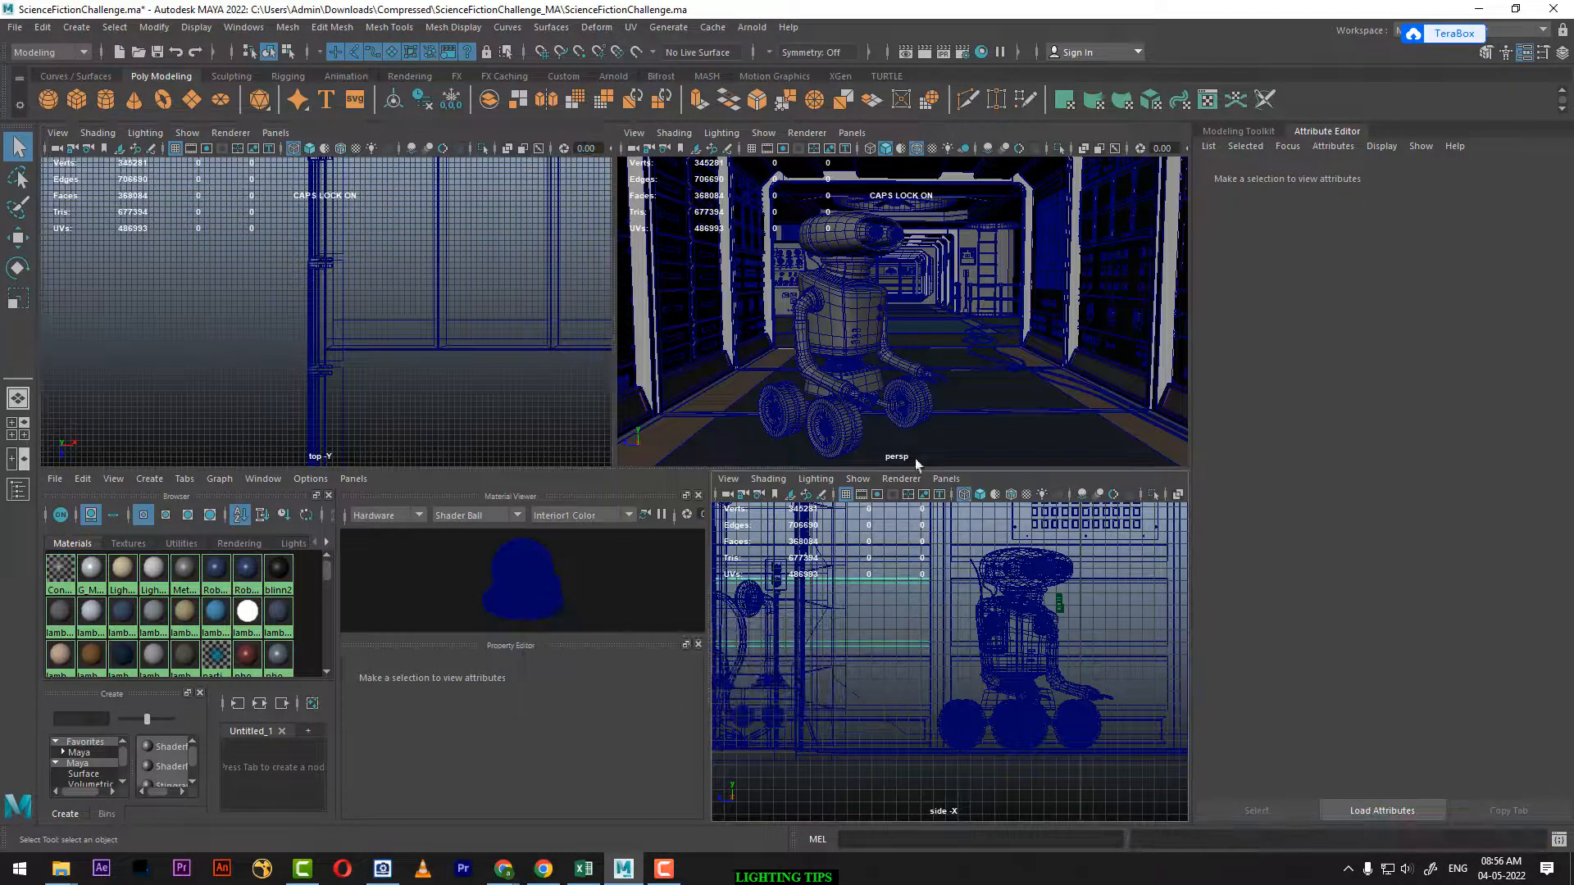
# Show the perspective view alone as a single pane and select the centre wall behind the ladder in the corridor
pyautogui.click(934, 393)
pyautogui.click(943, 361)
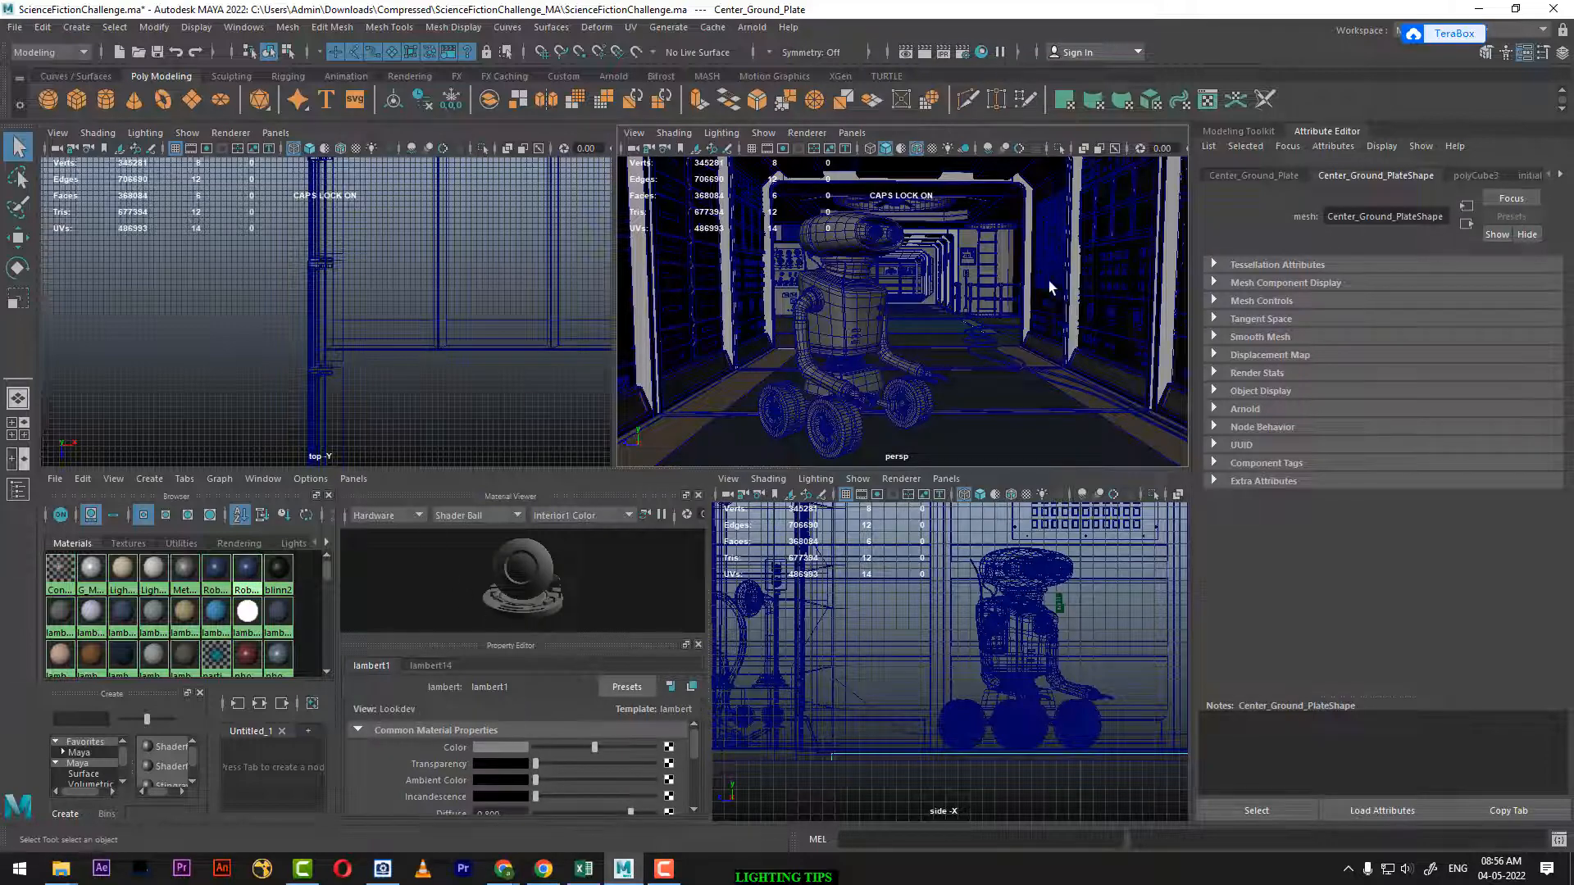
pyautogui.click(17, 399)
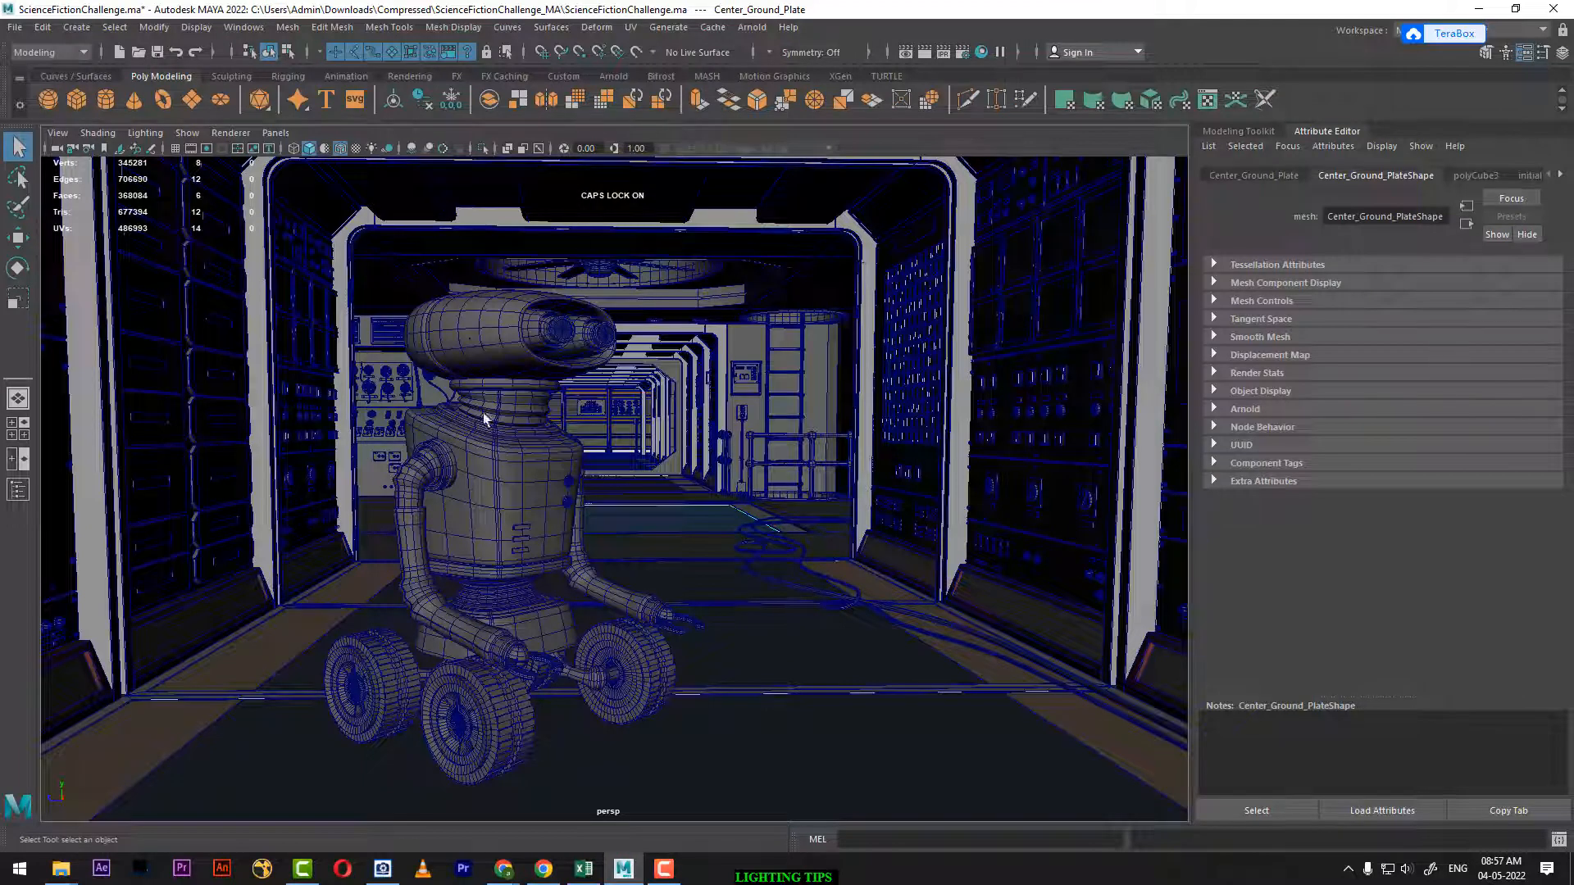
pyautogui.click(792, 449)
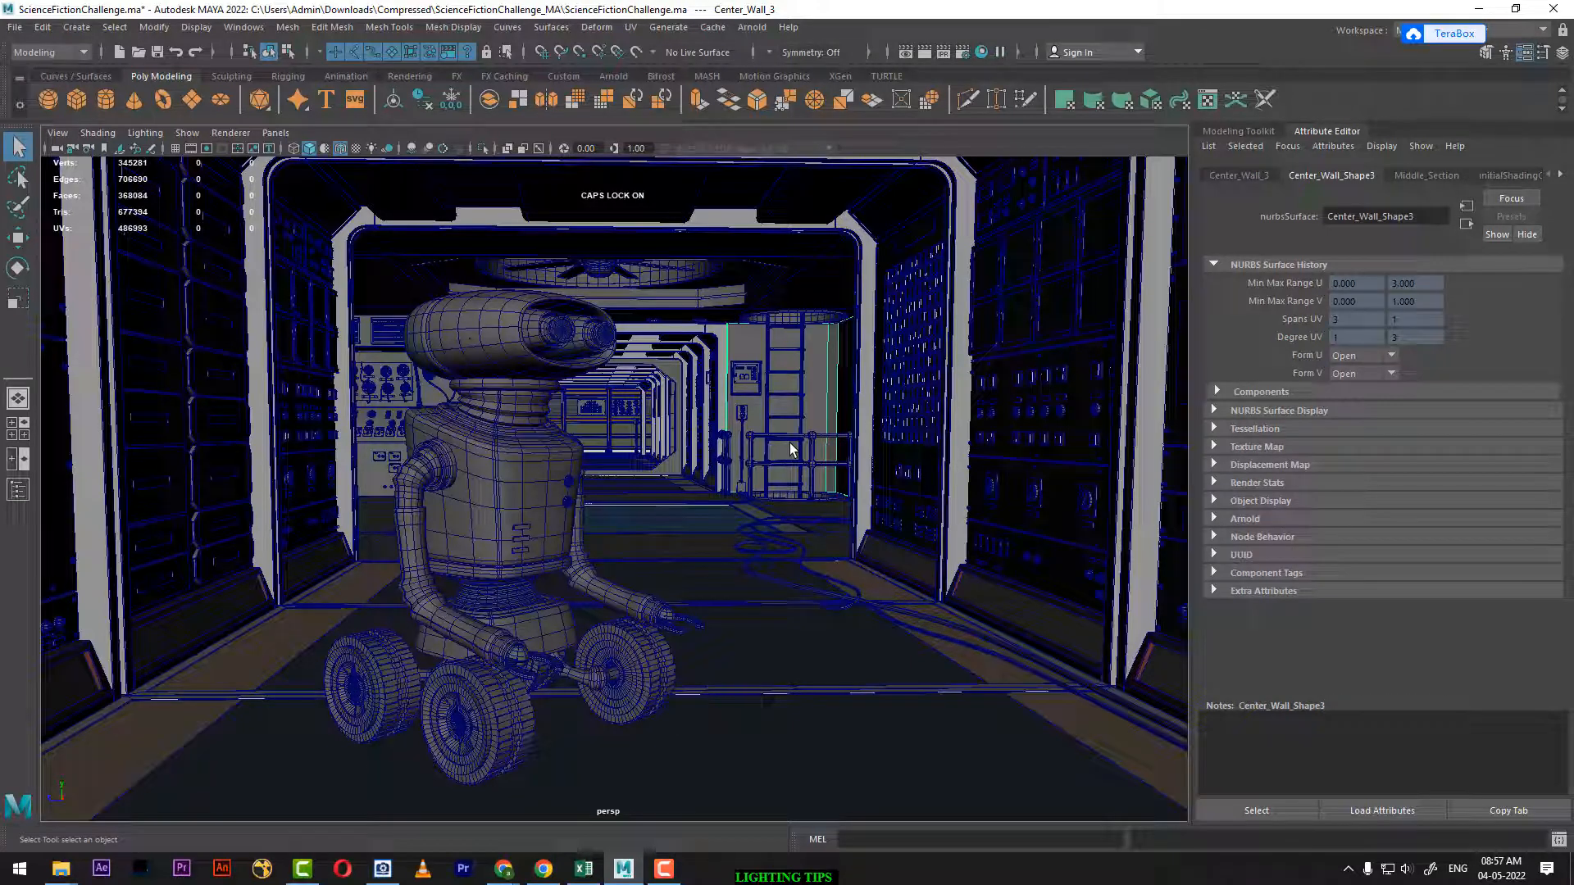
# Examine the exterior of the whole corridor model from several angles, checking individual curved wall sections
pyautogui.press('space')
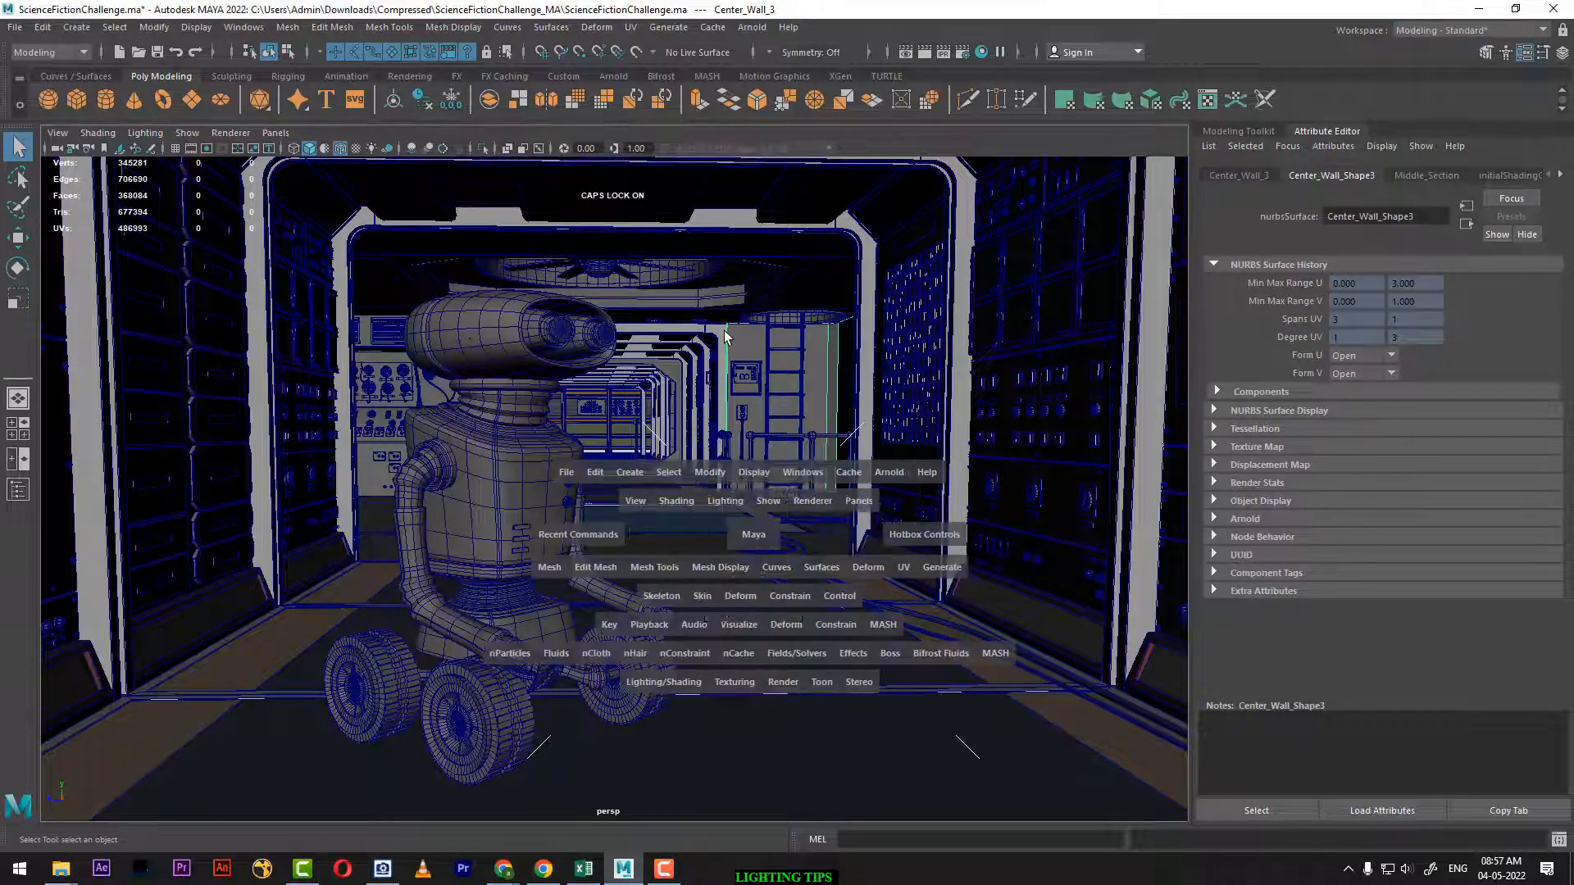
pyautogui.keyDown('alt'); pyautogui.moveTo(744, 382); pyautogui.dragTo(657, 410); pyautogui.keyUp('alt')
pyautogui.scroll(-10, 479, 347)
pyautogui.keyDown('alt'); pyautogui.moveTo(778, 530); pyautogui.dragTo(761, 501, button='right'); pyautogui.keyUp('alt')
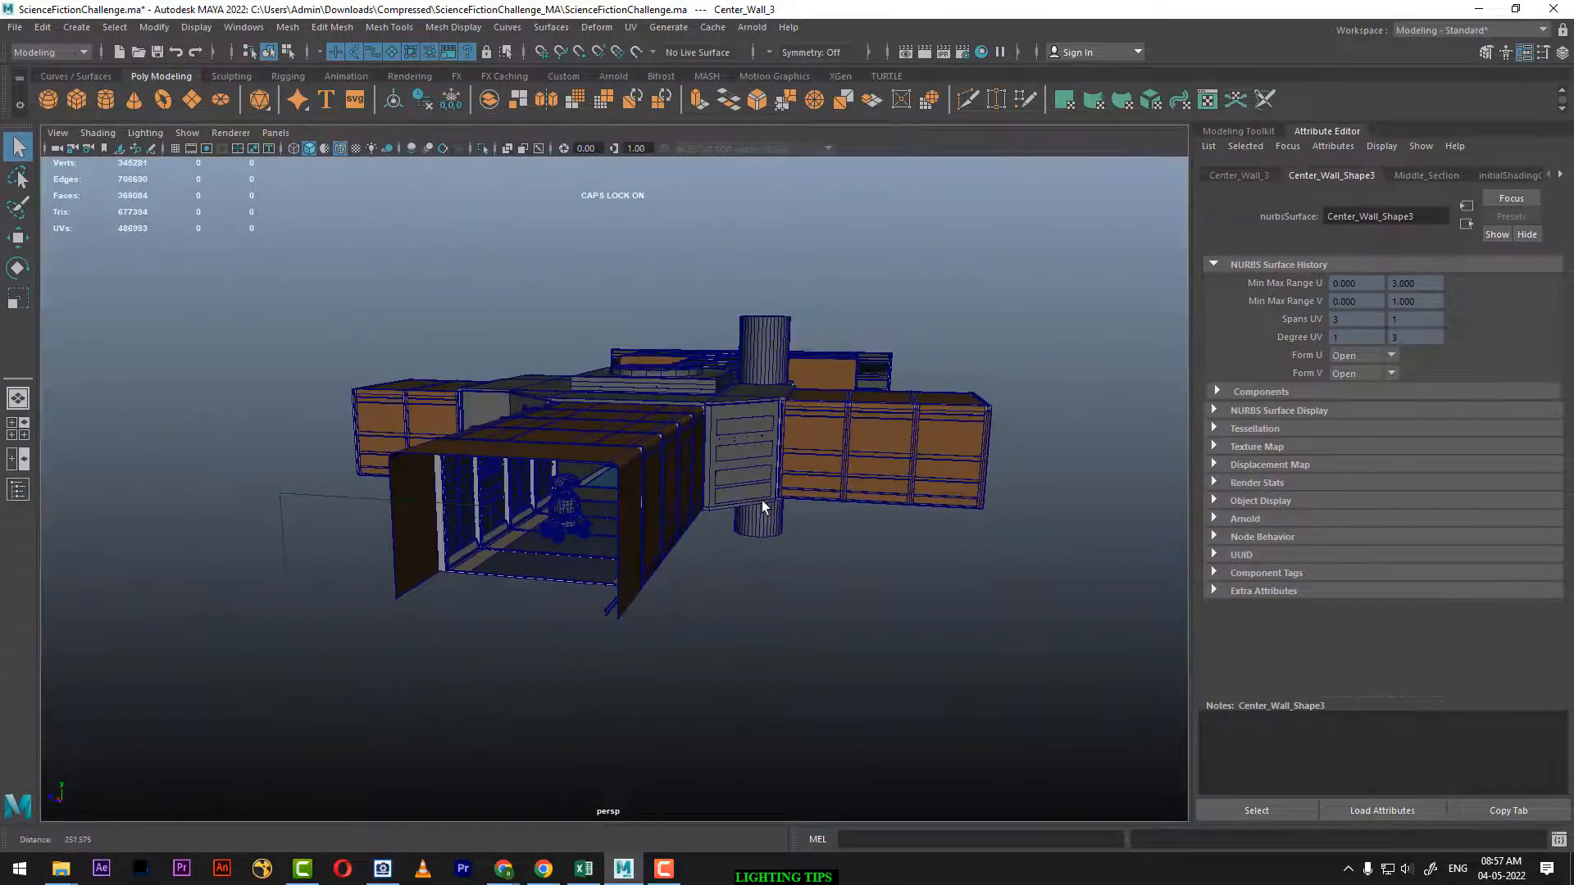
pyautogui.keyDown('alt'); pyautogui.moveTo(780, 404); pyautogui.dragTo(838, 534, button='right'); pyautogui.keyUp('alt')
pyautogui.keyDown('alt'); pyautogui.moveTo(838, 534); pyautogui.dragTo(933, 499); pyautogui.keyUp('alt')
pyautogui.click(864, 441)
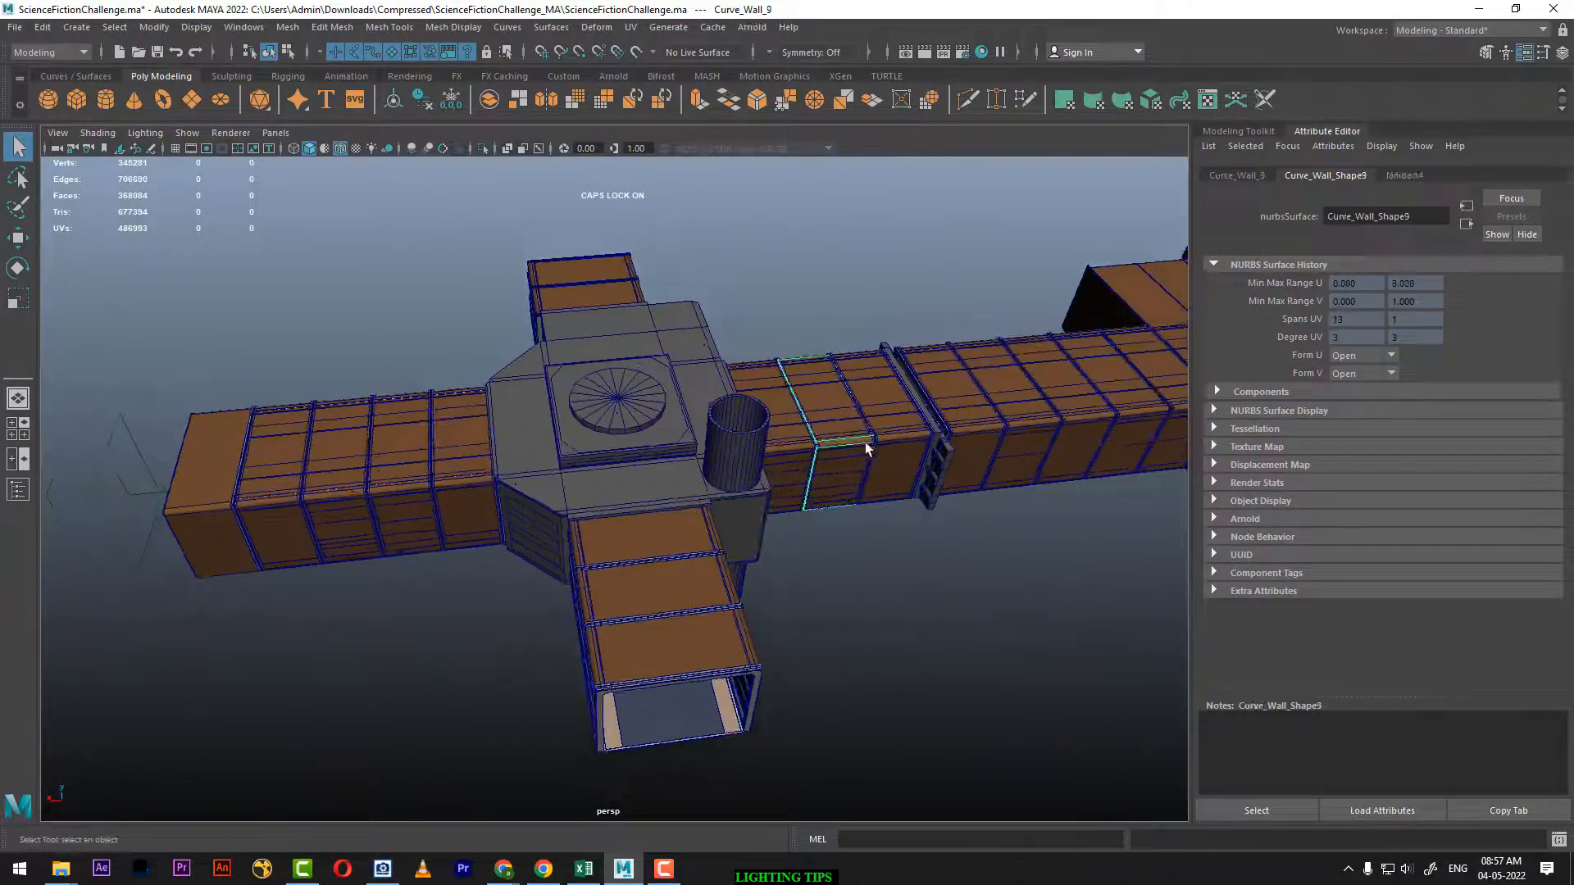
pyautogui.click(283, 494)
pyautogui.keyDown('alt'); pyautogui.moveTo(478, 485); pyautogui.dragTo(731, 457); pyautogui.keyUp('alt')
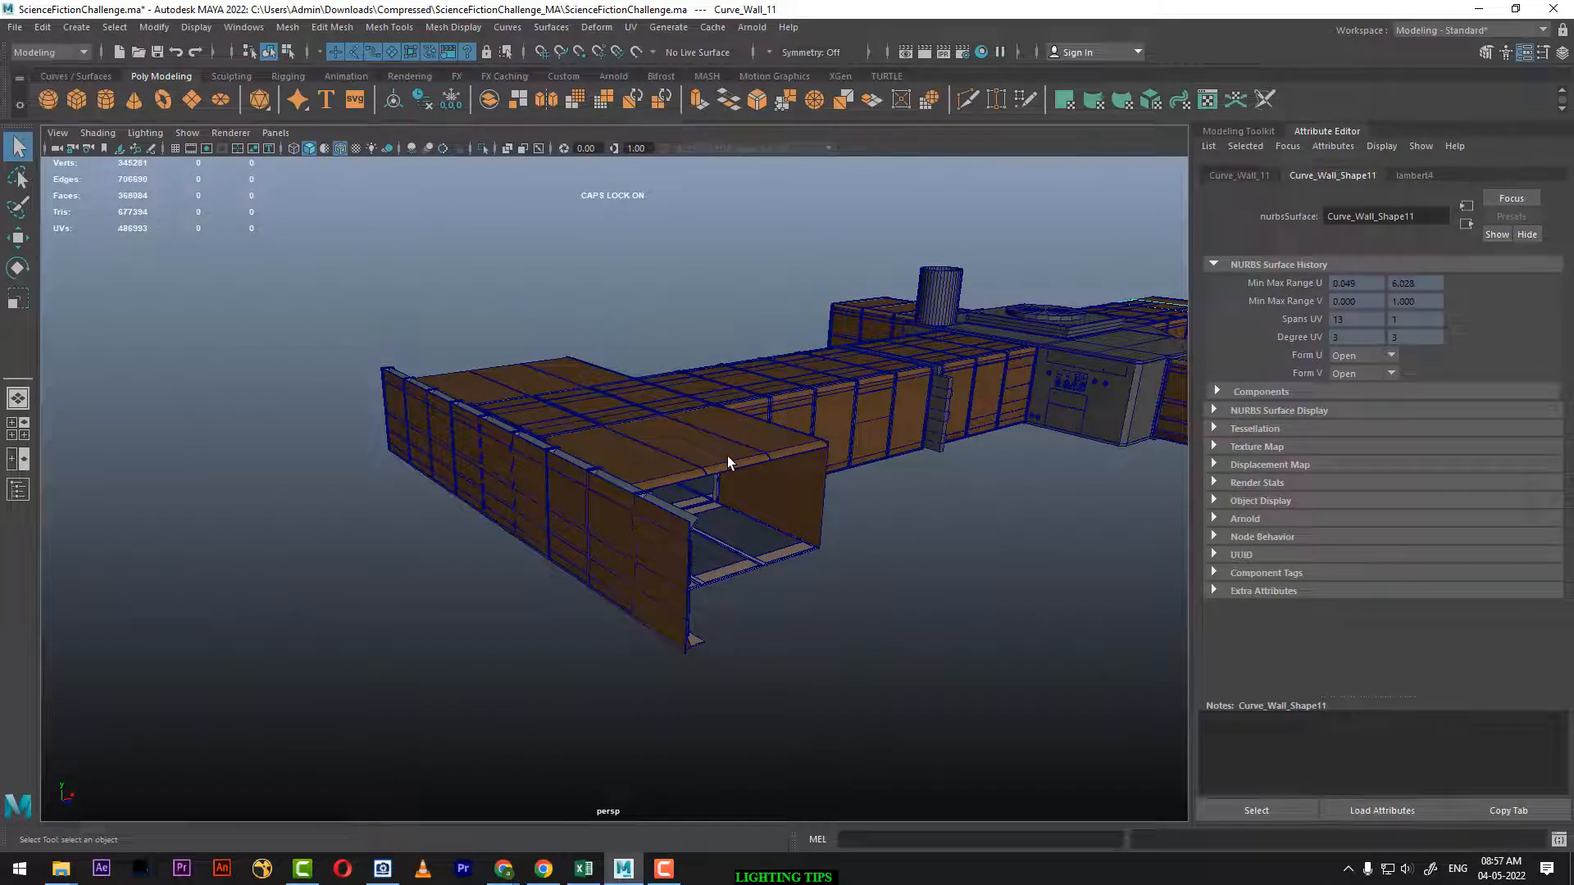
# Hide everything except the selected curved wall section at the corridor's end, and show the hidden objects again
pyautogui.click(776, 411)
pyautogui.keyDown('alt'); pyautogui.moveTo(832, 414); pyautogui.dragTo(891, 435); pyautogui.keyUp('alt')
pyautogui.click(753, 510)
pyautogui.hotkey('alt', 'h')
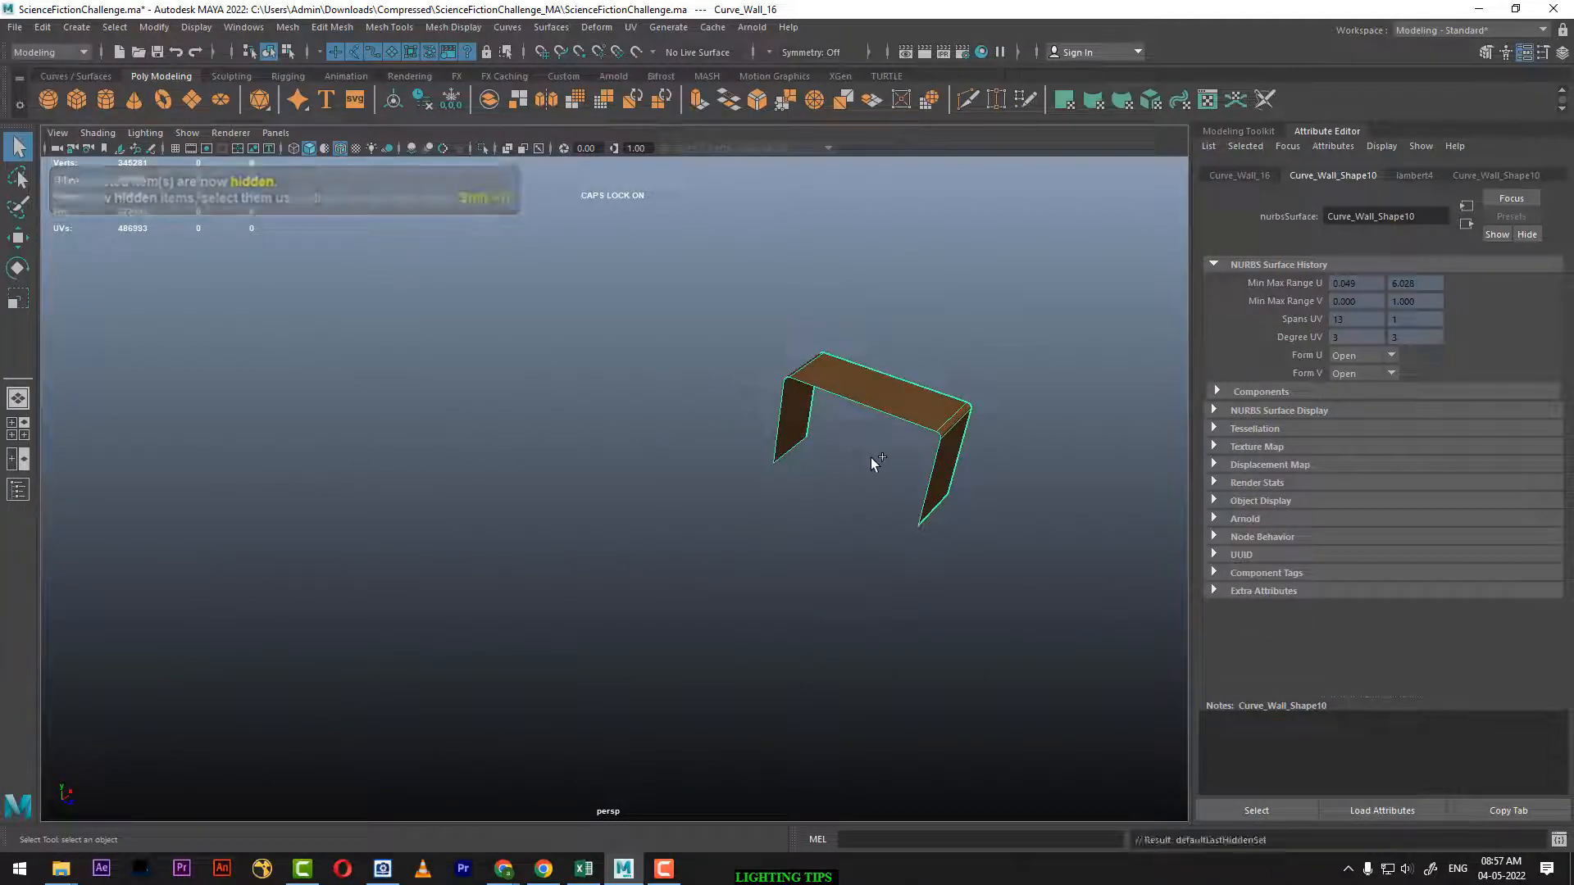
pyautogui.hotkey('ctrl', 'shift', 'h')
# Examine the corridor interior around the robot, checking the wall panel details and the ceiling piece
pyautogui.keyDown('alt'); pyautogui.moveTo(874, 417); pyautogui.dragTo(821, 374); pyautogui.keyUp('alt')
pyautogui.click(866, 317)
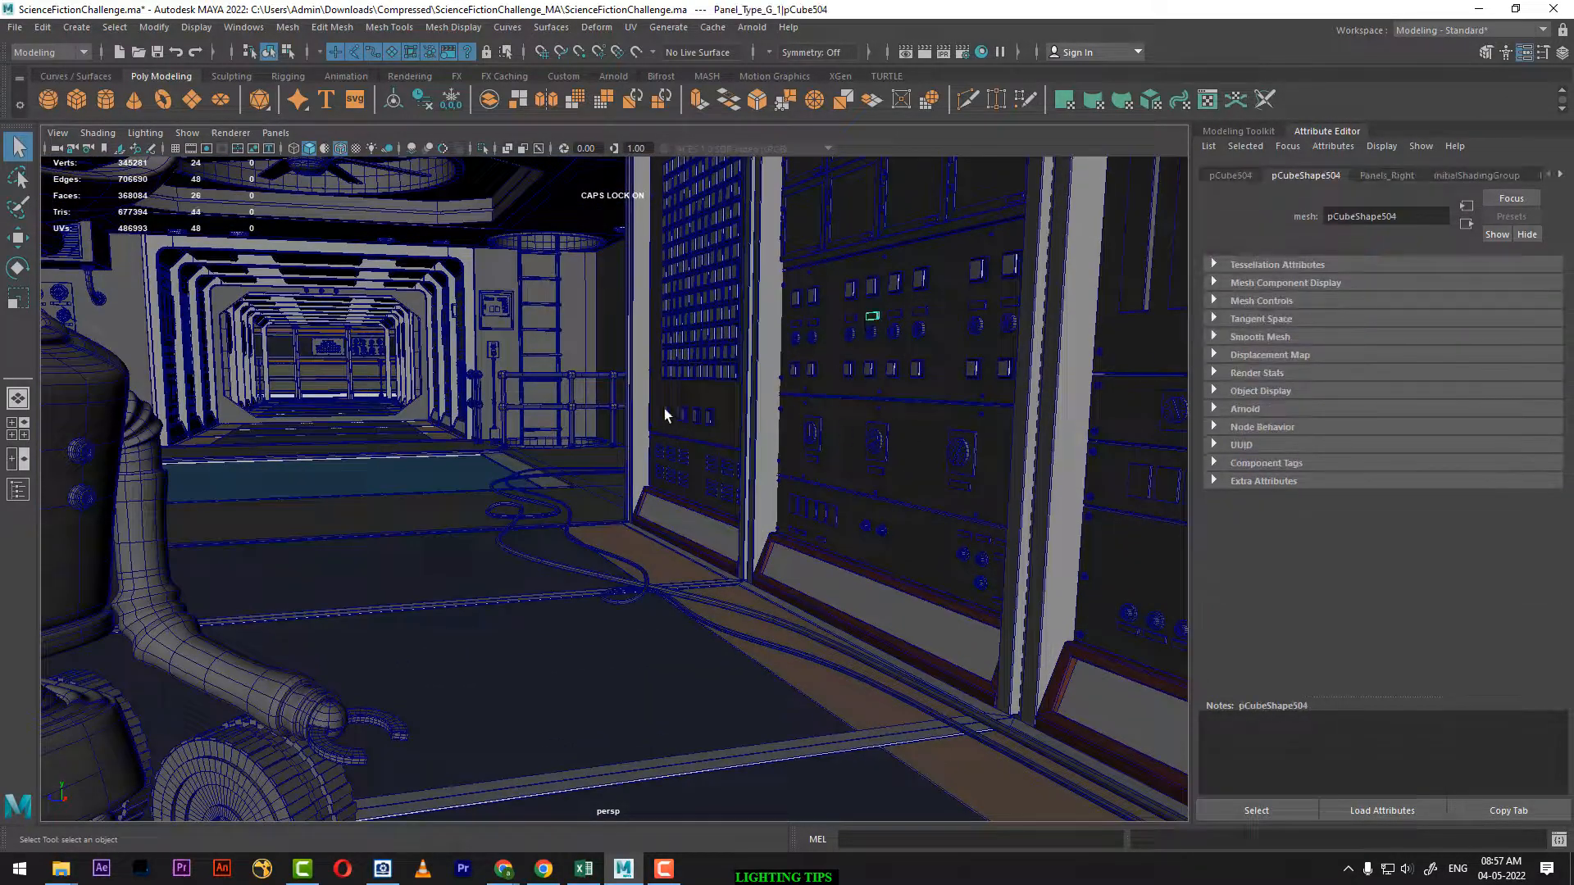
pyautogui.click(396, 203)
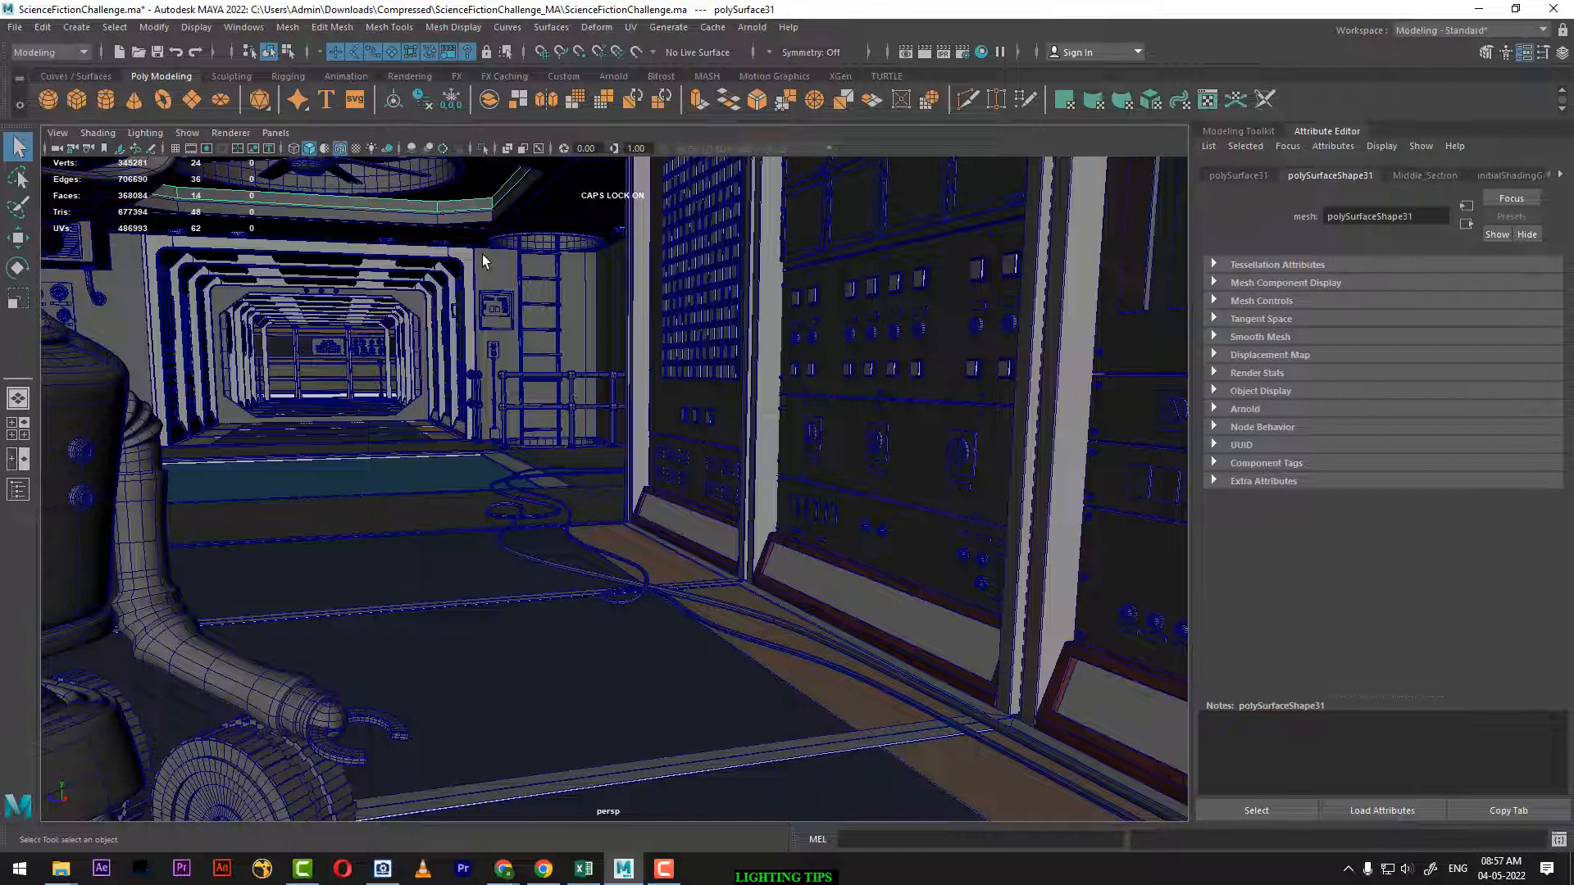
pyautogui.click(914, 426)
pyautogui.keyDown('alt'); pyautogui.moveTo(908, 455); pyautogui.dragTo(794, 427, button='right'); pyautogui.keyUp('alt')
pyautogui.keyDown('alt'); pyautogui.moveTo(794, 427); pyautogui.dragTo(835, 427); pyautogui.keyUp('alt')
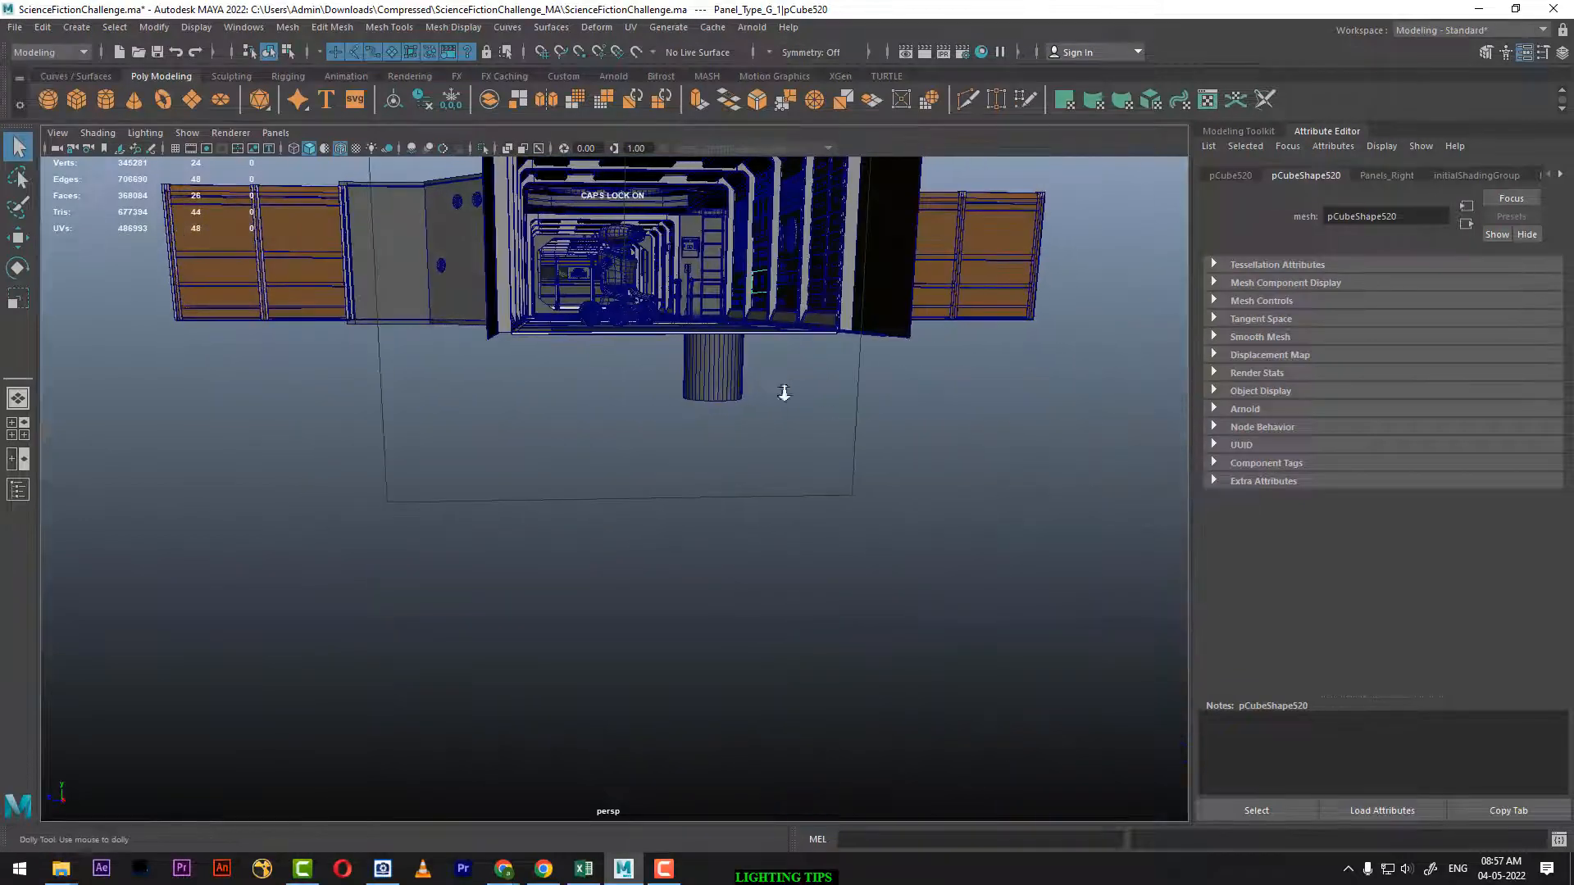
pyautogui.scroll(8, 785, 459)
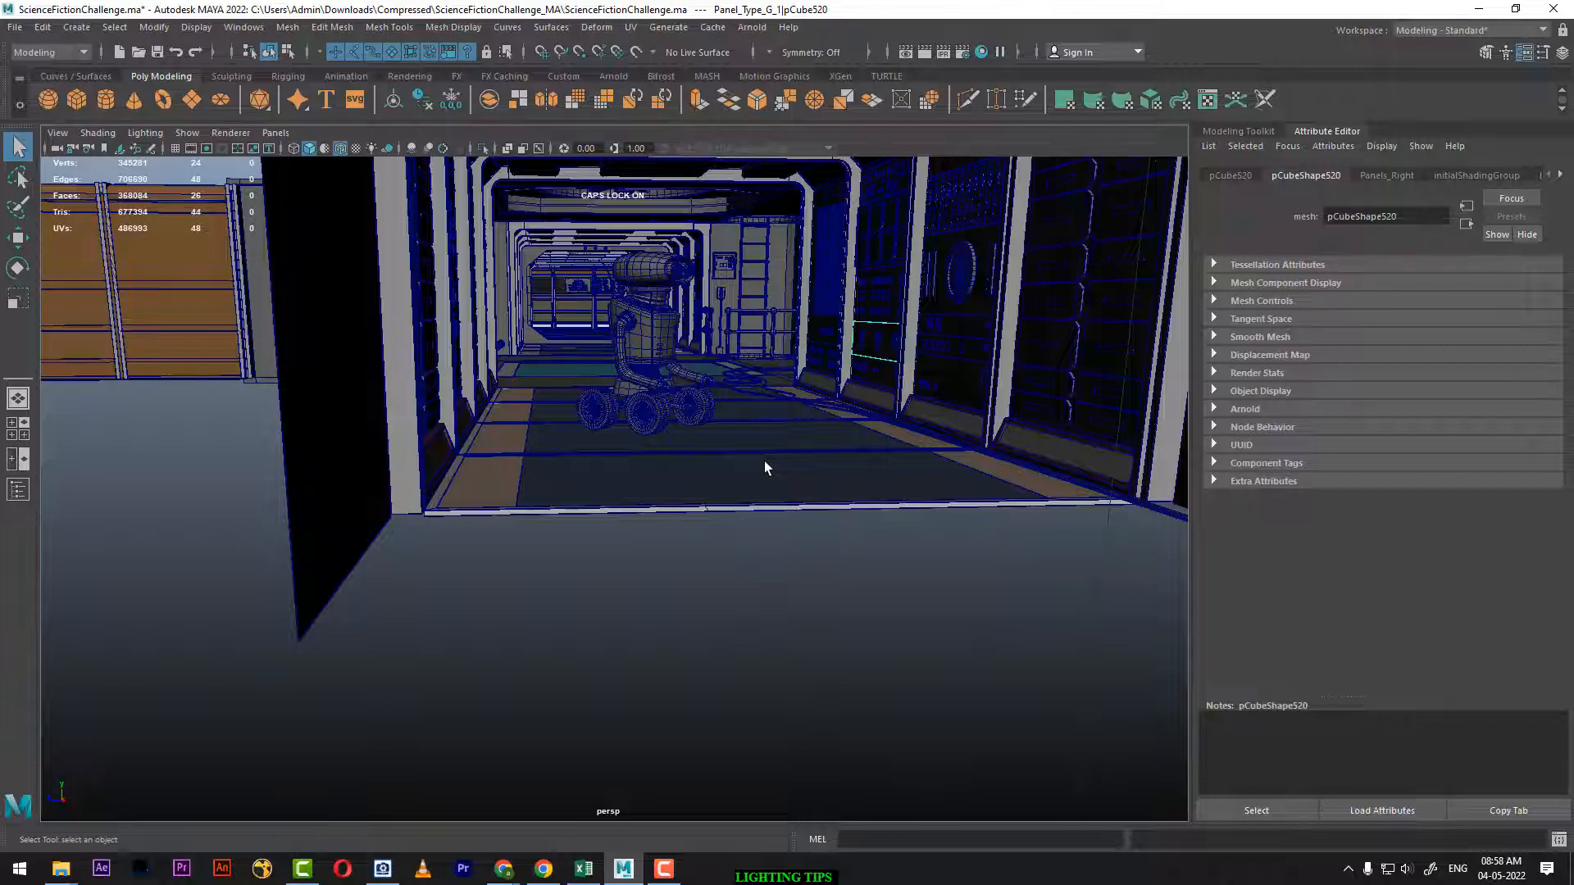
# Select the robot in the corridor with a selection box around it and hide all unselected objects
pyautogui.click(652, 406)
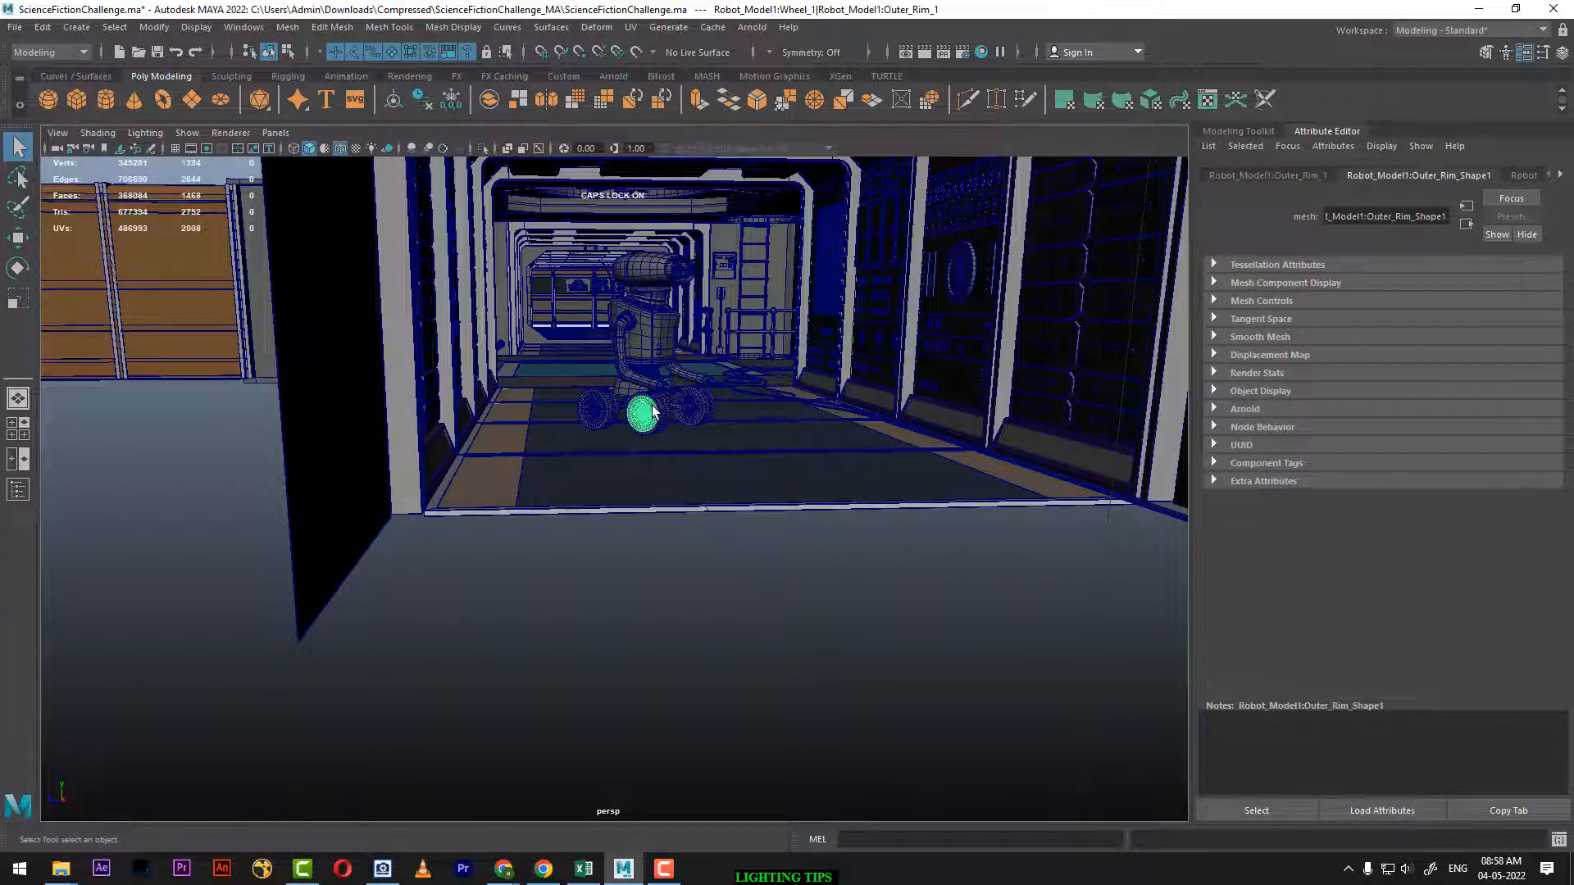
pyautogui.moveTo(711, 411)
pyautogui.keyDown('alt'); pyautogui.mouseDown()
pyautogui.moveTo(672, 426)
pyautogui.moveTo(681, 409)
pyautogui.mouseUp(); pyautogui.keyUp('alt')
pyautogui.keyDown('alt'); pyautogui.moveTo(680, 410); pyautogui.dragTo(680, 360, button='middle'); pyautogui.keyUp('alt')
pyautogui.keyDown('alt'); pyautogui.moveTo(681, 361); pyautogui.dragTo(574, 306, button='right'); pyautogui.keyUp('alt')
pyautogui.moveTo(549, 261); pyautogui.dragTo(764, 569)
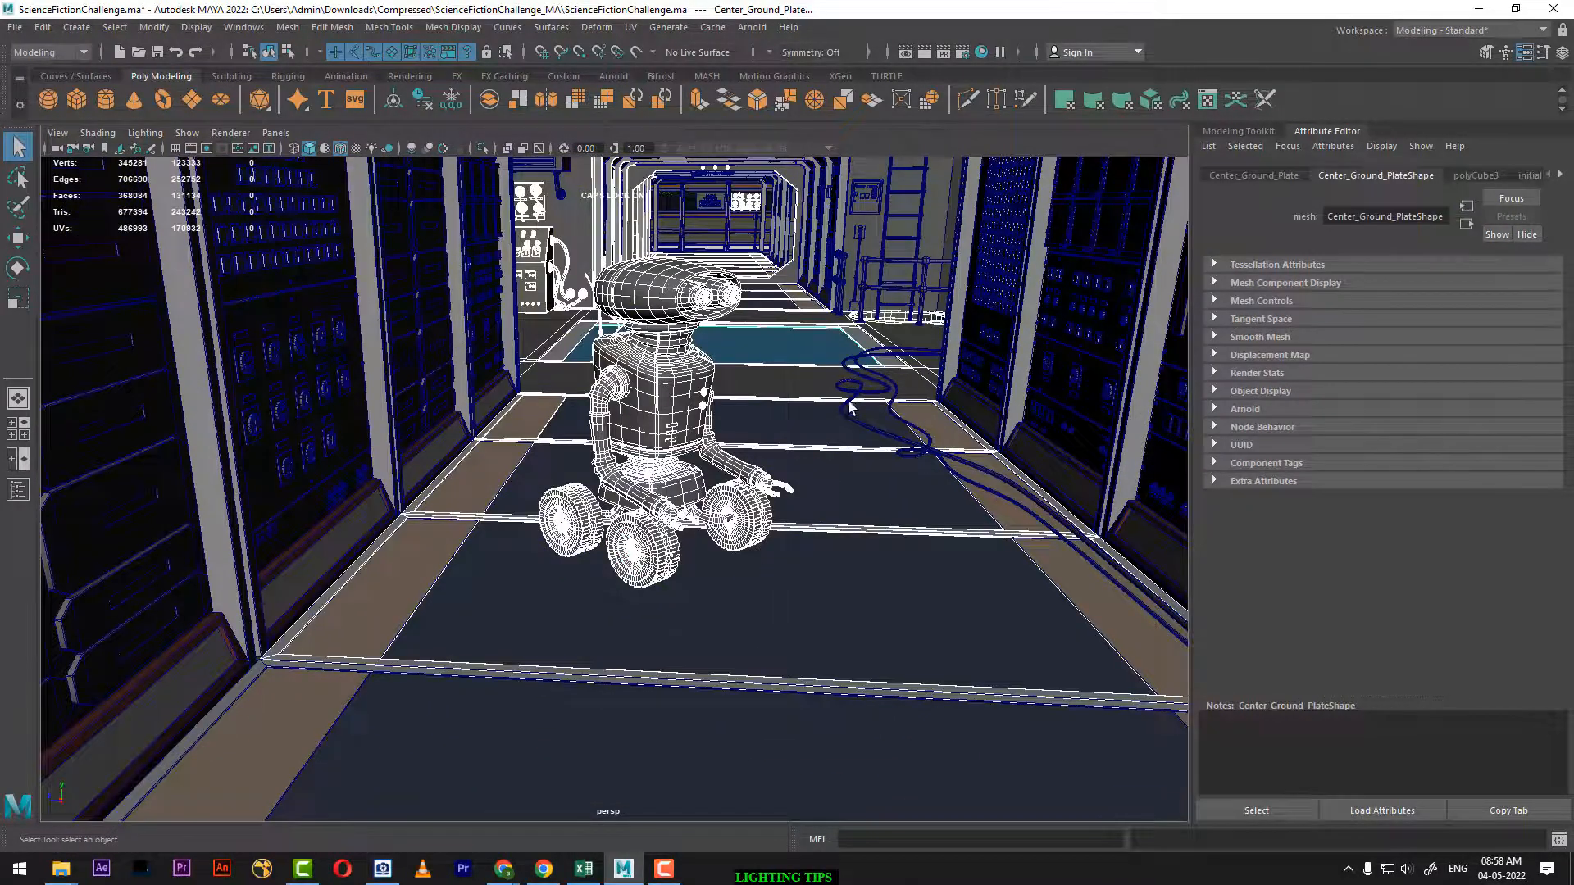
pyautogui.keyDown('alt'); pyautogui.moveTo(852, 370); pyautogui.dragTo(838, 362); pyautogui.keyUp('alt')
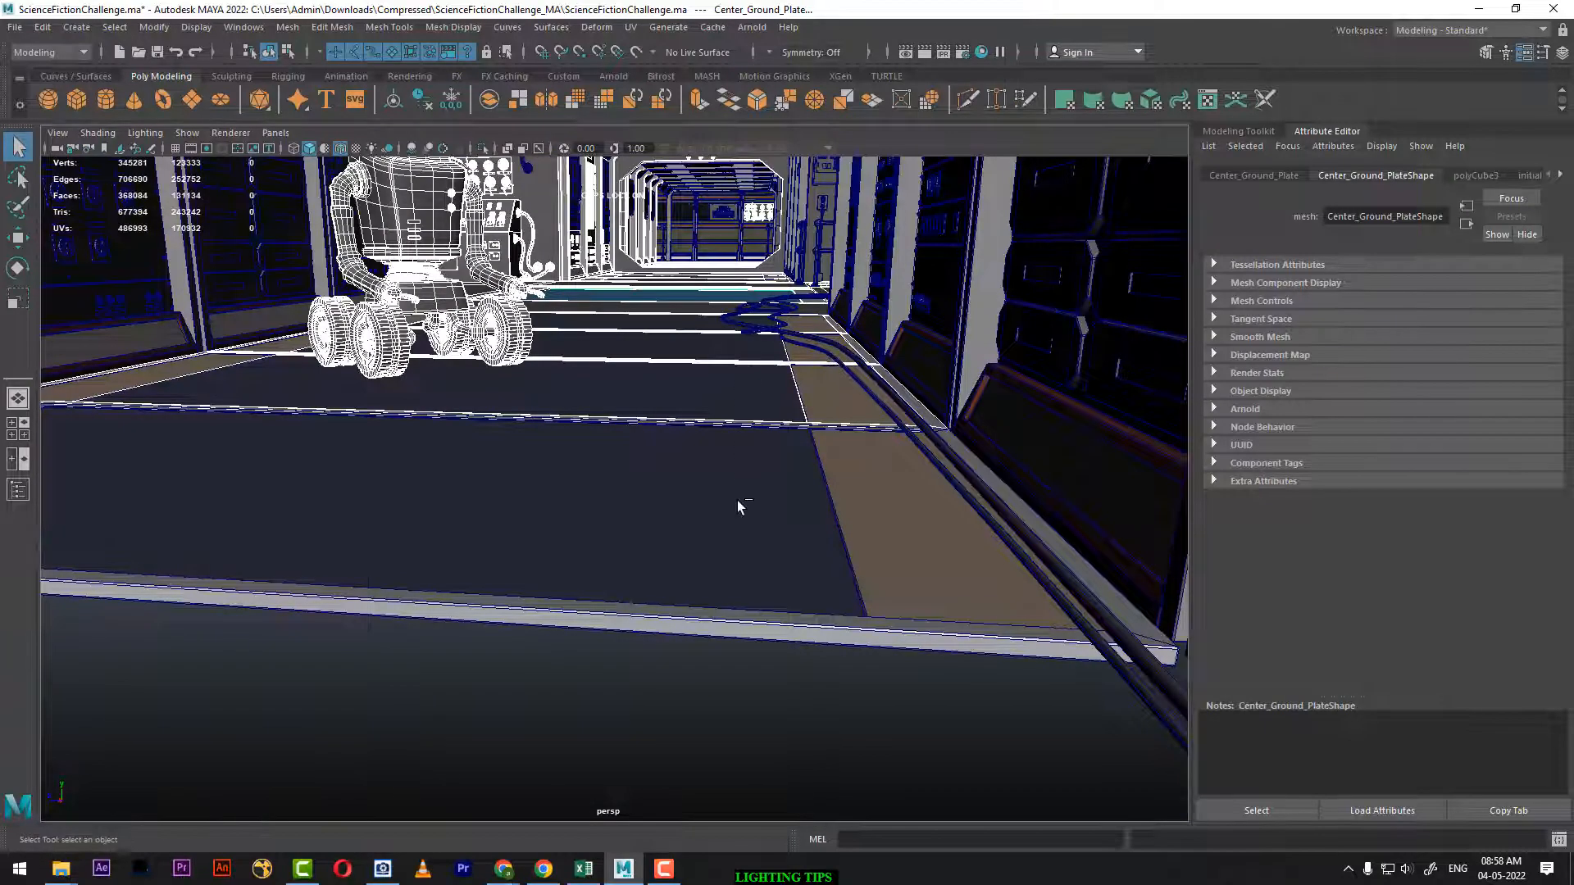
pyautogui.hotkey('alt', 'h')
pyautogui.keyDown('alt'); pyautogui.moveTo(787, 527); pyautogui.dragTo(780, 489, button='right'); pyautogui.keyUp('alt')
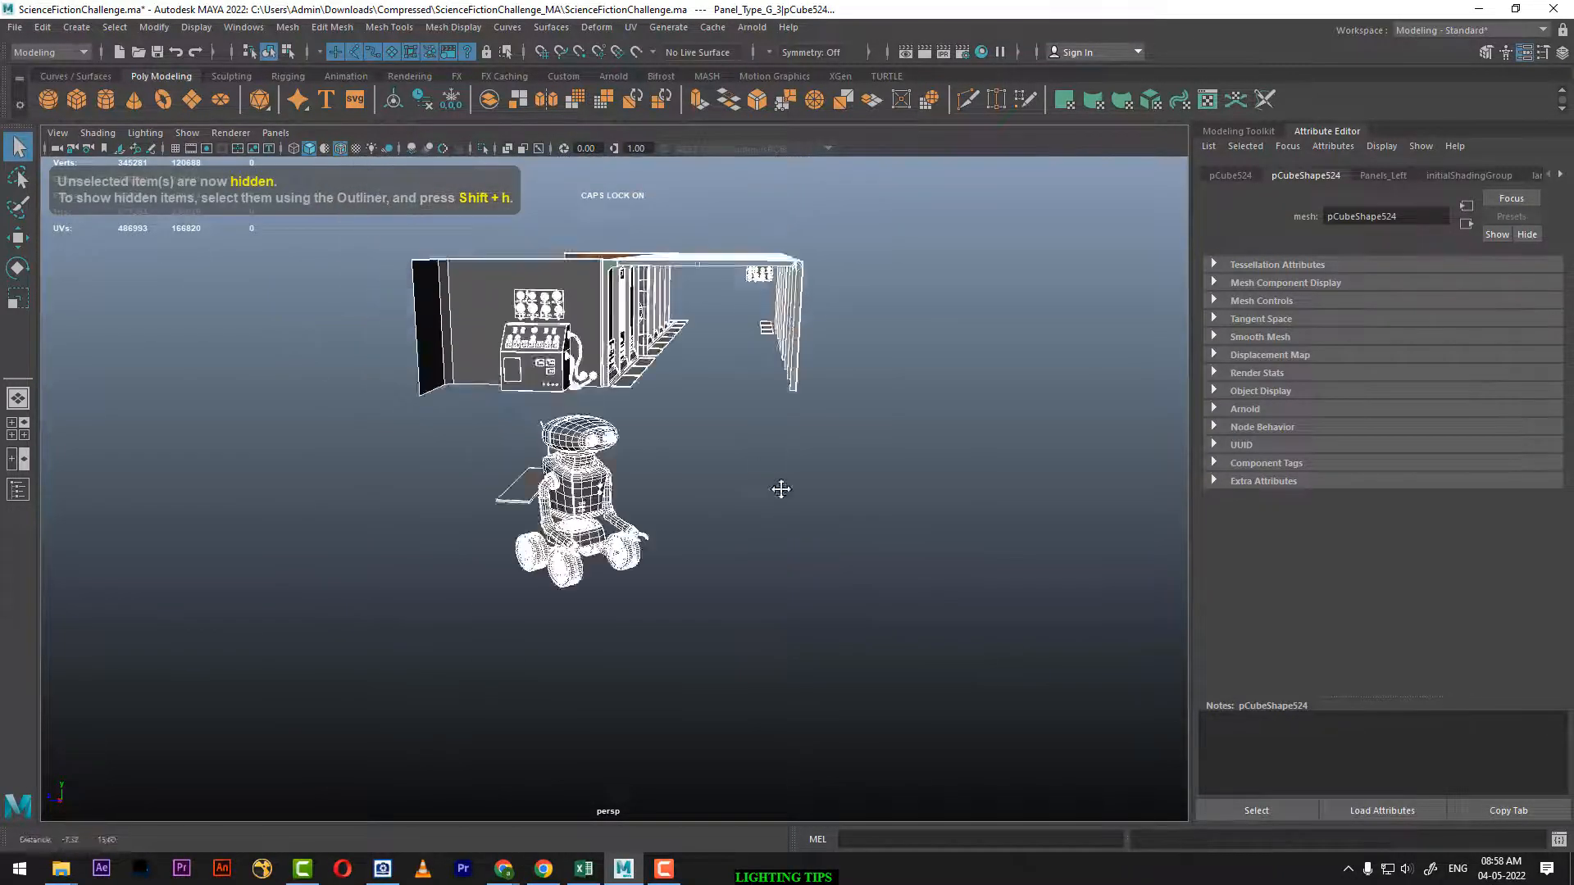
pyautogui.keyDown('alt'); pyautogui.moveTo(780, 489); pyautogui.dragTo(819, 471); pyautogui.keyUp('alt')
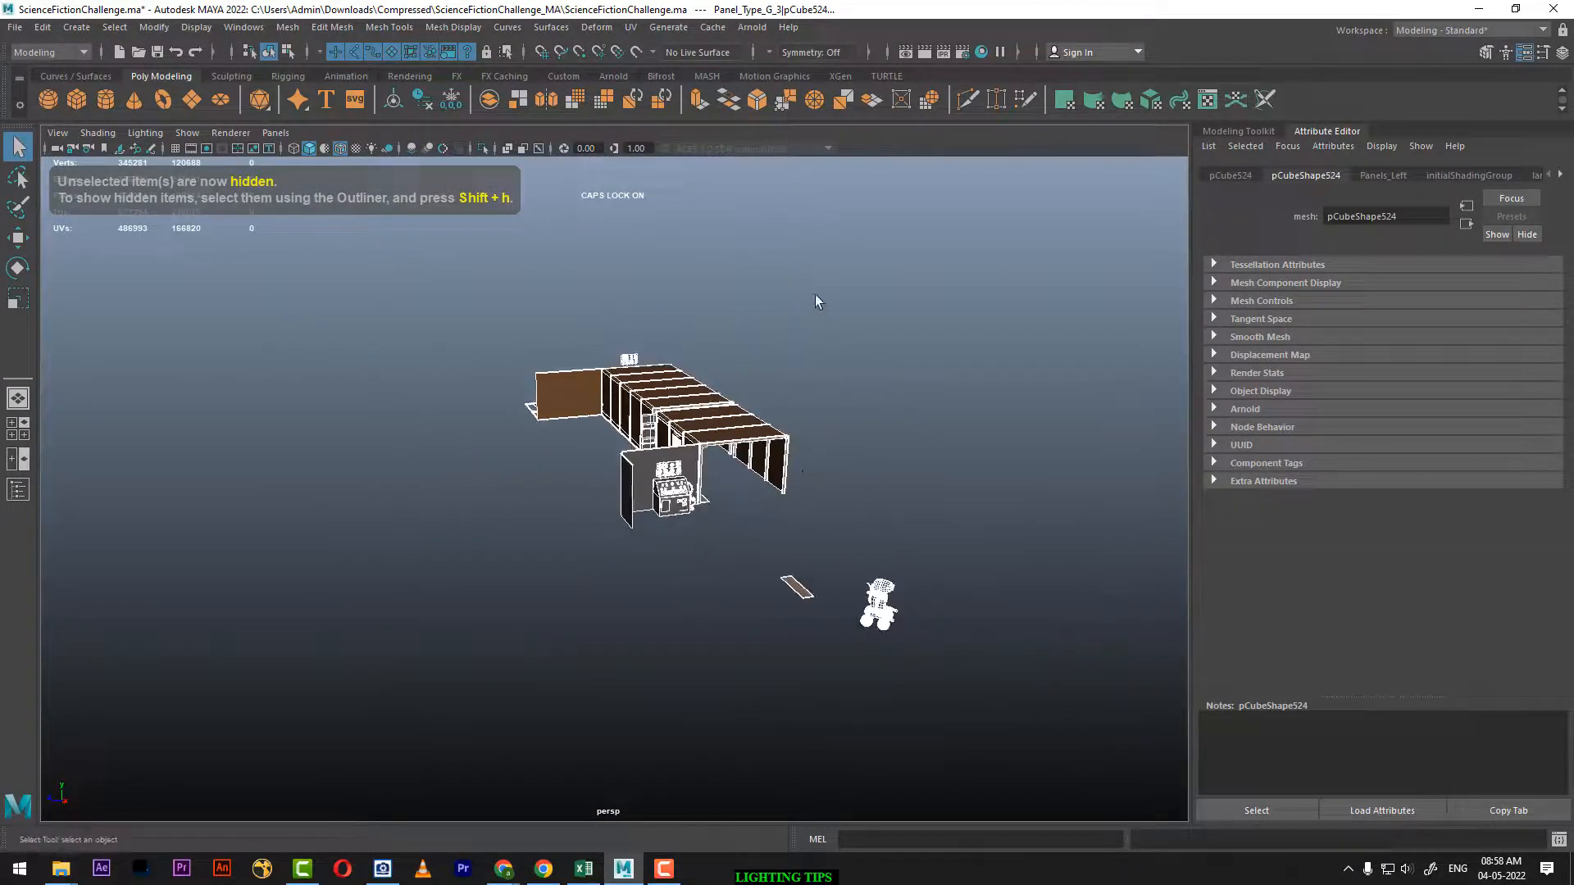
# Remove the leftover corridor pieces from the selection and hide them so only the robot stays visible
pyautogui.moveTo(817, 296); pyautogui.dragTo(431, 591)
pyautogui.moveTo(939, 540); pyautogui.dragTo(647, 541)
pyautogui.hotkey('alt', 'h')
pyautogui.keyDown('alt'); pyautogui.moveTo(656, 553); pyautogui.dragTo(737, 693, button='right'); pyautogui.keyUp('alt')
pyautogui.click(868, 482)
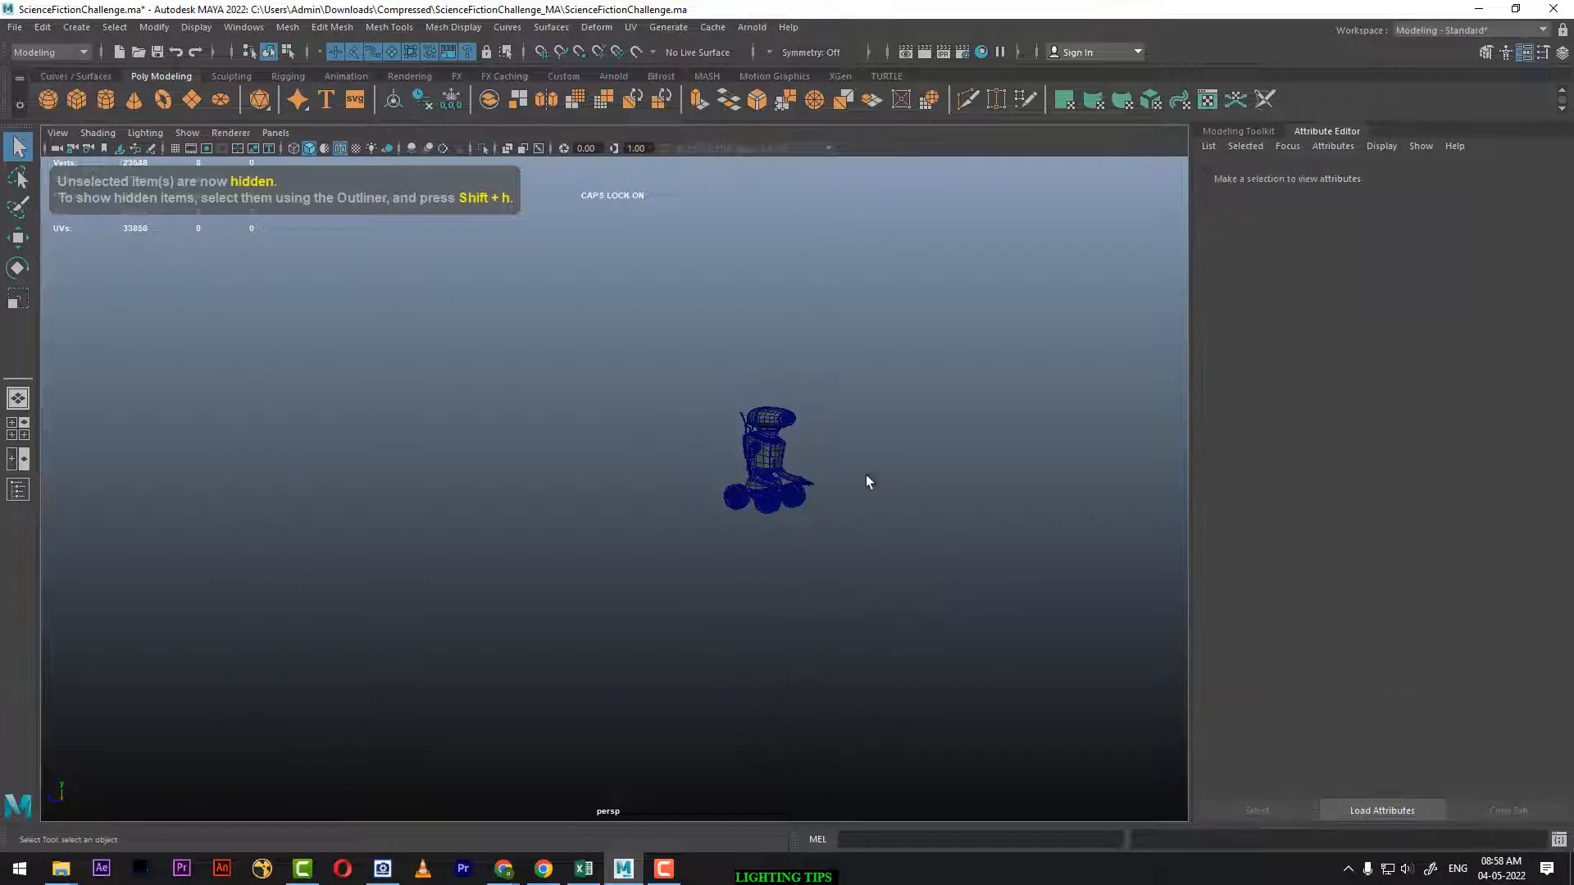
# Group all the robot's parts, center the group's pivot, and check it with the Move tool
pyautogui.moveTo(859, 399); pyautogui.dragTo(536, 681)
pyautogui.click(873, 345)
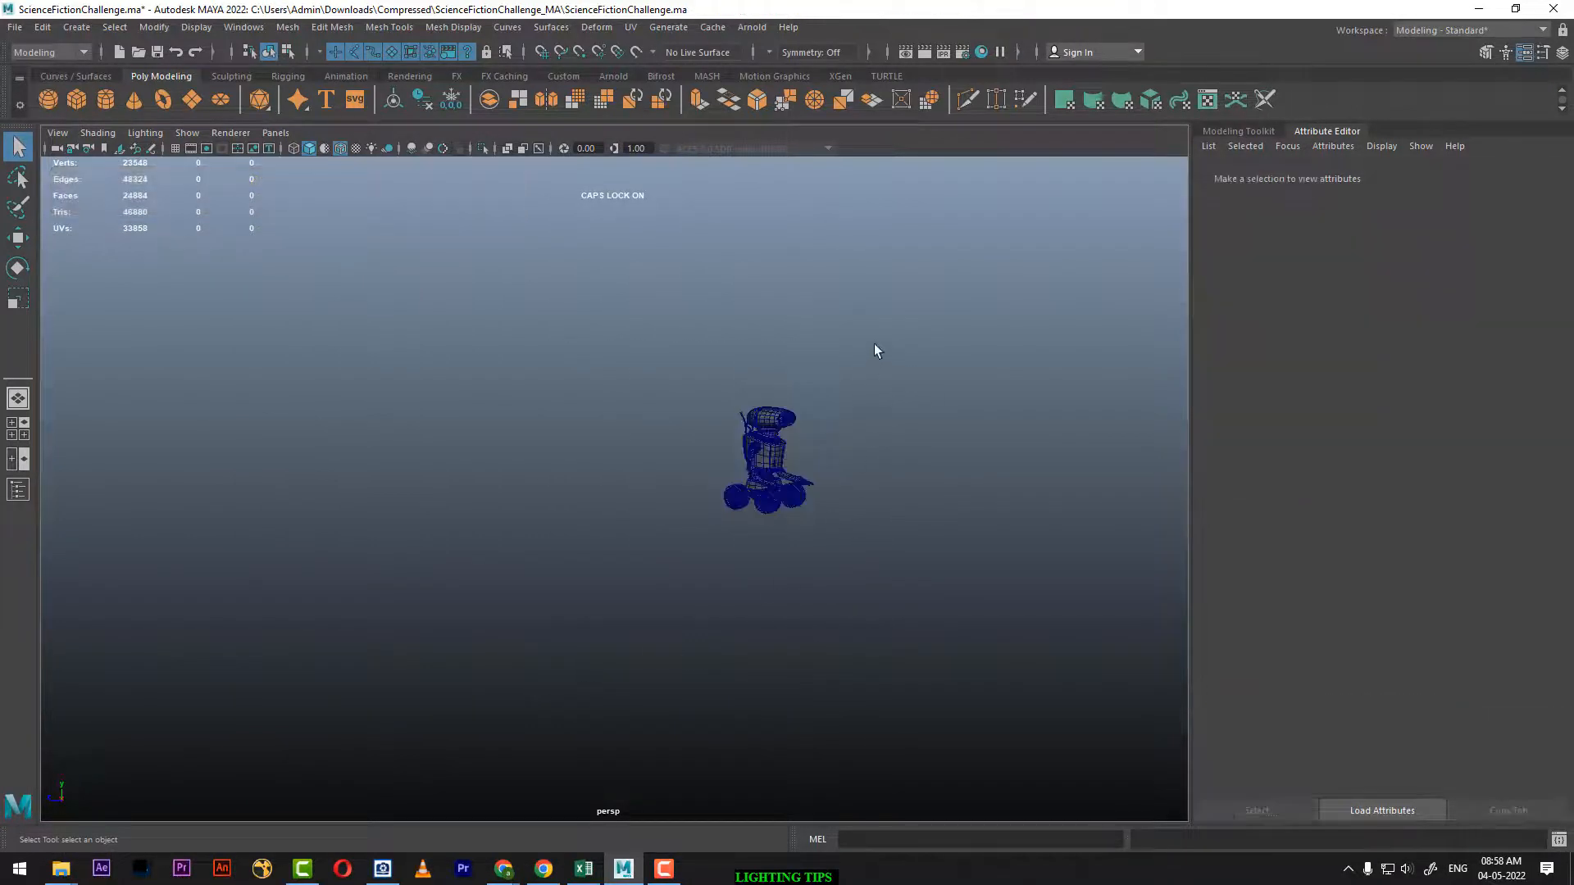
pyautogui.moveTo(874, 345); pyautogui.dragTo(538, 666)
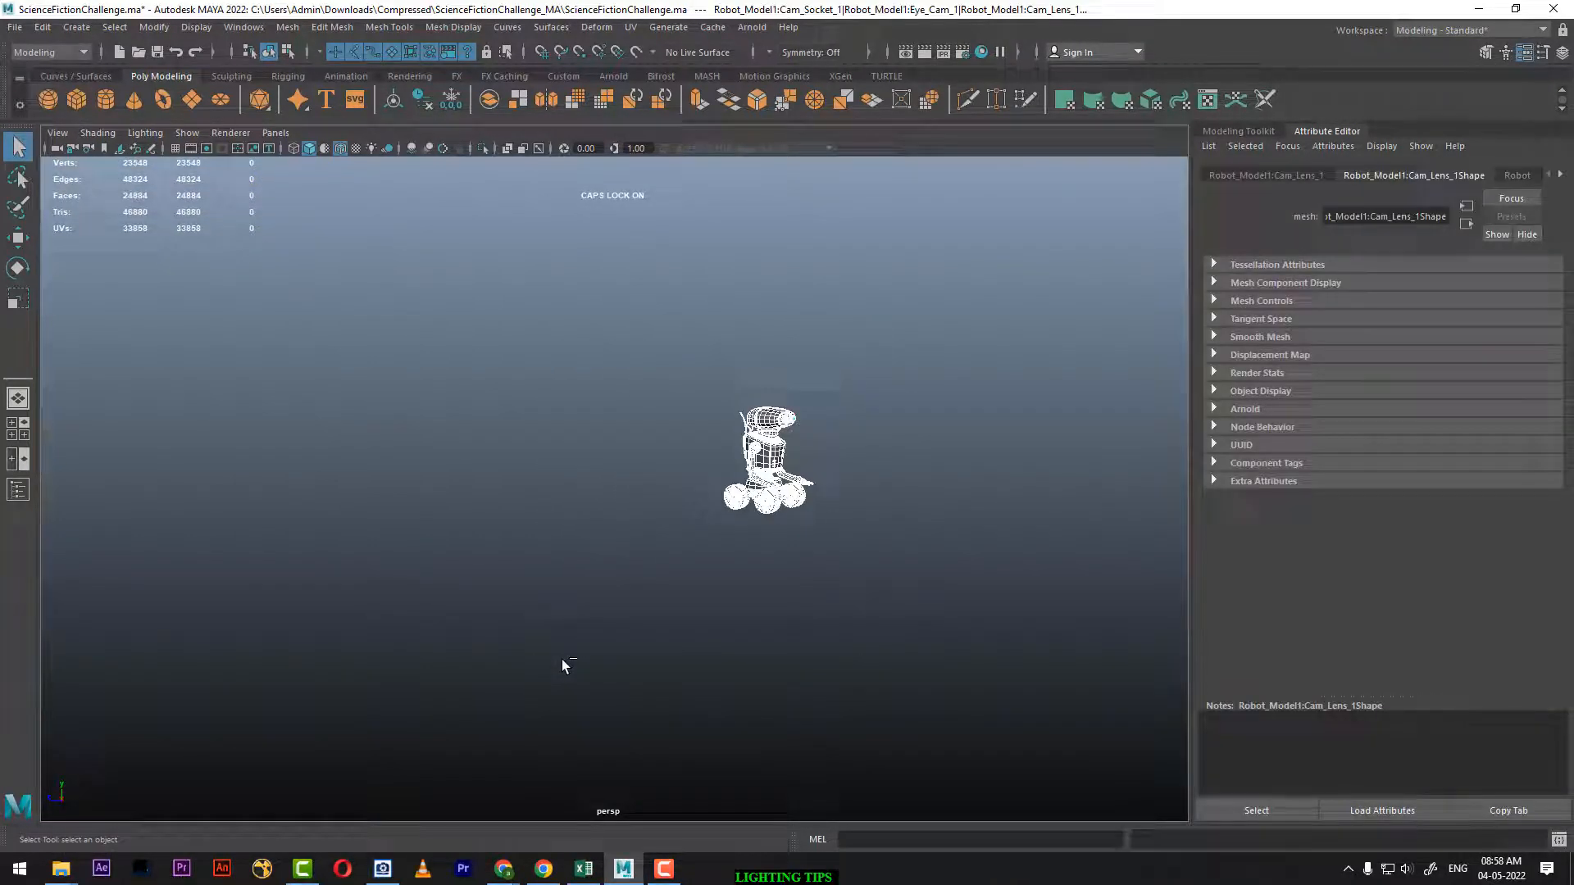
pyautogui.hotkey('ctrl', 'g')
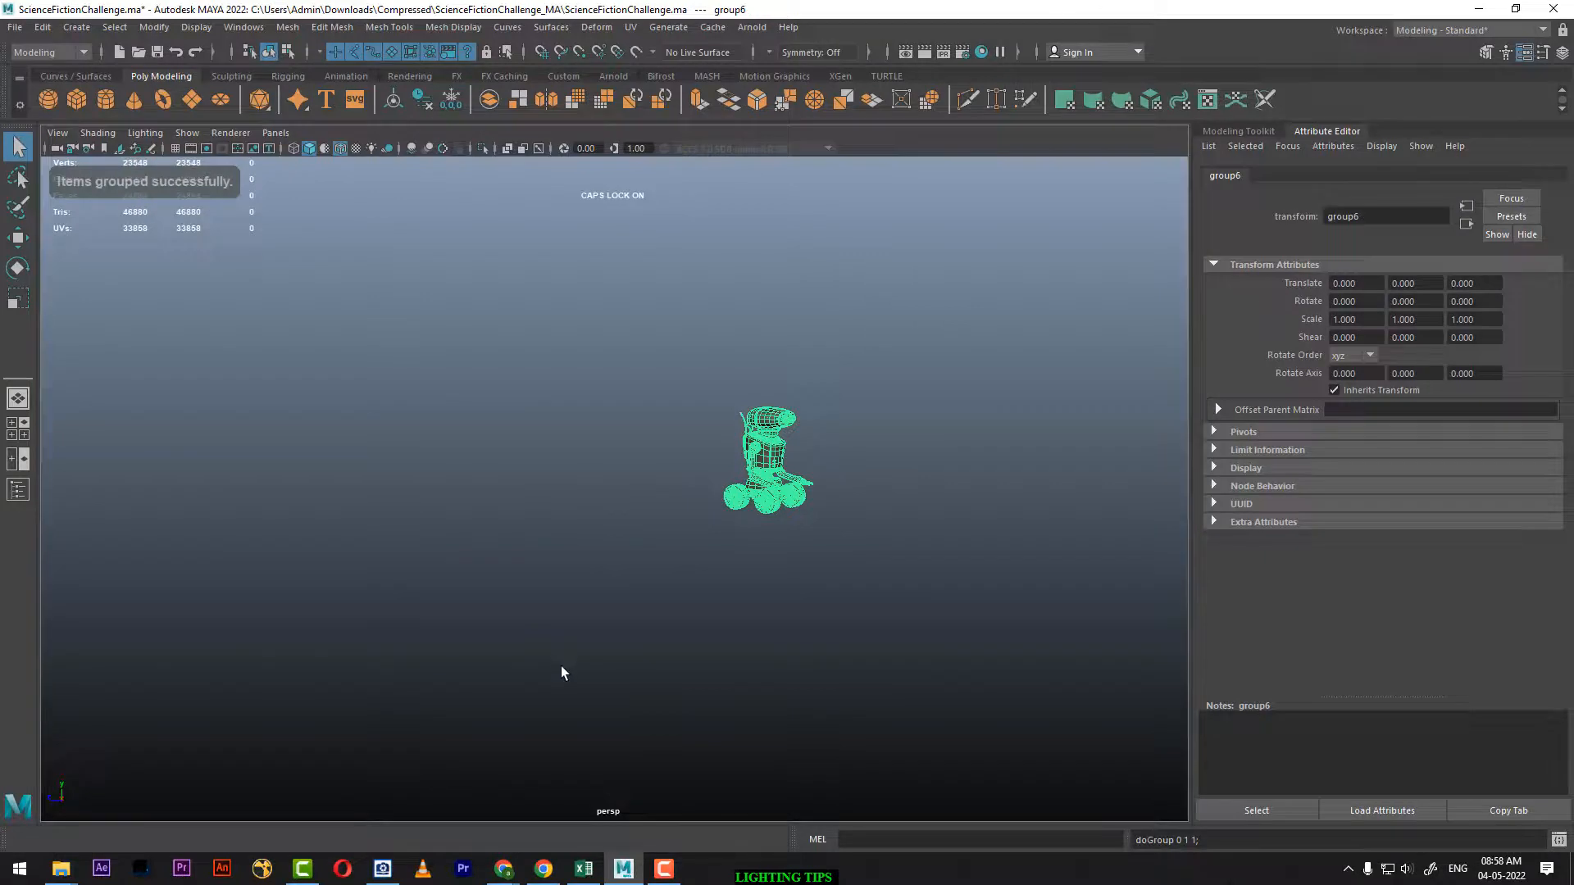
pyautogui.click(154, 27)
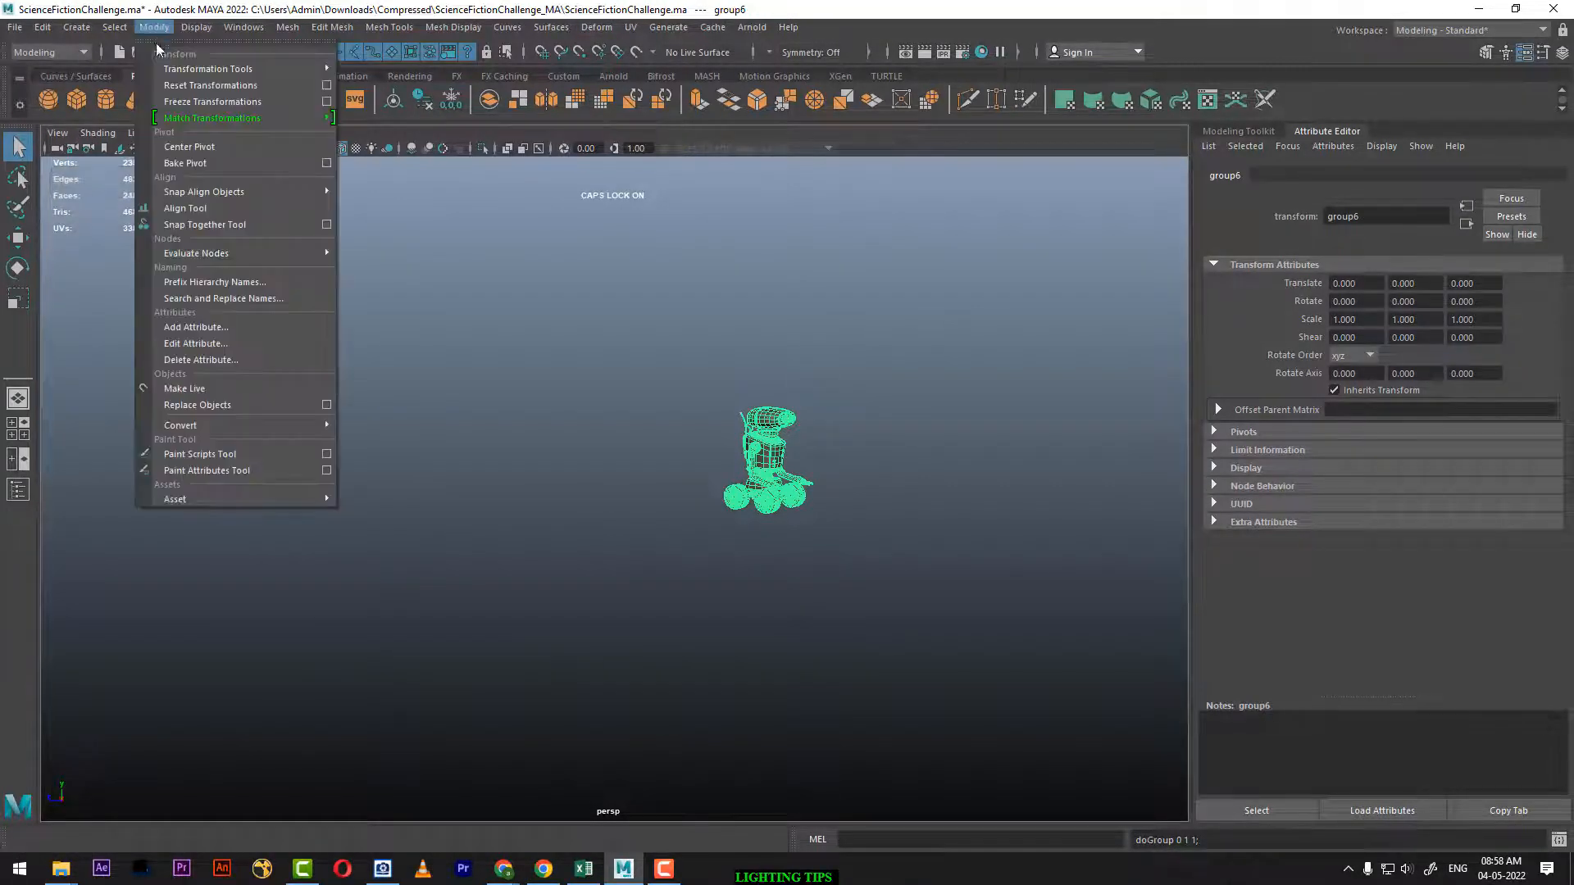
pyautogui.click(189, 146)
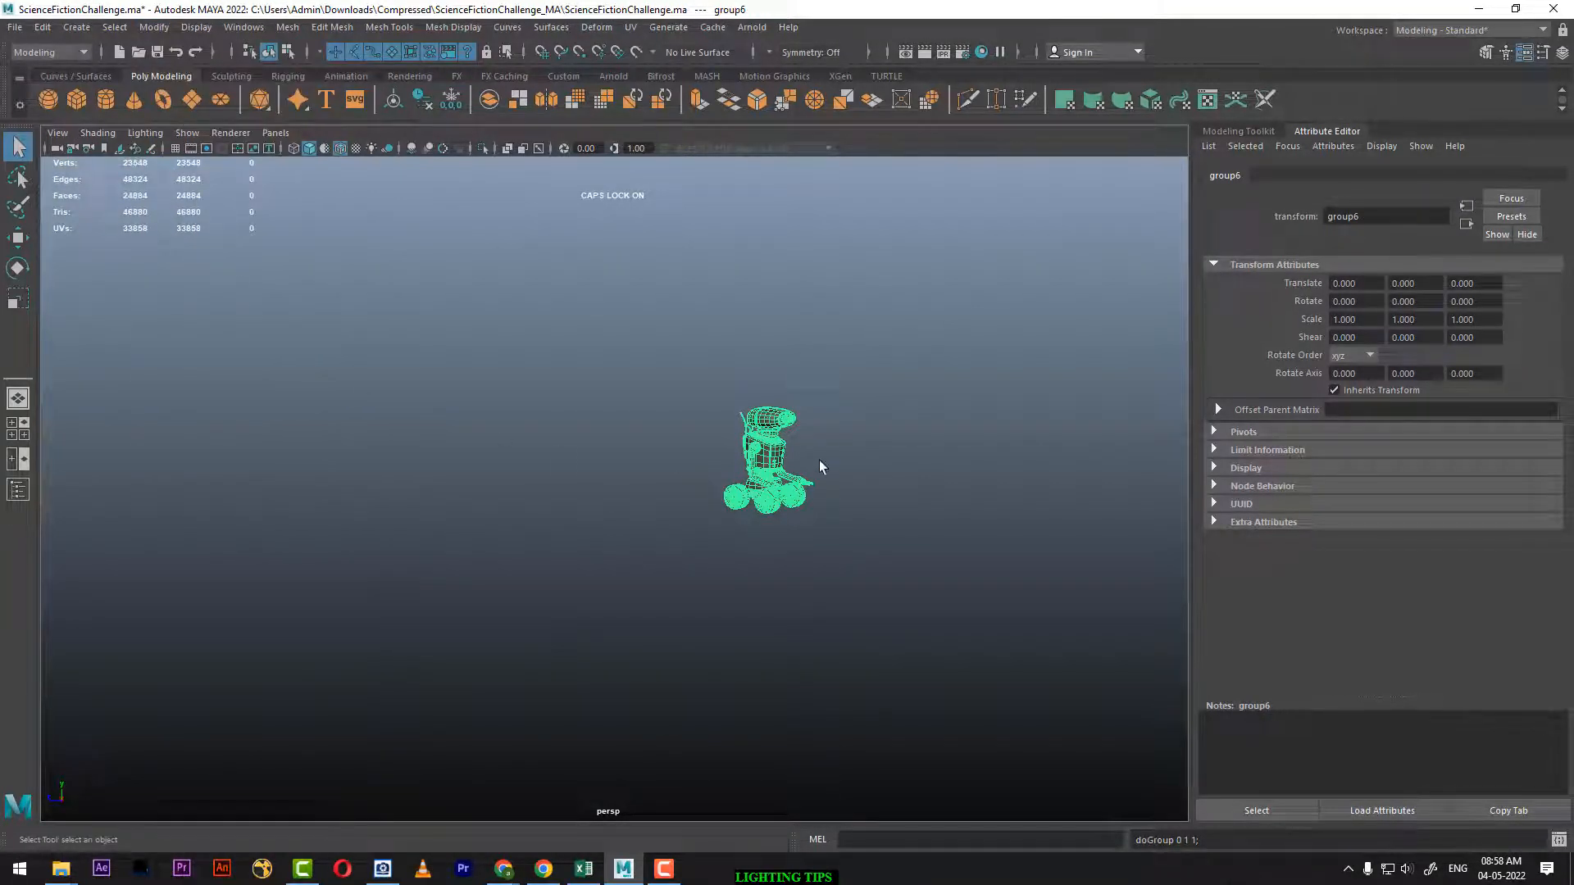
pyautogui.press('w')
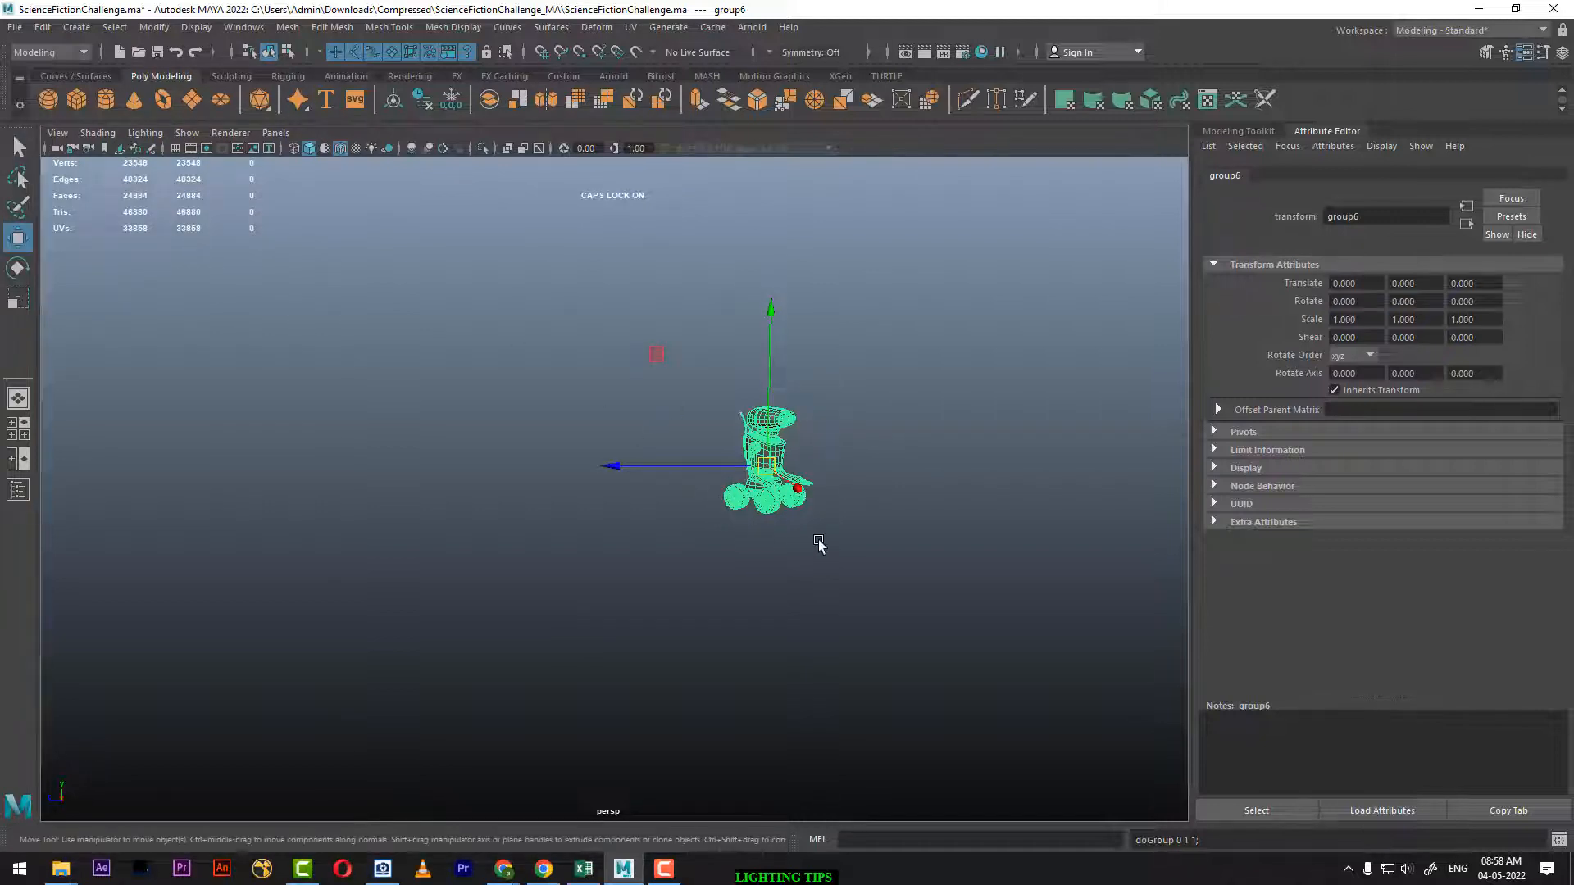
pyautogui.keyDown('alt'); pyautogui.moveTo(818, 543); pyautogui.dragTo(721, 607); pyautogui.keyUp('alt')
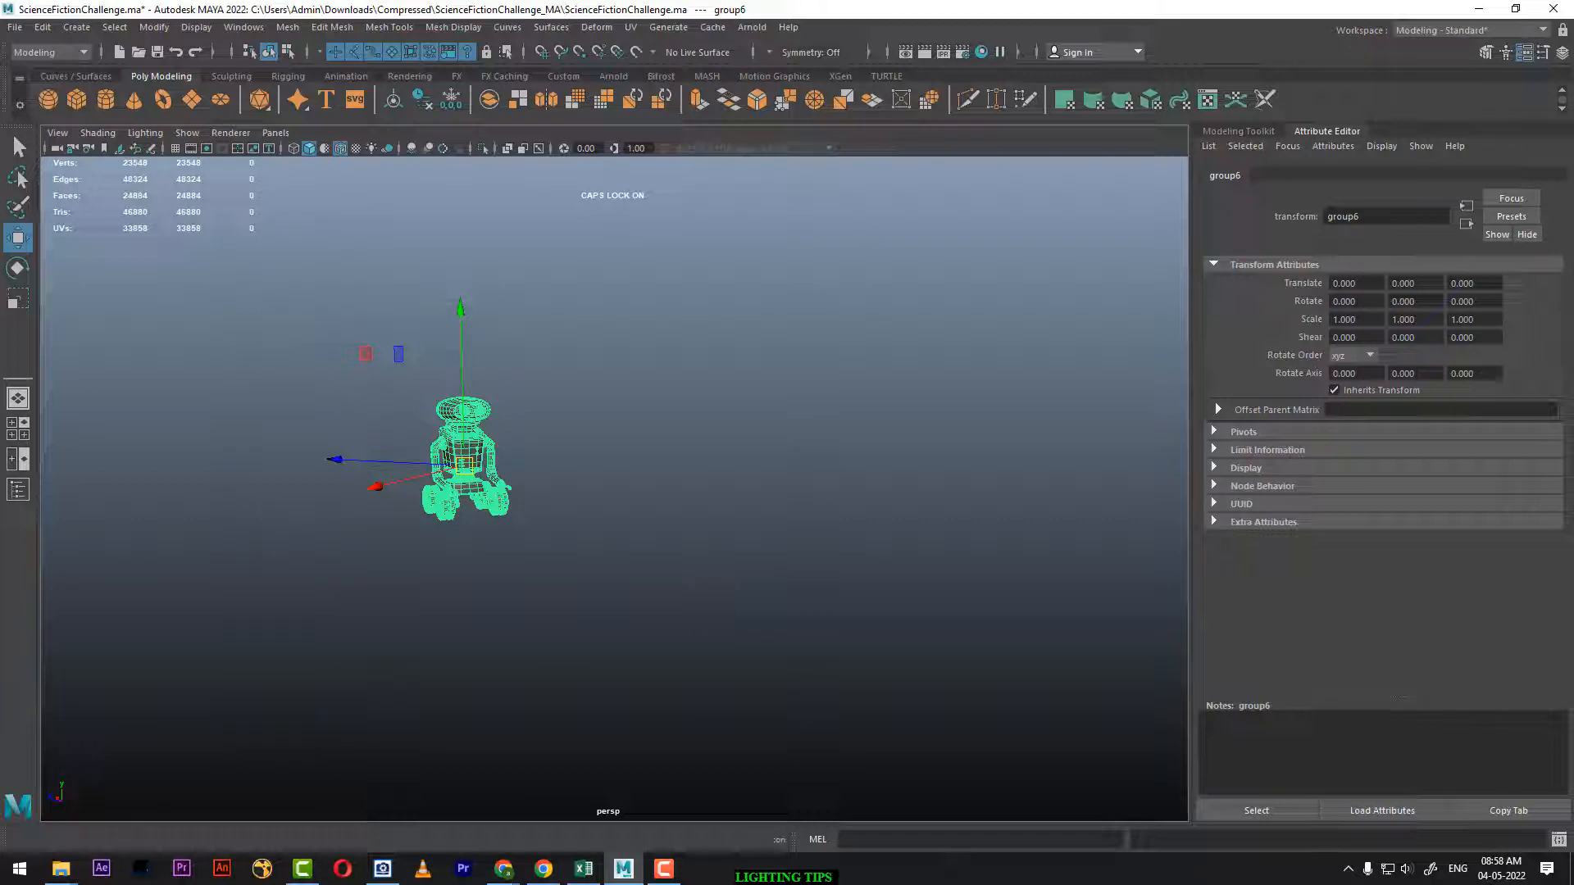
# Open the Hypershade to view the scene materials and place its window clear of the robot
pyautogui.click(981, 52)
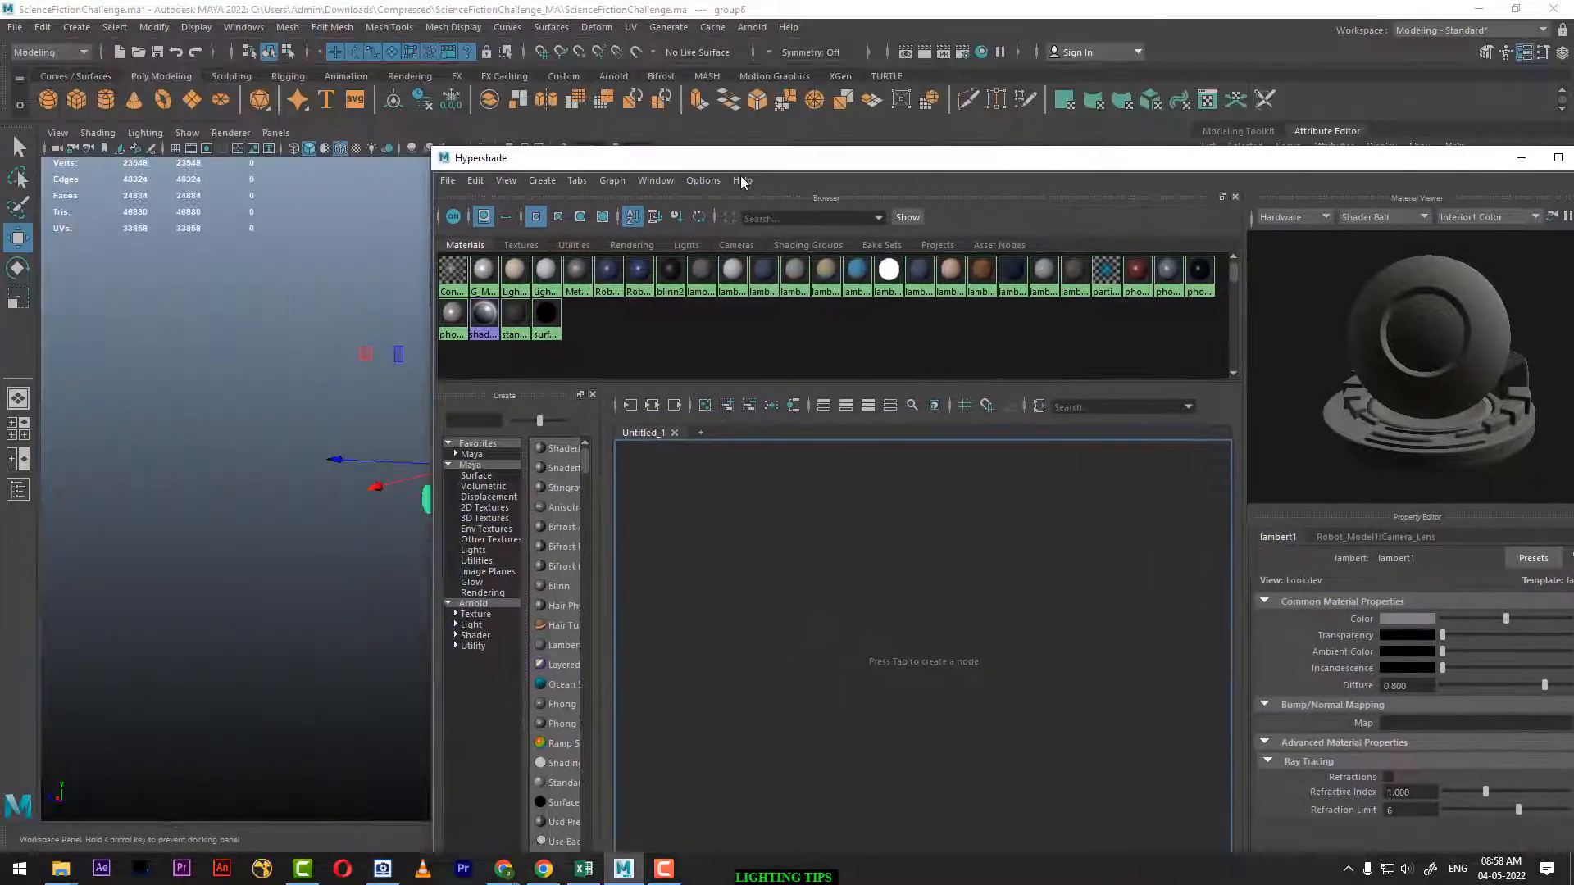
pyautogui.moveTo(270, 49); pyautogui.dragTo(665, 195)
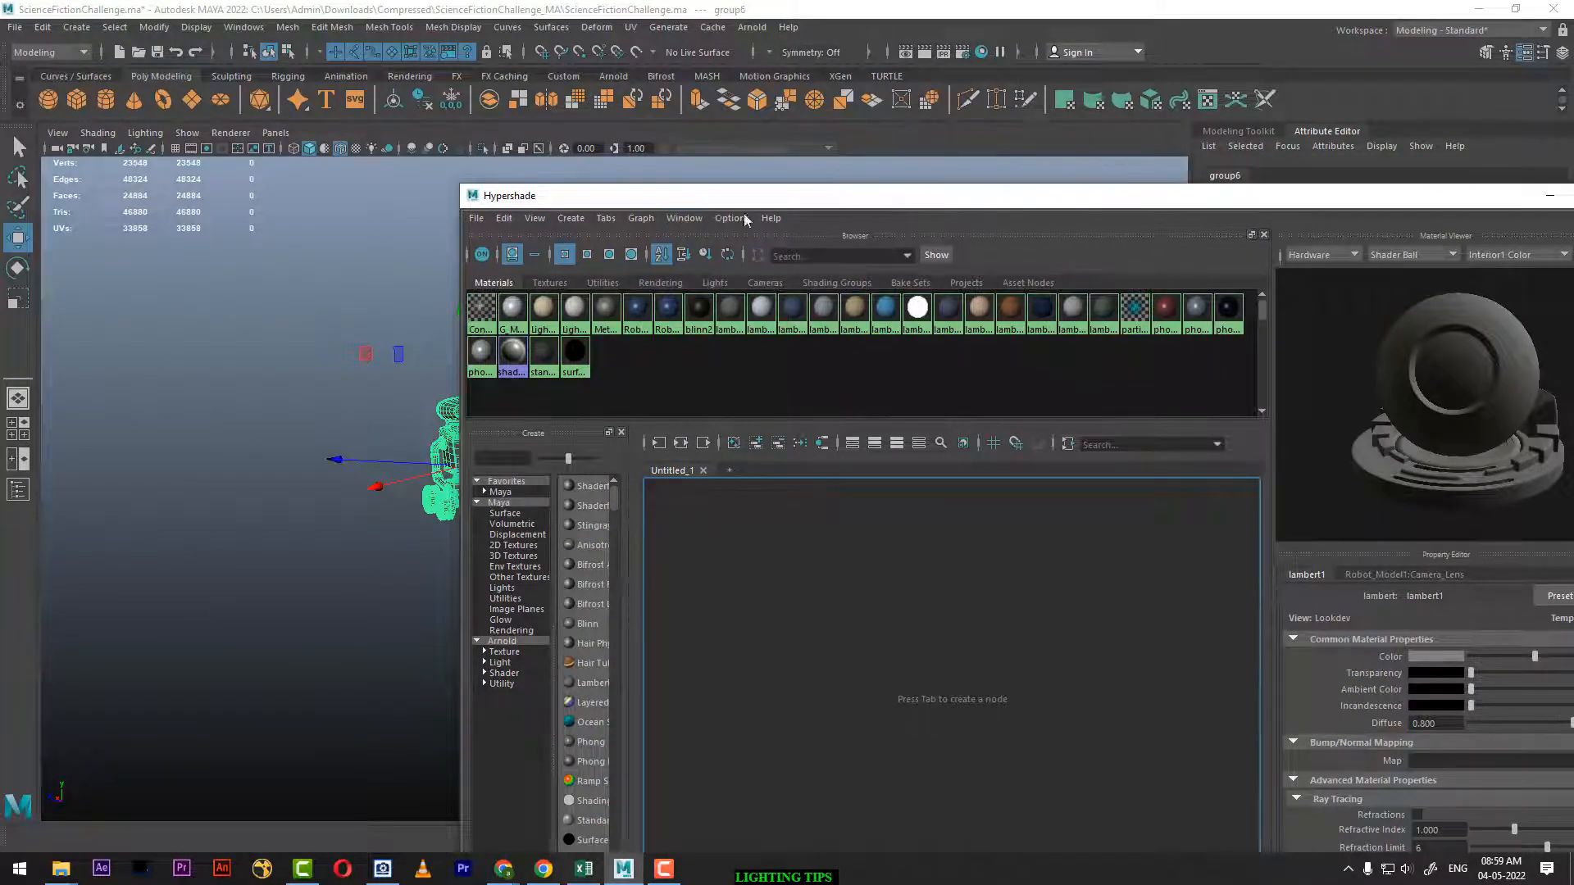
pyautogui.moveTo(706, 200); pyautogui.dragTo(992, 251)
pyautogui.click(562, 508)
pyautogui.moveTo(564, 361); pyautogui.dragTo(304, 596)
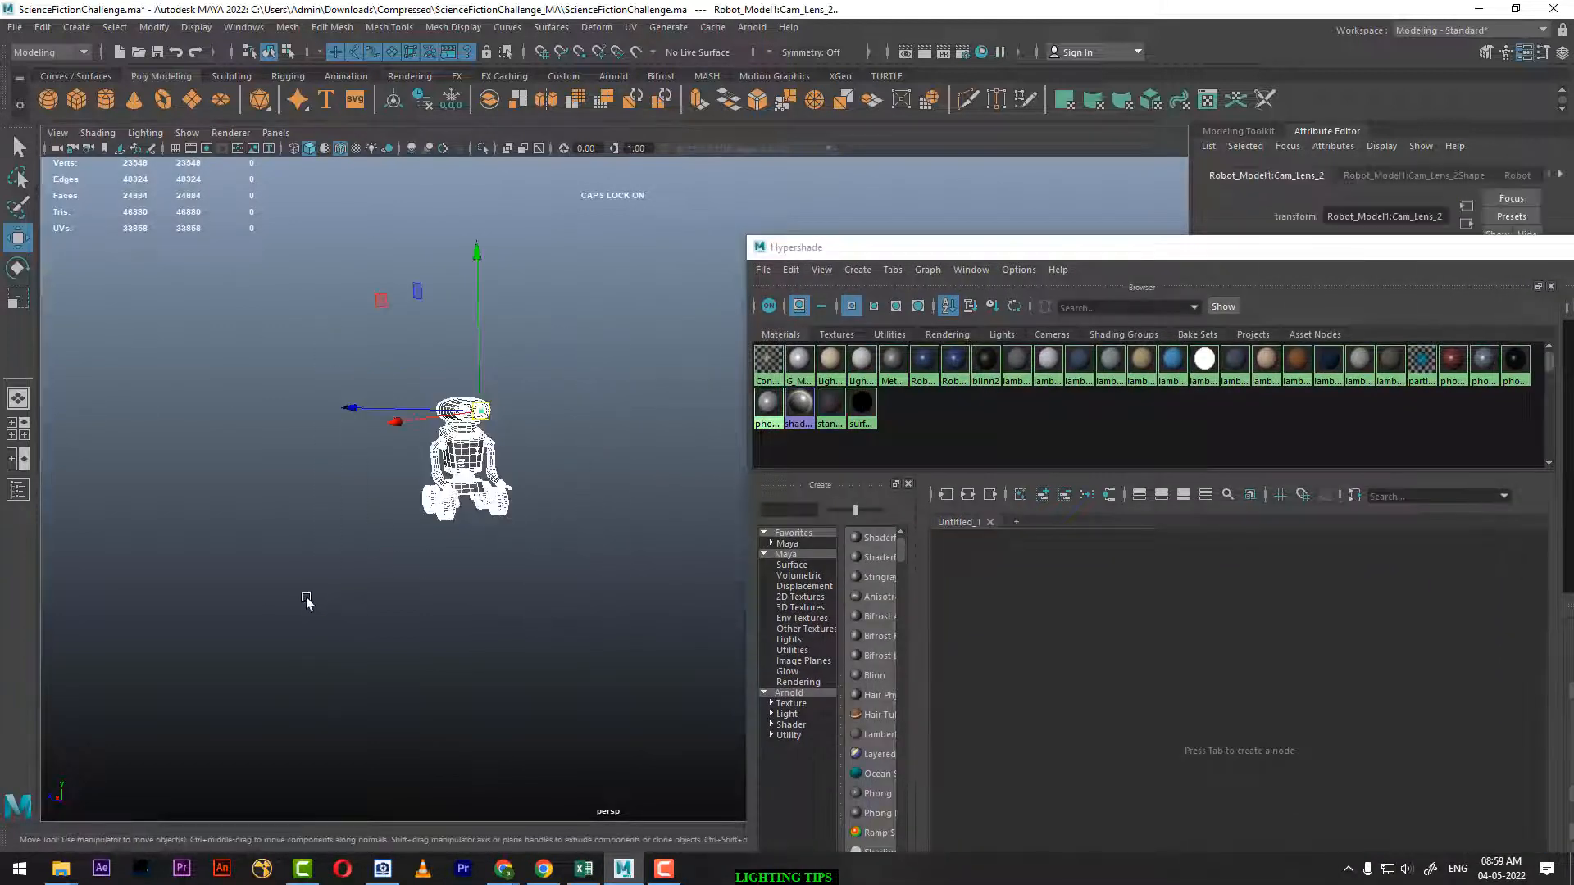
pyautogui.moveTo(1206, 246); pyautogui.dragTo(1185, 217)
pyautogui.click(580, 519)
pyautogui.moveTo(555, 347); pyautogui.dragTo(425, 604)
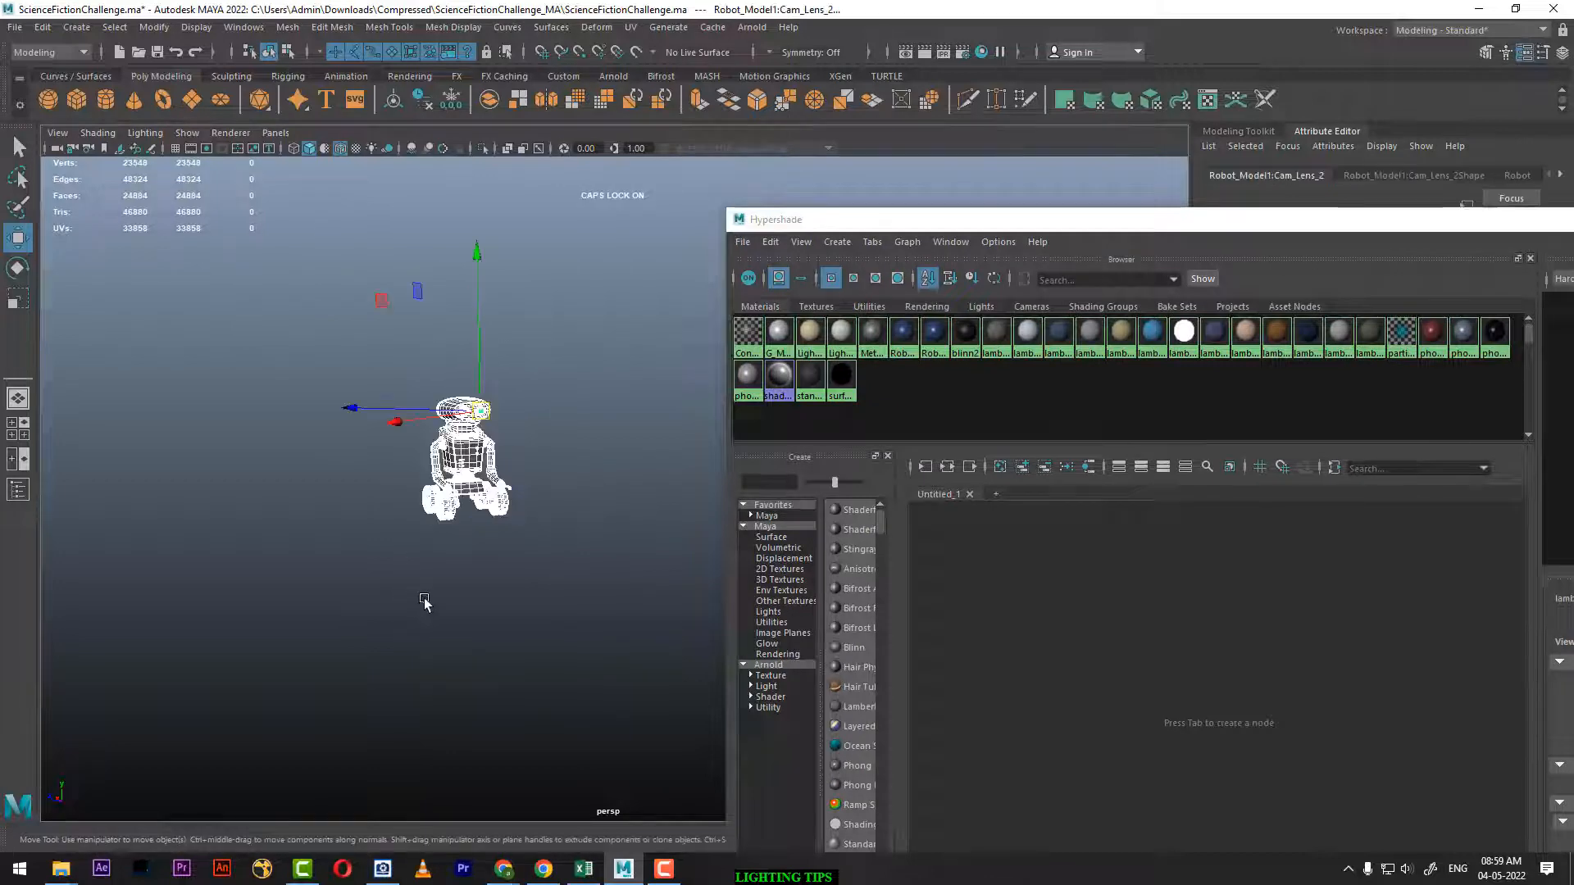
pyautogui.click(525, 595)
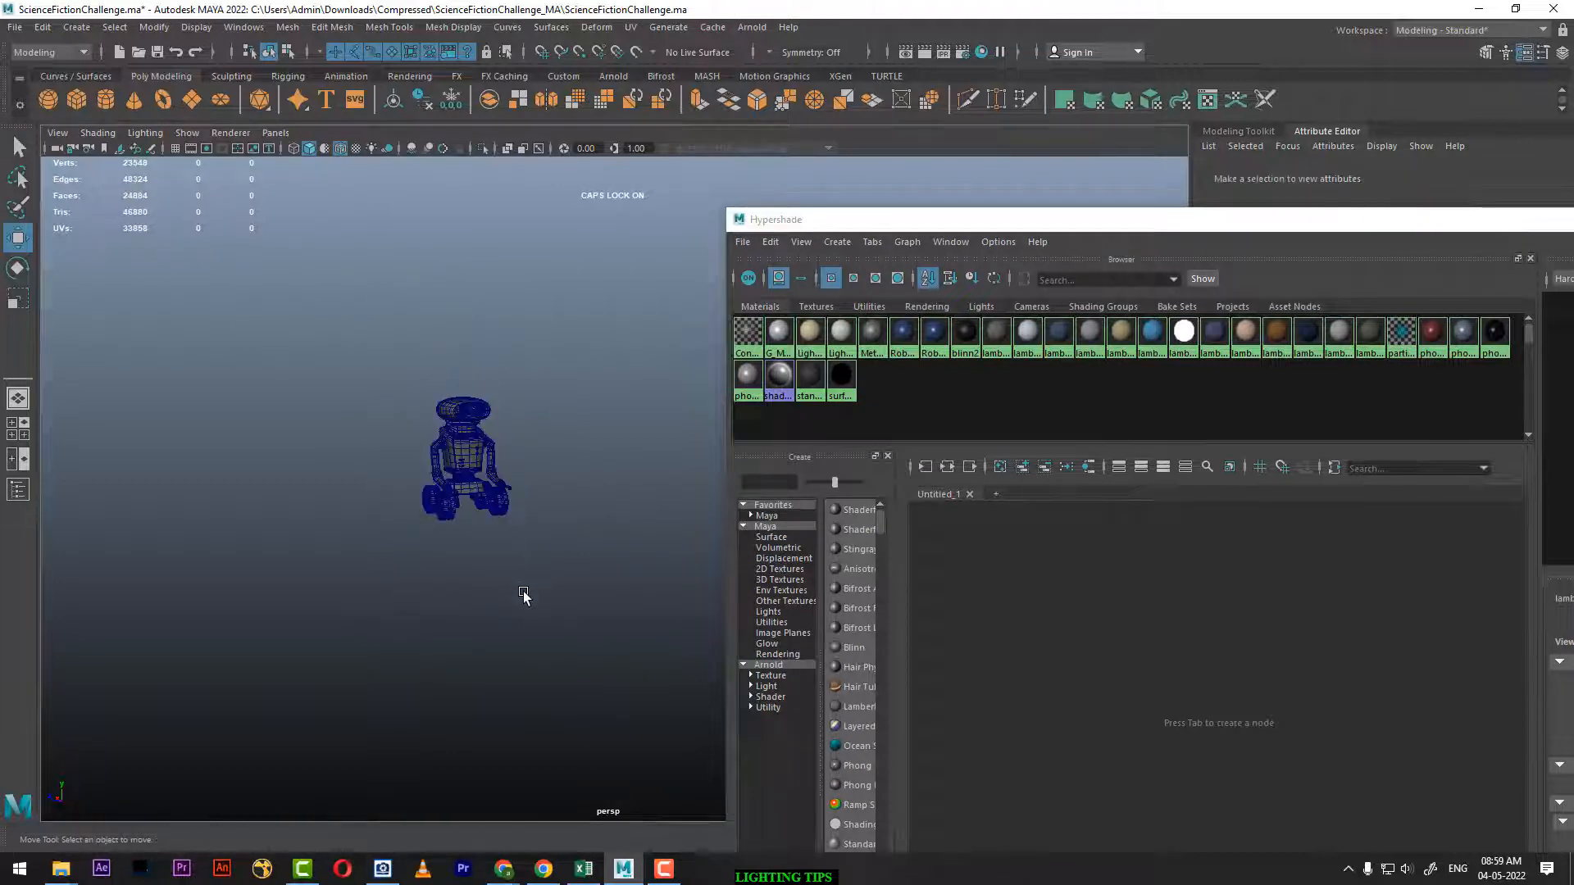
# Show the hidden corridor geometry around the robot again and minimize the Hypershade window
pyautogui.click(196, 27)
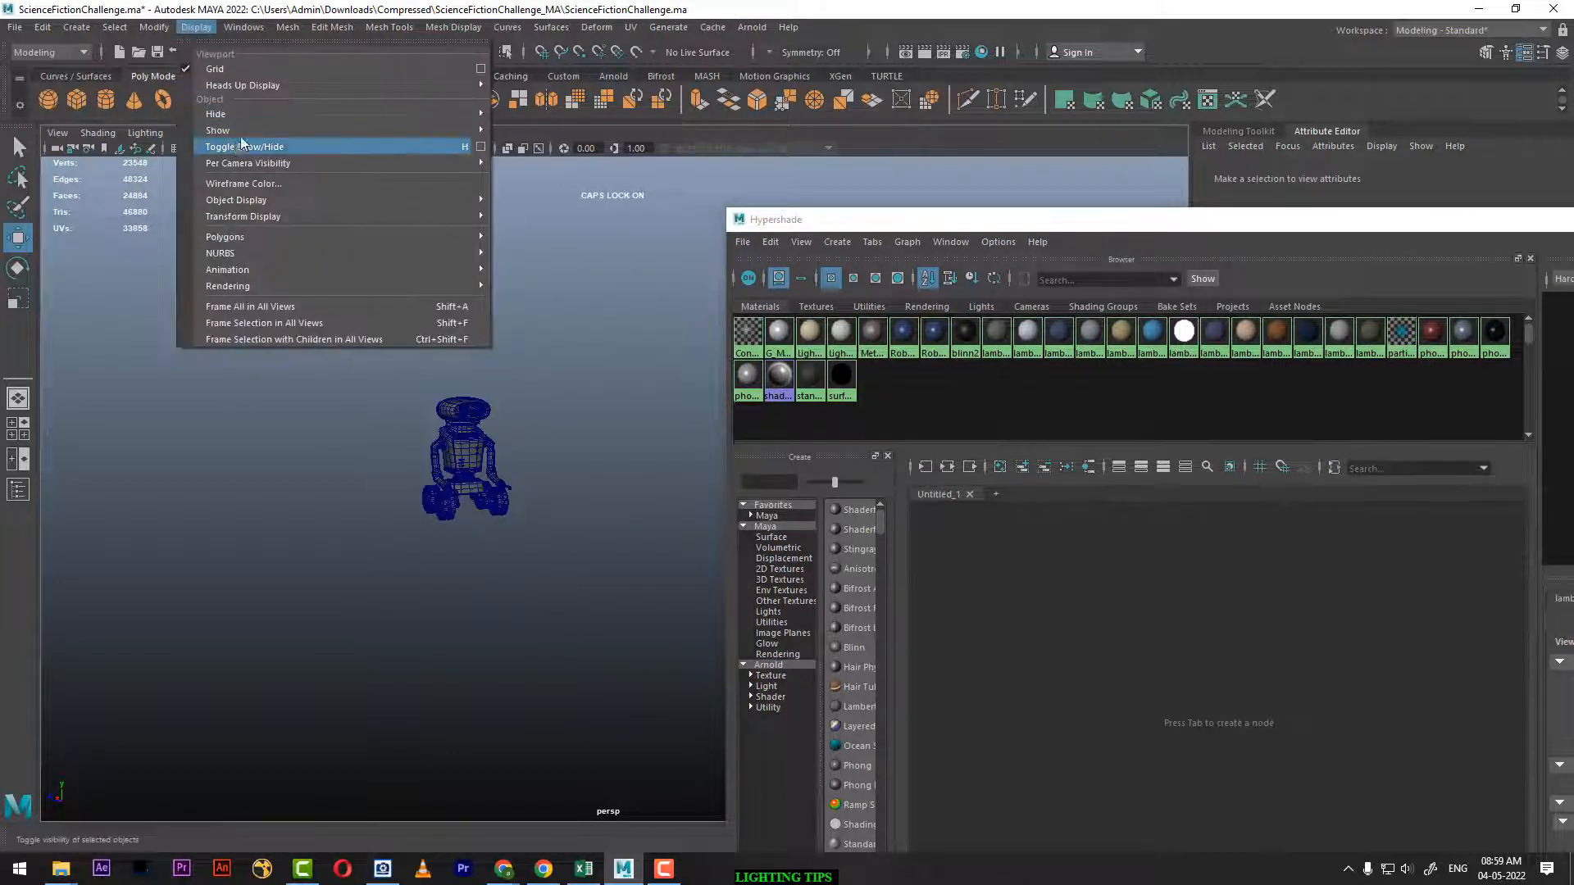
pyautogui.moveTo(460, 131)
pyautogui.click(518, 210)
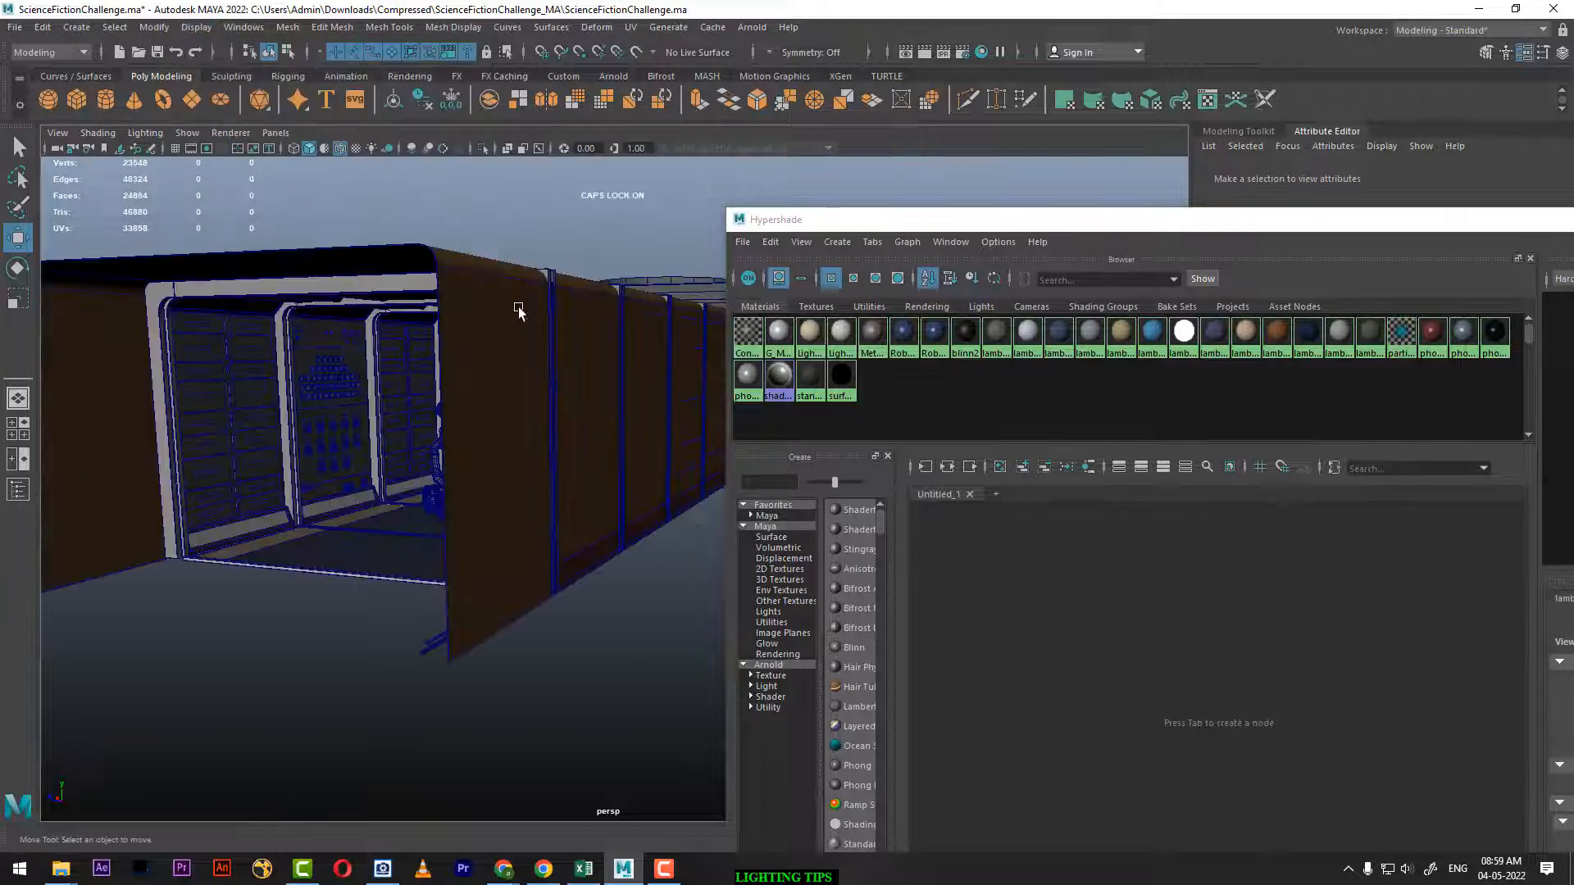
pyautogui.keyDown('alt'); pyautogui.moveTo(468, 415); pyautogui.dragTo(323, 326); pyautogui.keyUp('alt')
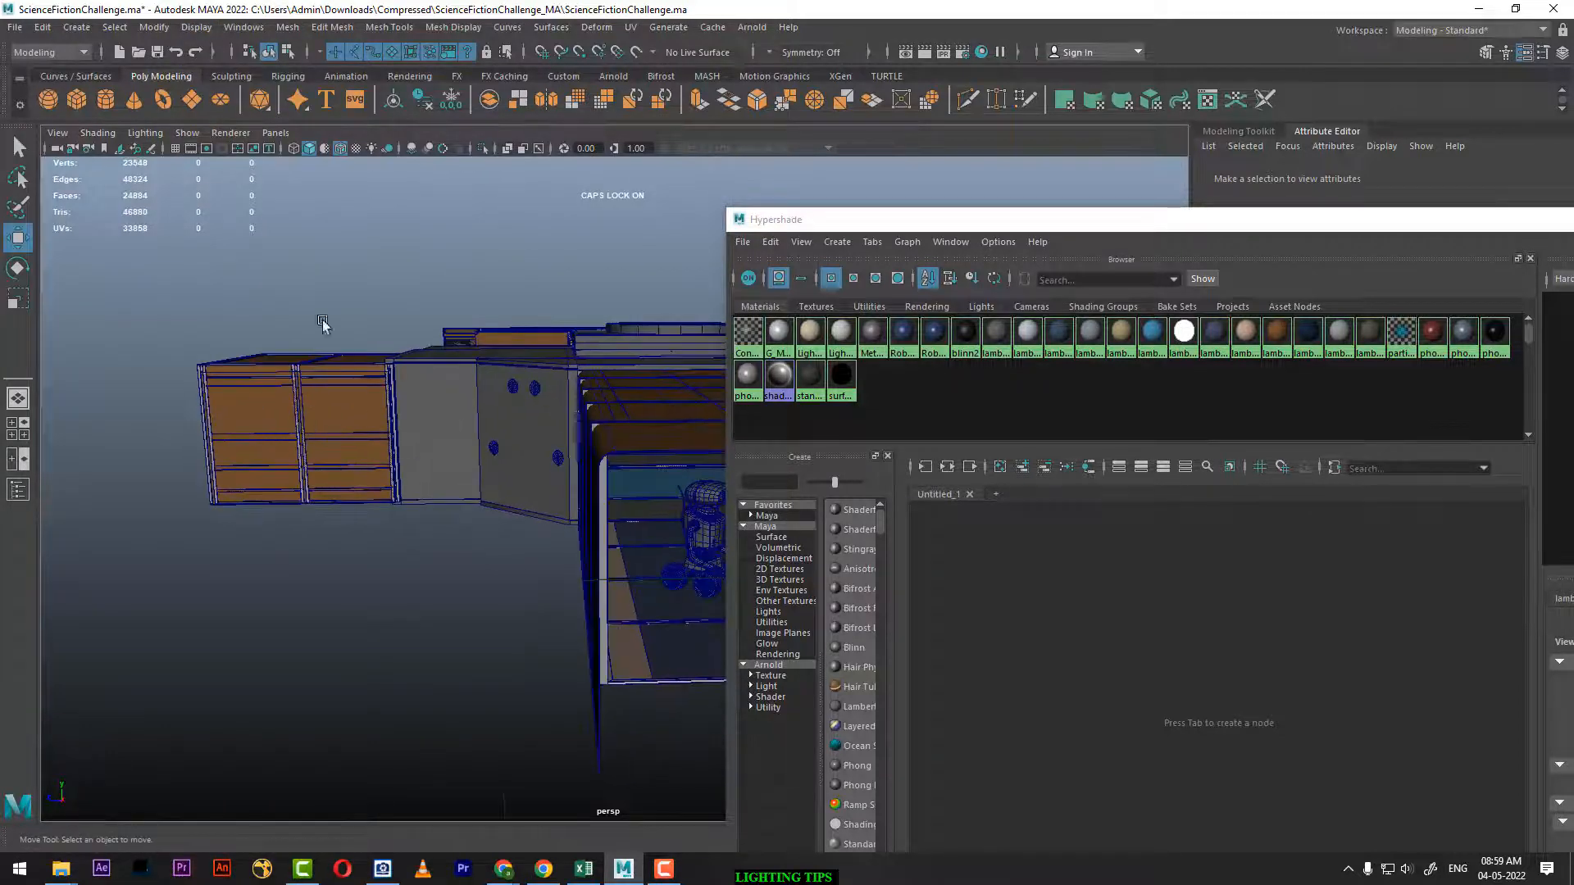
pyautogui.keyDown('alt'); pyautogui.moveTo(535, 437); pyautogui.dragTo(555, 477); pyautogui.keyUp('alt')
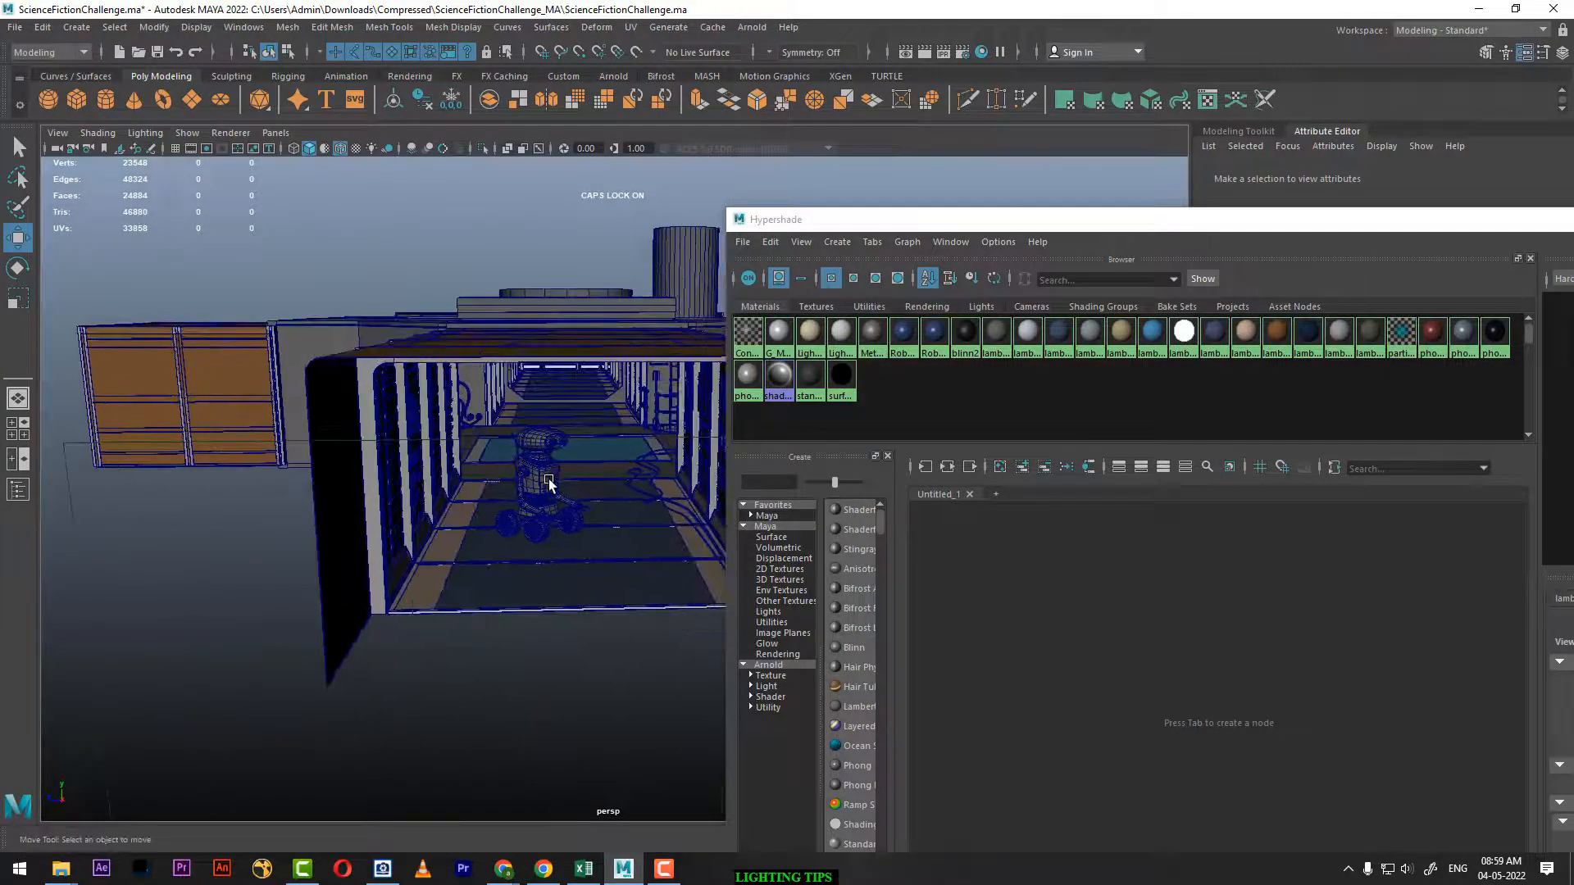
pyautogui.scroll(-5, 550, 483)
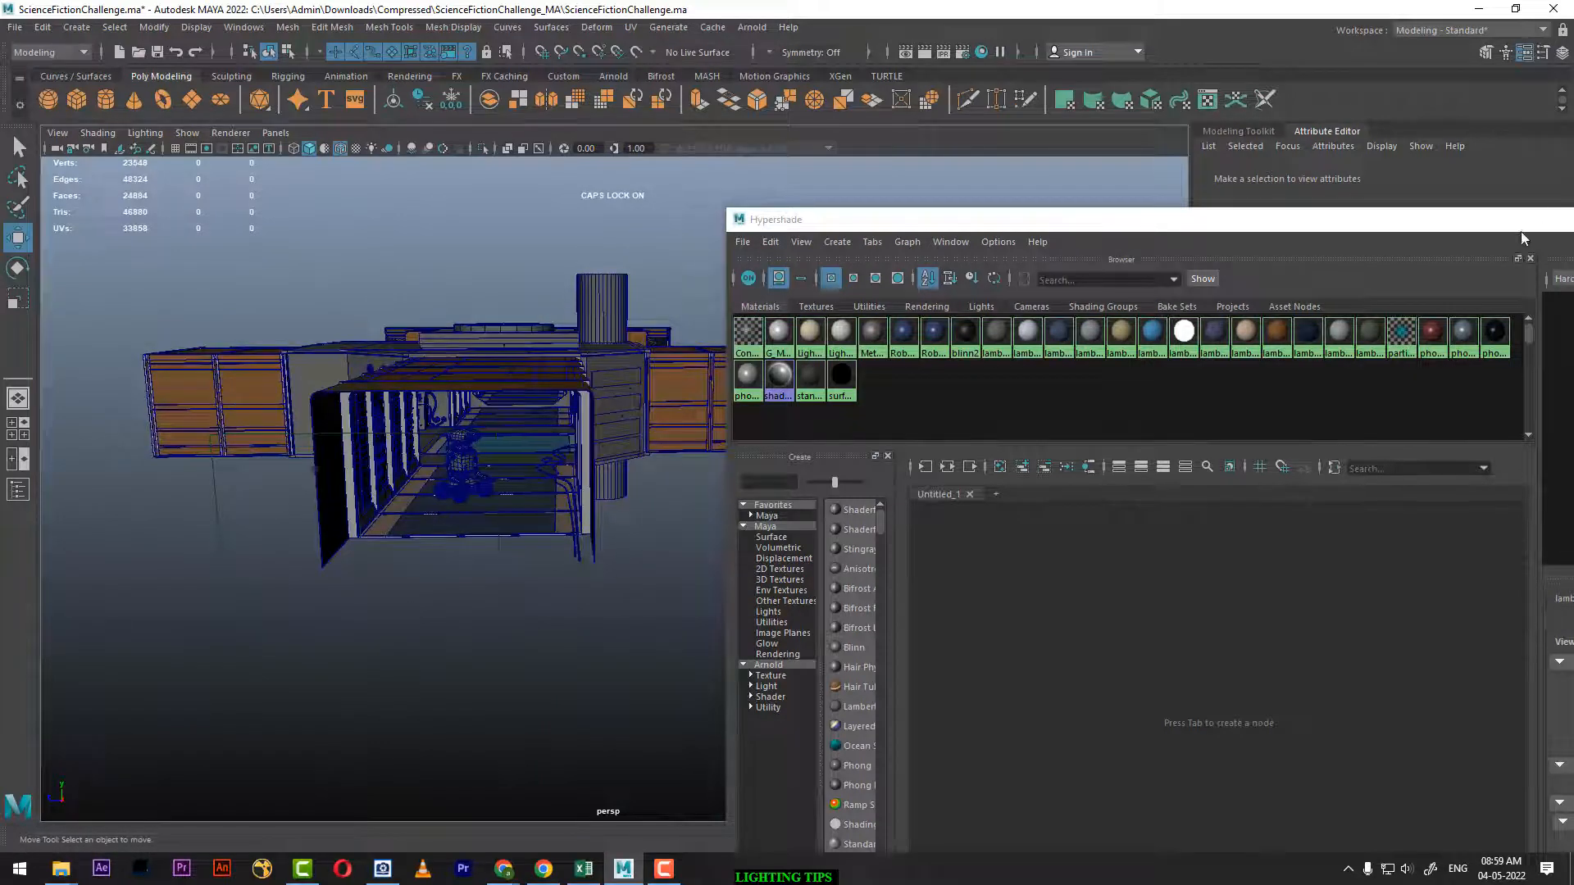
pyautogui.moveTo(1516, 226); pyautogui.dragTo(1001, 329)
pyautogui.click(1309, 323)
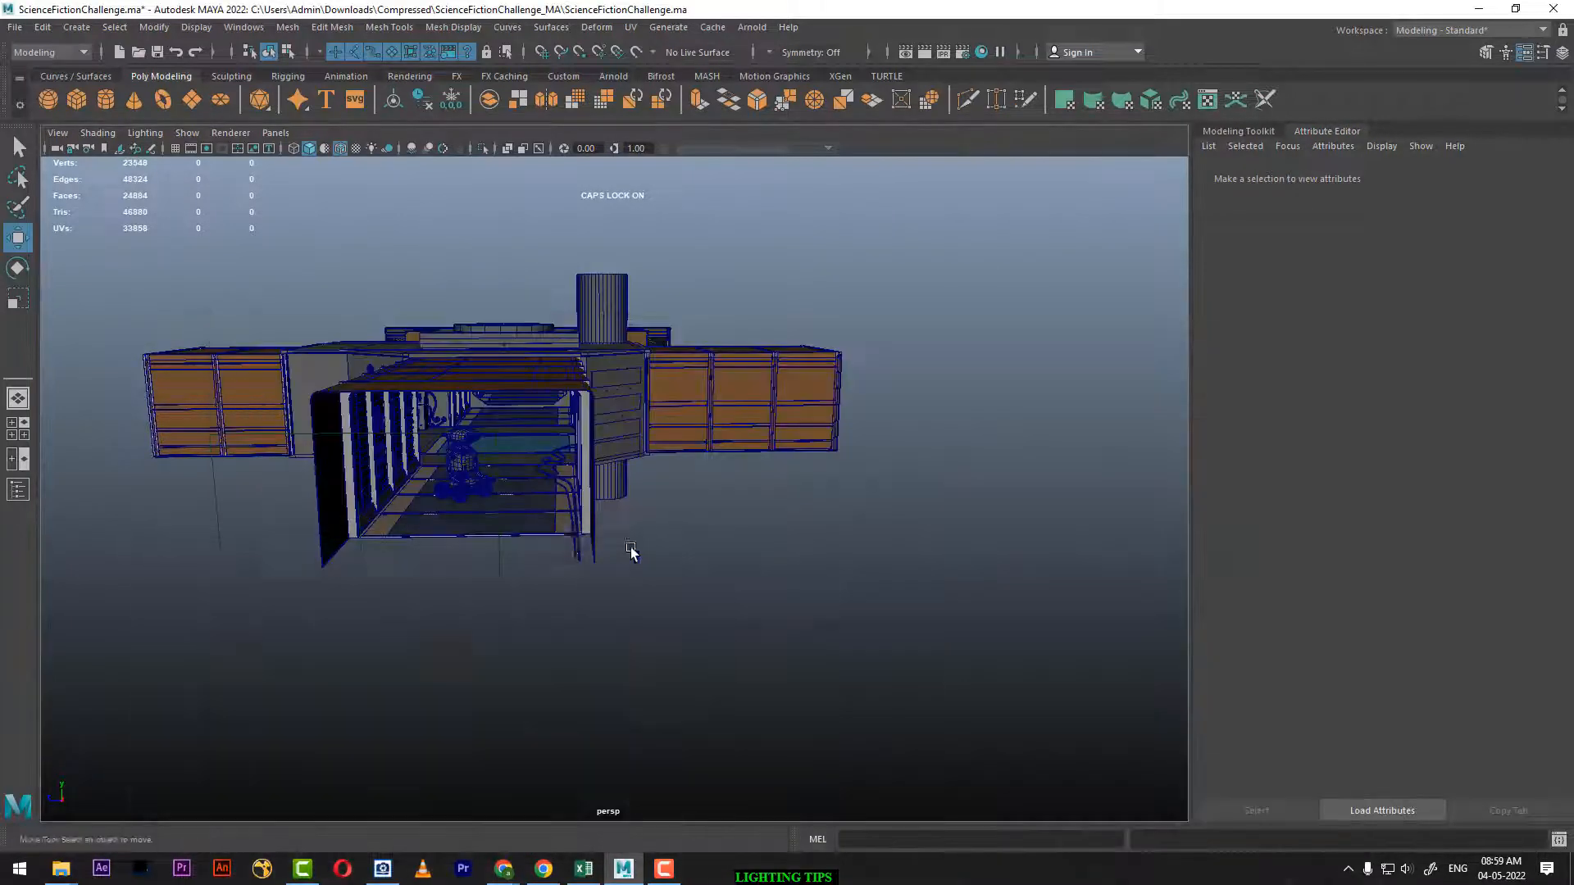
# Select the whole robot group from one of its parts and open the Channel Box / Layer Editor
pyautogui.click(461, 464)
pyautogui.press('Up')
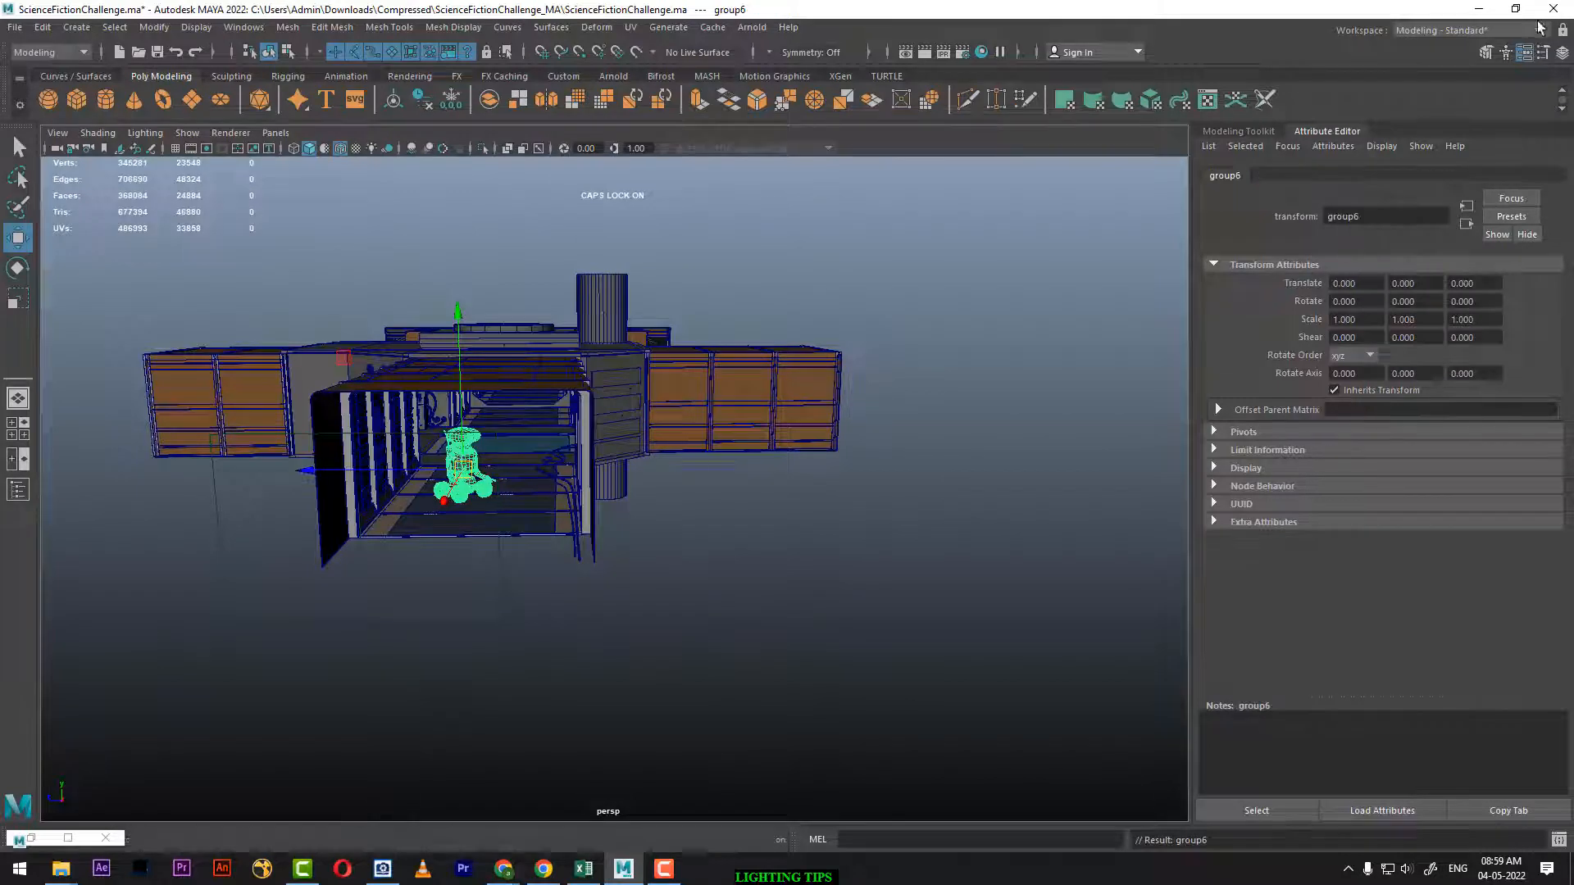
pyautogui.click(1561, 51)
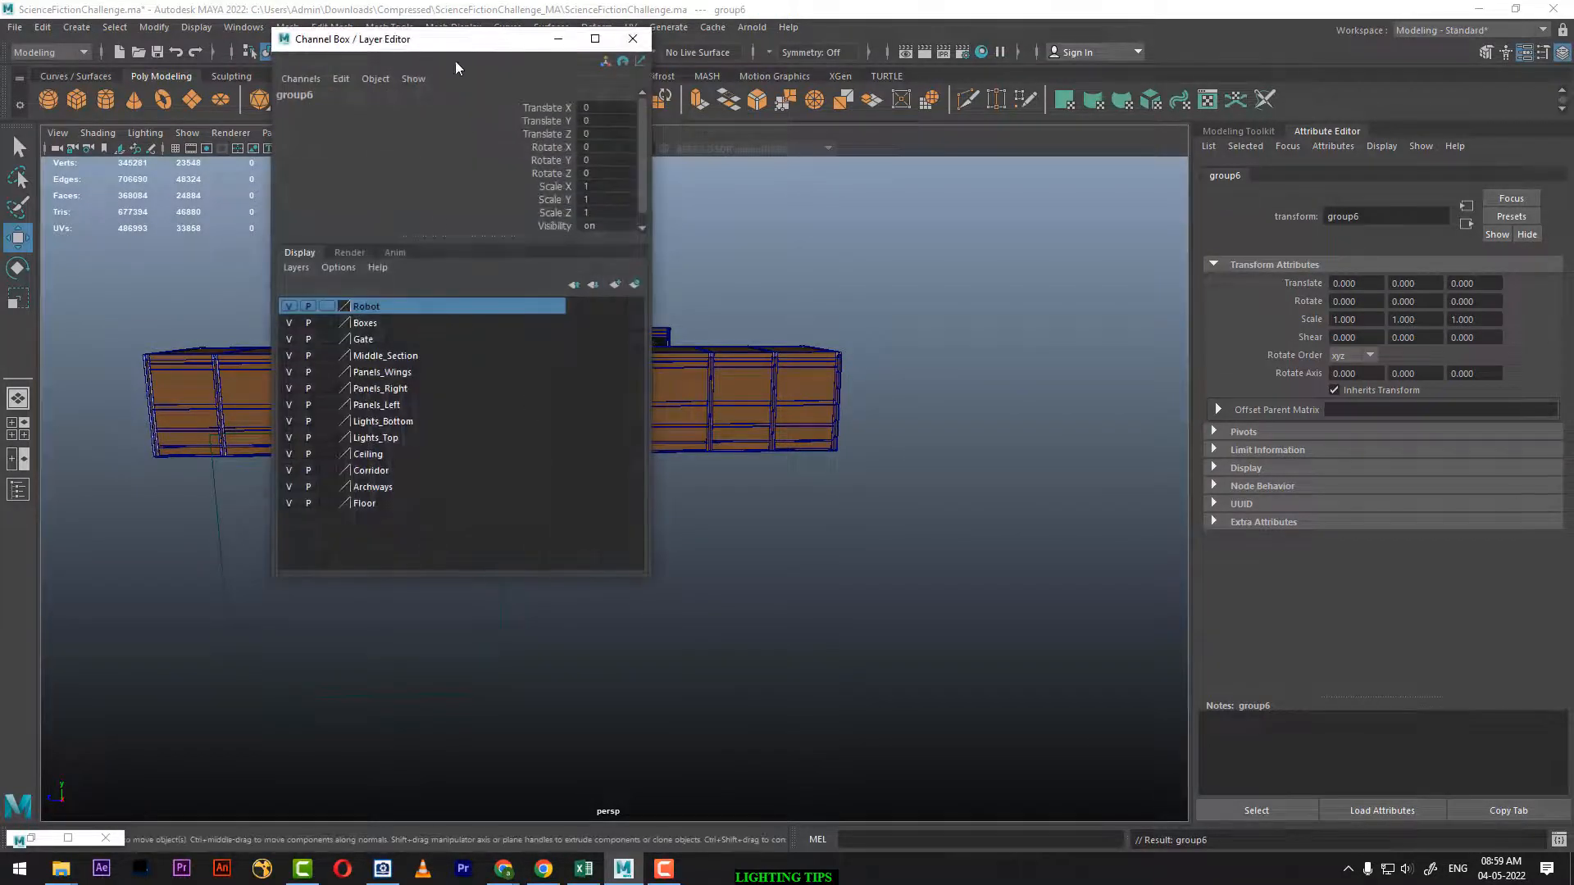
# Move the Channel Box / Layer Editor clear of the robot and hide the Robot and Middle_Section layers
pyautogui.moveTo(455, 61); pyautogui.dragTo(1178, 115)
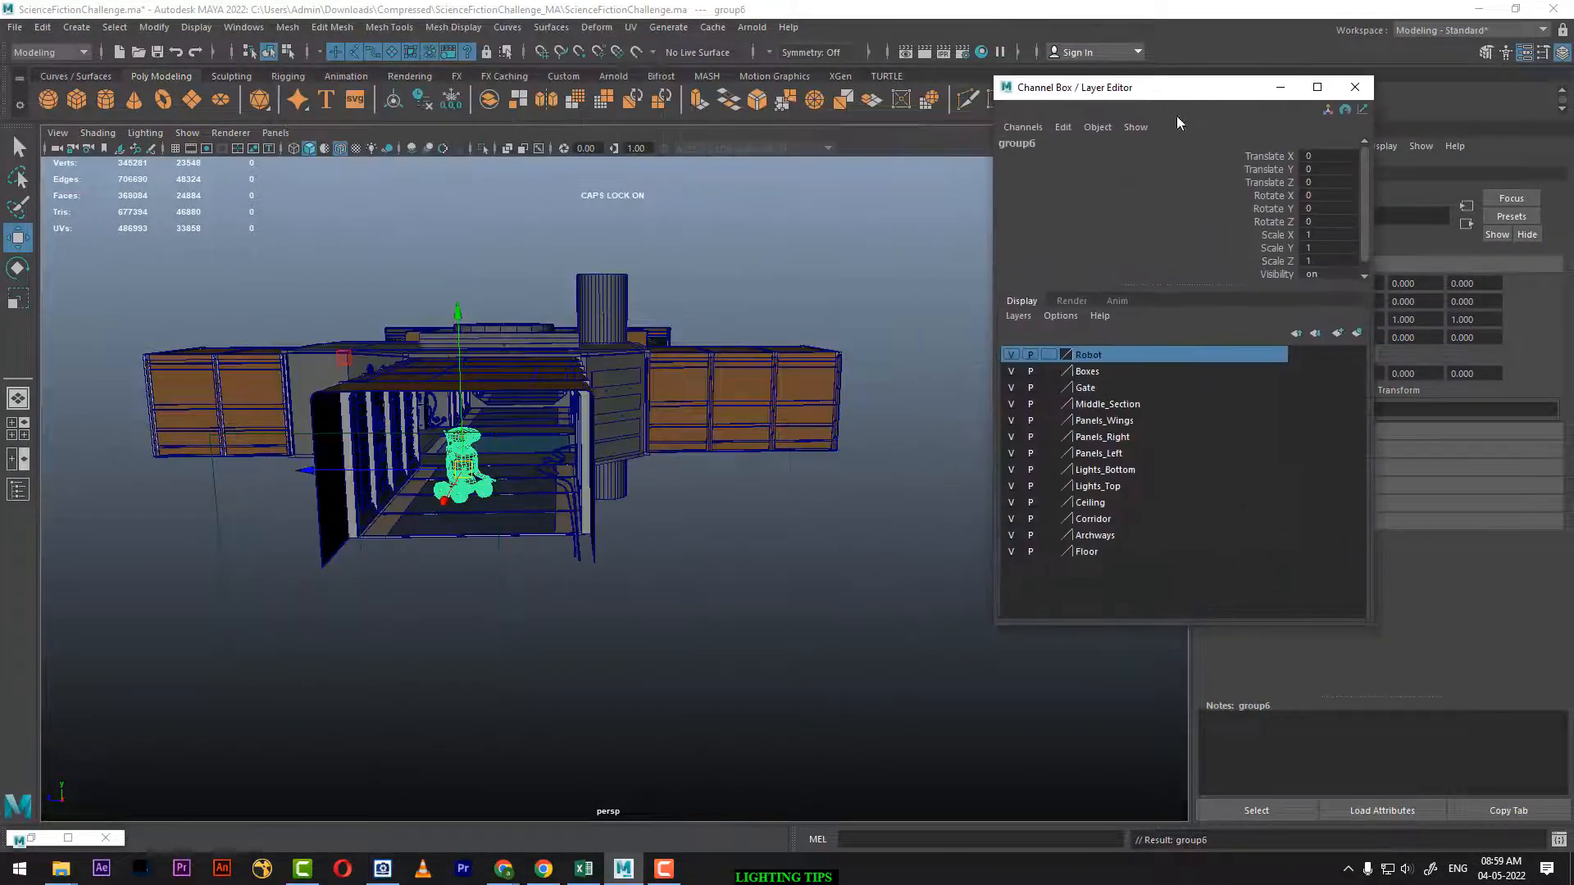
pyautogui.click(1014, 354)
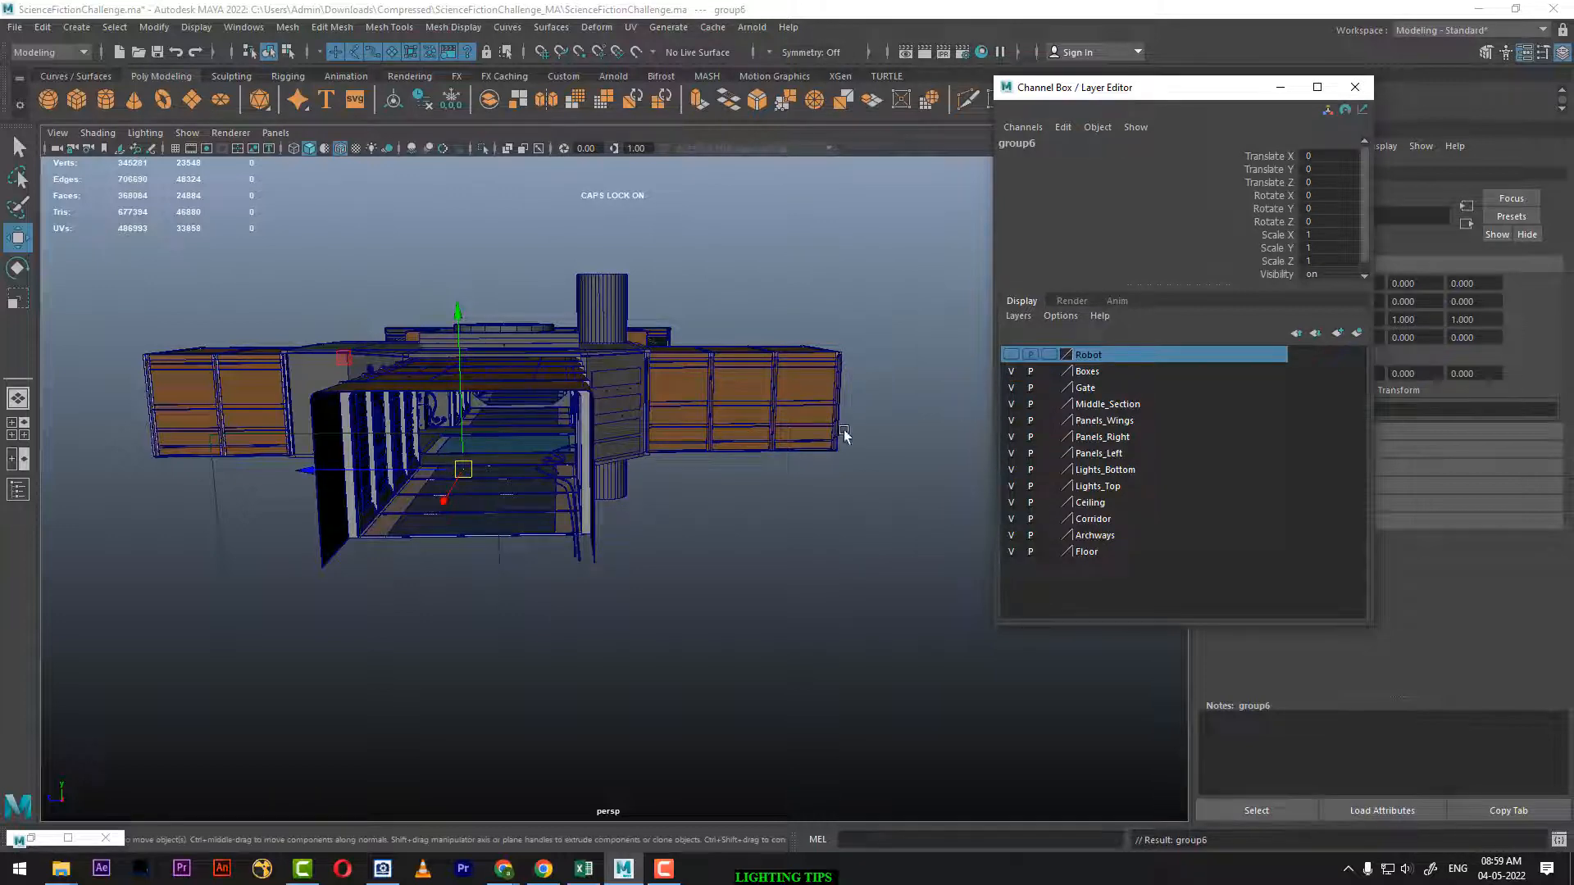
pyautogui.keyDown('alt'); pyautogui.moveTo(733, 459); pyautogui.dragTo(755, 450); pyautogui.keyUp('alt')
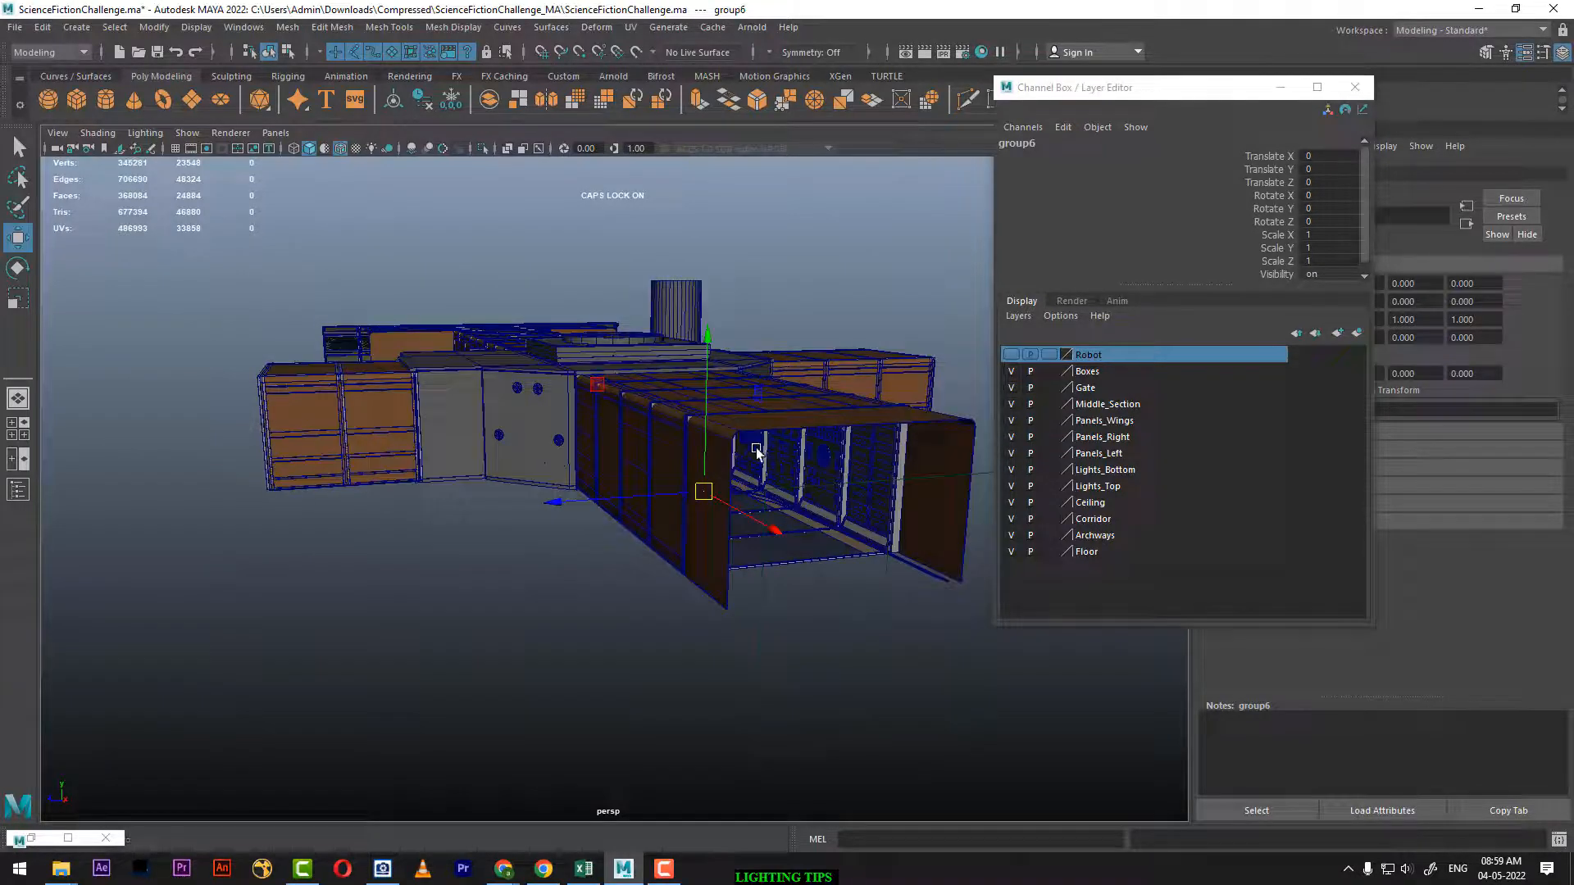
pyautogui.click(1009, 408)
pyautogui.click(1012, 405)
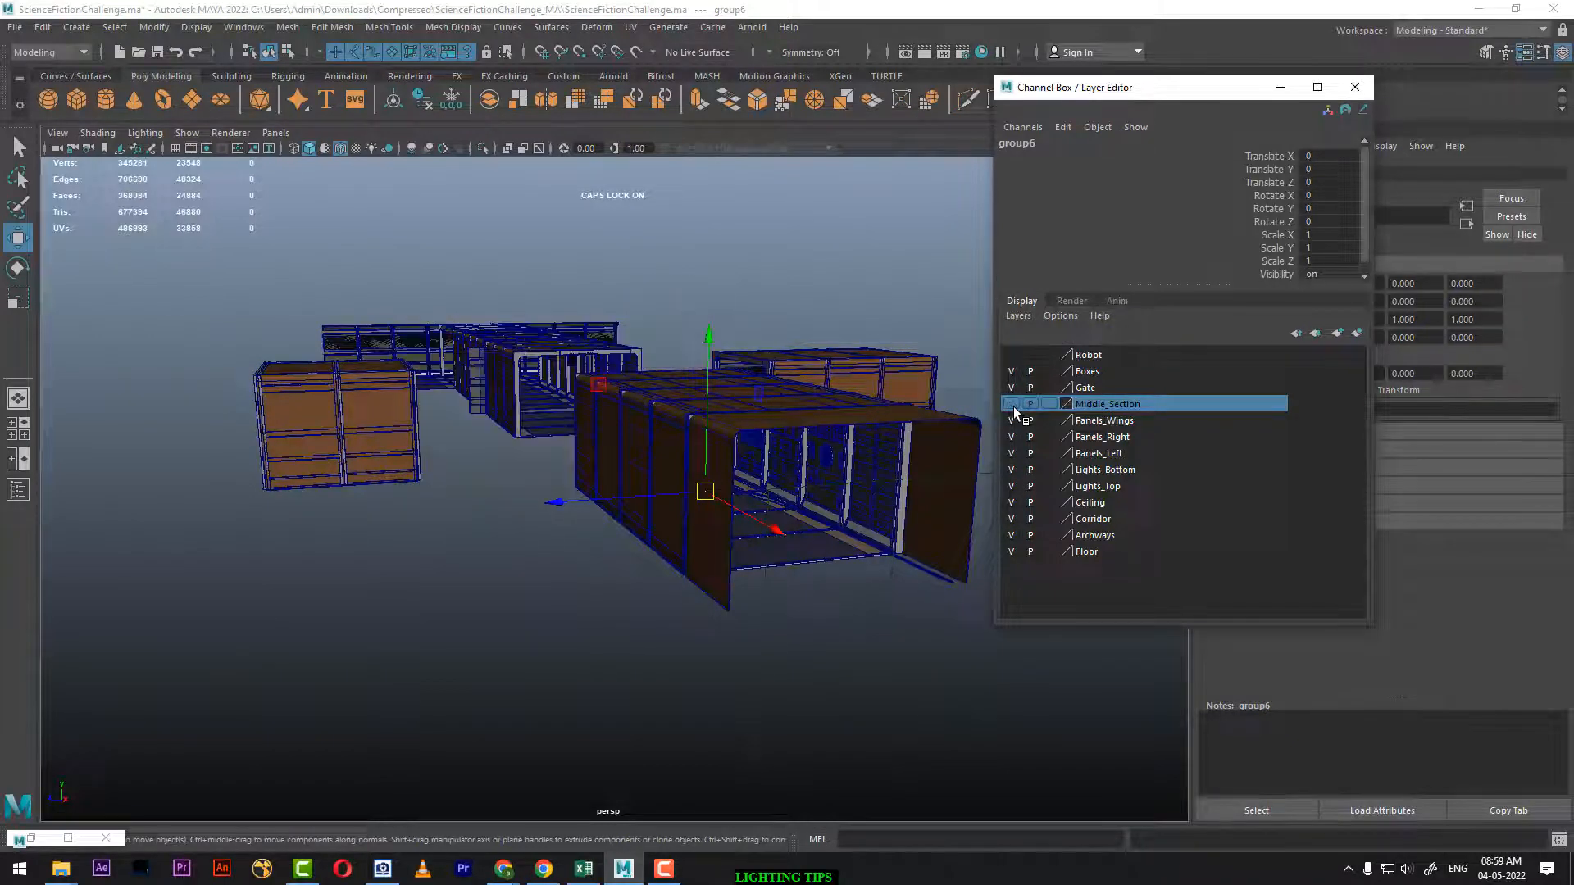
pyautogui.click(1014, 408)
pyautogui.click(1014, 407)
# Hide the Gate, Boxes, panel, light, Ceiling, Corridor, Archways and Floor layers
pyautogui.click(1013, 389)
pyautogui.click(1012, 372)
pyautogui.click(1012, 421)
pyautogui.click(1011, 437)
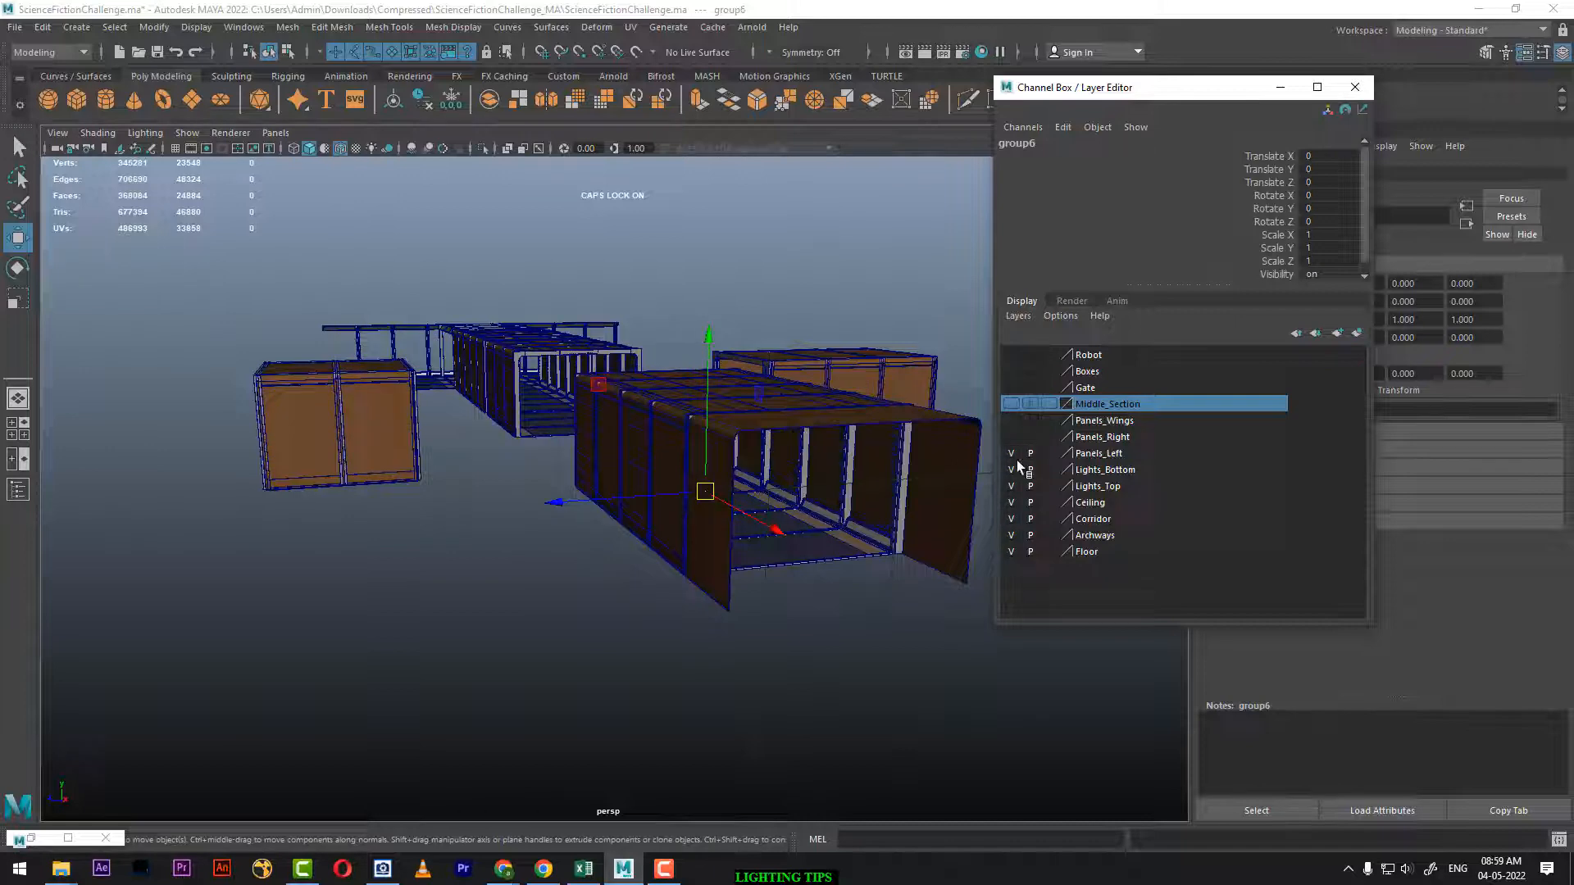
pyautogui.click(1012, 469)
pyautogui.click(1013, 486)
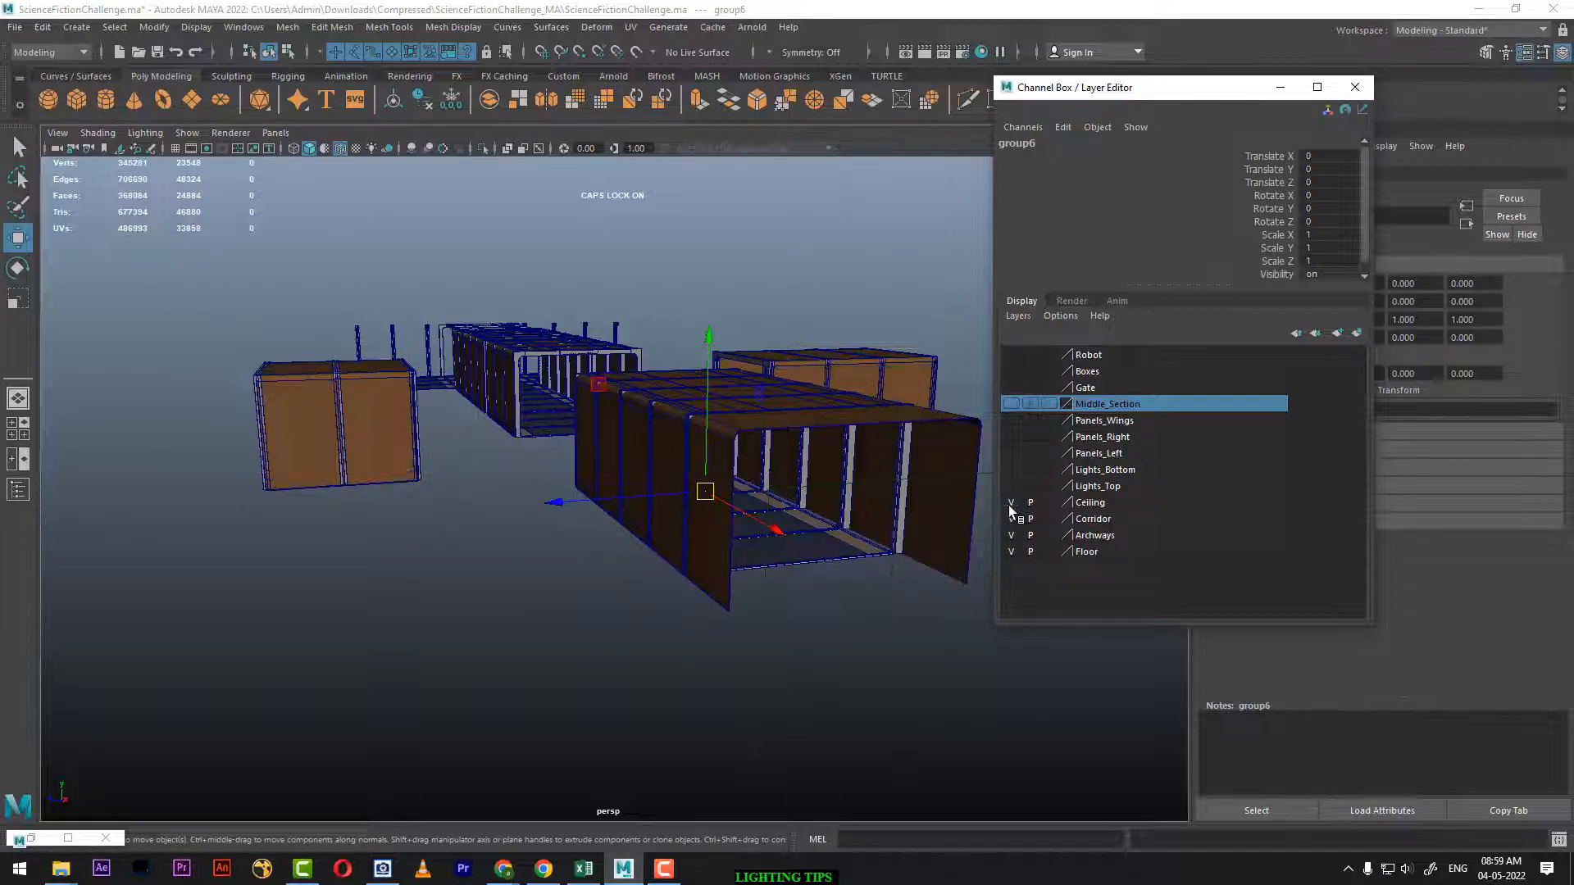
pyautogui.click(1012, 502)
pyautogui.click(1012, 519)
pyautogui.click(1012, 536)
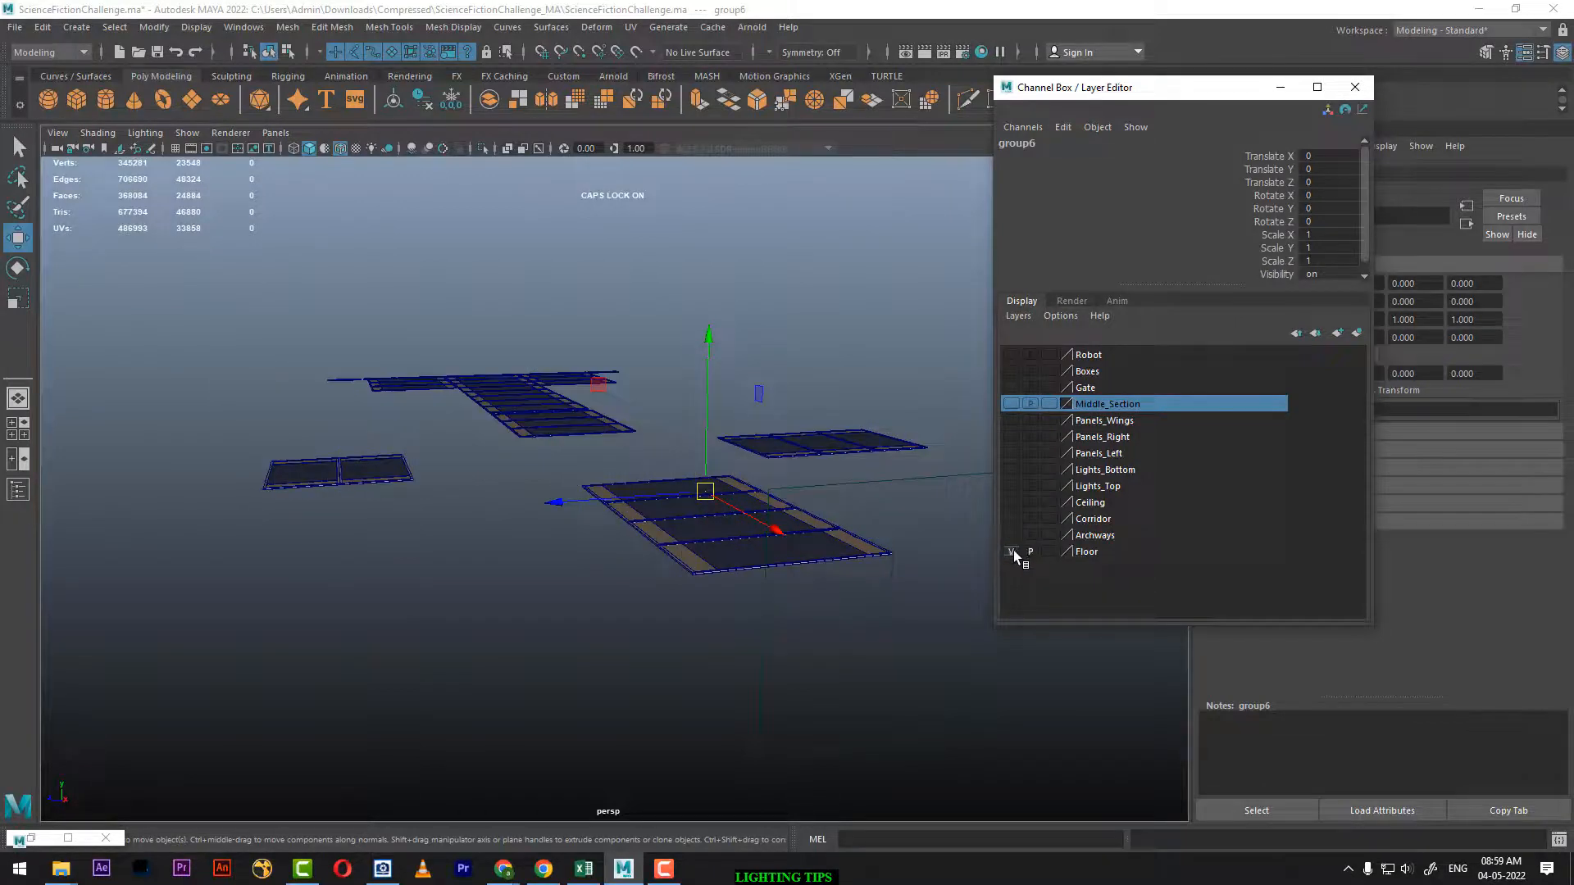
pyautogui.click(1013, 552)
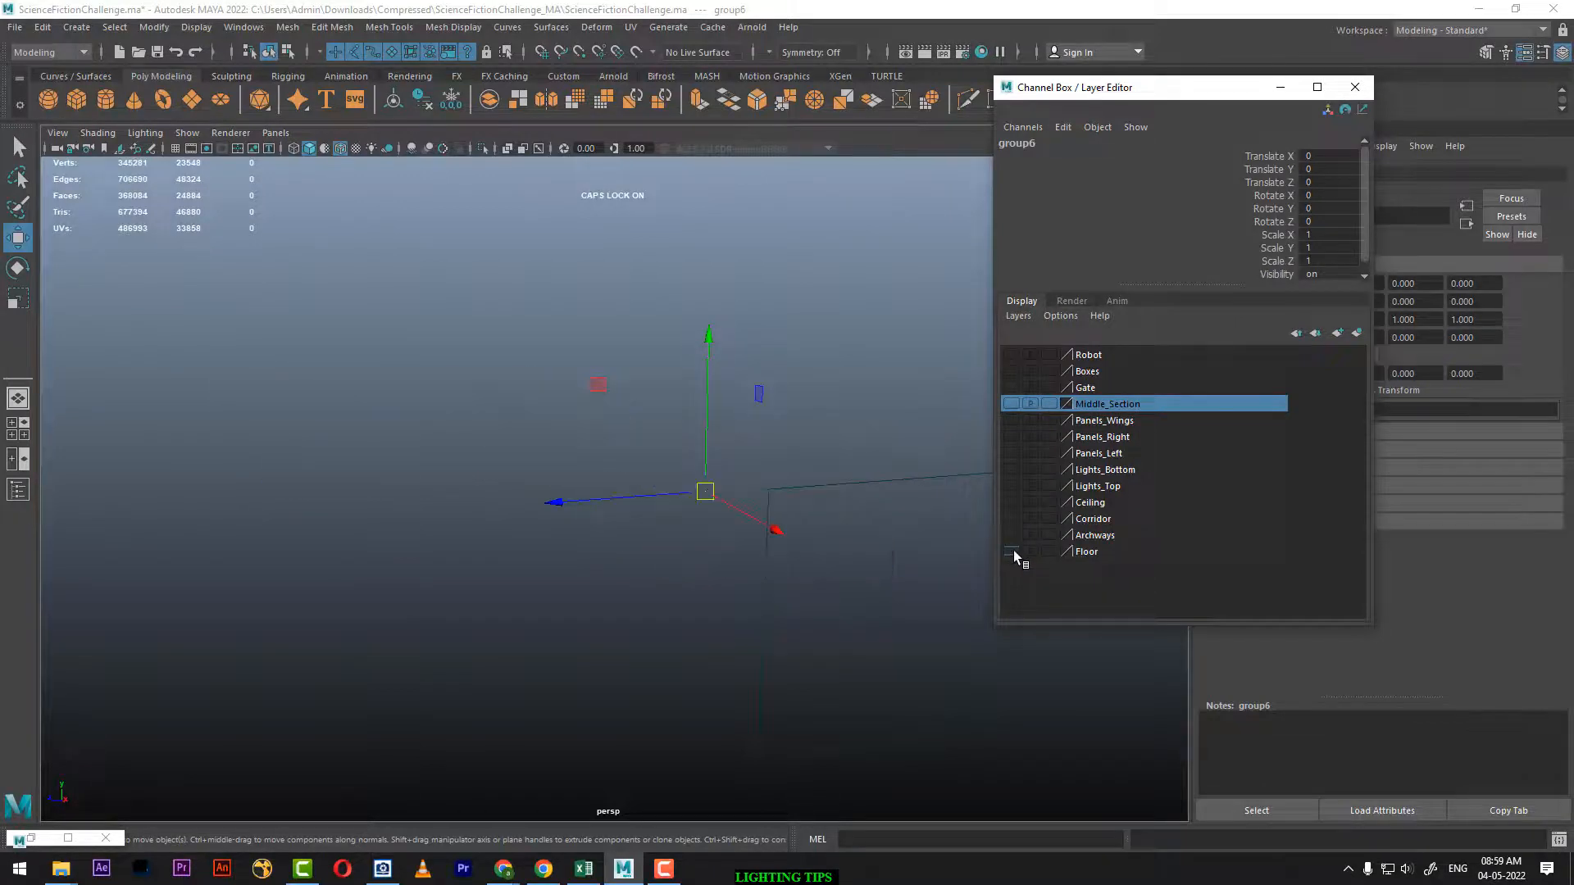
# Show only the Robot layer, frame the robot, and check its parts by selecting and deselecting them
pyautogui.click(1012, 355)
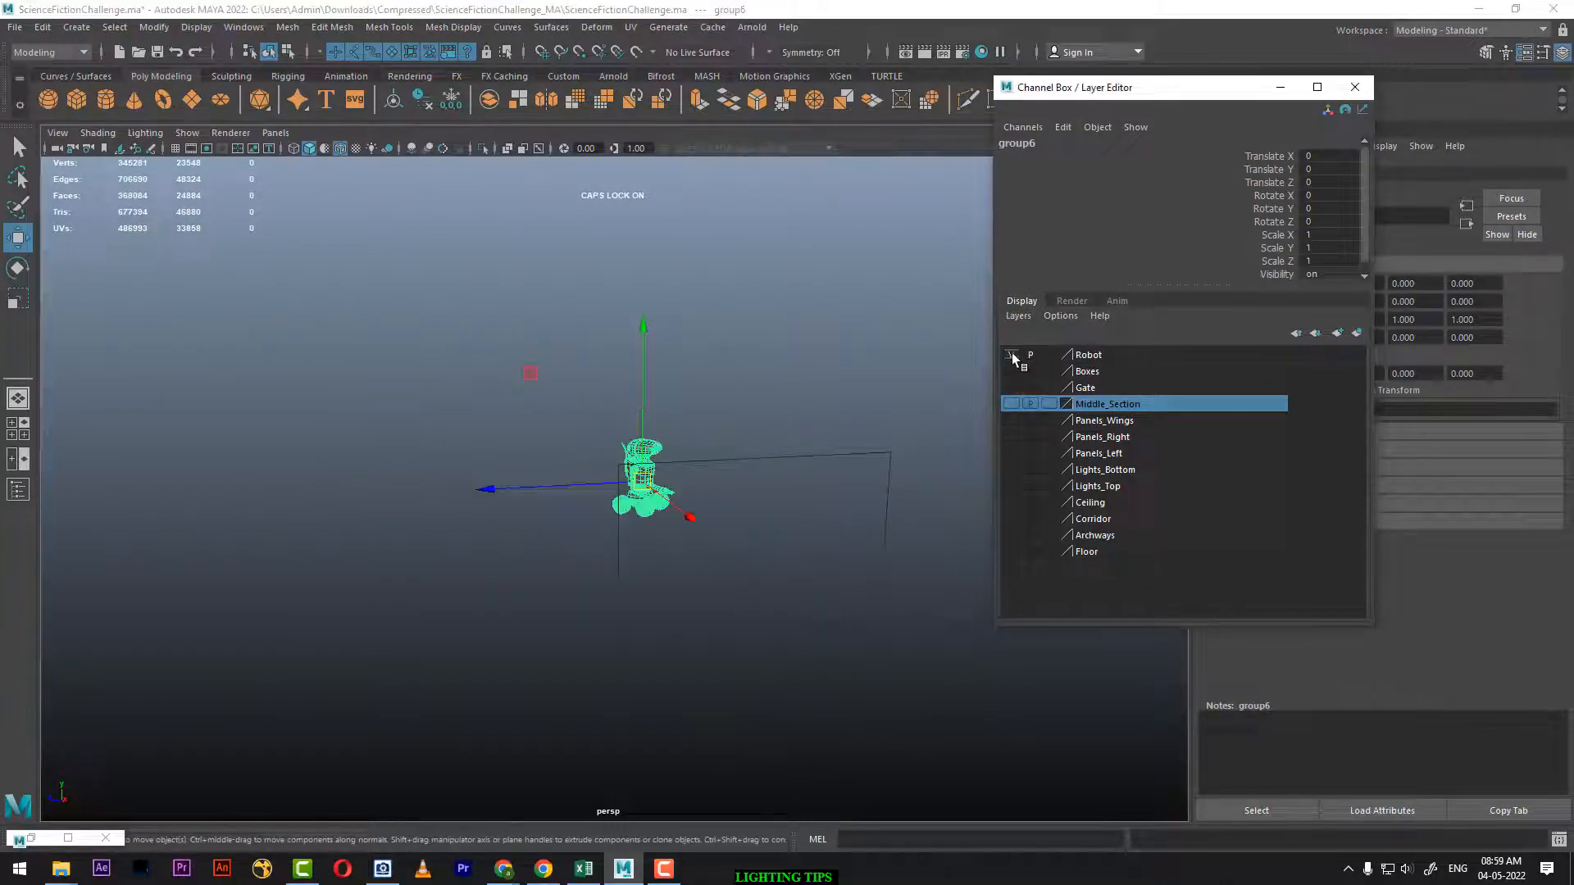
pyautogui.click(741, 328)
pyautogui.press('f')
pyautogui.keyDown('alt'); pyautogui.moveTo(805, 519); pyautogui.dragTo(750, 529); pyautogui.keyUp('alt')
pyautogui.keyDown('alt'); pyautogui.moveTo(927, 447); pyautogui.dragTo(706, 486, button='middle'); pyautogui.keyUp('alt')
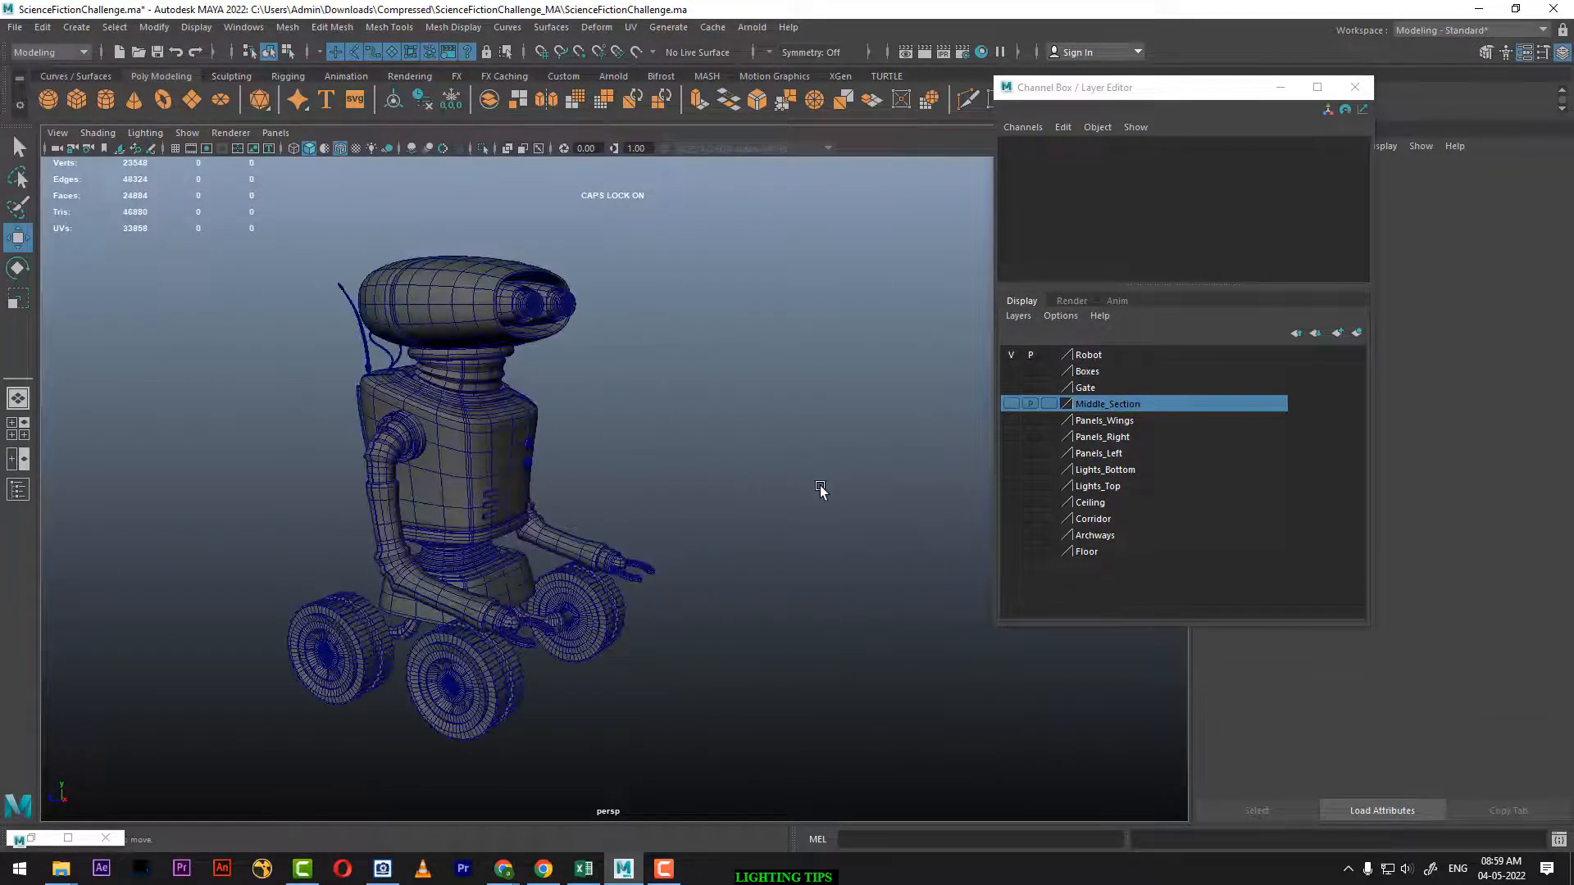
pyautogui.moveTo(676, 431); pyautogui.dragTo(353, 611)
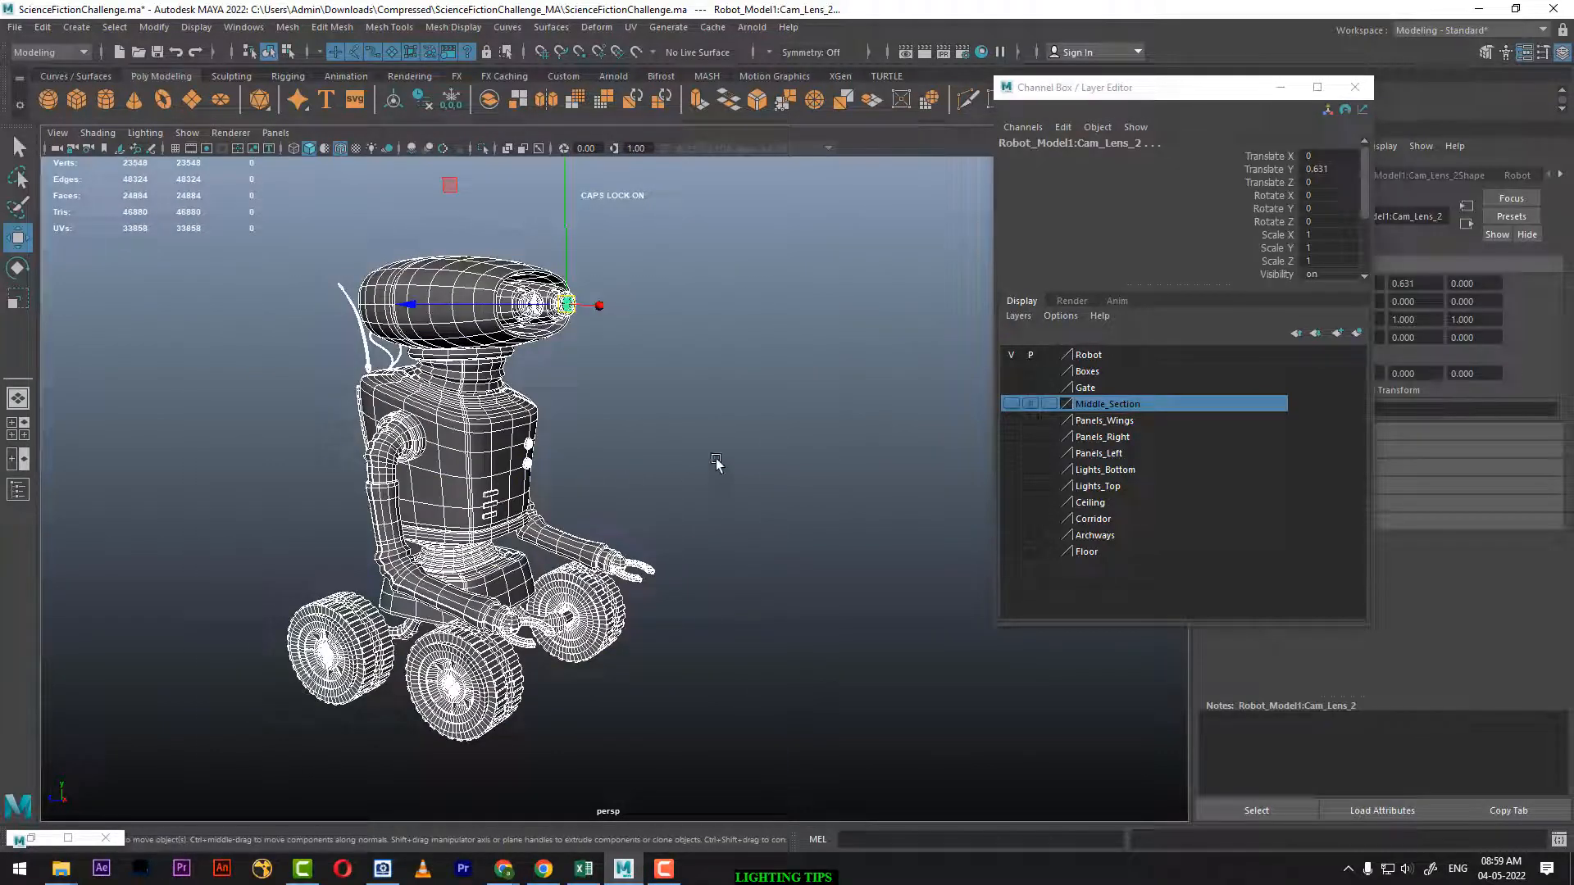
pyautogui.click(732, 432)
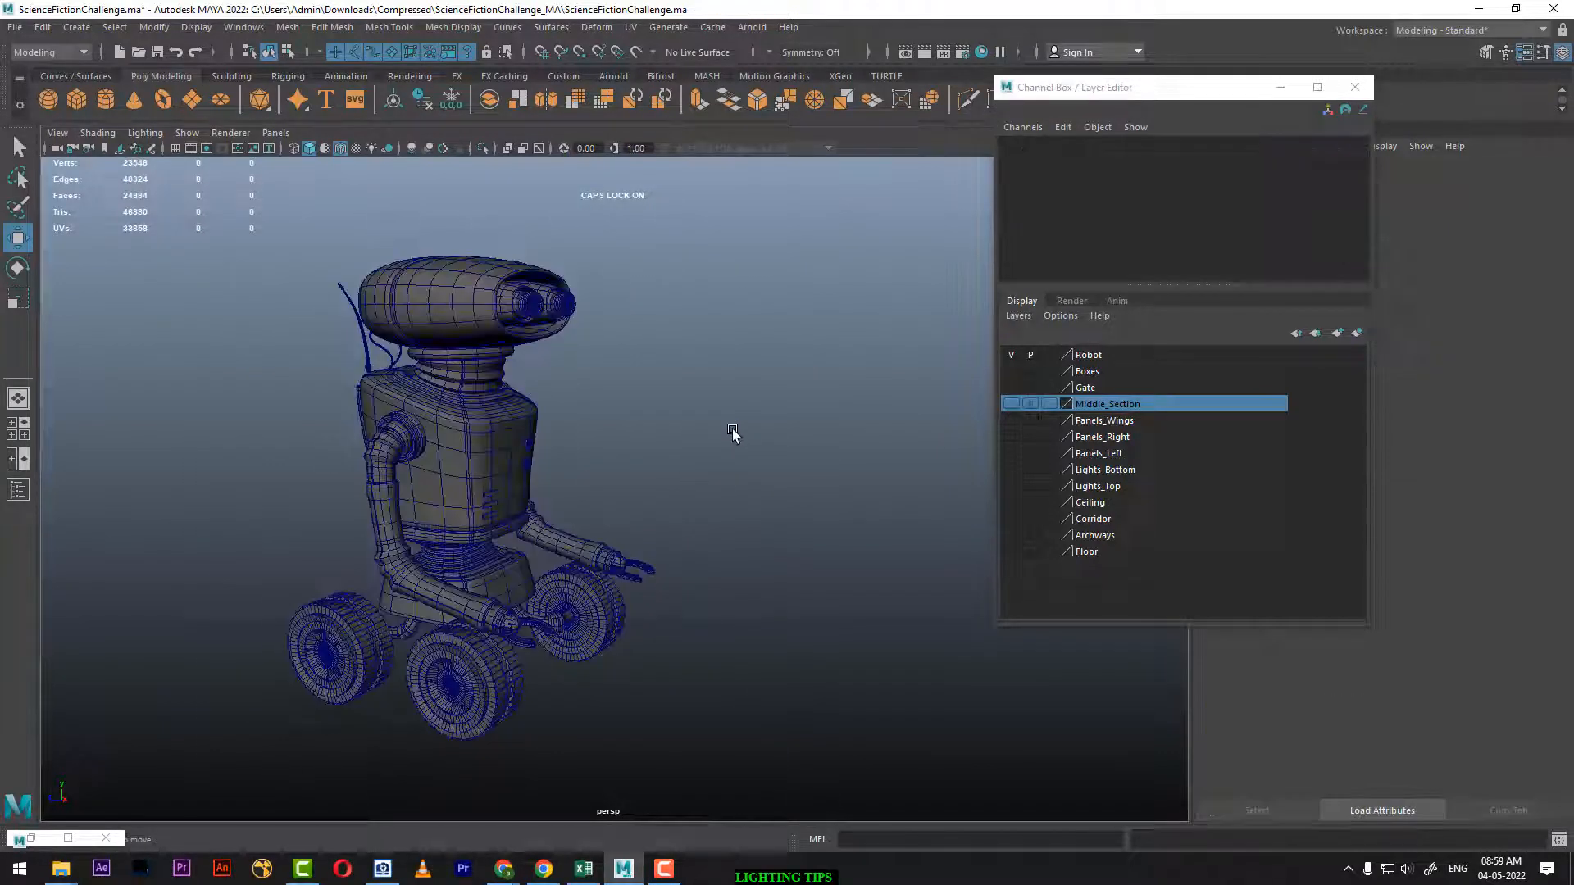
# Open the Render View, set the renderer to Maya Software and render the robot
pyautogui.moveTo(1127, 92); pyautogui.dragTo(1227, 152)
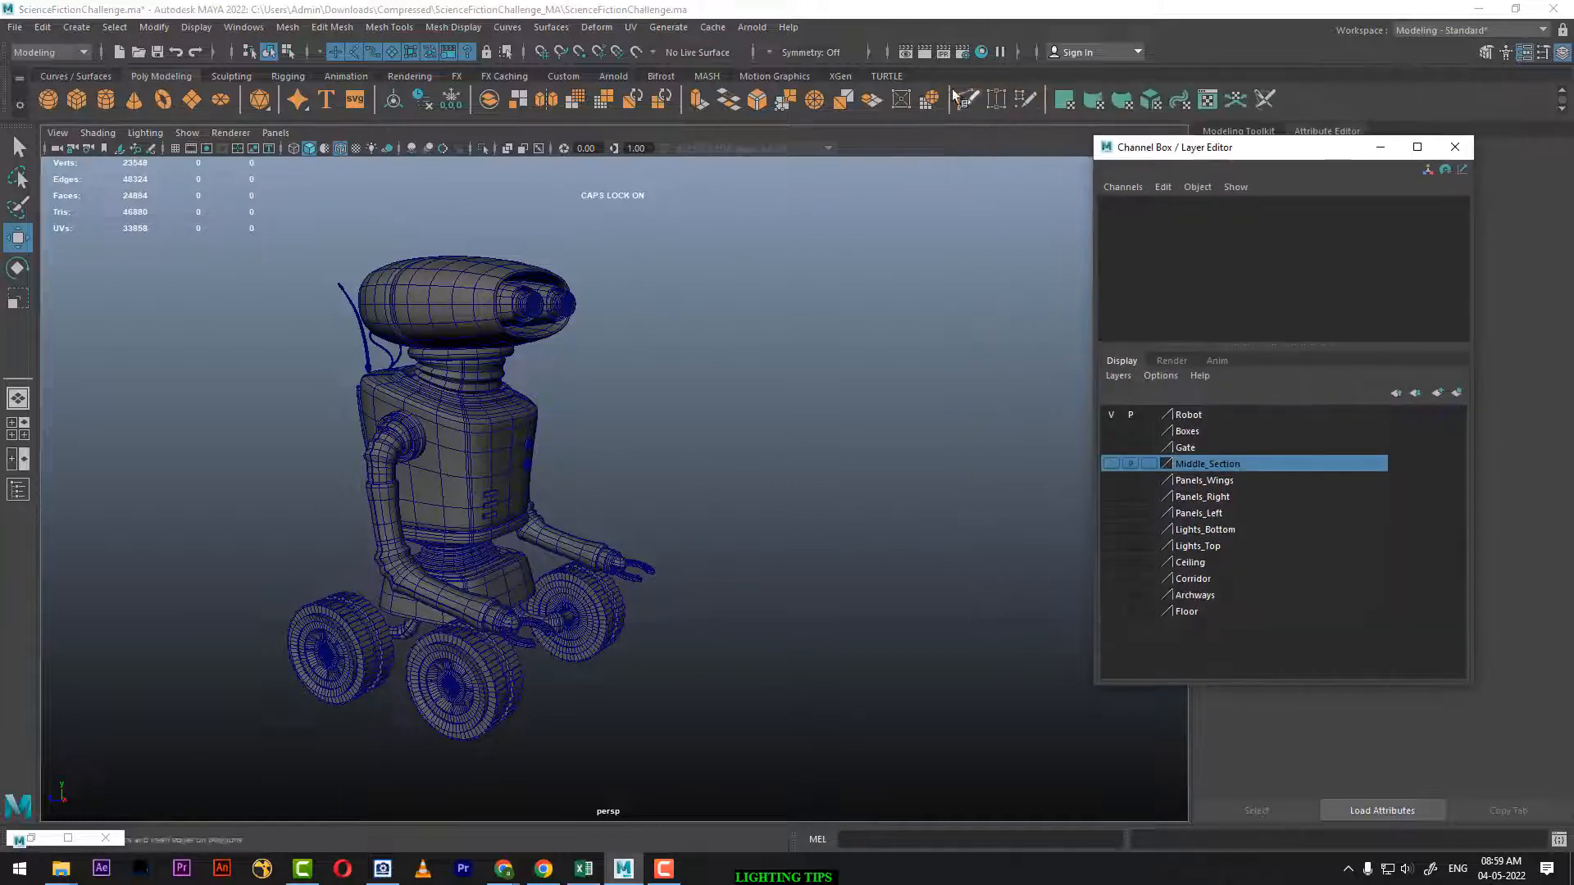
pyautogui.click(925, 51)
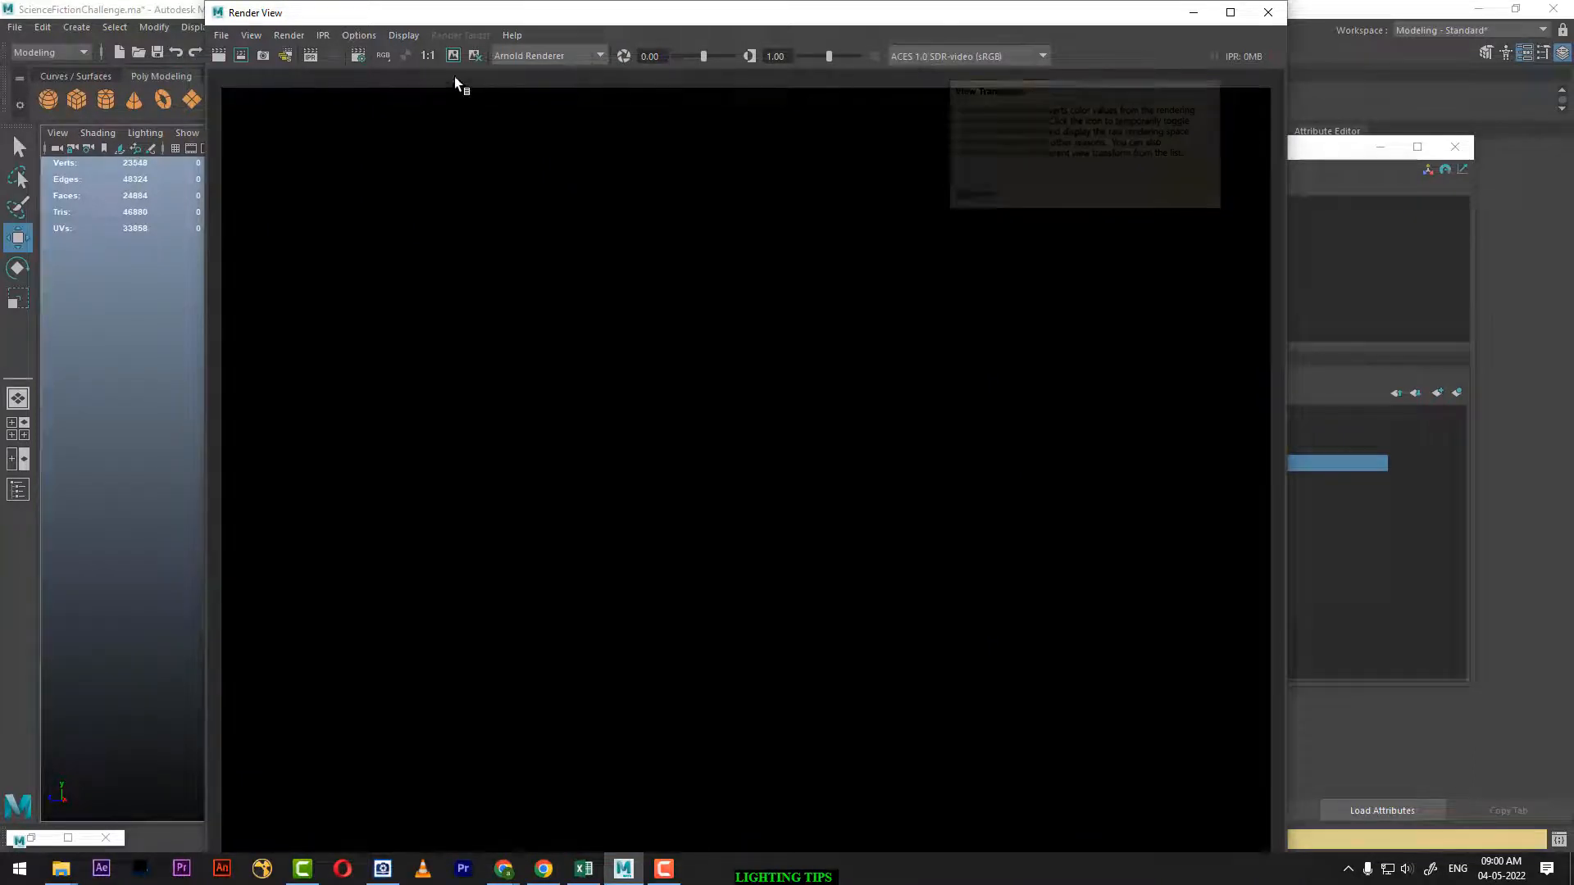
pyautogui.click(546, 55)
pyautogui.click(546, 53)
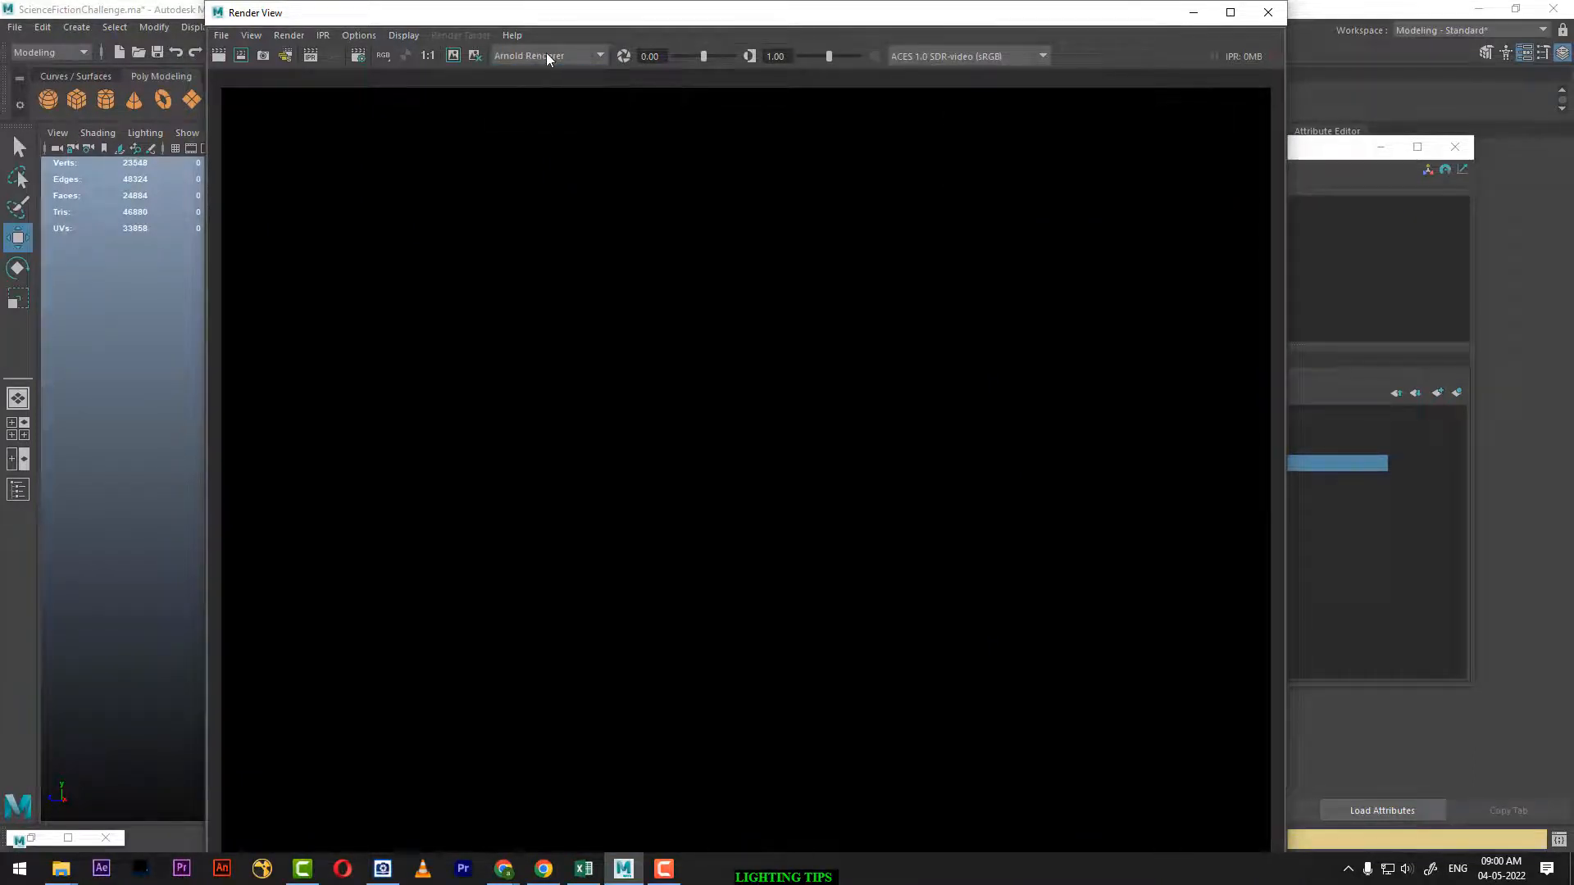
pyautogui.click(546, 52)
pyautogui.click(548, 77)
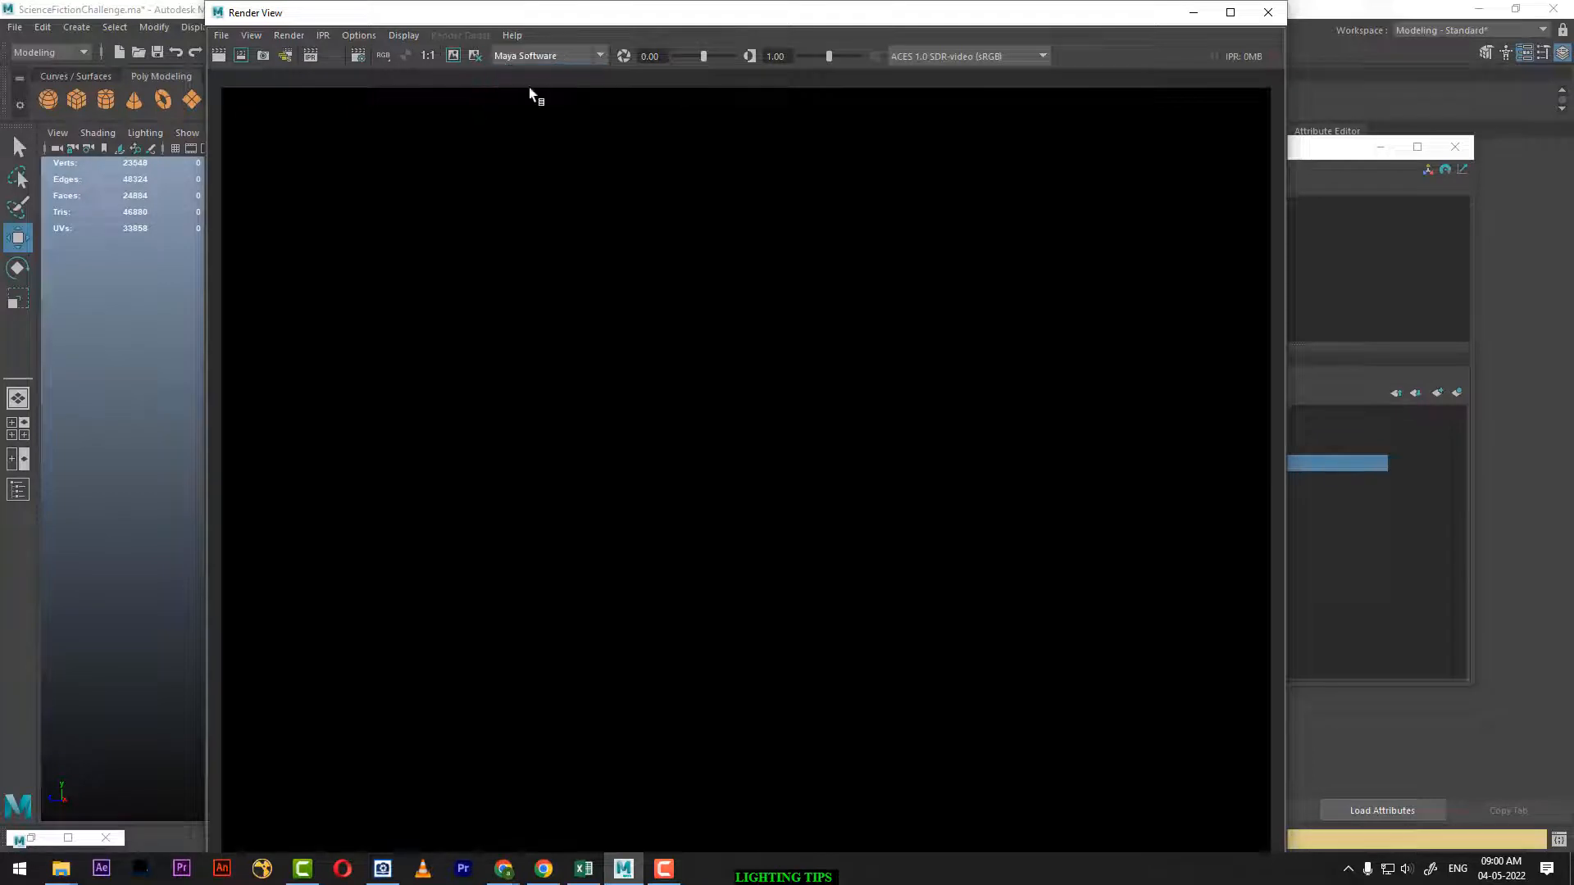
pyautogui.click(217, 55)
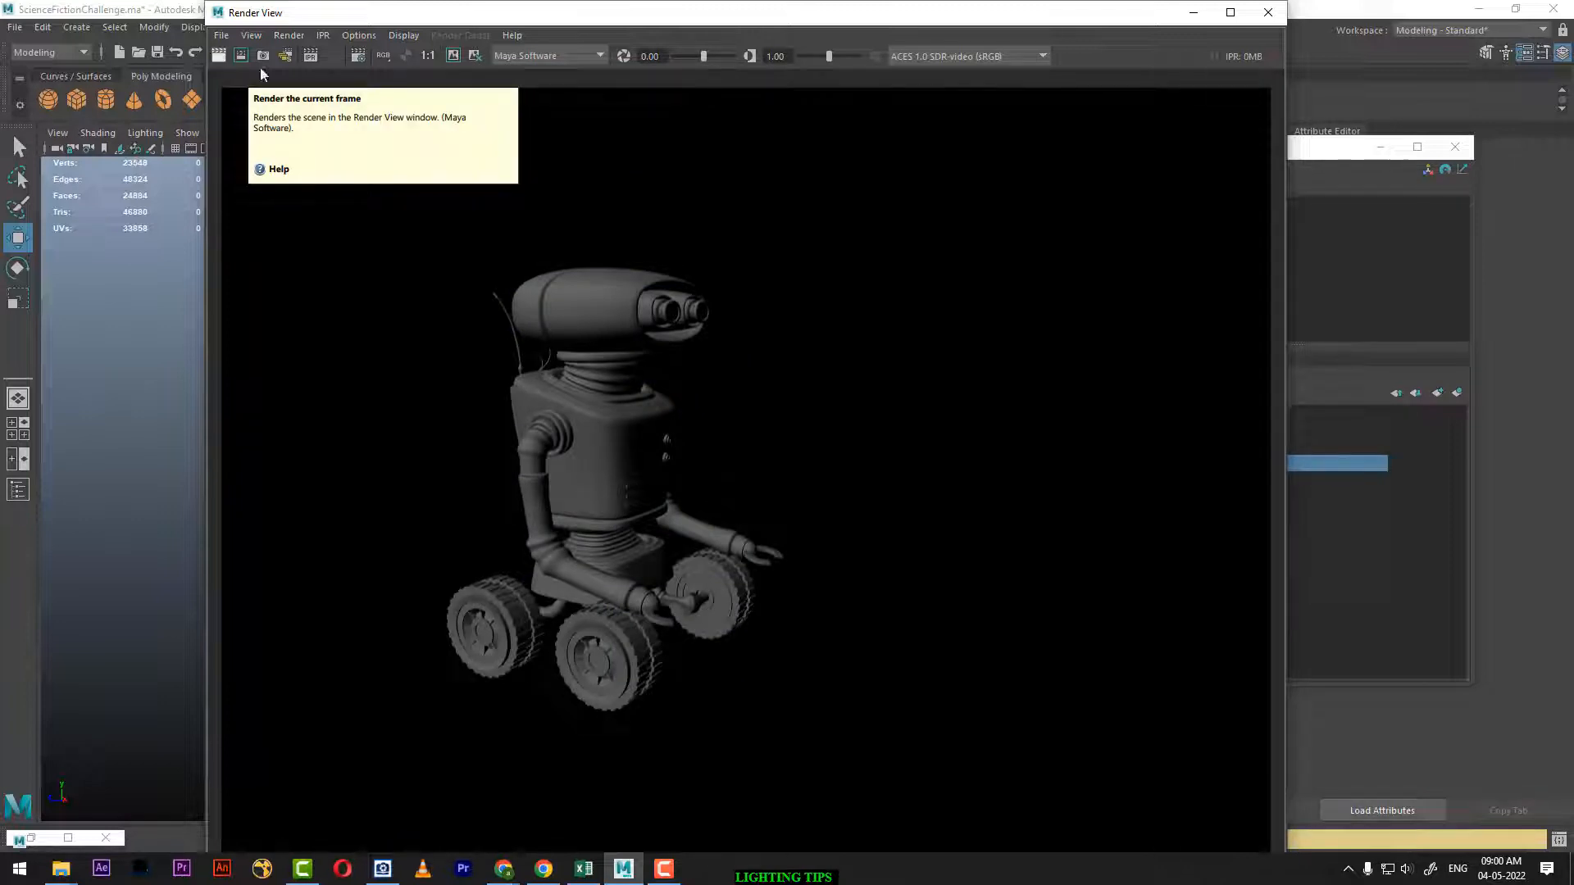
# Switch the renderer back to Arnold Renderer, render the unlit robot again, and minimize the Render View
pyautogui.click(553, 59)
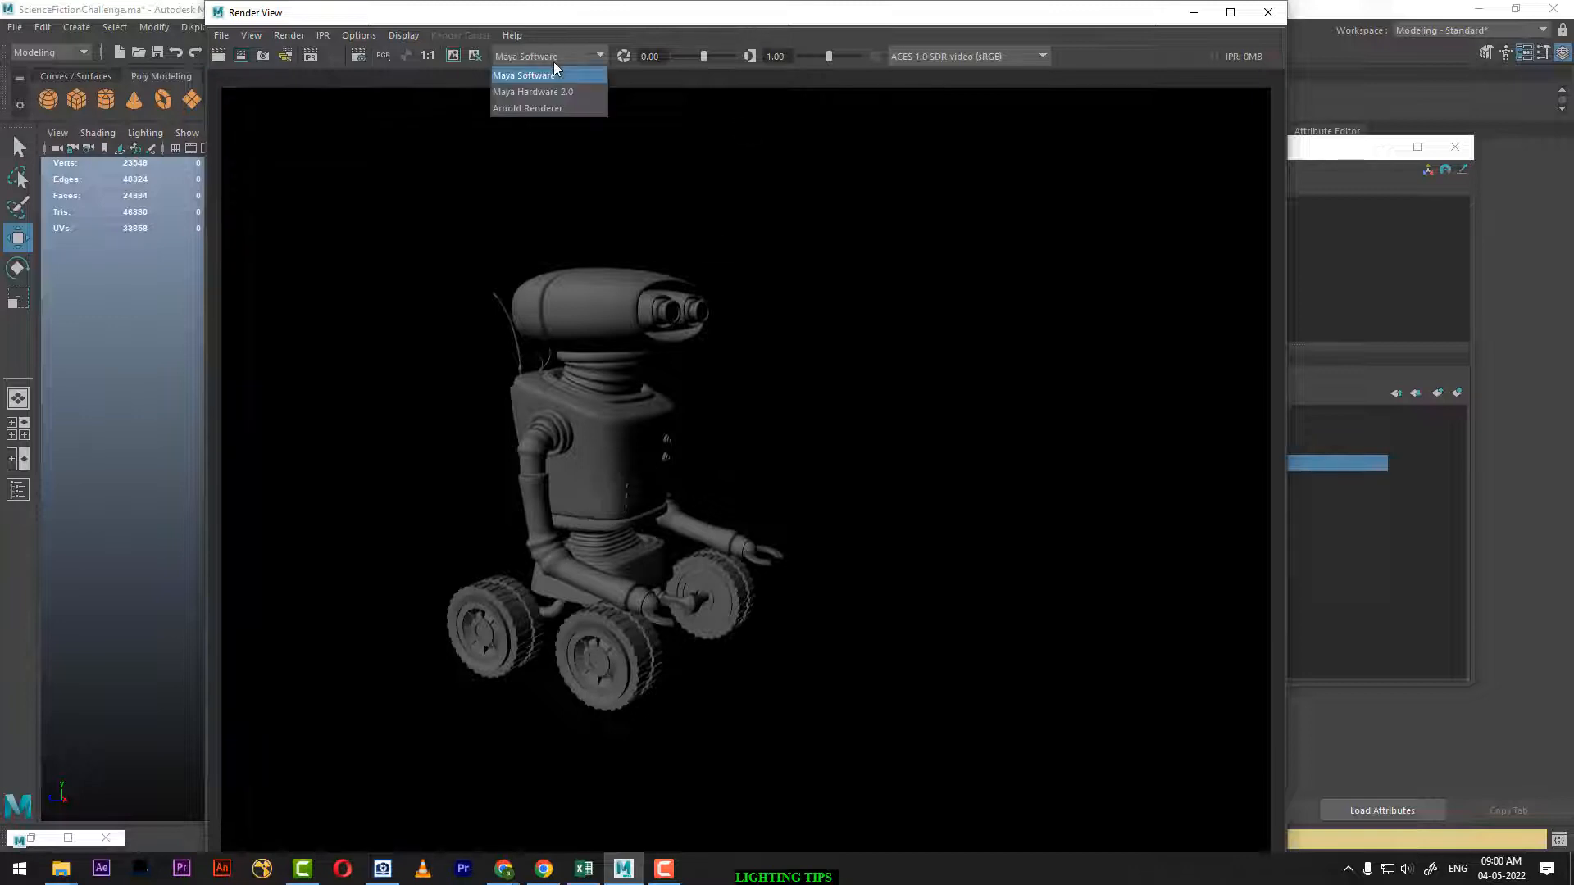
pyautogui.click(549, 107)
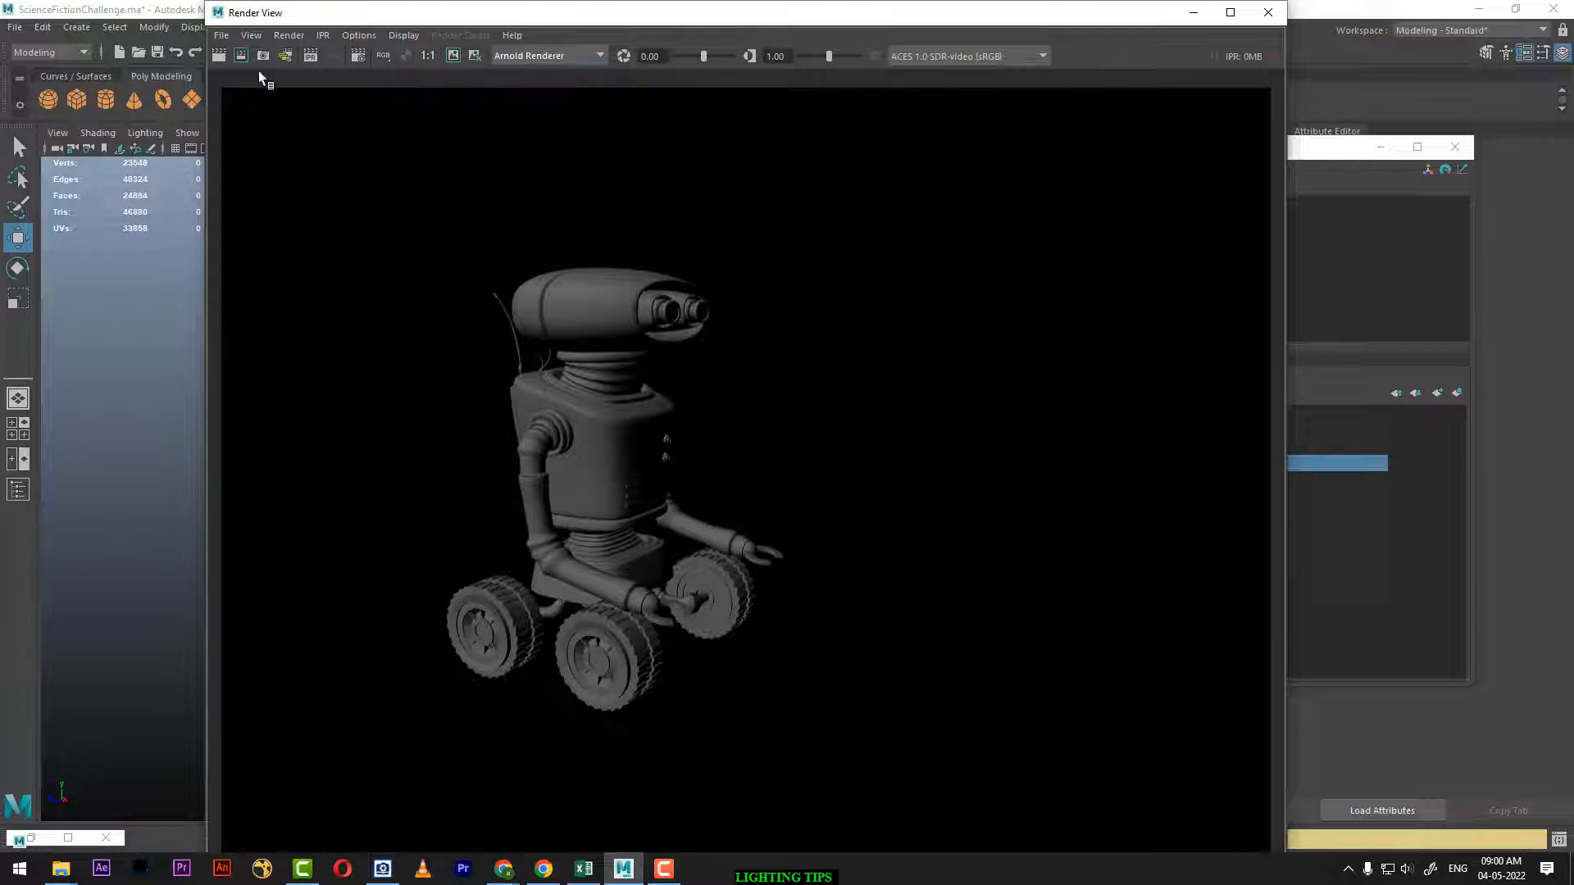
pyautogui.click(218, 56)
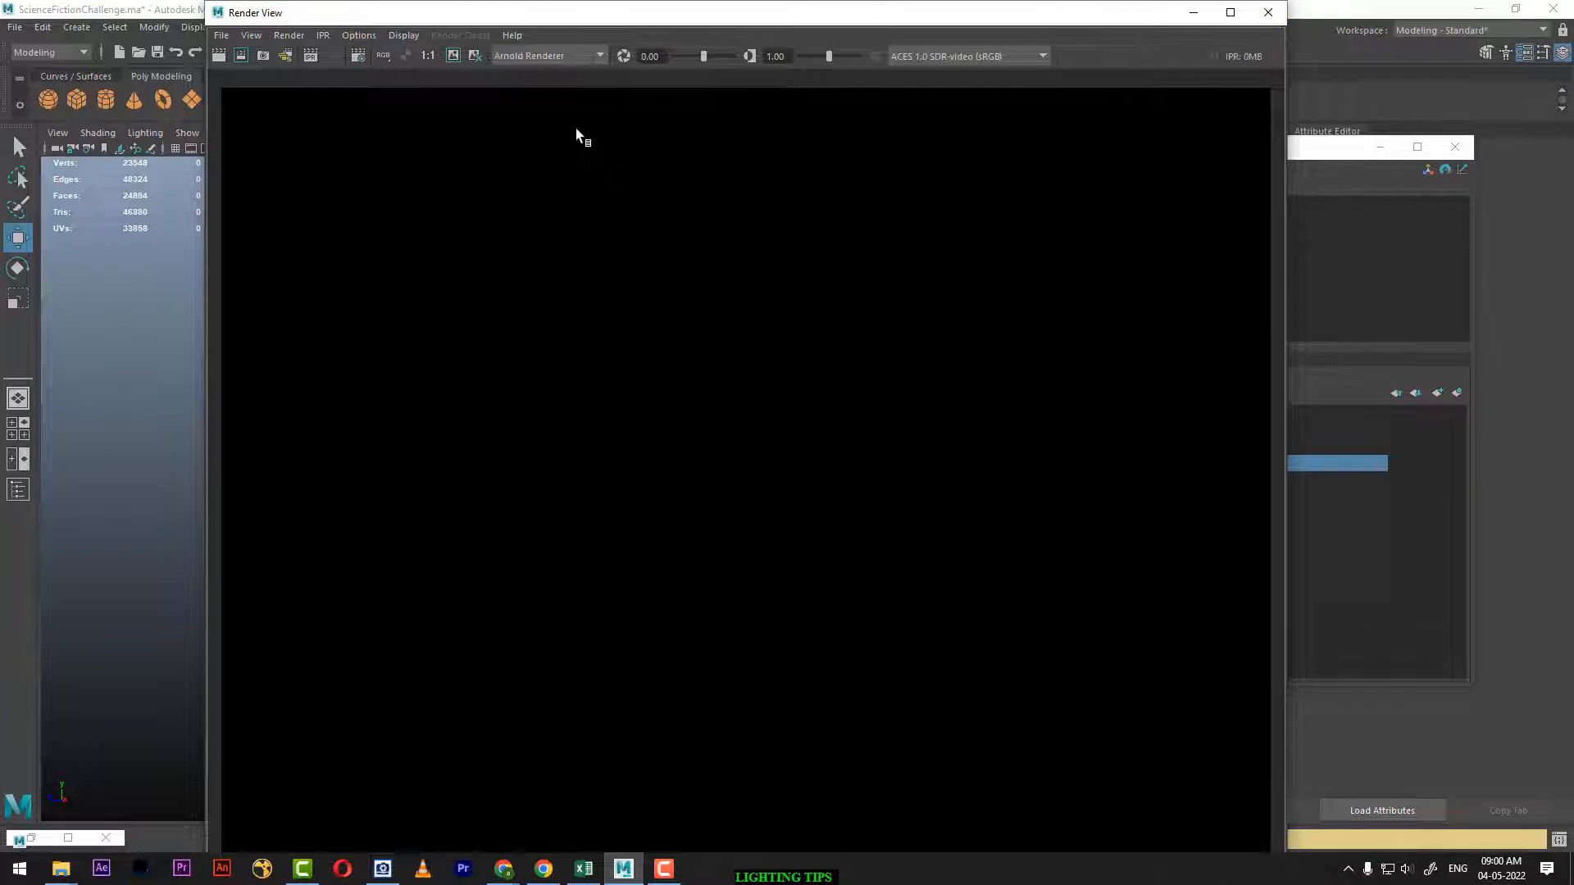
pyautogui.click(570, 62)
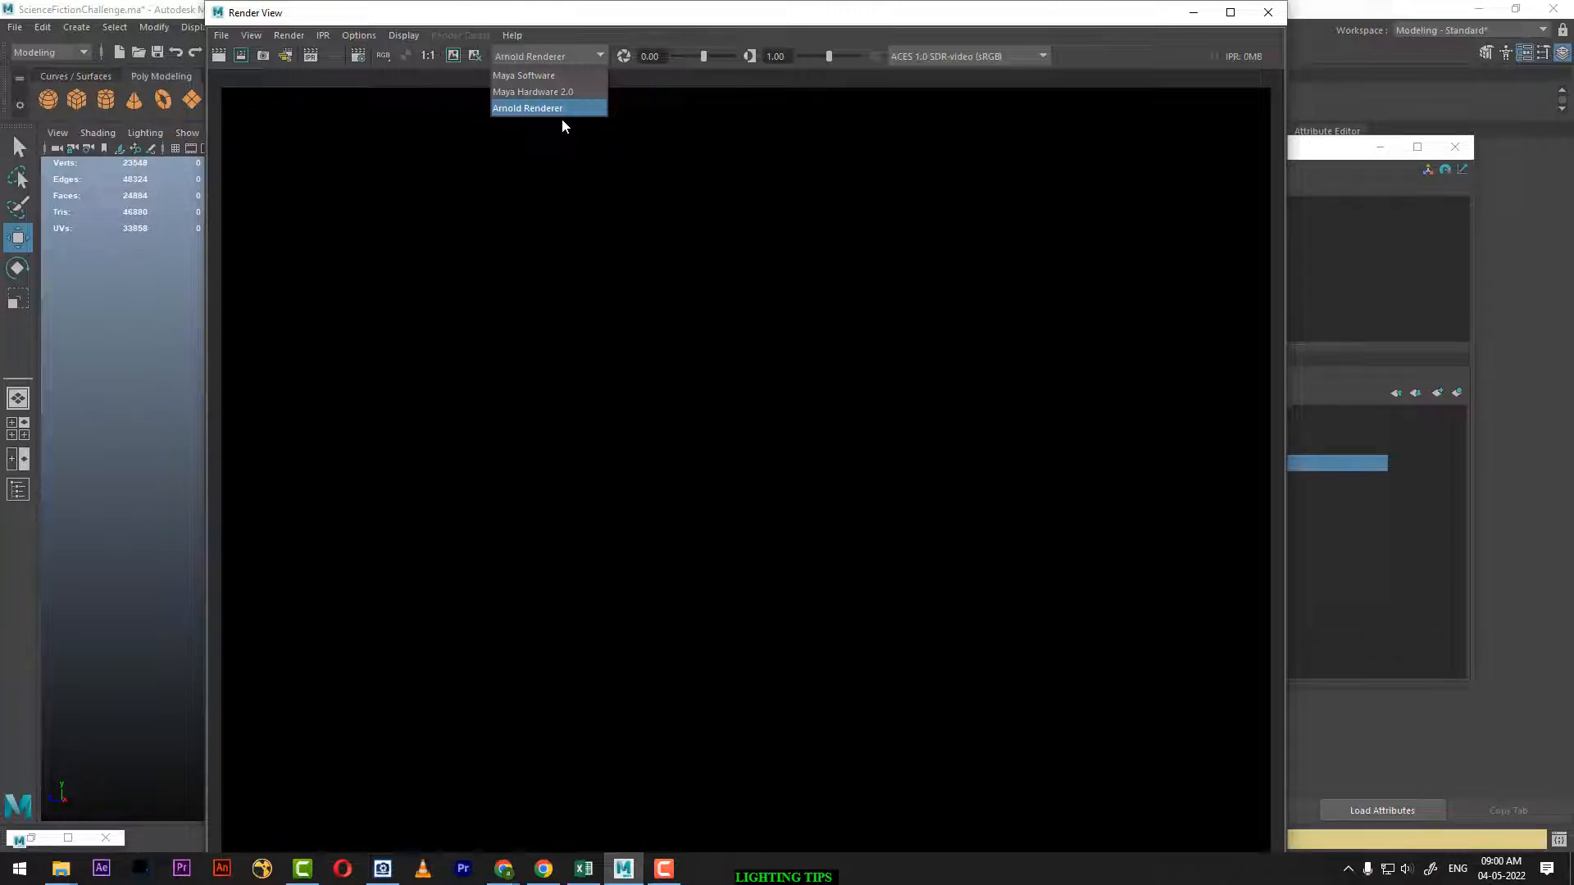
pyautogui.click(562, 110)
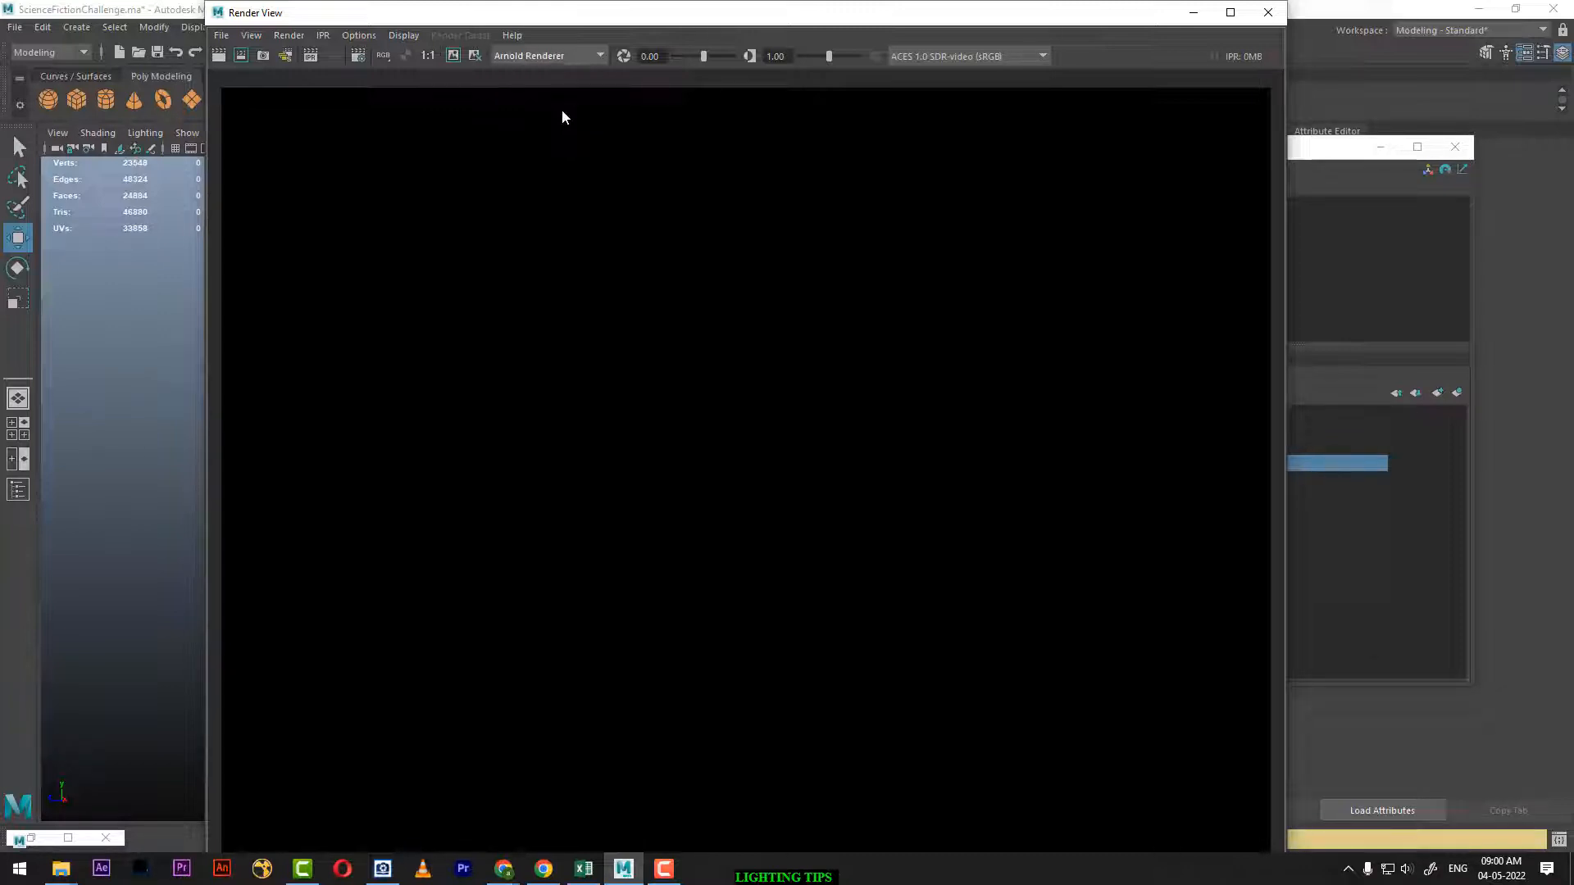
pyautogui.click(1193, 16)
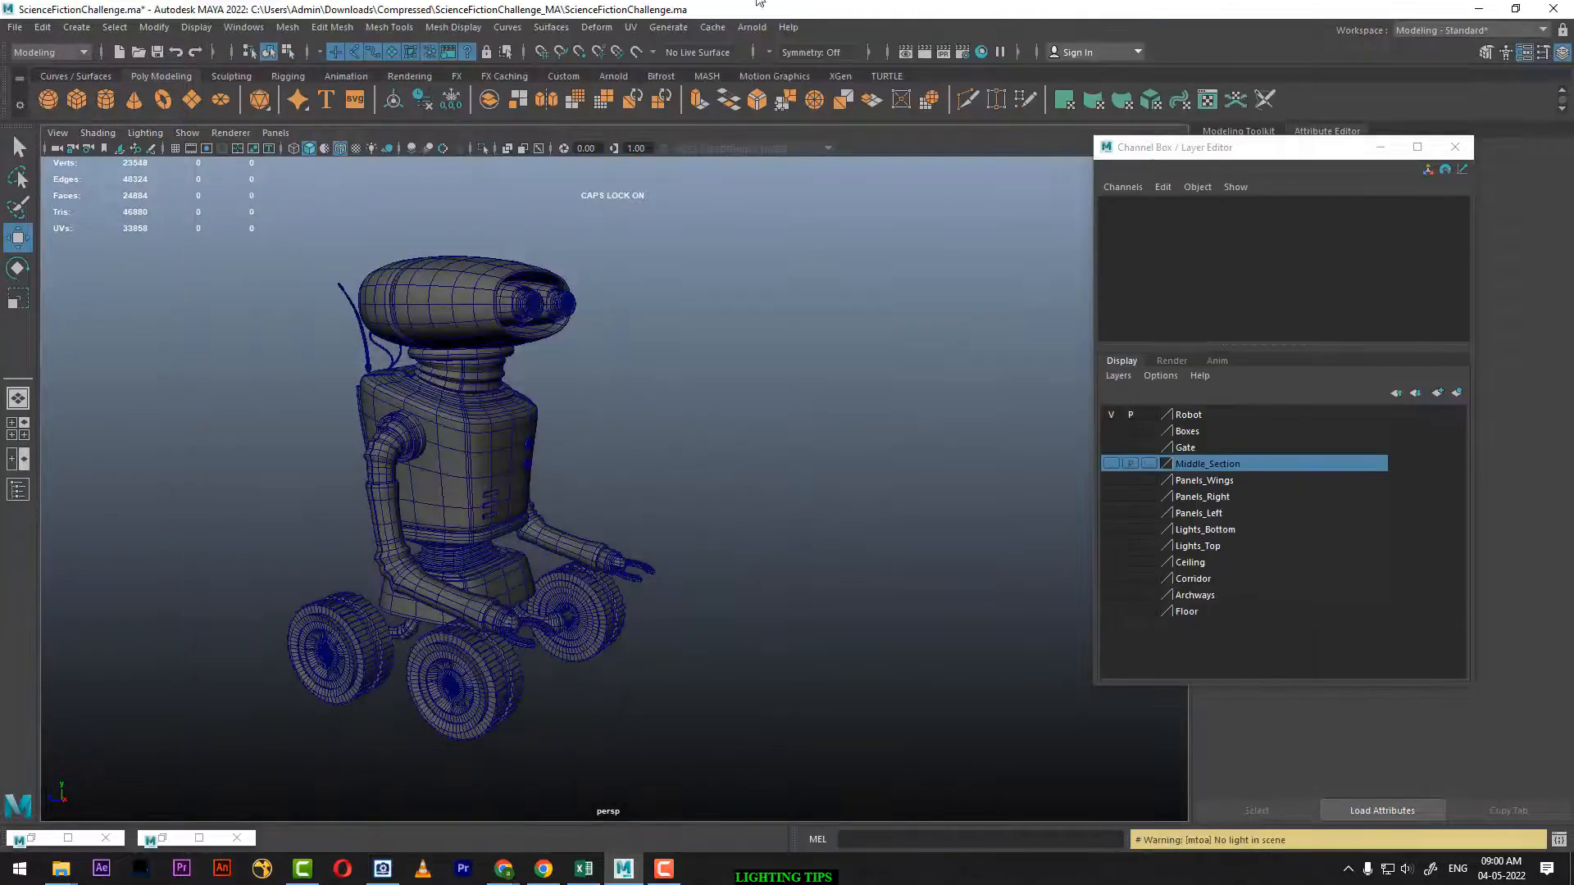
# Add an Arnold Skydome Light to the scene
pyautogui.click(47, 54)
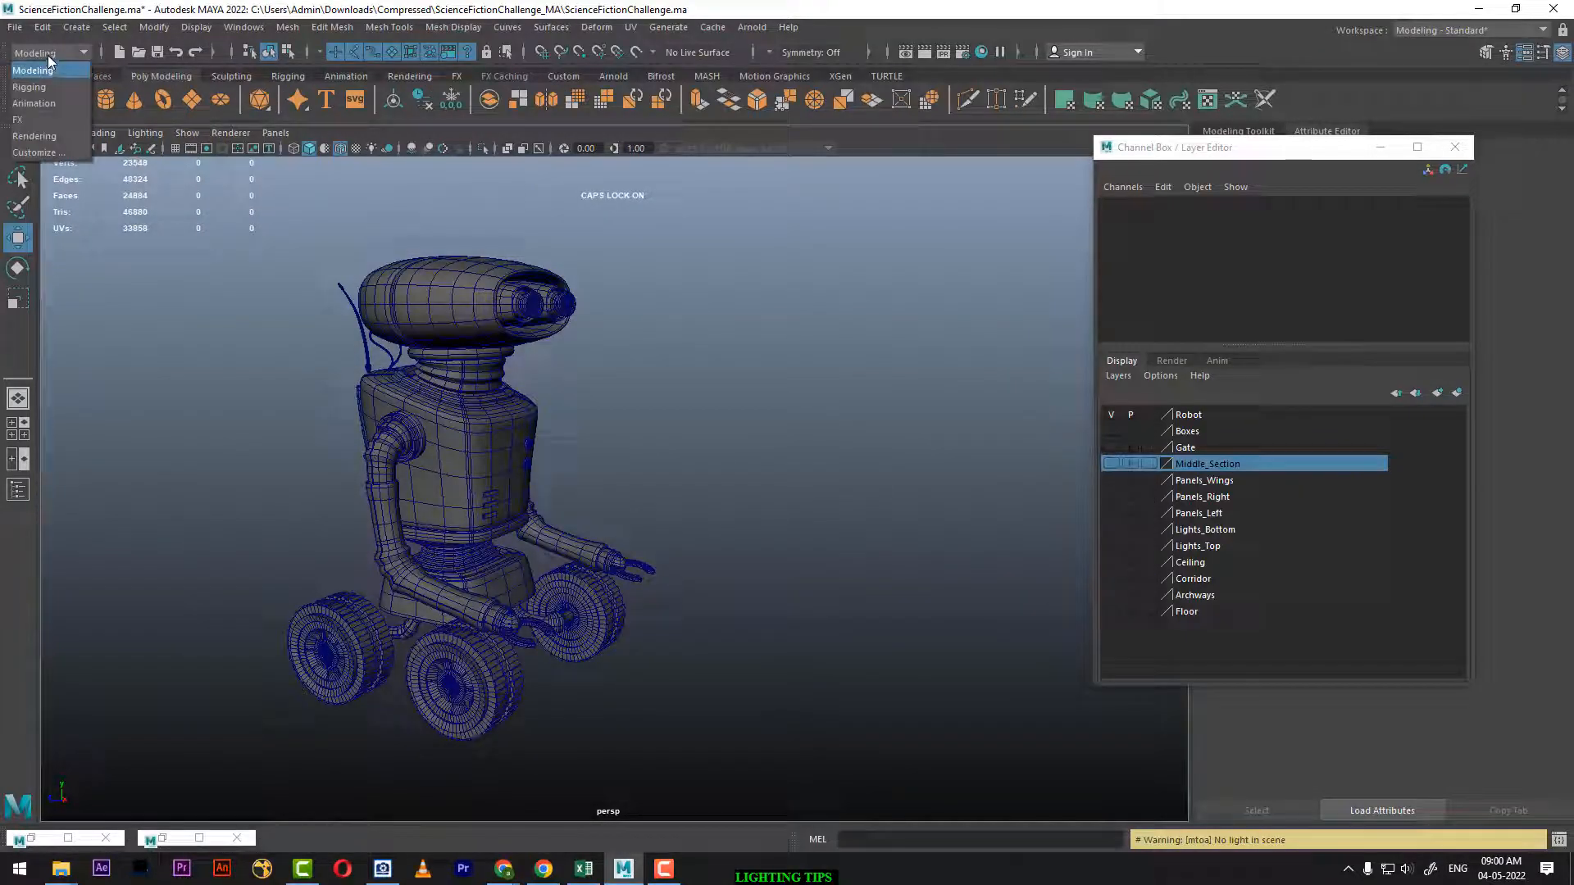
pyautogui.click(47, 54)
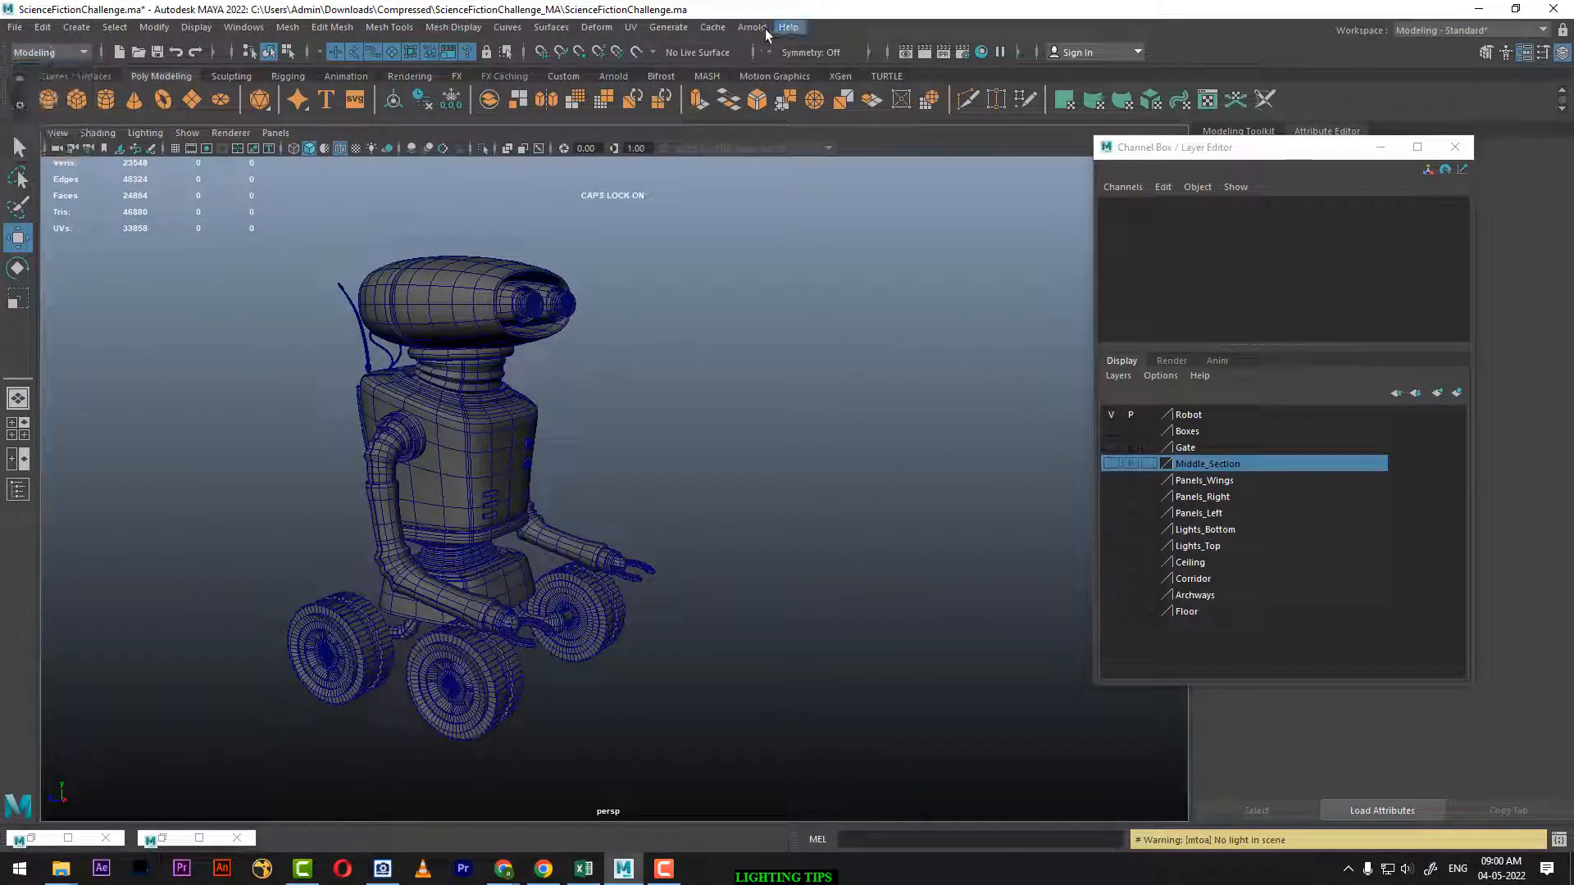
pyautogui.click(743, 27)
pyautogui.moveTo(870, 114)
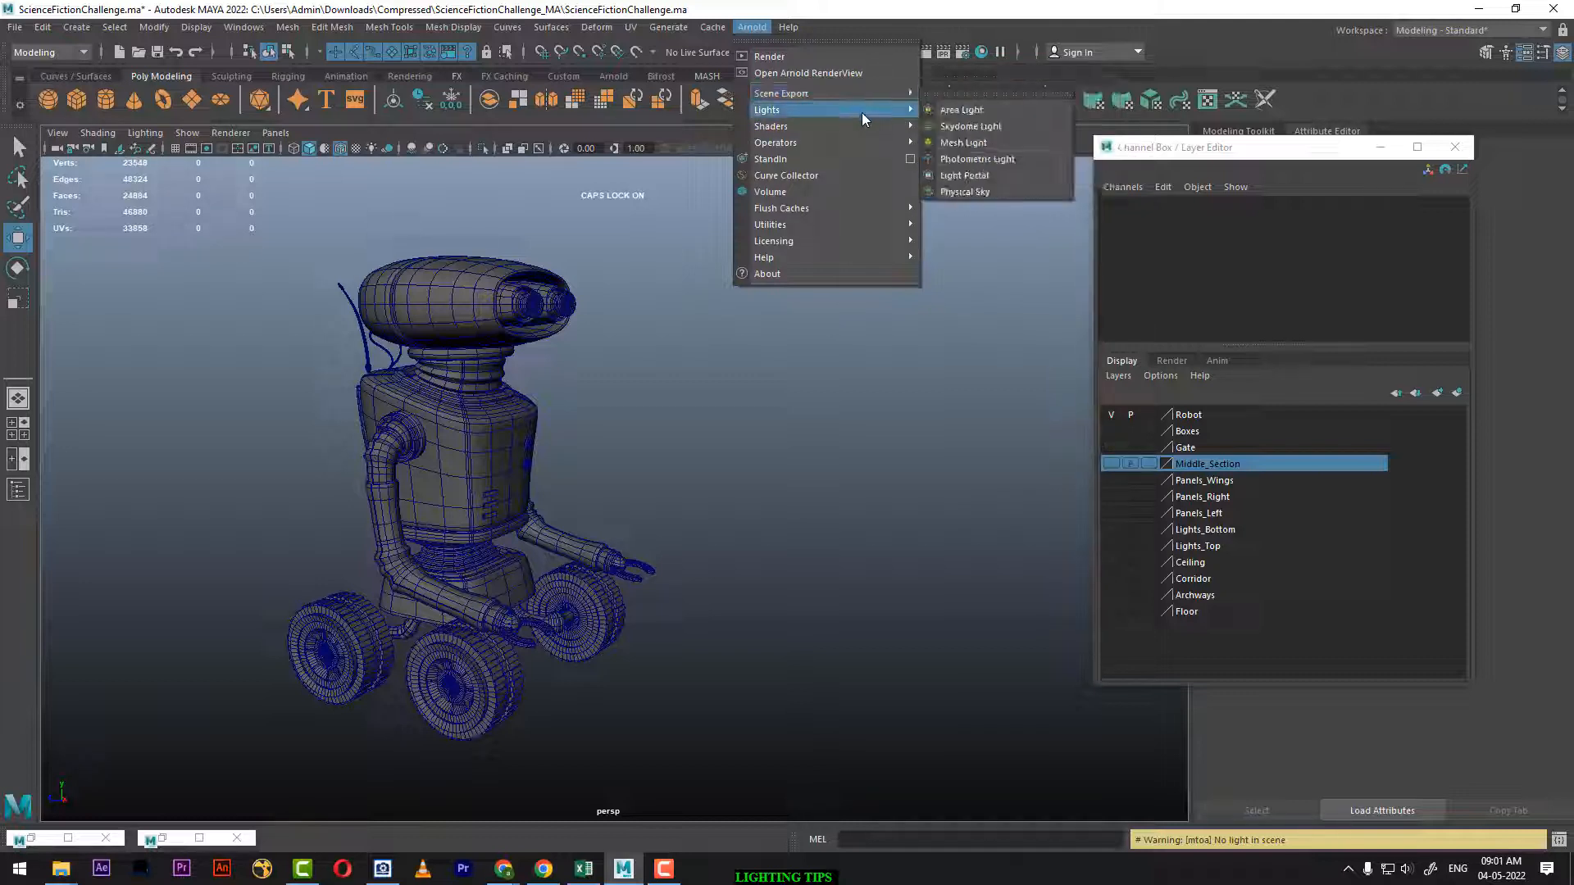
pyautogui.click(987, 123)
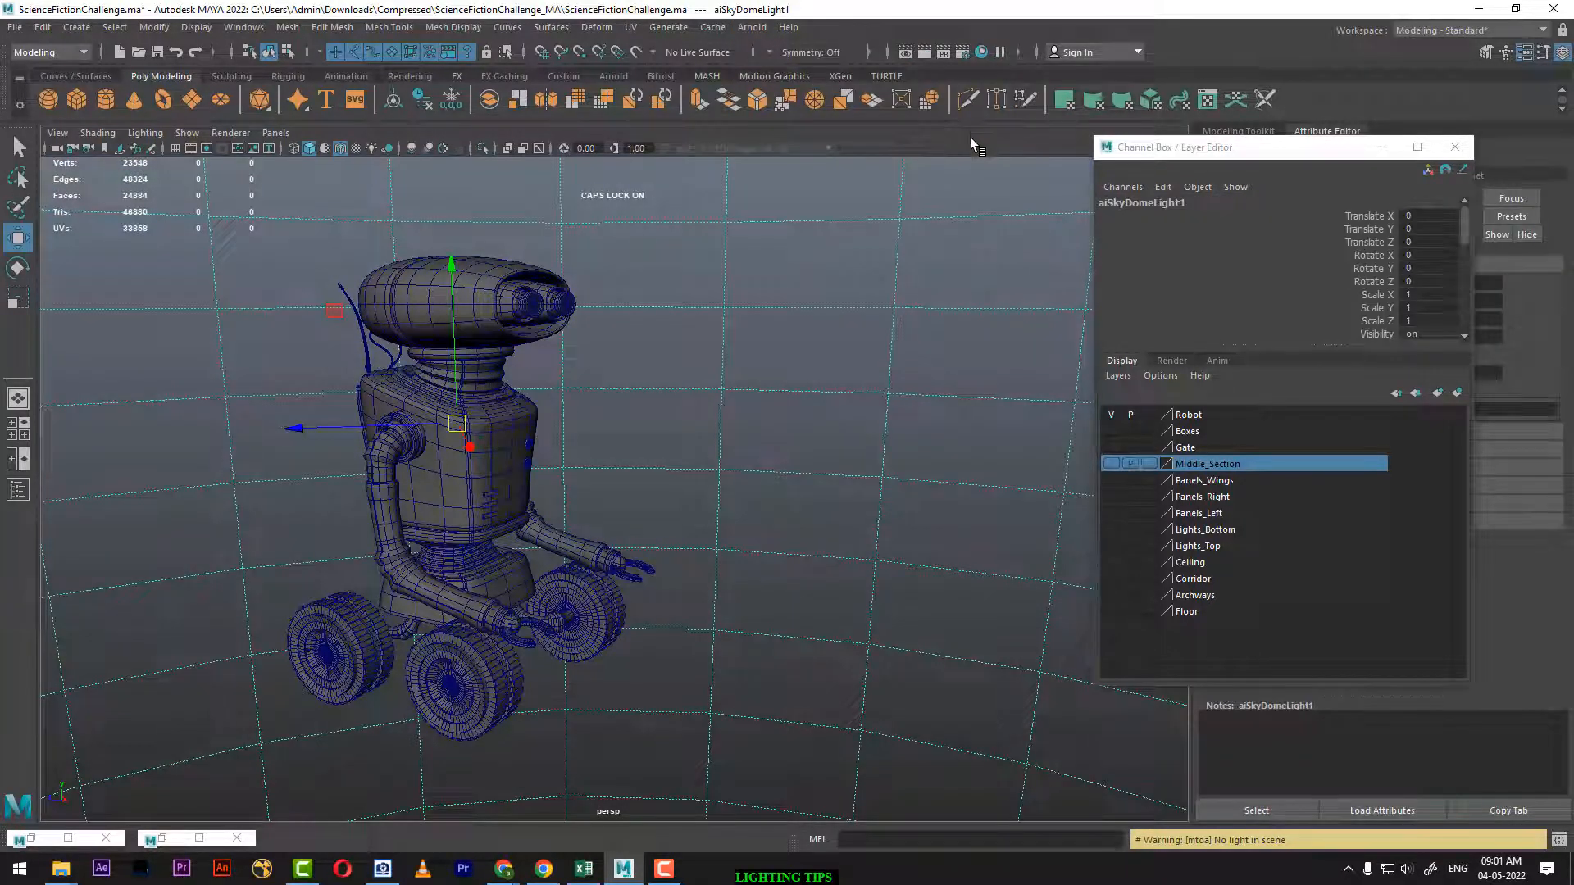
# Frame the robot inside the skydome, render it with Arnold, and close the Render View after checking the lighting
pyautogui.press('f')
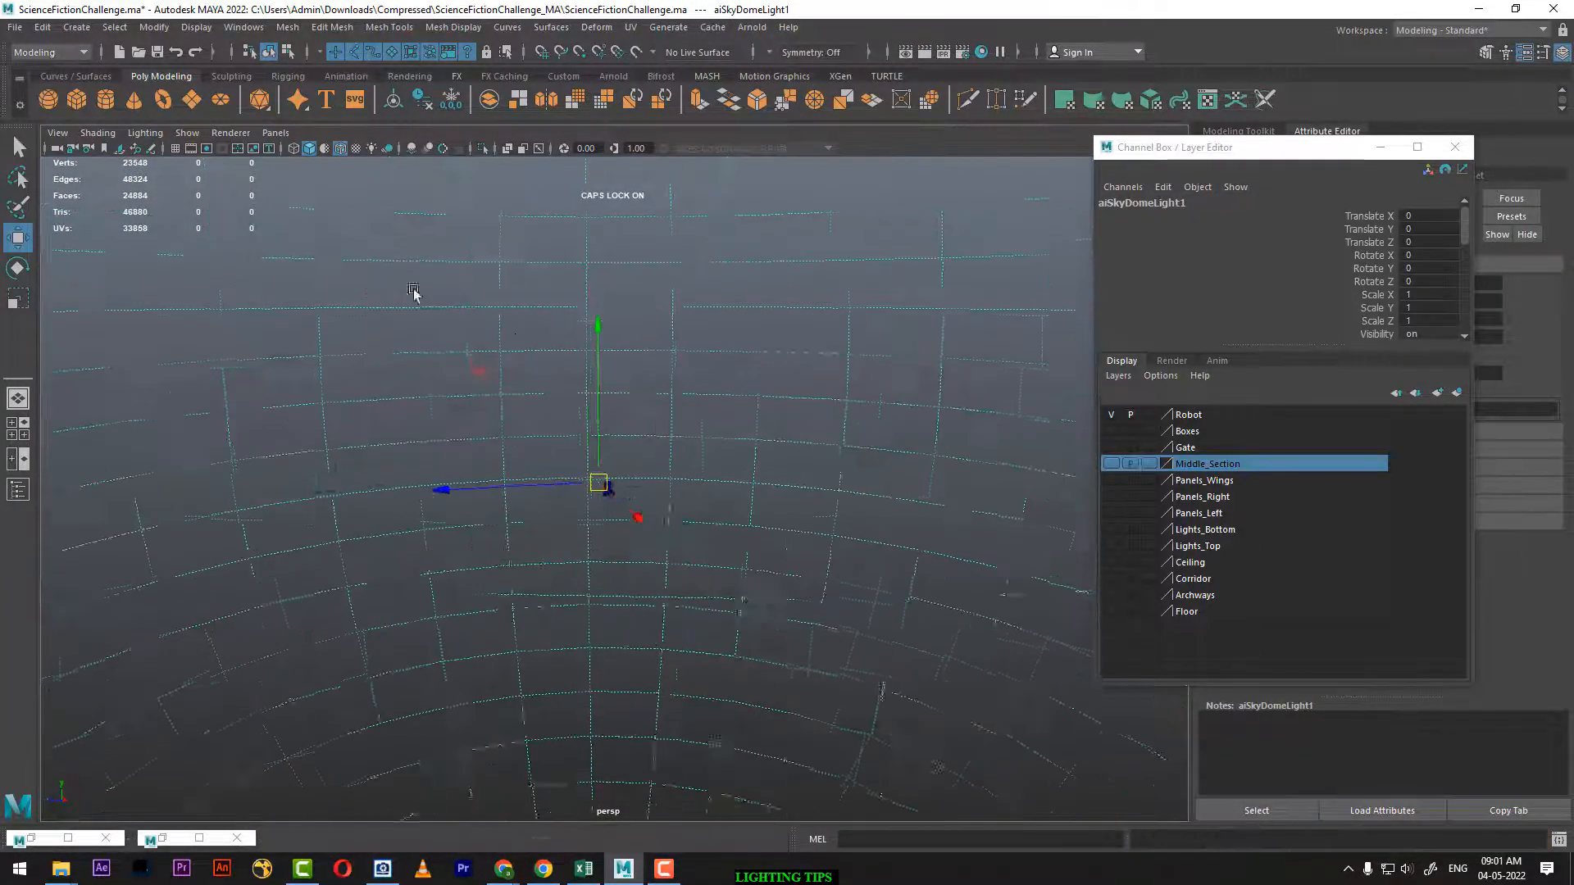
pyautogui.scroll(10, 526, 426)
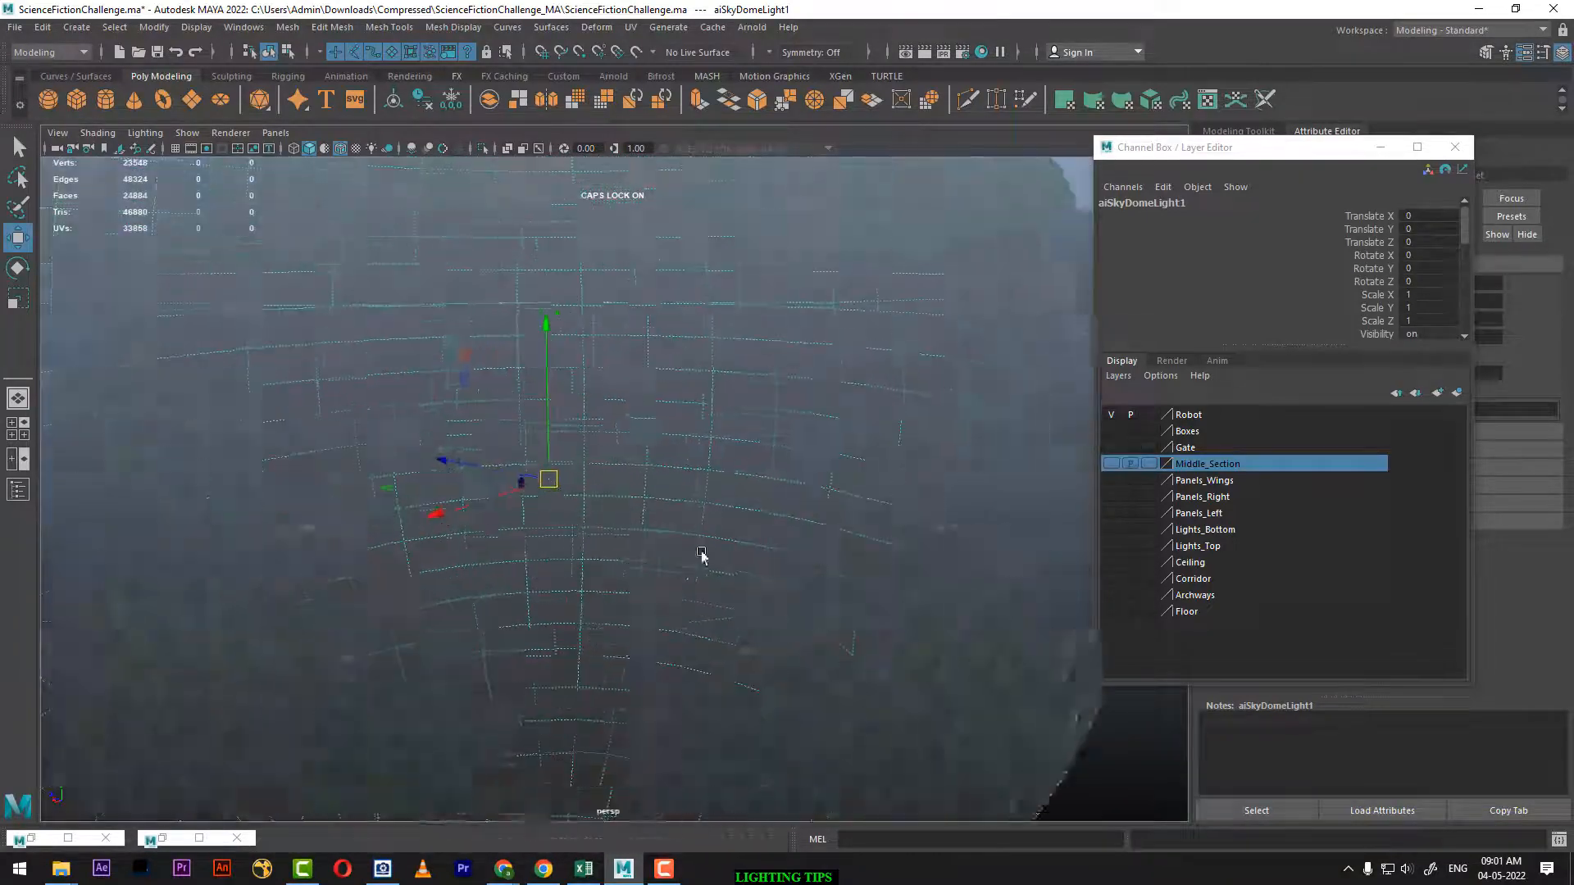
pyautogui.keyDown('alt'); pyautogui.moveTo(587, 536); pyautogui.dragTo(790, 566); pyautogui.keyUp('alt')
pyautogui.keyDown('alt'); pyautogui.moveTo(791, 566); pyautogui.dragTo(681, 605, button='middle'); pyautogui.keyUp('alt')
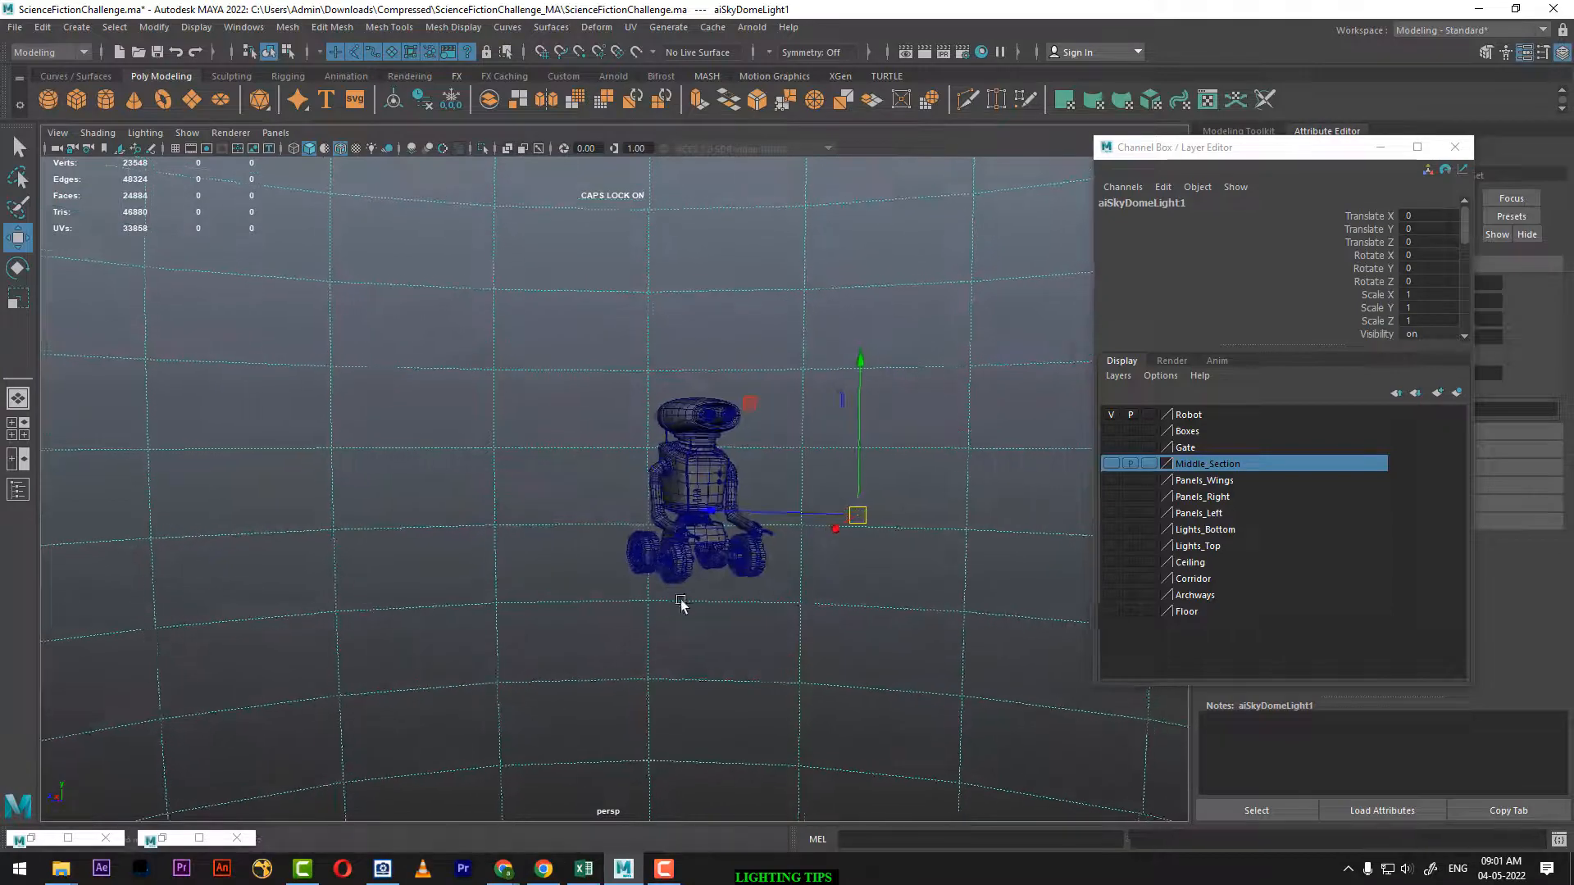
pyautogui.scroll(4, 679, 611)
pyautogui.keyDown('alt'); pyautogui.moveTo(674, 632); pyautogui.dragTo(691, 635); pyautogui.keyUp('alt')
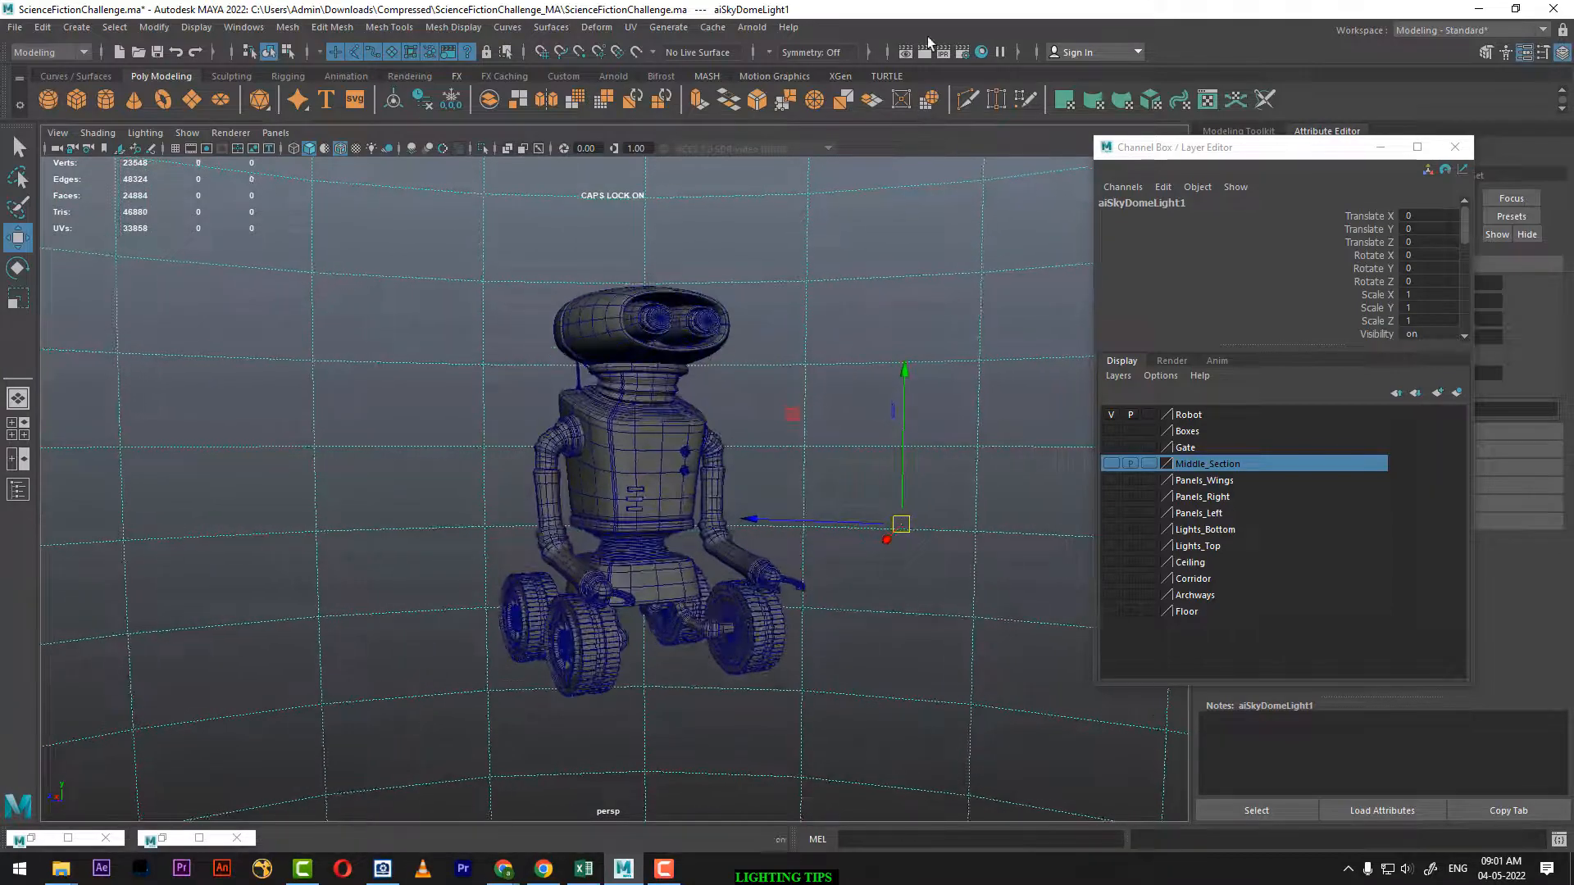
pyautogui.click(925, 52)
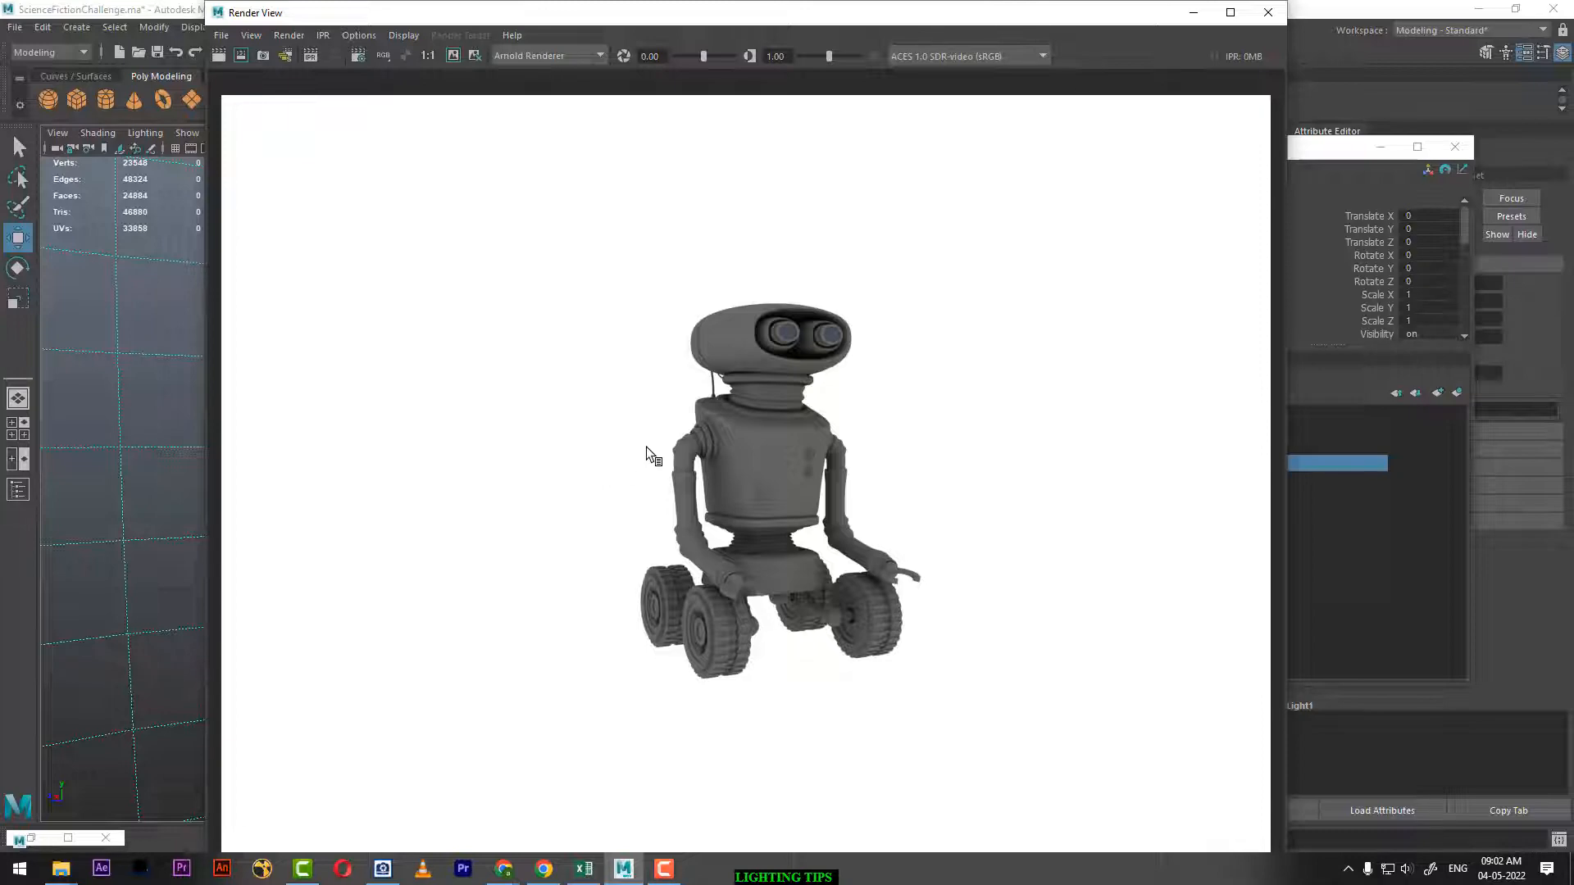
pyautogui.click(1283, 14)
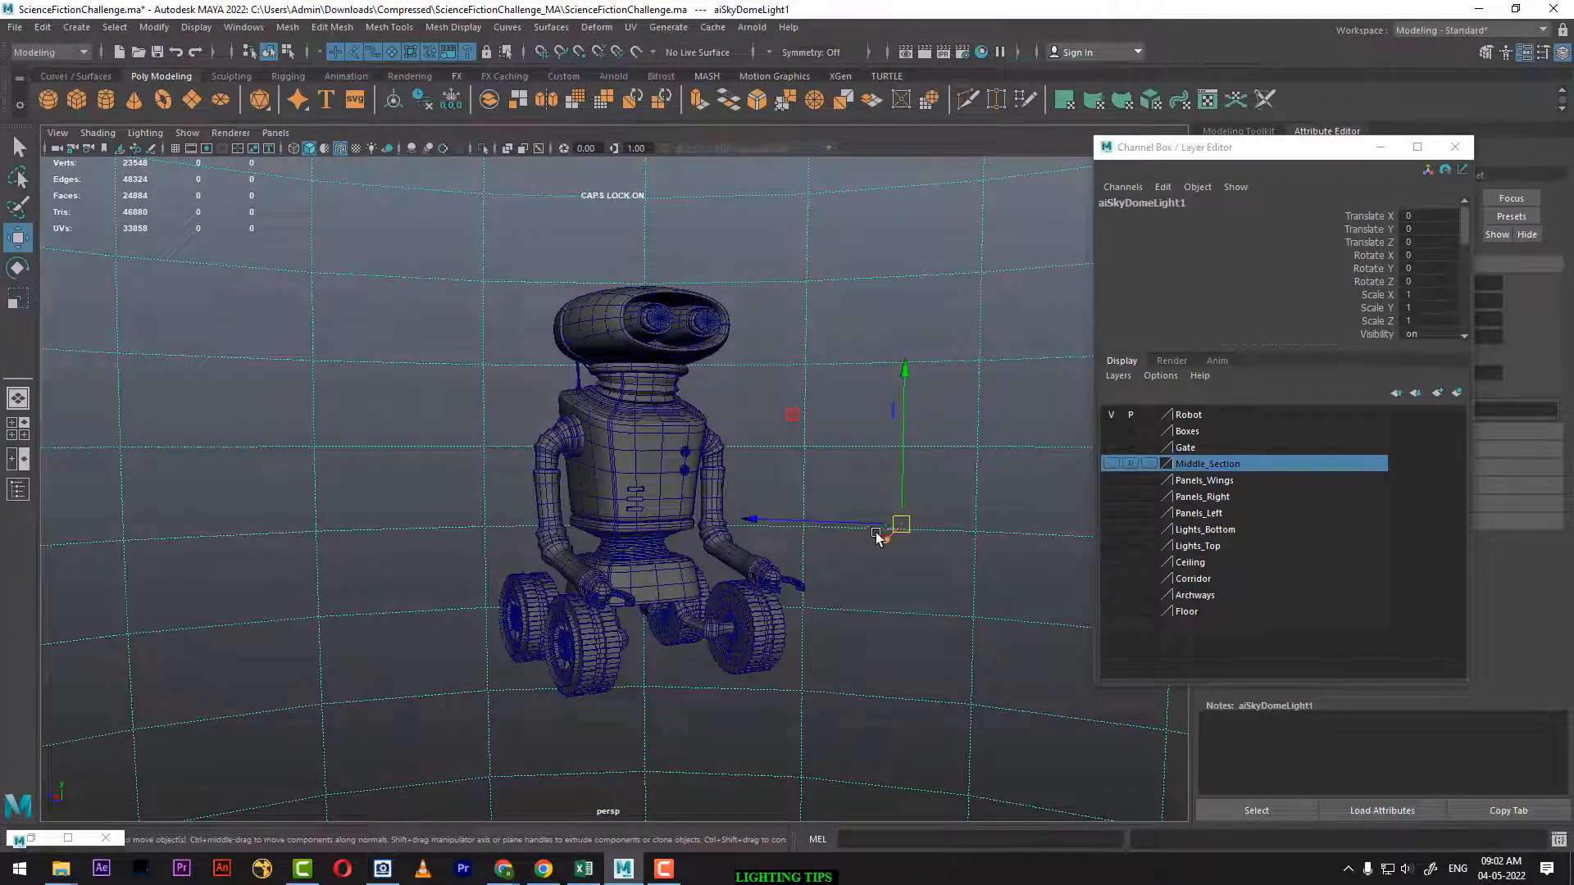
pyautogui.press('f')
pyautogui.keyDown('alt'); pyautogui.moveTo(804, 569); pyautogui.dragTo(907, 570, button='middle'); pyautogui.keyUp('alt')
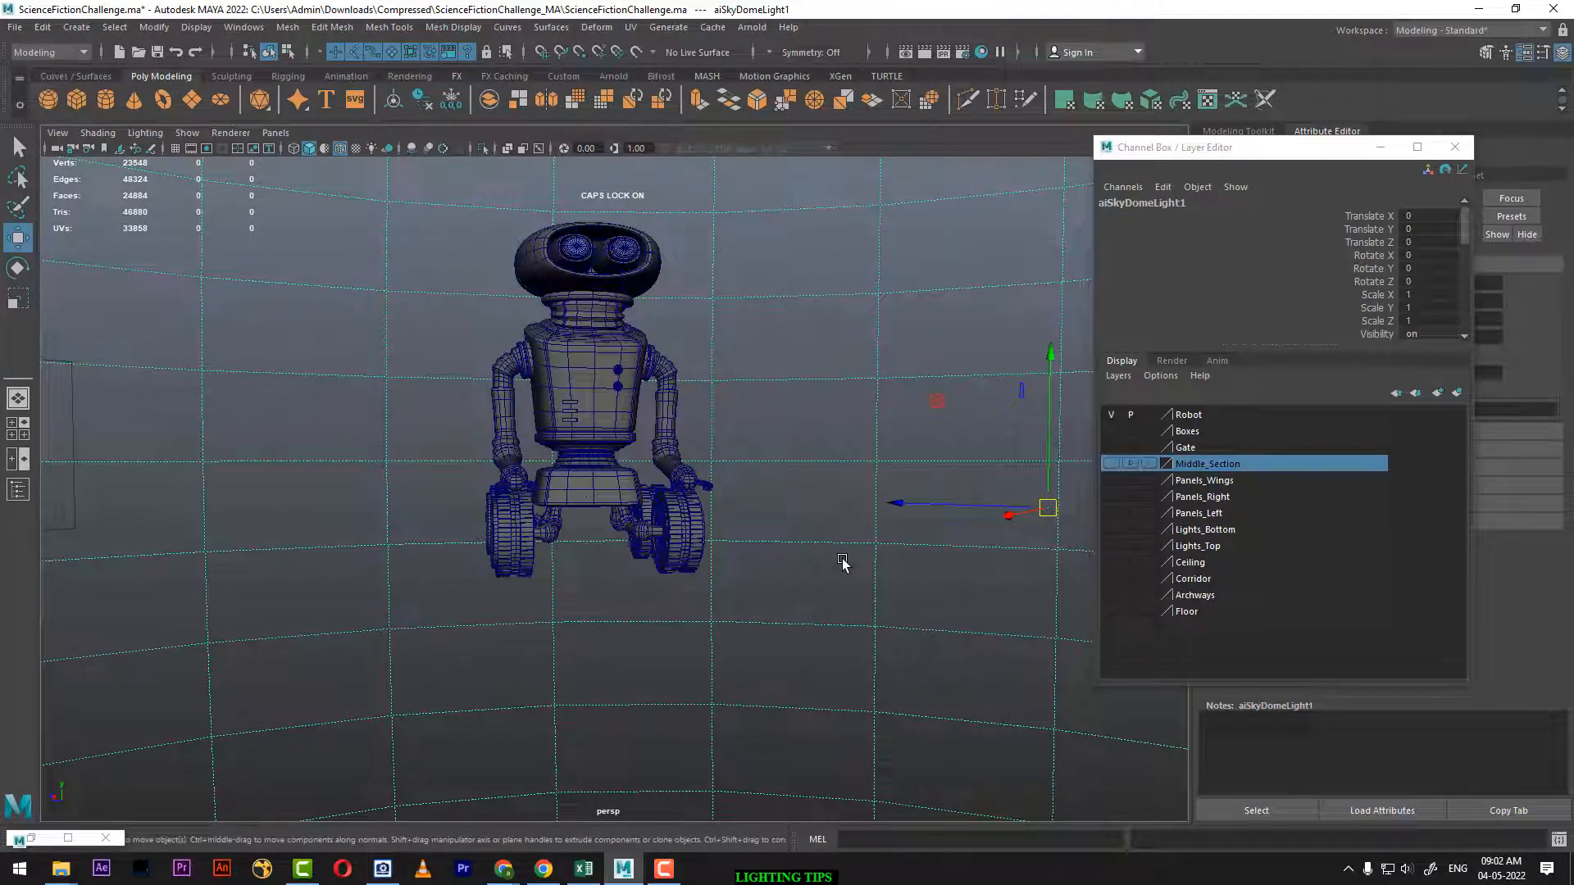
pyautogui.moveTo(845, 285); pyautogui.dragTo(880, 704)
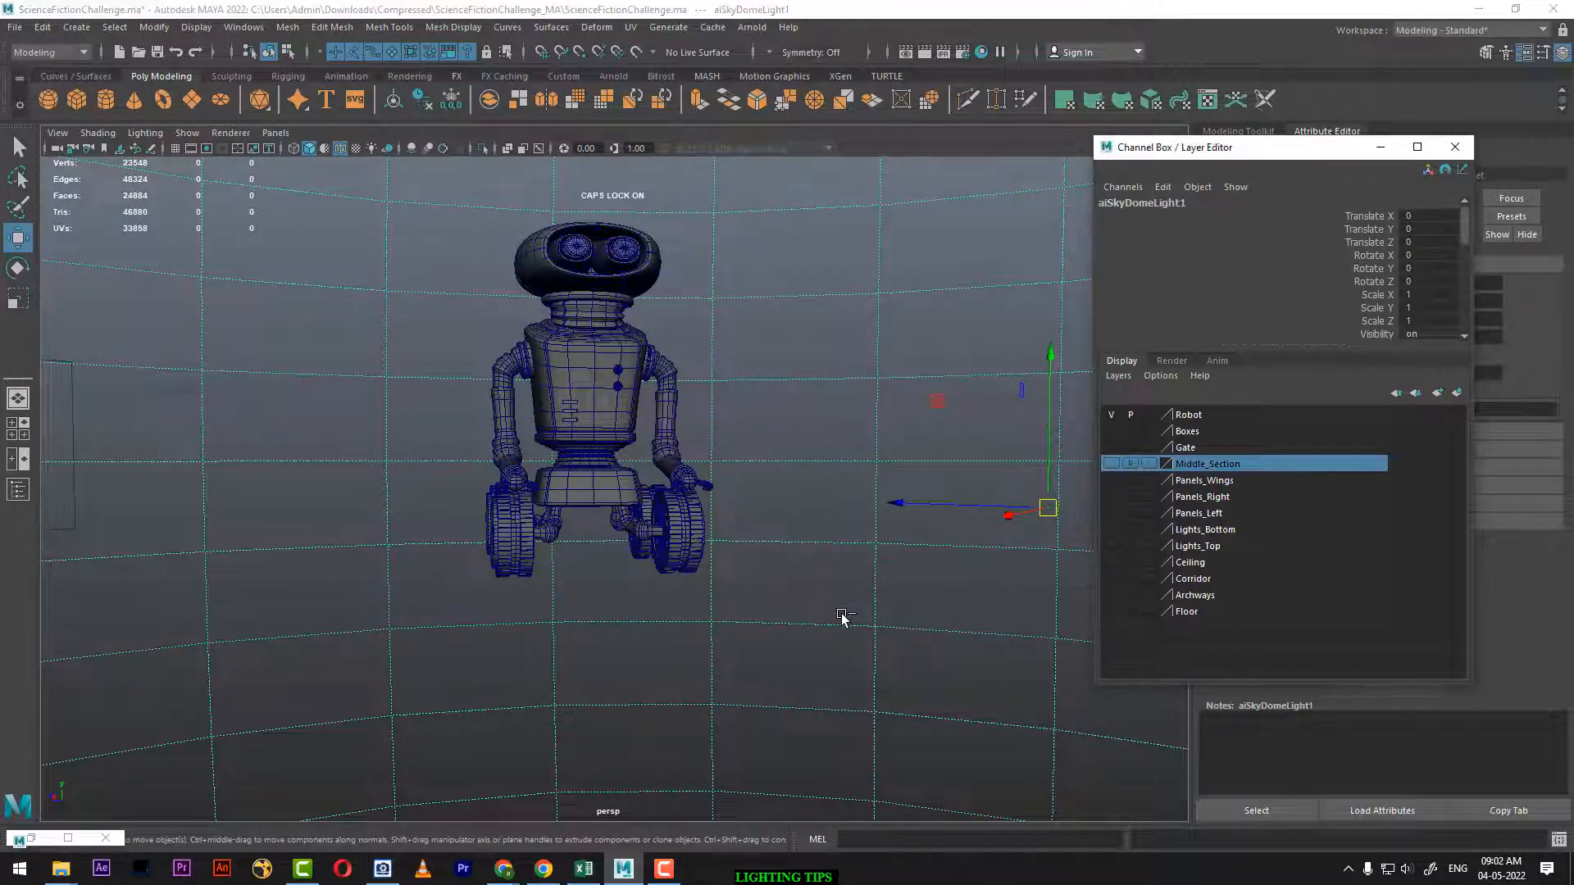
pyautogui.click(1455, 148)
pyautogui.moveTo(881, 310); pyautogui.dragTo(955, 621)
pyautogui.scroll(-4, 920, 548)
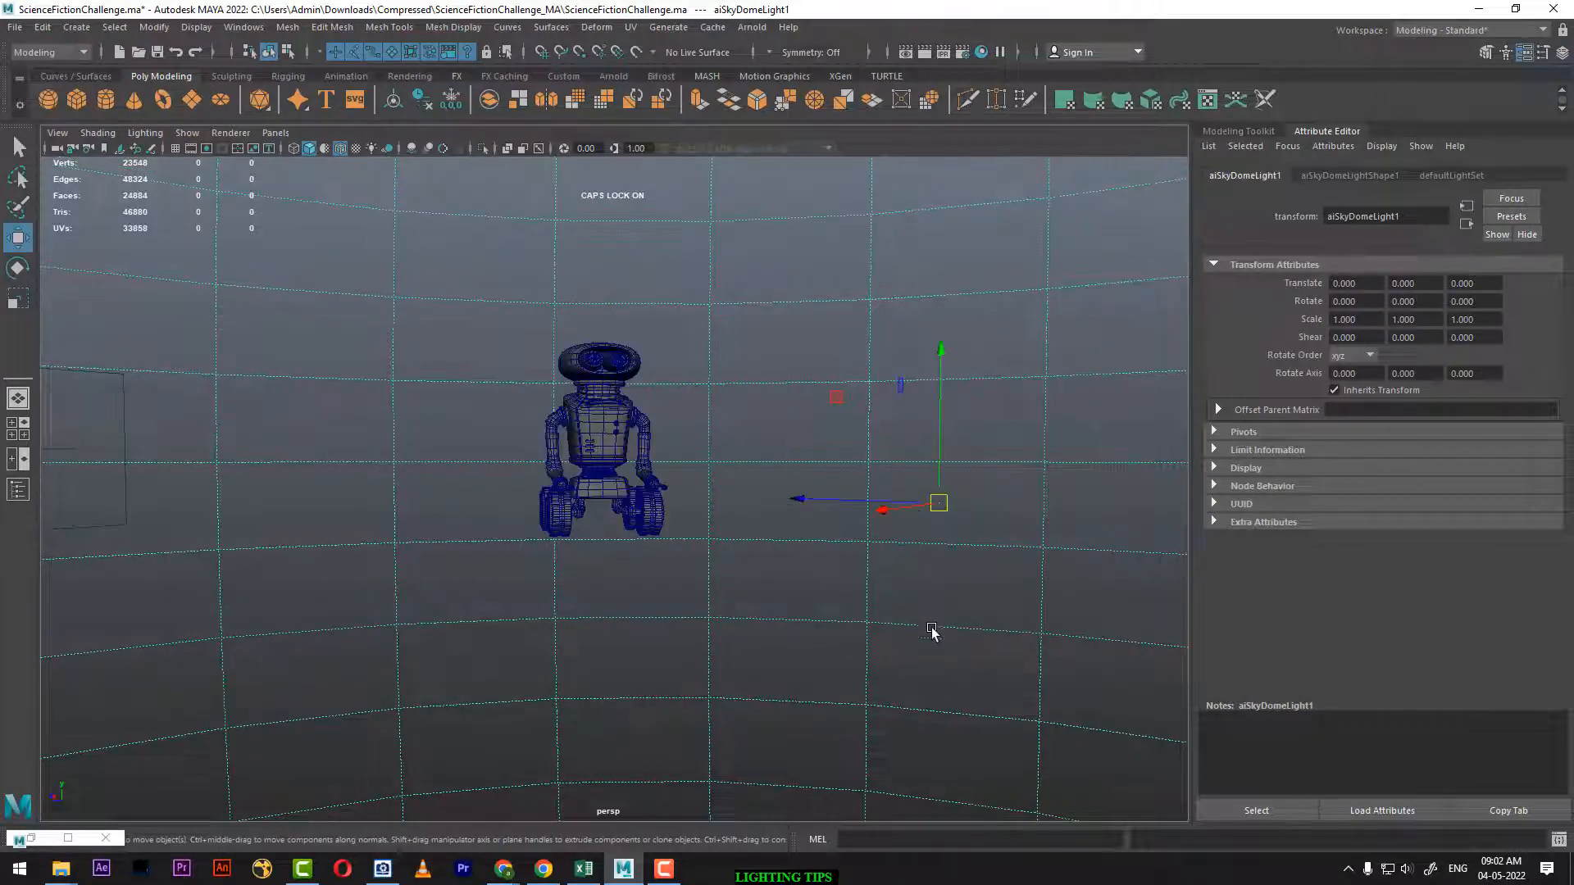
pyautogui.hotkey('ctrl', 'a')
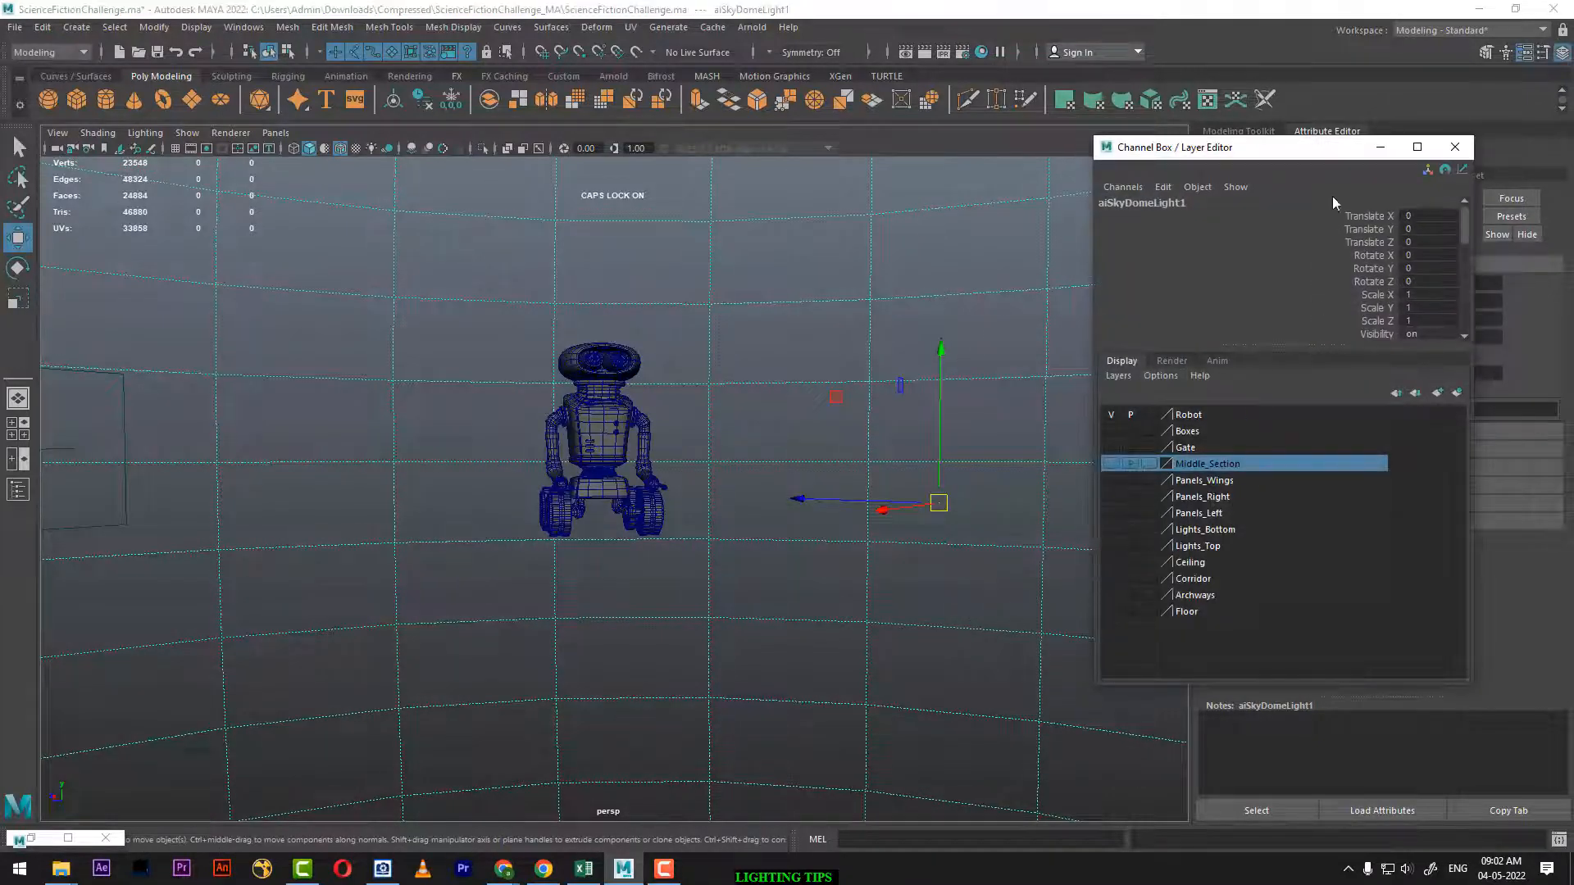
pyautogui.click(1455, 148)
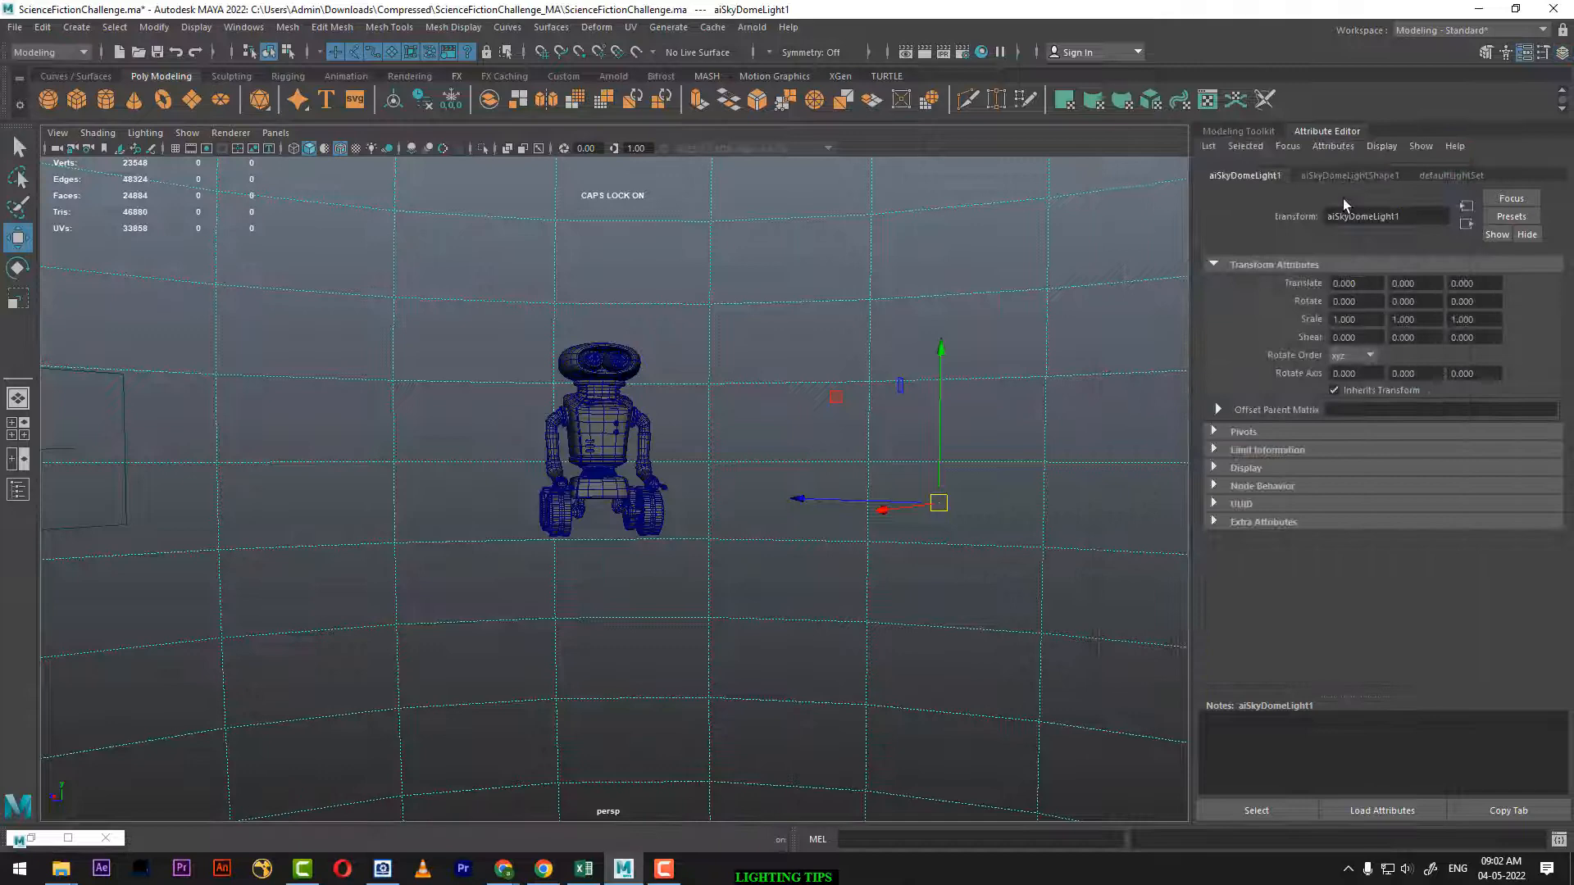
pyautogui.click(1235, 129)
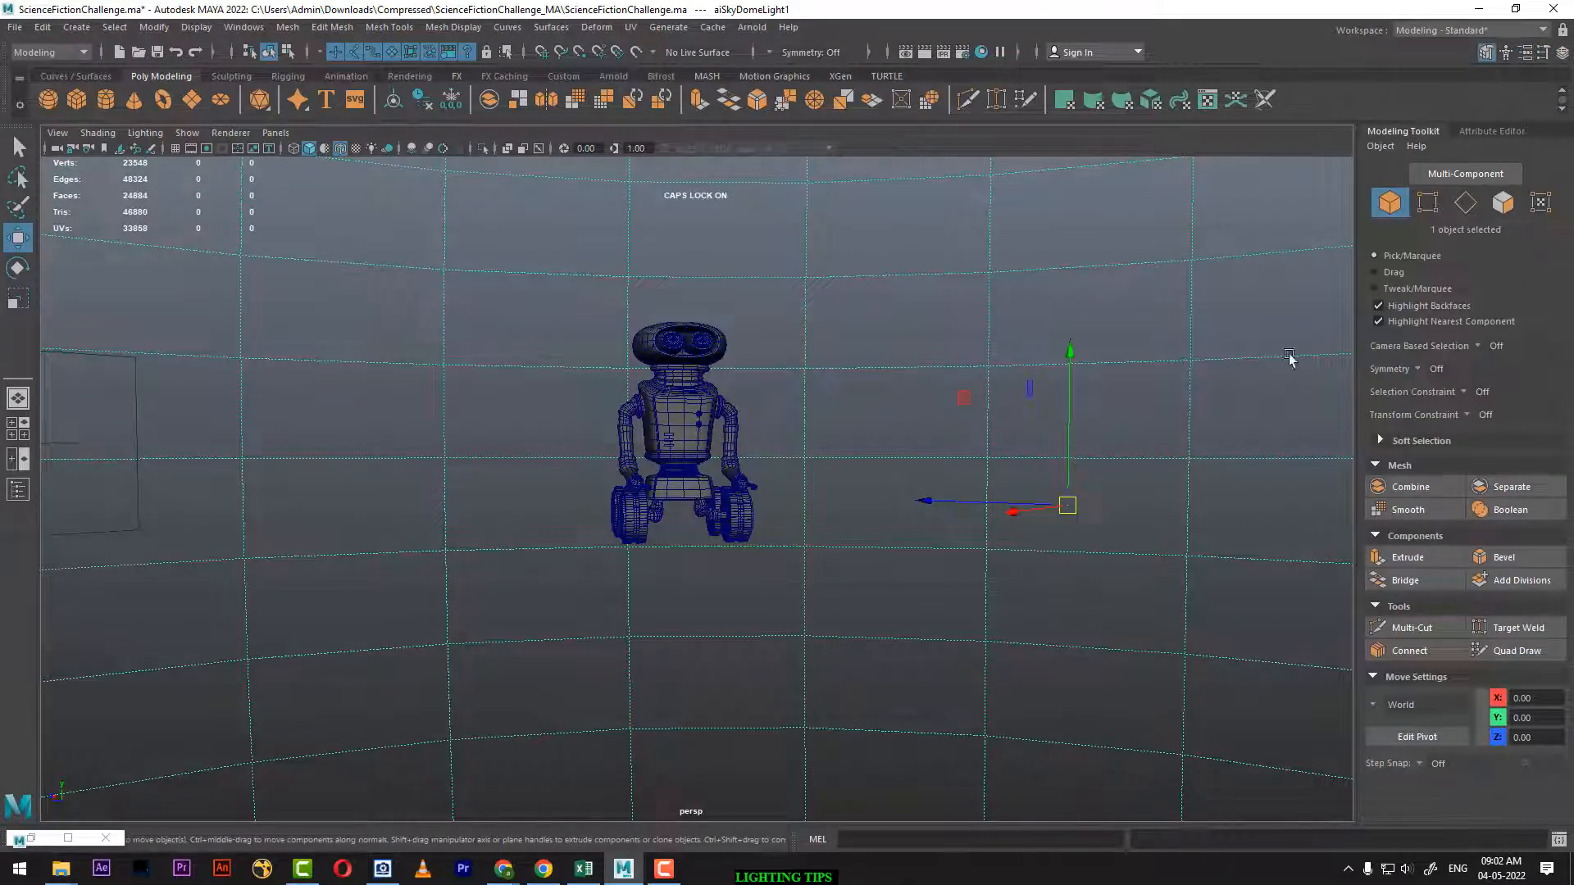
pyautogui.click(1562, 51)
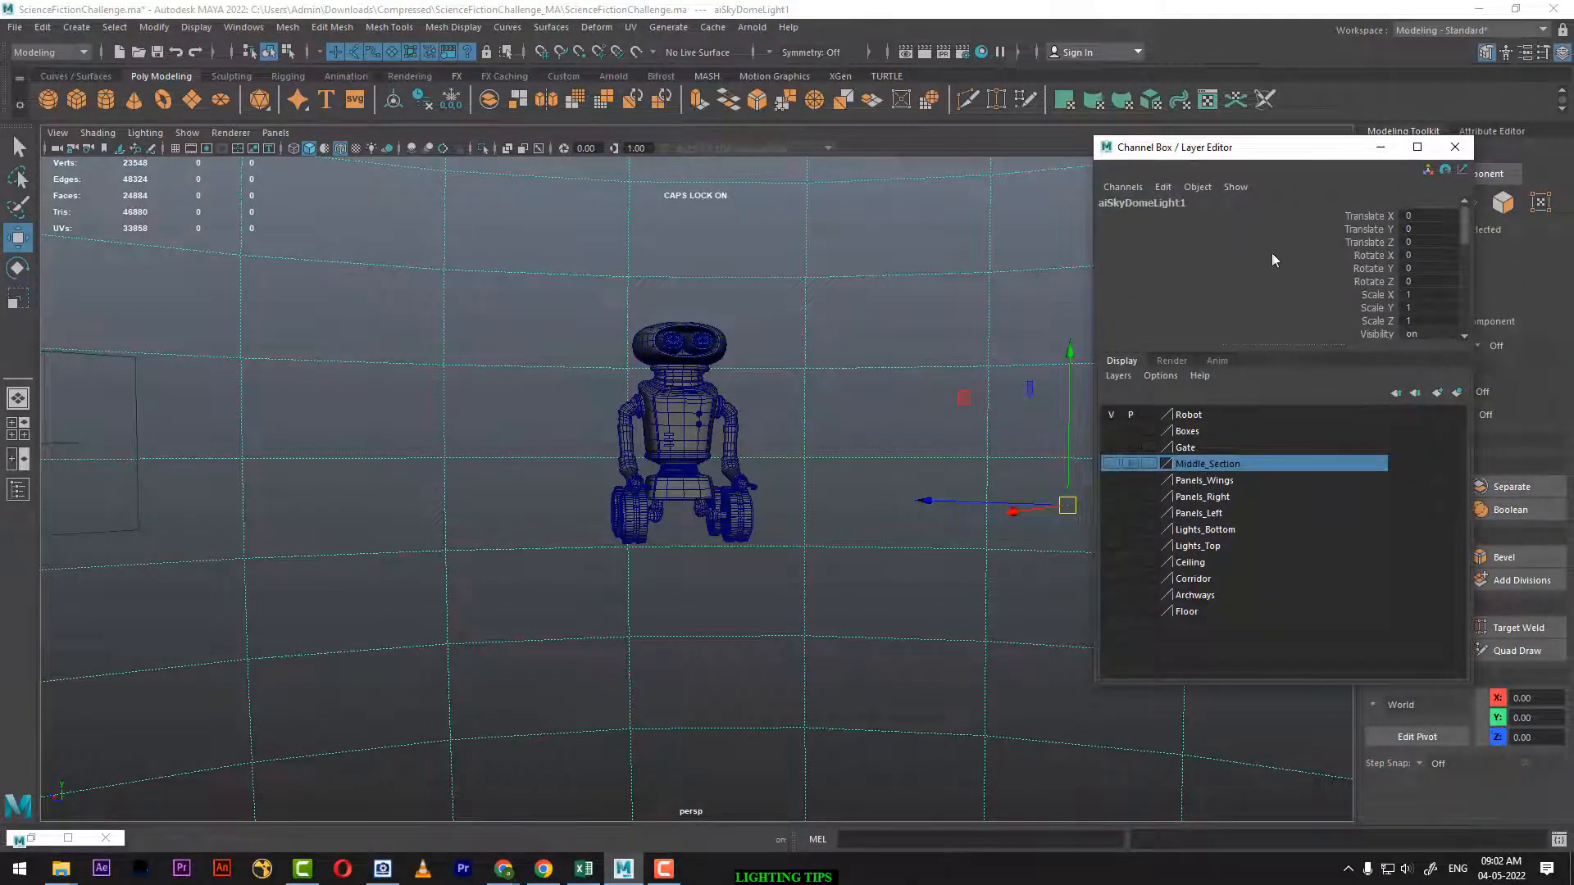
# Display the skydome light's shape attributes and move the floating layer window clear of them
pyautogui.moveTo(1318, 150); pyautogui.dragTo(1168, 320)
pyautogui.click(1483, 131)
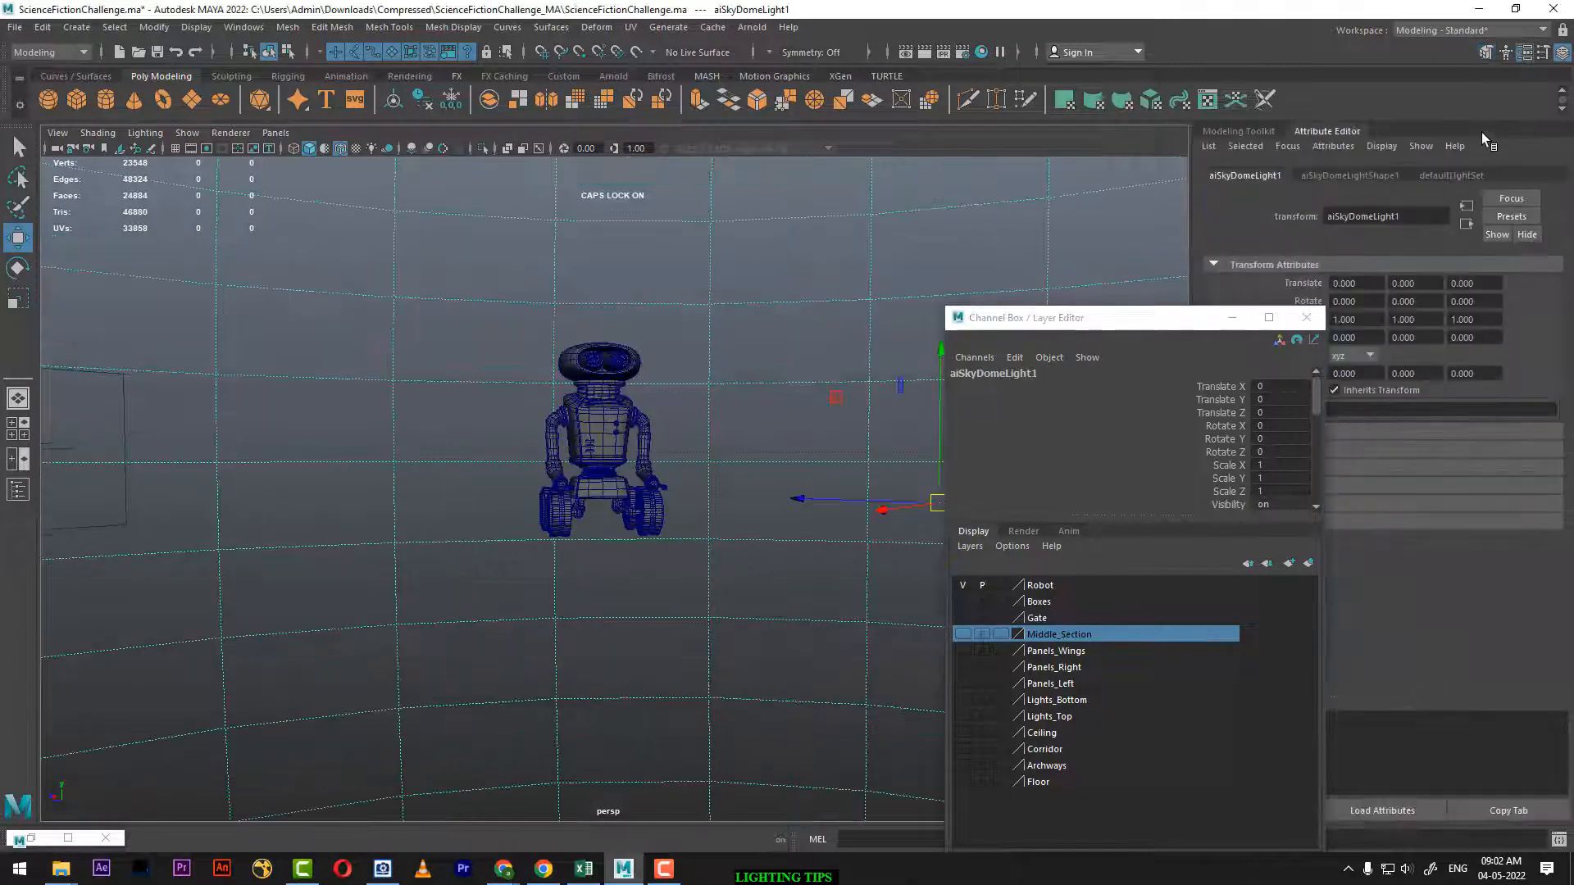
pyautogui.click(1344, 174)
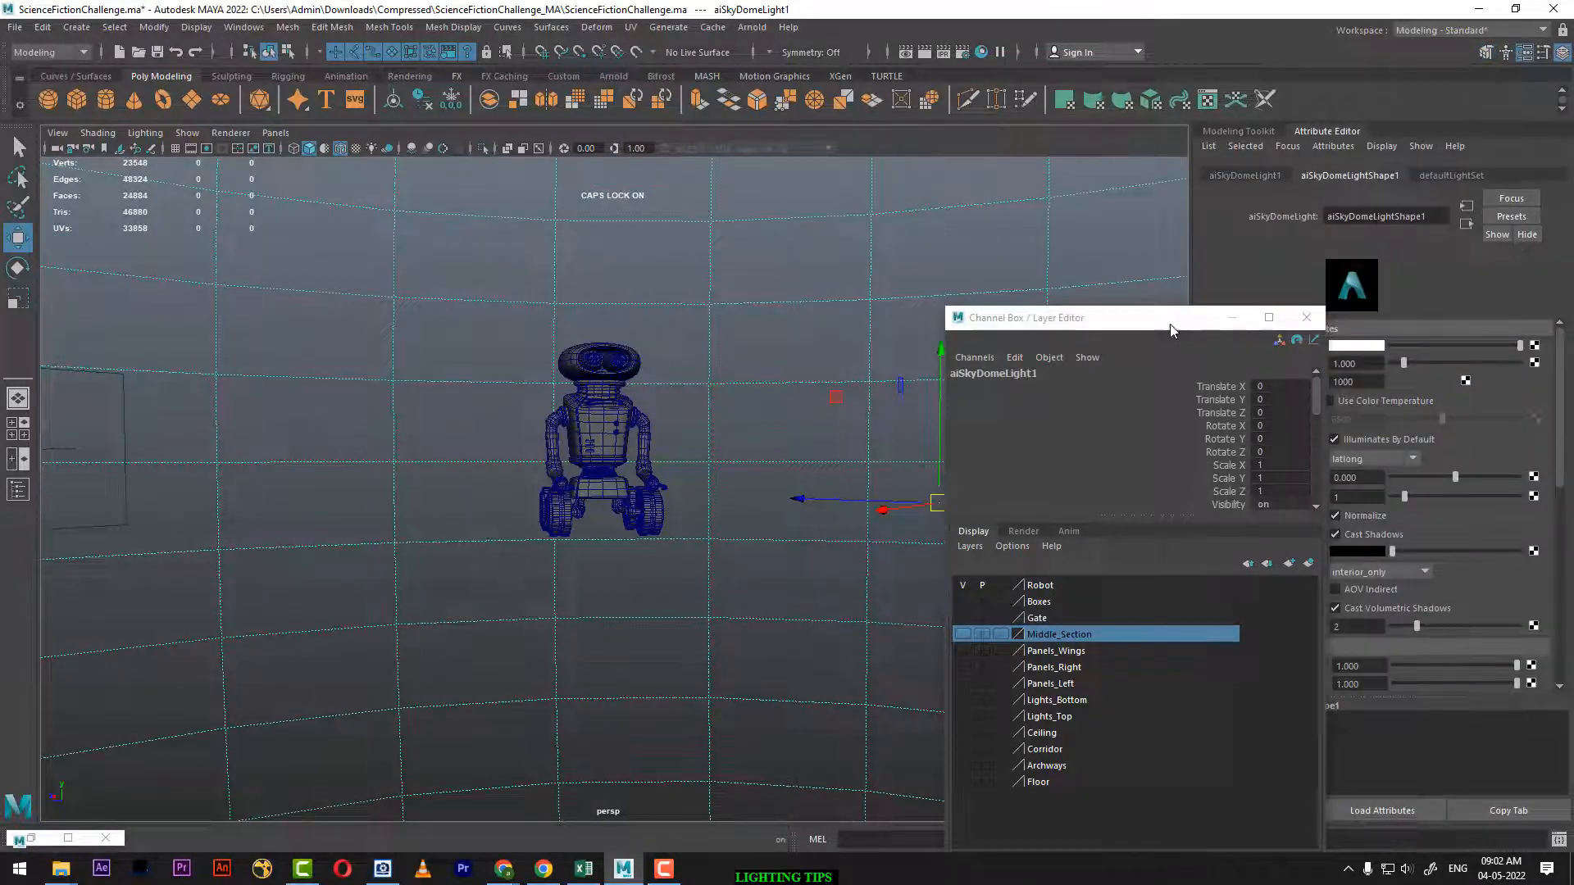
pyautogui.moveTo(1169, 323); pyautogui.dragTo(1193, 594)
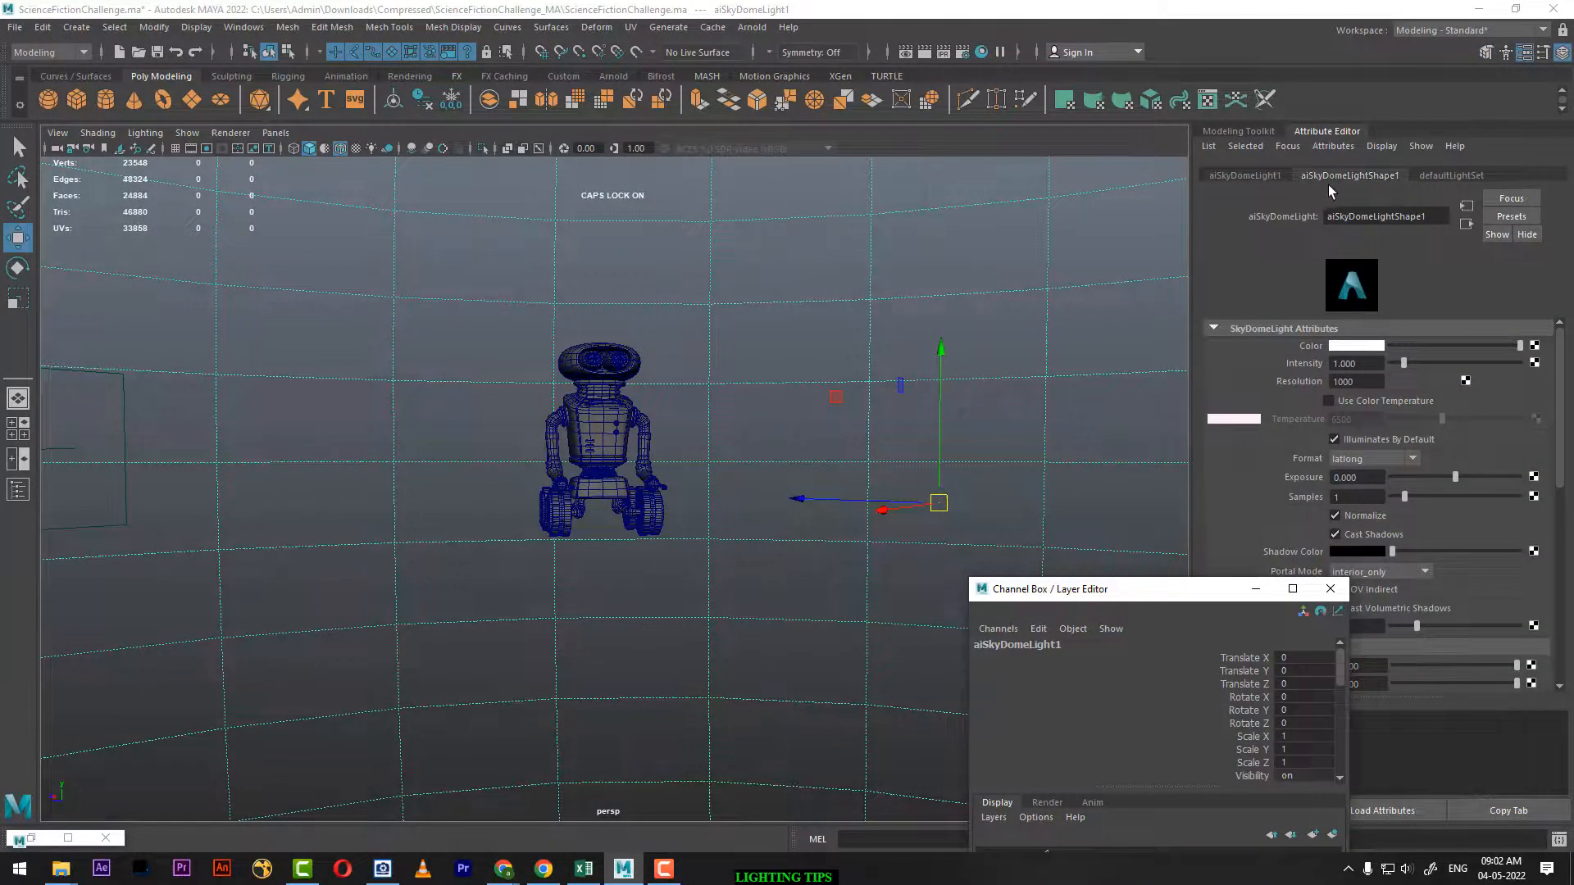
# Change the skydome light's color to a light blue with a hue of about 200.76 and reduced saturation
pyautogui.click(1368, 346)
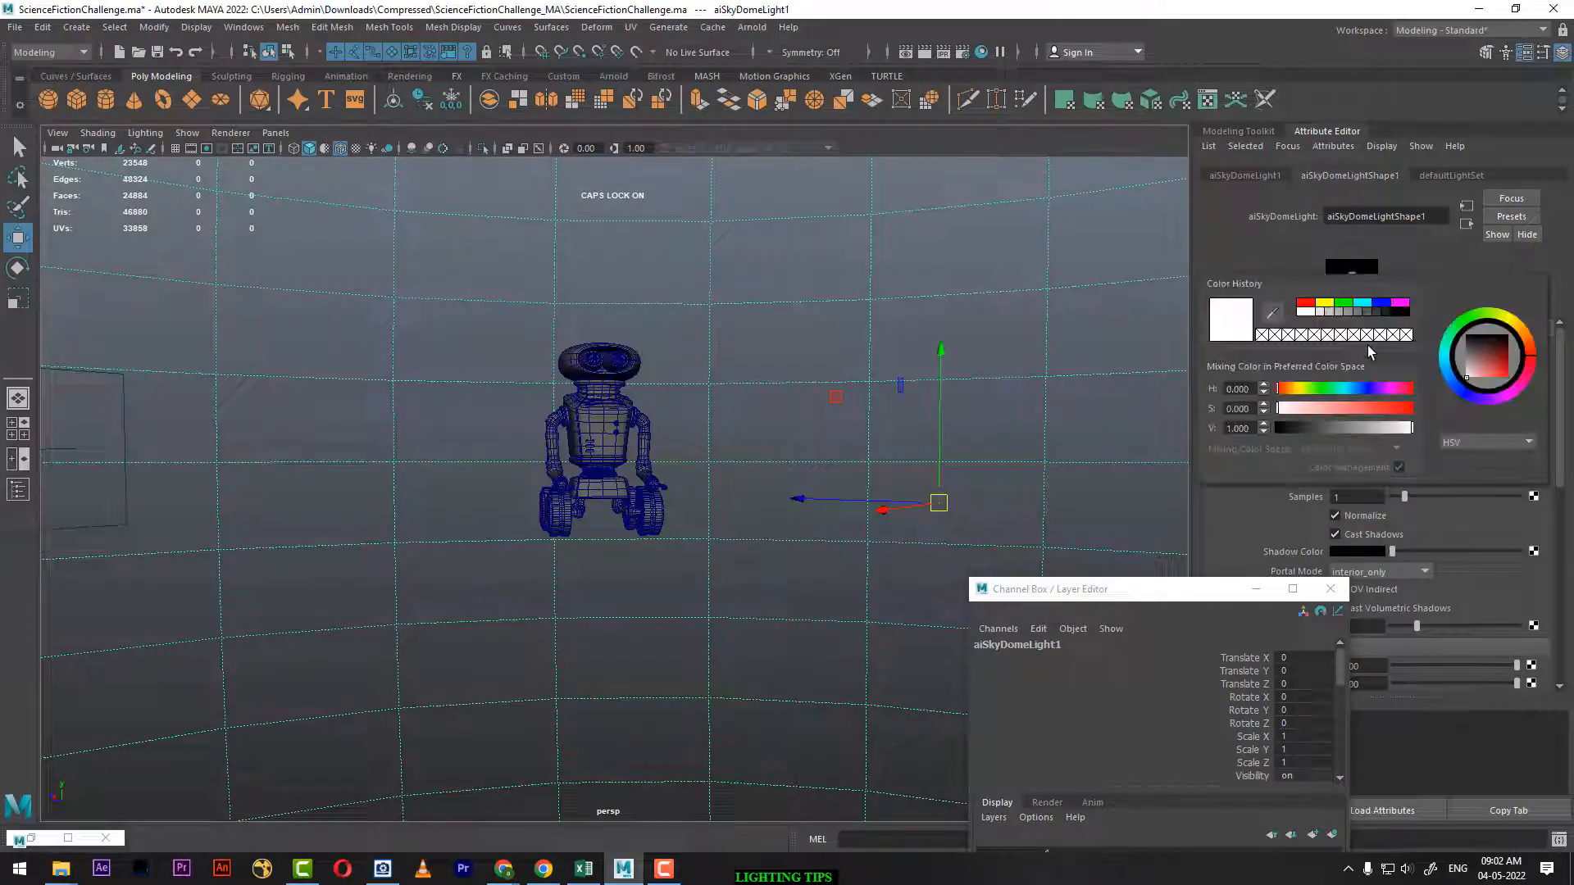
pyautogui.click(1368, 310)
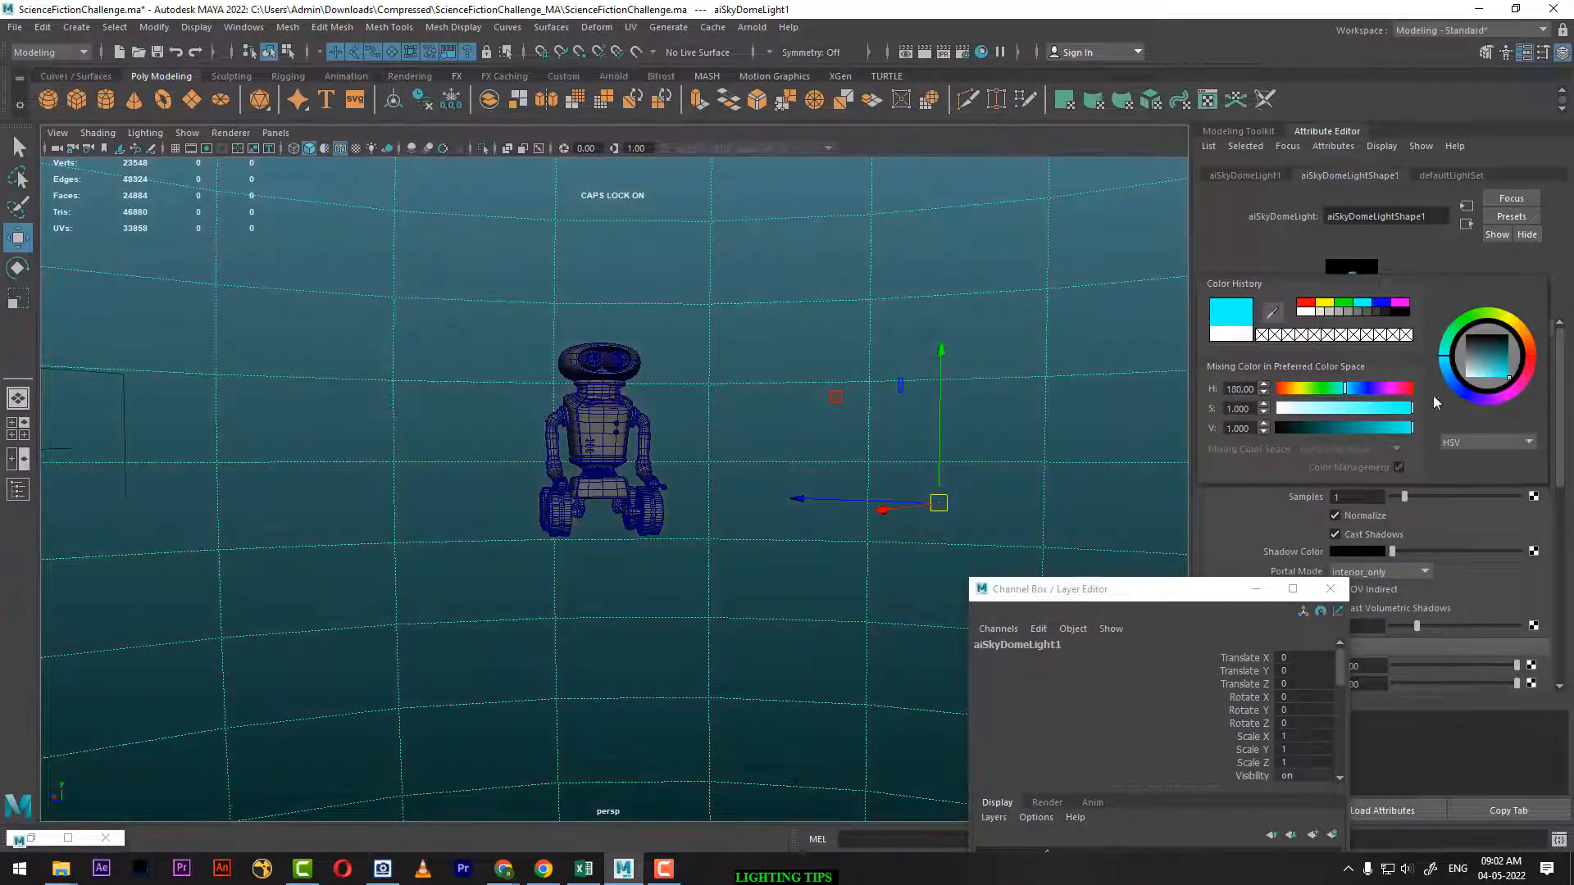
pyautogui.click(1351, 390)
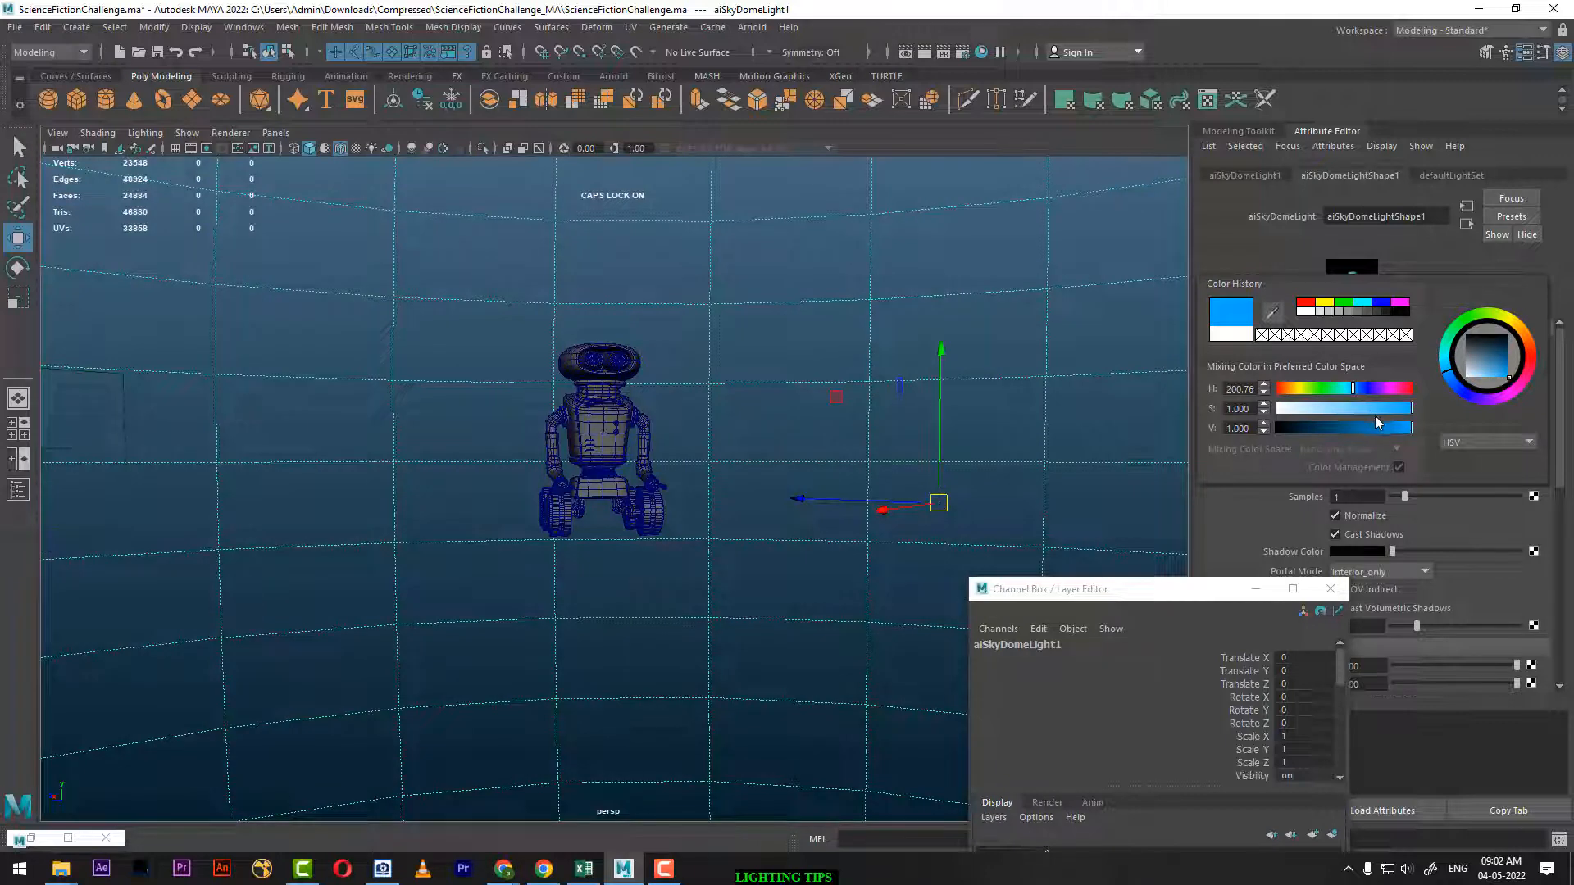
pyautogui.moveTo(1407, 419); pyautogui.dragTo(1340, 411)
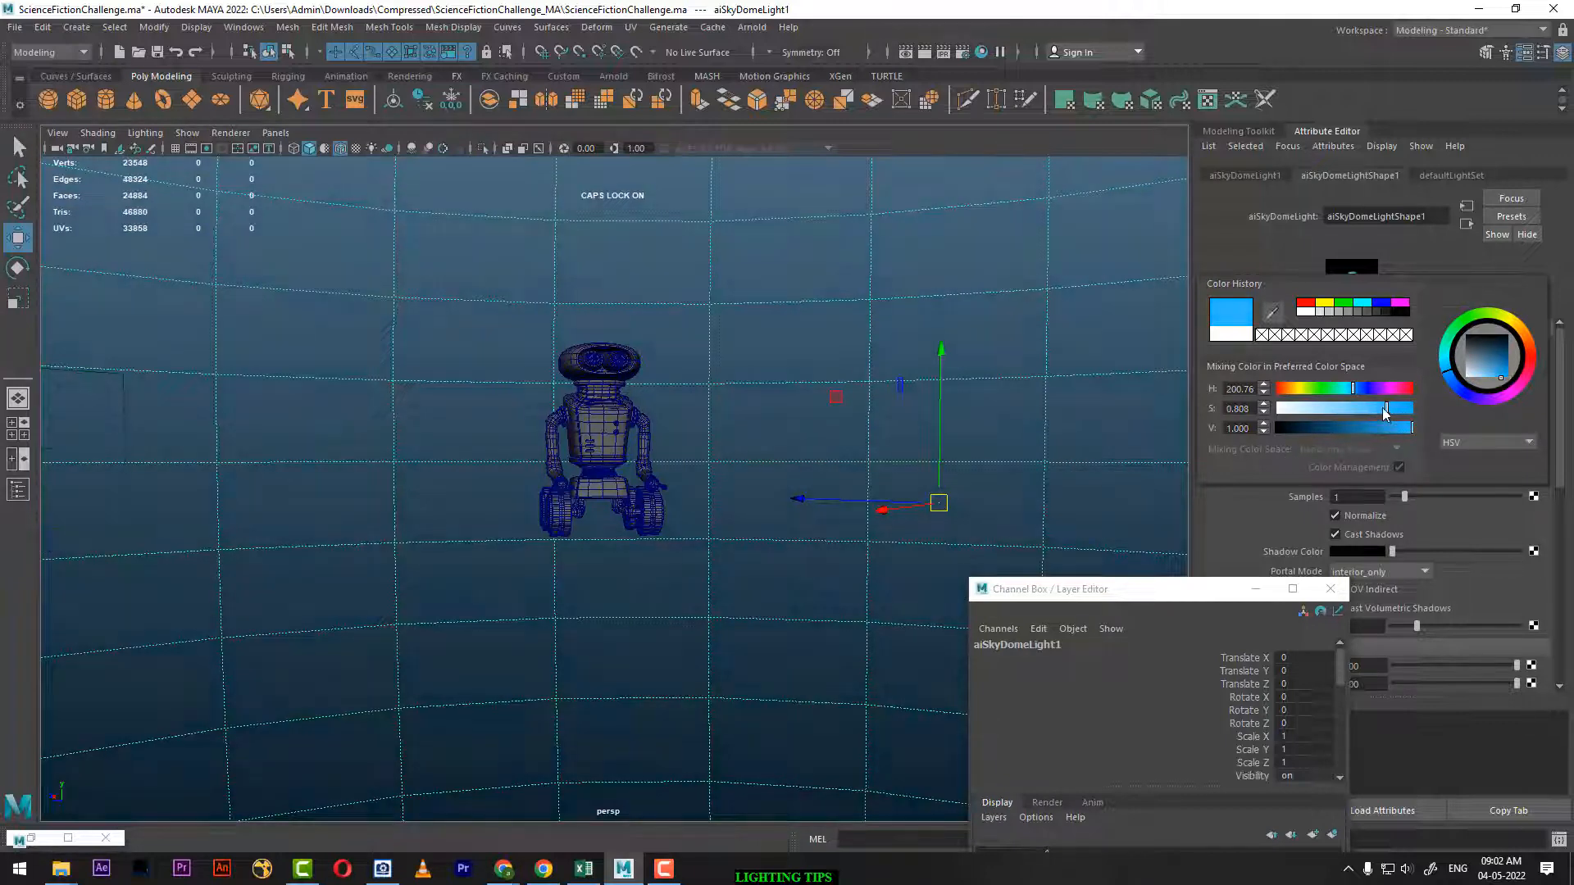
# Keep the previous image in the Render View and render the robot again with the blue skydome light
pyautogui.click(906, 51)
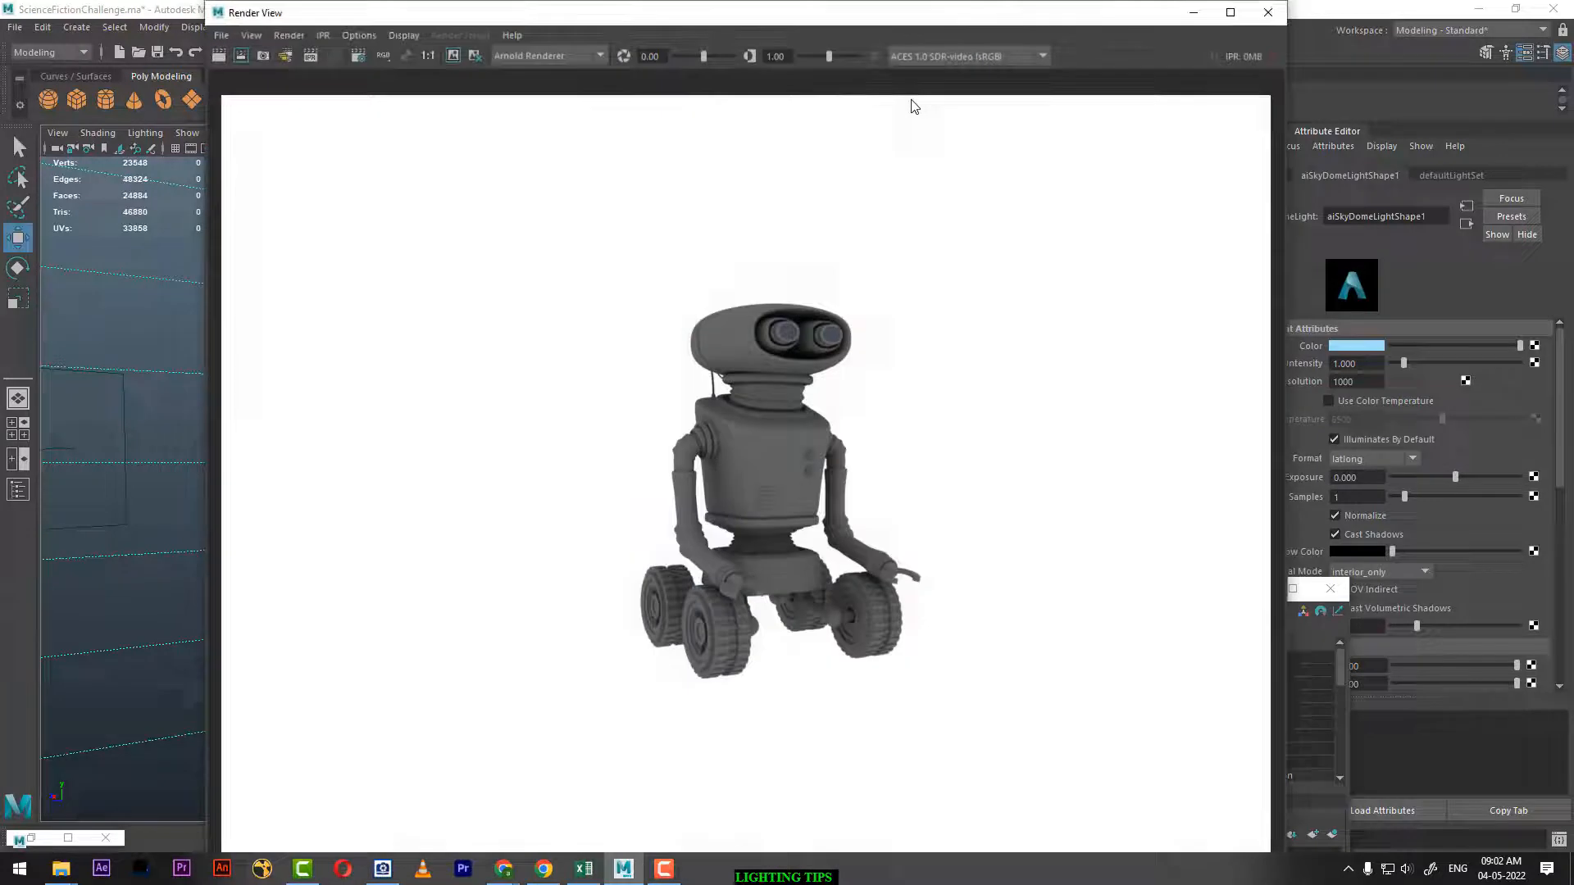
pyautogui.click(455, 56)
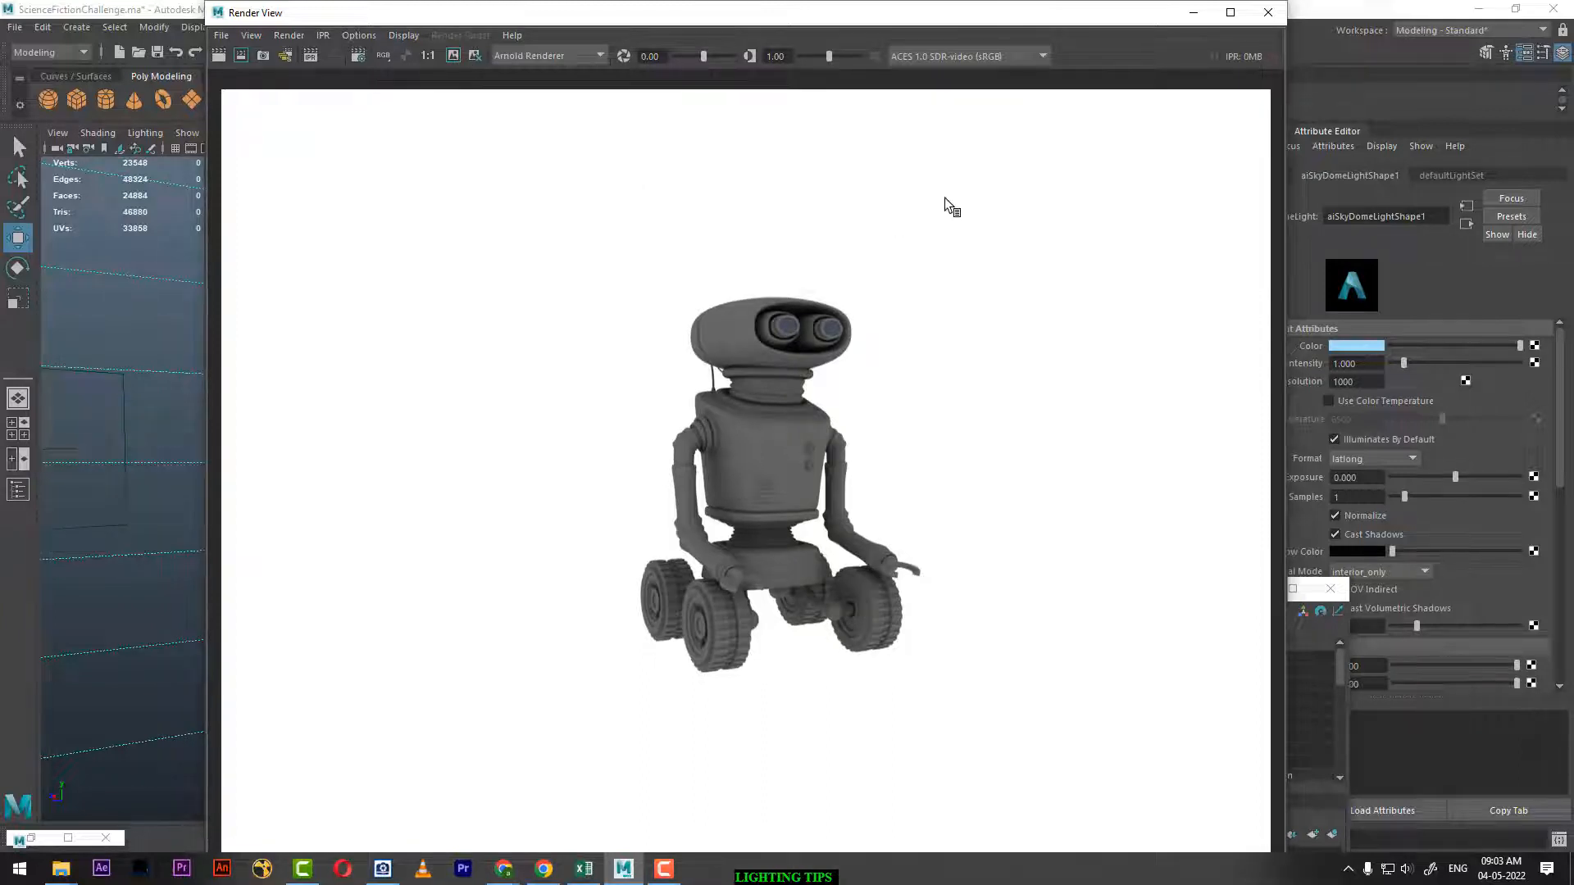
pyautogui.click(216, 56)
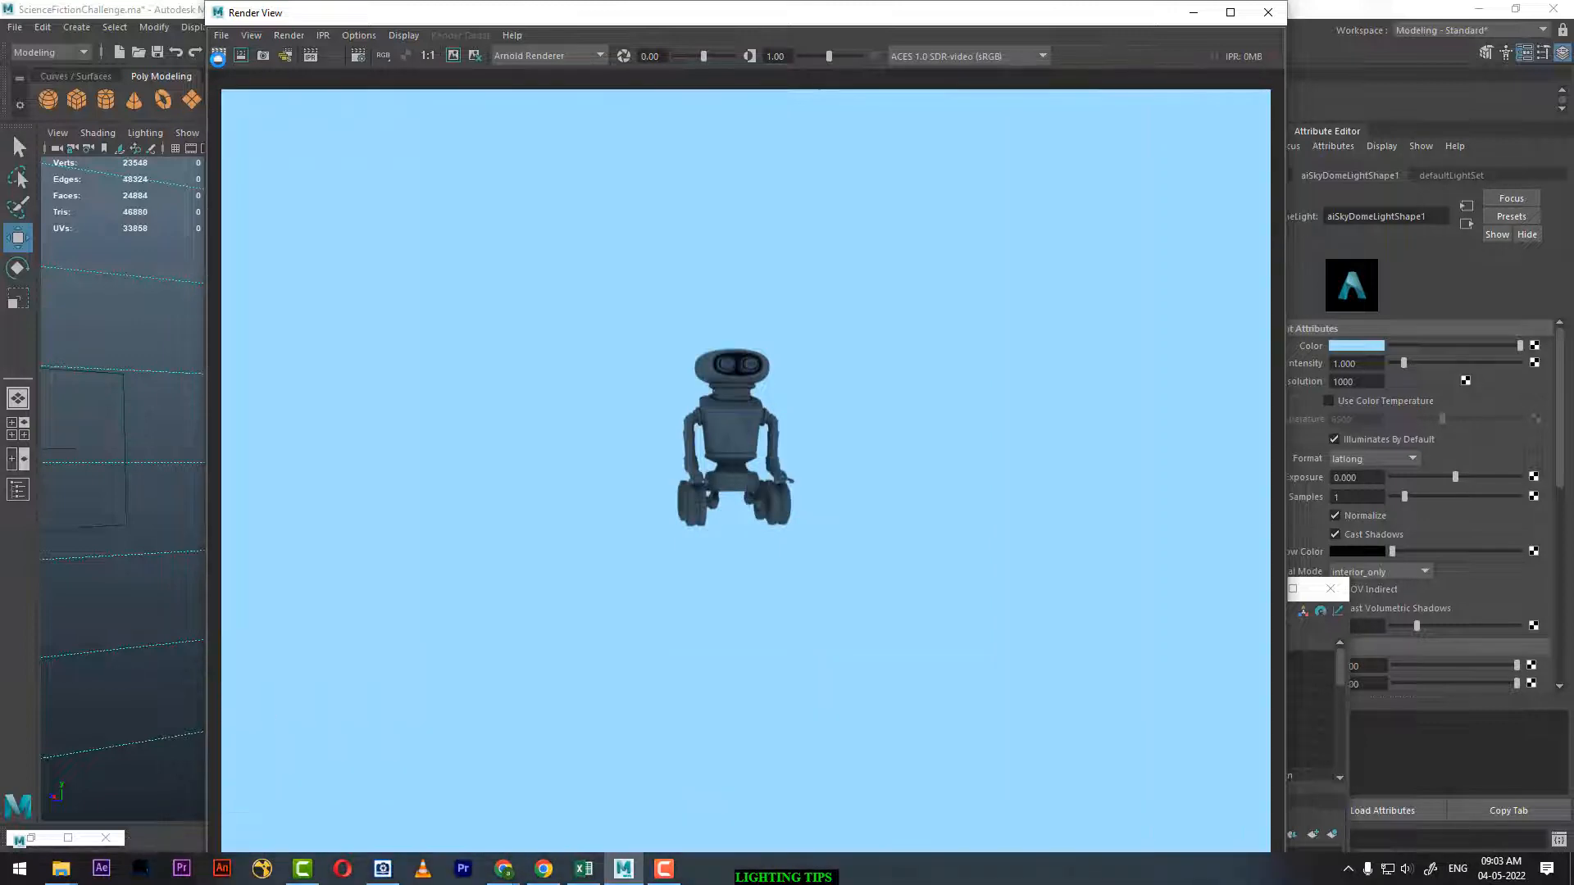
# Maximize the Render View, compare the kept render with the blue one, zoom in on the robot, and close the Render View
pyautogui.click(1230, 12)
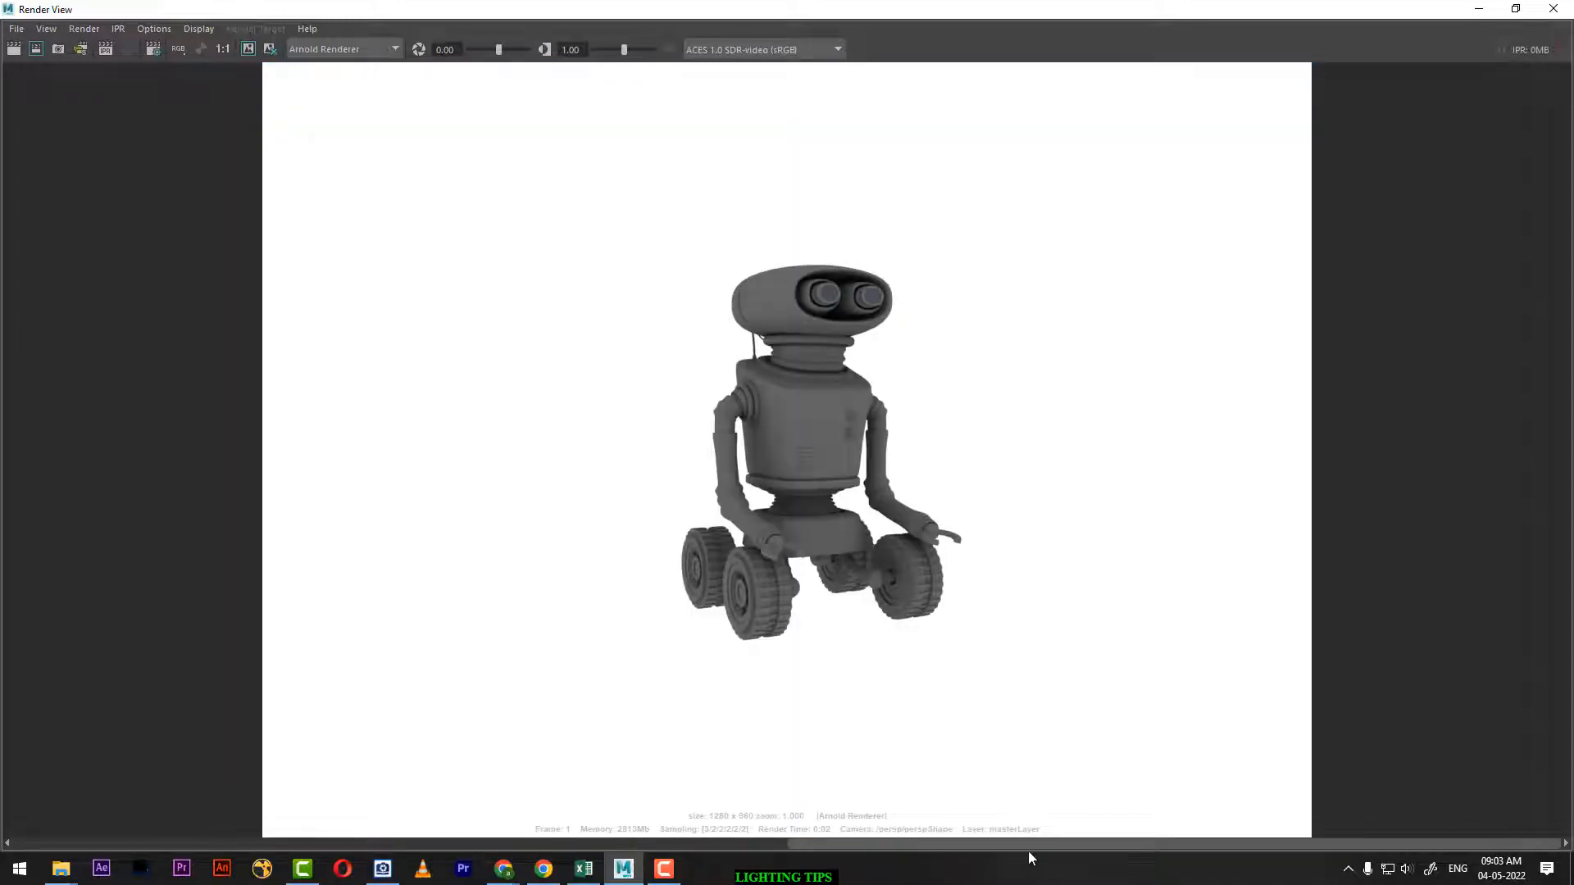
pyautogui.moveTo(1029, 853); pyautogui.dragTo(764, 869)
pyautogui.moveTo(992, 848); pyautogui.dragTo(145, 843)
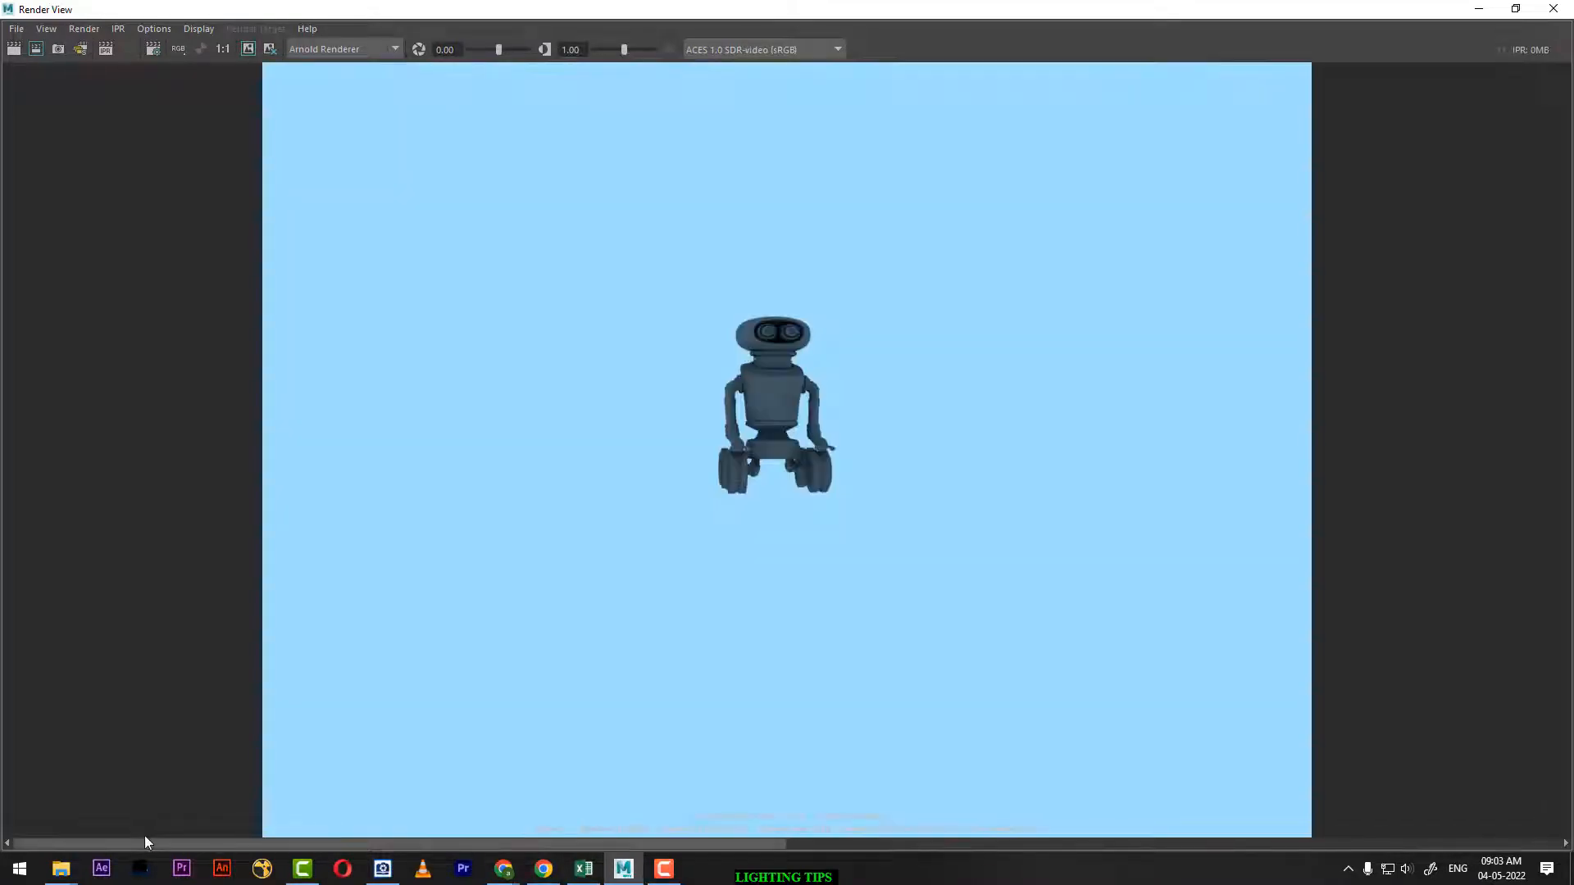
pyautogui.scroll(1, 854, 777)
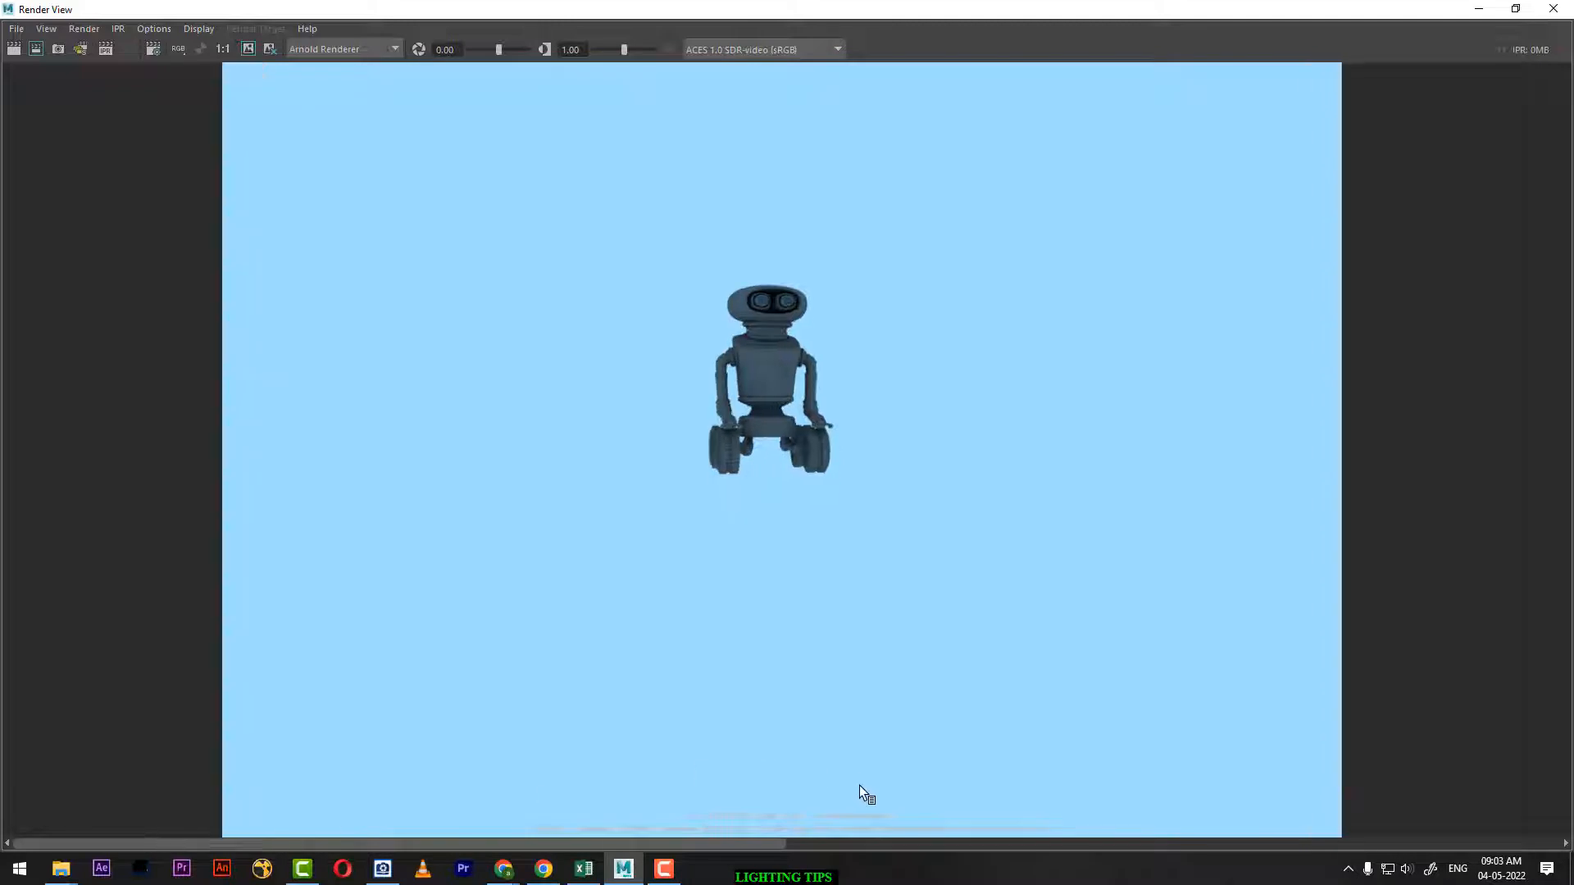
pyautogui.scroll(1, 830, 833)
pyautogui.scroll(2, 794, 837)
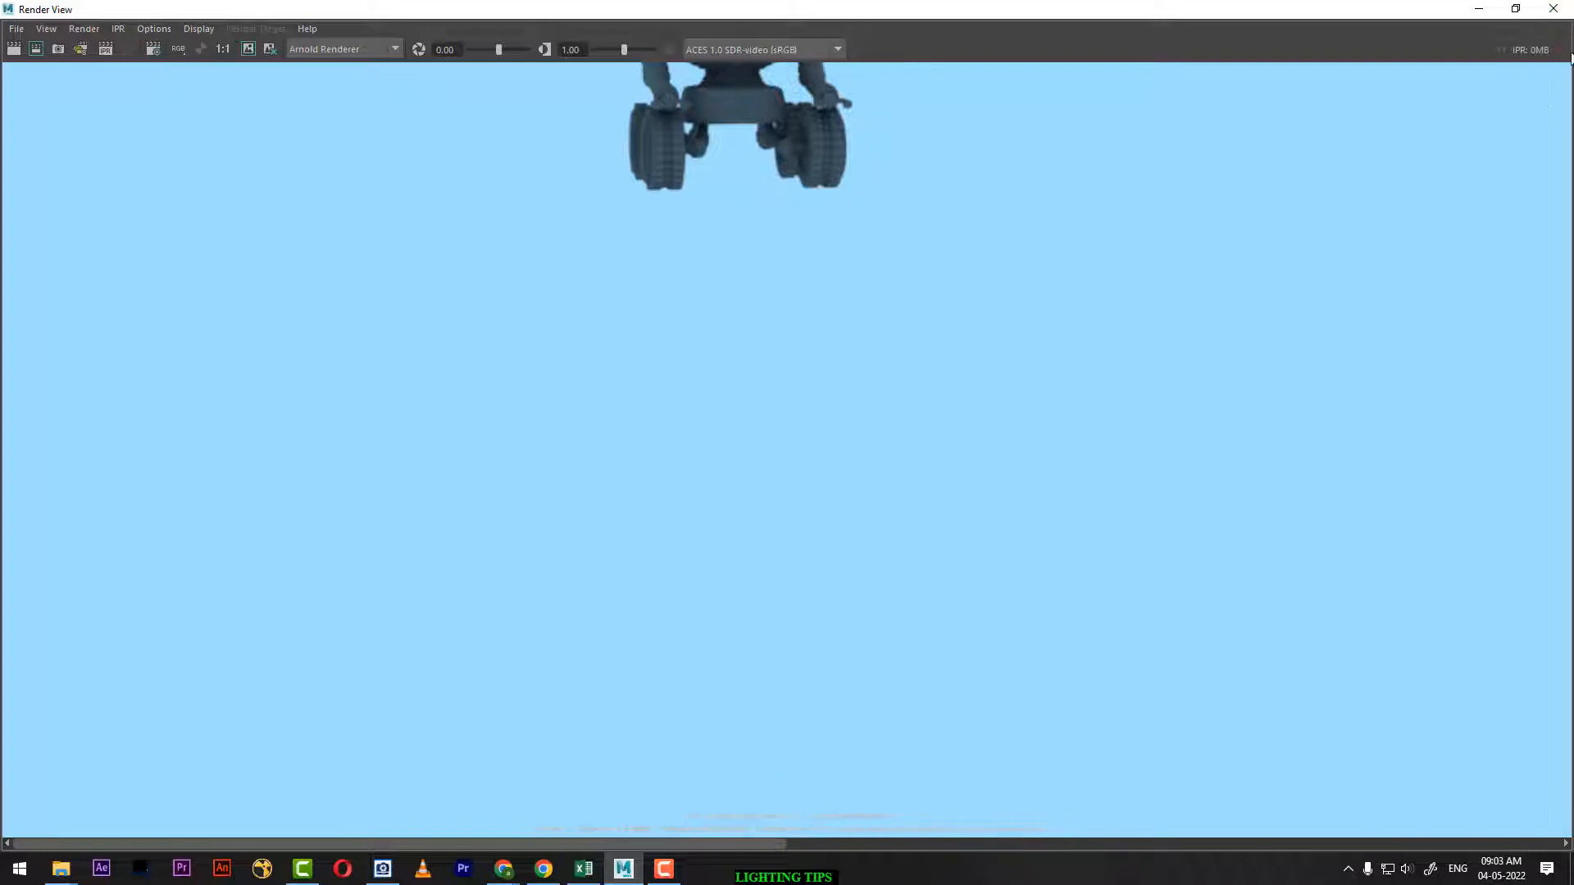
pyautogui.click(1553, 9)
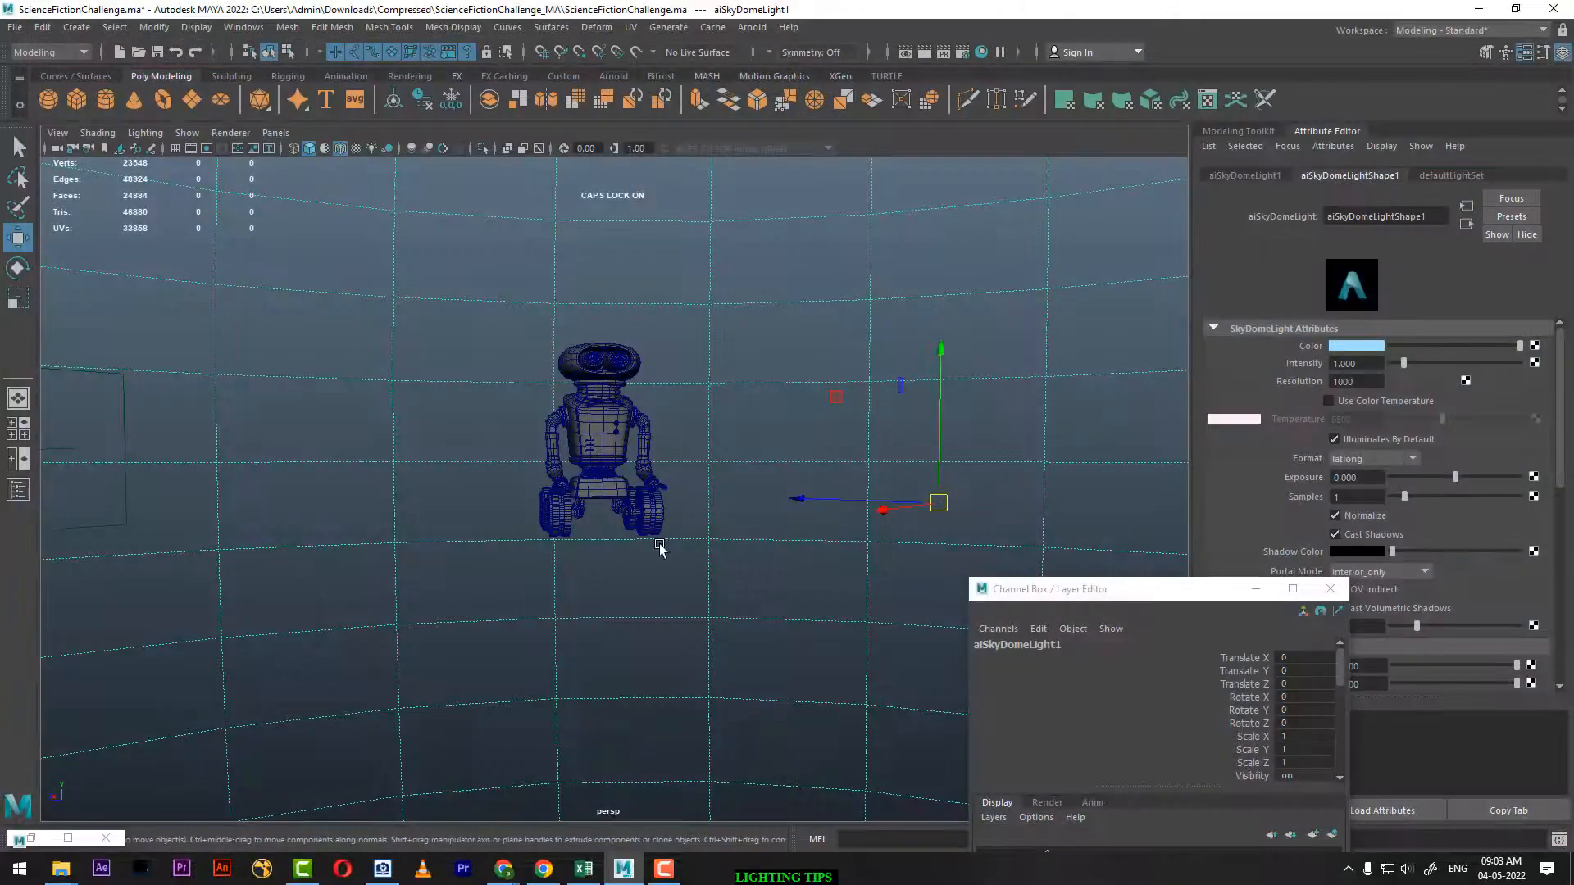
# Close the floating layer window and create a standard one-node camera in the scene
pyautogui.keyDown('alt'); pyautogui.moveTo(669, 502); pyautogui.dragTo(604, 566); pyautogui.keyUp('alt')
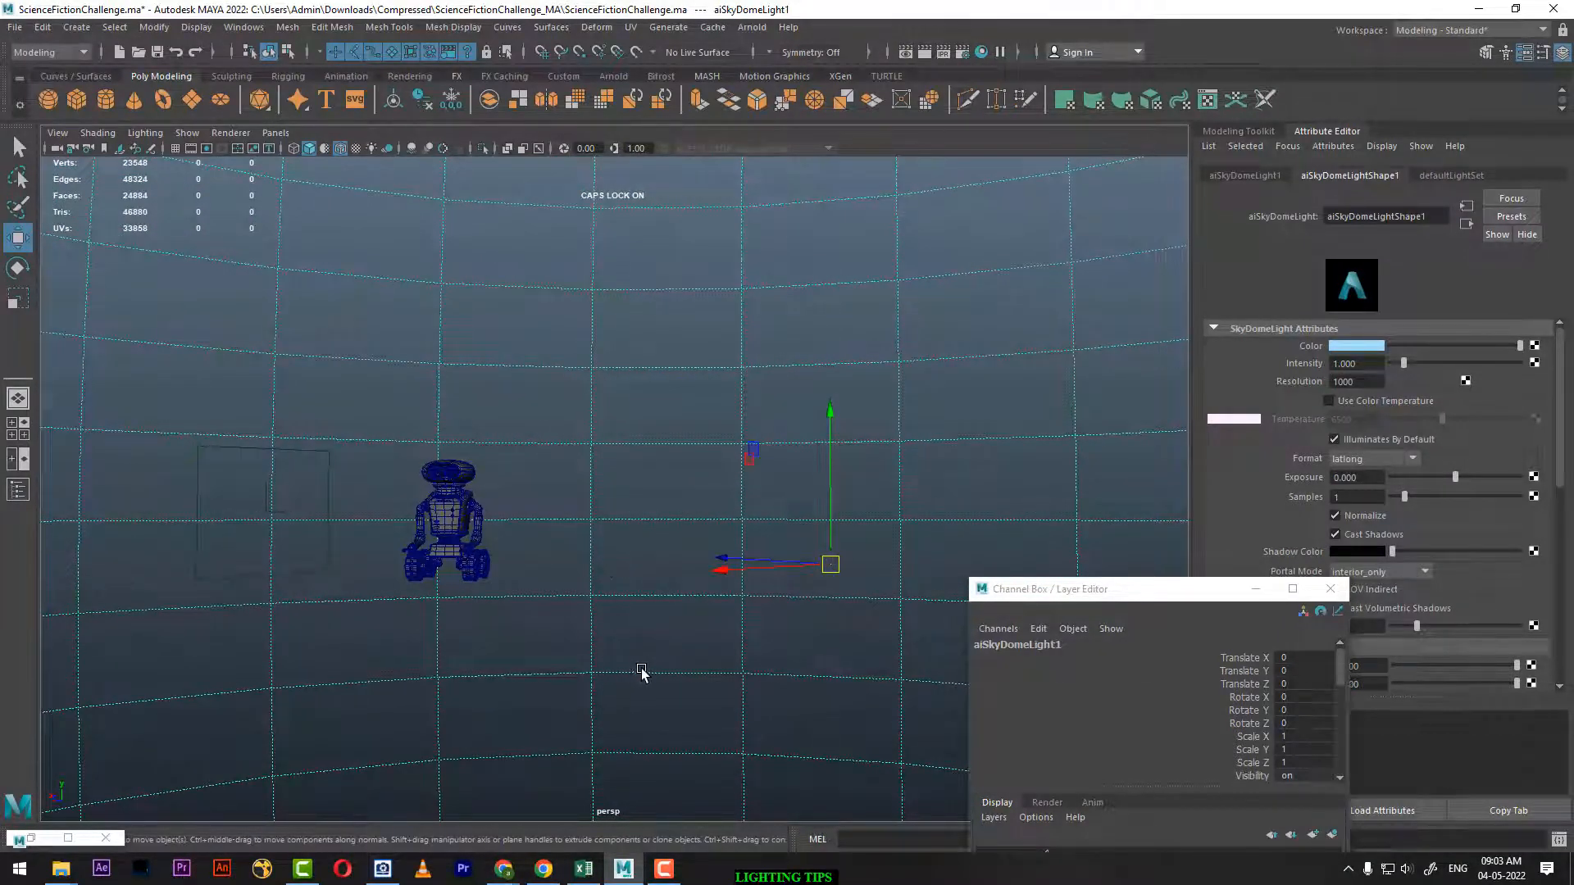
pyautogui.click(1329, 589)
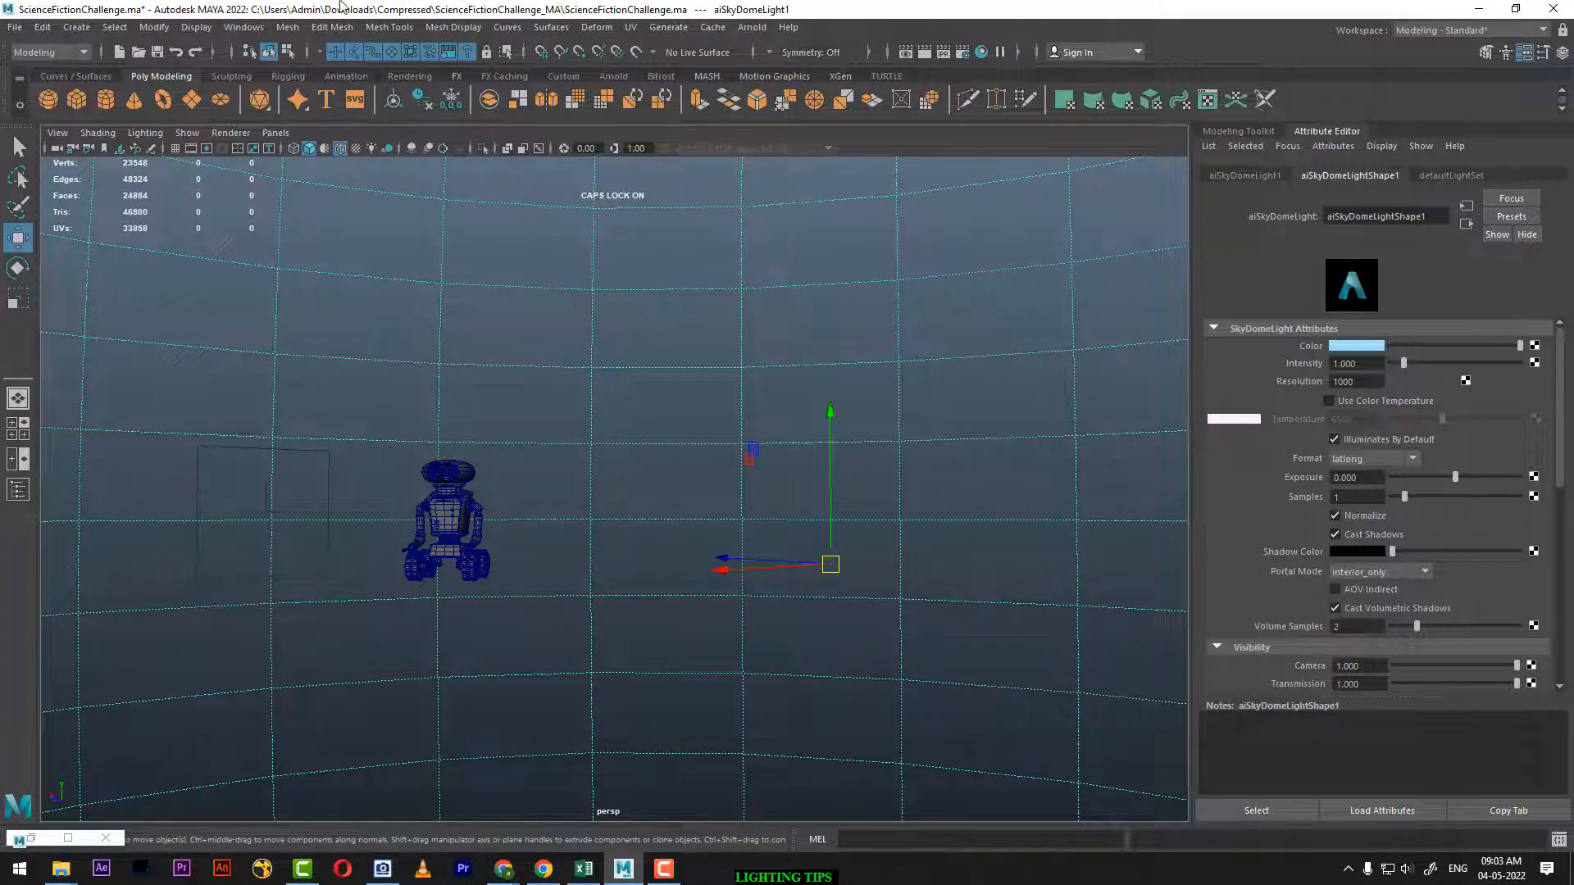
pyautogui.click(75, 28)
pyautogui.moveTo(122, 135)
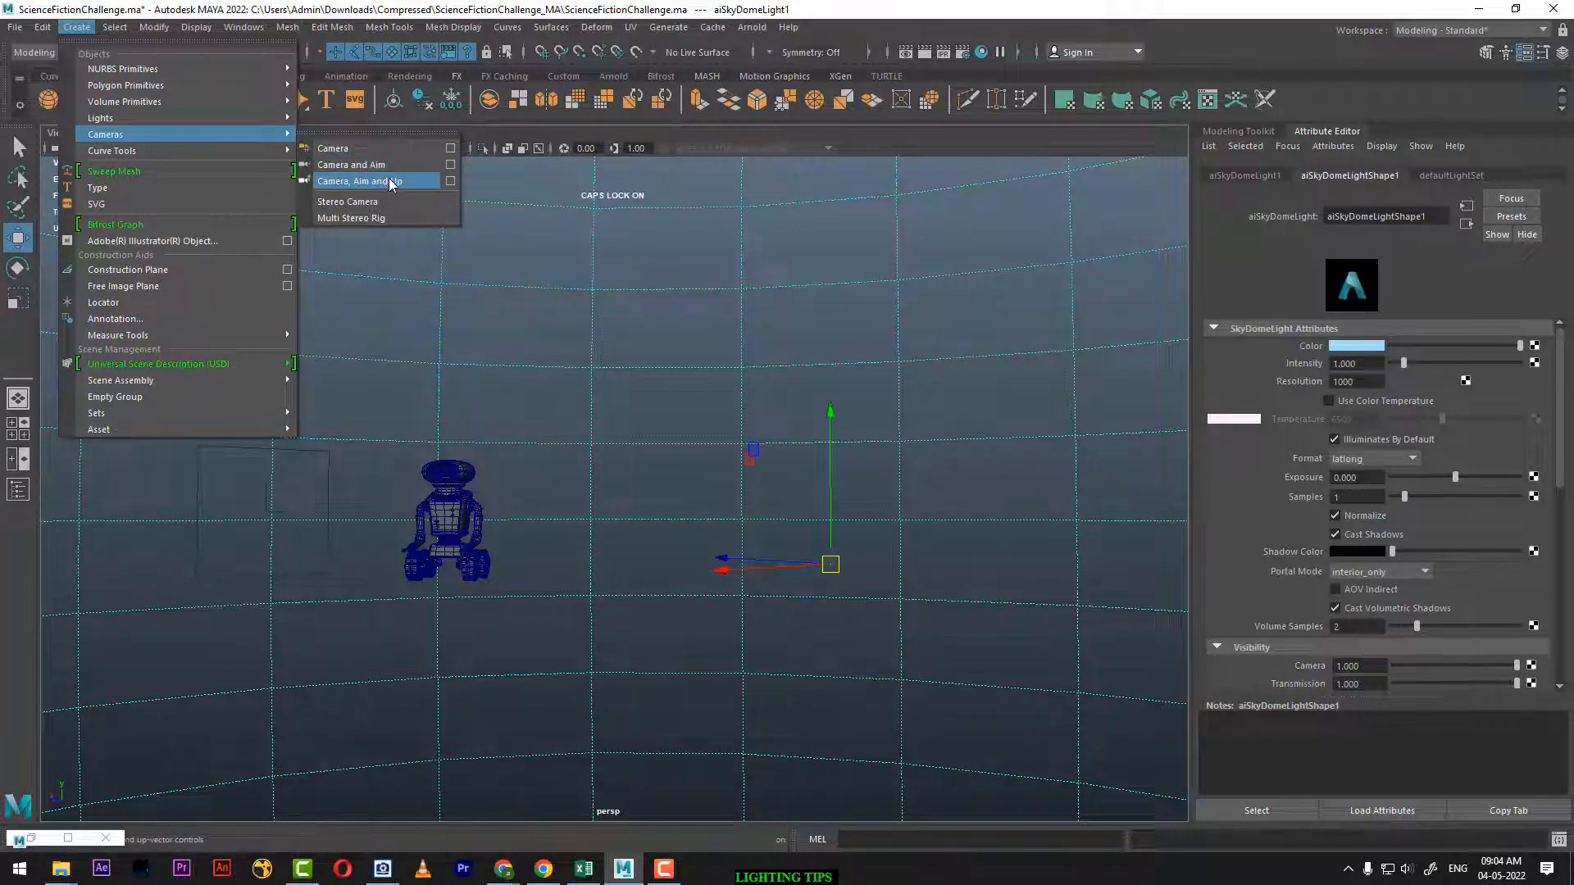
pyautogui.click(358, 147)
# Locate the new camera beside the robot and switch the viewport to look through camera1
pyautogui.keyDown('alt'); pyautogui.moveTo(721, 464); pyautogui.dragTo(616, 444); pyautogui.keyUp('alt')
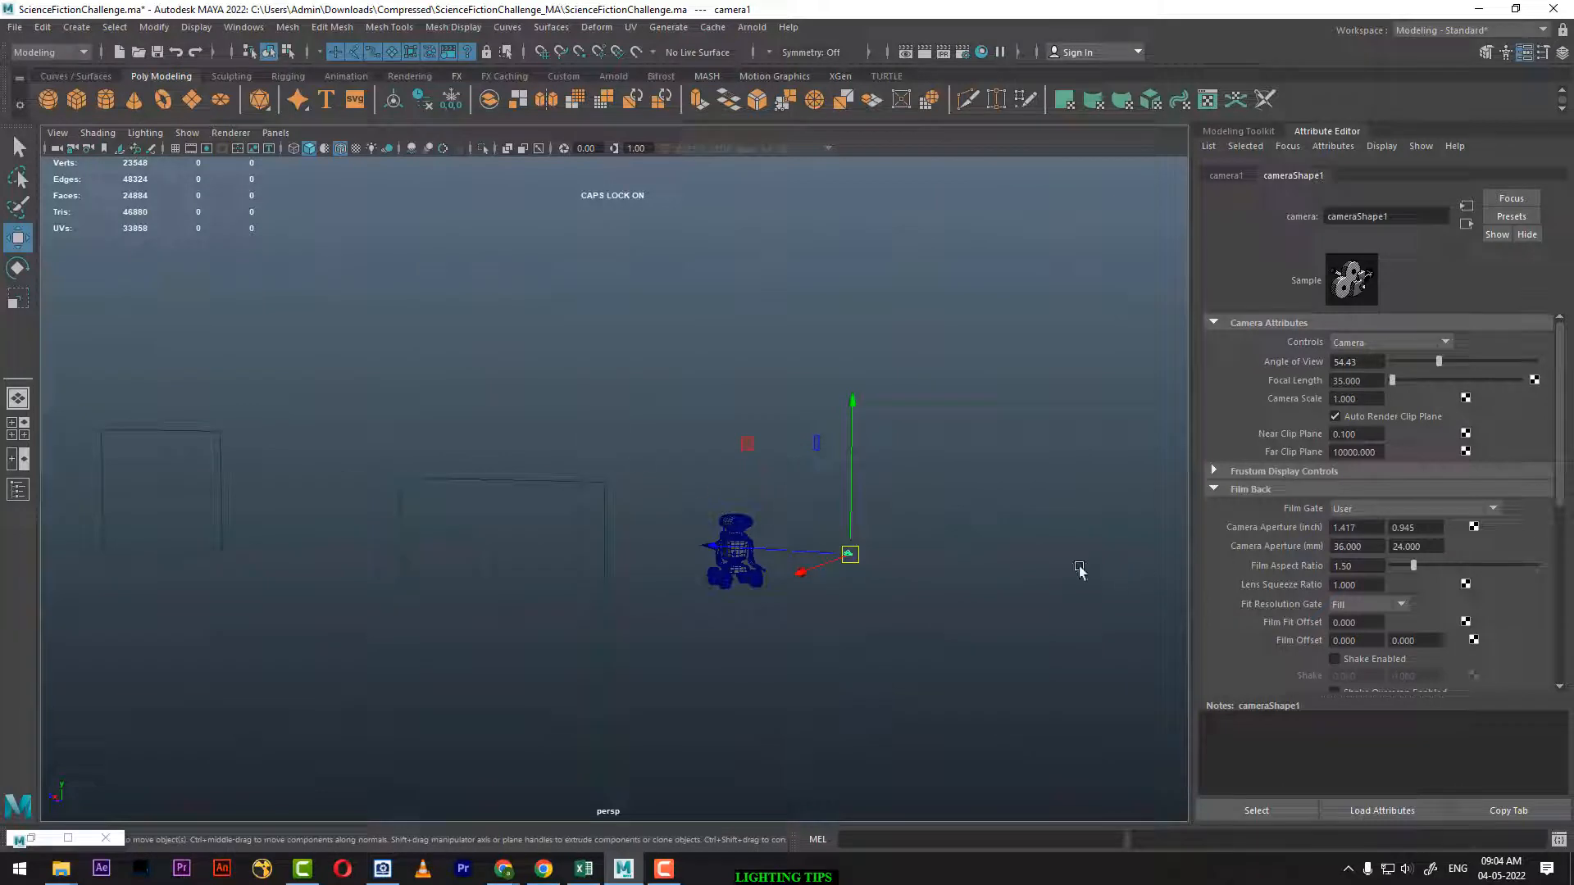
pyautogui.keyDown('alt'); pyautogui.moveTo(893, 527); pyautogui.dragTo(966, 623); pyautogui.keyUp('alt')
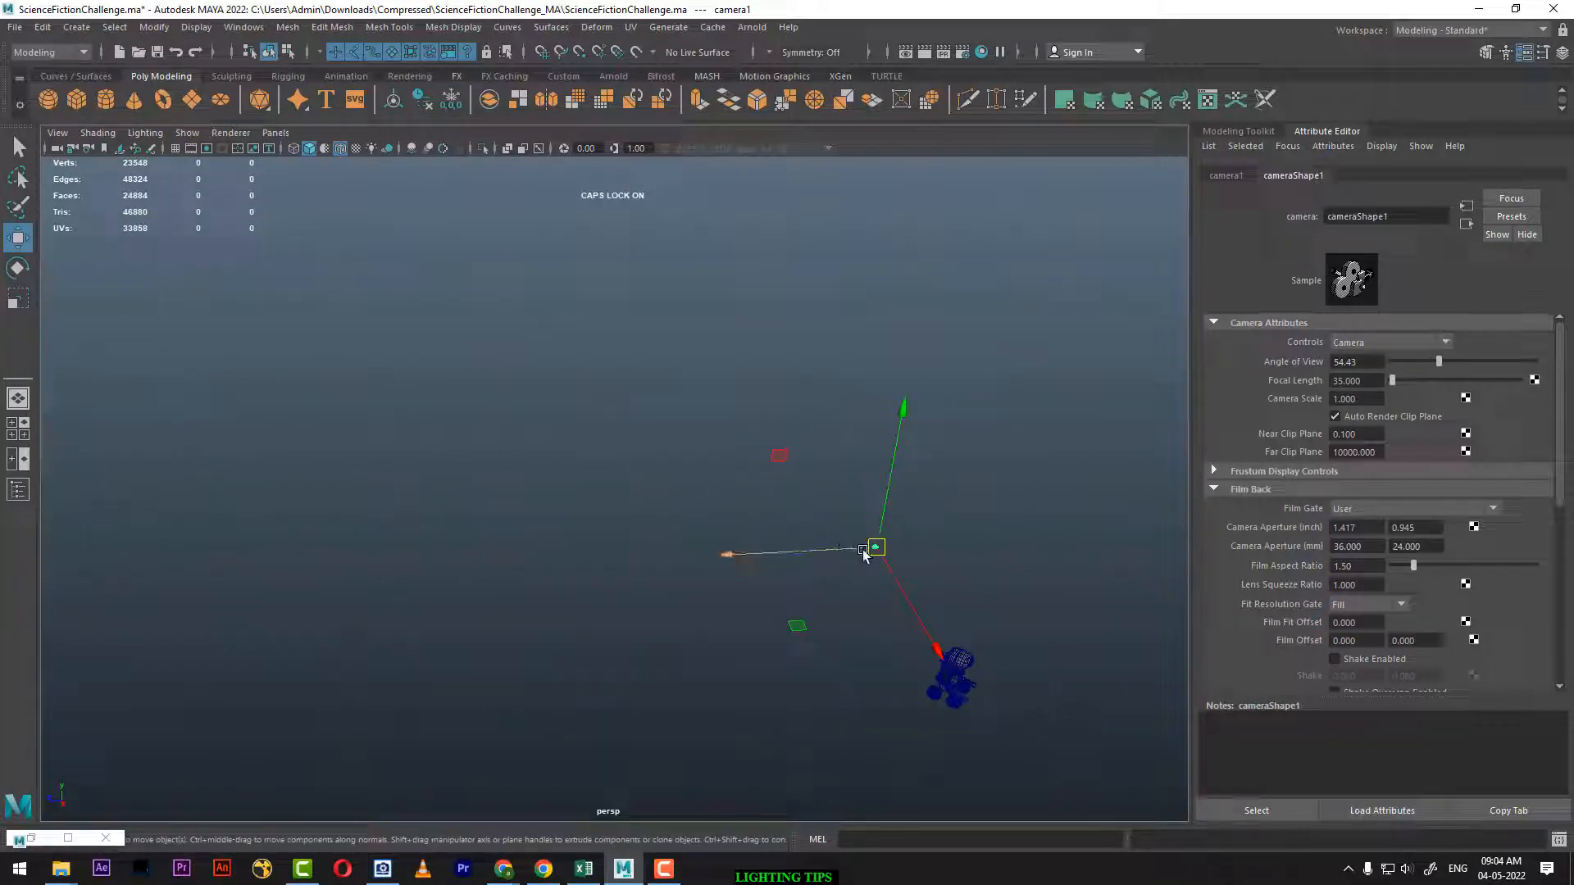
pyautogui.keyDown('alt'); pyautogui.moveTo(864, 555); pyautogui.dragTo(726, 541); pyautogui.keyUp('alt')
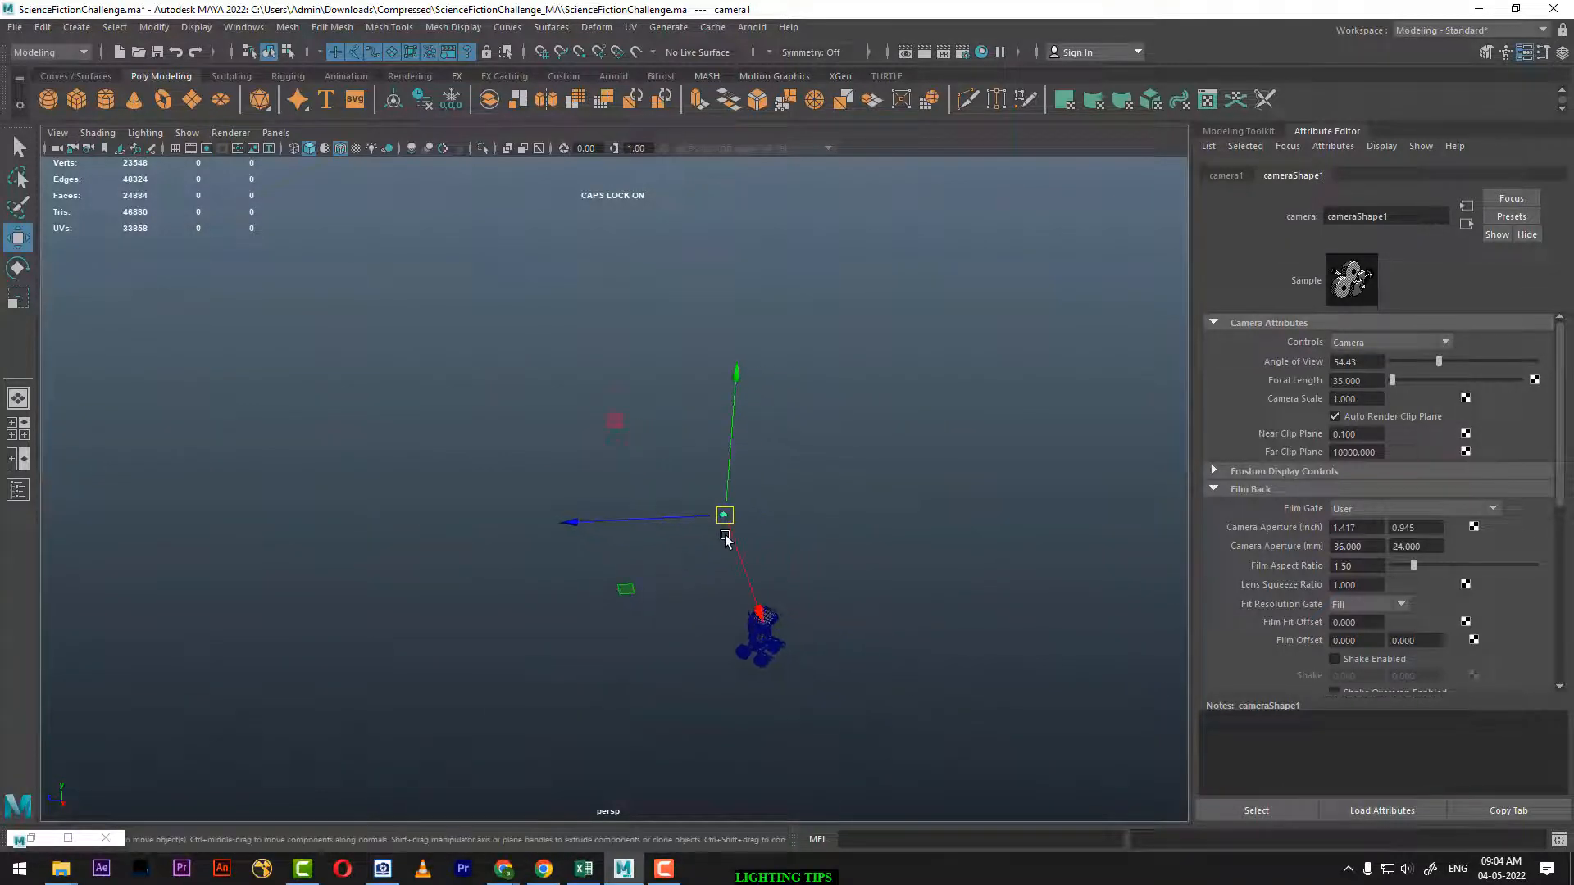
pyautogui.press('alt')
pyautogui.click(276, 133)
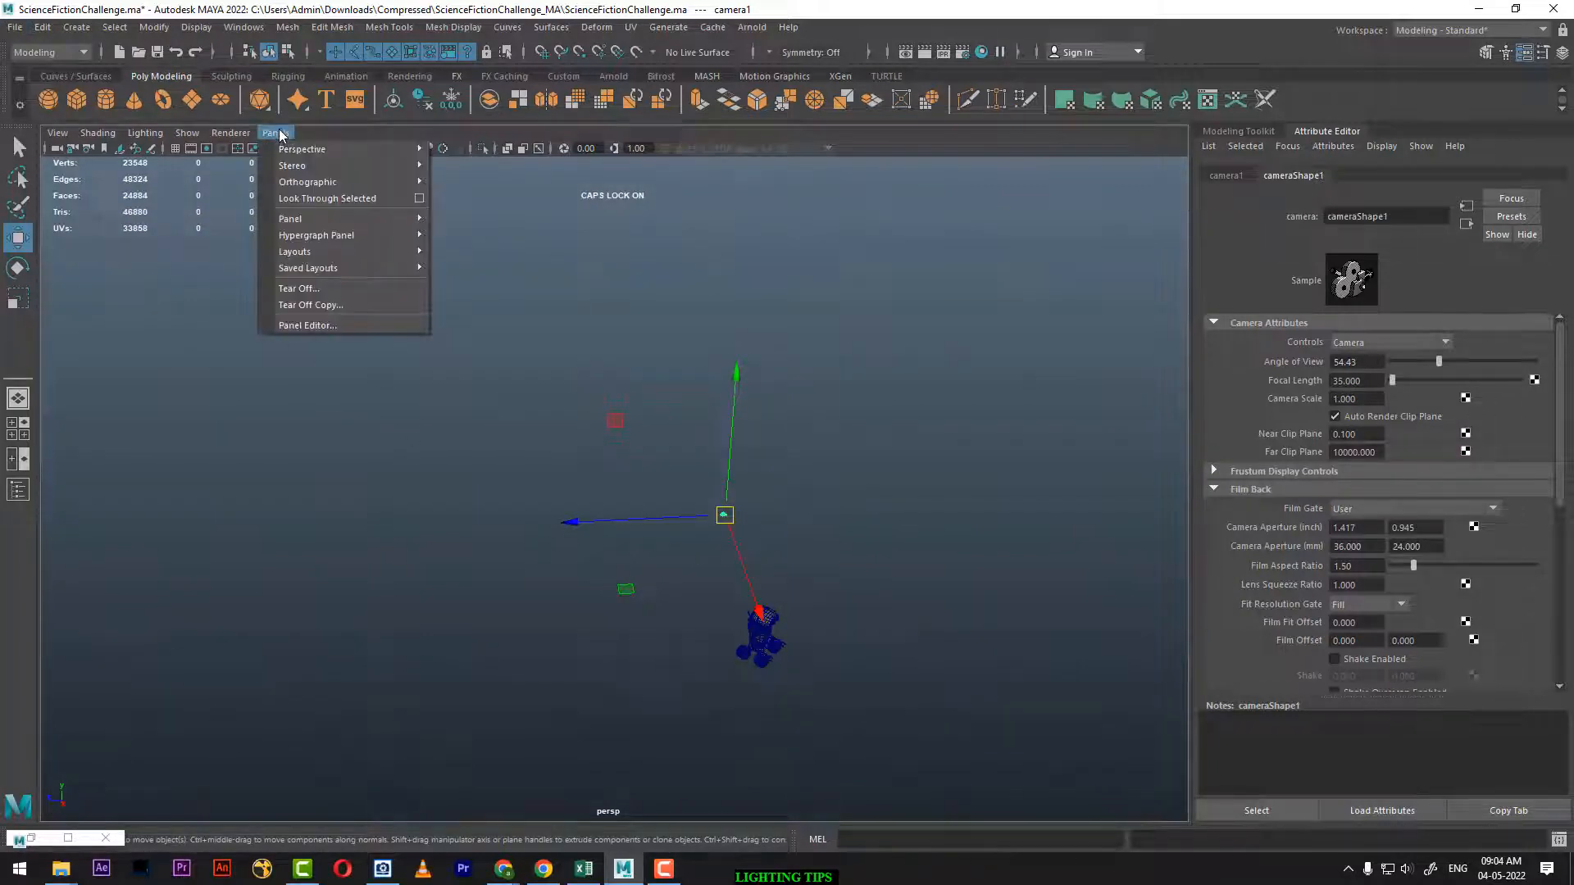
pyautogui.moveTo(299, 149)
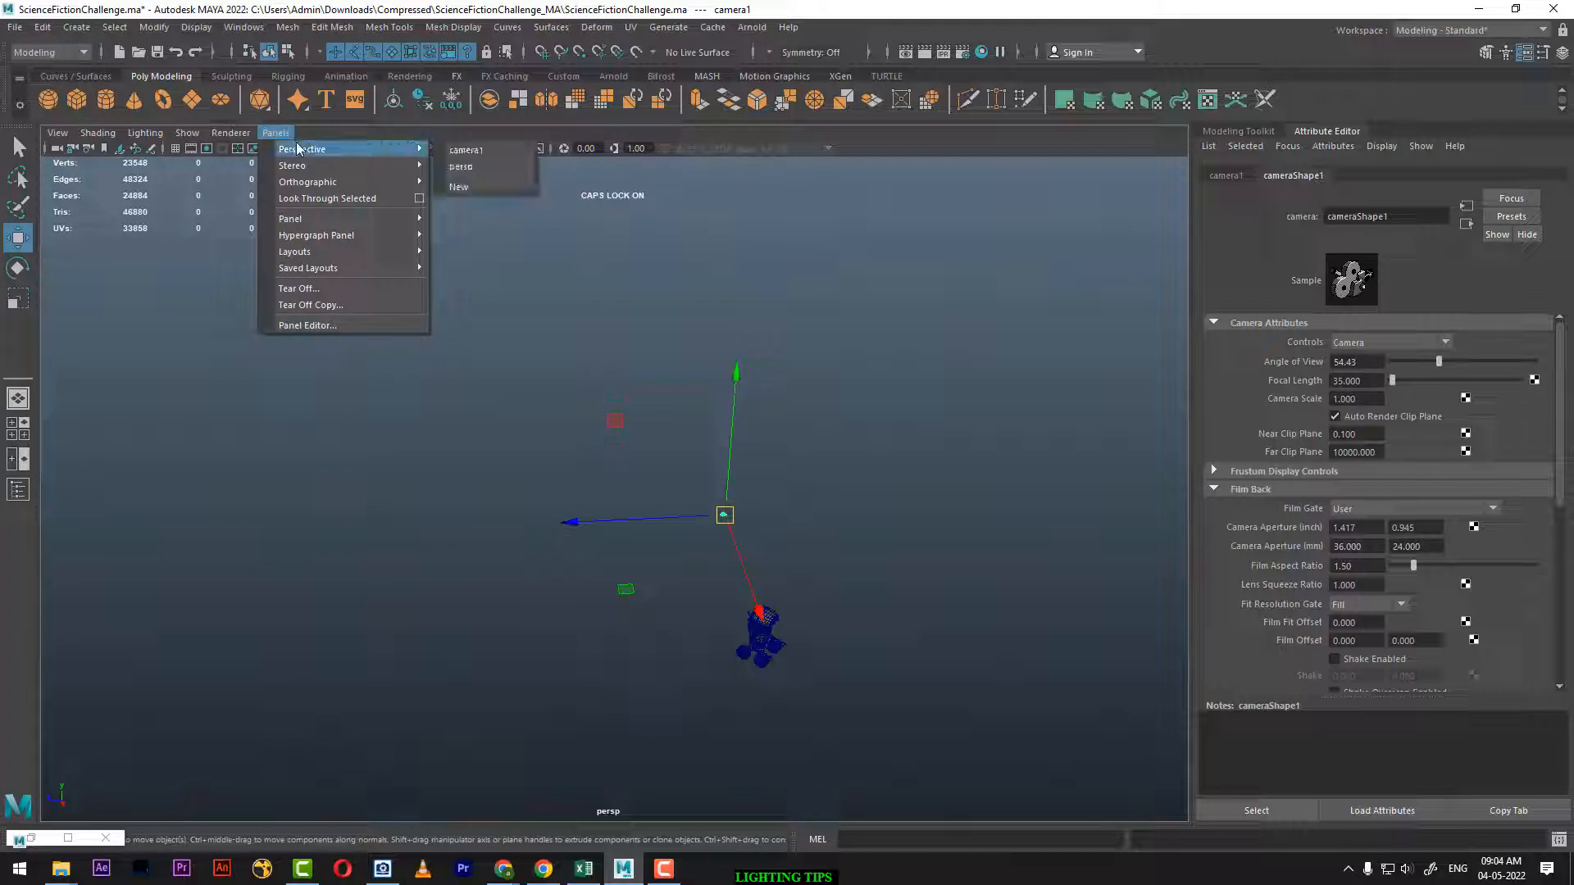
pyautogui.click(487, 149)
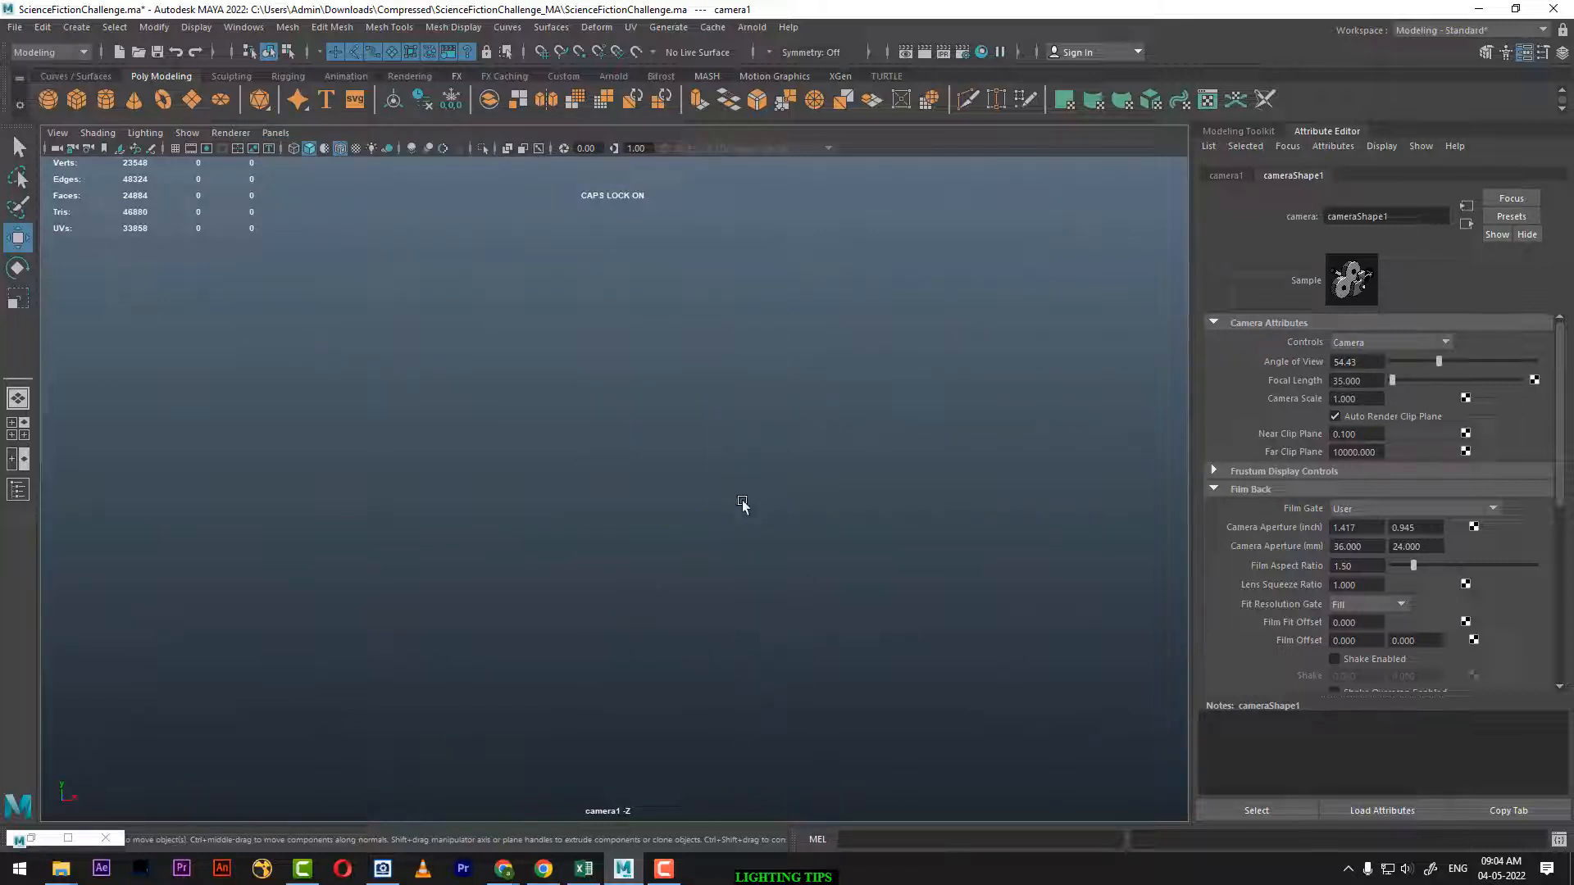
# Frame the whole robot through camera1 in a close three-quarter view, with its head near the top of the shot
pyautogui.keyDown('alt'); pyautogui.moveTo(742, 504); pyautogui.dragTo(608, 373, button='right'); pyautogui.keyUp('alt')
pyautogui.keyDown('alt'); pyautogui.moveTo(622, 534); pyautogui.dragTo(648, 409, button='right'); pyautogui.keyUp('alt')
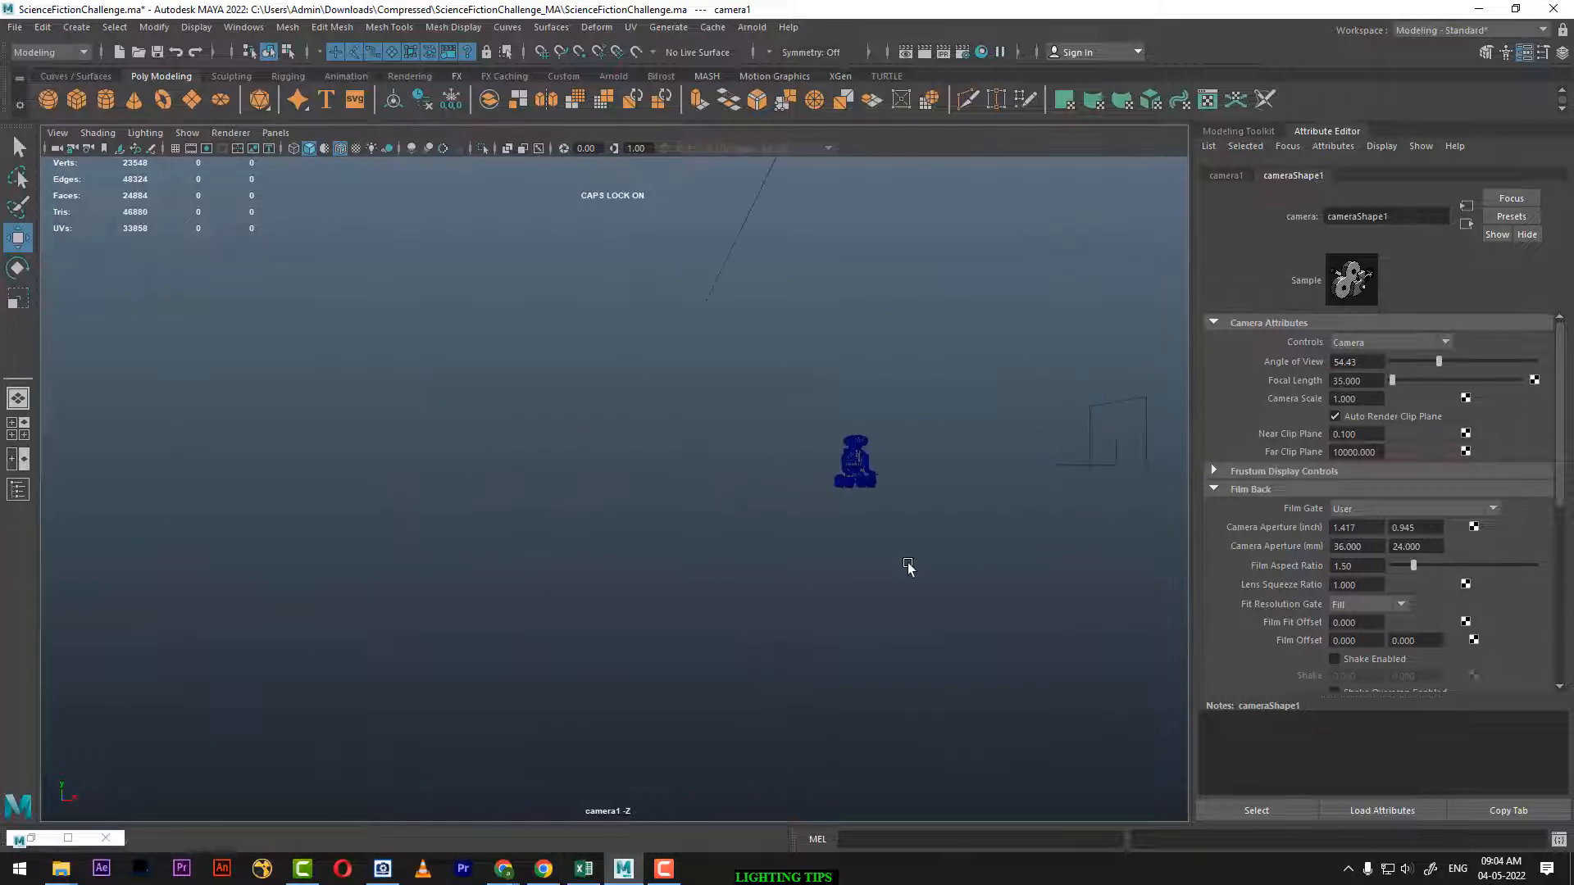
pyautogui.keyDown('alt'); pyautogui.moveTo(909, 563); pyautogui.dragTo(956, 592, button='right'); pyautogui.keyUp('alt')
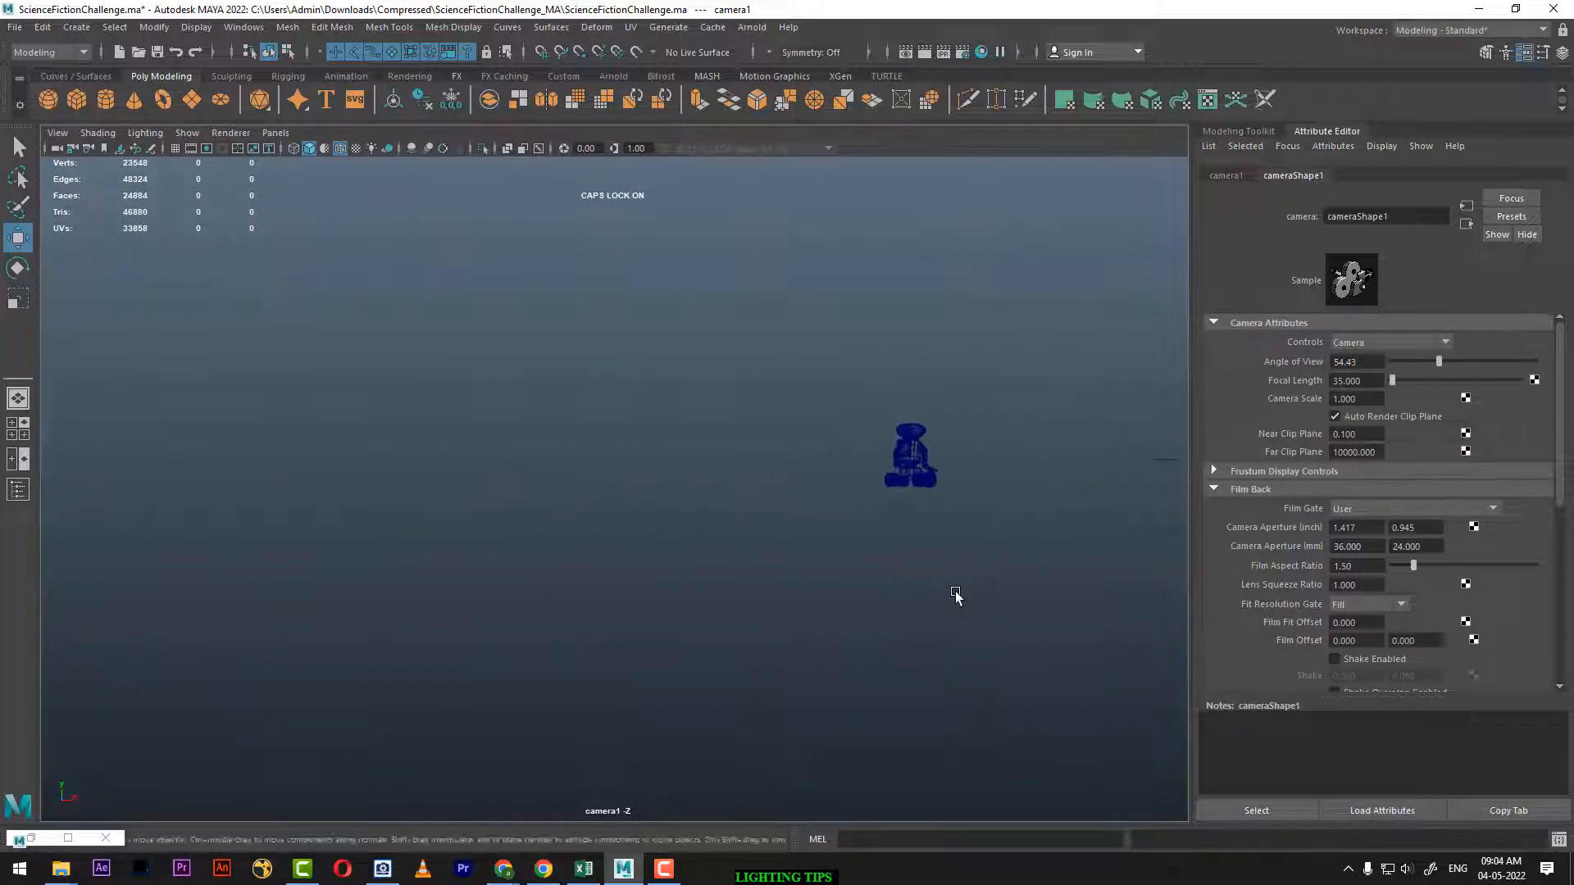
pyautogui.keyDown('alt'); pyautogui.moveTo(956, 592); pyautogui.dragTo(755, 597, button='middle'); pyautogui.keyUp('alt')
pyautogui.keyDown('alt'); pyautogui.moveTo(754, 597); pyautogui.dragTo(860, 584, button='right'); pyautogui.keyUp('alt')
pyautogui.keyDown('alt'); pyautogui.moveTo(860, 584); pyautogui.dragTo(599, 592, button='middle'); pyautogui.keyUp('alt')
pyautogui.keyDown('alt'); pyautogui.moveTo(697, 639); pyautogui.dragTo(836, 714, button='right'); pyautogui.keyUp('alt')
pyautogui.keyDown('alt'); pyautogui.moveTo(836, 713); pyautogui.dragTo(804, 588); pyautogui.keyUp('alt')
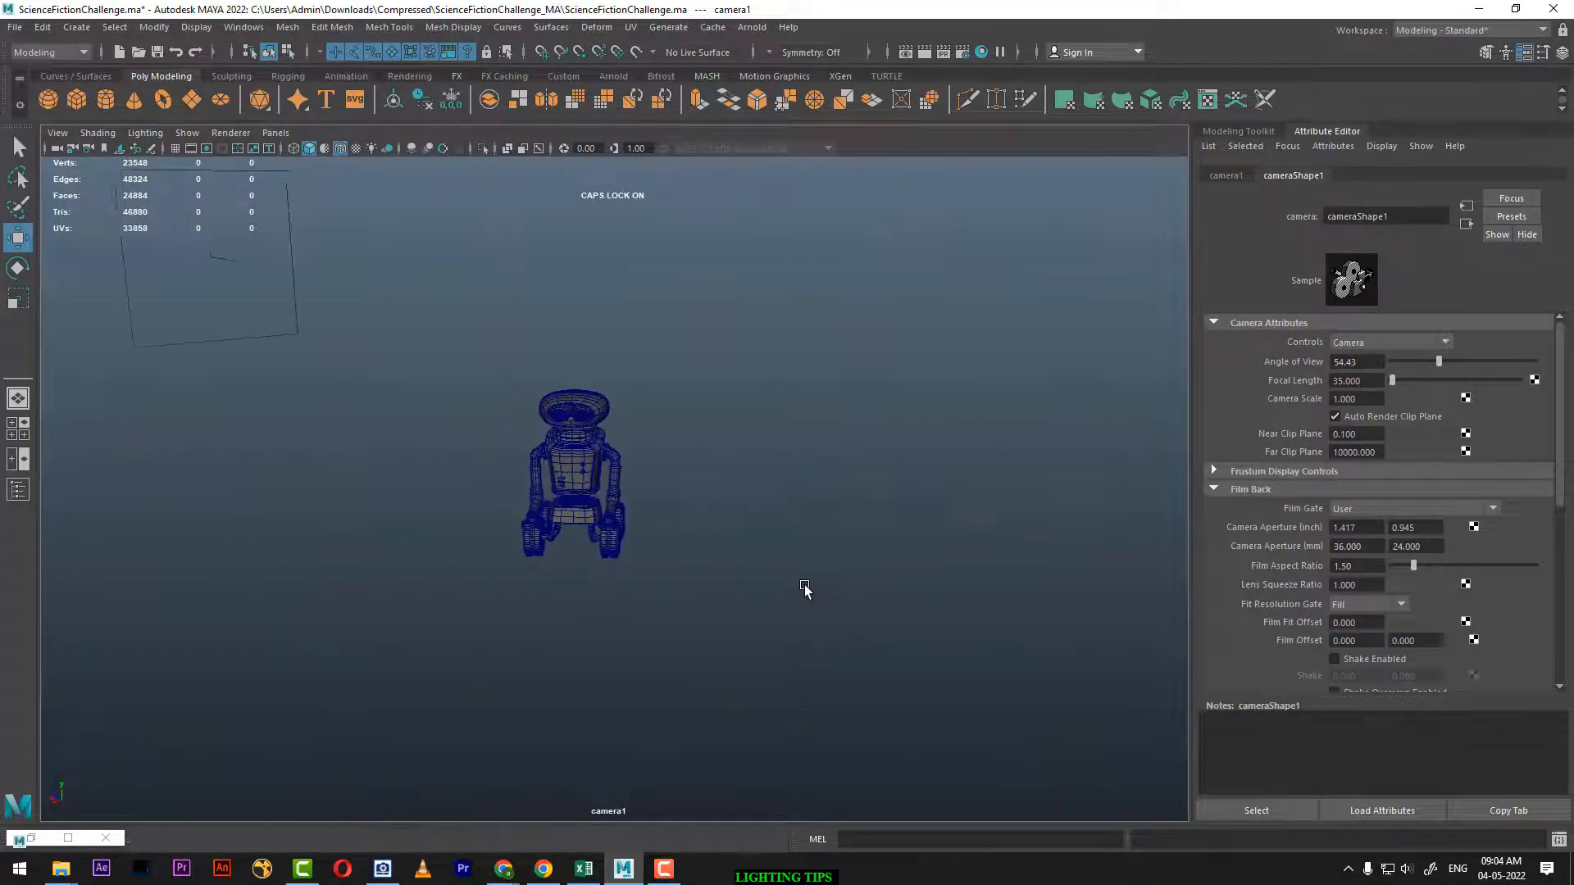
pyautogui.keyDown('alt'); pyautogui.moveTo(818, 582); pyautogui.dragTo(859, 696, button='right'); pyautogui.keyUp('alt')
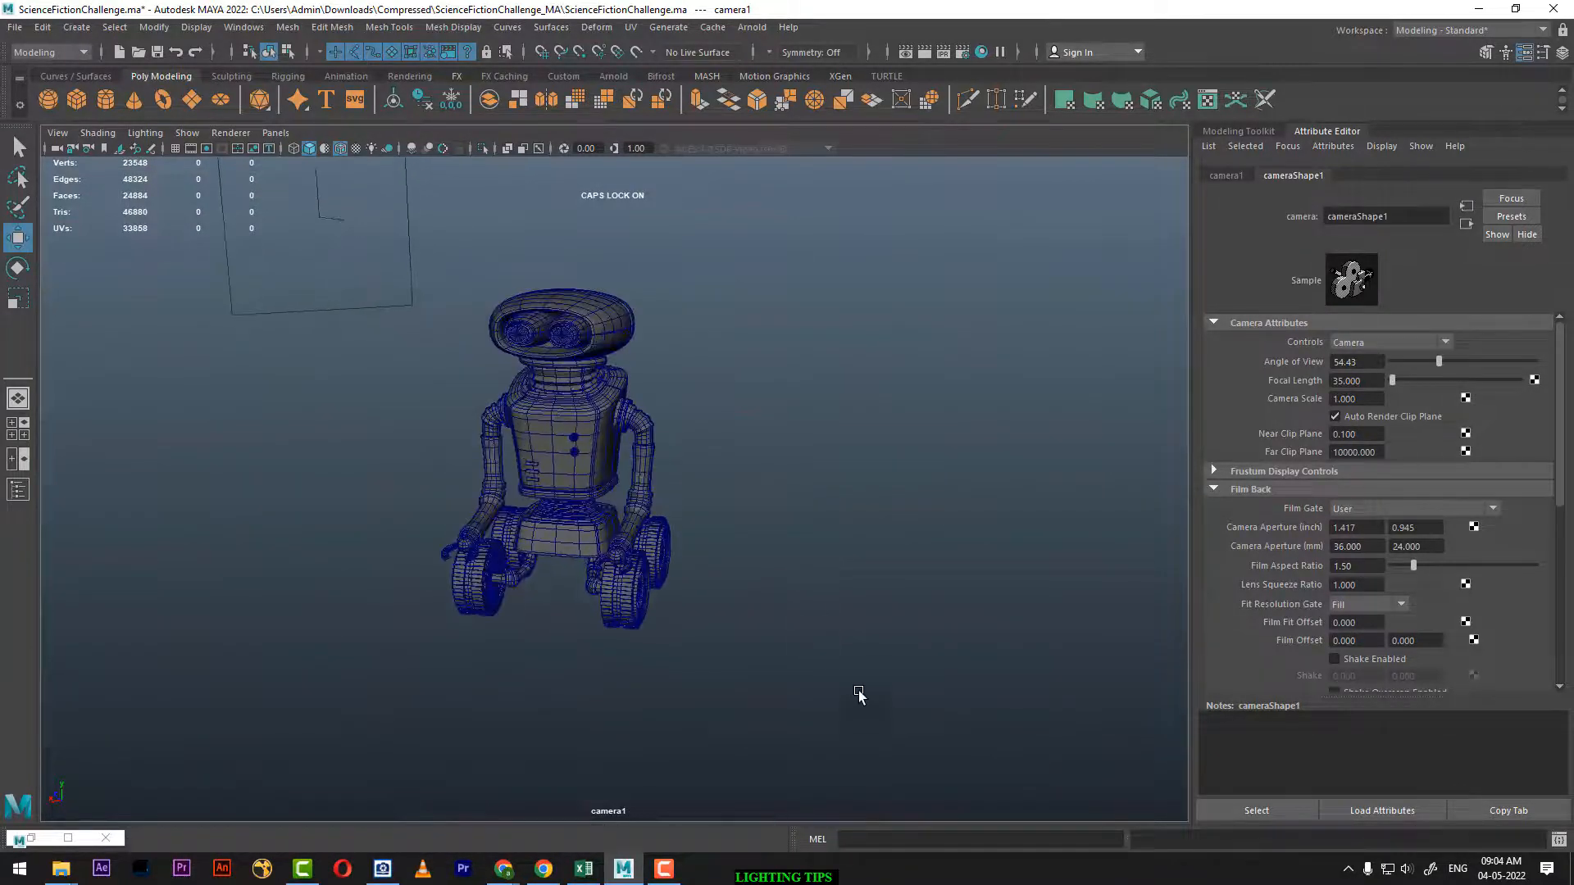
pyautogui.keyDown('alt'); pyautogui.moveTo(859, 695); pyautogui.dragTo(949, 618); pyautogui.keyUp('alt')
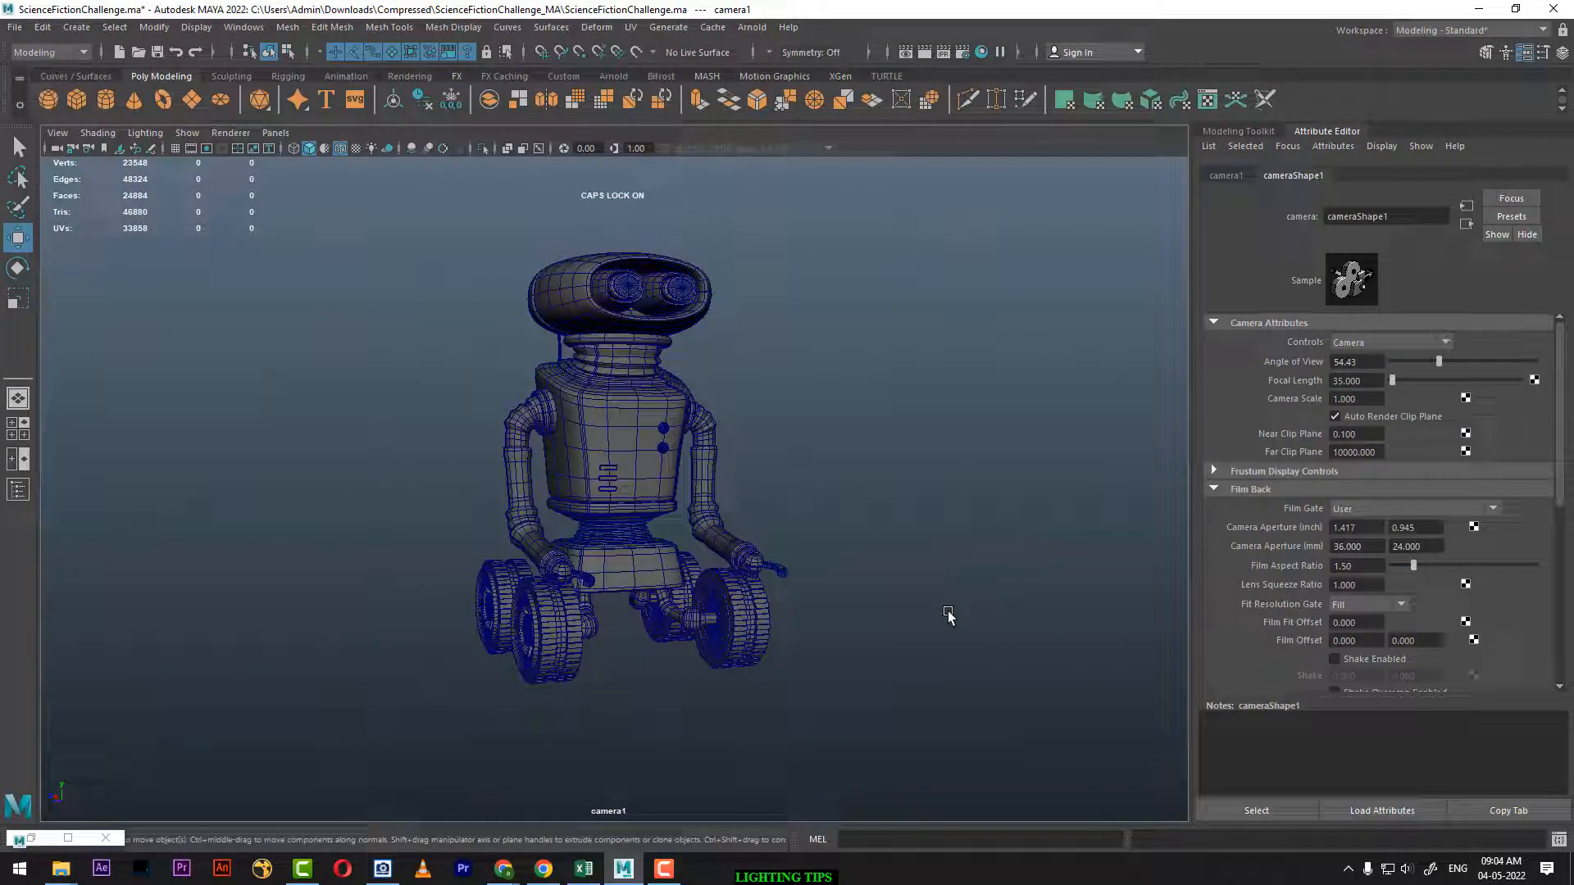
pyautogui.keyDown('alt'); pyautogui.moveTo(829, 587); pyautogui.dragTo(906, 632); pyautogui.keyUp('alt')
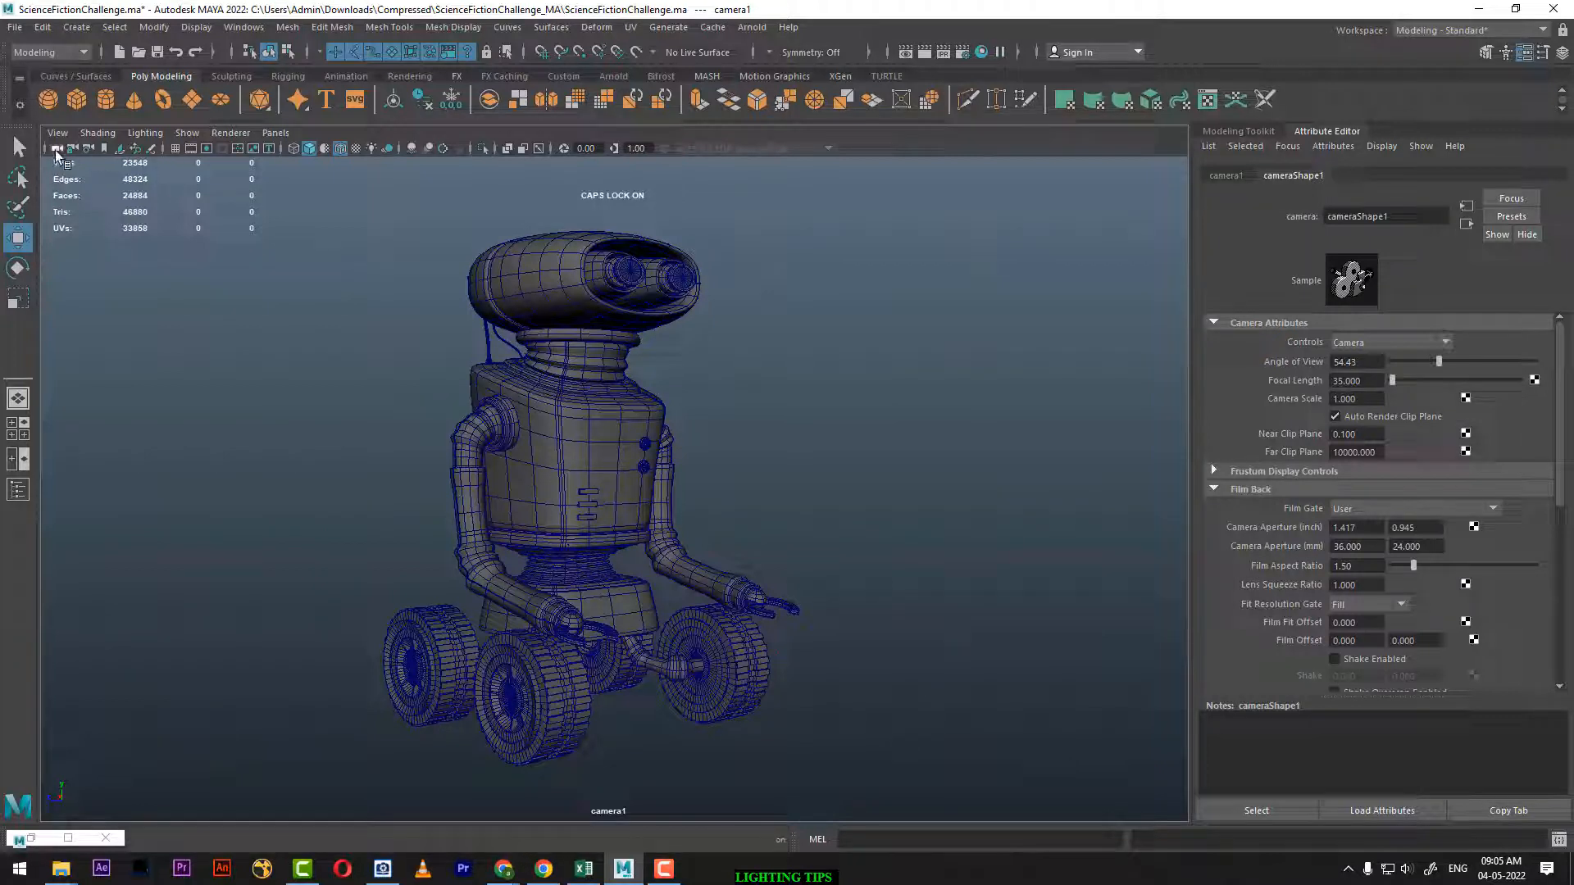
# Turn on the resolution gate for camera1 and move in until the robot overfills the frame
pyautogui.click(208, 148)
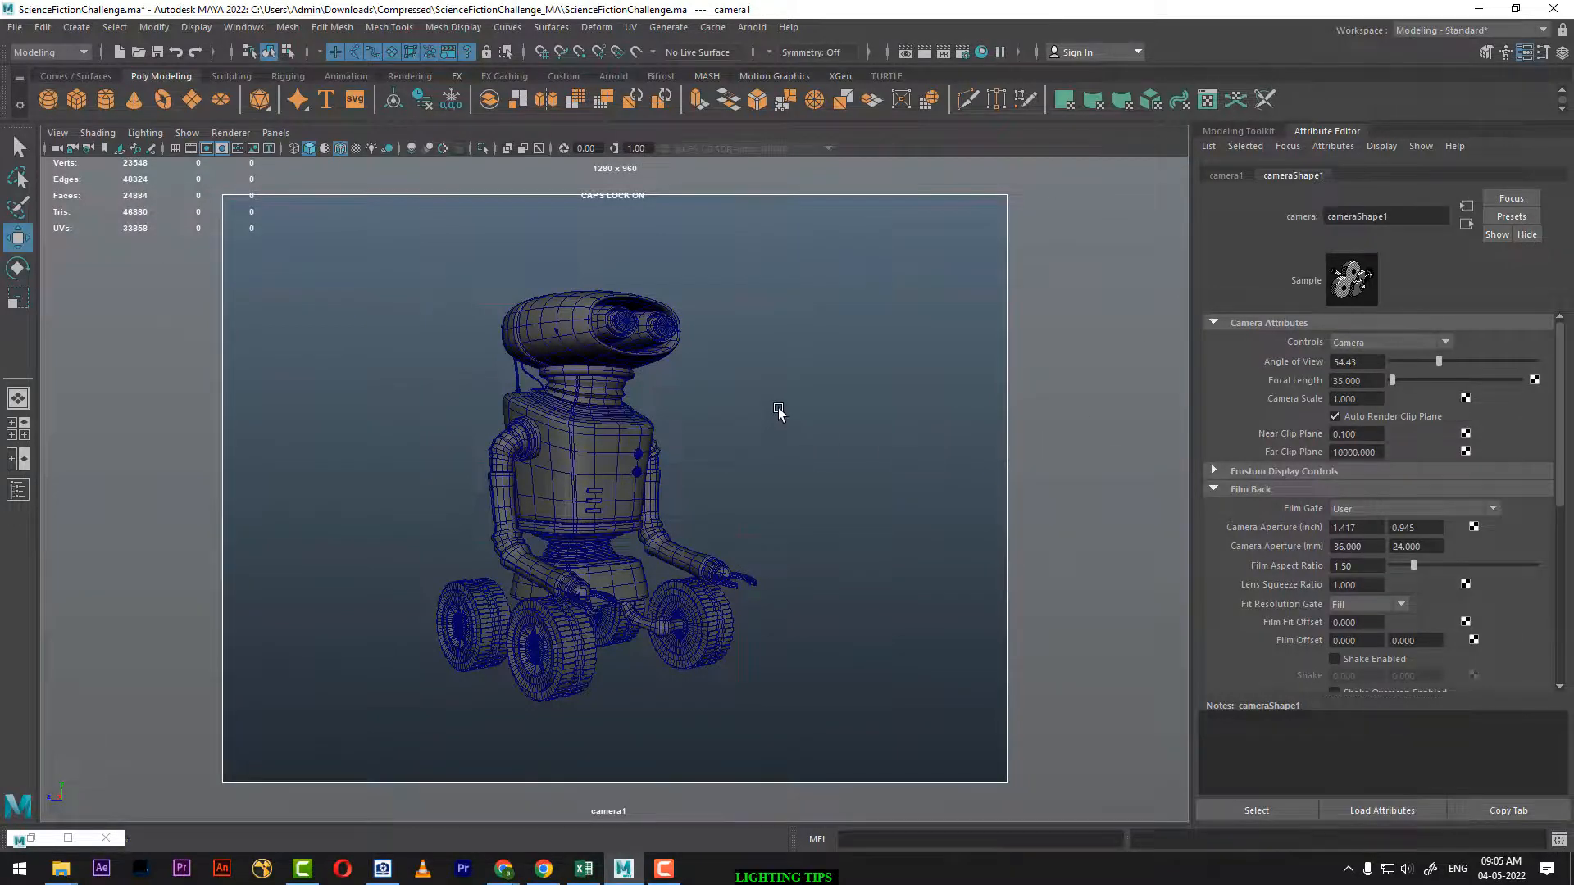
pyautogui.scroll(2, 793, 441)
pyautogui.scroll(3, 842, 580)
pyautogui.scroll(2, 843, 587)
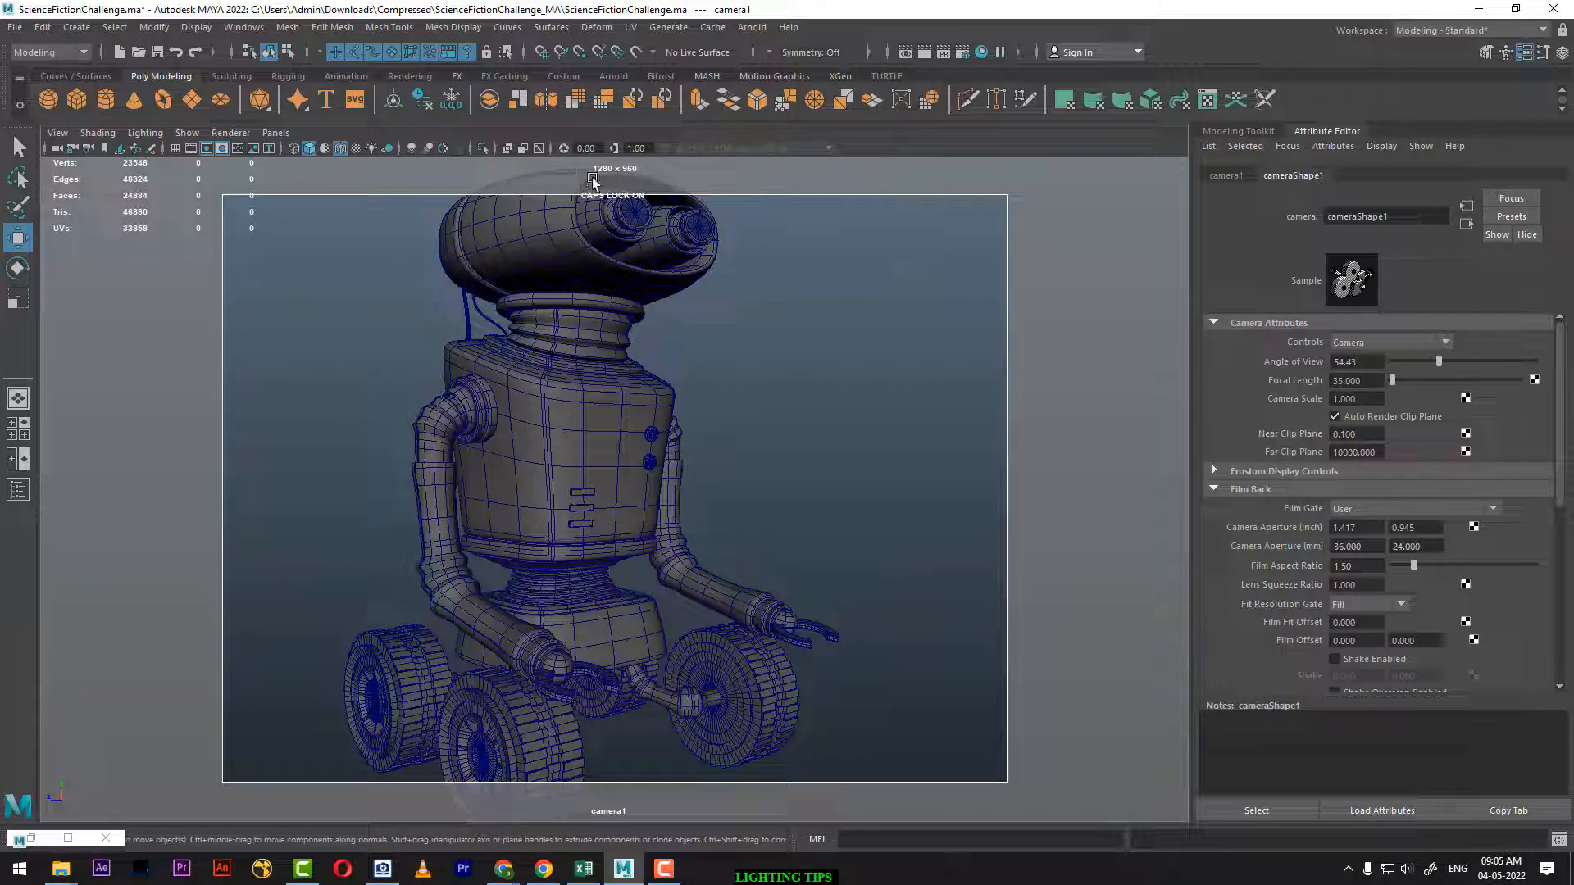
# Test-render the close framing, compare it with the resolution gate in the viewport, and minimize the Render View
pyautogui.click(918, 52)
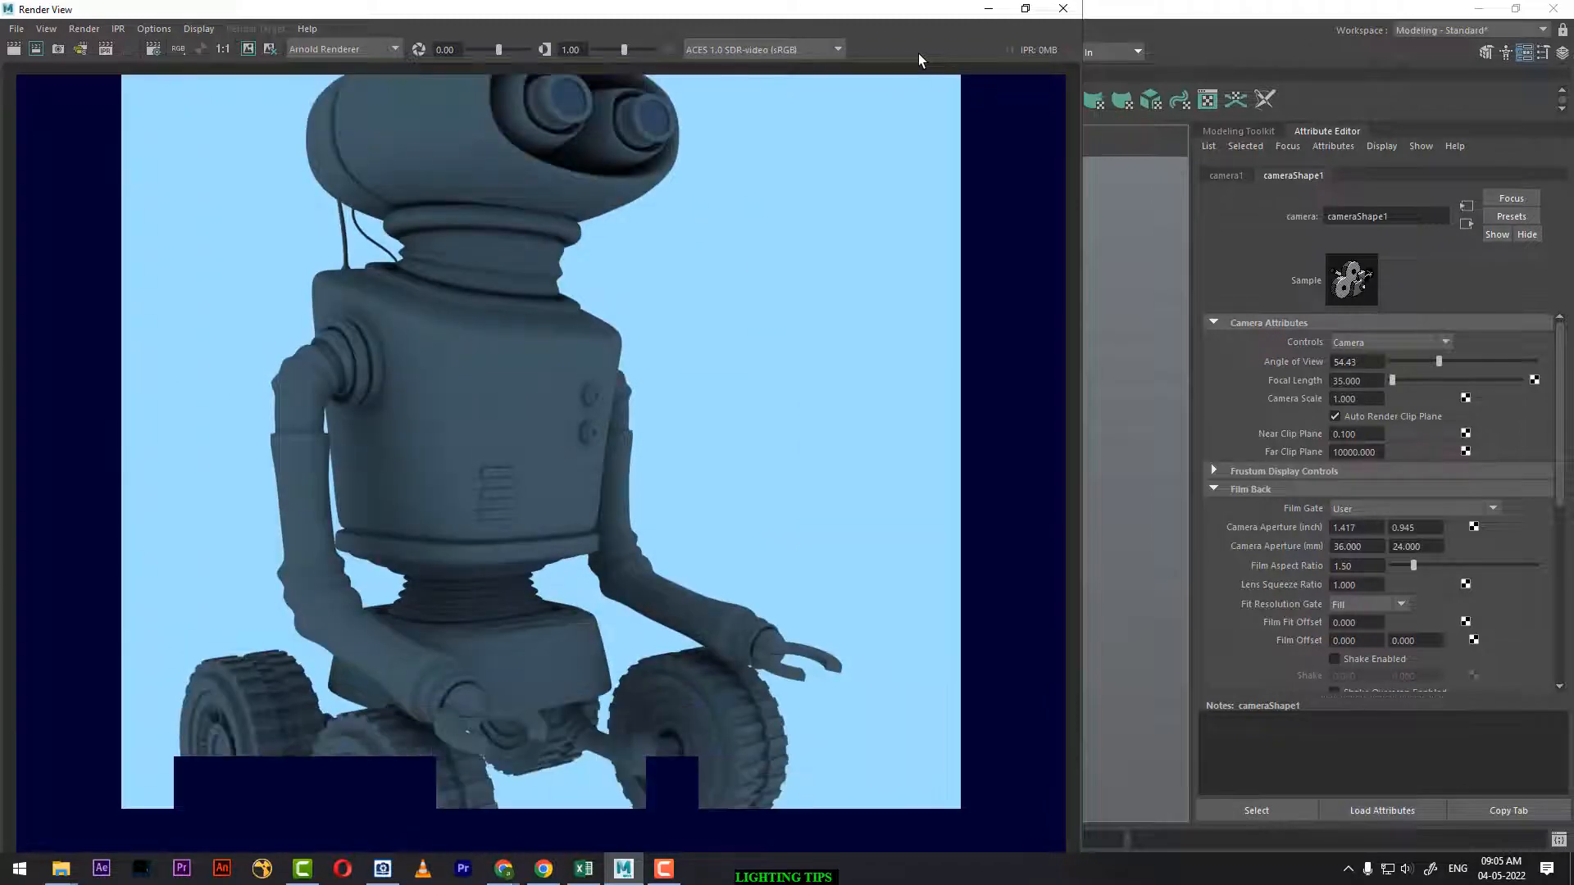
pyautogui.moveTo(918, 9); pyautogui.dragTo(1308, 241)
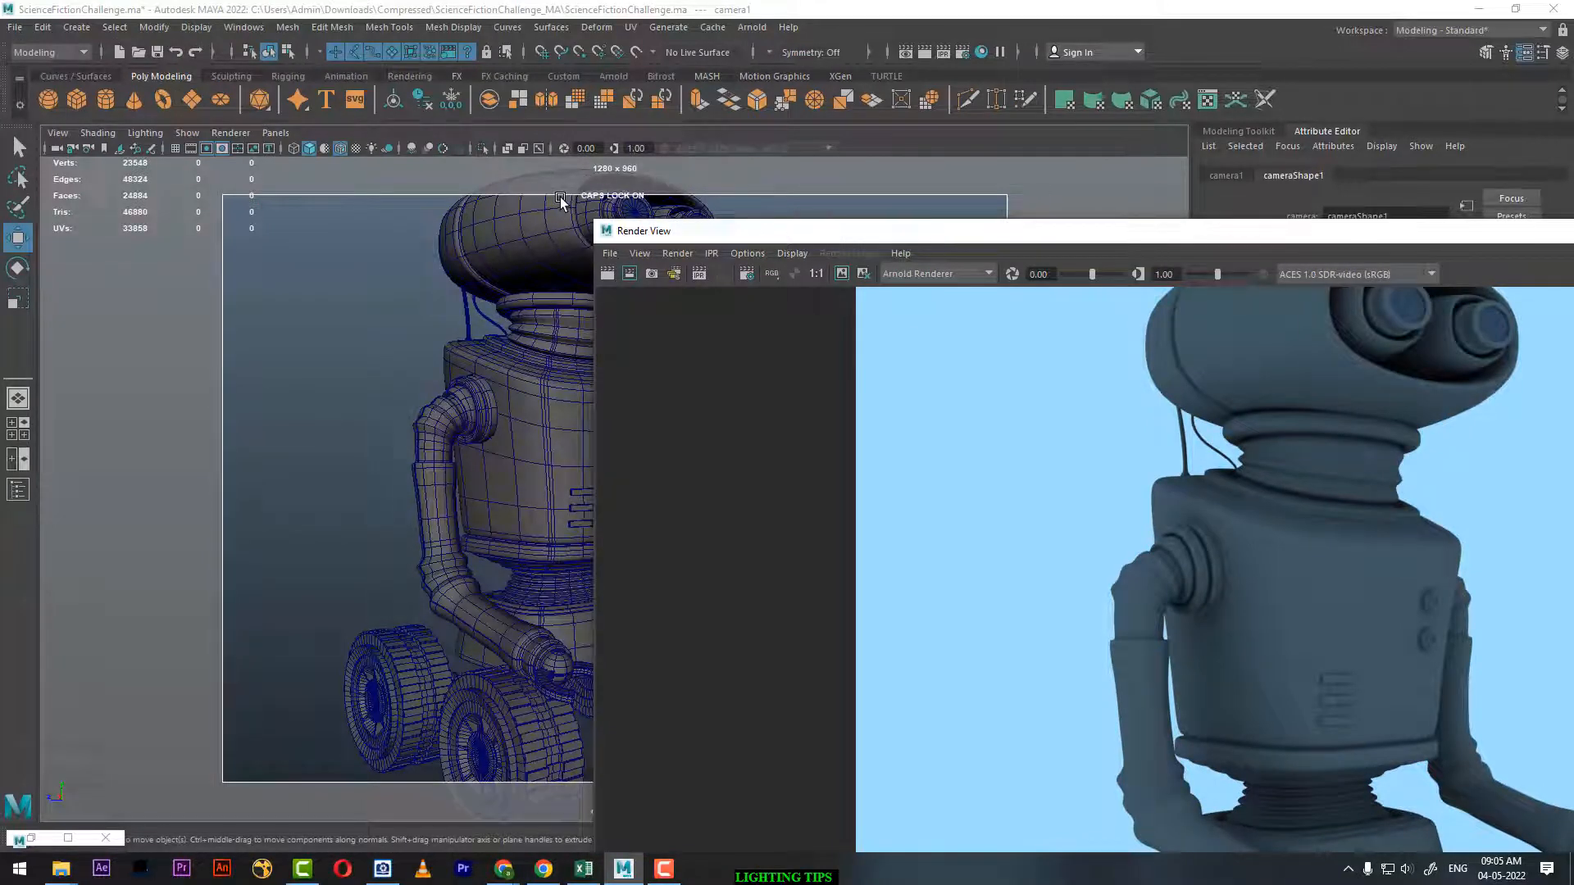
pyautogui.moveTo(1439, 234); pyautogui.dragTo(948, 296)
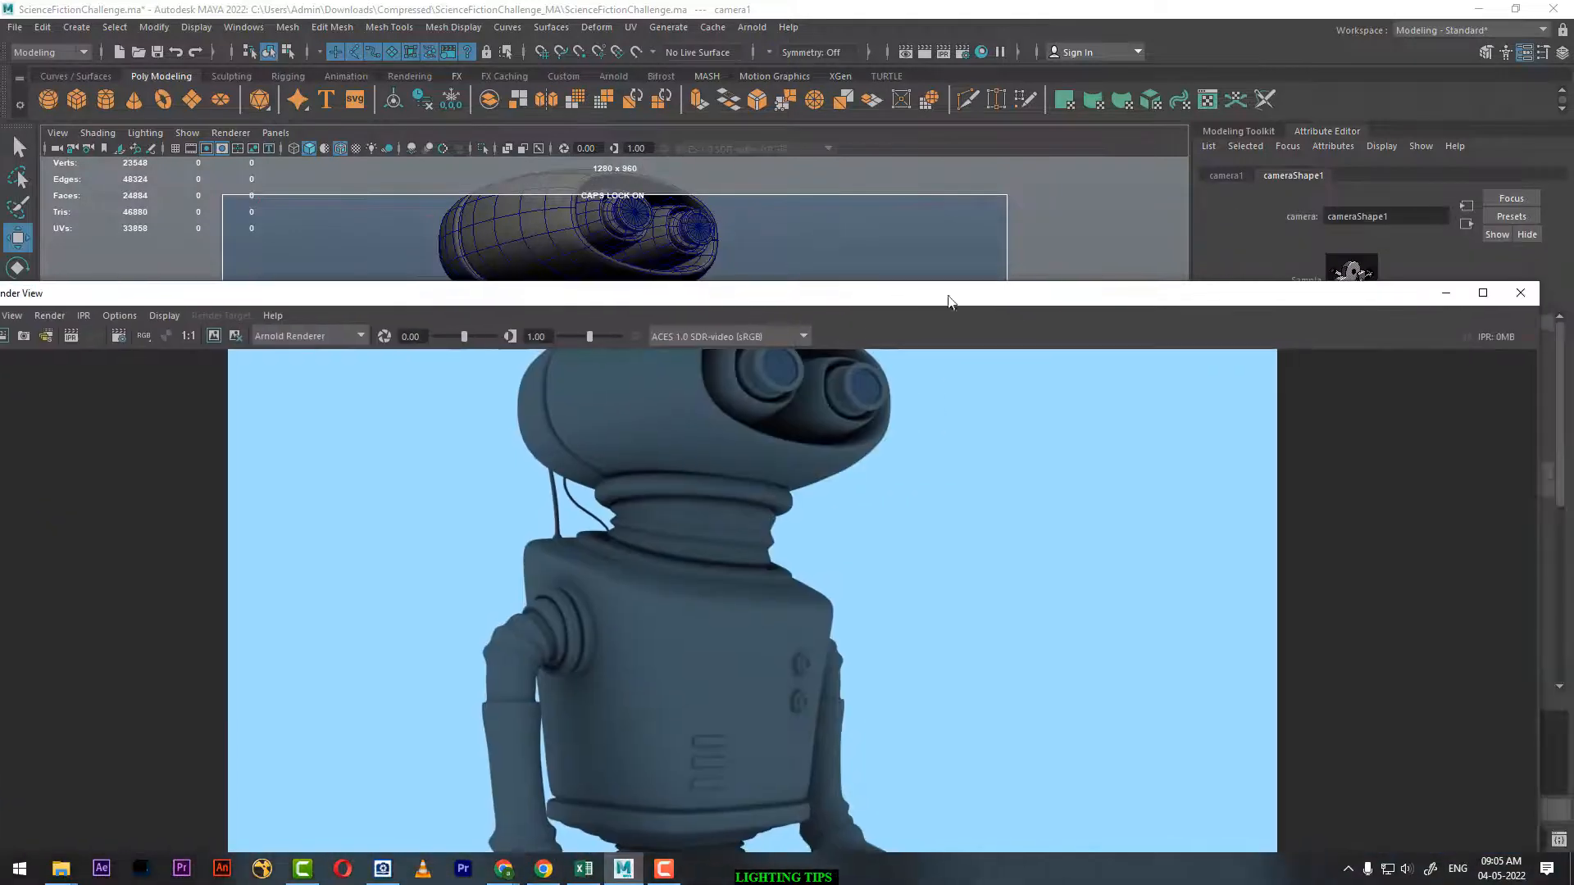
pyautogui.click(1435, 296)
# Reframe camera1 as a low-angle three-quarter shot with the whole robot, from head to wheels, inside the resolution gate
pyautogui.keyDown('alt'); pyautogui.moveTo(848, 544); pyautogui.dragTo(876, 462); pyautogui.keyUp('alt')
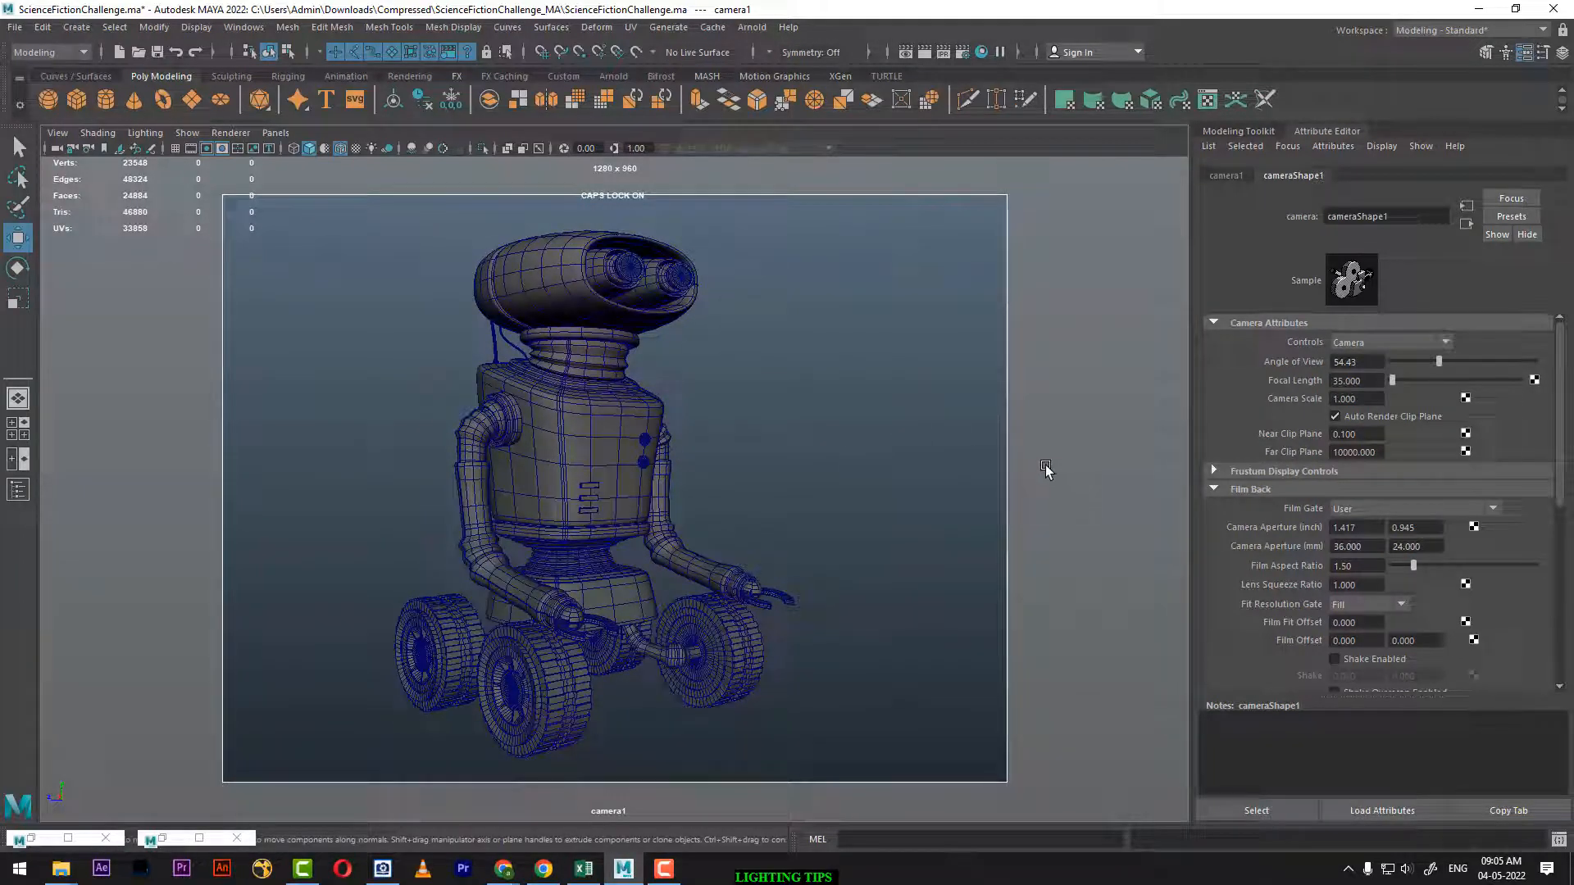
pyautogui.keyDown('alt'); pyautogui.moveTo(898, 496); pyautogui.dragTo(844, 502); pyautogui.keyUp('alt')
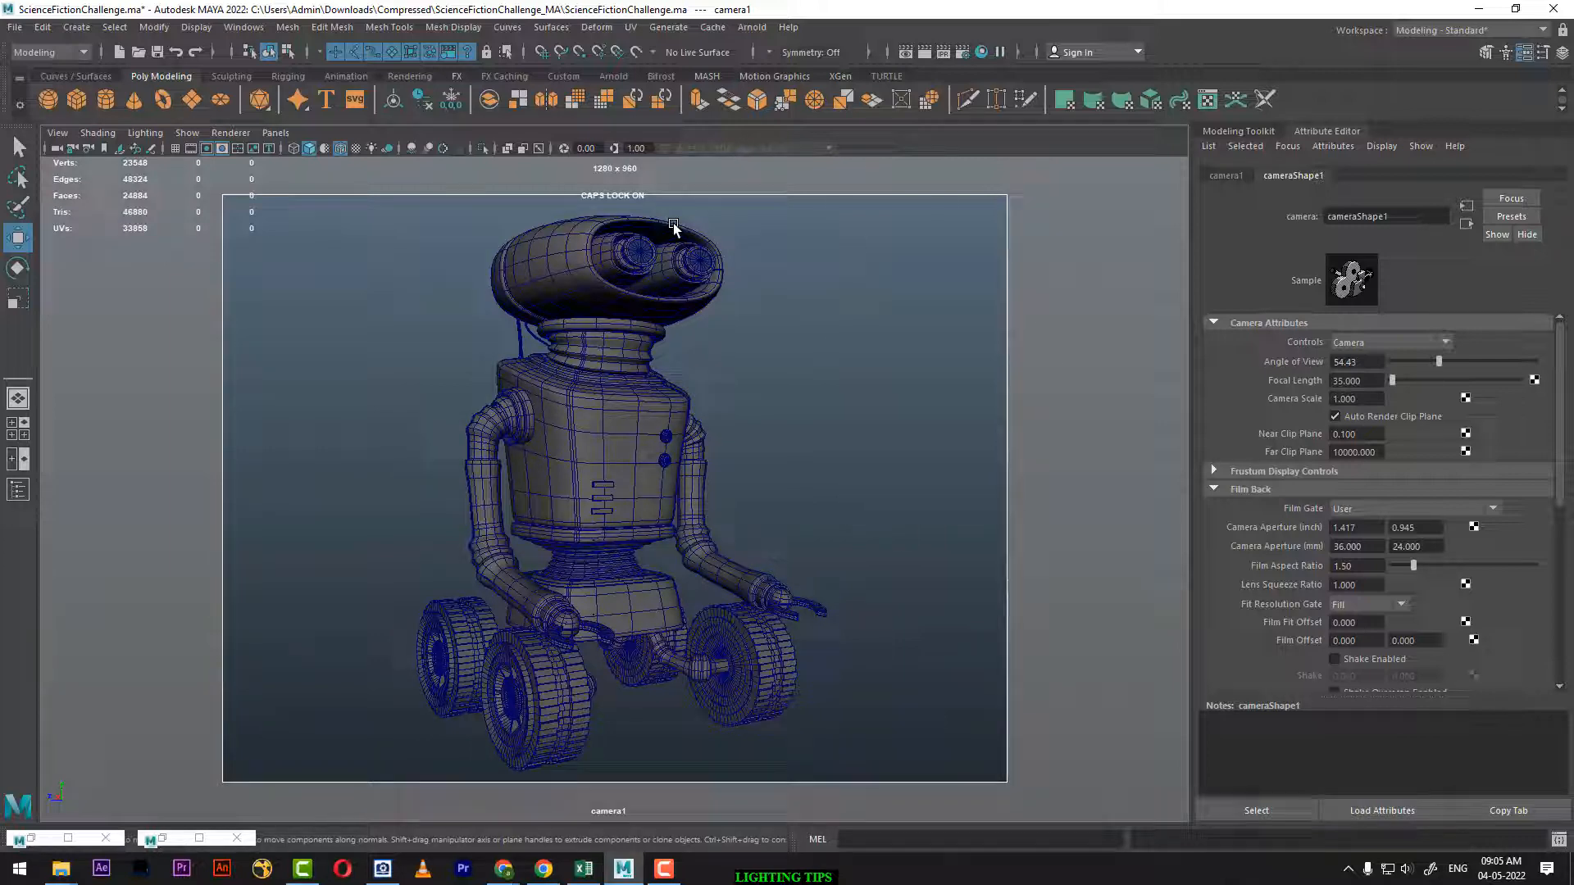
pyautogui.keyDown('alt'); pyautogui.moveTo(837, 603); pyautogui.dragTo(854, 492); pyautogui.keyUp('alt')
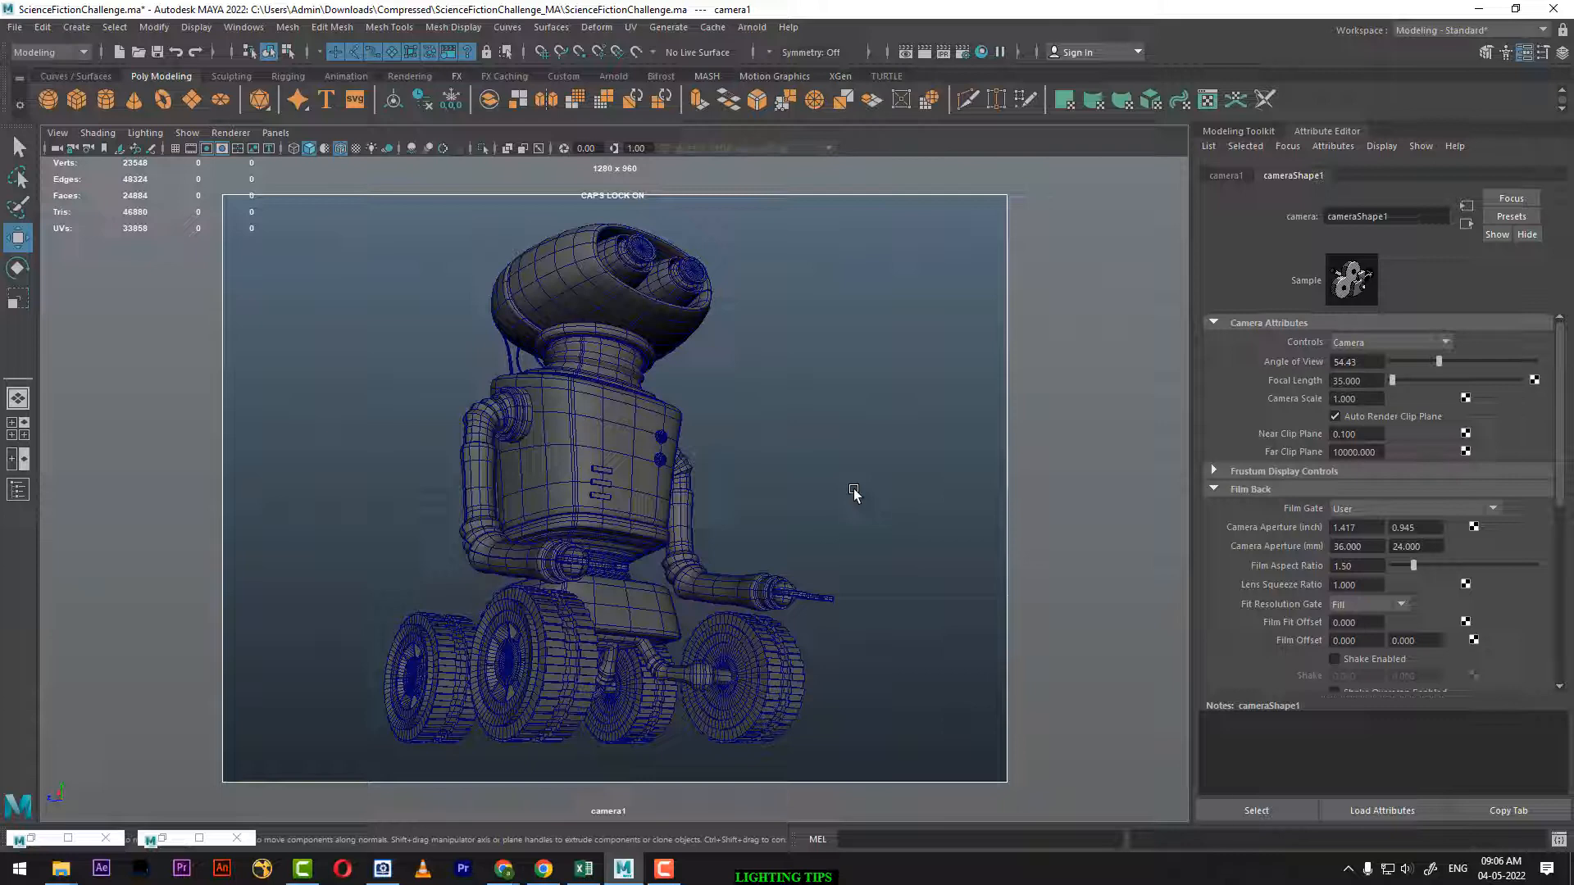
pyautogui.keyDown('alt'); pyautogui.moveTo(854, 460); pyautogui.dragTo(875, 489); pyautogui.keyUp('alt')
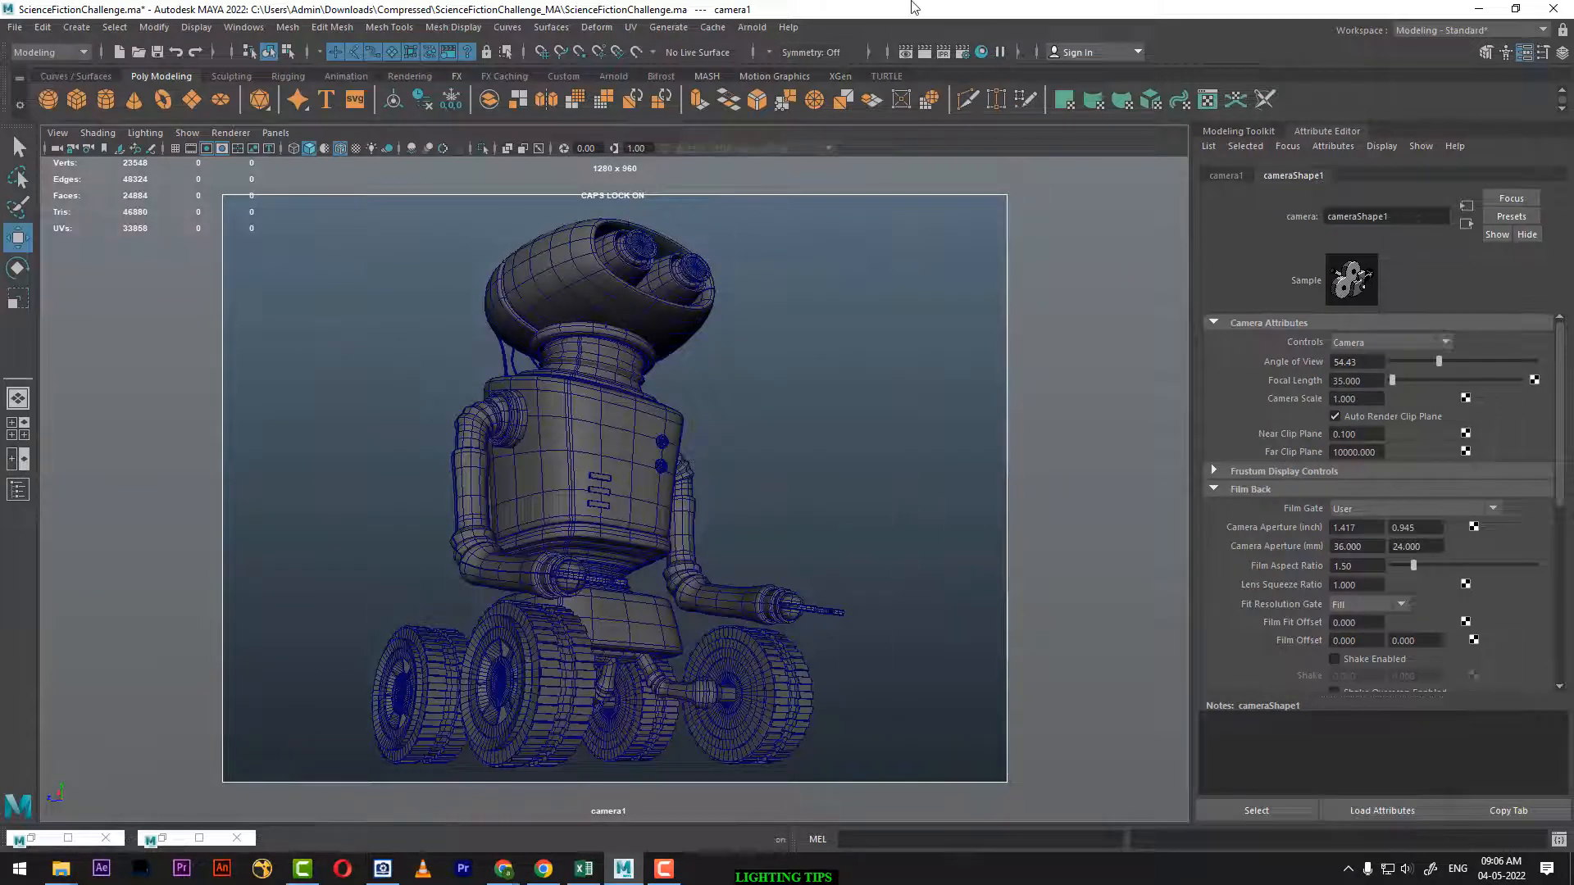
# Render the low-angle camera1 shot and view it in a maximized Render View
pyautogui.click(923, 54)
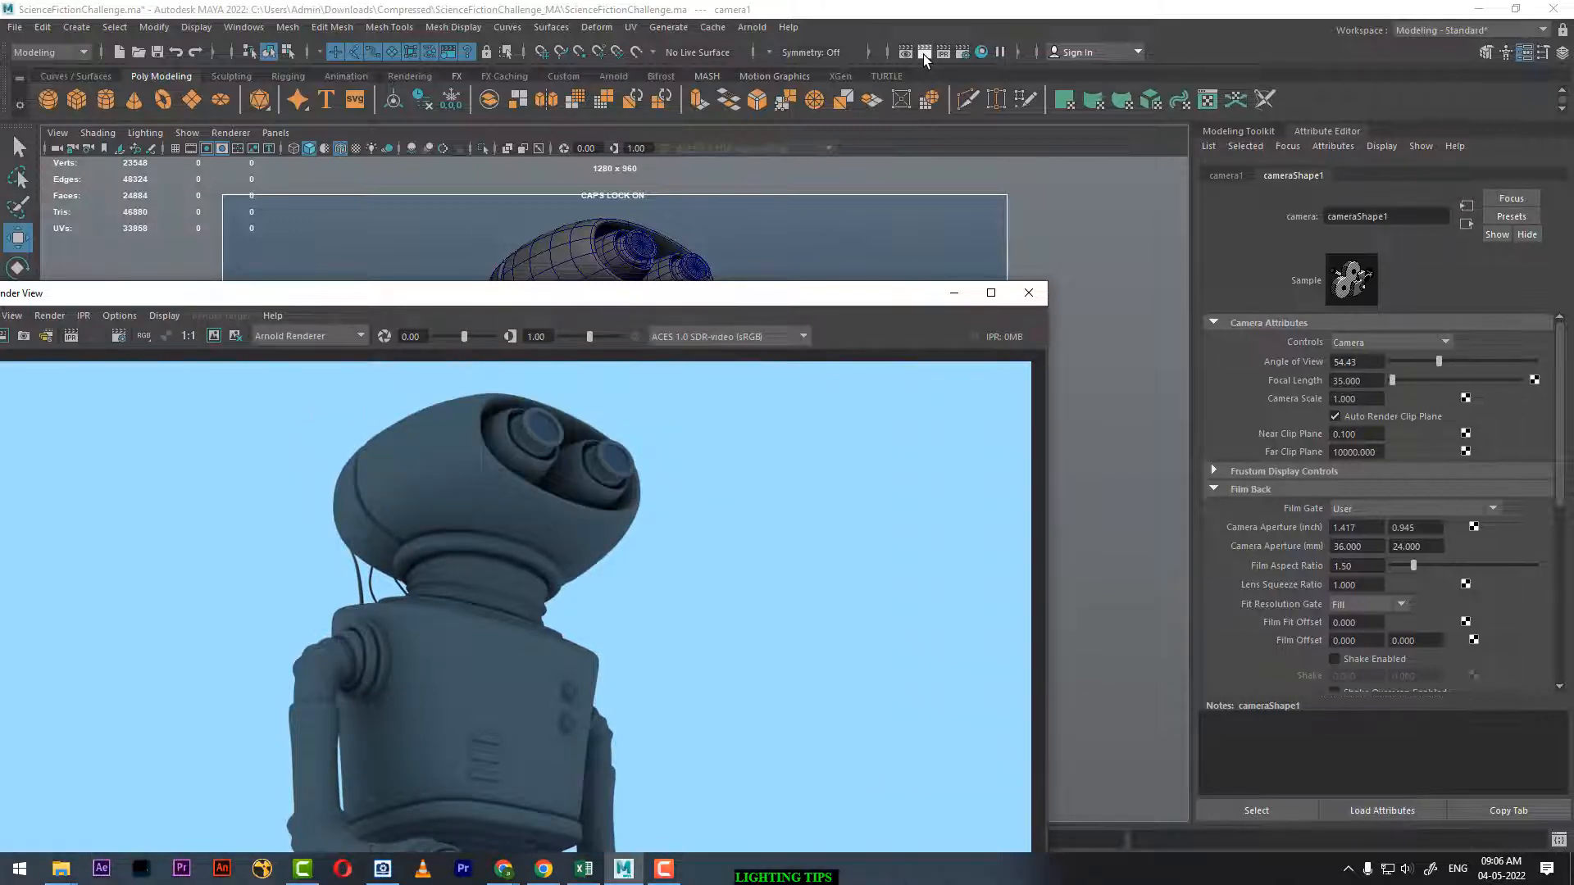
pyautogui.click(991, 293)
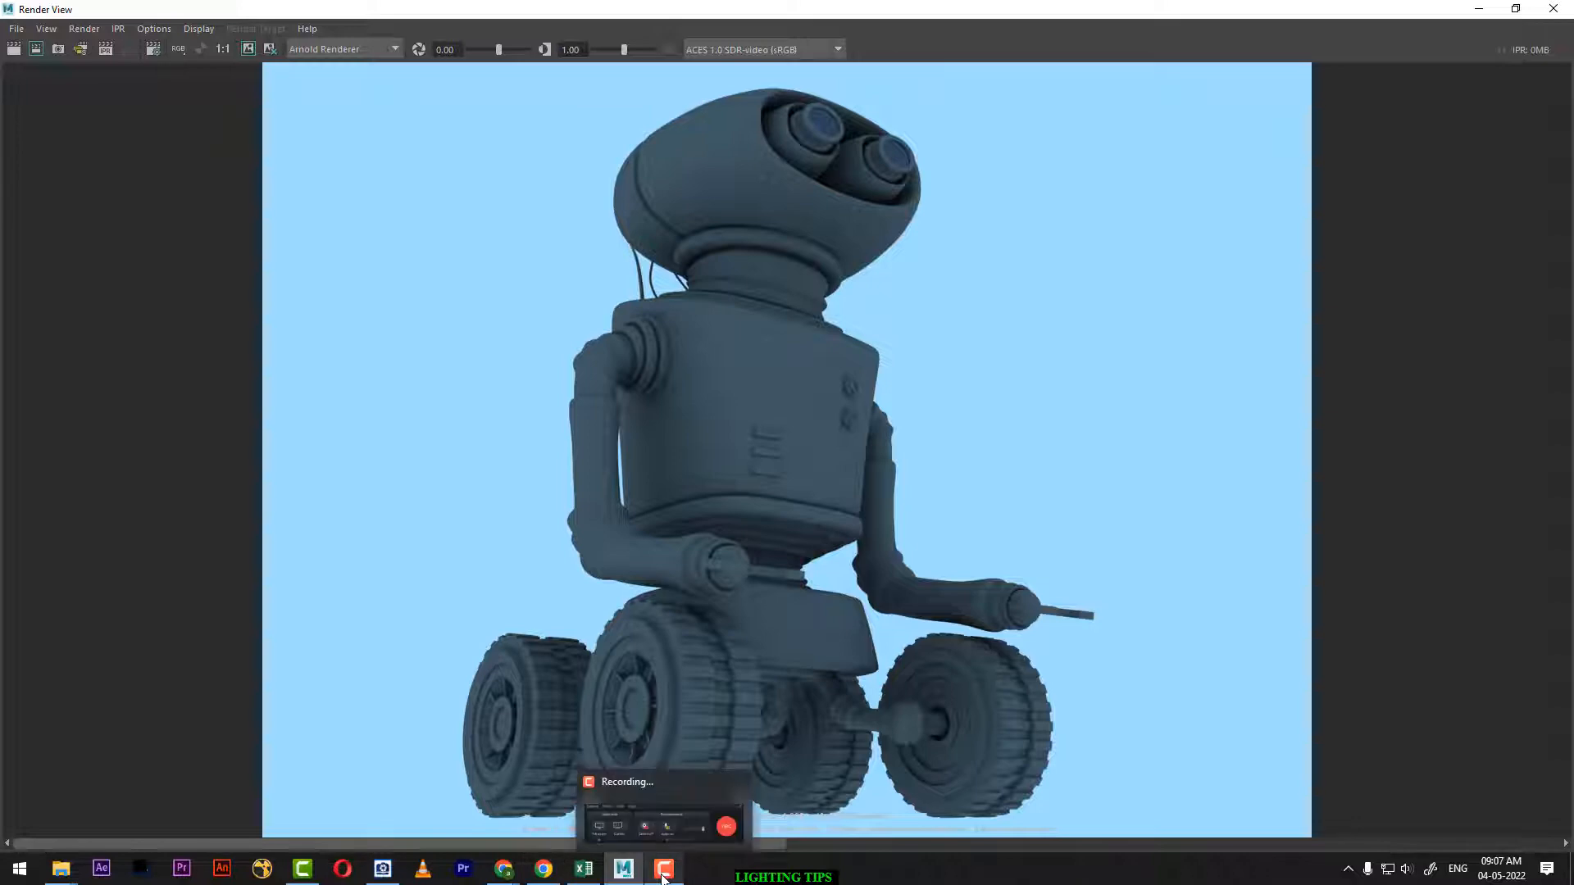
pyautogui.click(665, 870)
pyautogui.click(1495, 791)
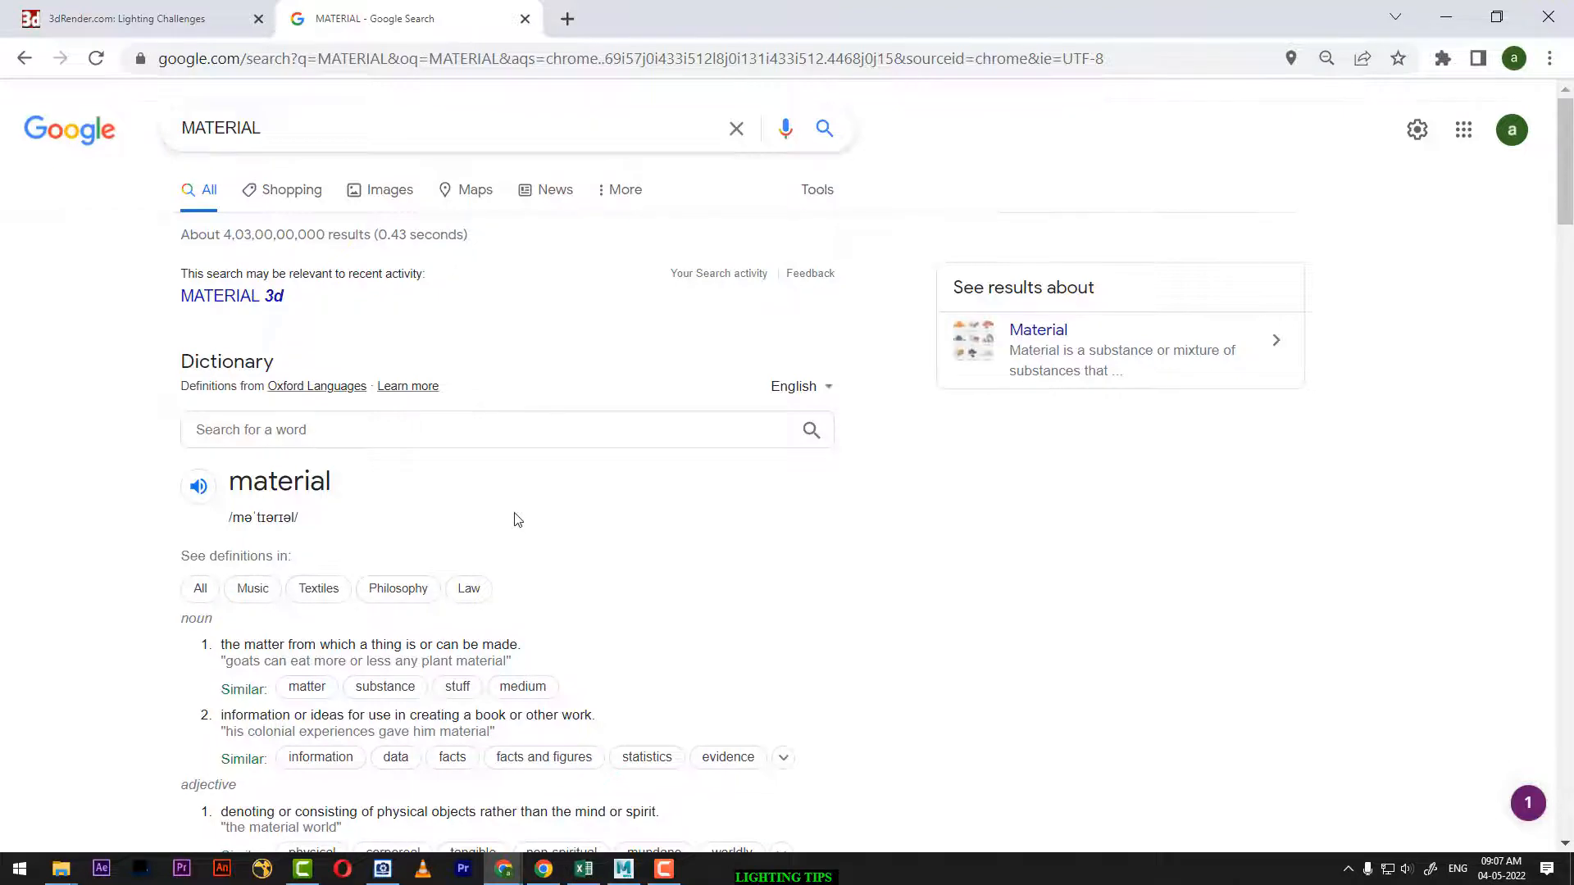
# In Chrome, replace the MATERIAL query with METAL SHADER and show the image results
pyautogui.scroll(-1, 541, 518)
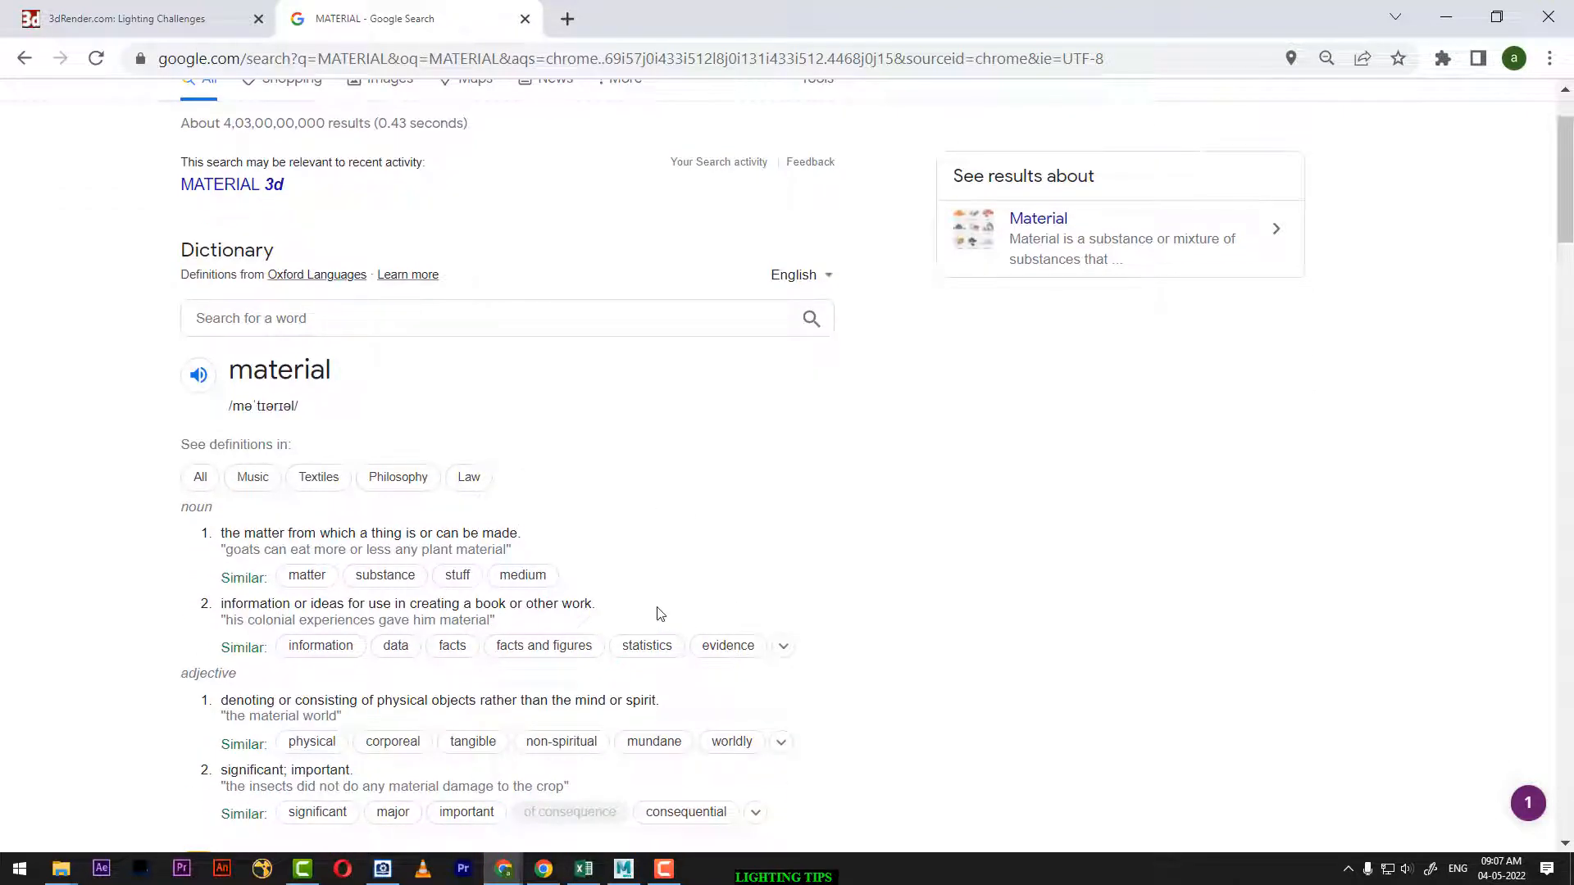
pyautogui.scroll(-2, 661, 614)
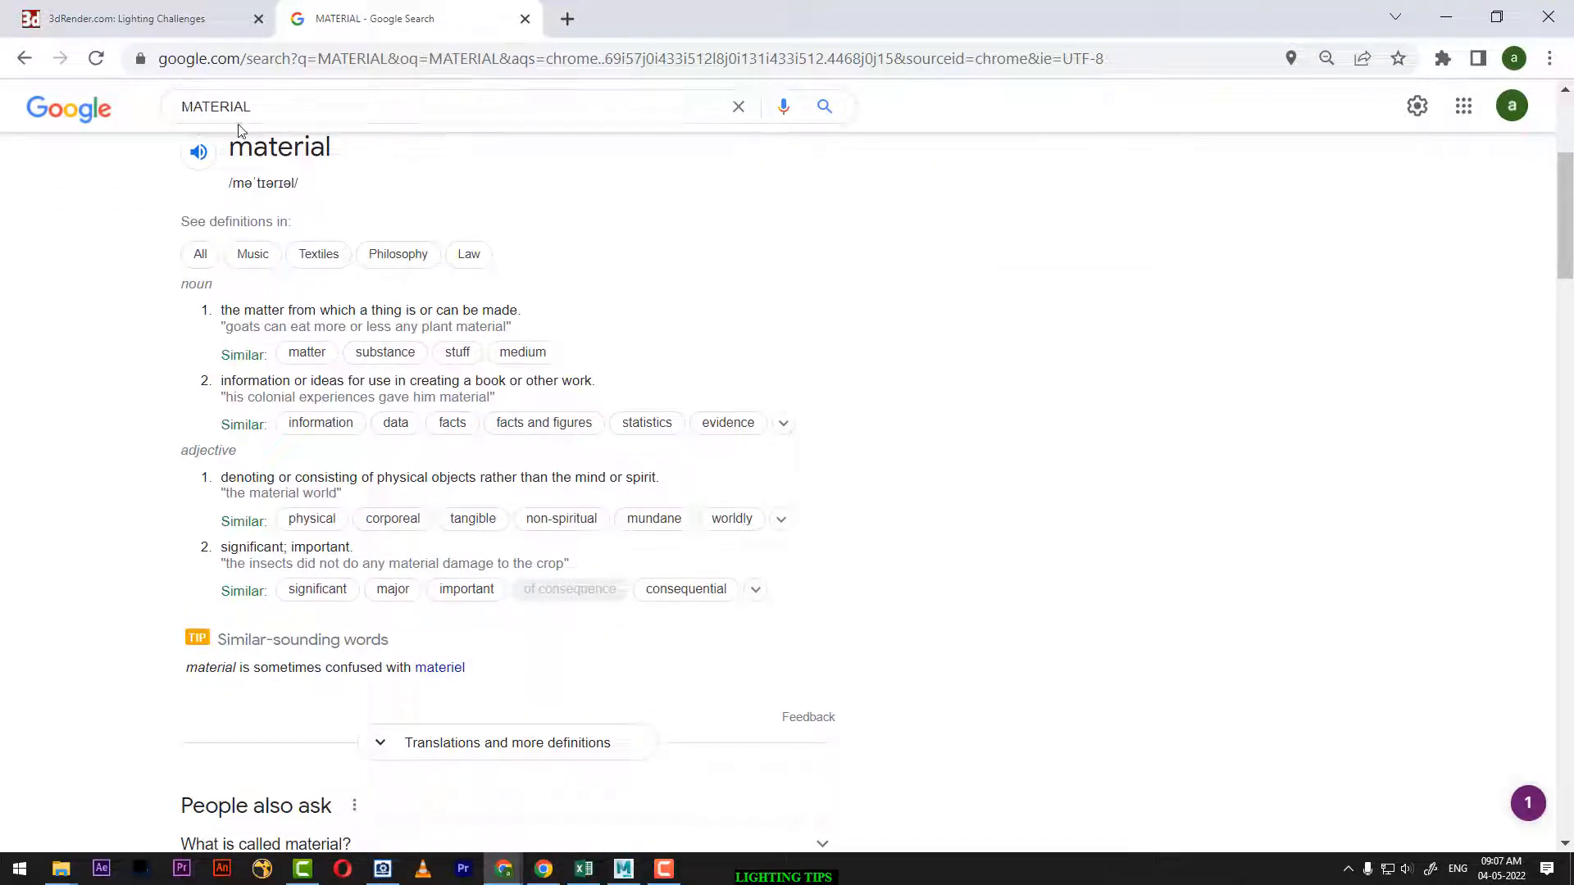
pyautogui.click(279, 105)
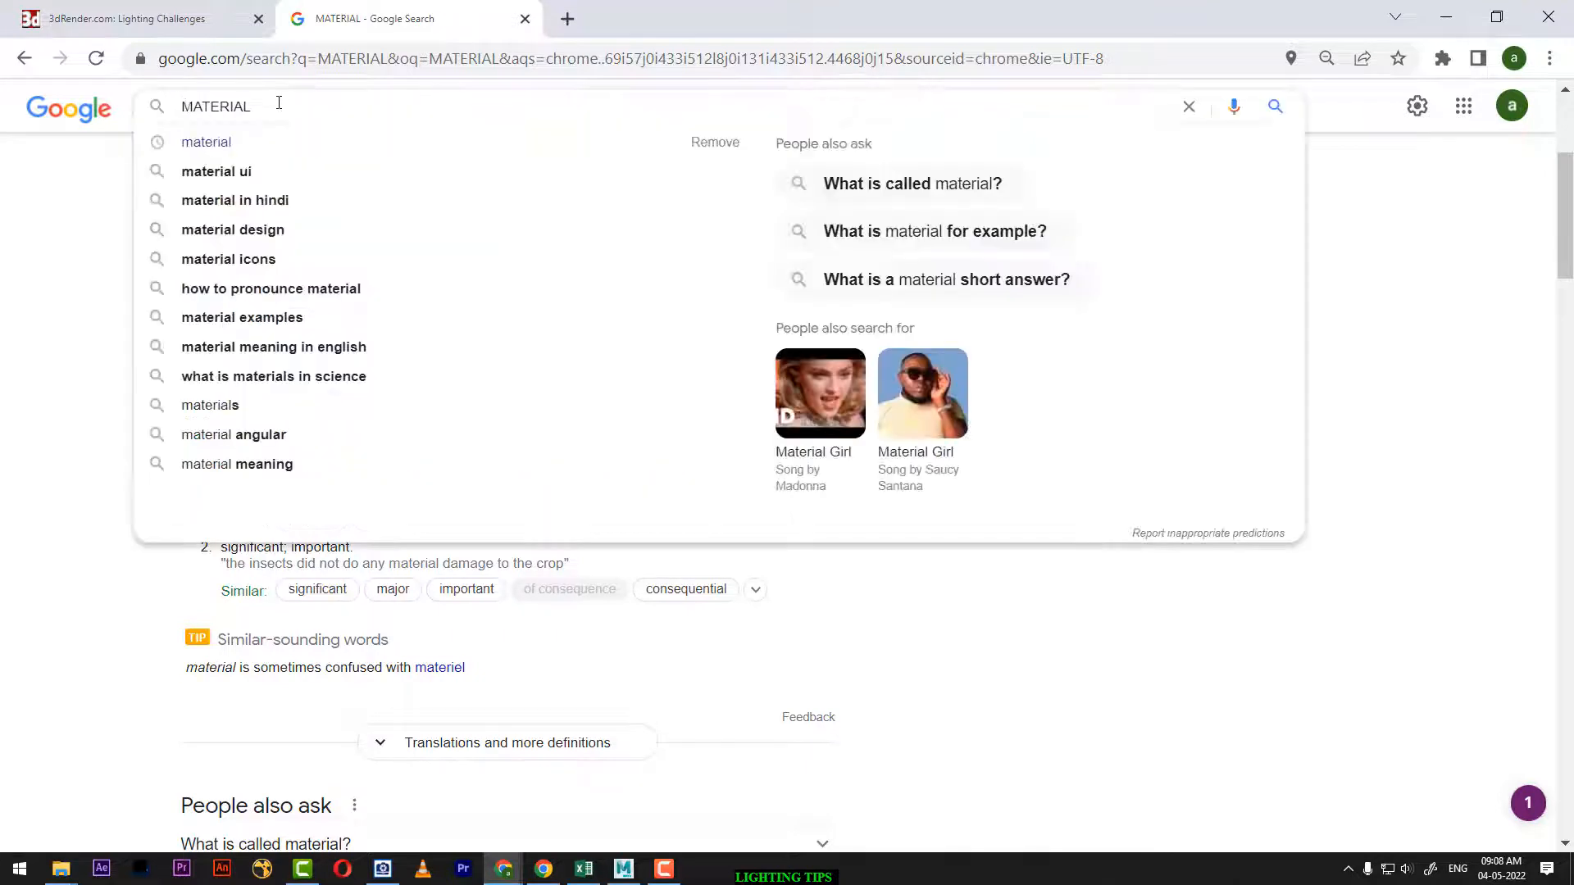
pyautogui.moveTo(279, 105); pyautogui.dragTo(137, 109)
pyautogui.write('METAL')
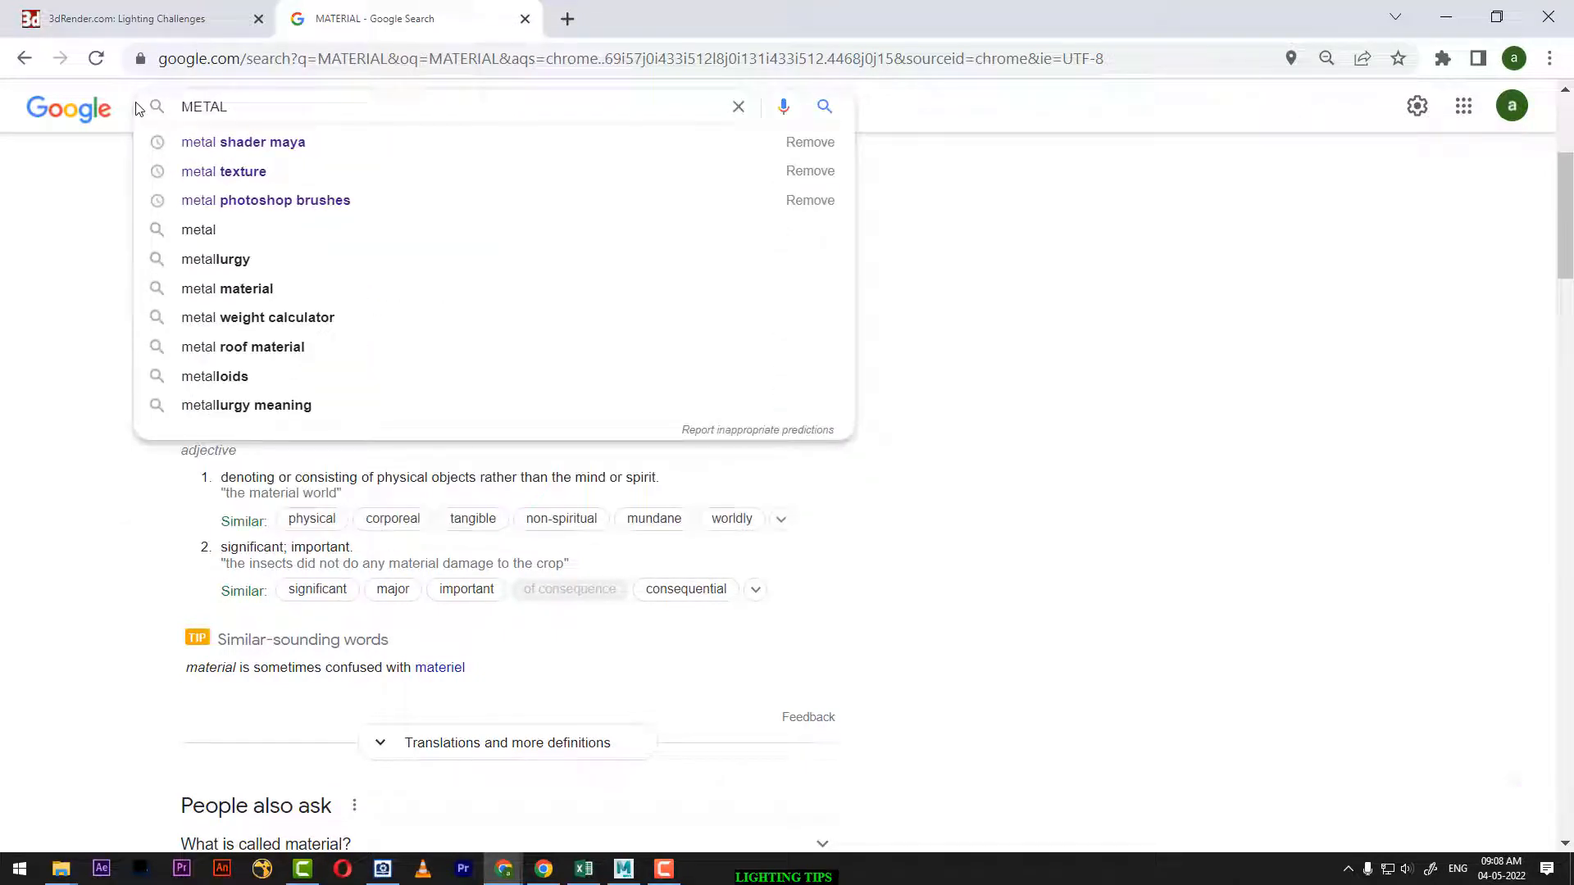
pyautogui.write(' SHADER')
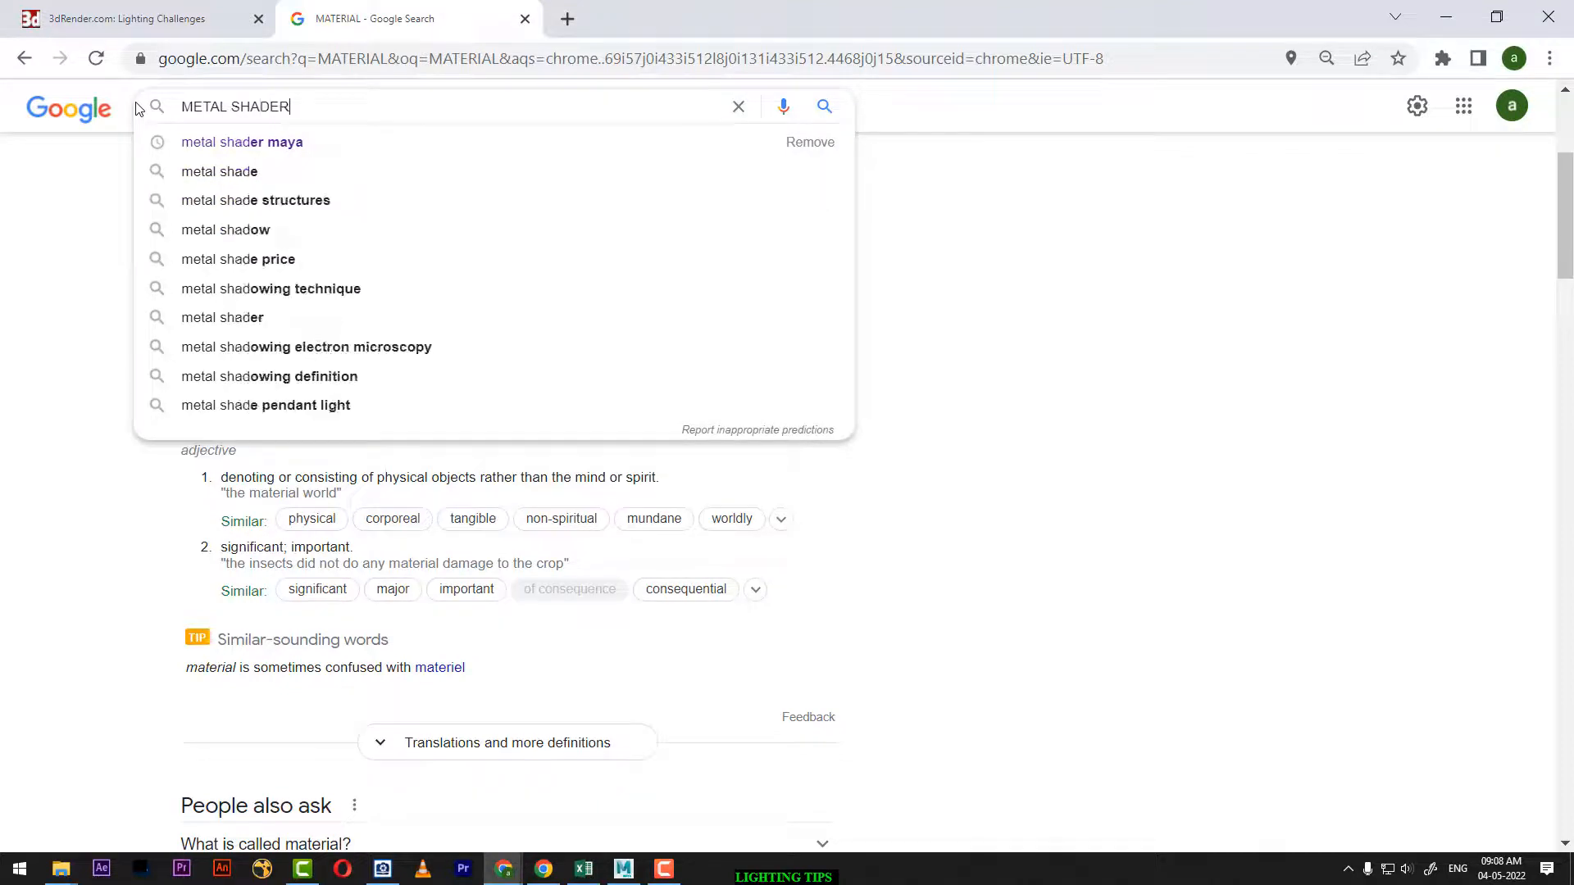
pyautogui.press('Return')
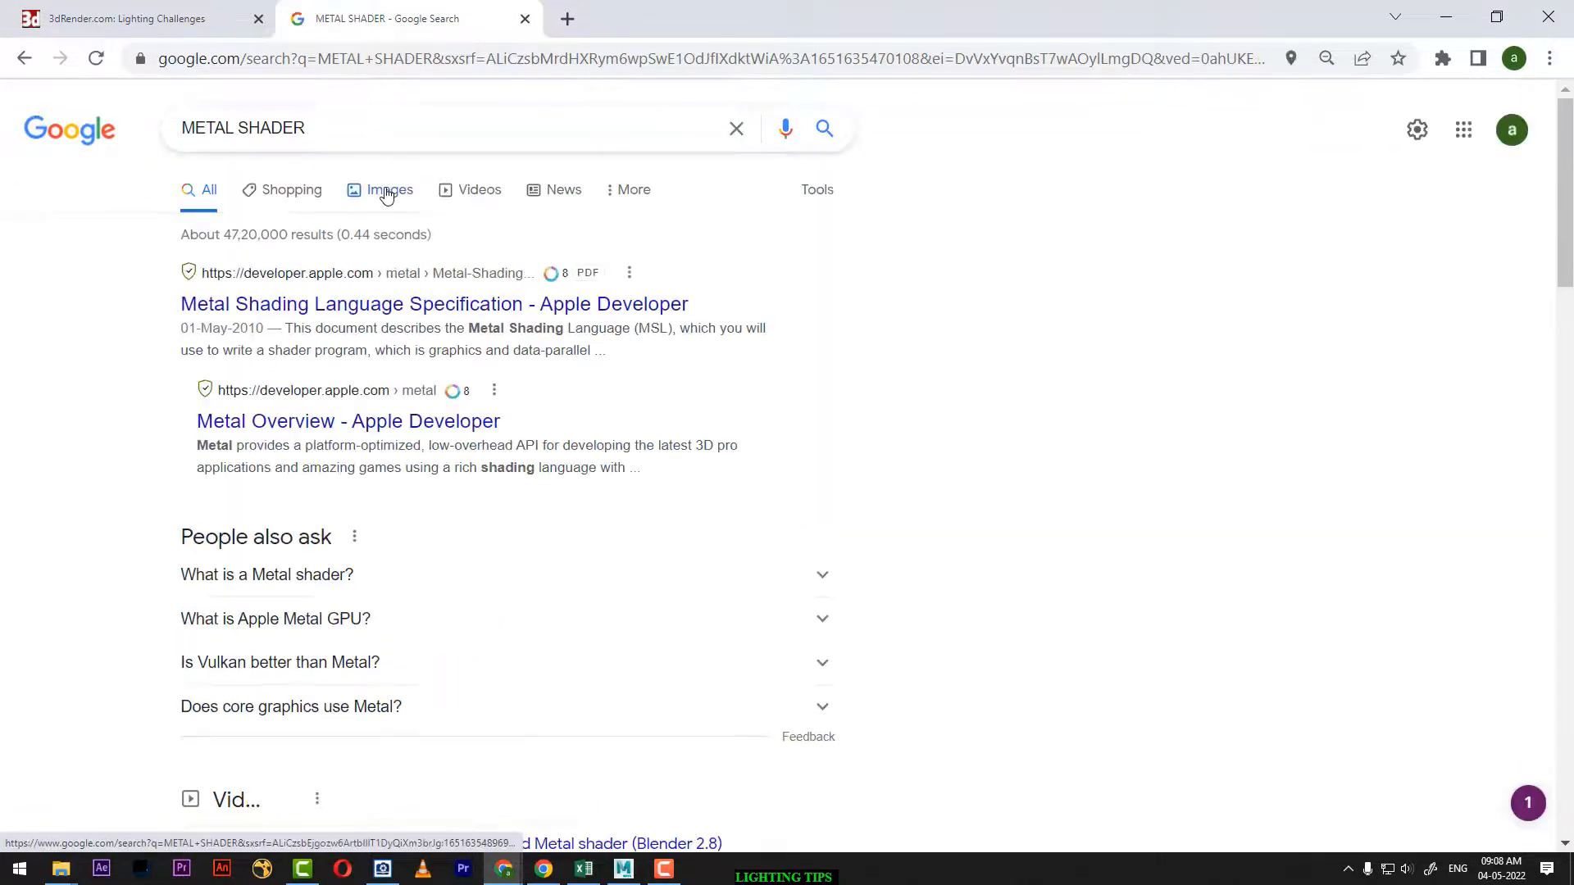
pyautogui.click(387, 193)
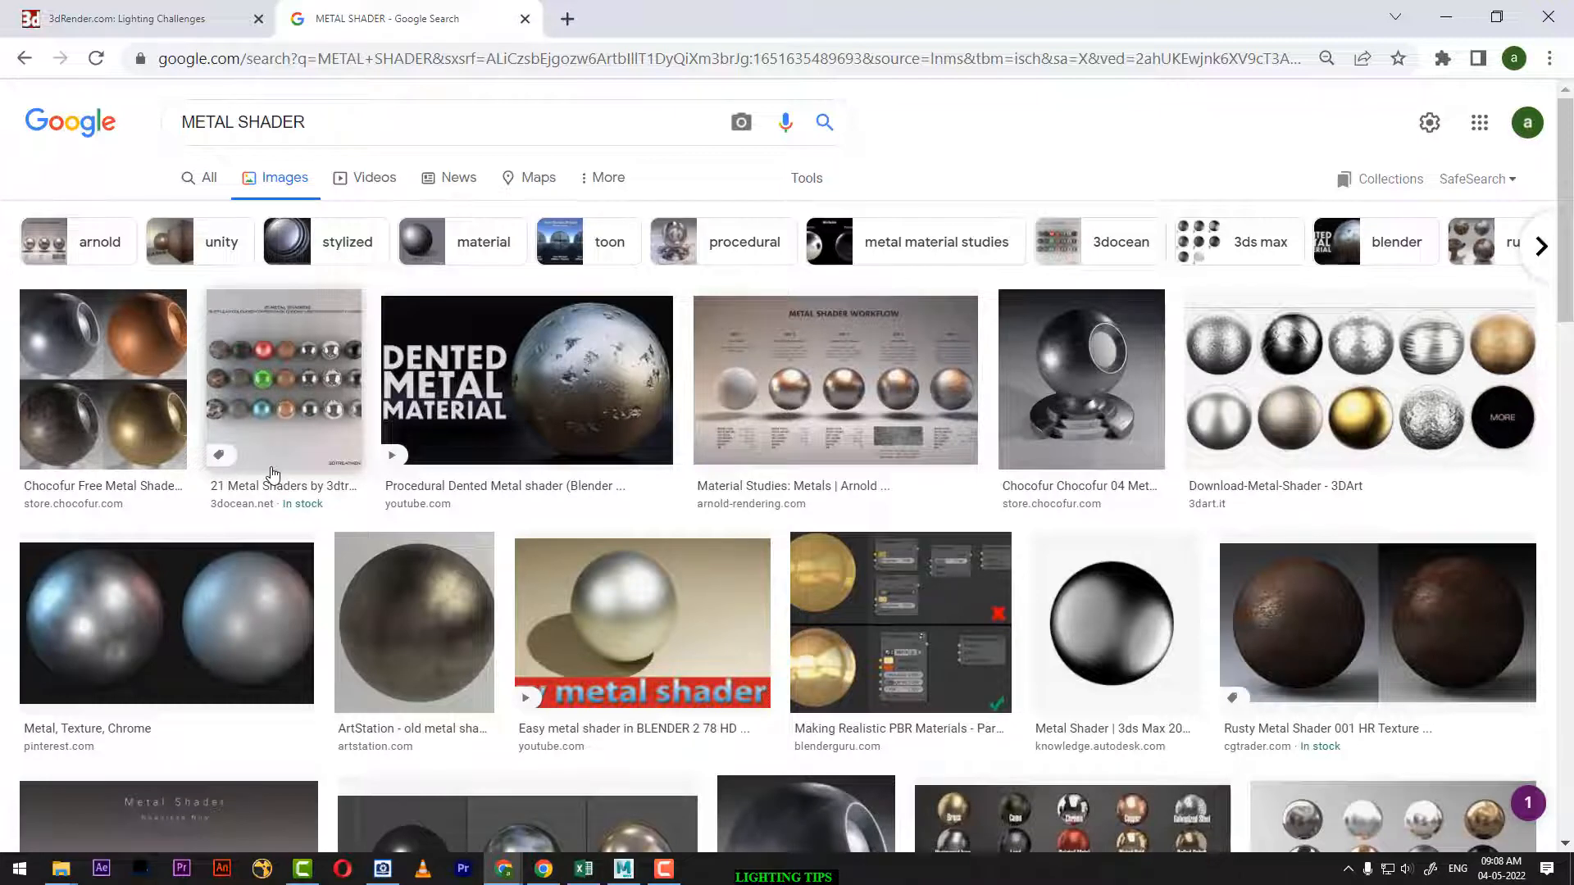
# Open the Arnold Rendering Blog article "Material Studies: Metals" and follow its metal shader workflow image to ArtStation
pyautogui.click(836, 369)
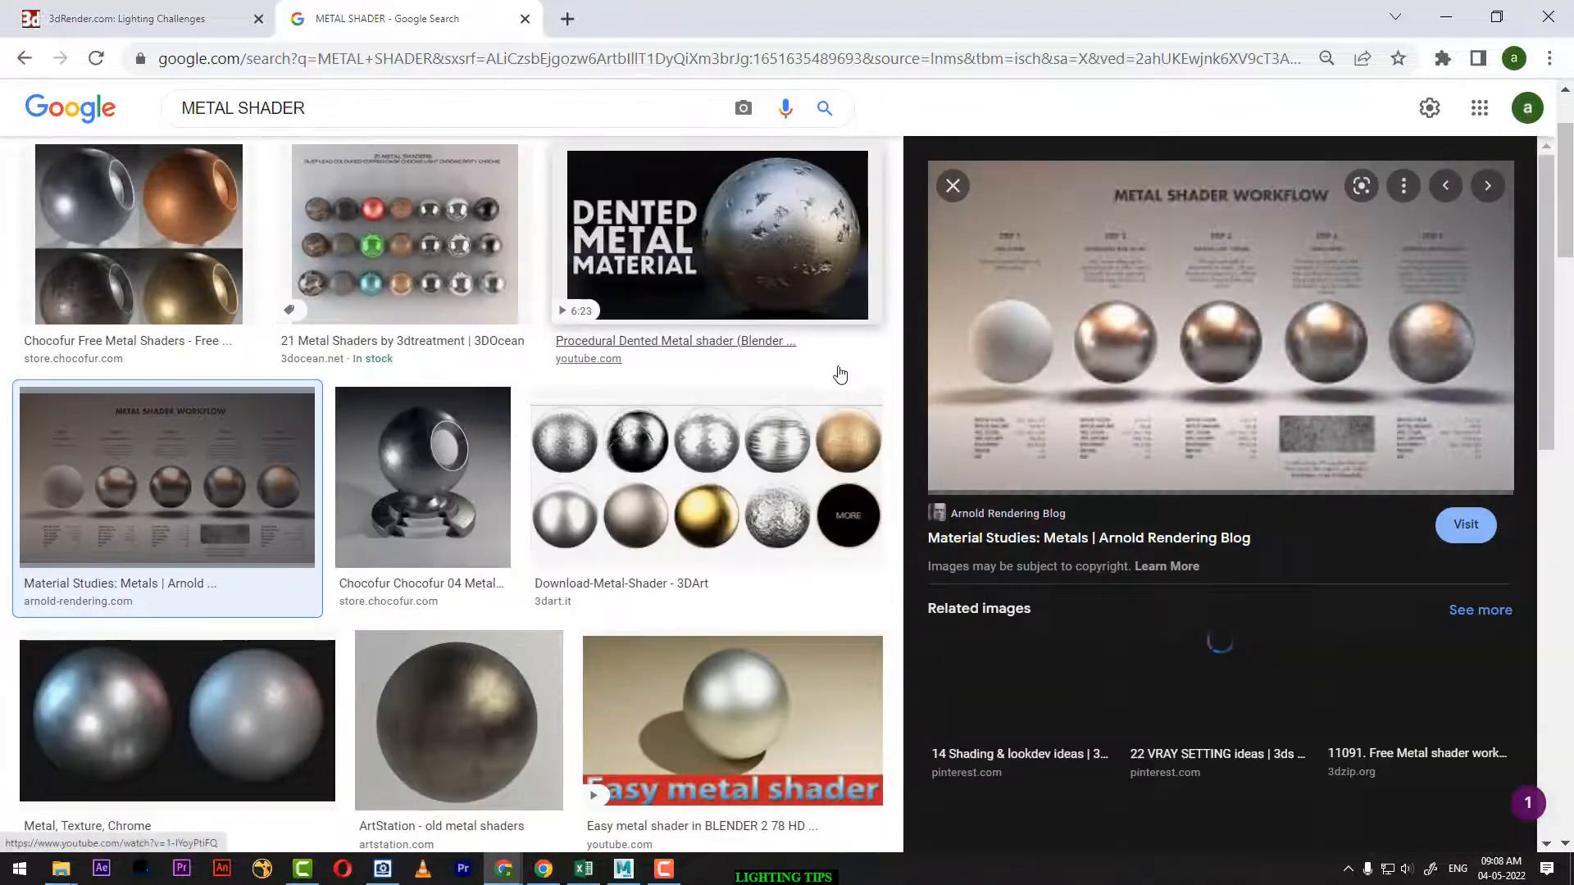
pyautogui.click(1139, 346)
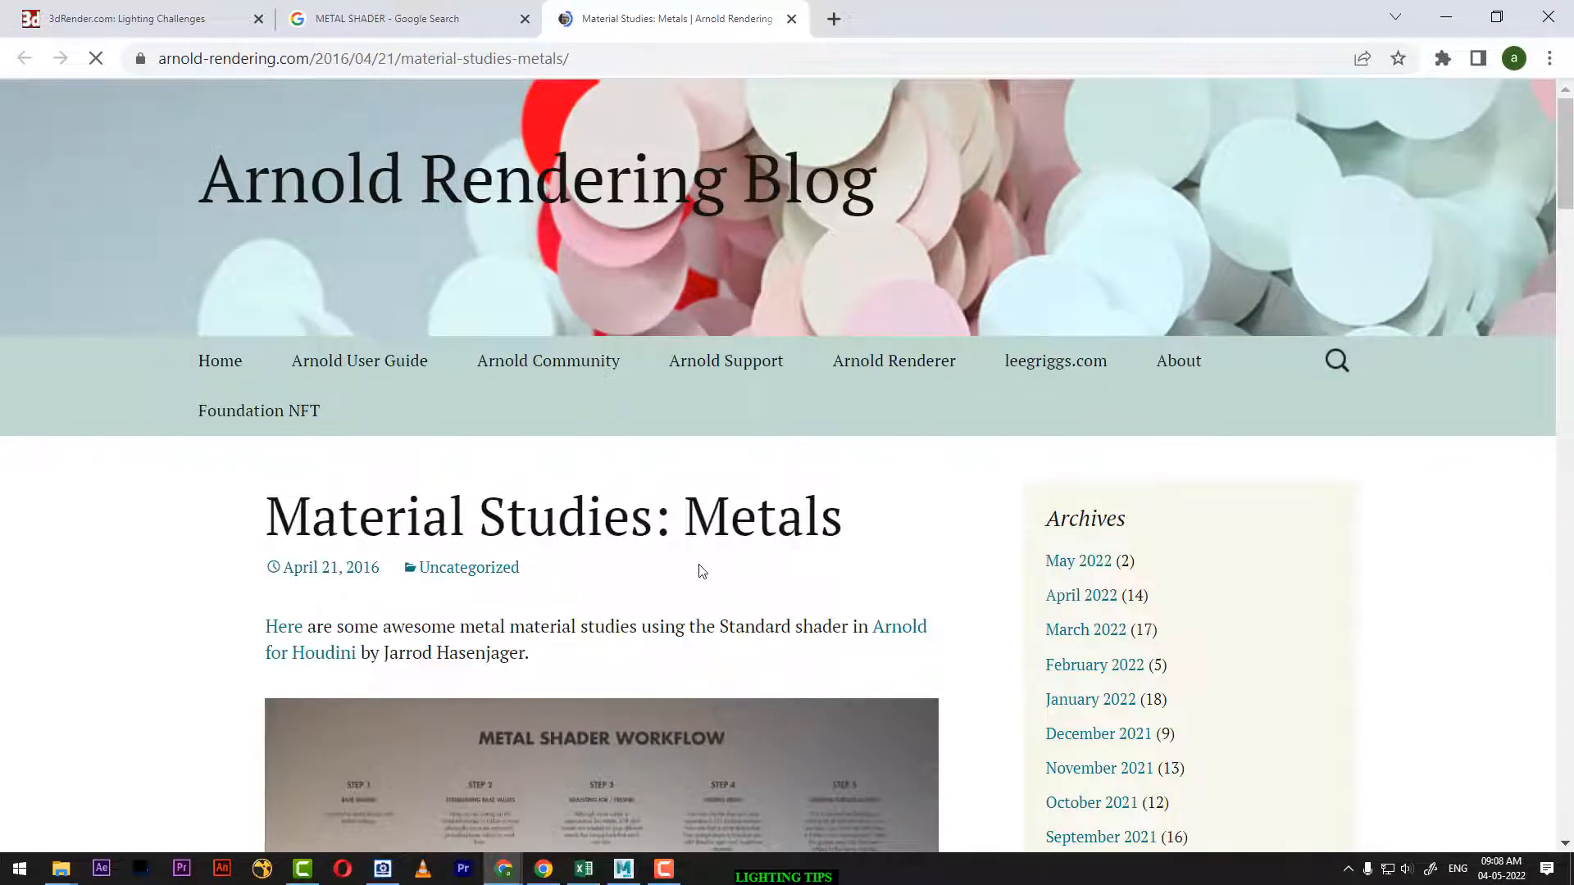
pyautogui.scroll(-6, 684, 515)
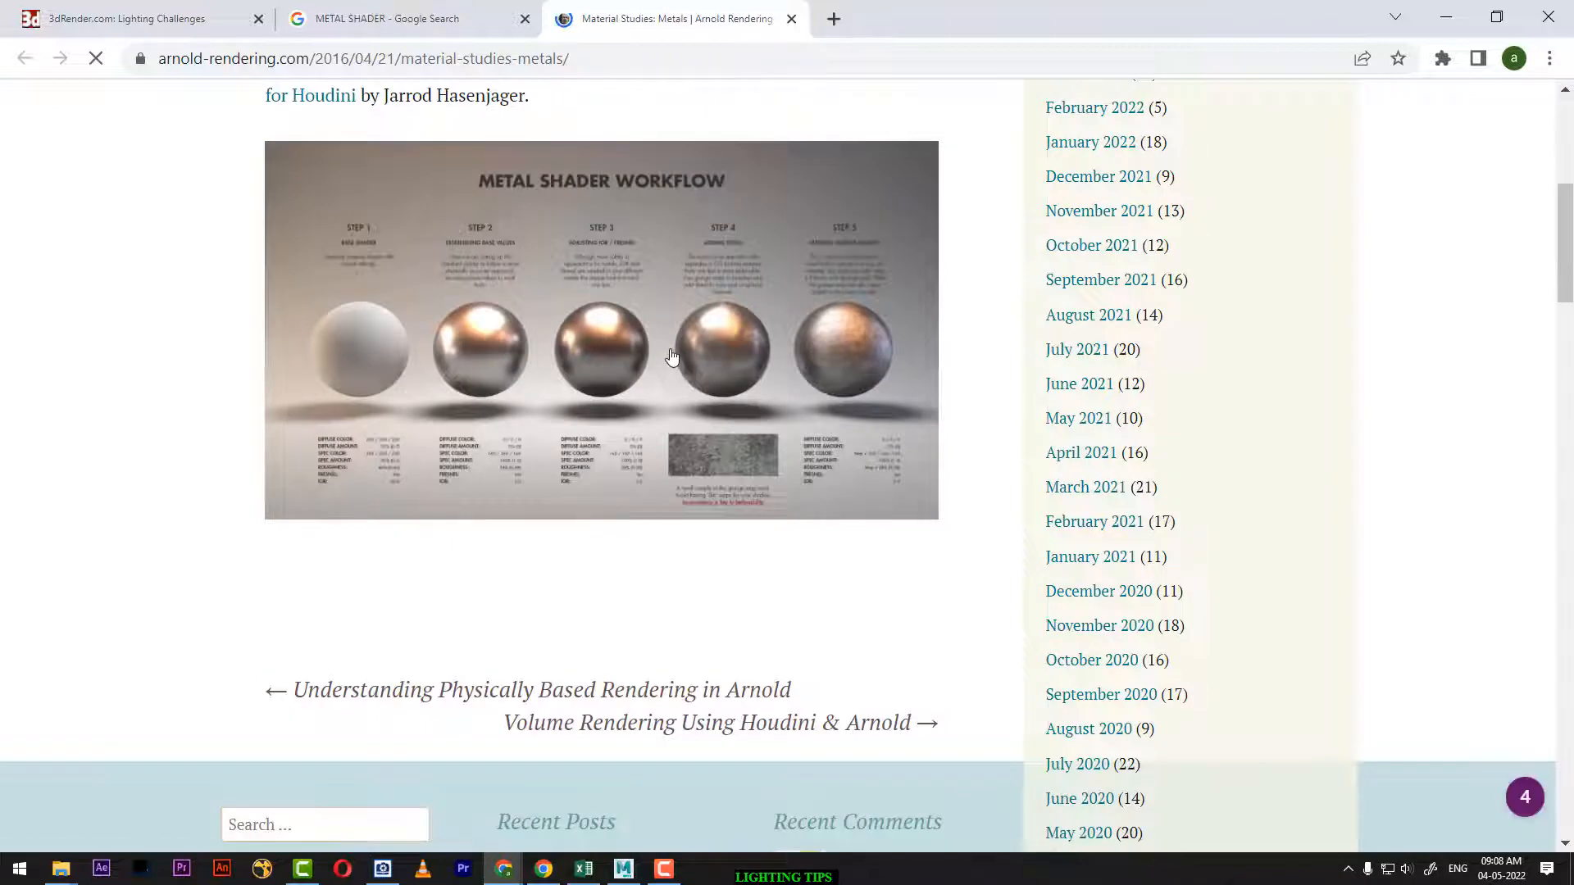
pyautogui.click(673, 358)
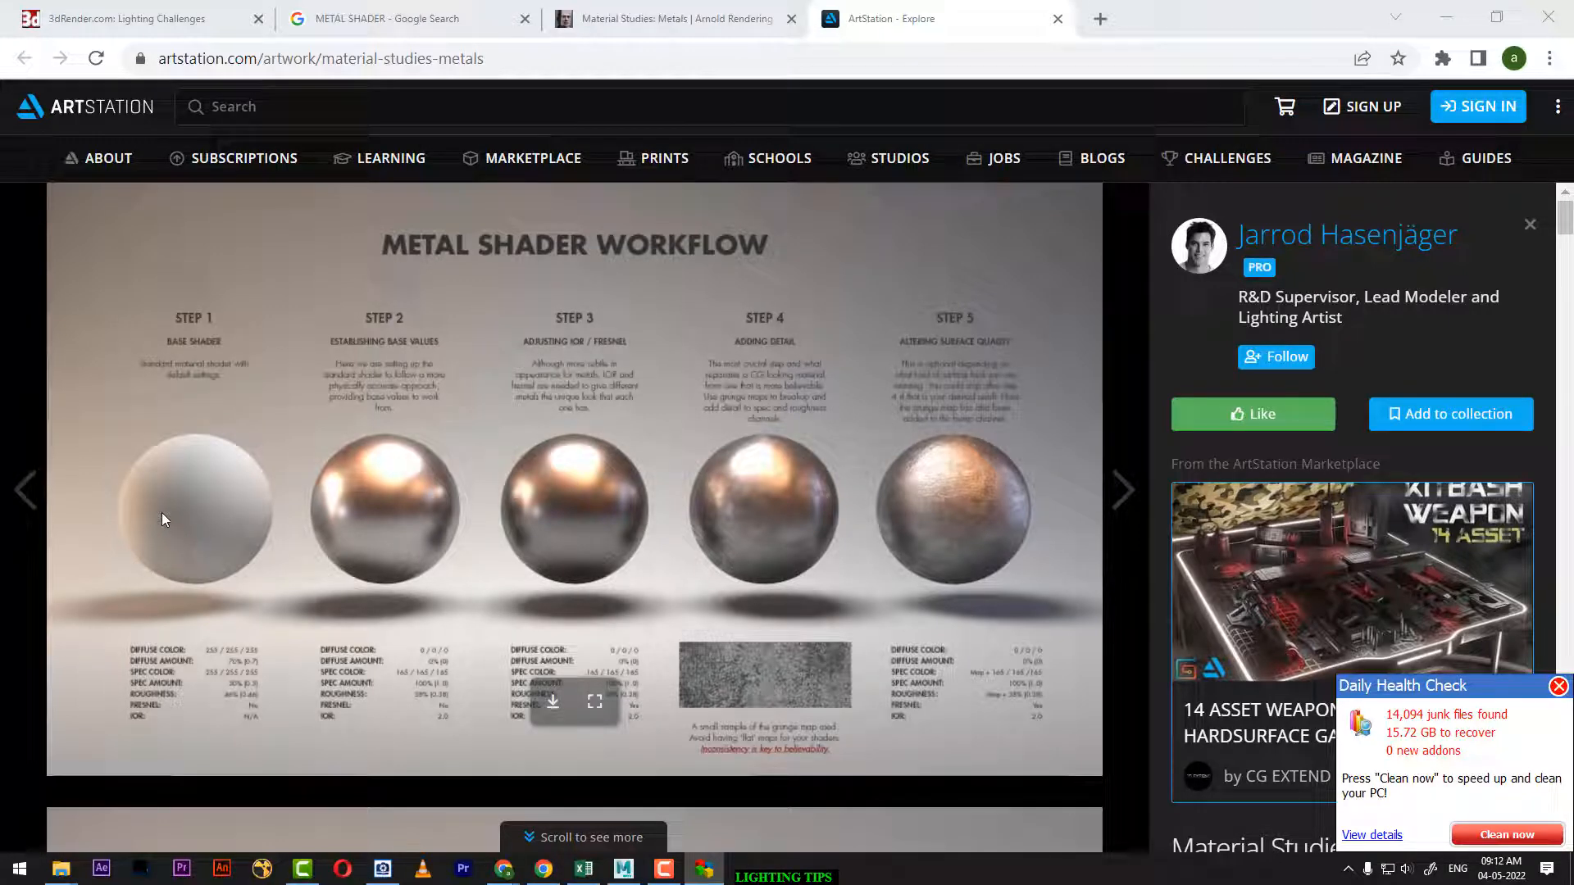
# Switch back to Maya, select the robot's parent group through its torso, and assign a new Lambert material to it
pyautogui.click(619, 876)
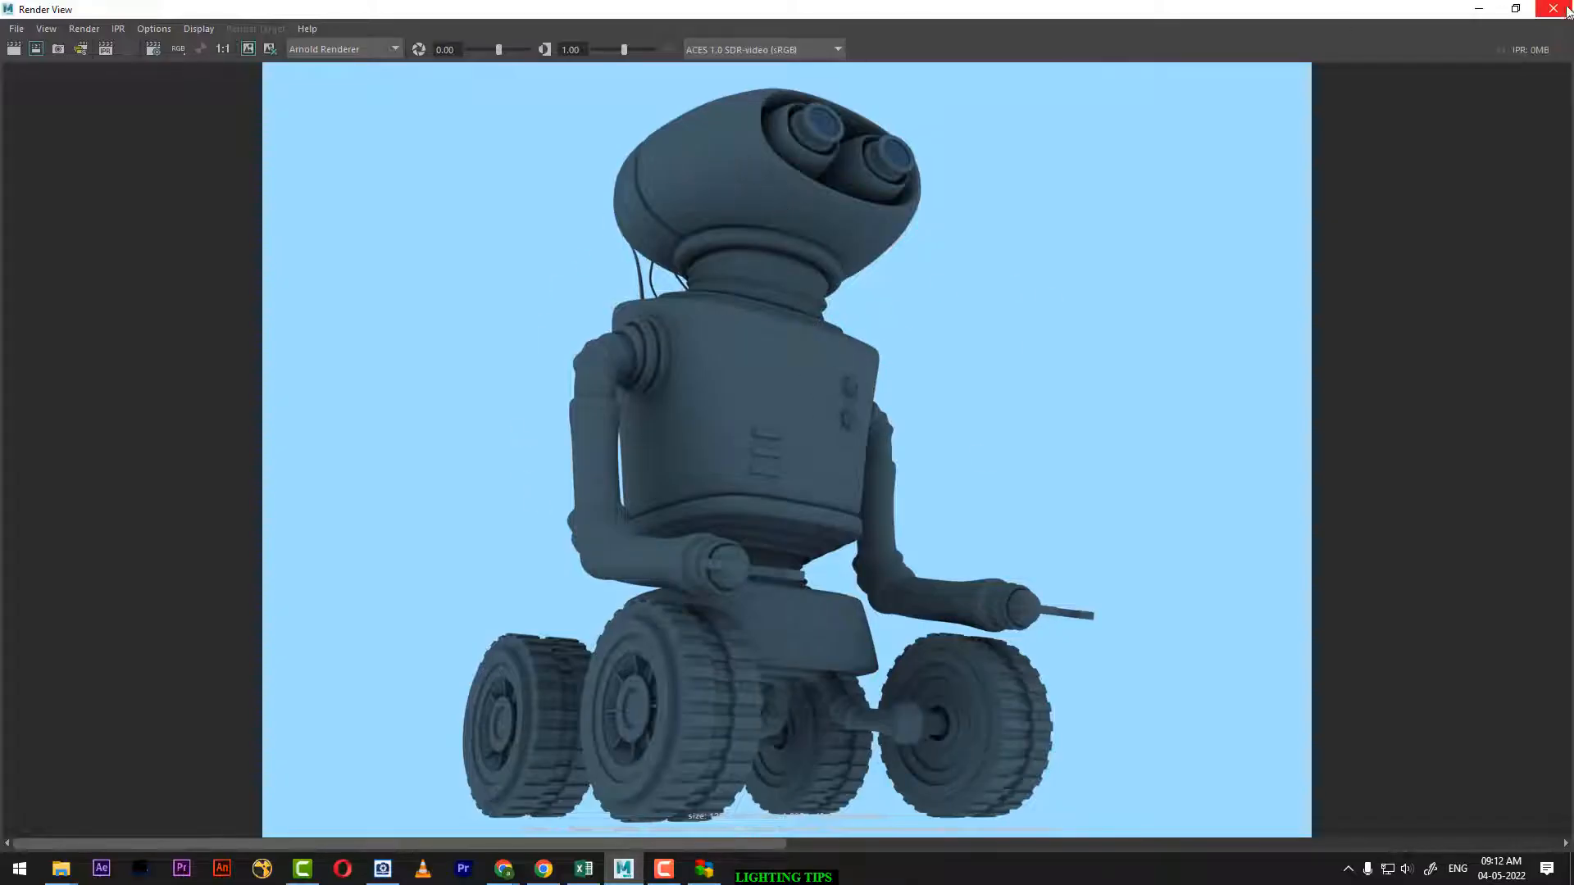
pyautogui.click(1479, 8)
pyautogui.click(764, 255)
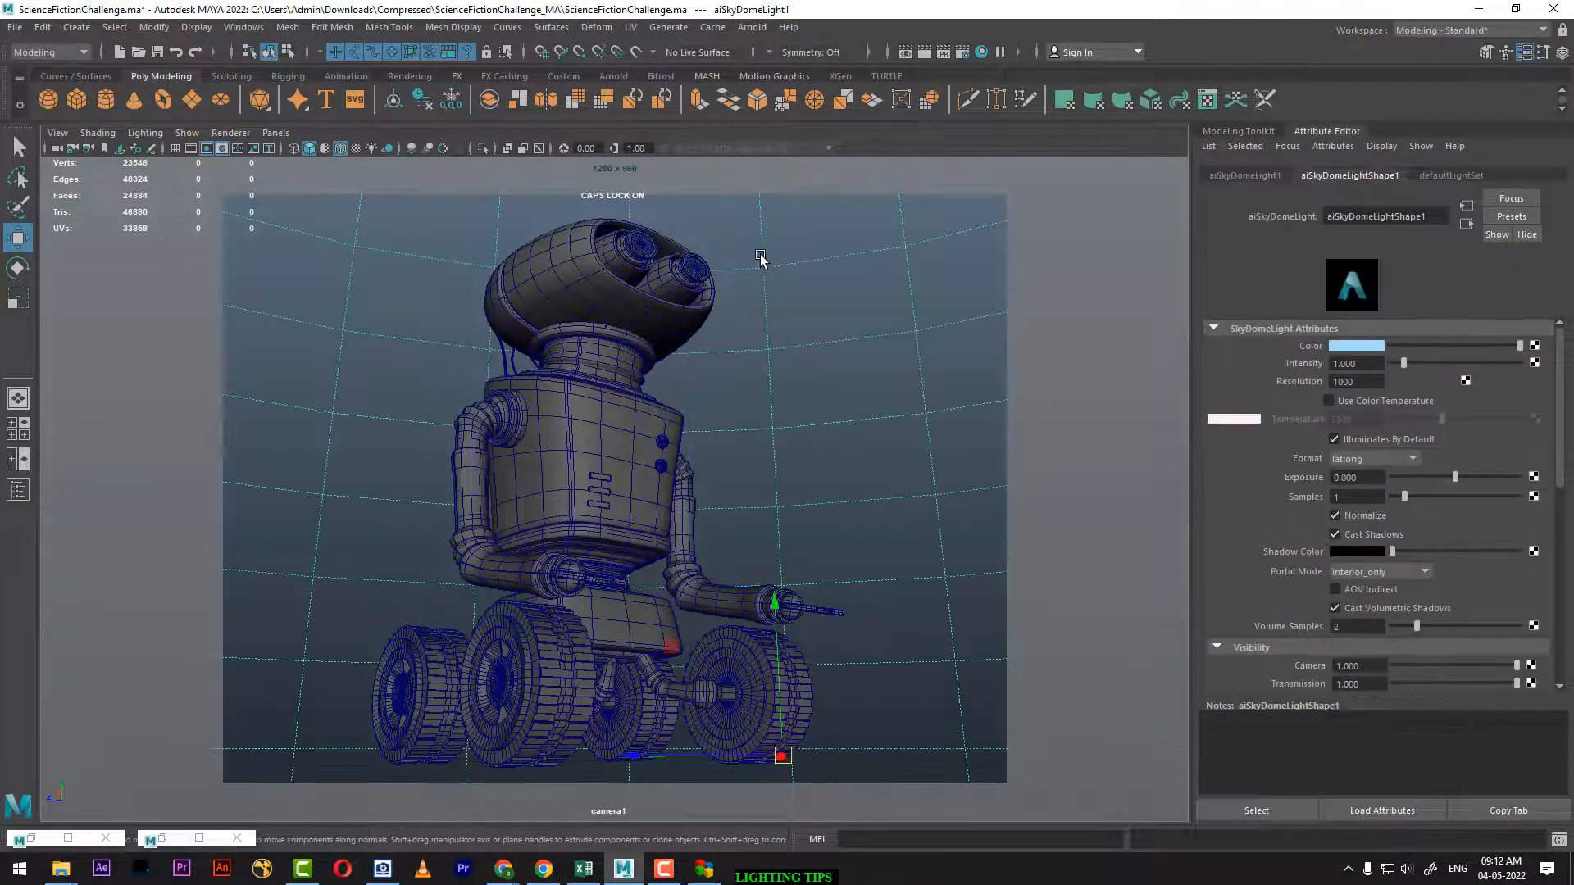
pyautogui.click(592, 405)
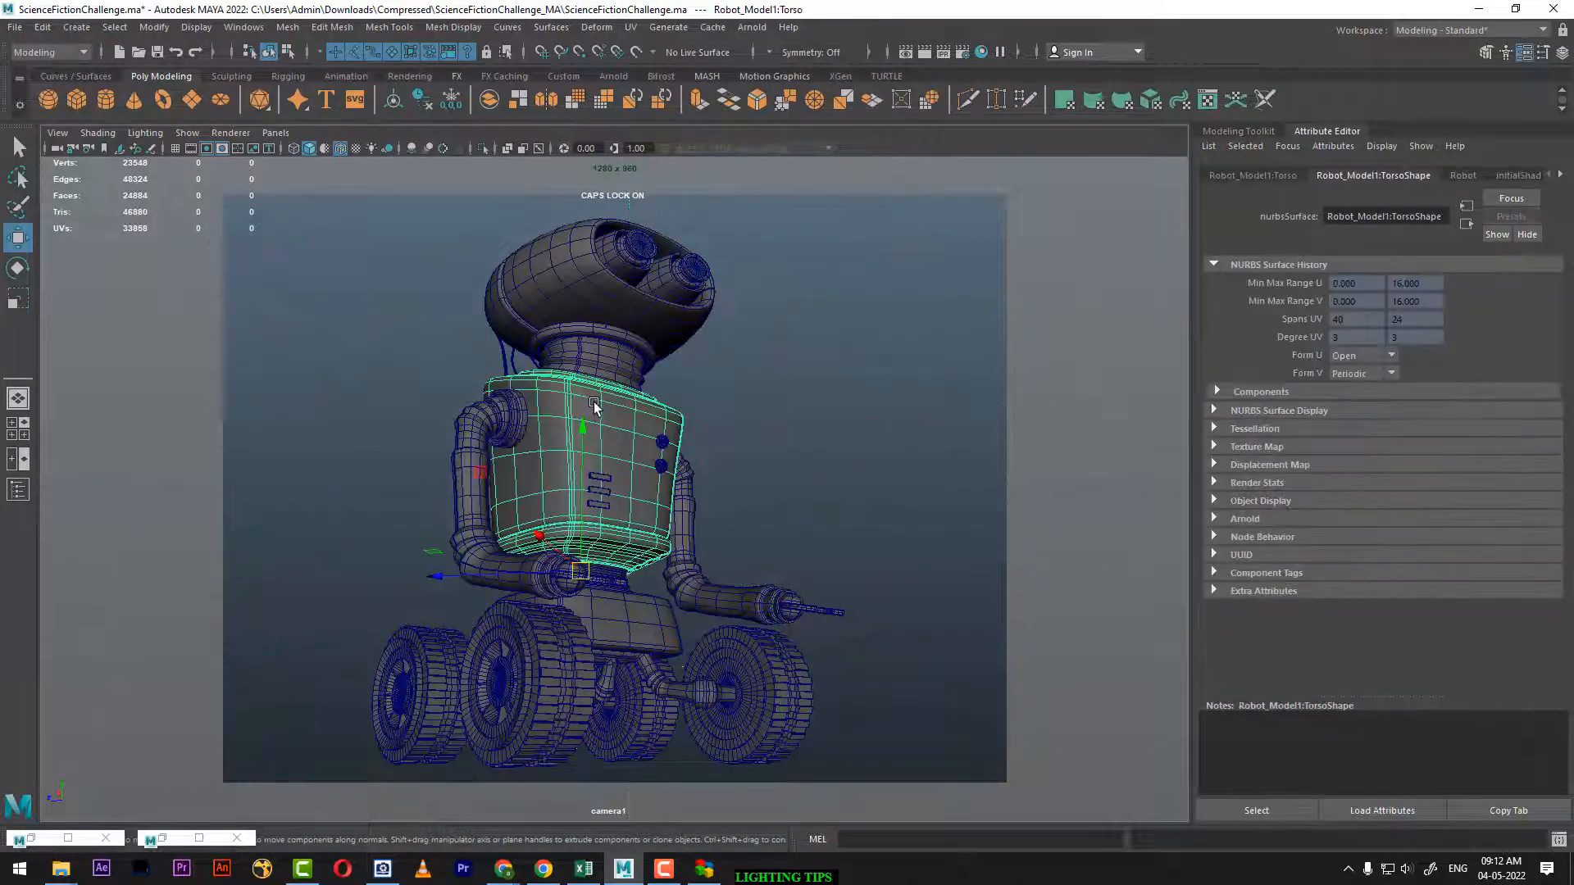
pyautogui.press('Up')
pyautogui.moveTo(560, 346); pyautogui.dragTo(697, 751, button='right')
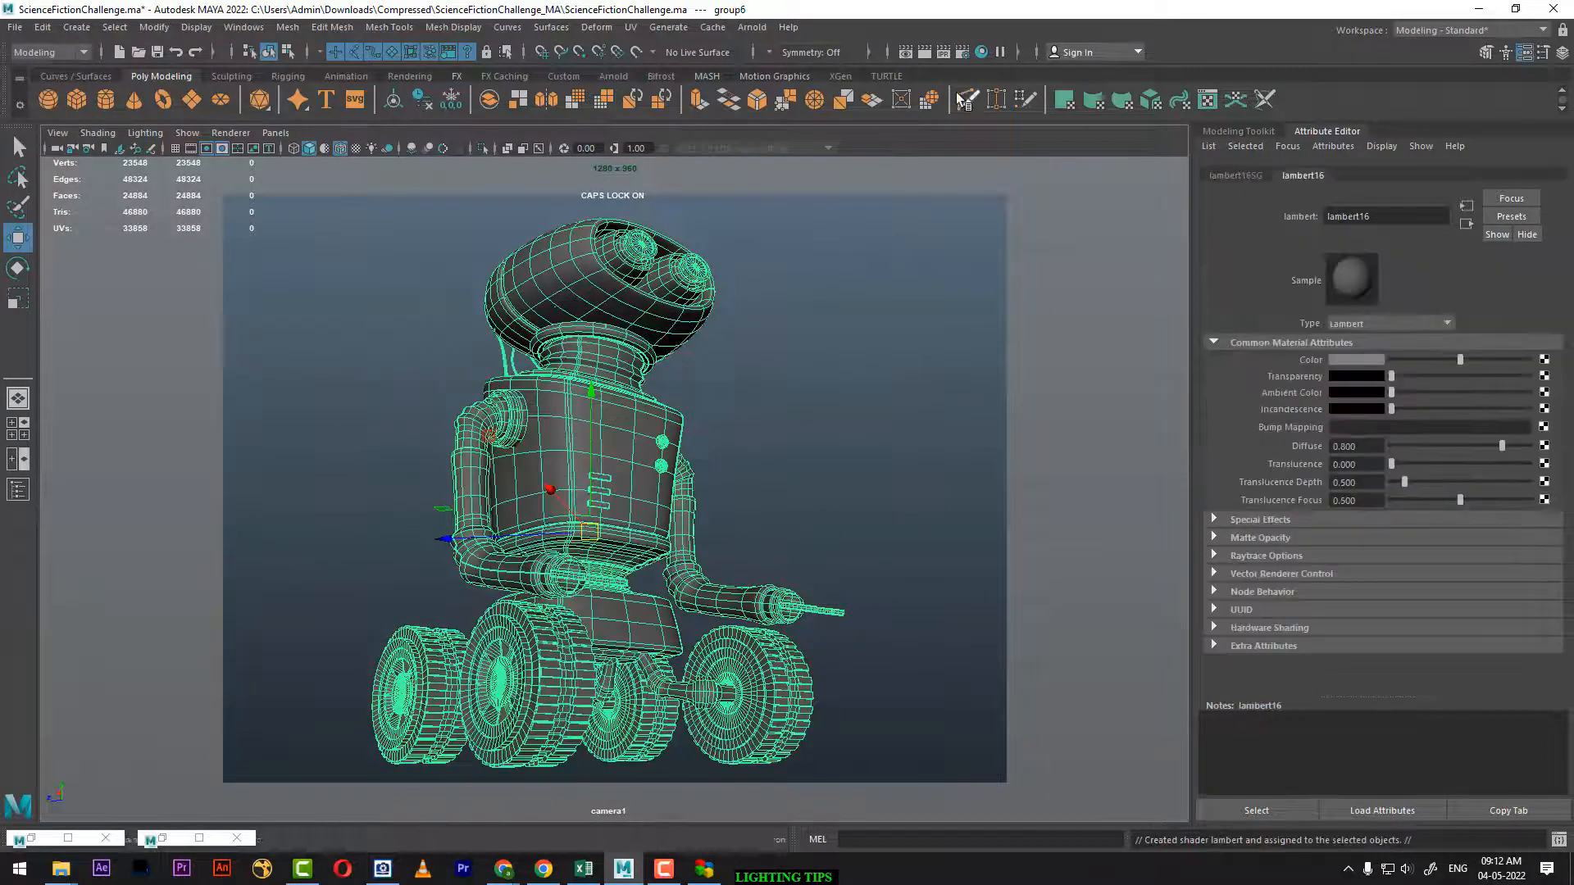
# Render the Lambert-shaded robot and keep the image in the Render View for comparison
pyautogui.click(923, 51)
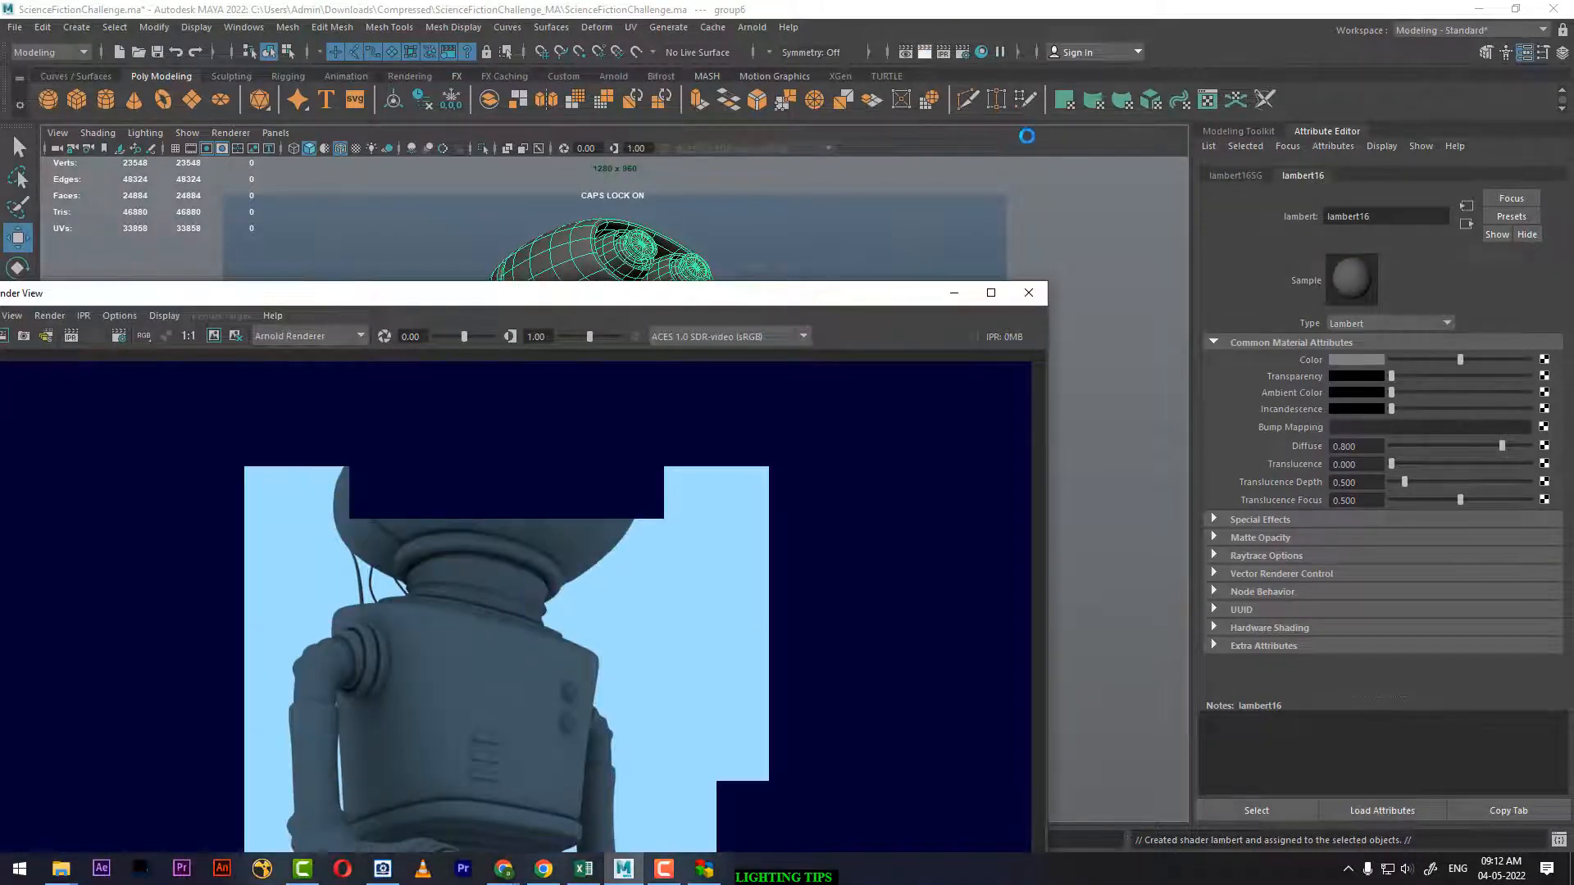
pyautogui.click(990, 294)
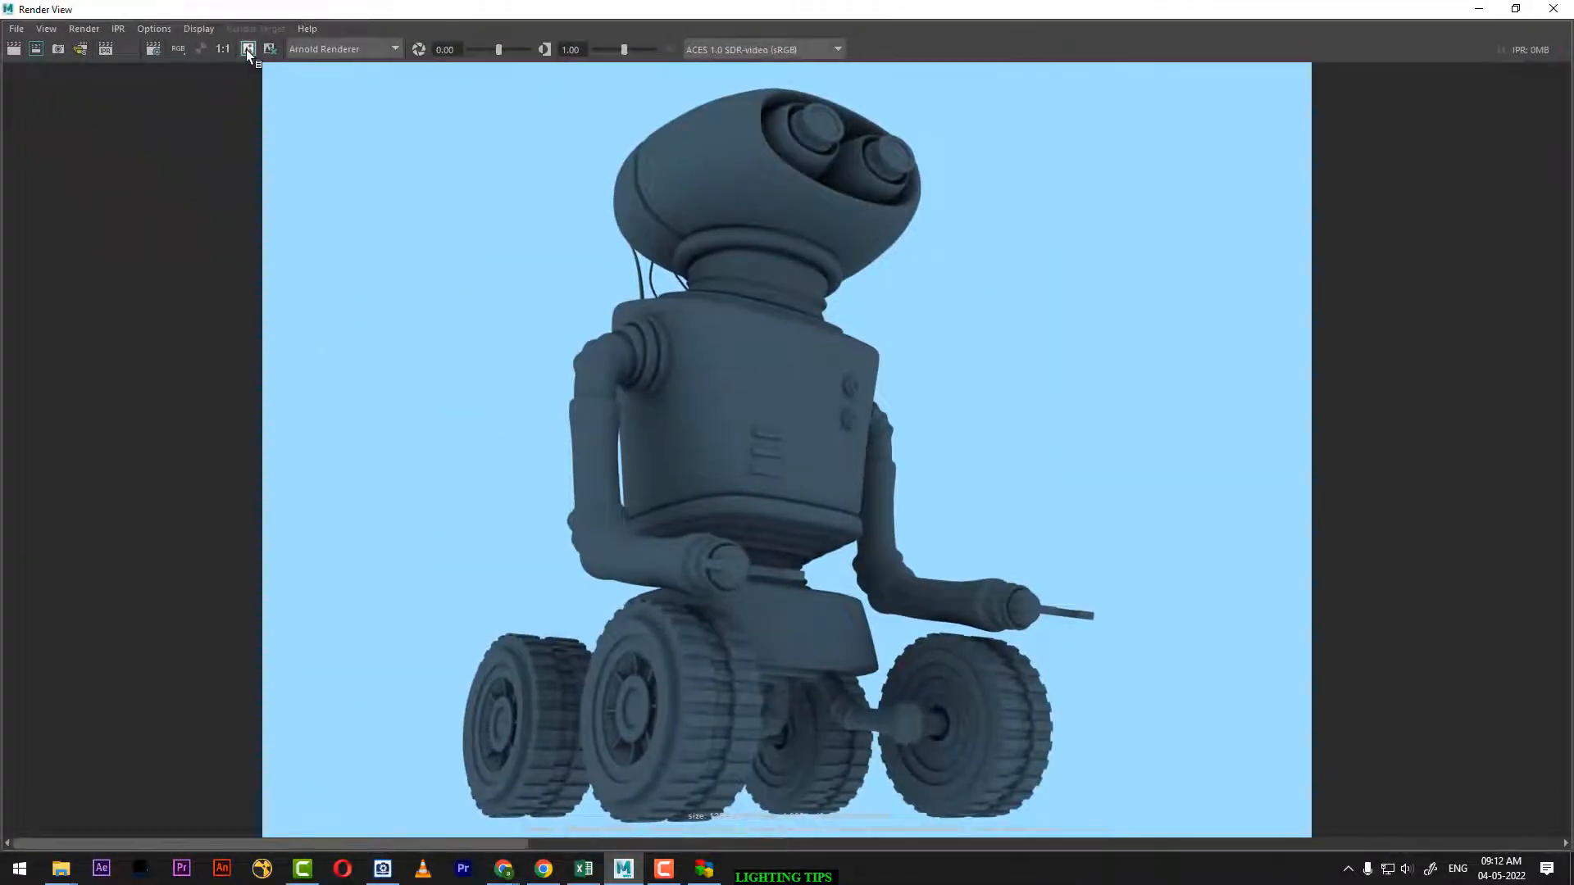
pyautogui.click(1478, 10)
# Assign a new Blinn material to the selected robot group
pyautogui.rightClick(578, 376)
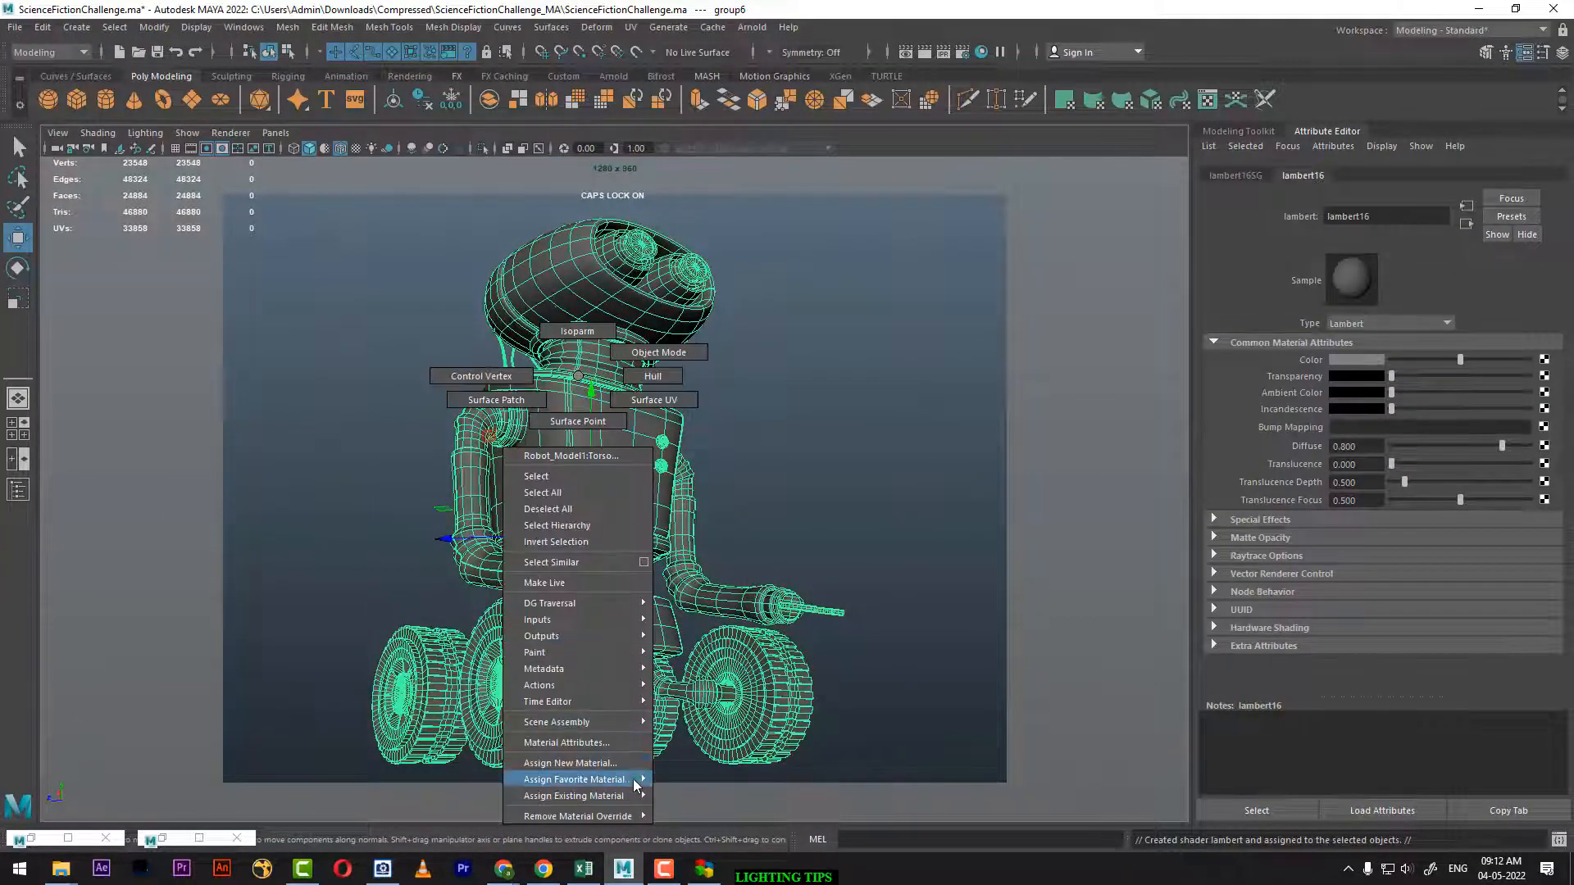
pyautogui.moveTo(635, 783)
pyautogui.click(738, 732)
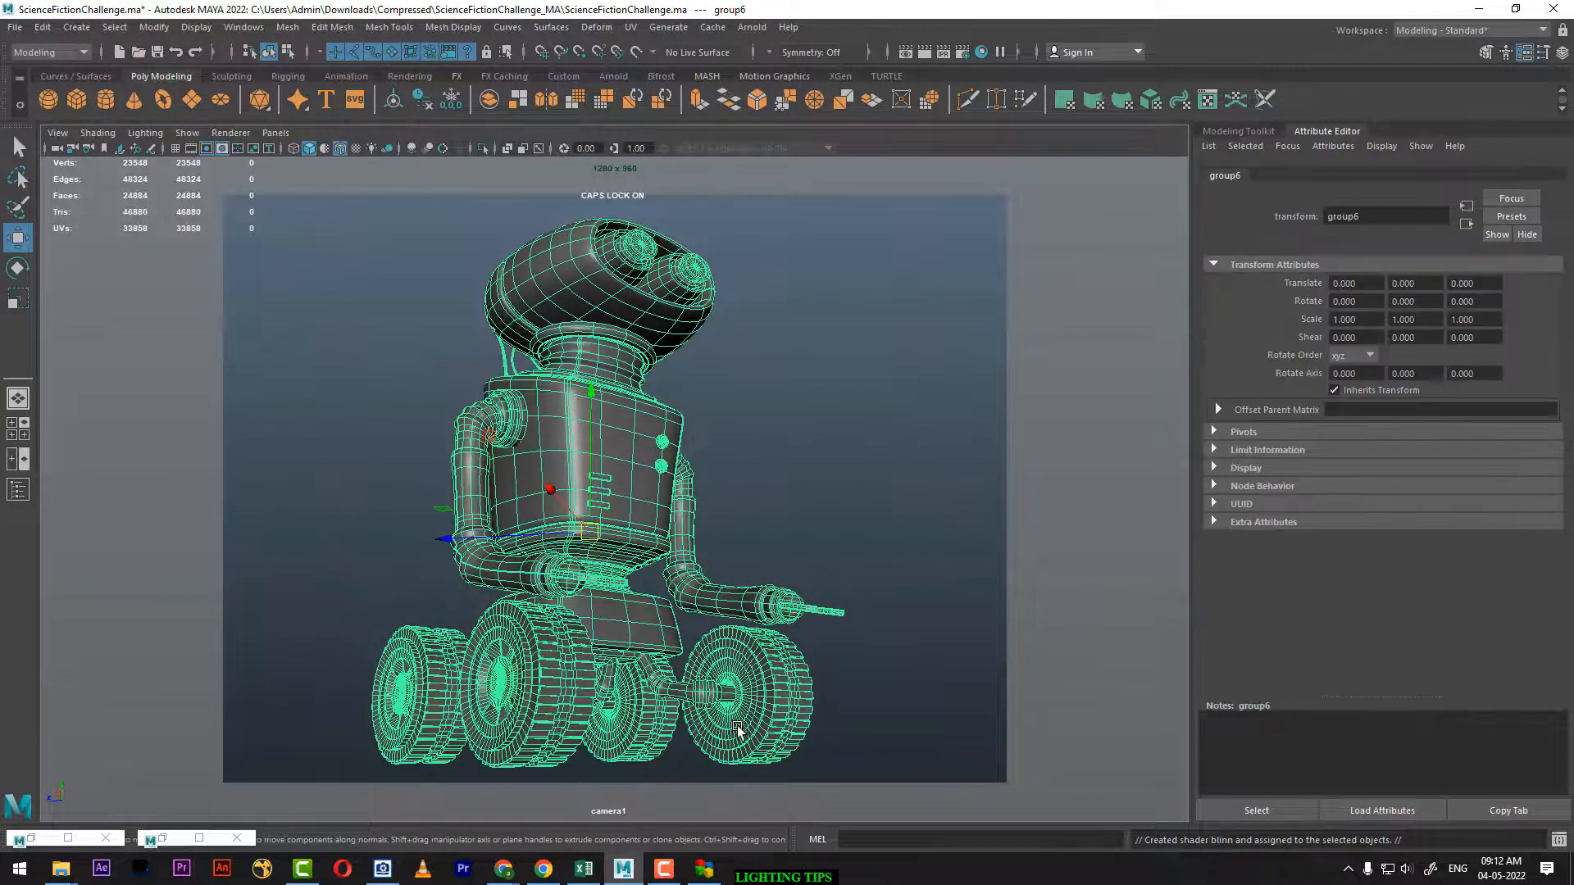
# Render the Blinn-shaded robot in the maximized Render View and compare it with the kept Lambert render
pyautogui.click(909, 51)
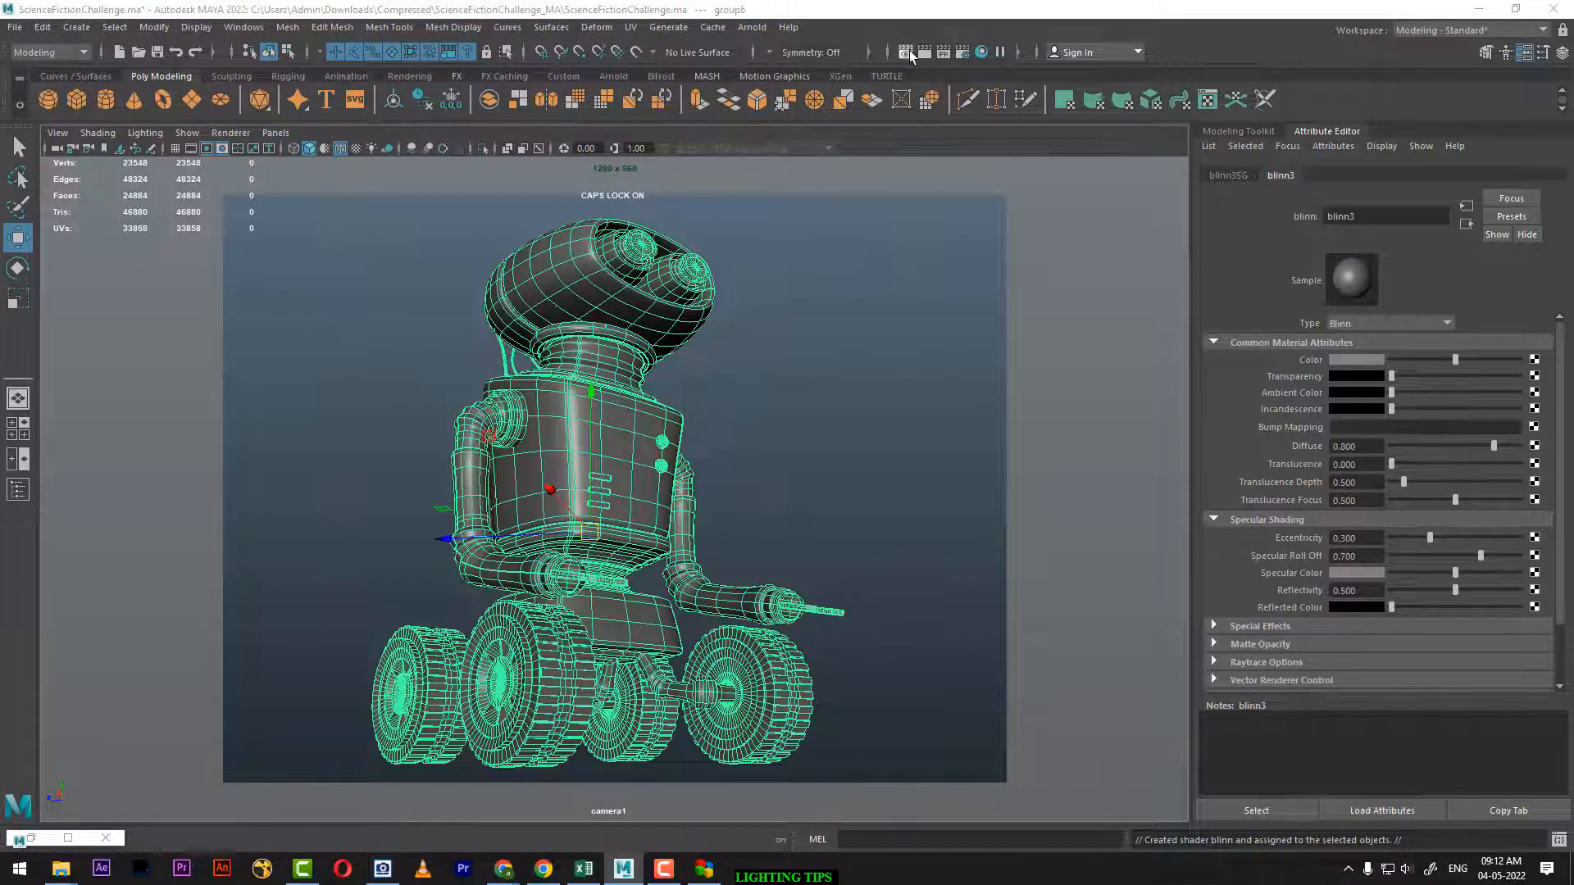
pyautogui.doubleClick(800, 295)
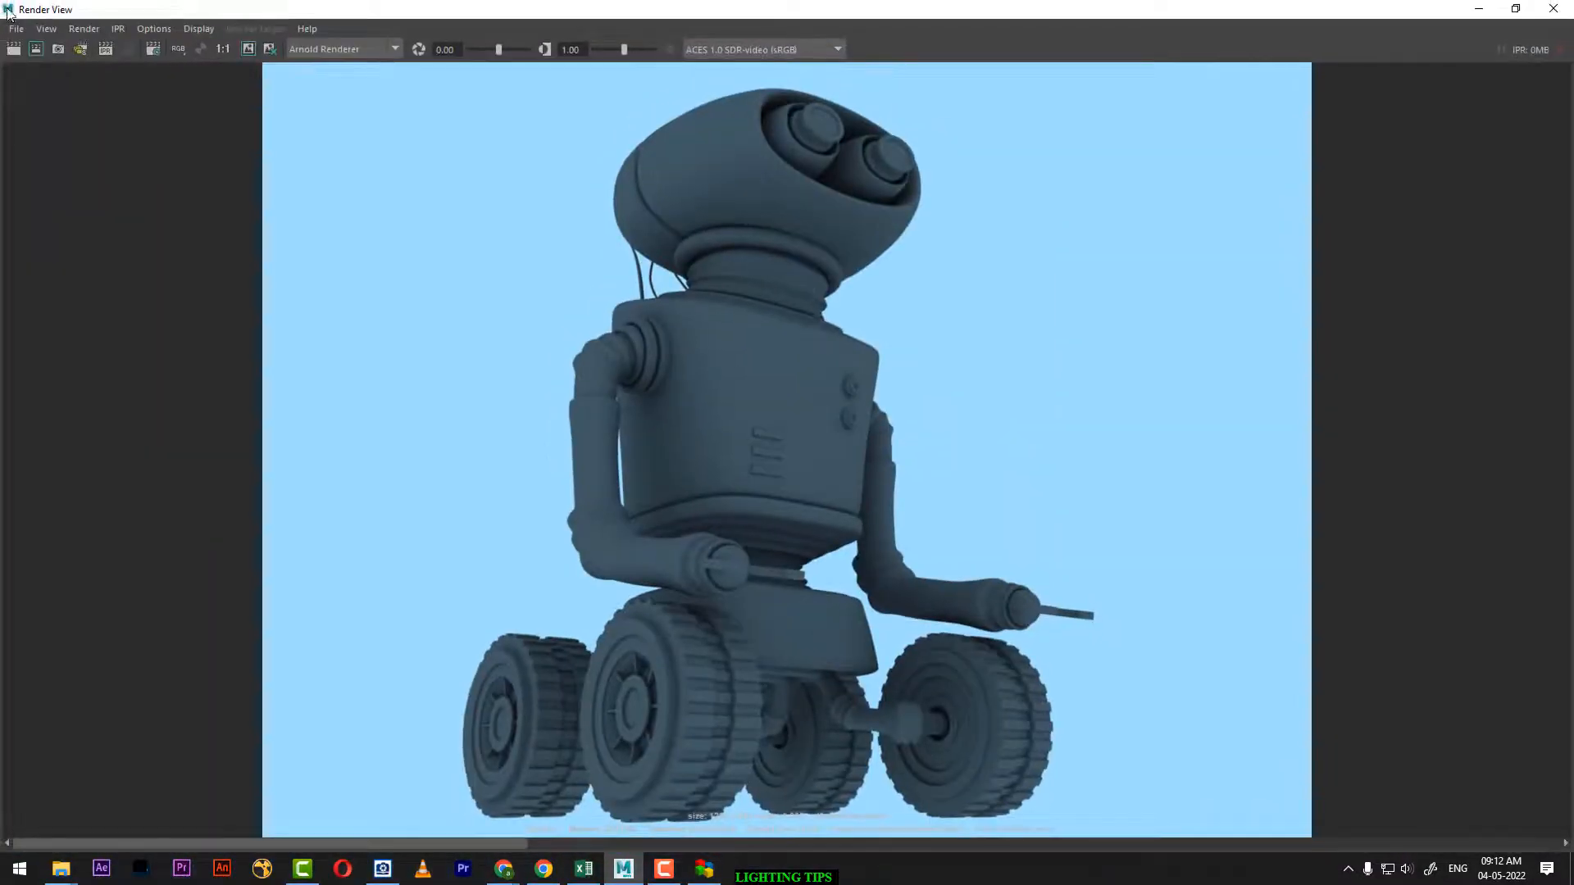
pyautogui.click(14, 49)
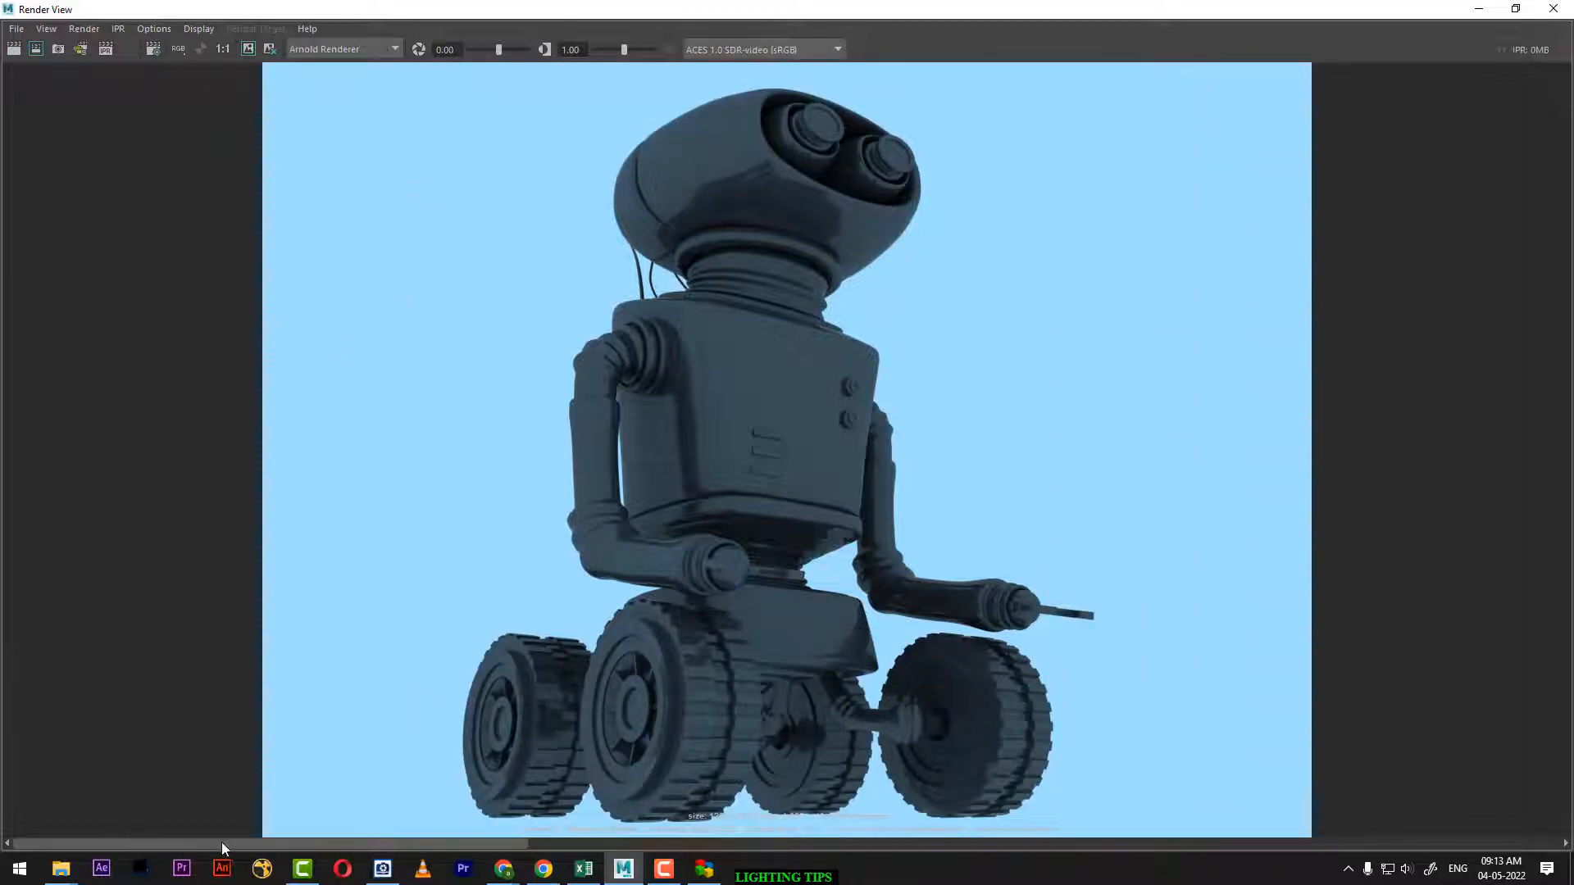
pyautogui.click(653, 843)
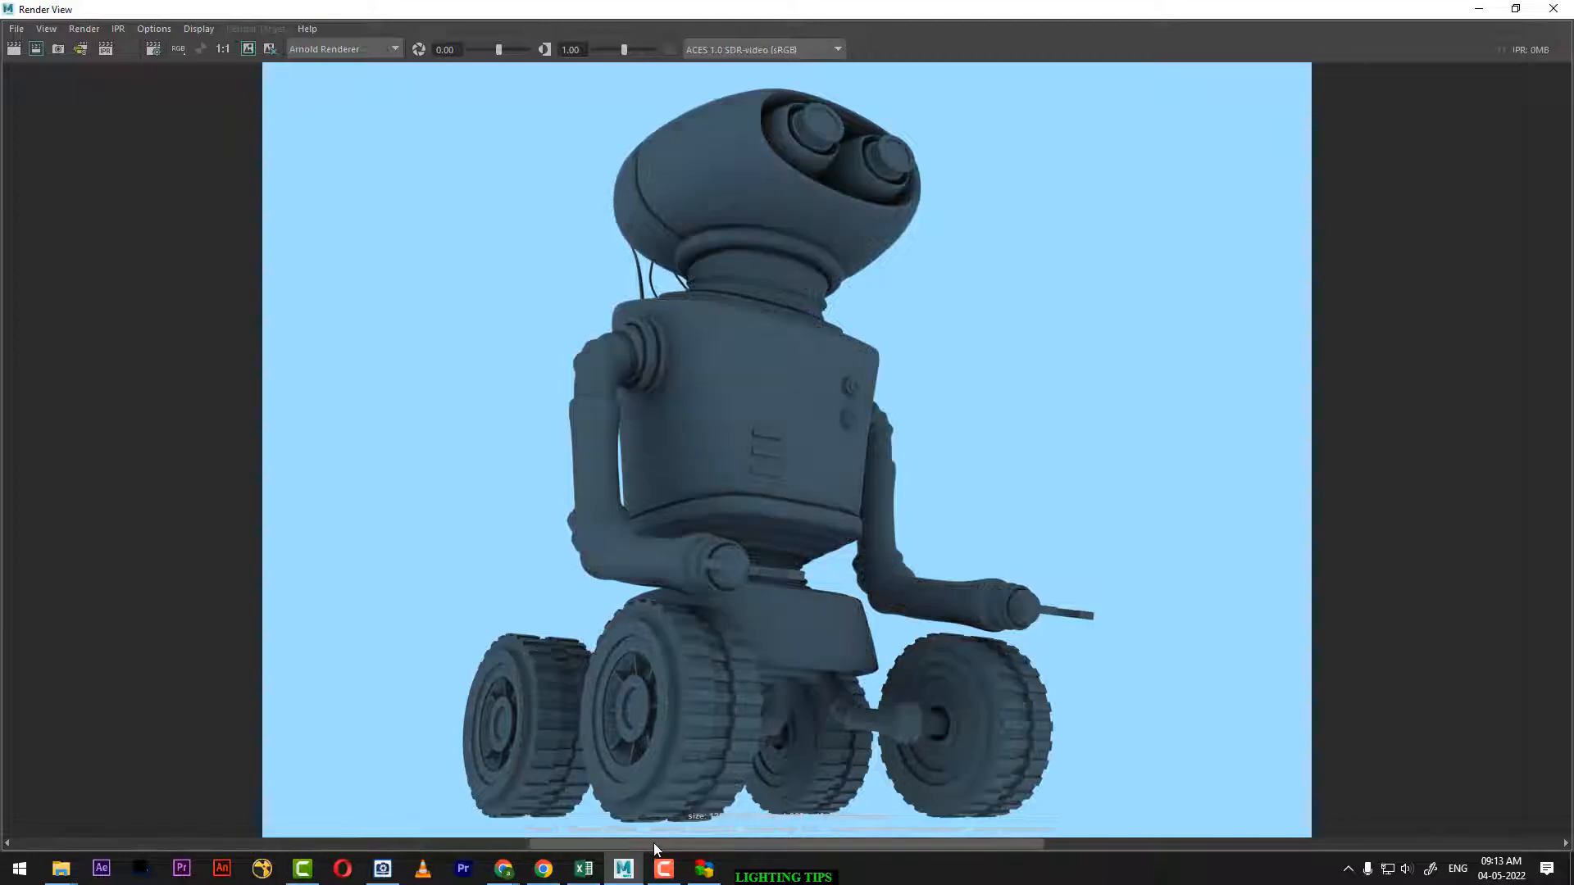
# Compare the kept Lambert and Blinn renders of the robot by alternating between them in the Render View
pyautogui.click(388, 844)
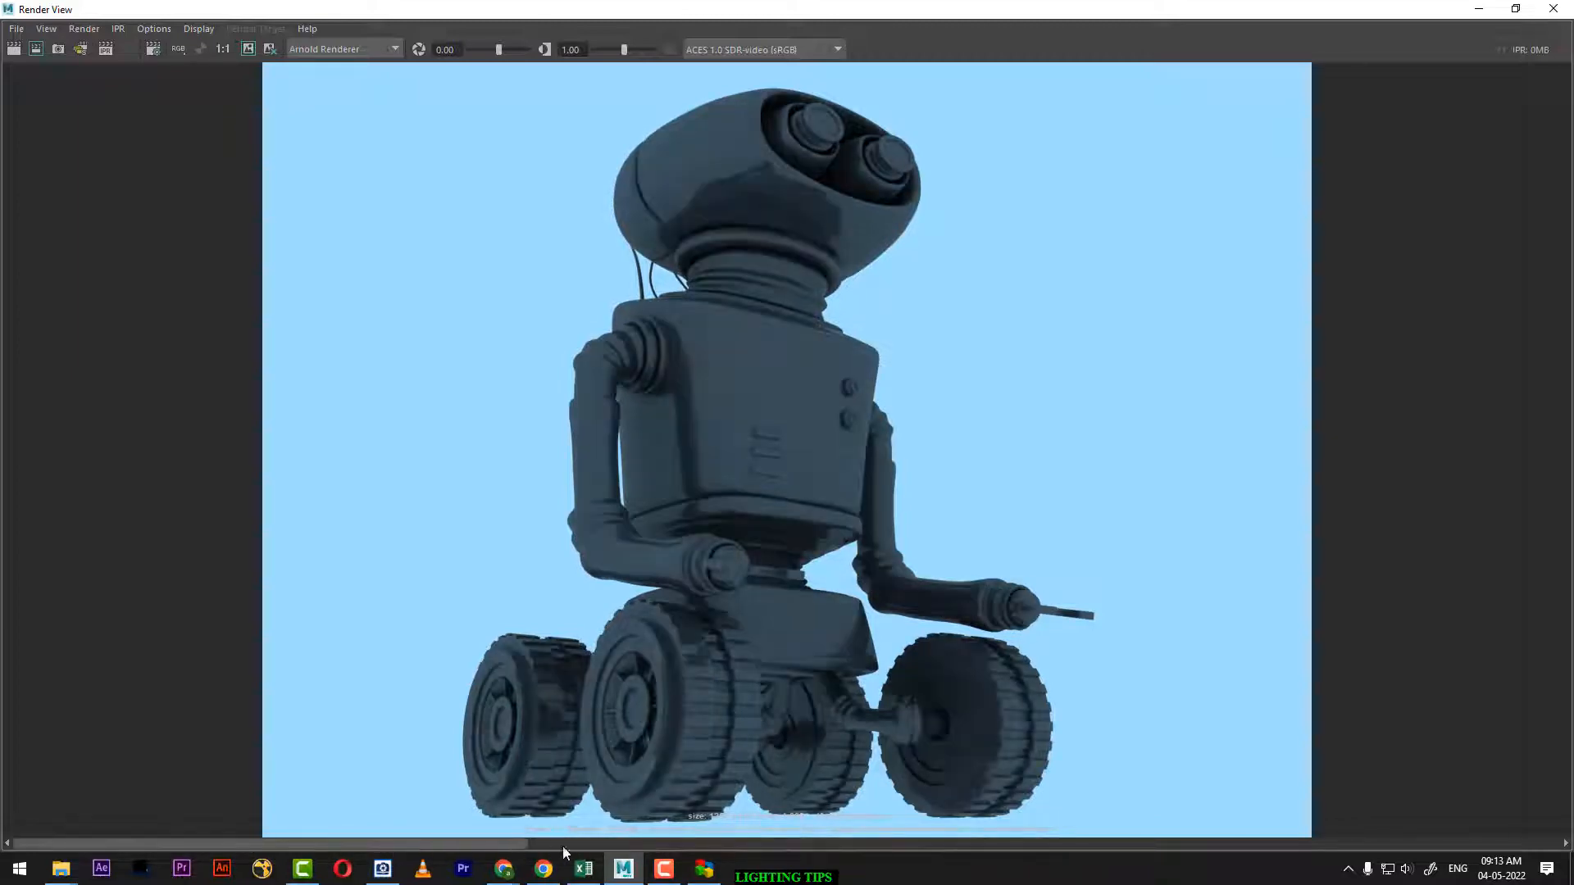
pyautogui.click(659, 846)
pyautogui.click(379, 845)
pyautogui.click(635, 846)
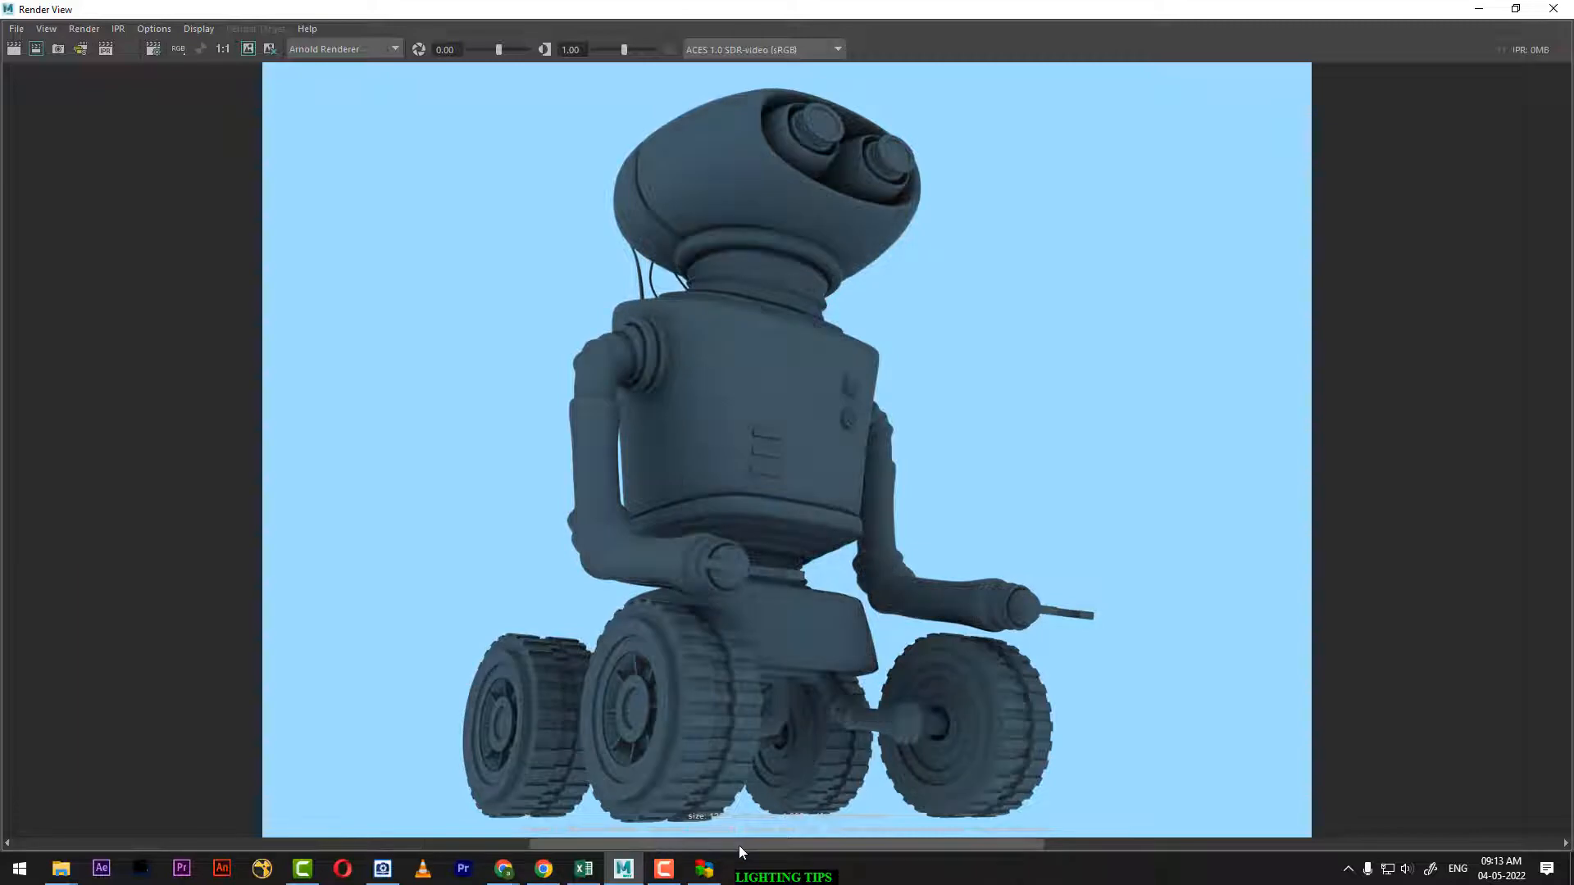
pyautogui.click(332, 843)
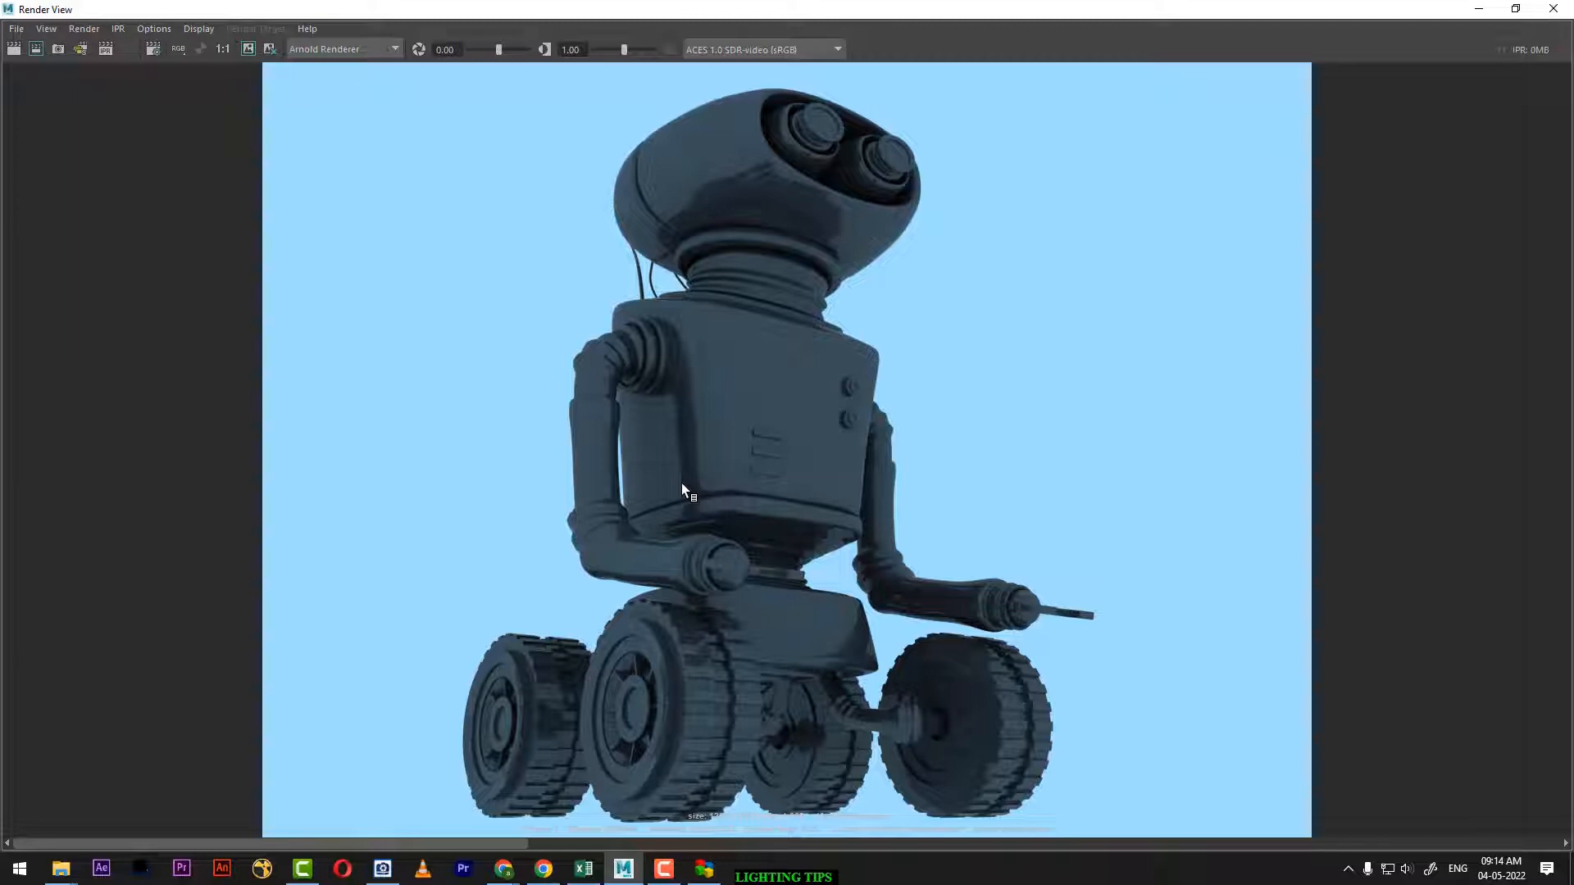
# Switch to Chrome, search Google Images for DIFFUSE in the new tab, and open the Wikipedia diffuse reflection diagram
pyautogui.moveTo(503, 868)
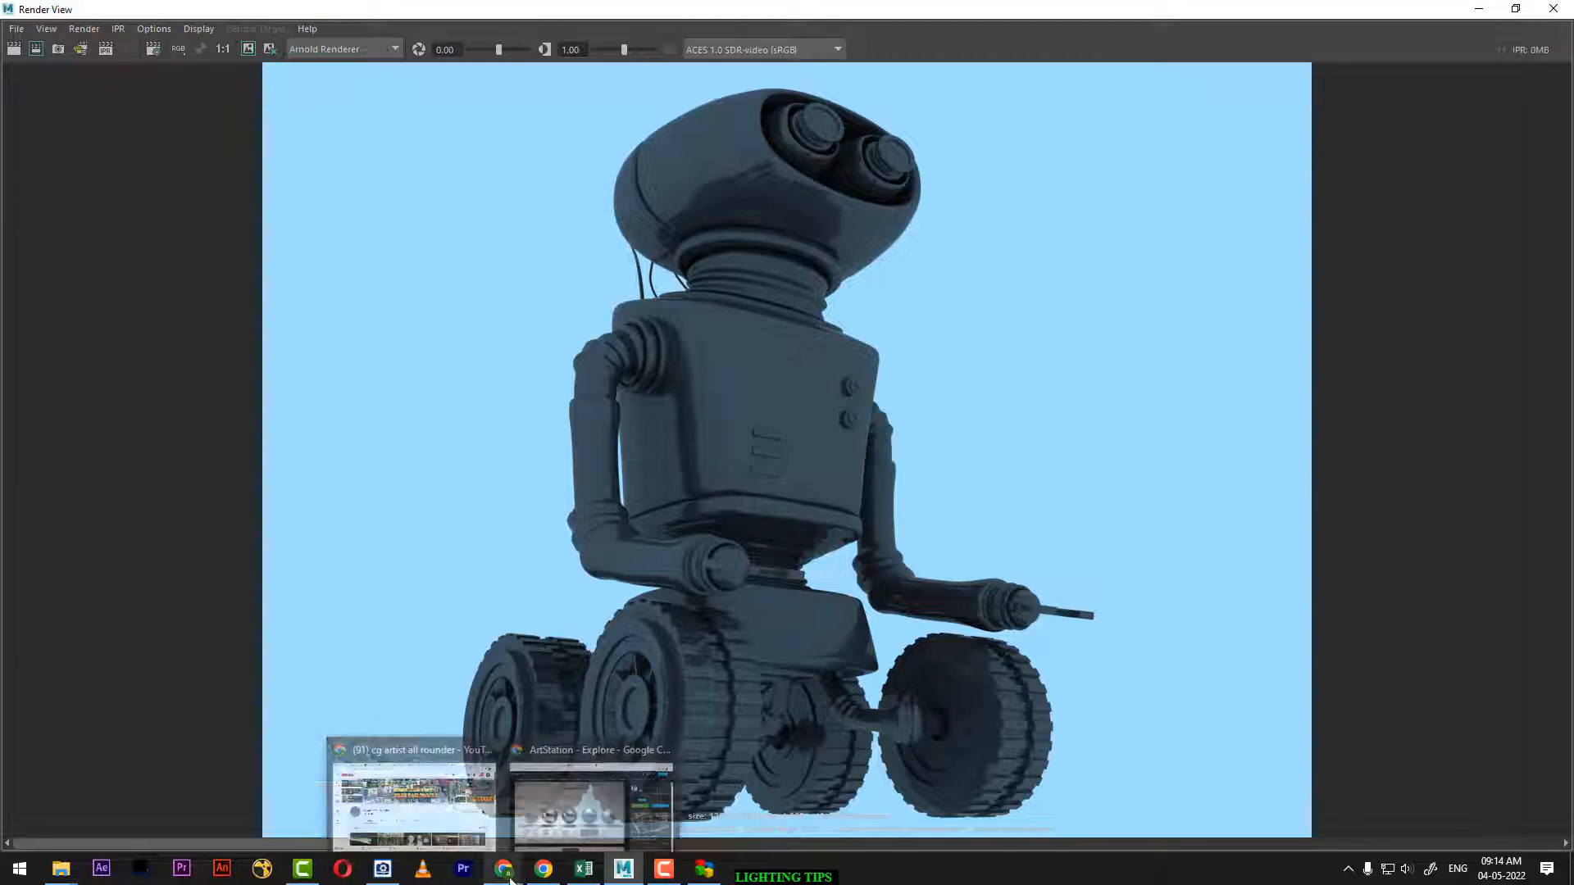
pyautogui.click(562, 808)
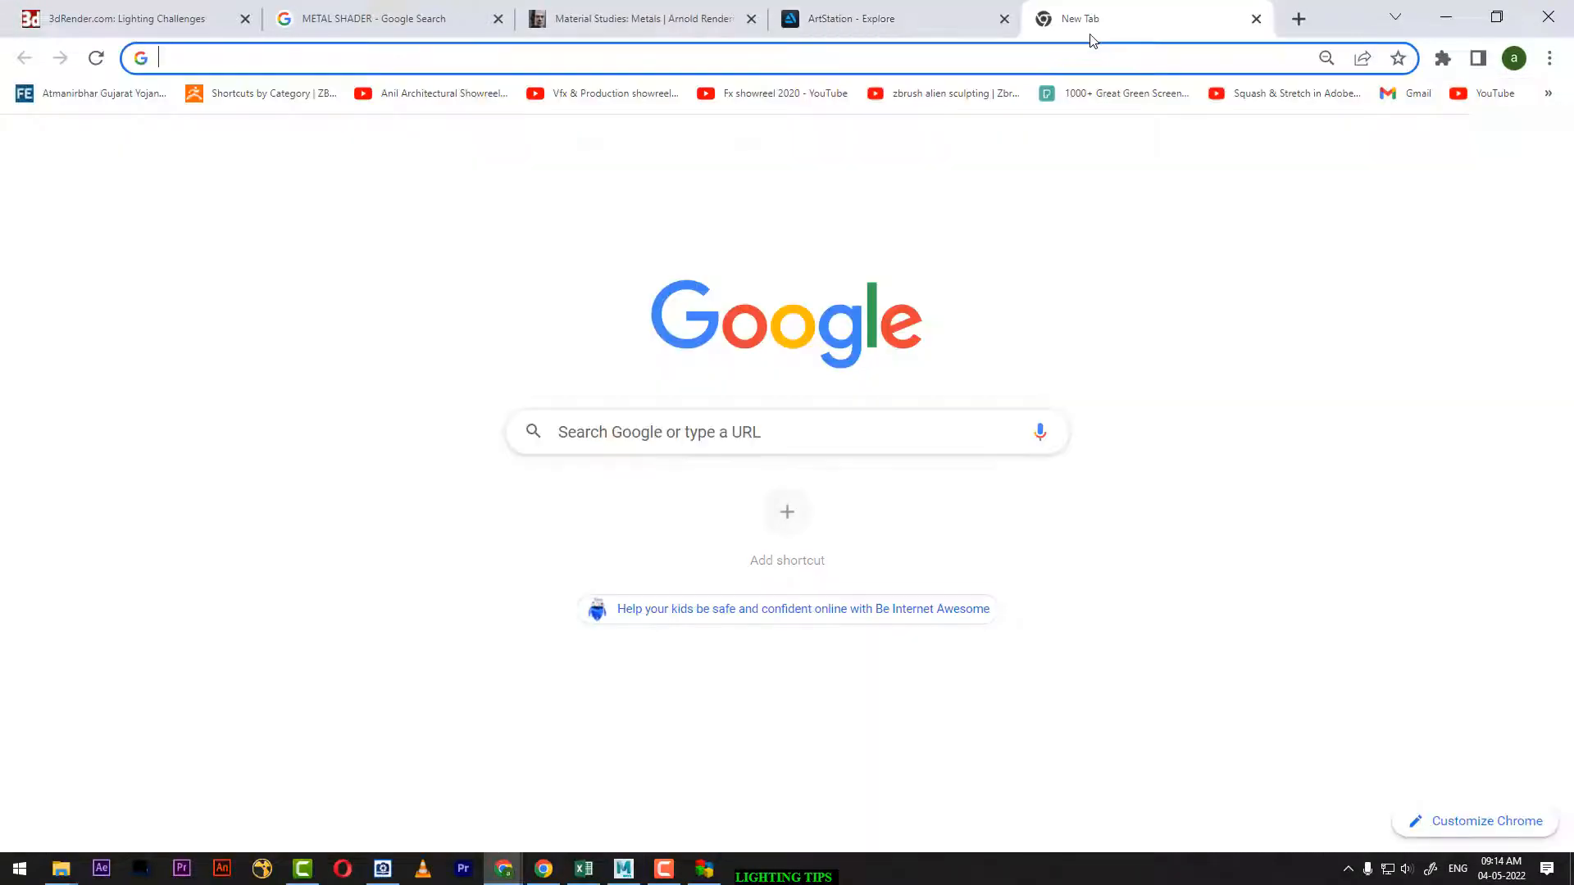
pyautogui.click(1101, 19)
pyautogui.write('DI')
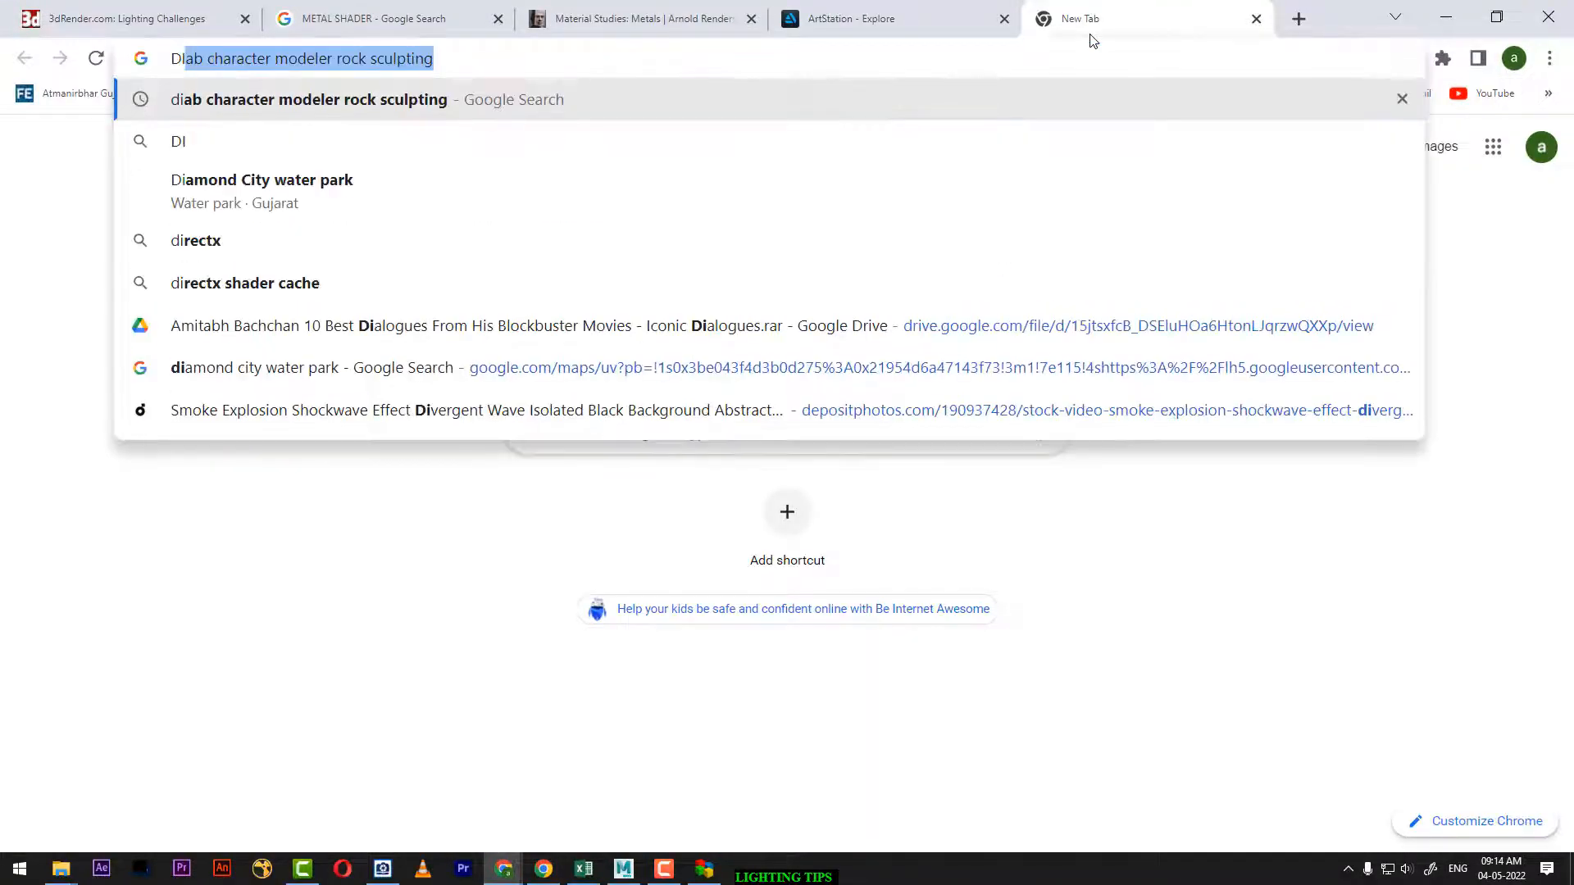
pyautogui.write('FFUSE')
pyautogui.press('Return')
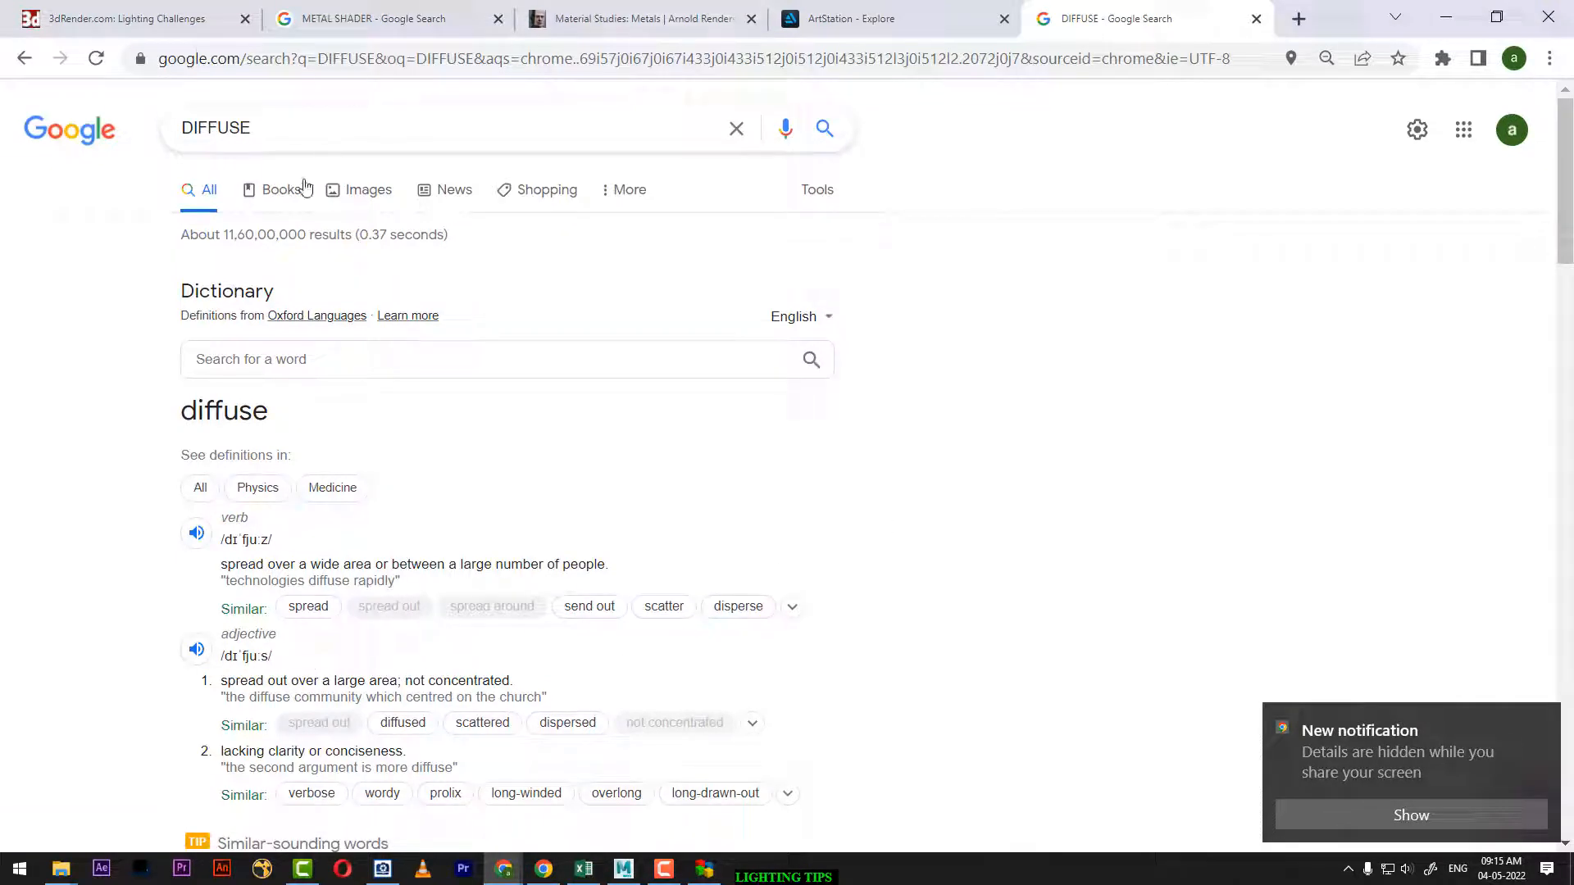
pyautogui.click(377, 191)
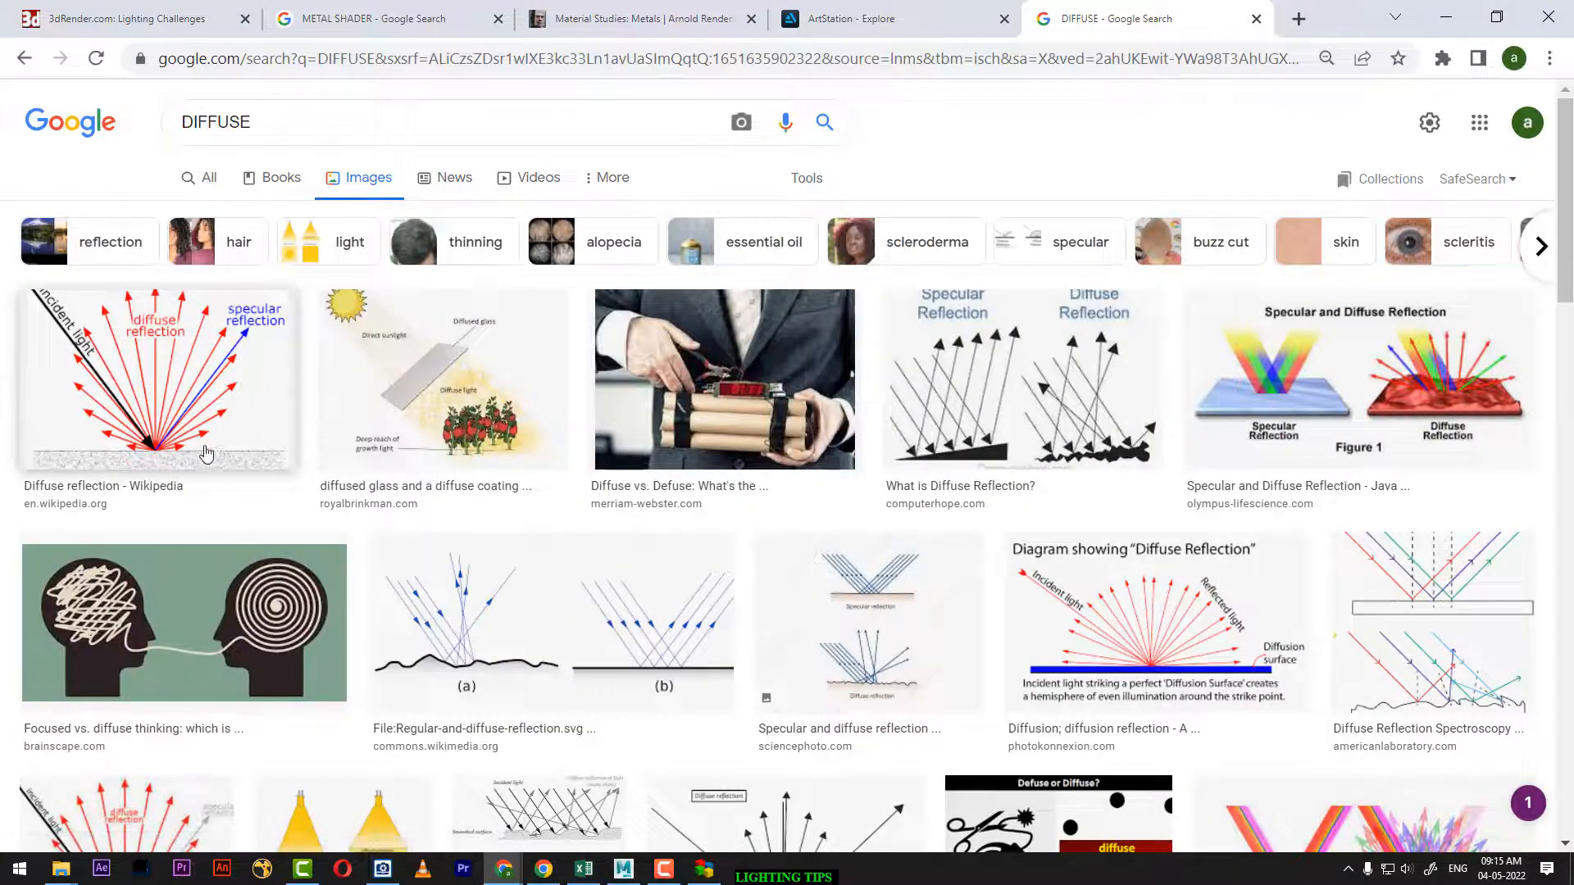
pyautogui.click(170, 369)
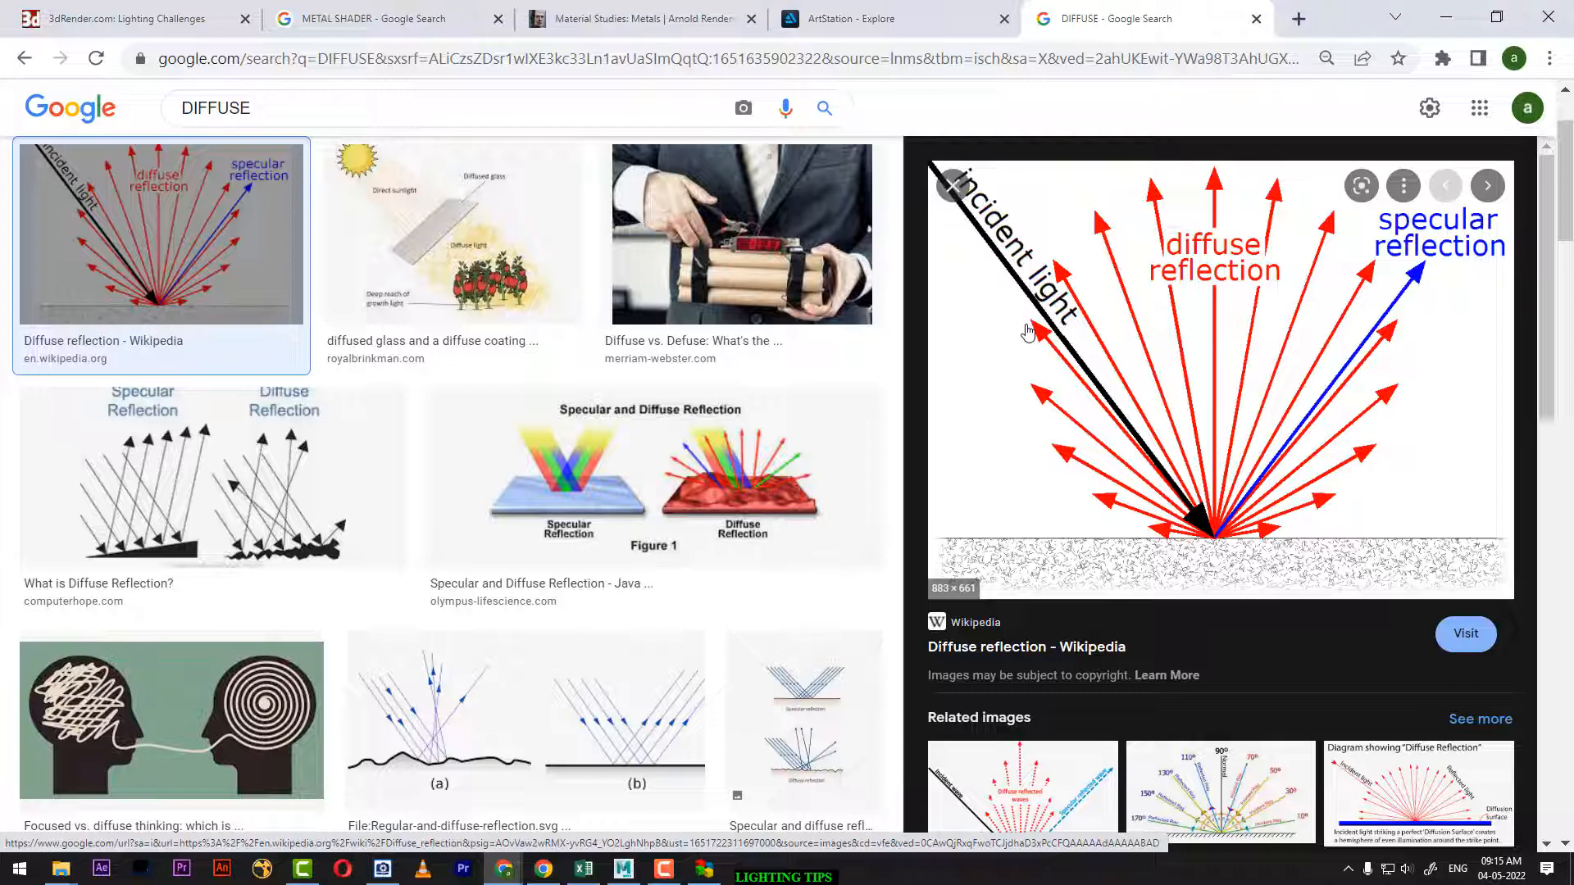
# Switch to Photoshop, dismiss the Creative Cloud error, and create a white 2880 x 2880 px document at 72 ppi
pyautogui.press('super')
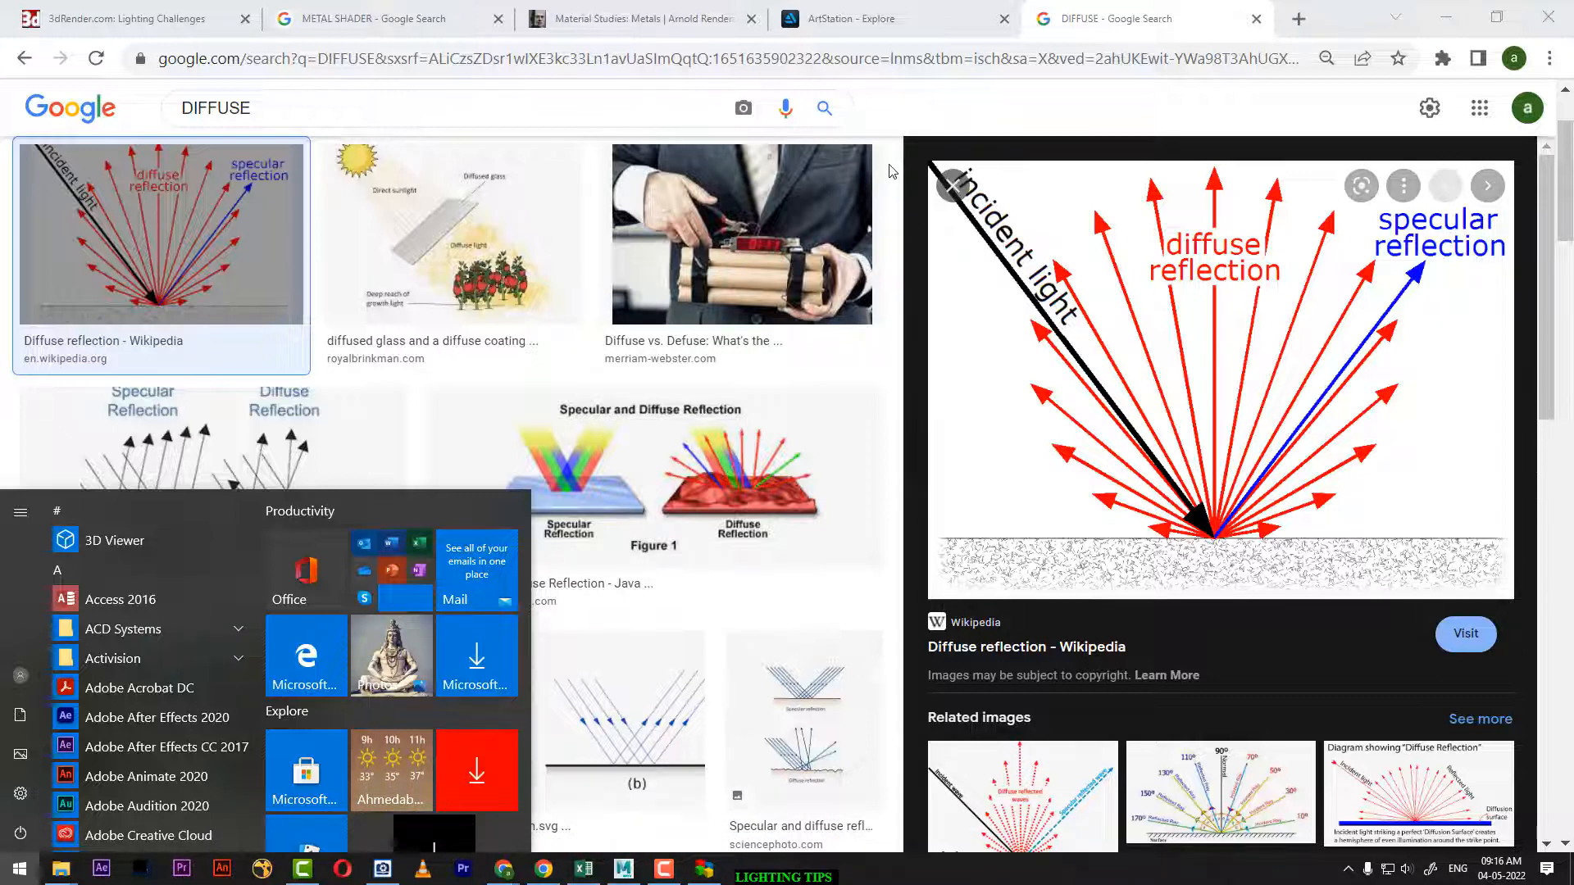
pyautogui.press('Escape')
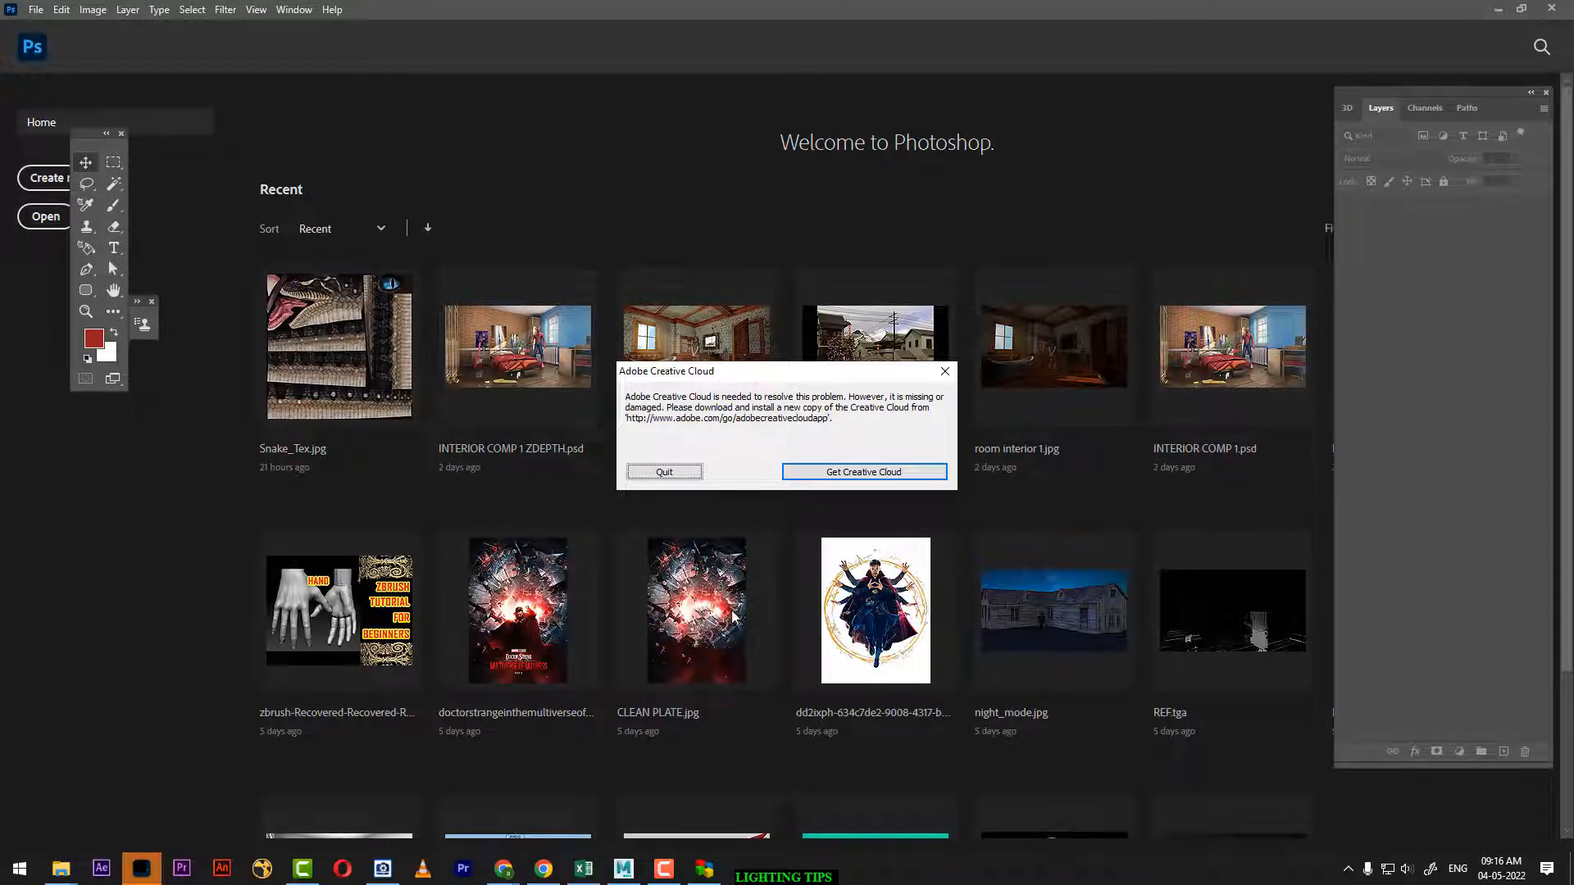
pyautogui.click(660, 472)
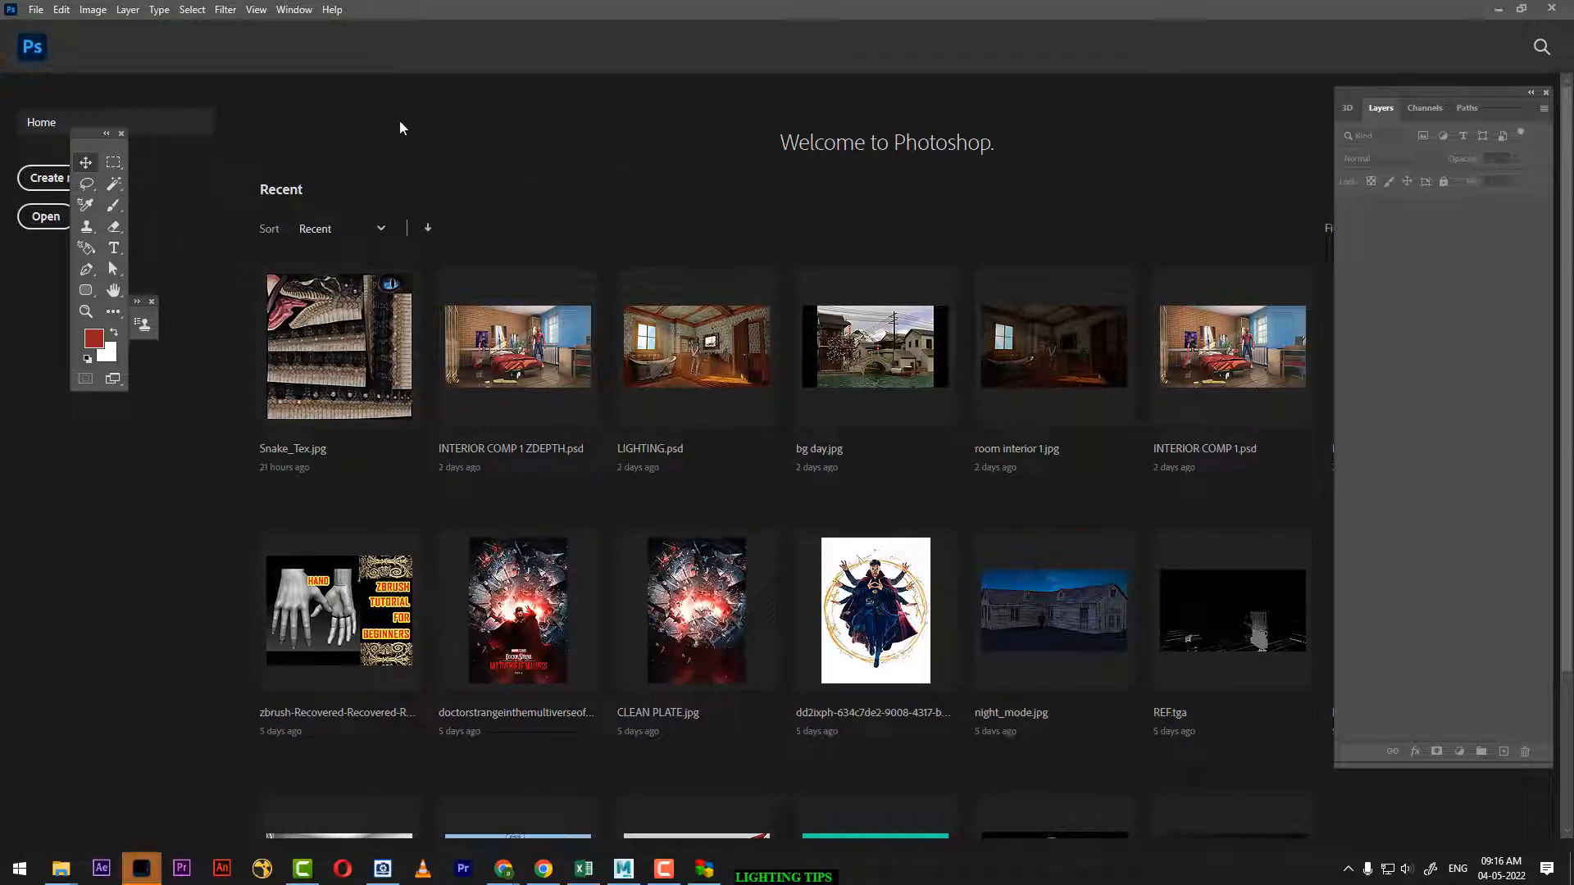
pyautogui.click(36, 10)
pyautogui.click(70, 31)
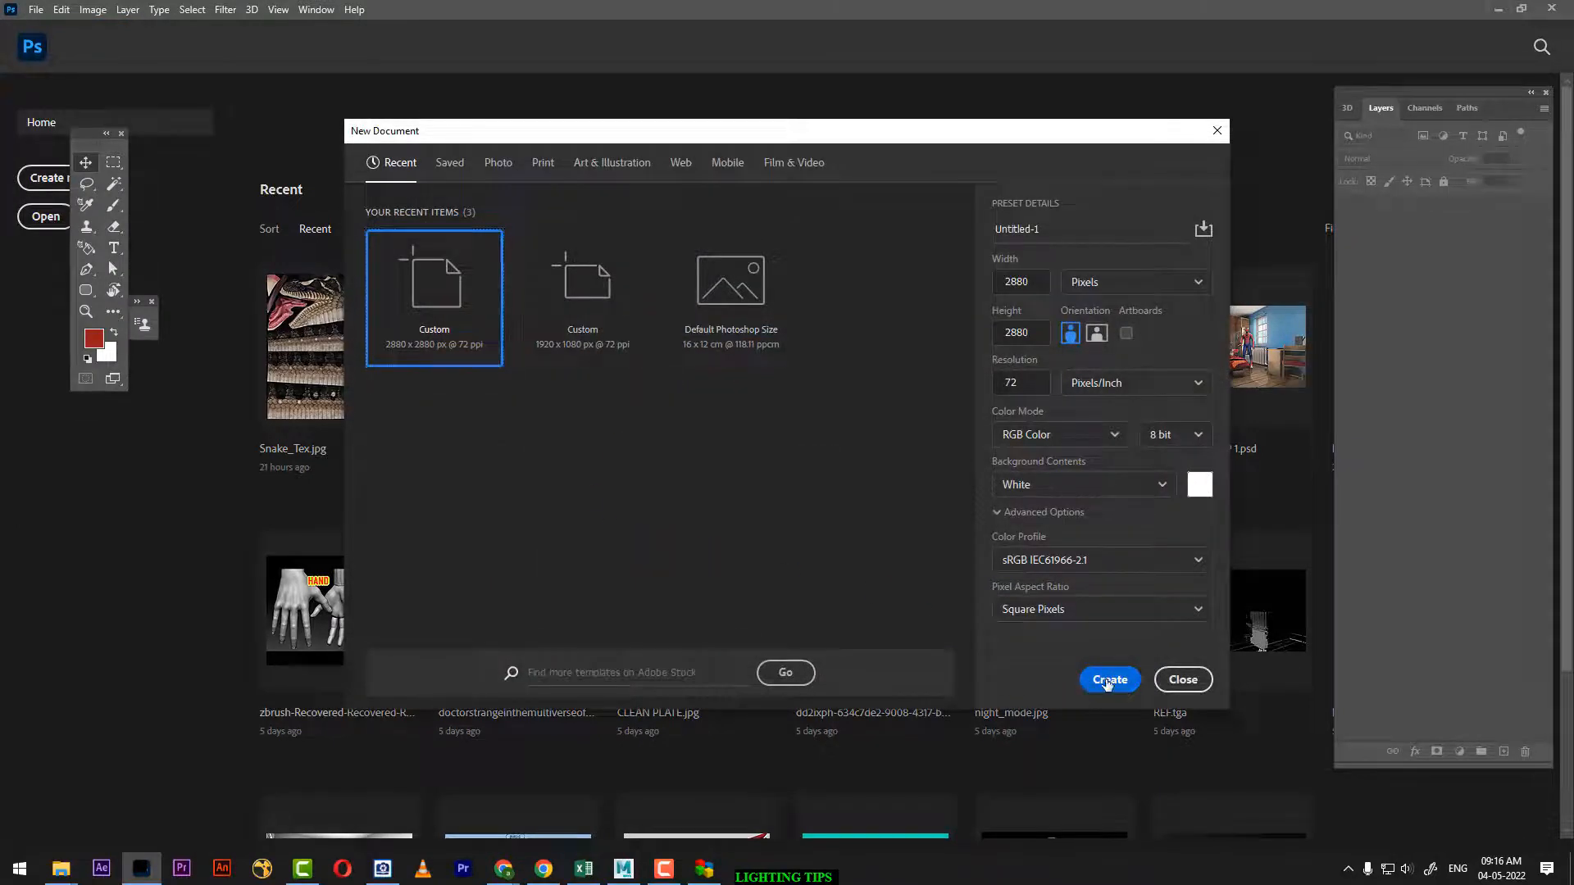
pyautogui.click(1102, 680)
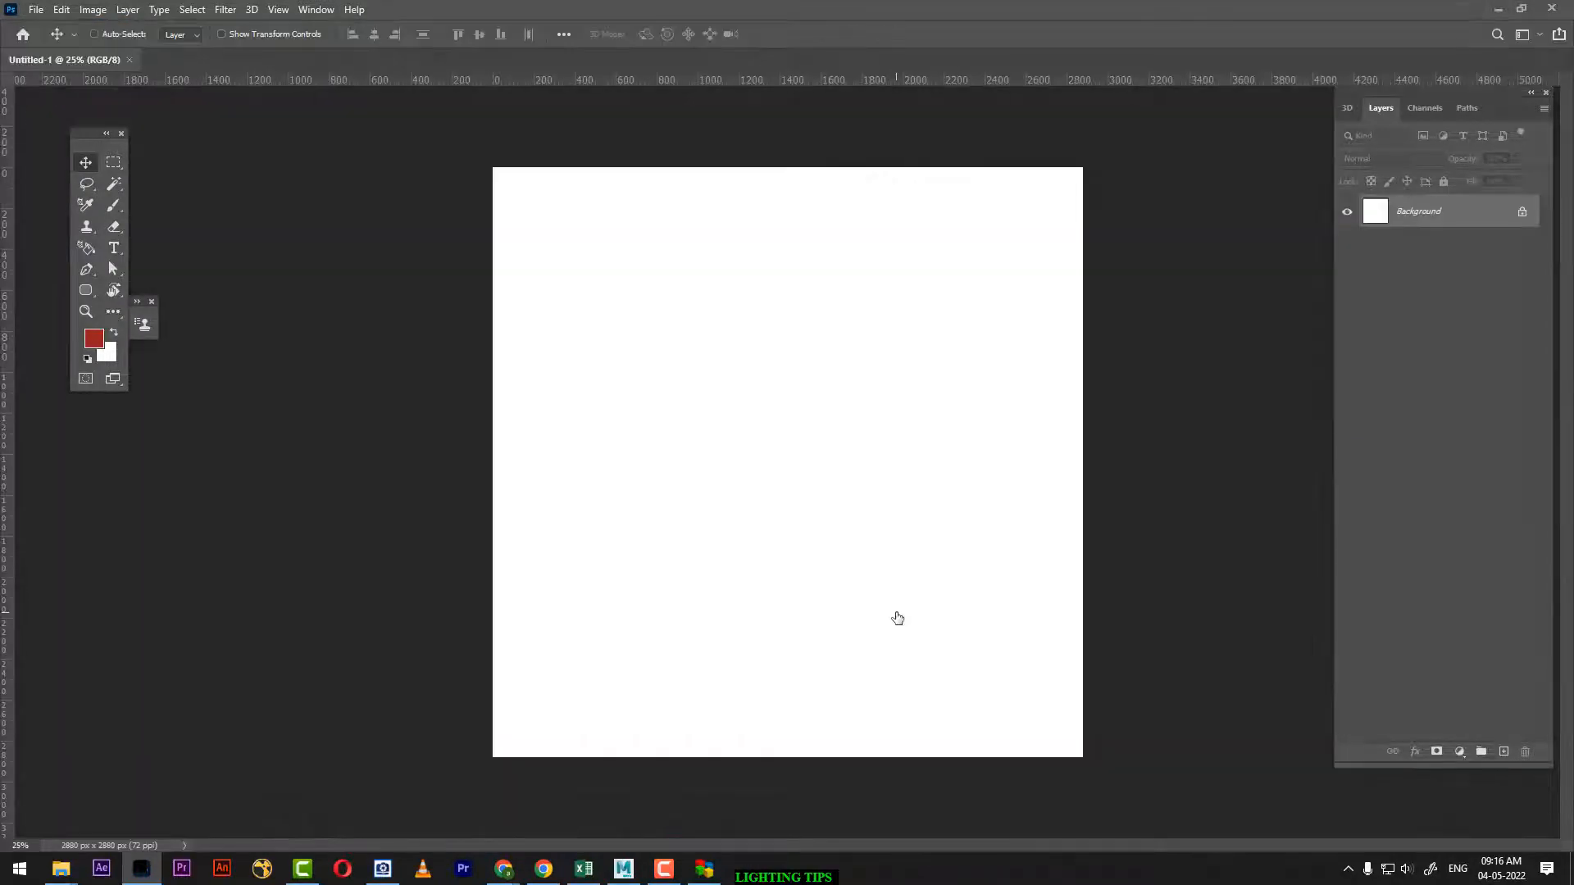
# Add a new layer and brush a filled pale yellow (fff99d) sun in the canvas's upper-left area
pyautogui.hotkey('ctrl', '+')
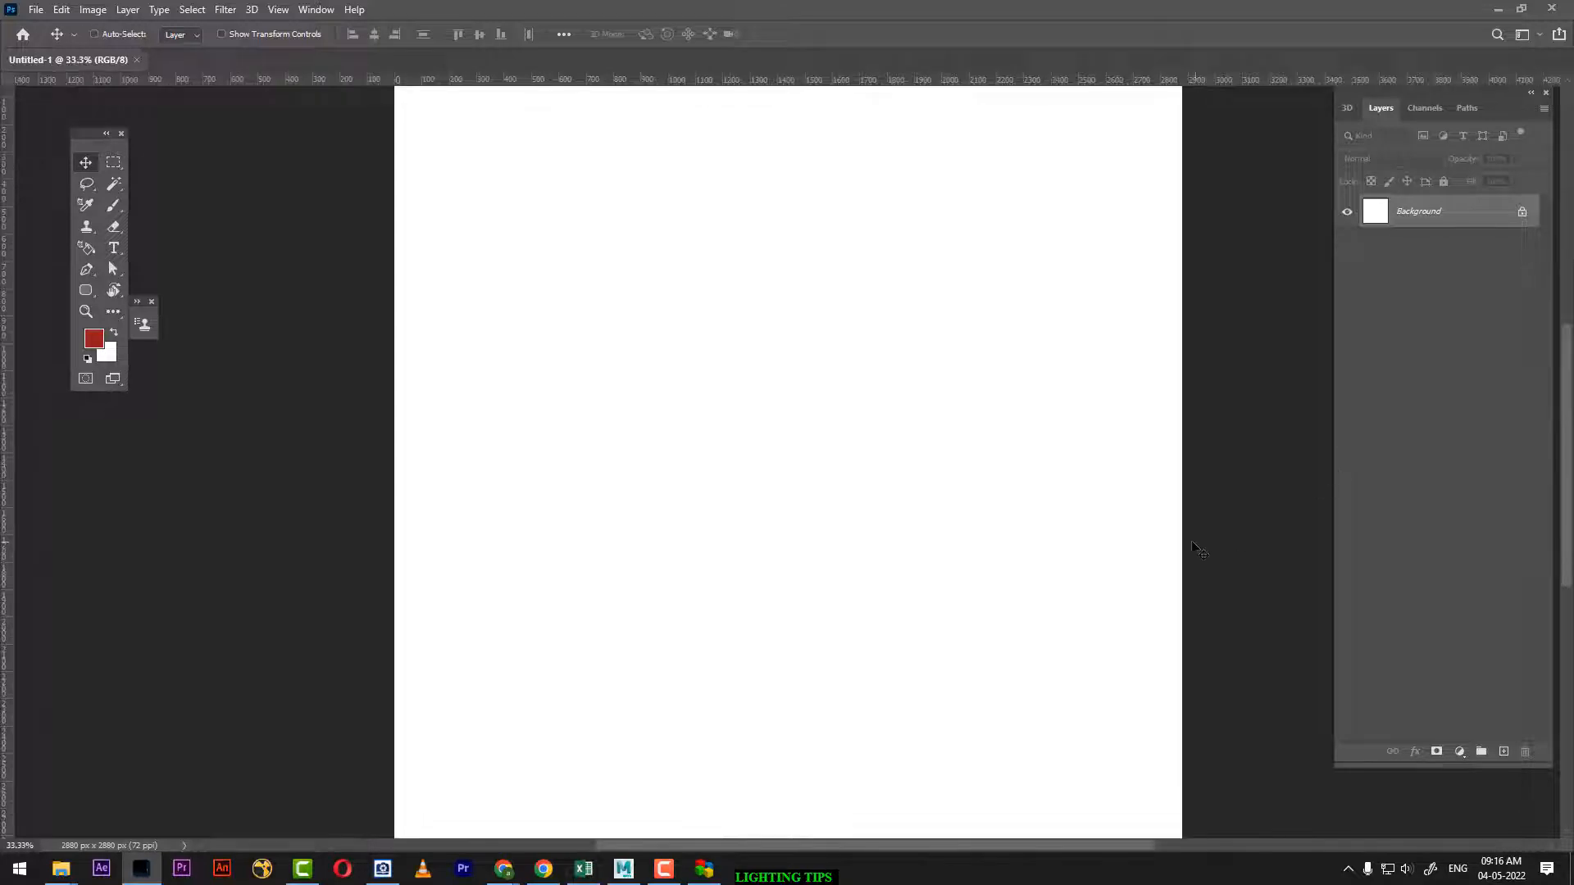
pyautogui.press('b')
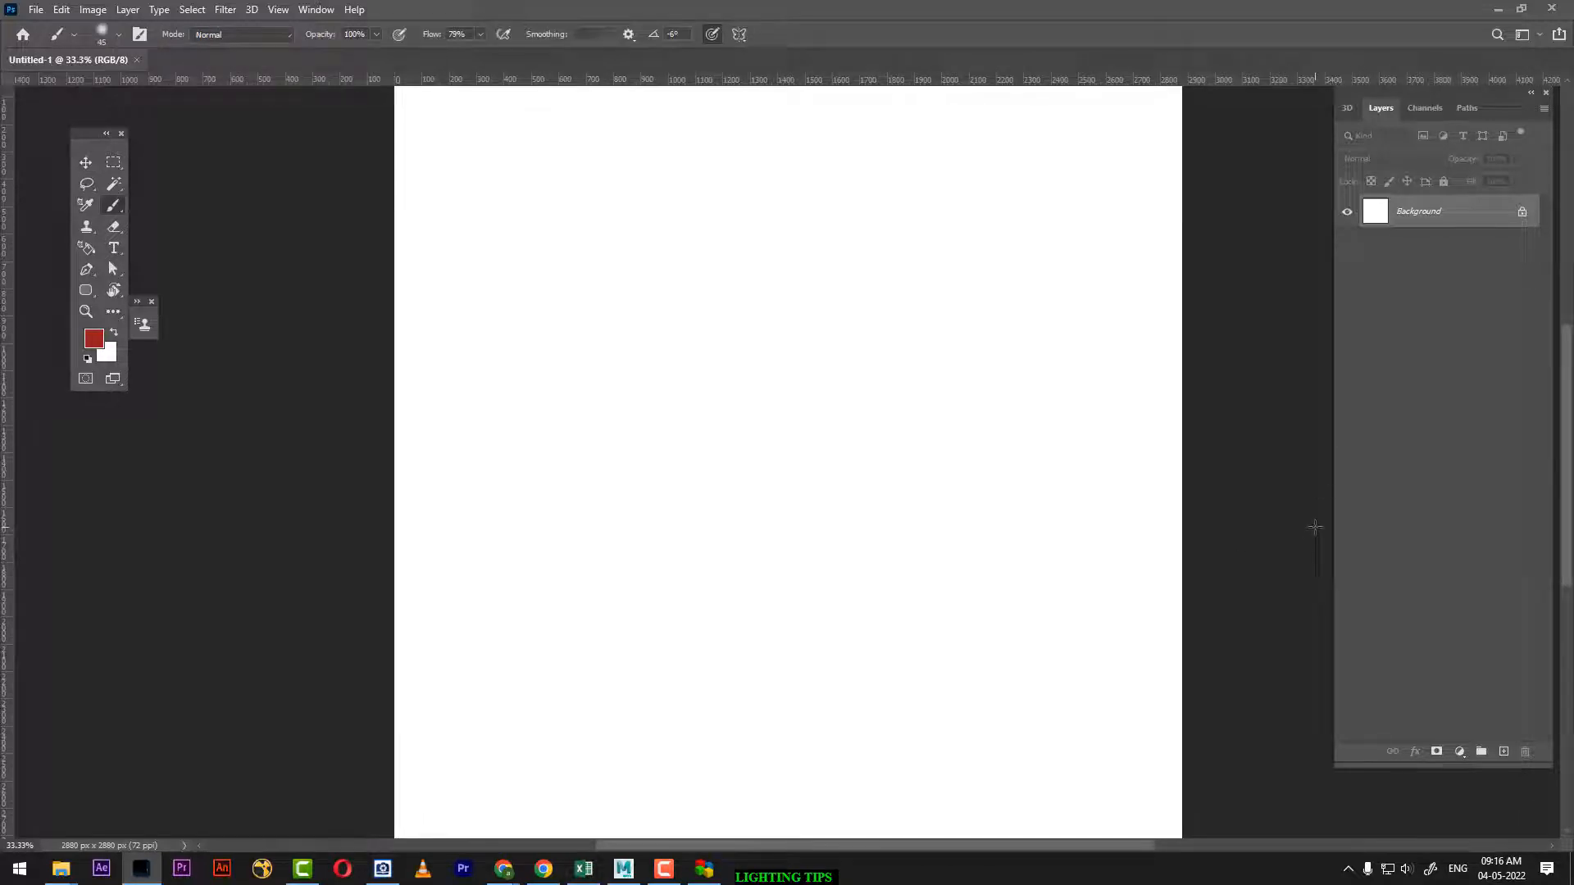
pyautogui.click(1504, 753)
pyautogui.click(97, 341)
pyautogui.click(940, 318)
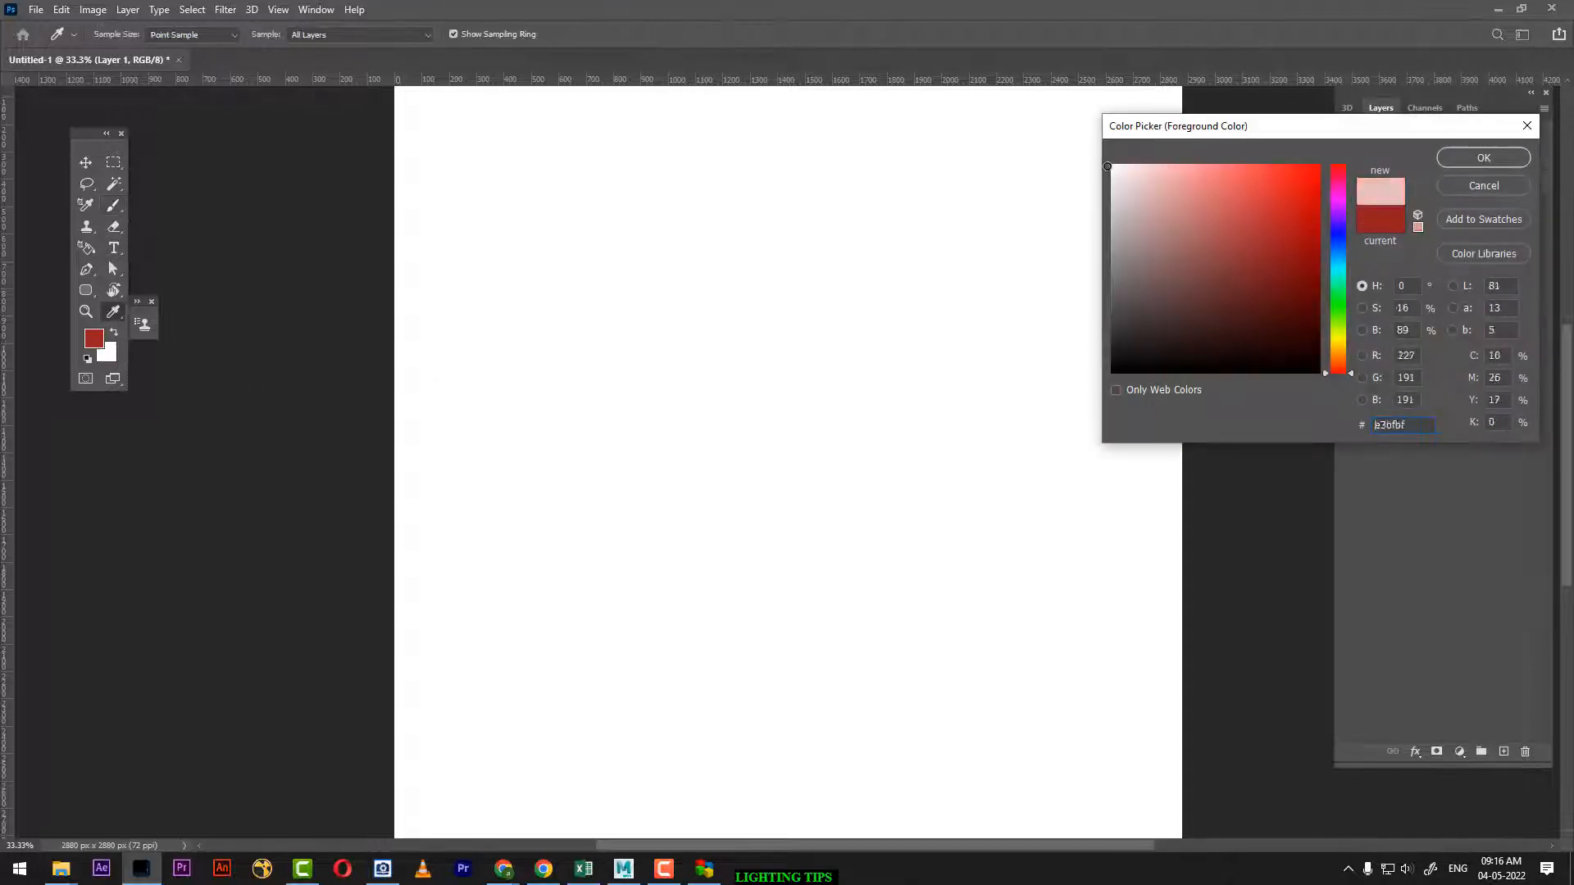
pyautogui.click(1341, 329)
pyautogui.click(1342, 342)
pyautogui.click(1190, 163)
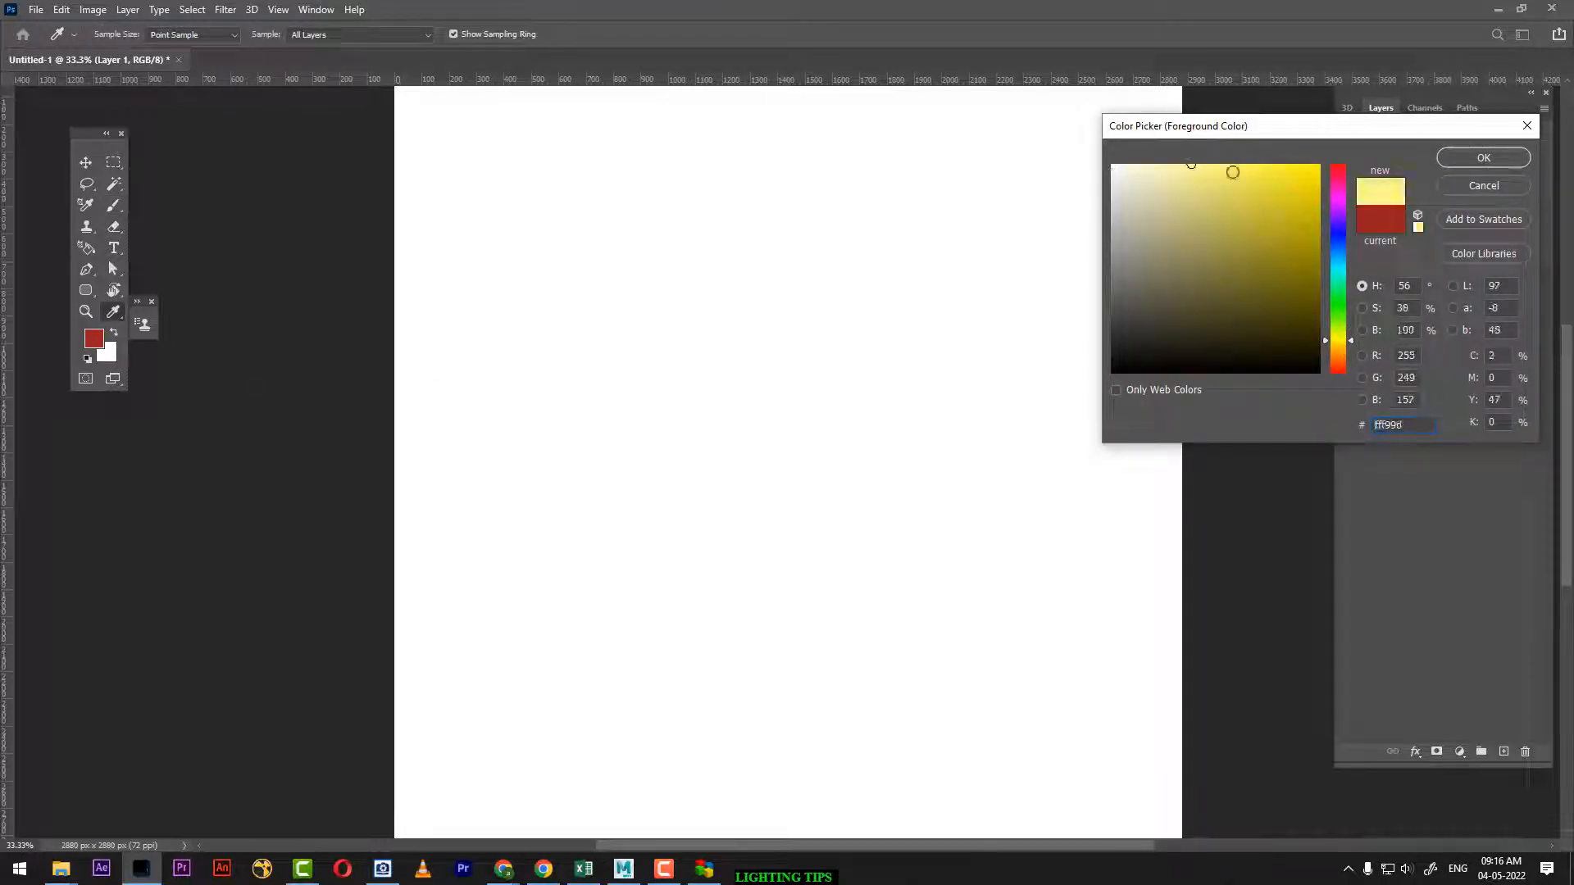
pyautogui.click(1483, 159)
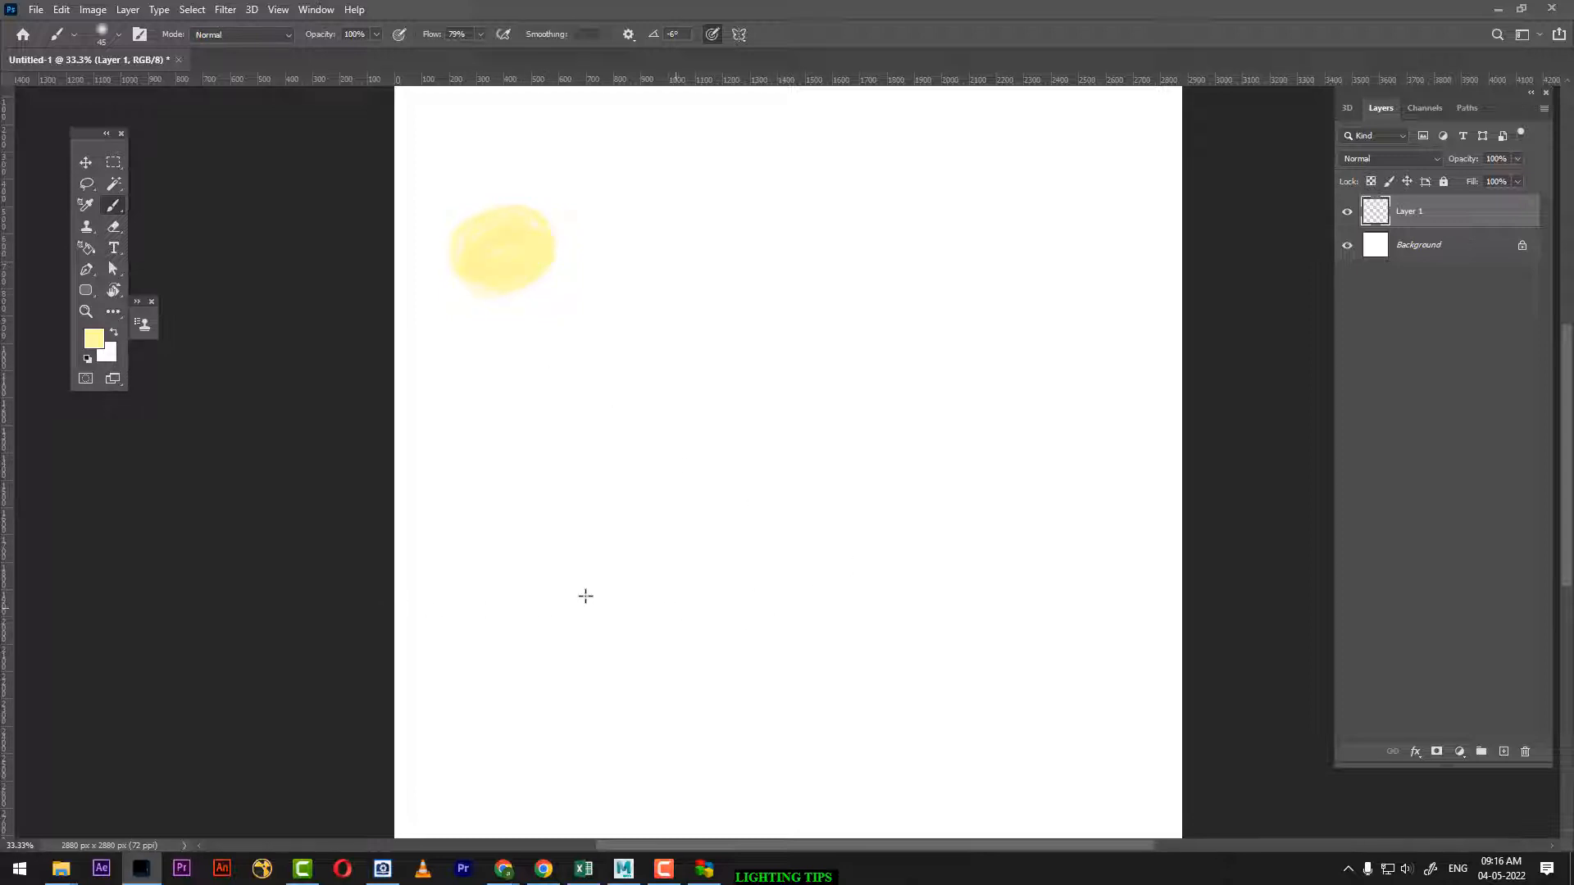
# Set the brush colour to dark grey and paint a horizontal ground line across the full canvas width
pyautogui.click(93, 338)
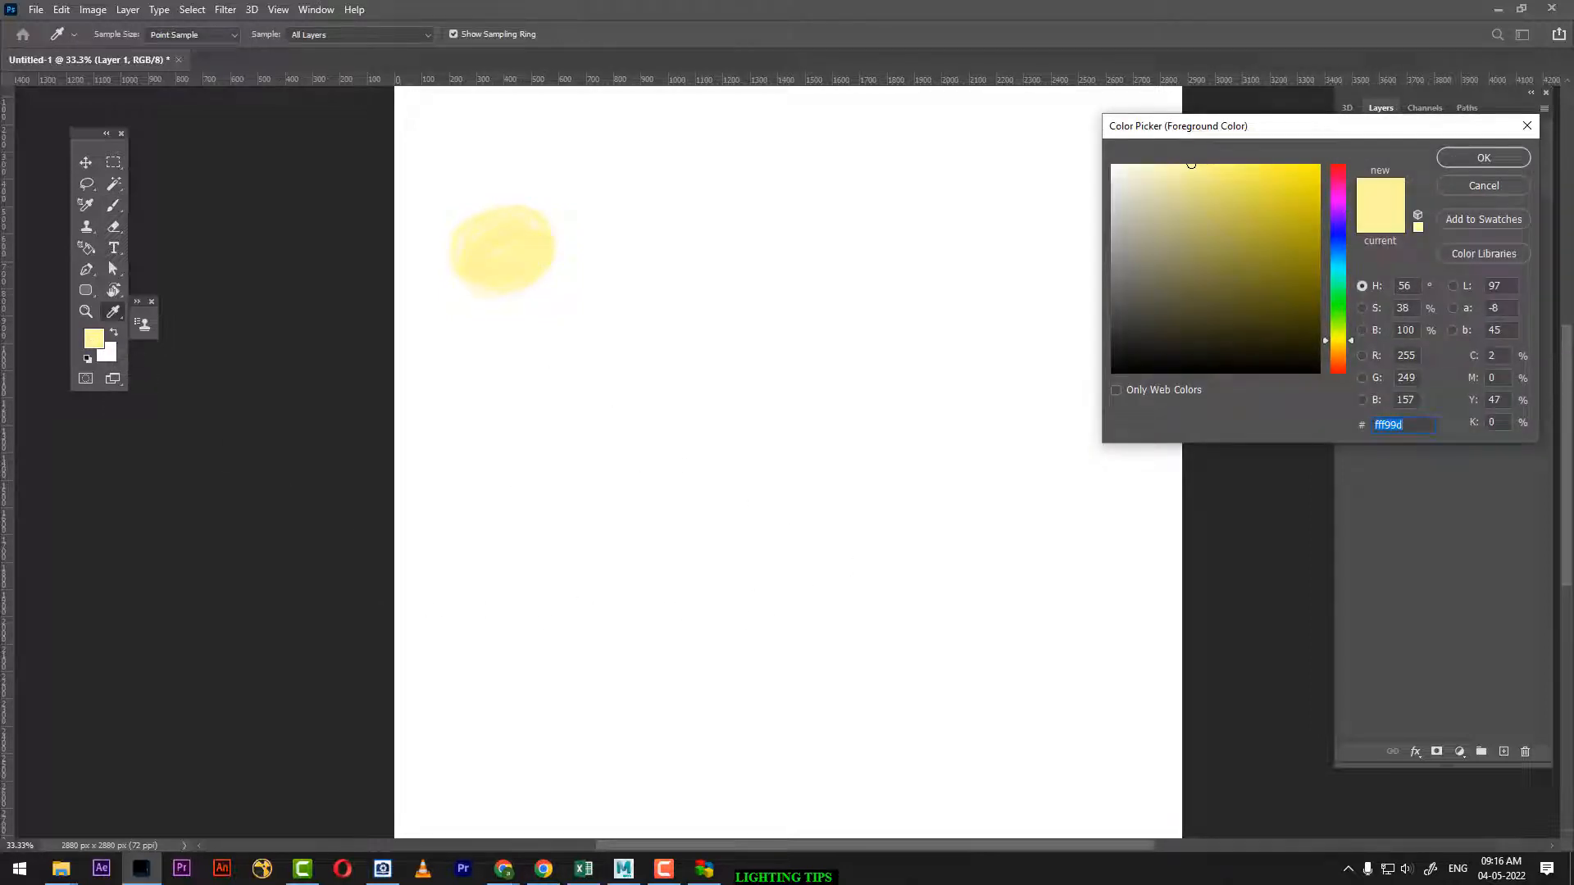
pyautogui.click(1127, 309)
pyautogui.click(1484, 158)
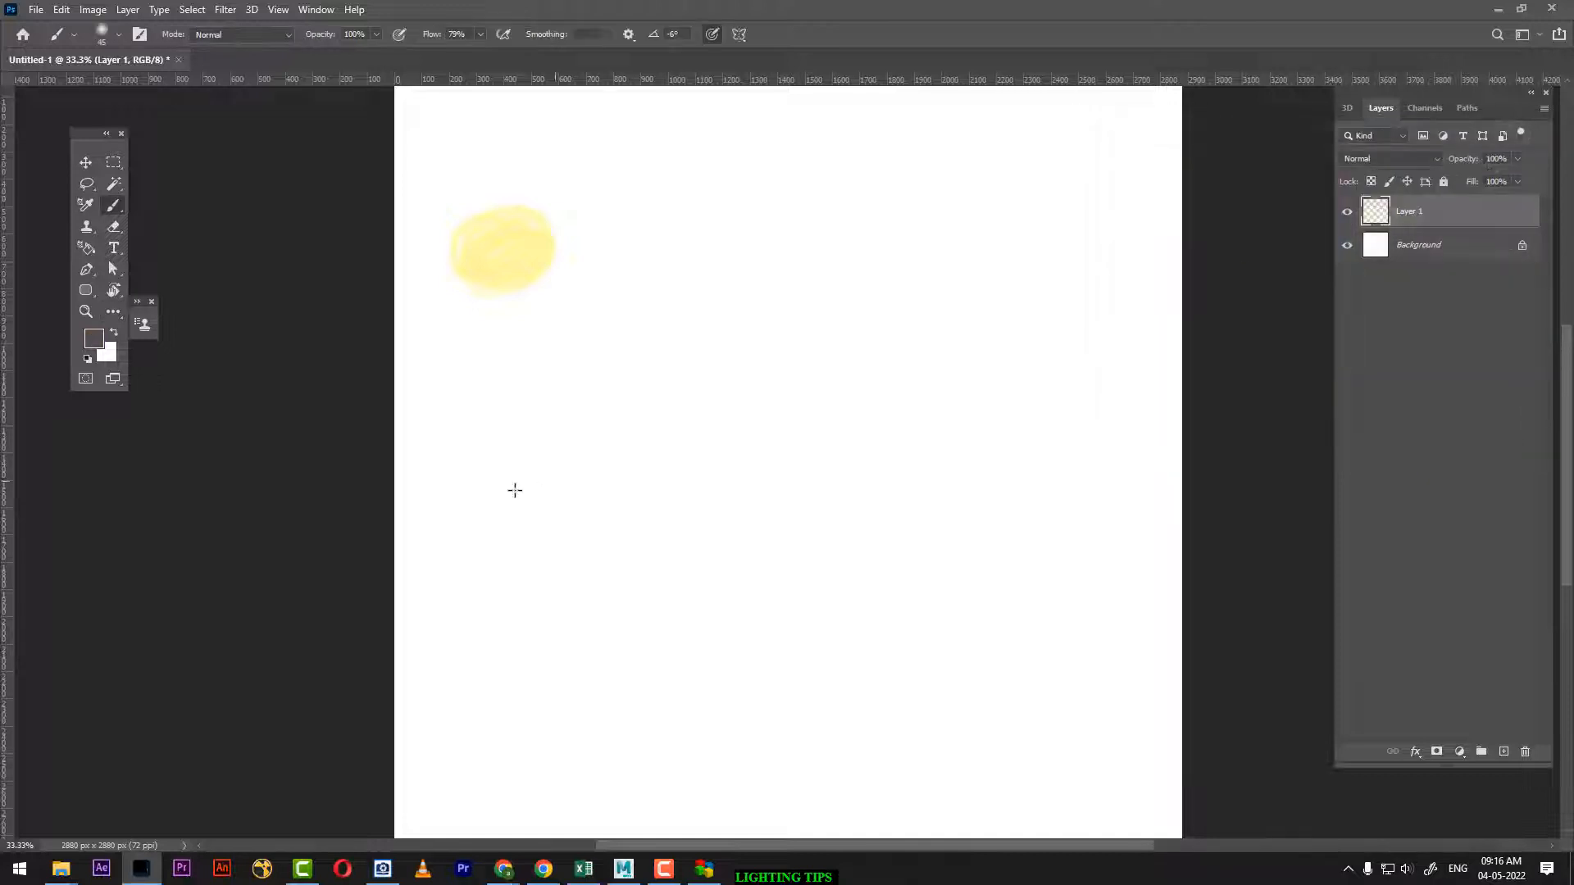
pyautogui.moveTo(394, 562); pyautogui.dragTo(1315, 585)
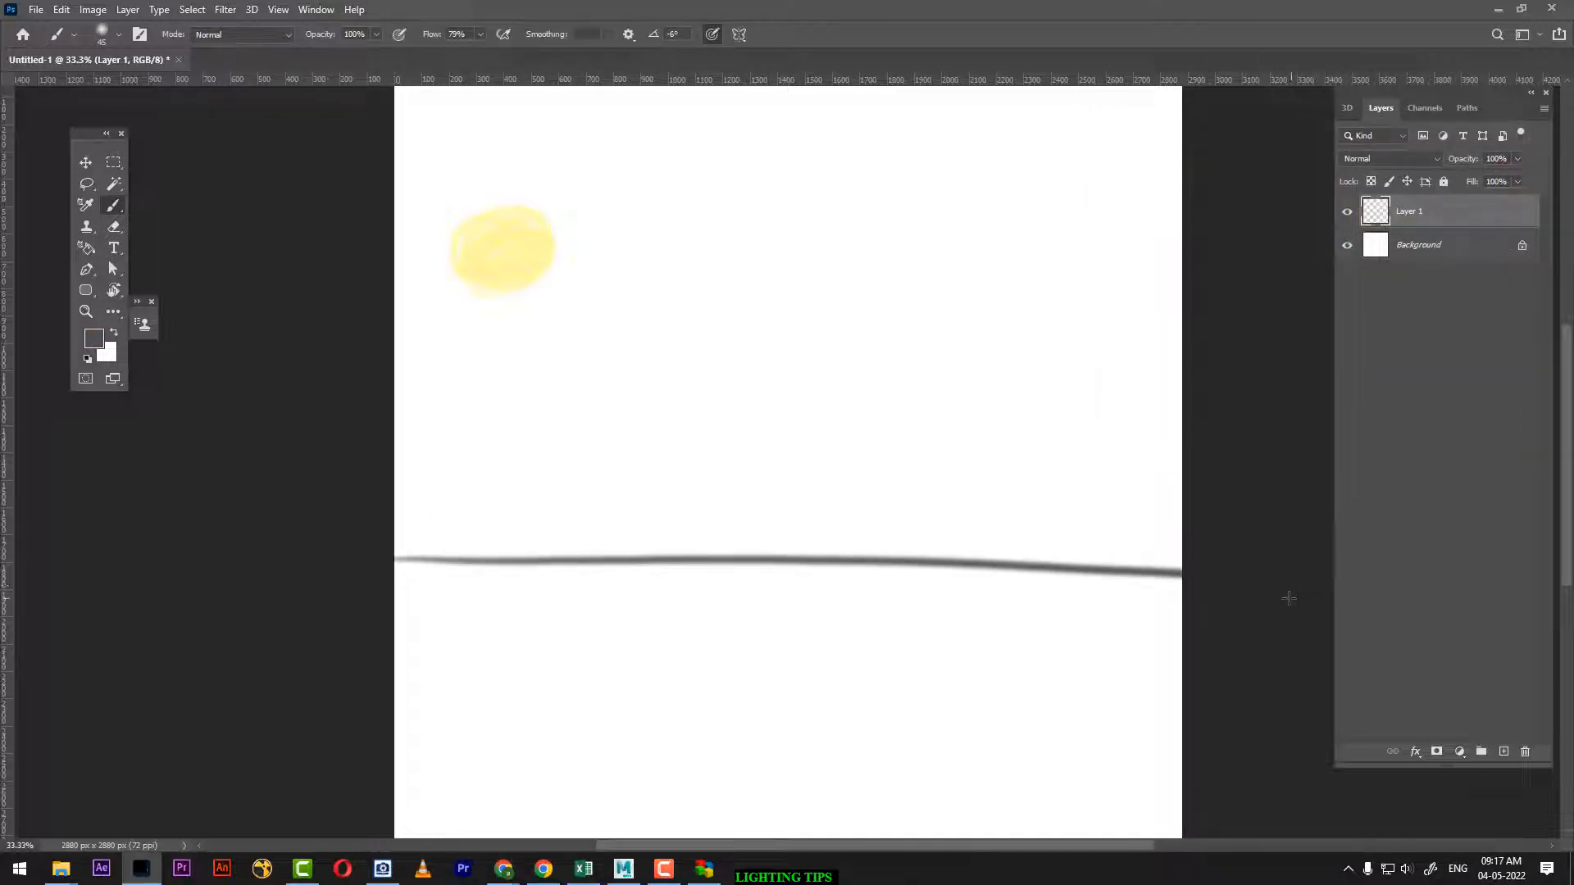
# Set the brush colour to light cream (fffccc) and paint a diagonal ray from the sun to the ground line
pyautogui.click(93, 338)
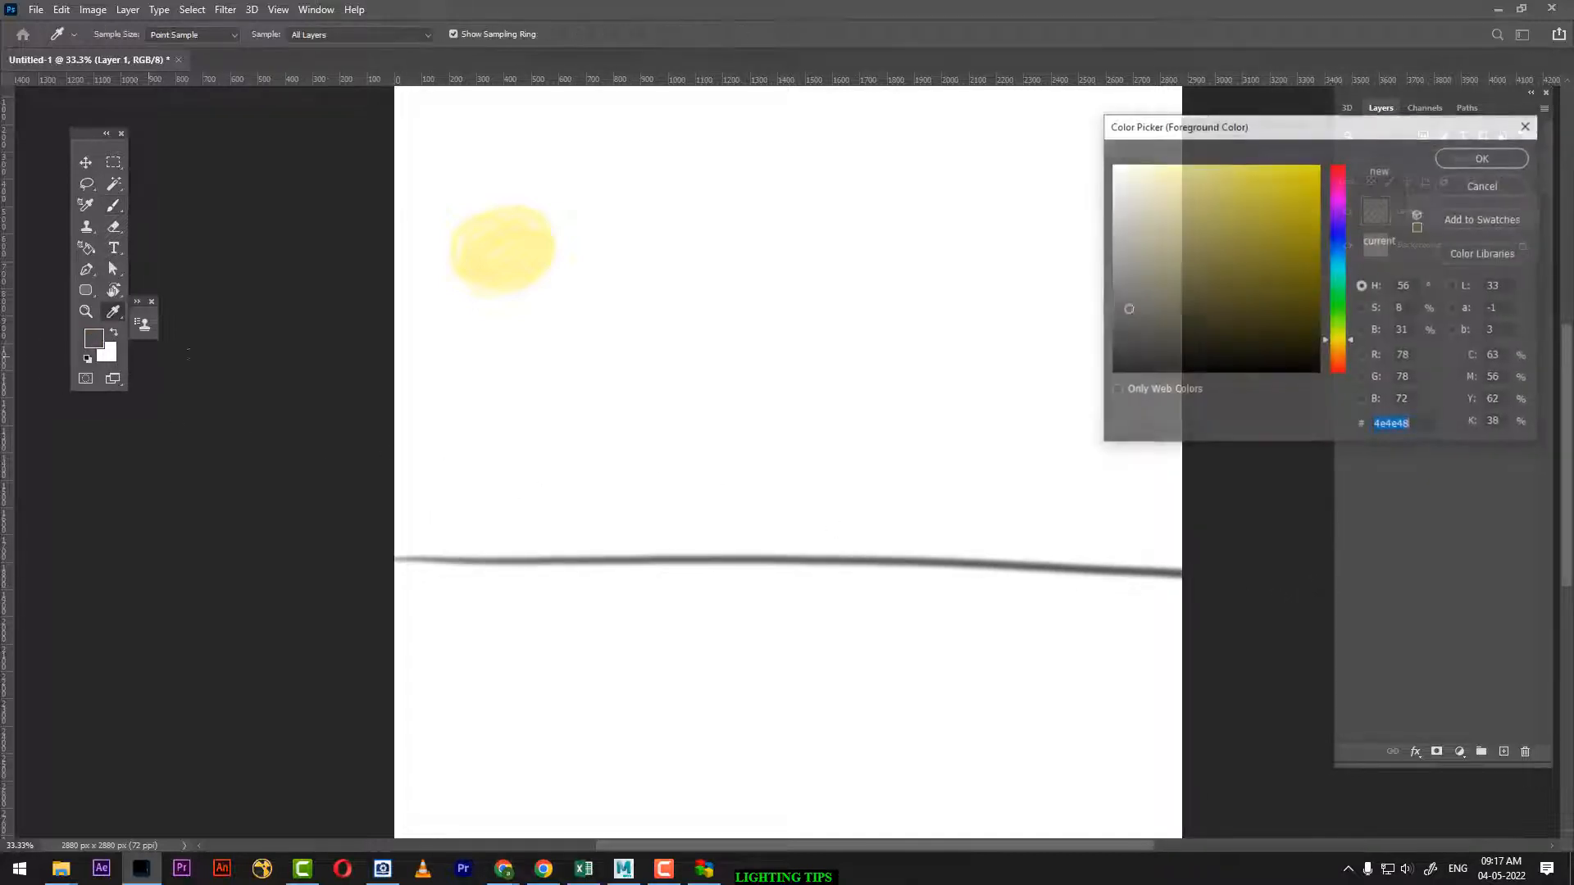
pyautogui.moveTo(1210, 205); pyautogui.dragTo(1153, 164)
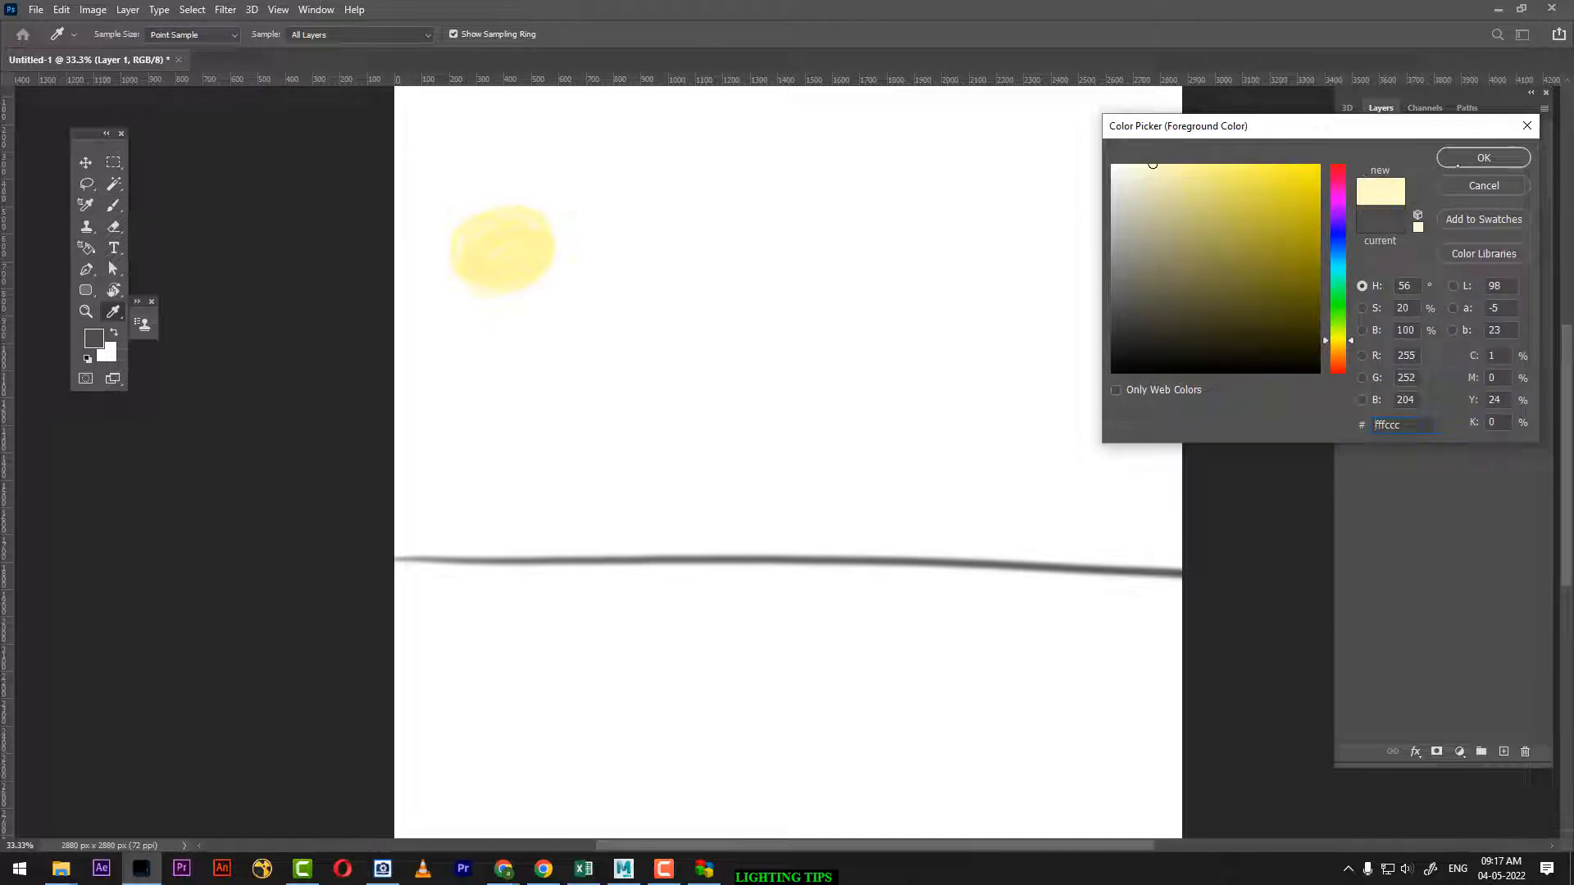
pyautogui.click(1459, 161)
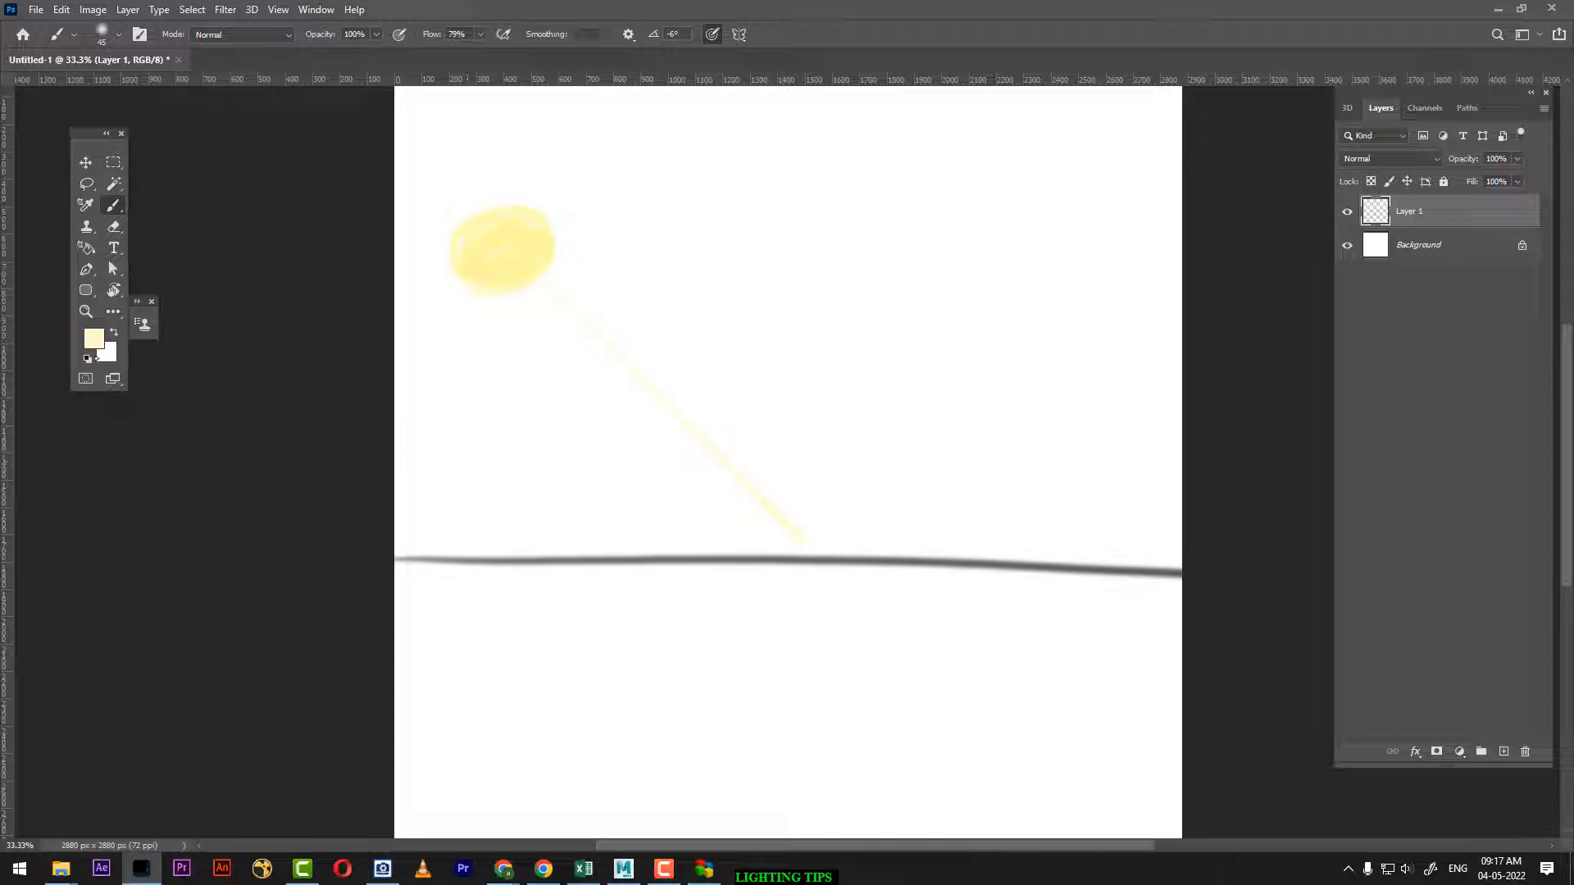
# Set the brush colour to red (ff0000) and paint an incident ray from the sun plus a long arrow reflecting off the ground
pyautogui.click(95, 341)
pyautogui.write('ff0000')
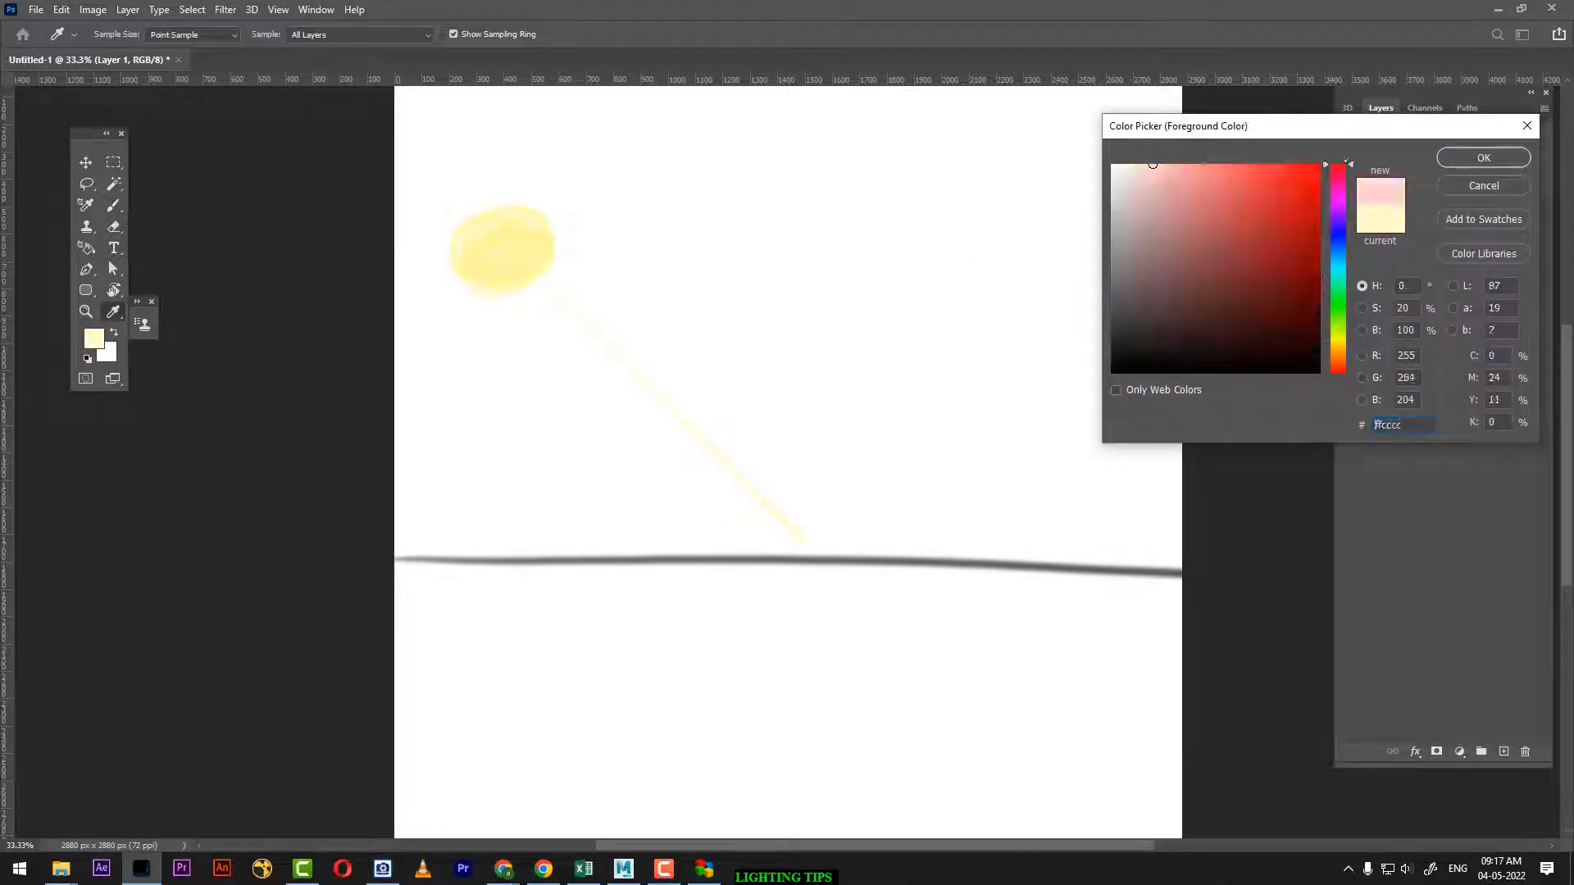
pyautogui.click(1494, 162)
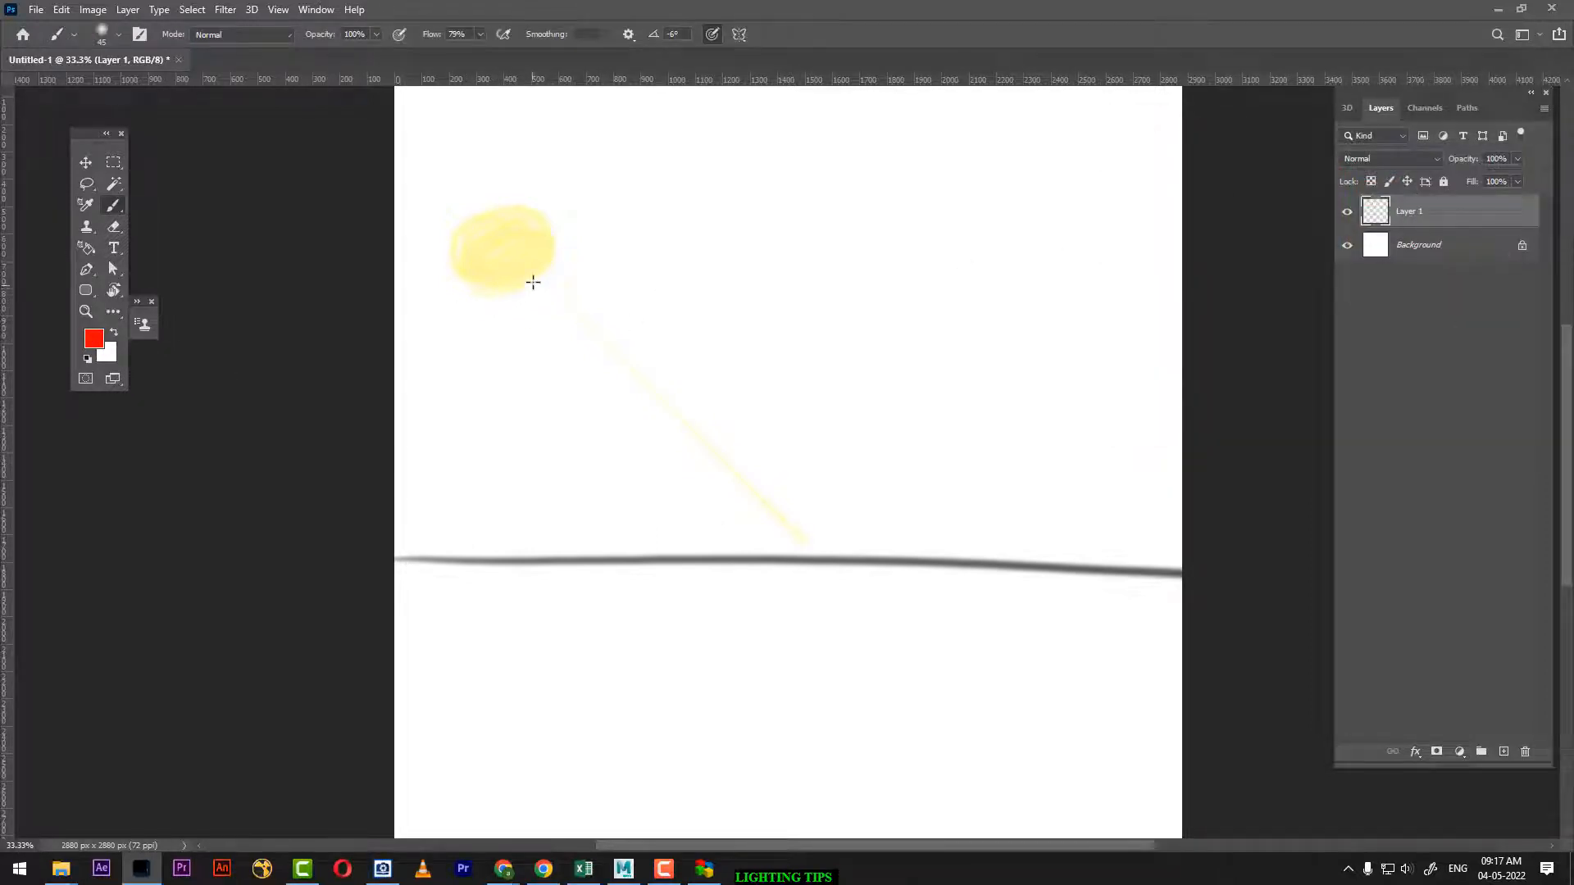
pyautogui.moveTo(534, 274); pyautogui.dragTo(785, 541)
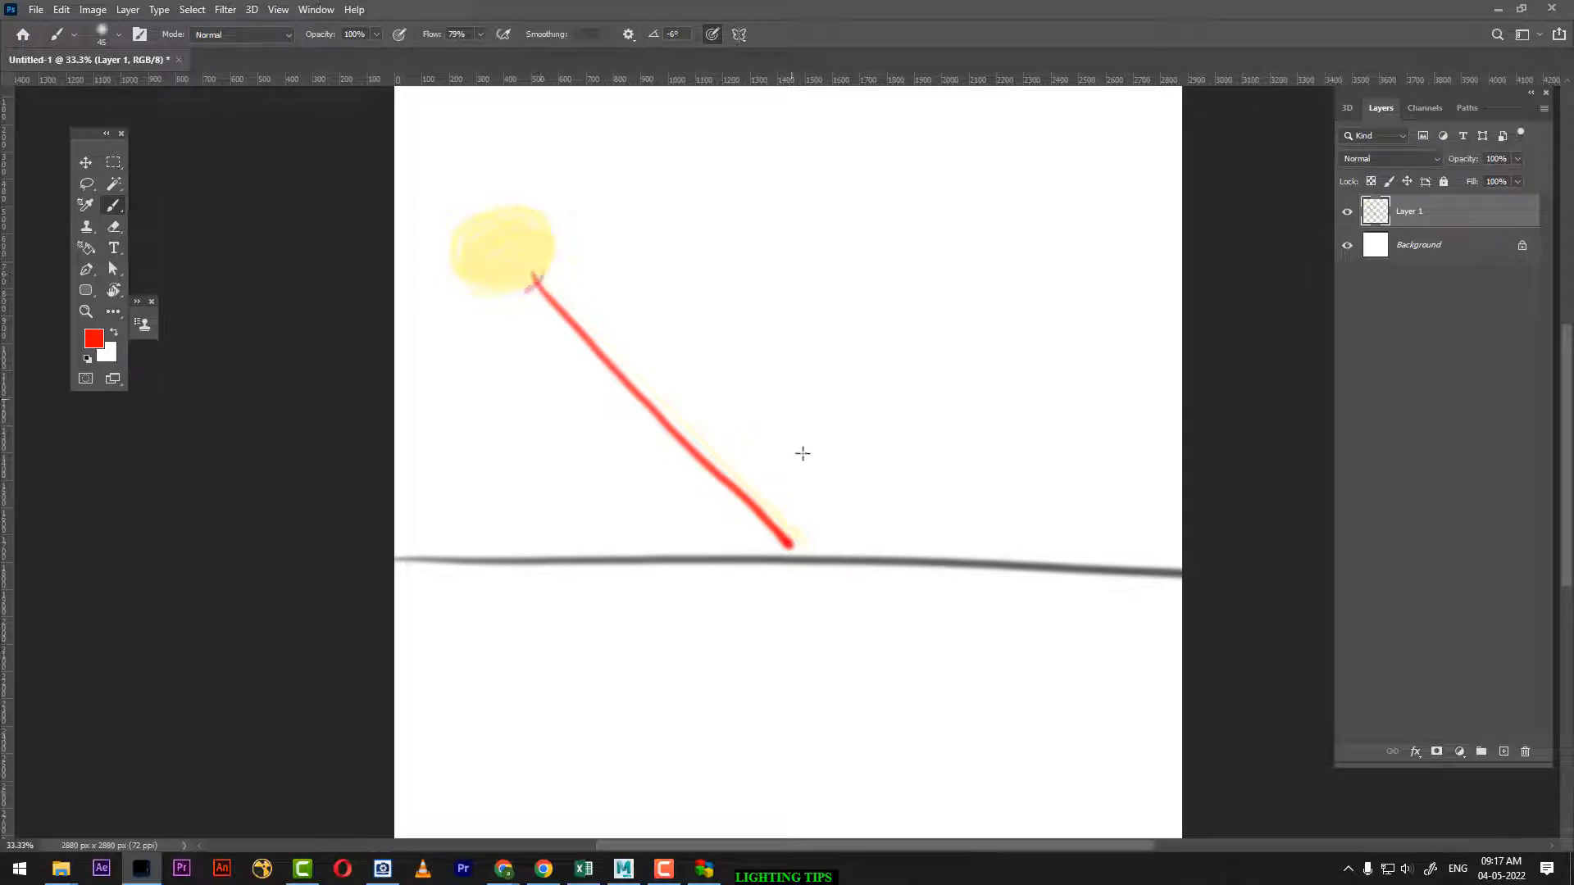
pyautogui.moveTo(769, 550); pyautogui.dragTo(812, 535)
pyautogui.moveTo(798, 562)
pyautogui.mouseDown()
pyautogui.moveTo(968, 441)
pyautogui.moveTo(965, 487)
pyautogui.mouseUp()
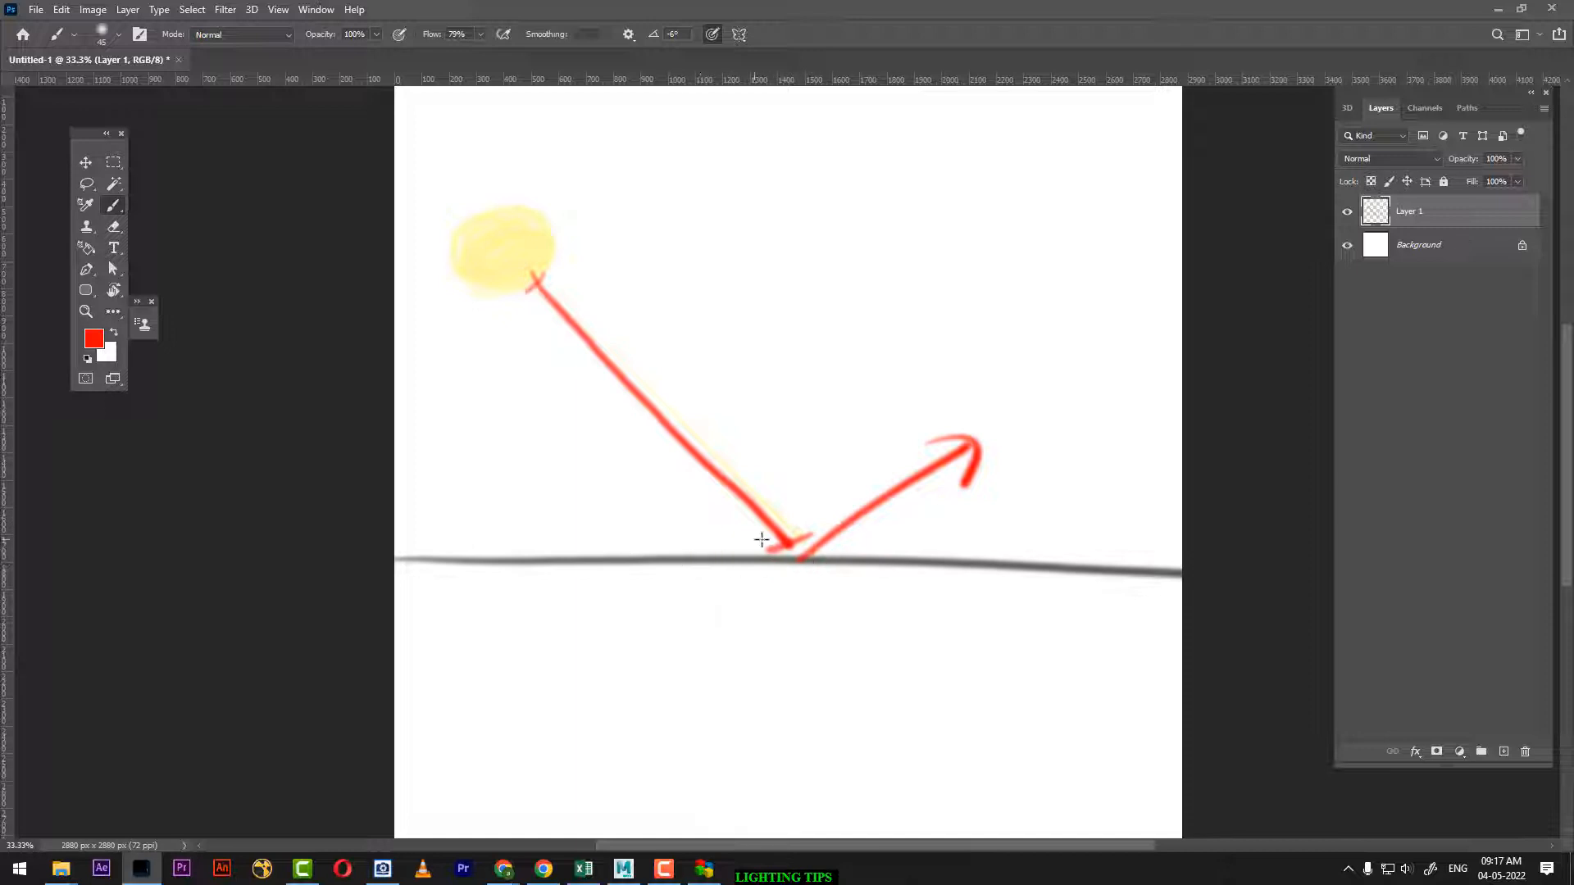
# Paint short red arrows scattering in several directions from the point where the ray hits the ground
pyautogui.moveTo(800, 550)
pyautogui.mouseDown()
pyautogui.moveTo(838, 499)
pyautogui.moveTo(840, 516)
pyautogui.moveTo(892, 523)
pyautogui.mouseUp()
pyautogui.moveTo(785, 545)
pyautogui.mouseDown()
pyautogui.moveTo(713, 515)
pyautogui.moveTo(794, 476)
pyautogui.moveTo(810, 496)
pyautogui.mouseUp()
pyautogui.moveTo(777, 551)
pyautogui.mouseDown()
pyautogui.moveTo(710, 543)
pyautogui.moveTo(742, 547)
pyautogui.mouseUp()
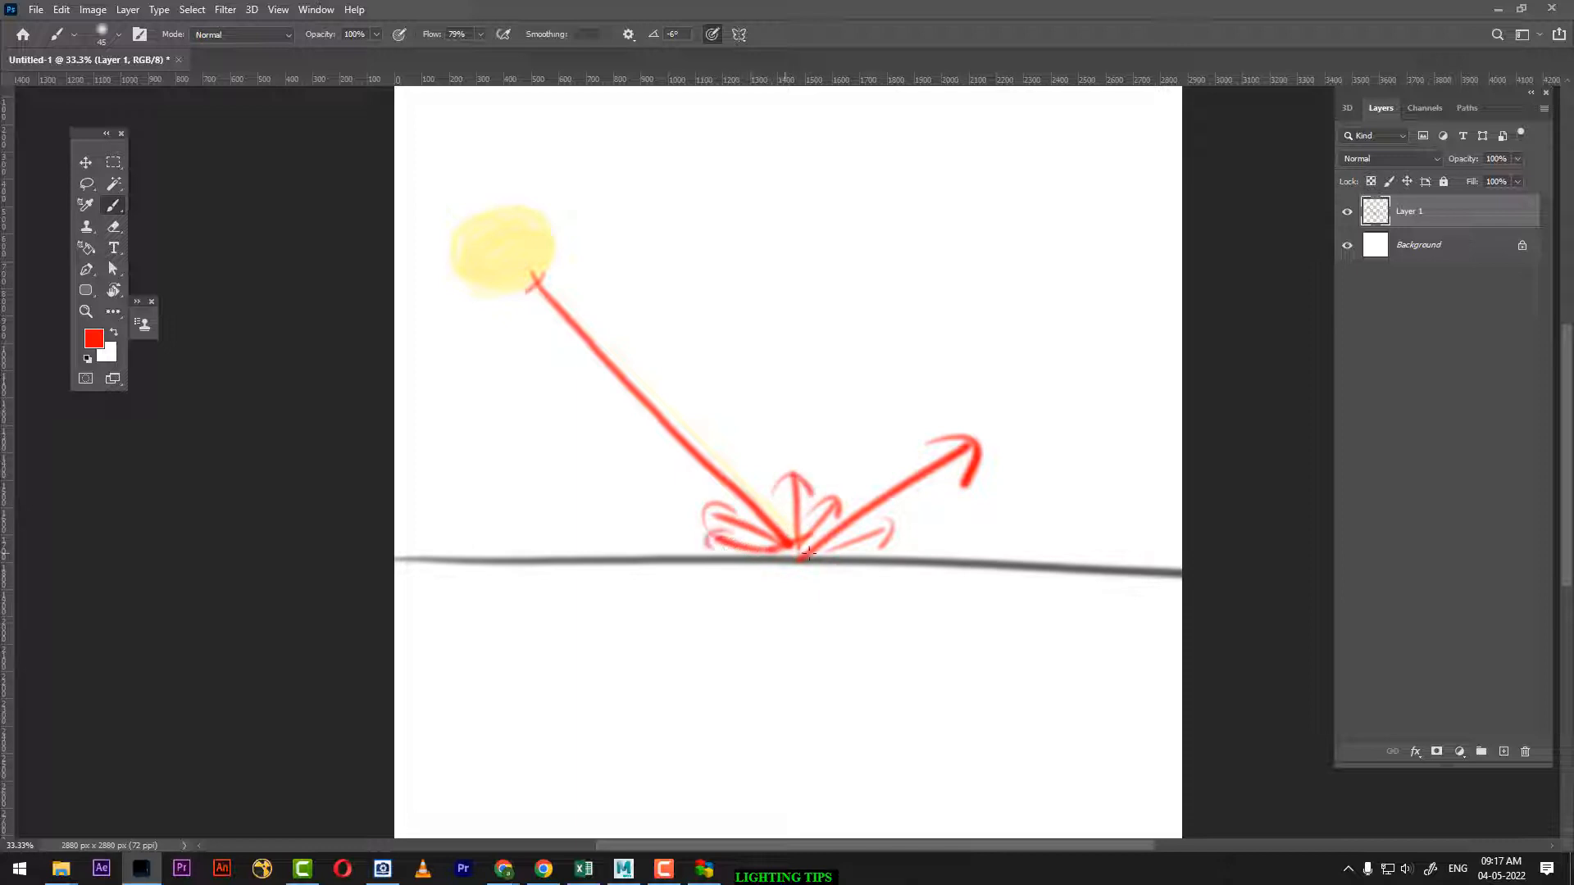
pyautogui.moveTo(836, 529)
pyautogui.mouseDown()
pyautogui.moveTo(911, 492)
pyautogui.moveTo(914, 513)
pyautogui.mouseUp()
pyautogui.moveTo(795, 547)
pyautogui.mouseDown()
pyautogui.moveTo(764, 468)
pyautogui.moveTo(786, 472)
pyautogui.mouseUp()
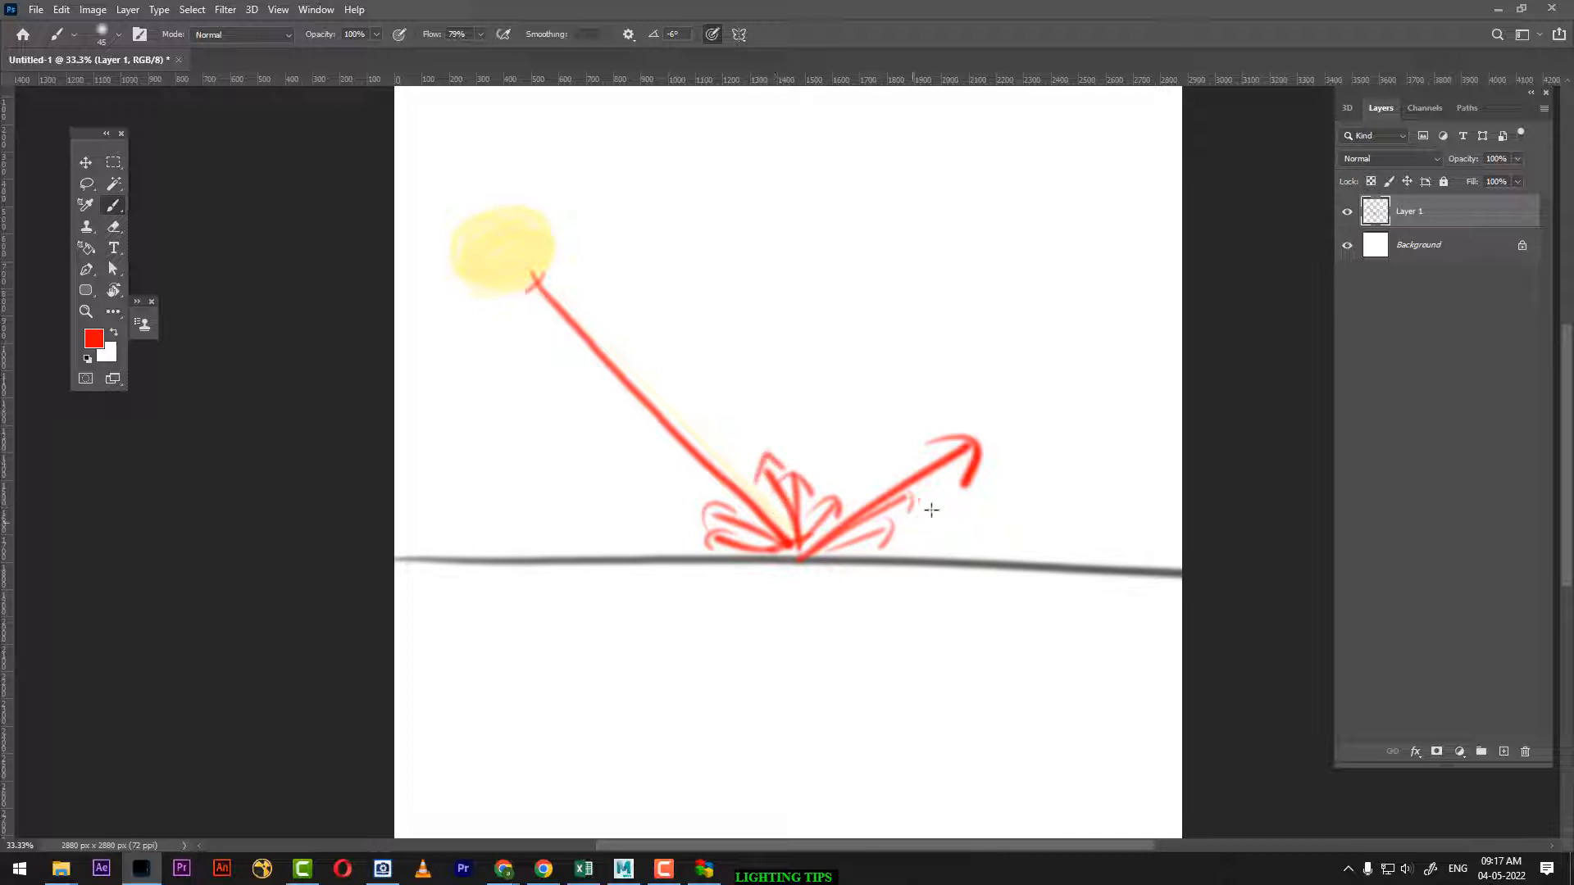
# Set the brush colour to bright green and paint a second sun ray with a narrow cluster of reflected strokes at the hit point
pyautogui.click(99, 342)
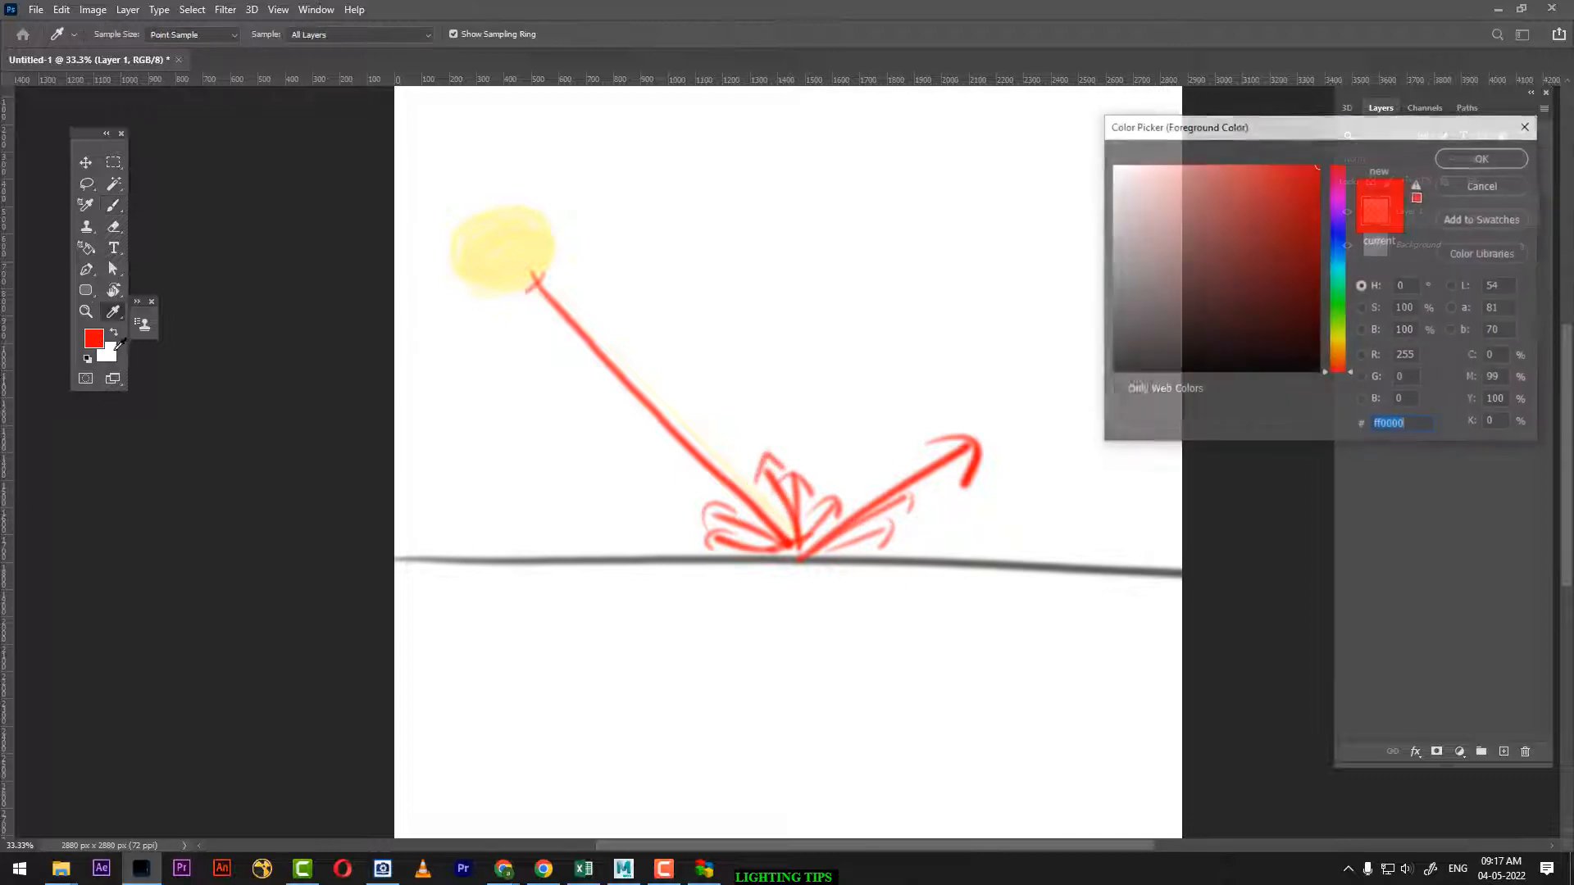
pyautogui.click(1335, 313)
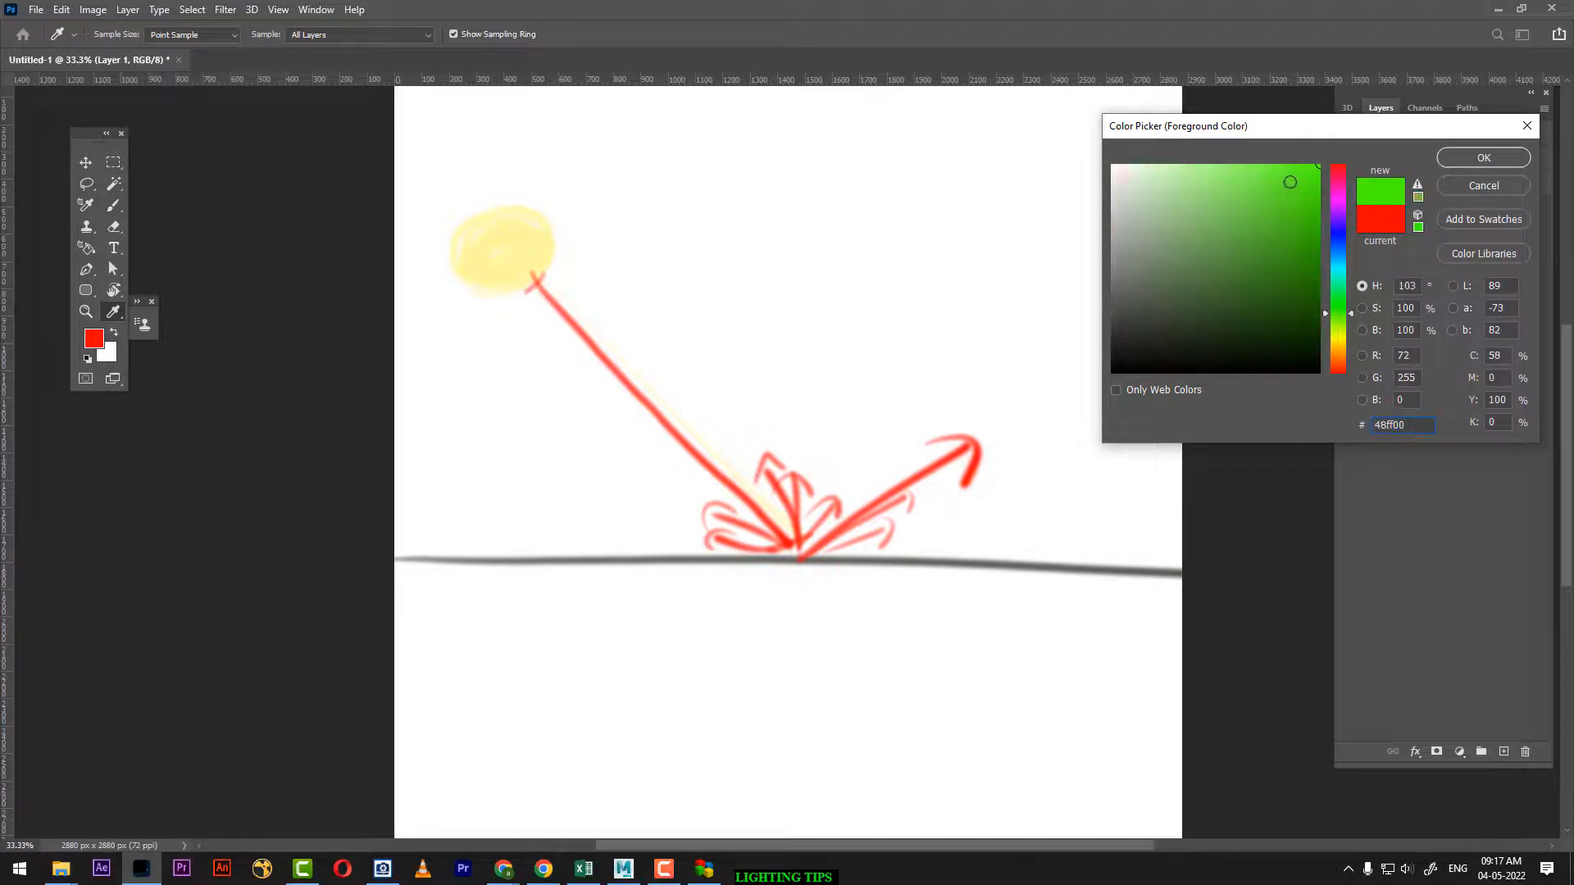
pyautogui.click(1483, 158)
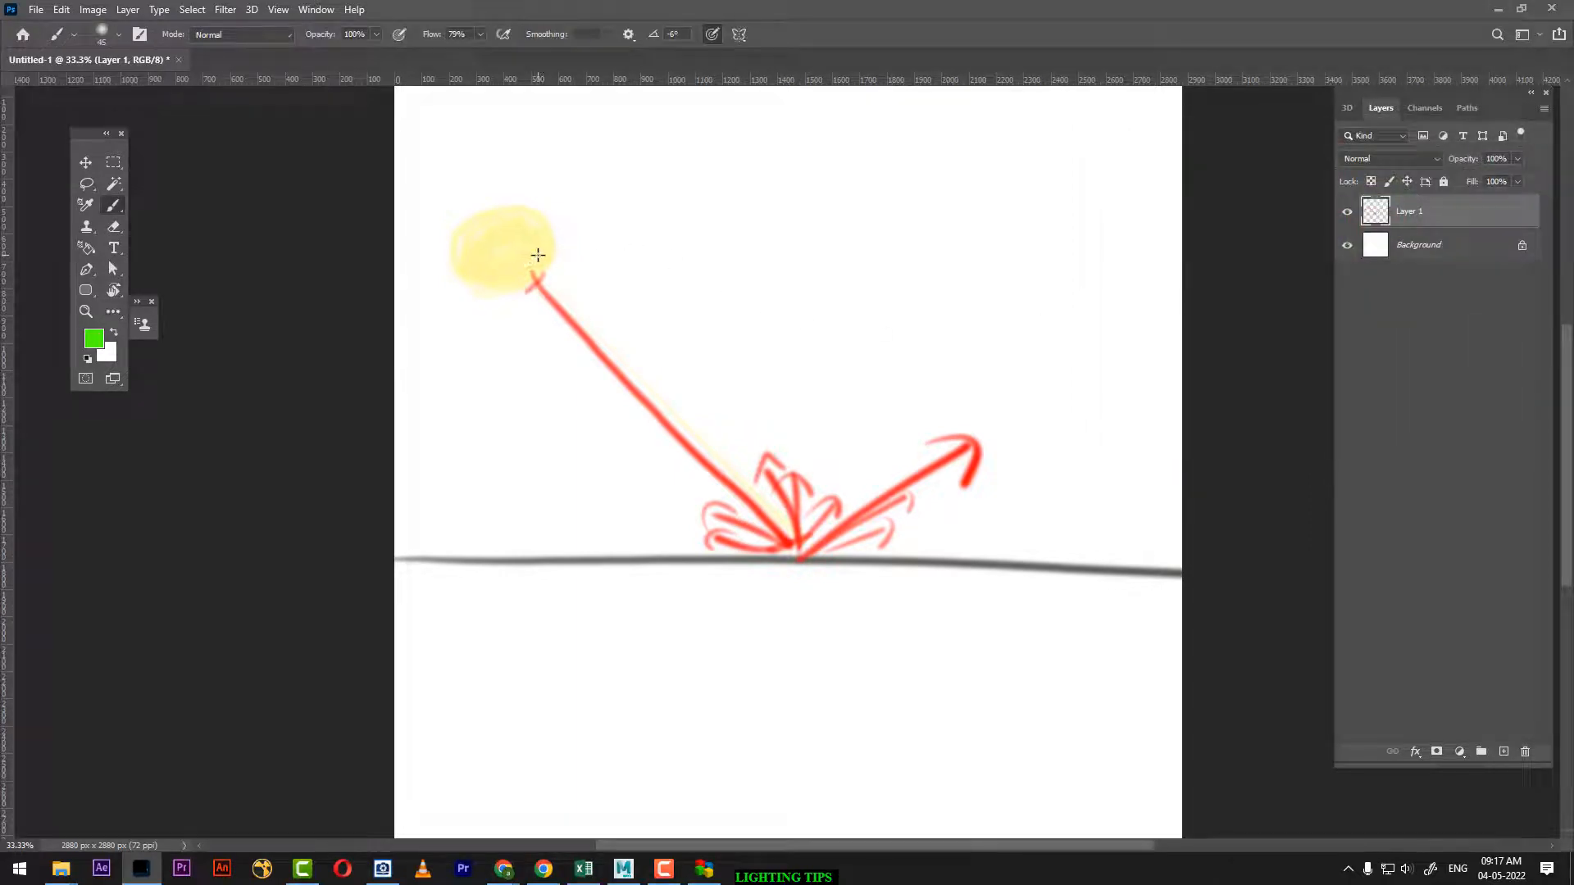
pyautogui.moveTo(538, 255)
pyautogui.mouseDown()
pyautogui.moveTo(806, 539)
pyautogui.moveTo(864, 439)
pyautogui.moveTo(869, 468)
pyautogui.mouseUp()
pyautogui.moveTo(858, 469); pyautogui.dragTo(872, 478)
pyautogui.moveTo(814, 521); pyautogui.dragTo(843, 457)
pyautogui.moveTo(813, 515)
pyautogui.mouseDown()
pyautogui.moveTo(851, 449)
pyautogui.moveTo(855, 470)
pyautogui.moveTo(844, 417)
pyautogui.moveTo(813, 442)
pyautogui.mouseUp()
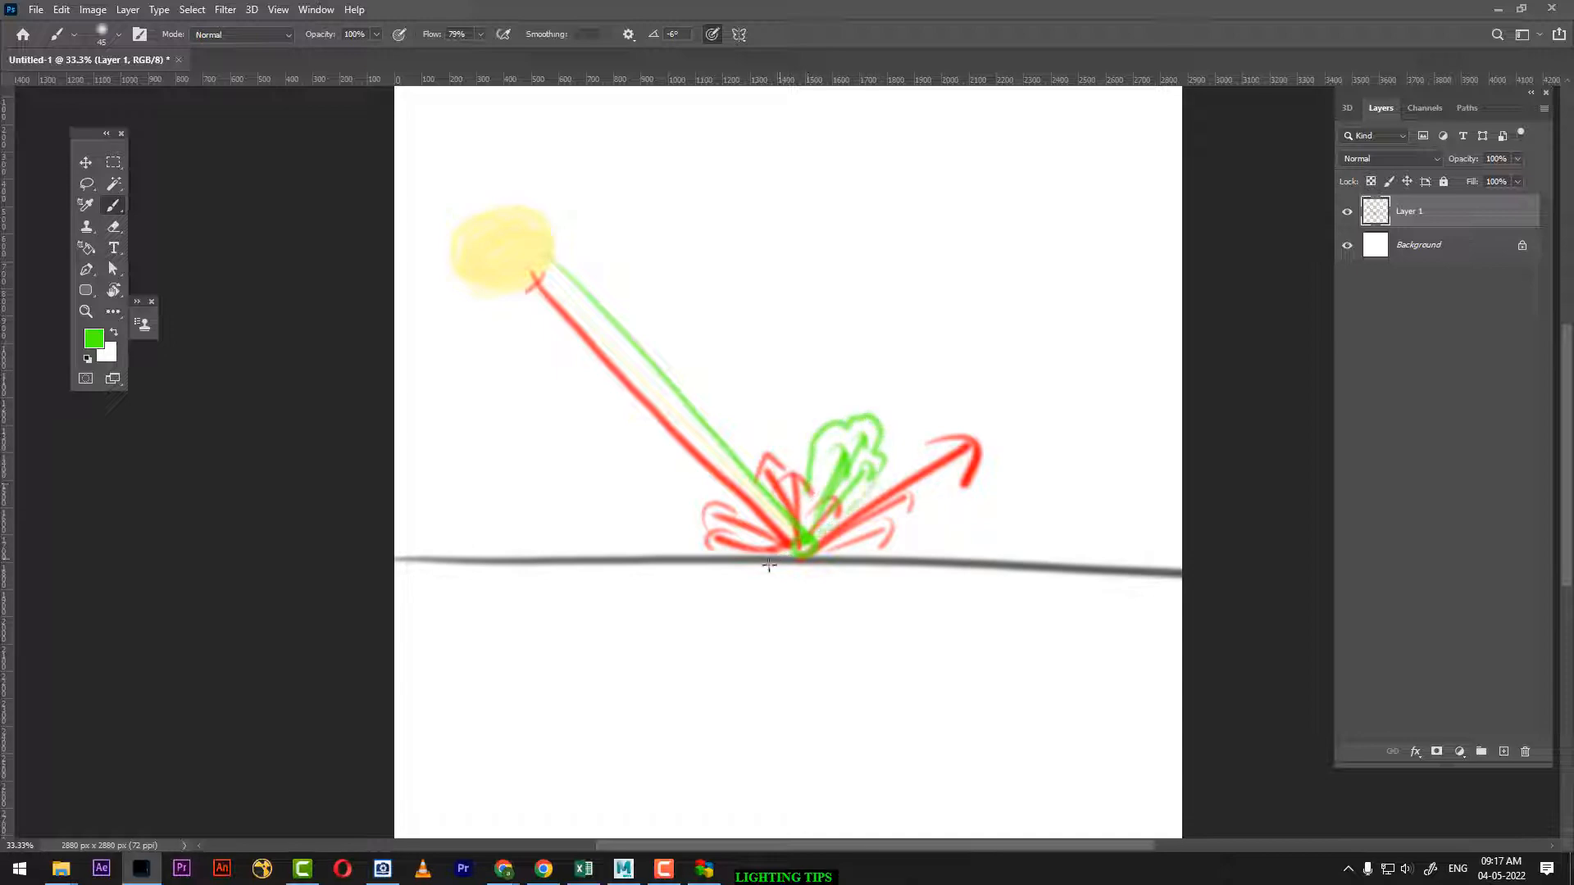
# Switch to the DIFFUSE image search in Chrome and view the specular-versus-diffuse diagram and the diffused glass illustration
pyautogui.moveTo(504, 869)
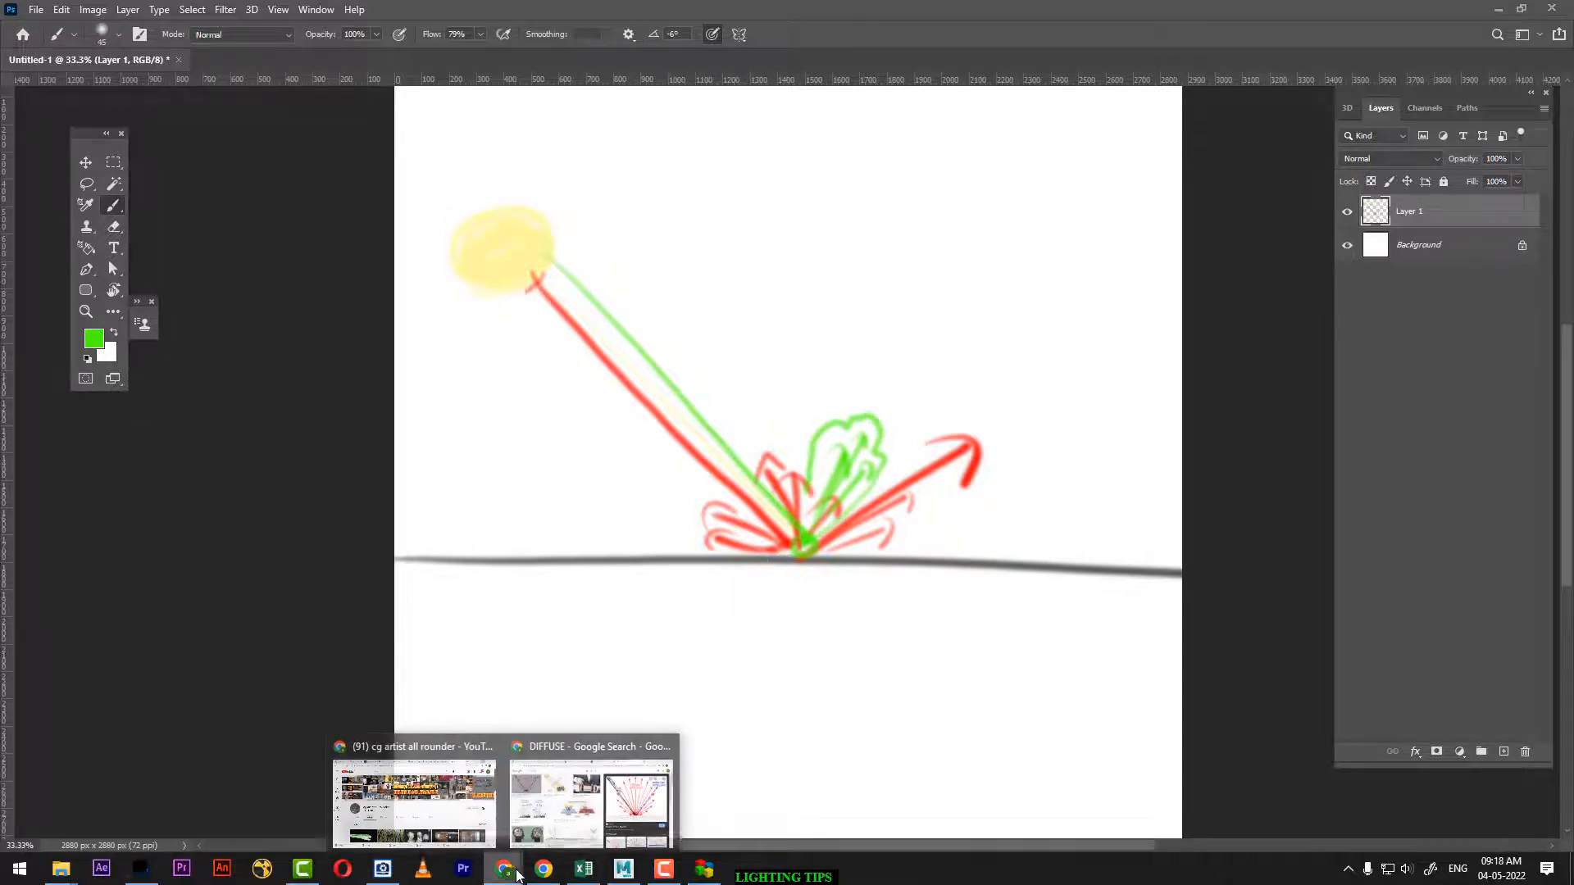
pyautogui.click(603, 811)
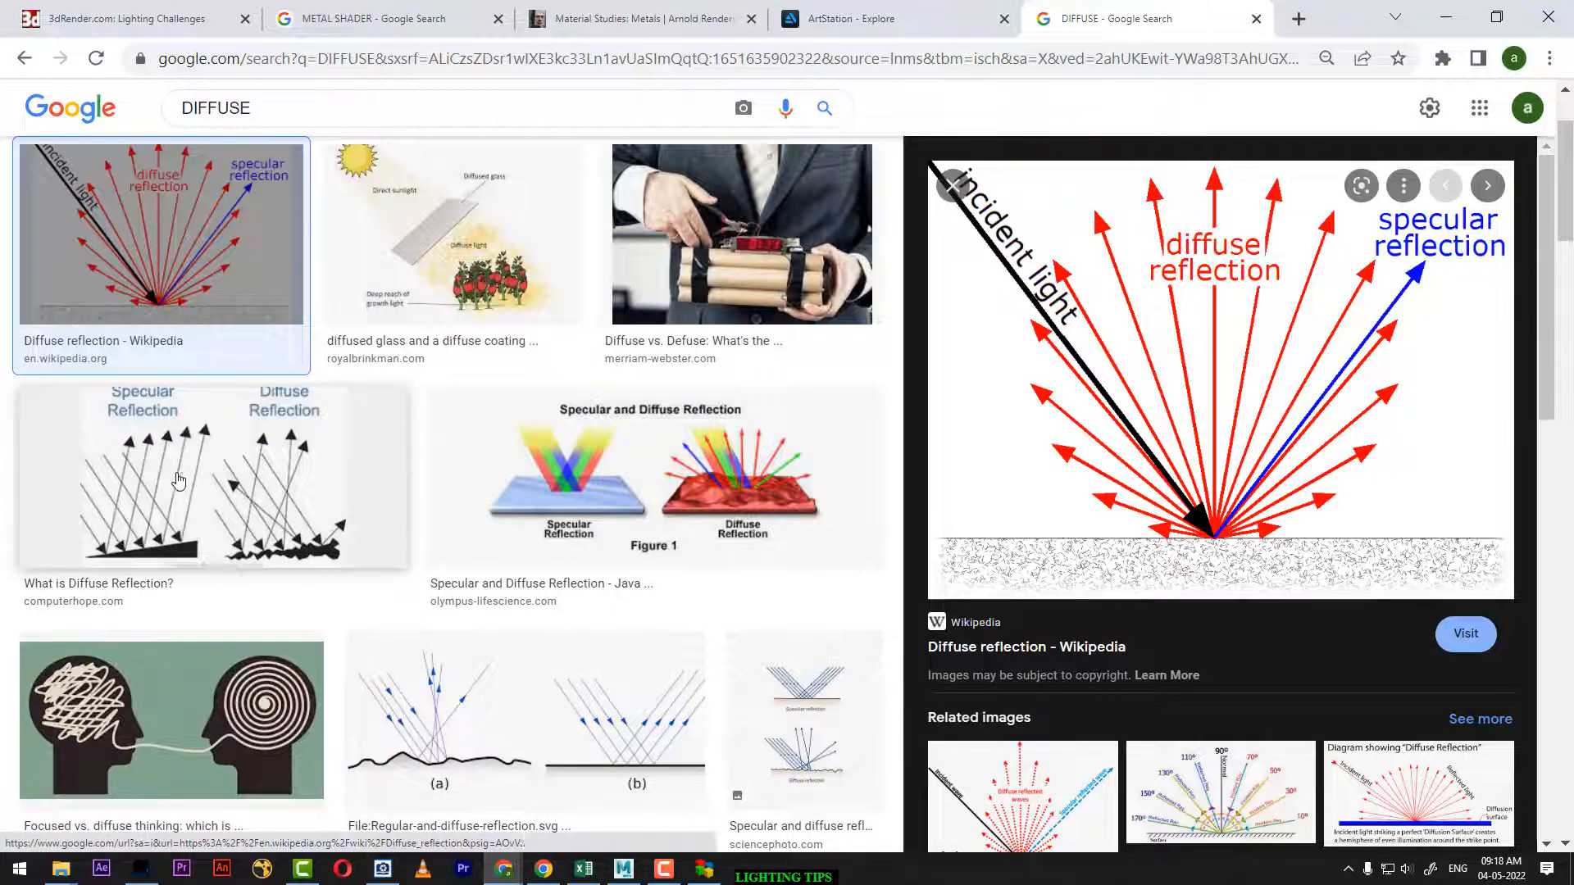
pyautogui.scroll(-4, 1261, 410)
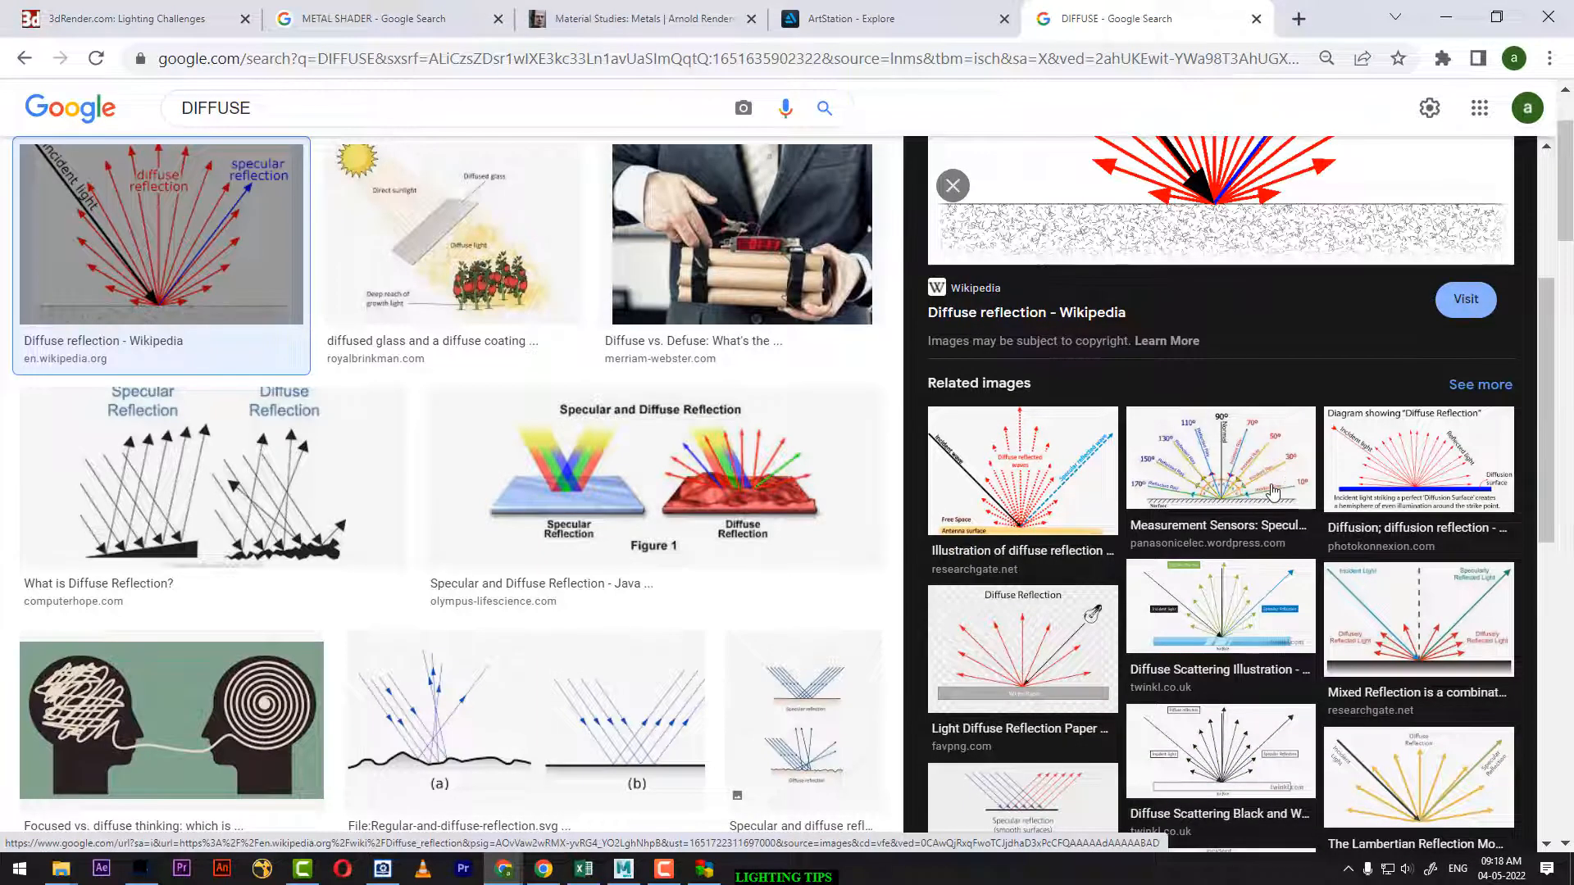
pyautogui.scroll(2, 410, 447)
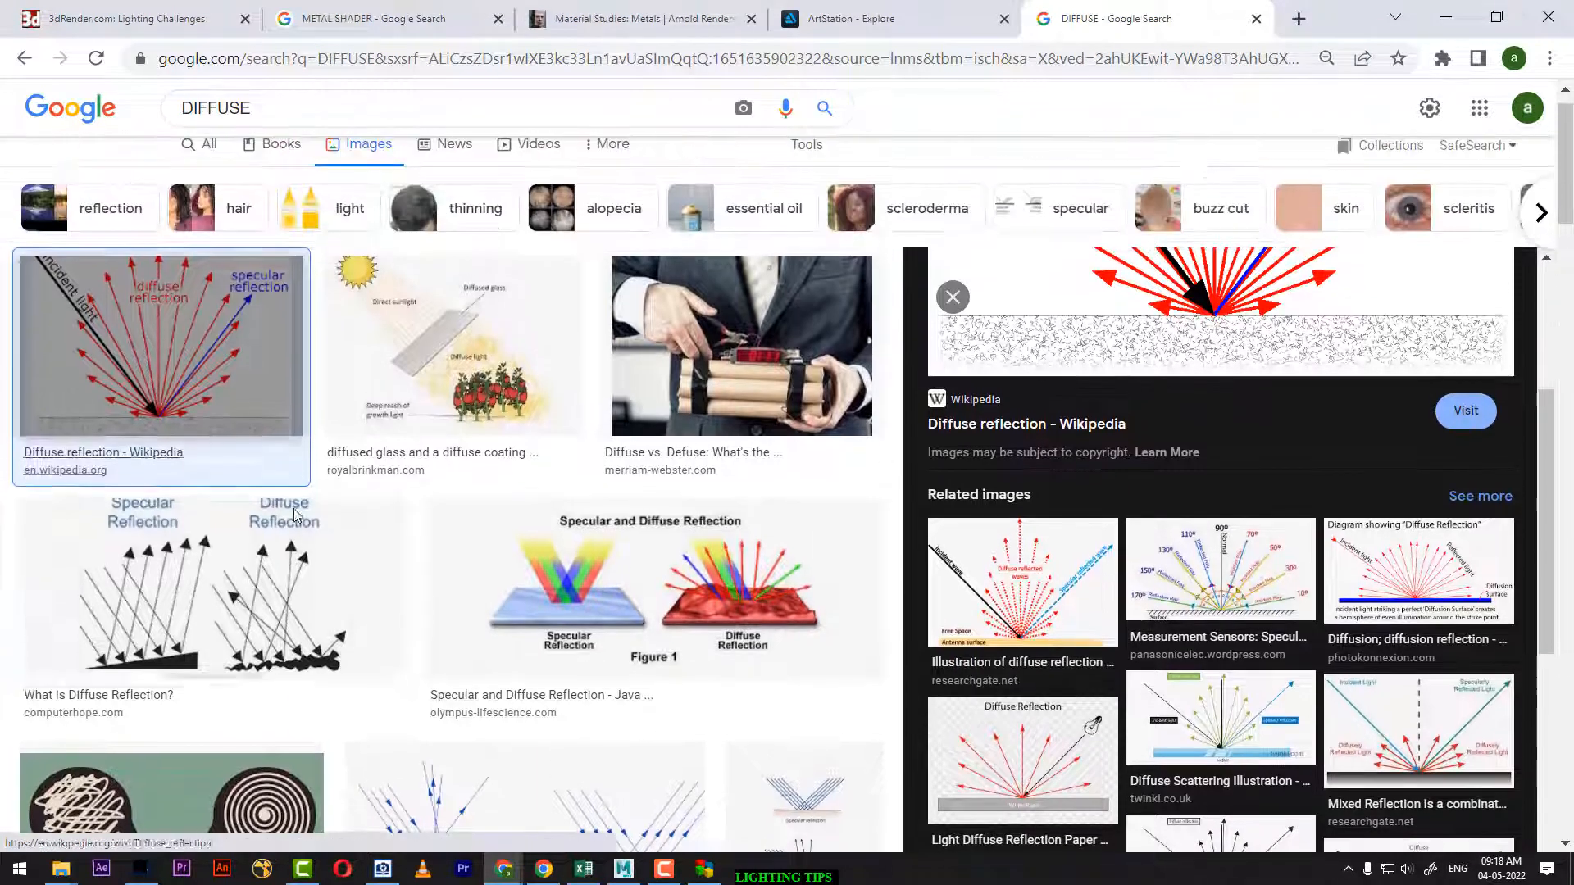
pyautogui.click(385, 459)
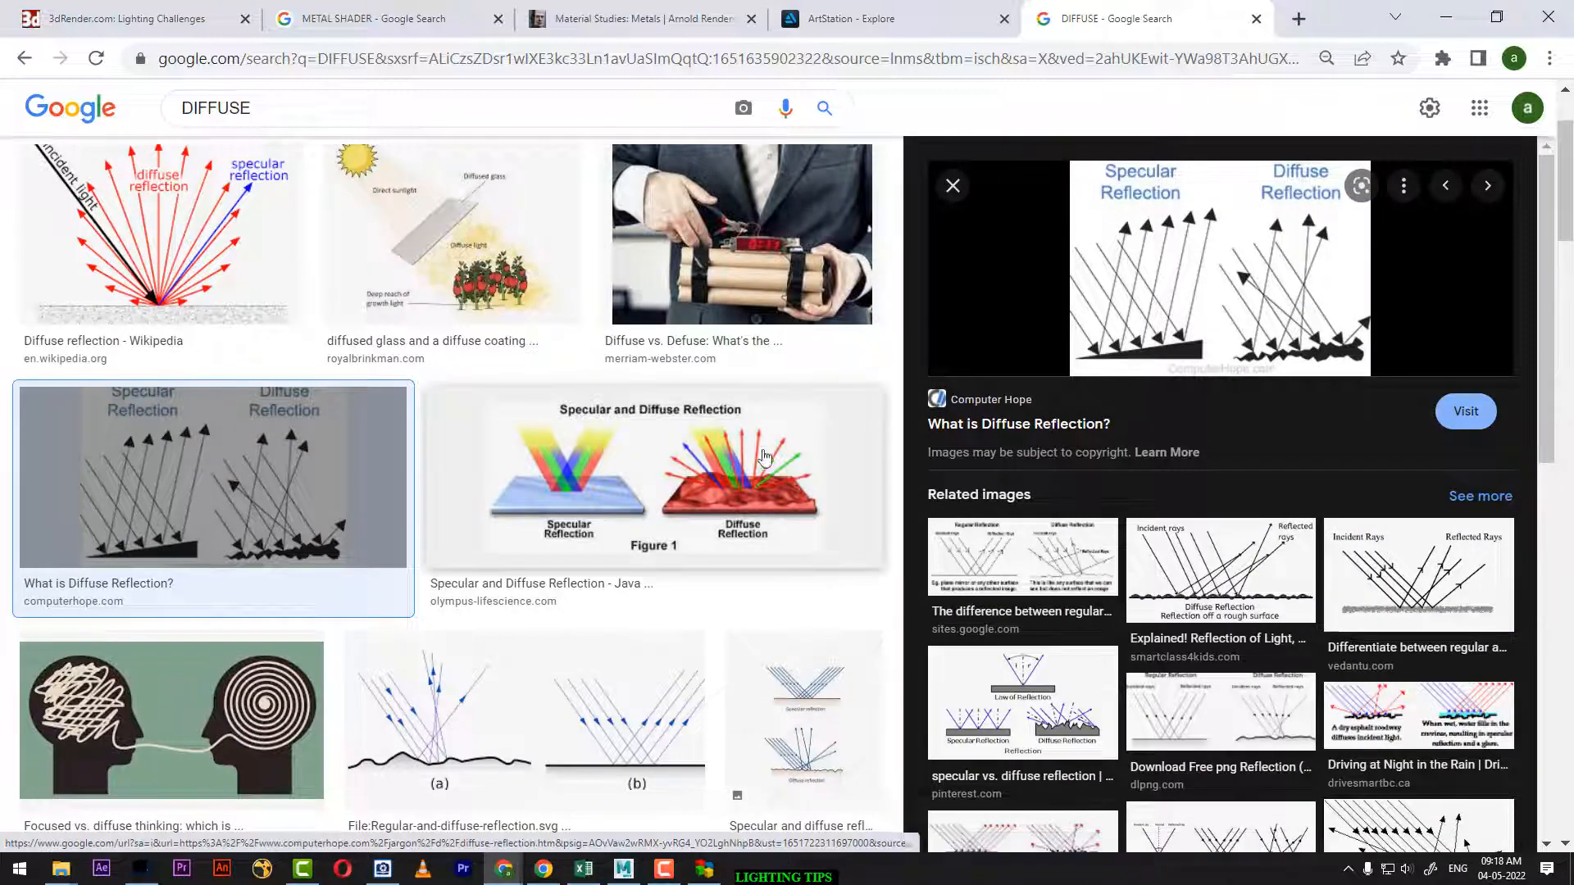
pyautogui.scroll(2, 532, 108)
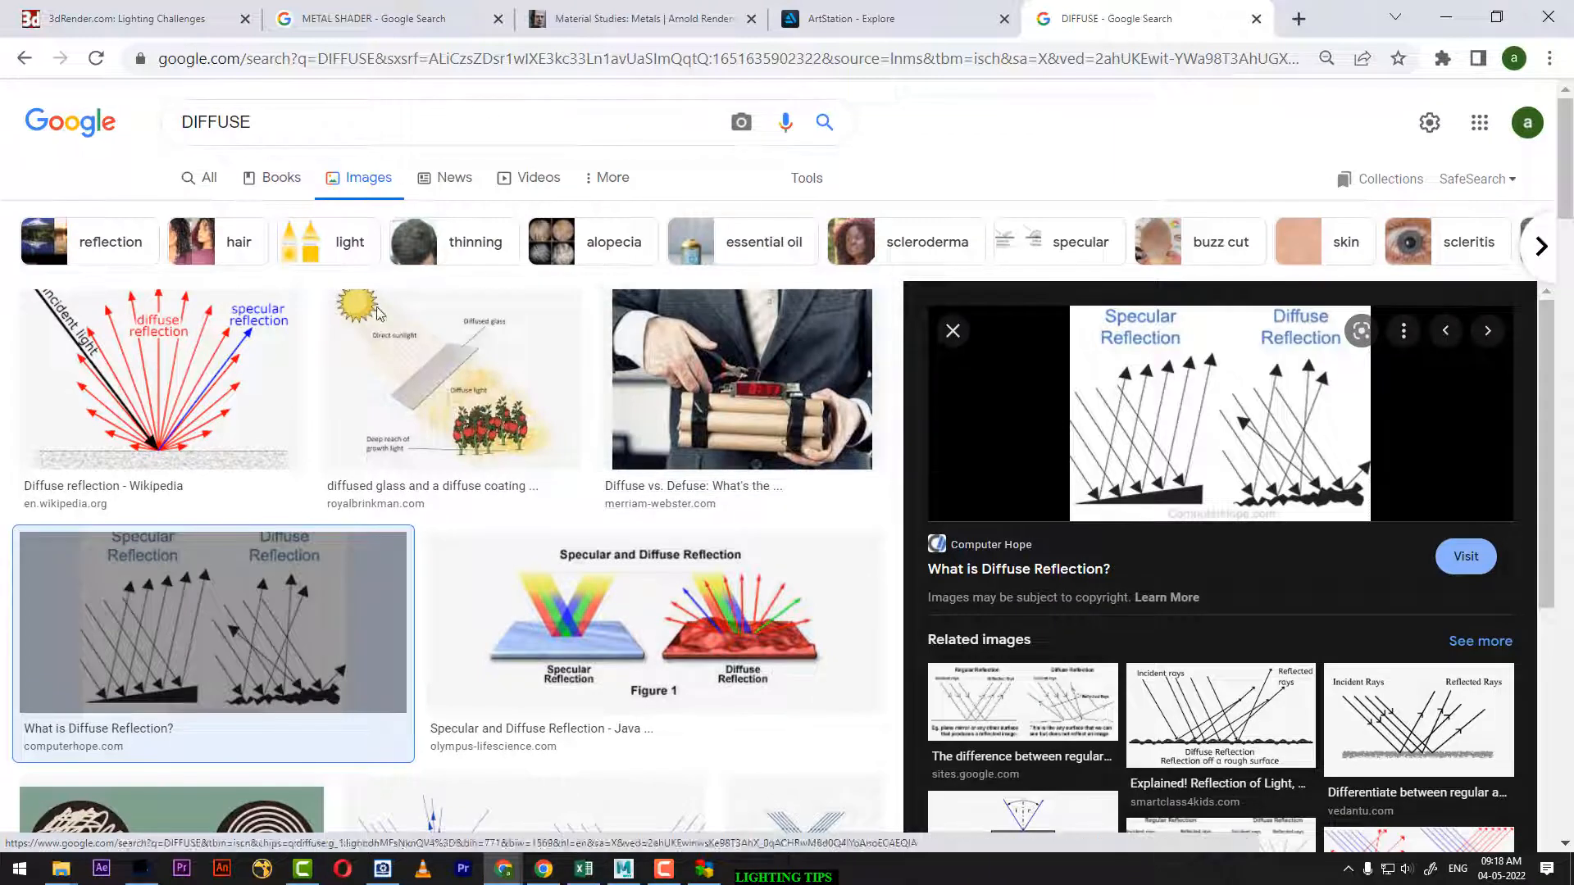
pyautogui.click(453, 426)
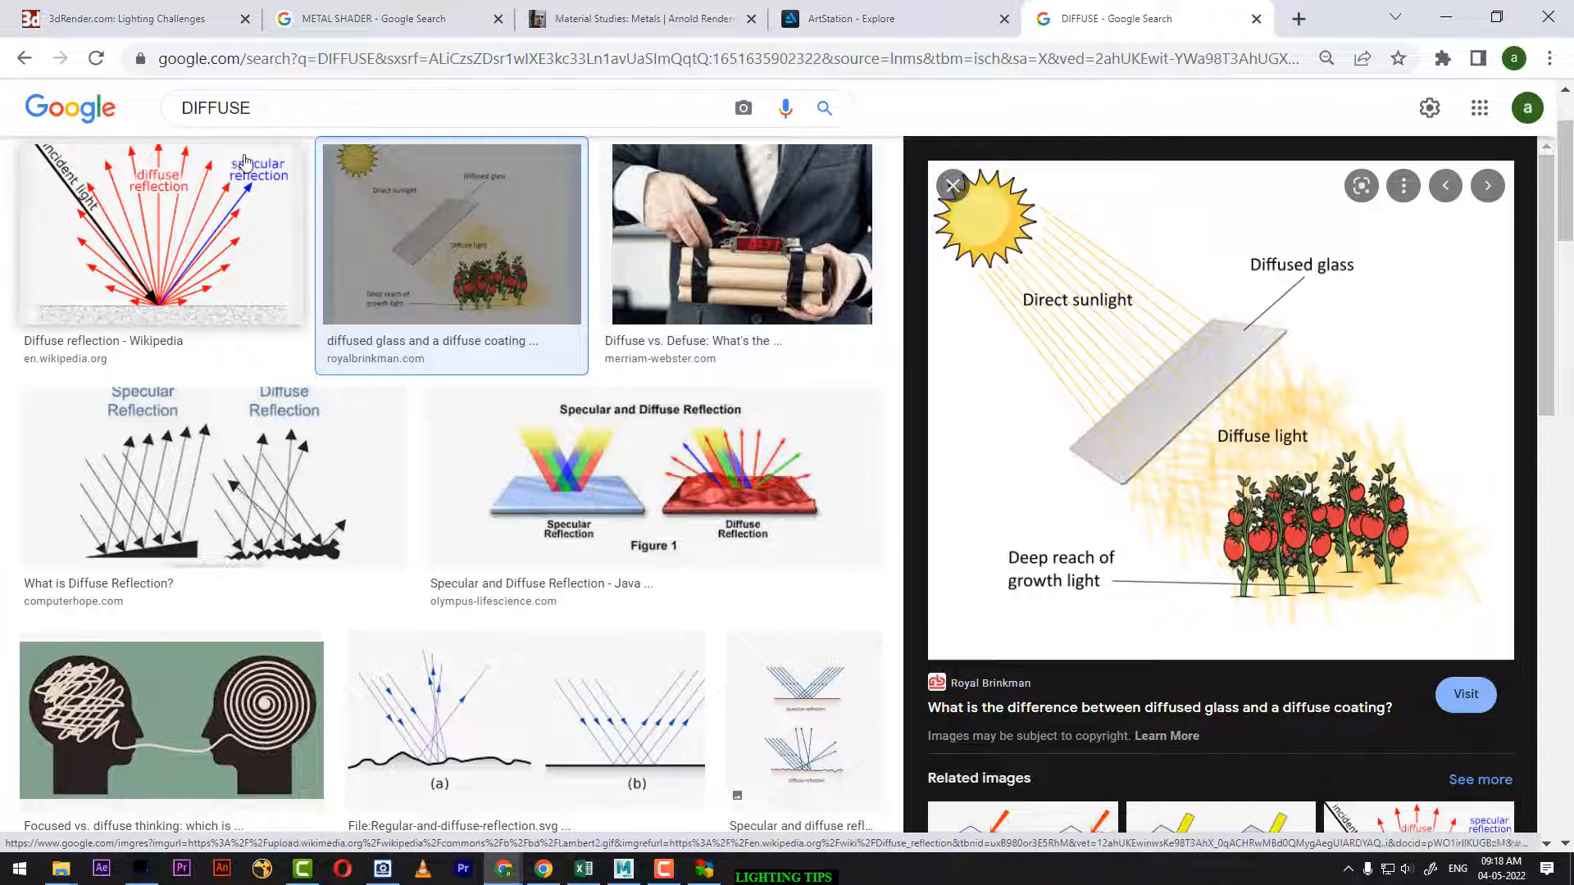
# Search Google Images for "diffuse and specular reflection" and open the diagram comparing specular, diffuse and spread reflection
pyautogui.click(298, 103)
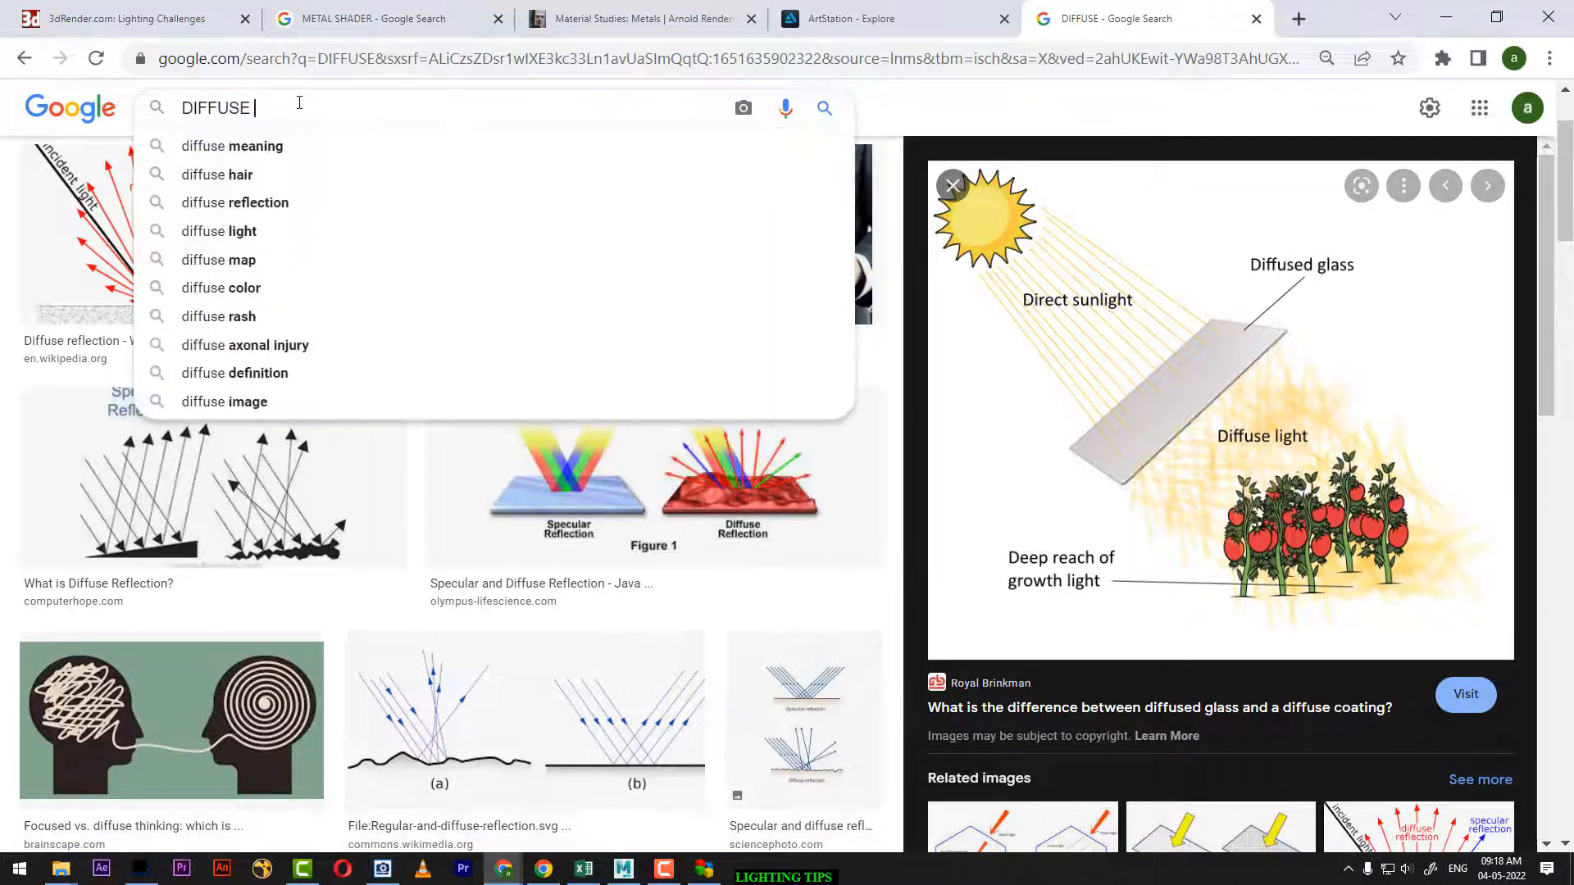
pyautogui.write('AND SPE')
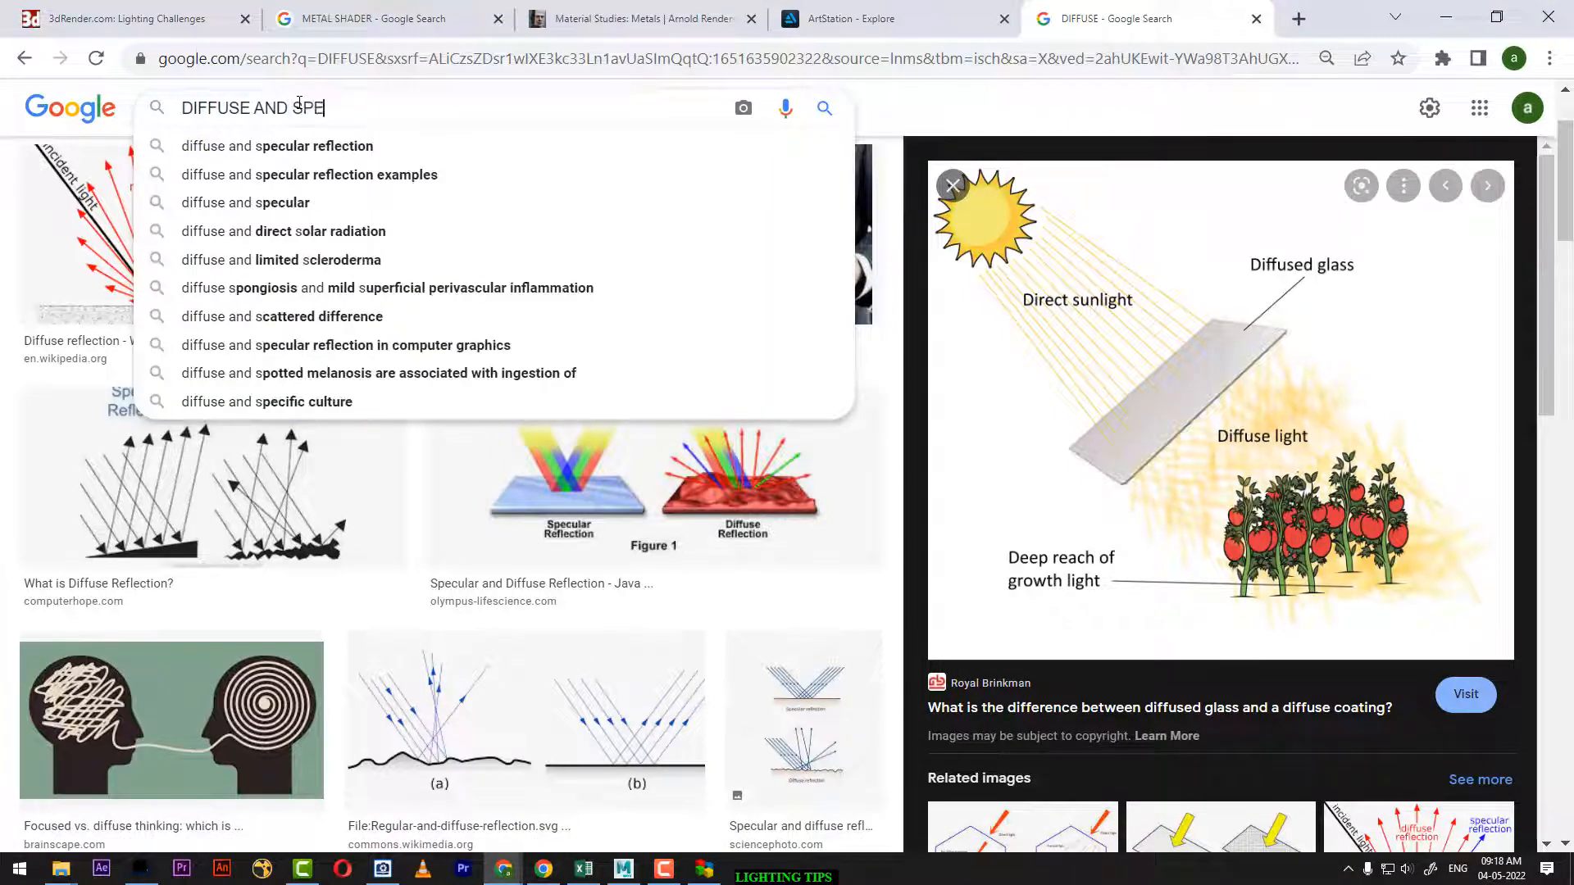
pyautogui.write('CULAR')
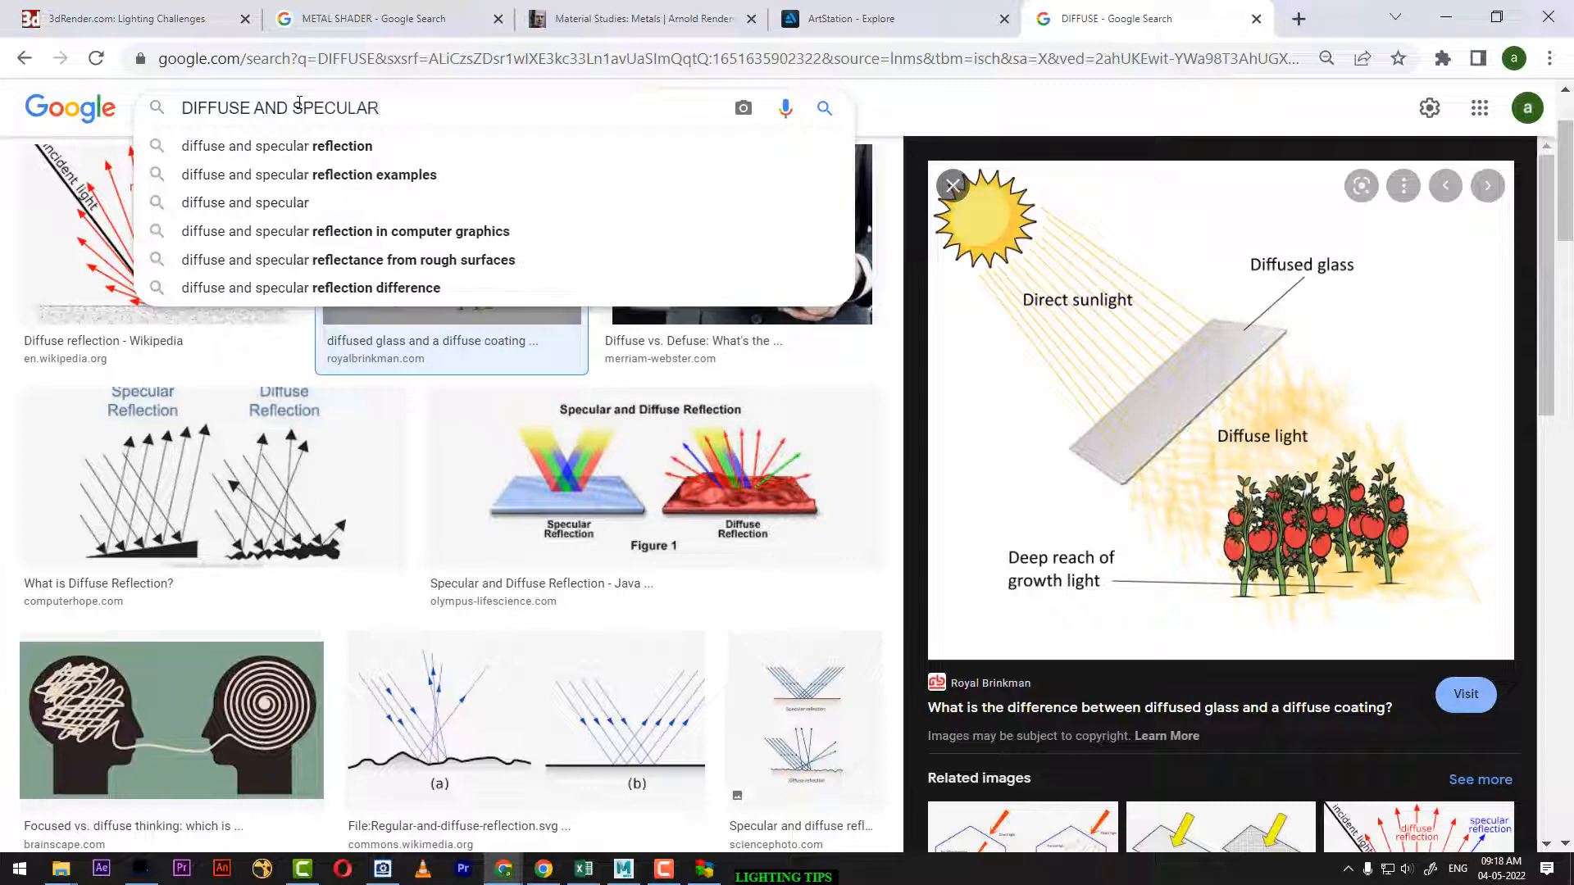
pyautogui.click(318, 147)
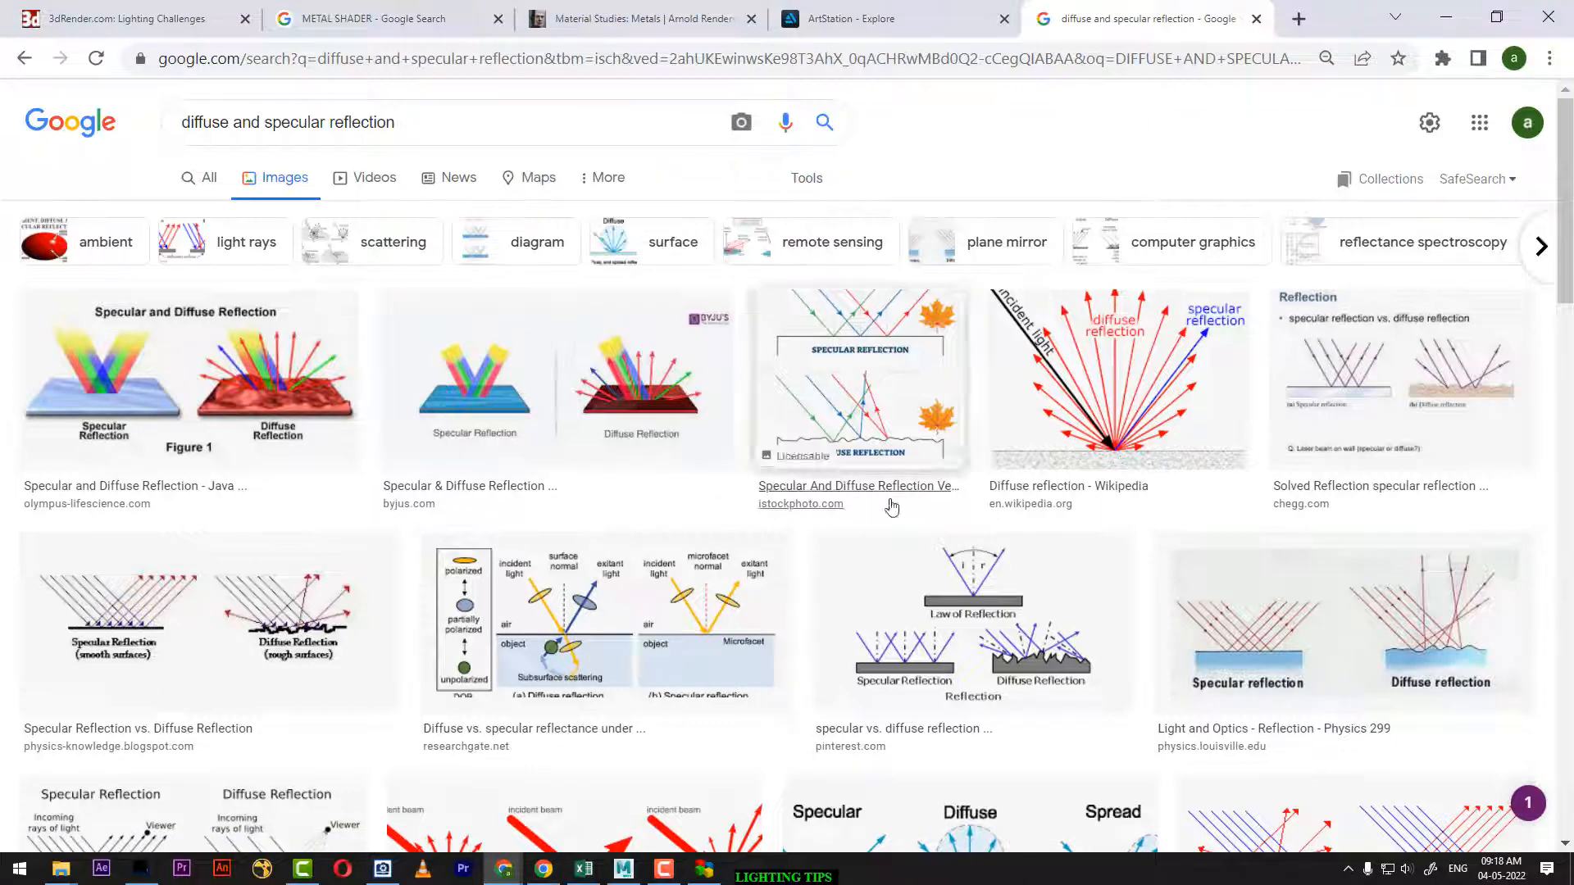
pyautogui.click(1168, 459)
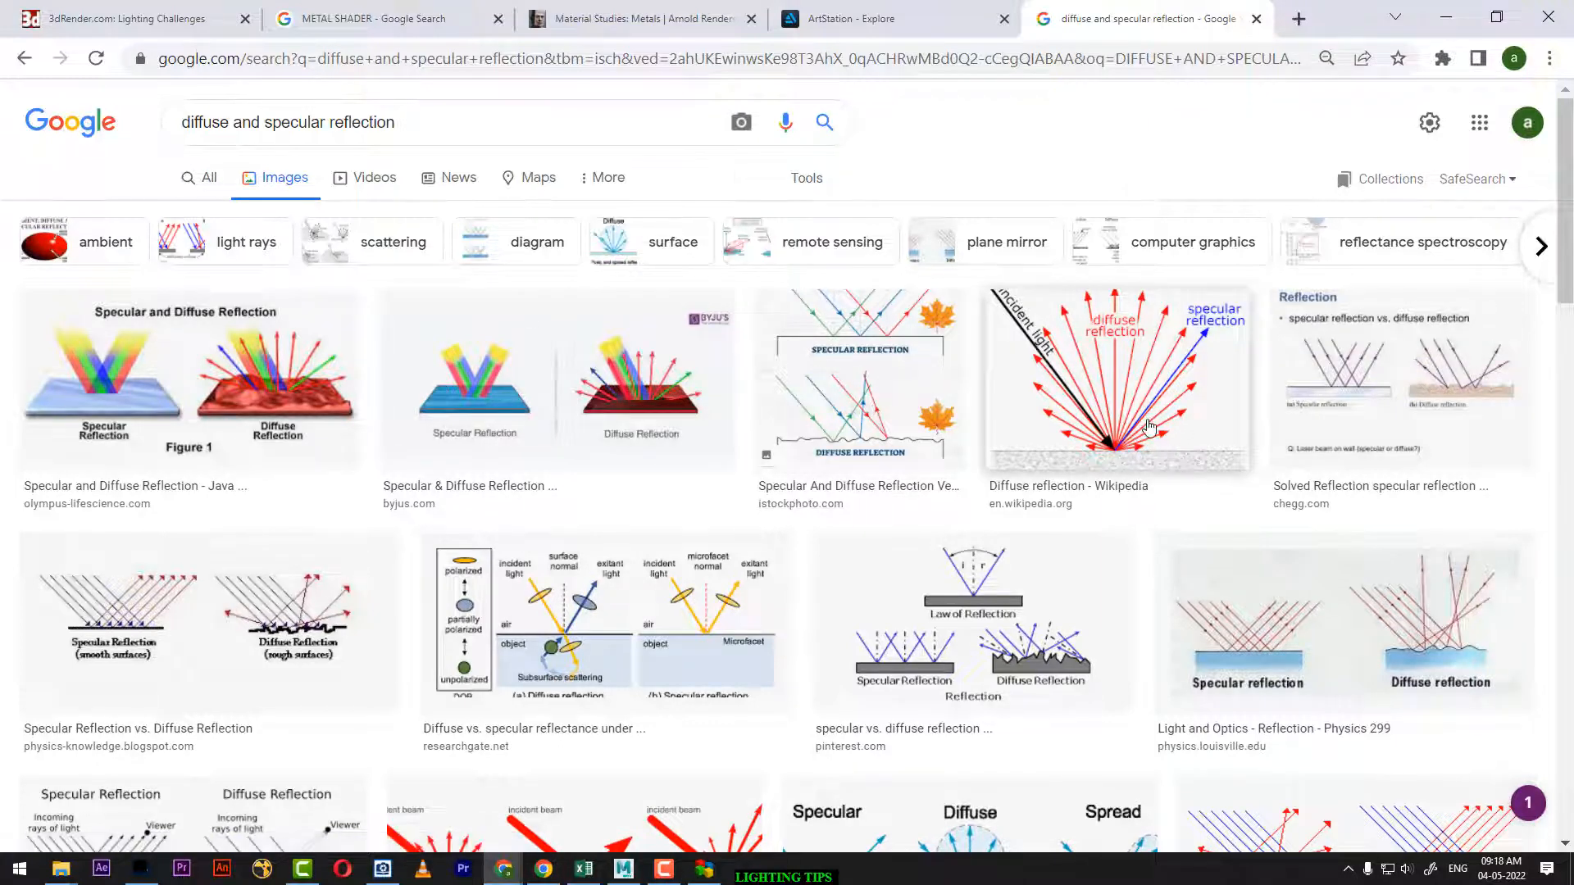
pyautogui.scroll(-3, 1066, 532)
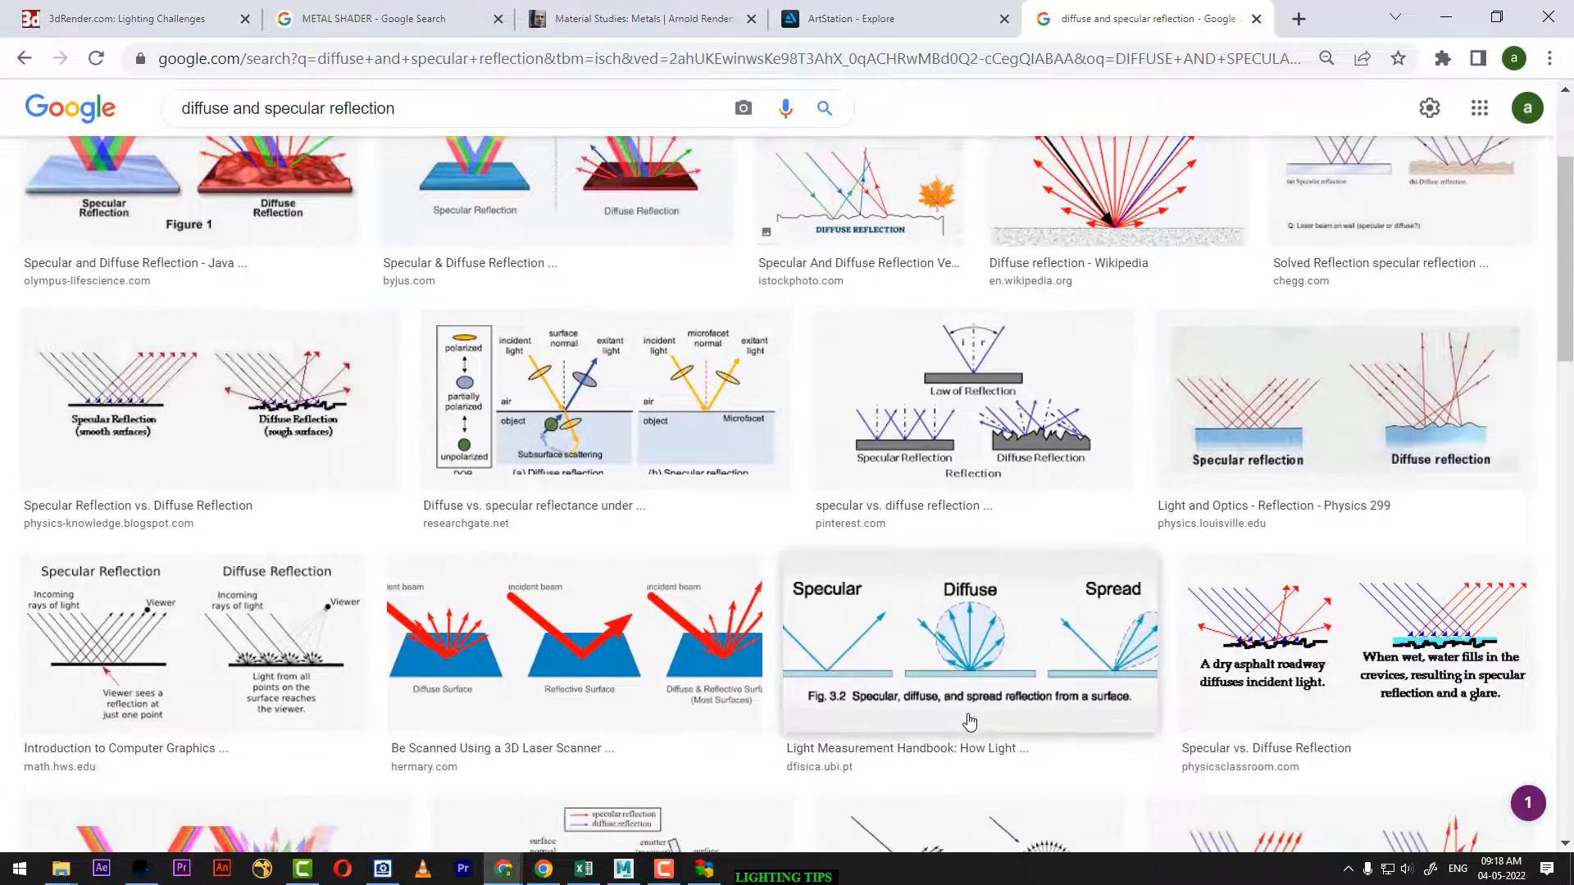
pyautogui.click(974, 637)
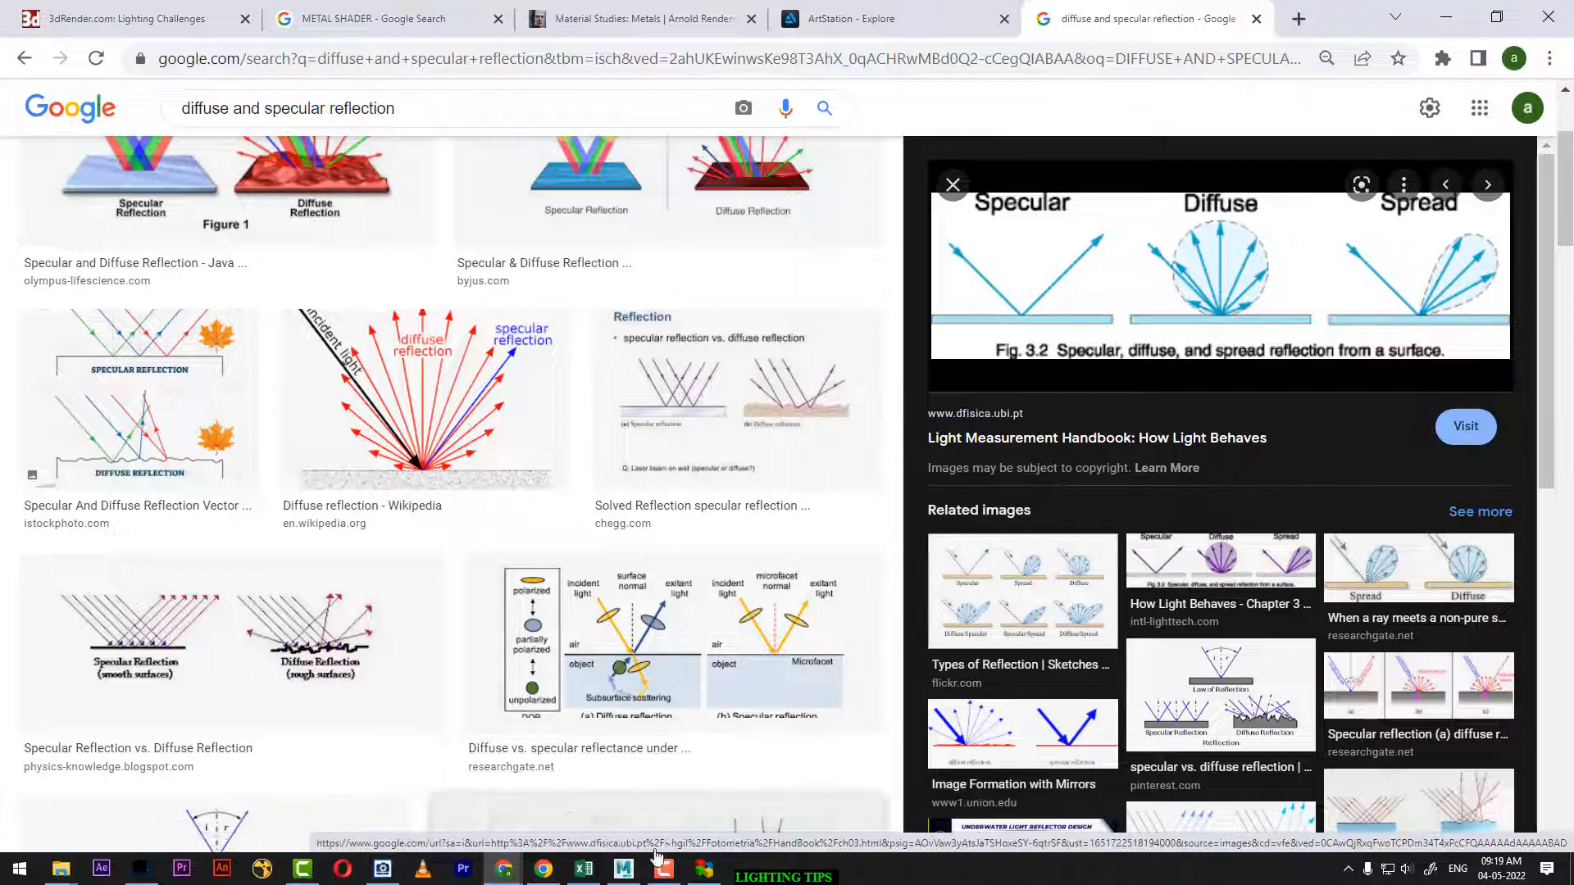
# Switch to Maya, put the rendered image away and create a directional light in the robot scene
pyautogui.click(625, 869)
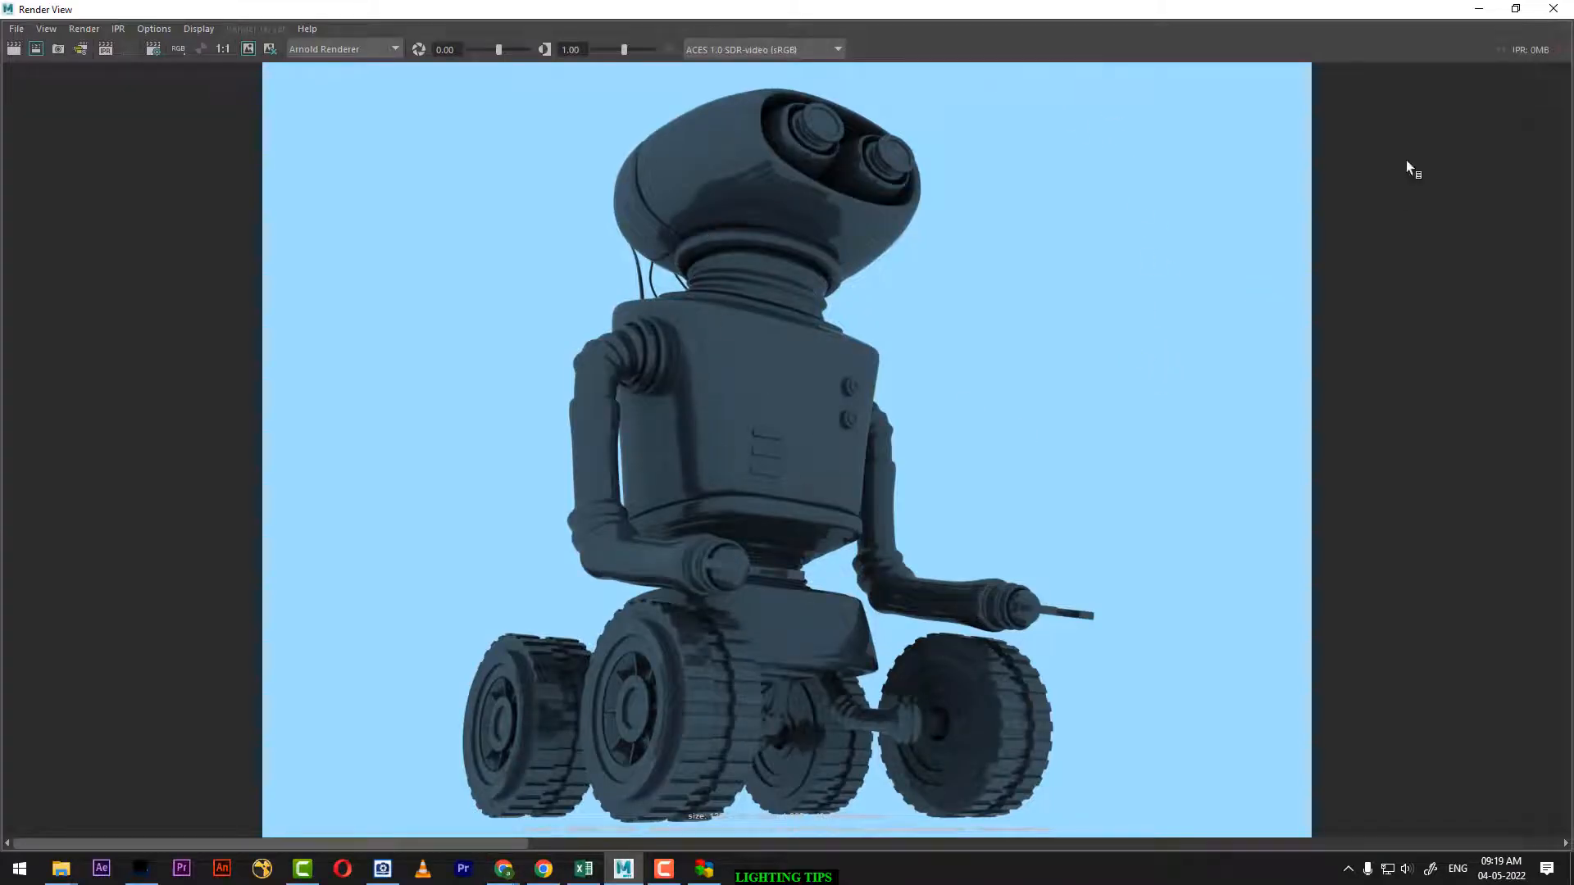
pyautogui.click(1479, 9)
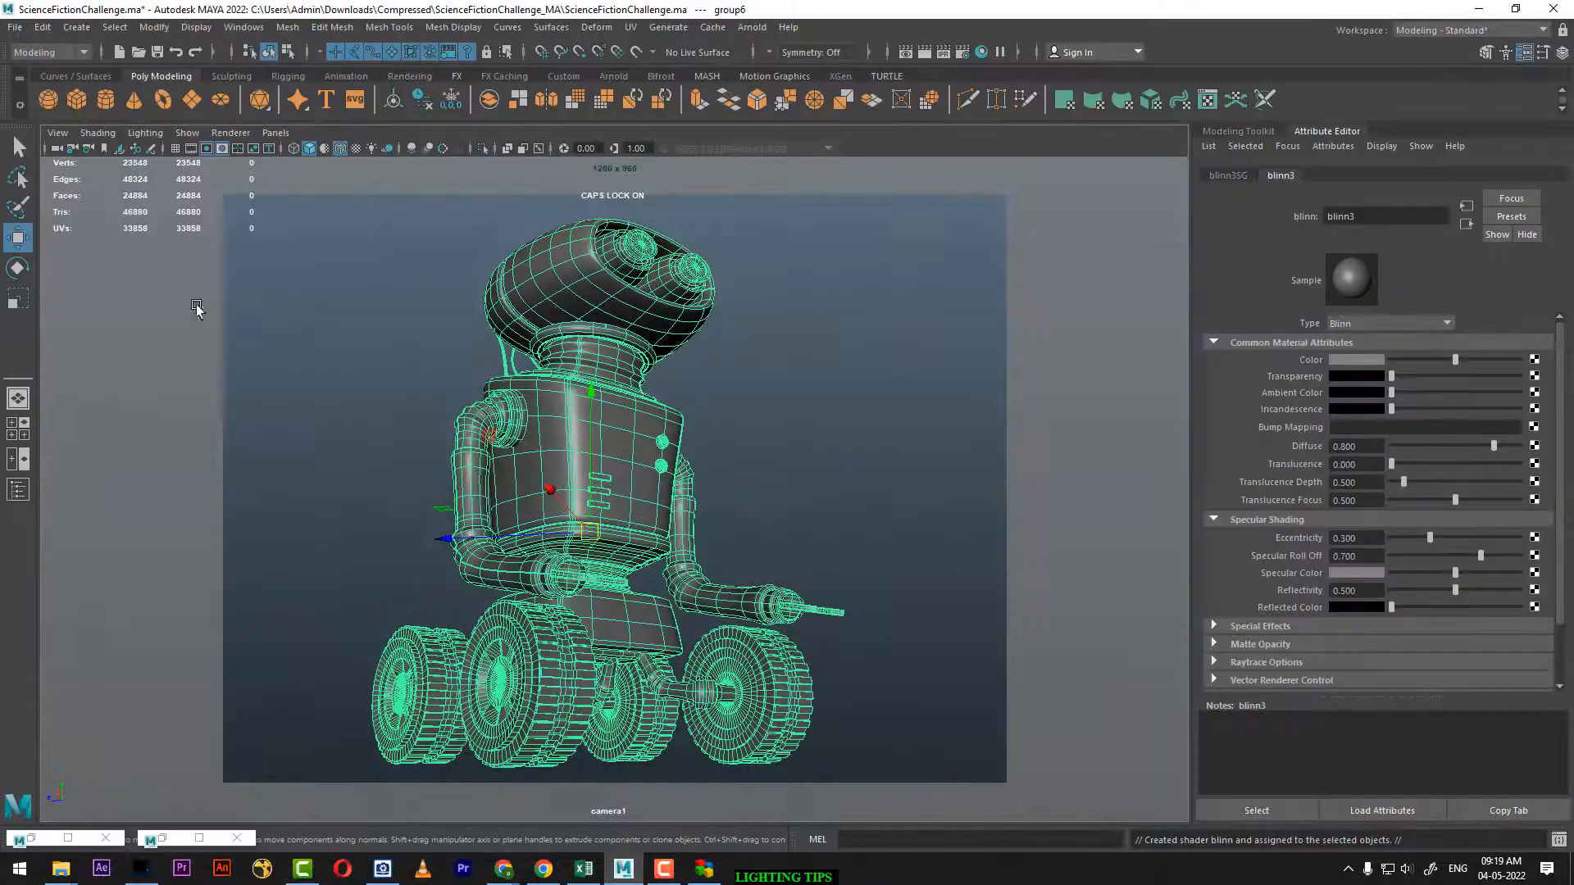
pyautogui.click(72, 27)
pyautogui.moveTo(195, 119)
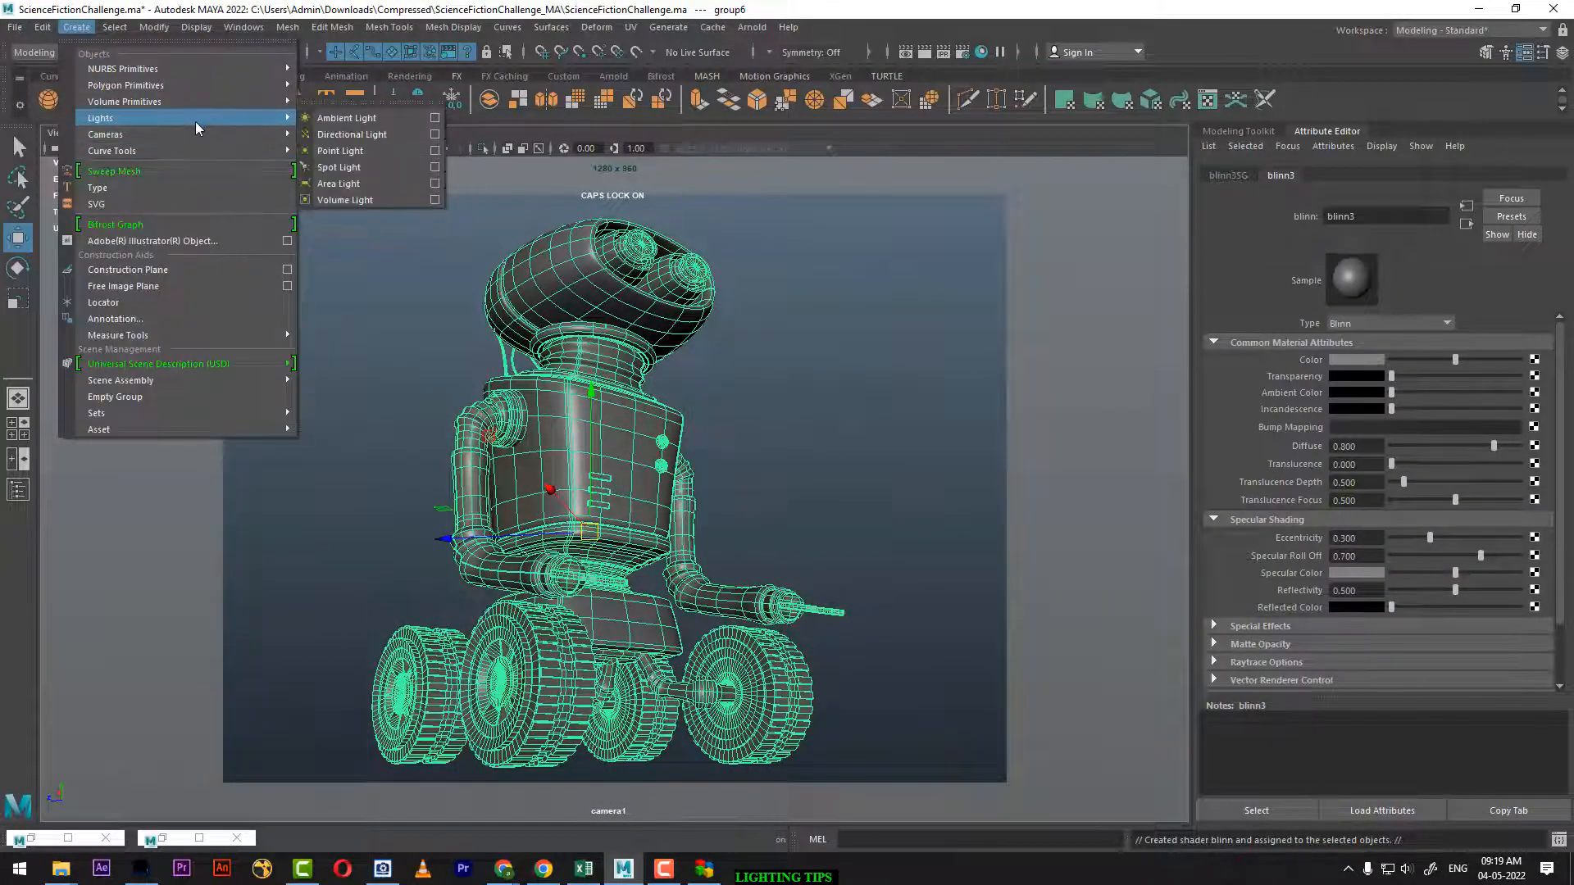
pyautogui.click(366, 134)
# Scale up the directional light in the perspective view to about 26.4 in X and 51.9 in Y and Z
pyautogui.press('r')
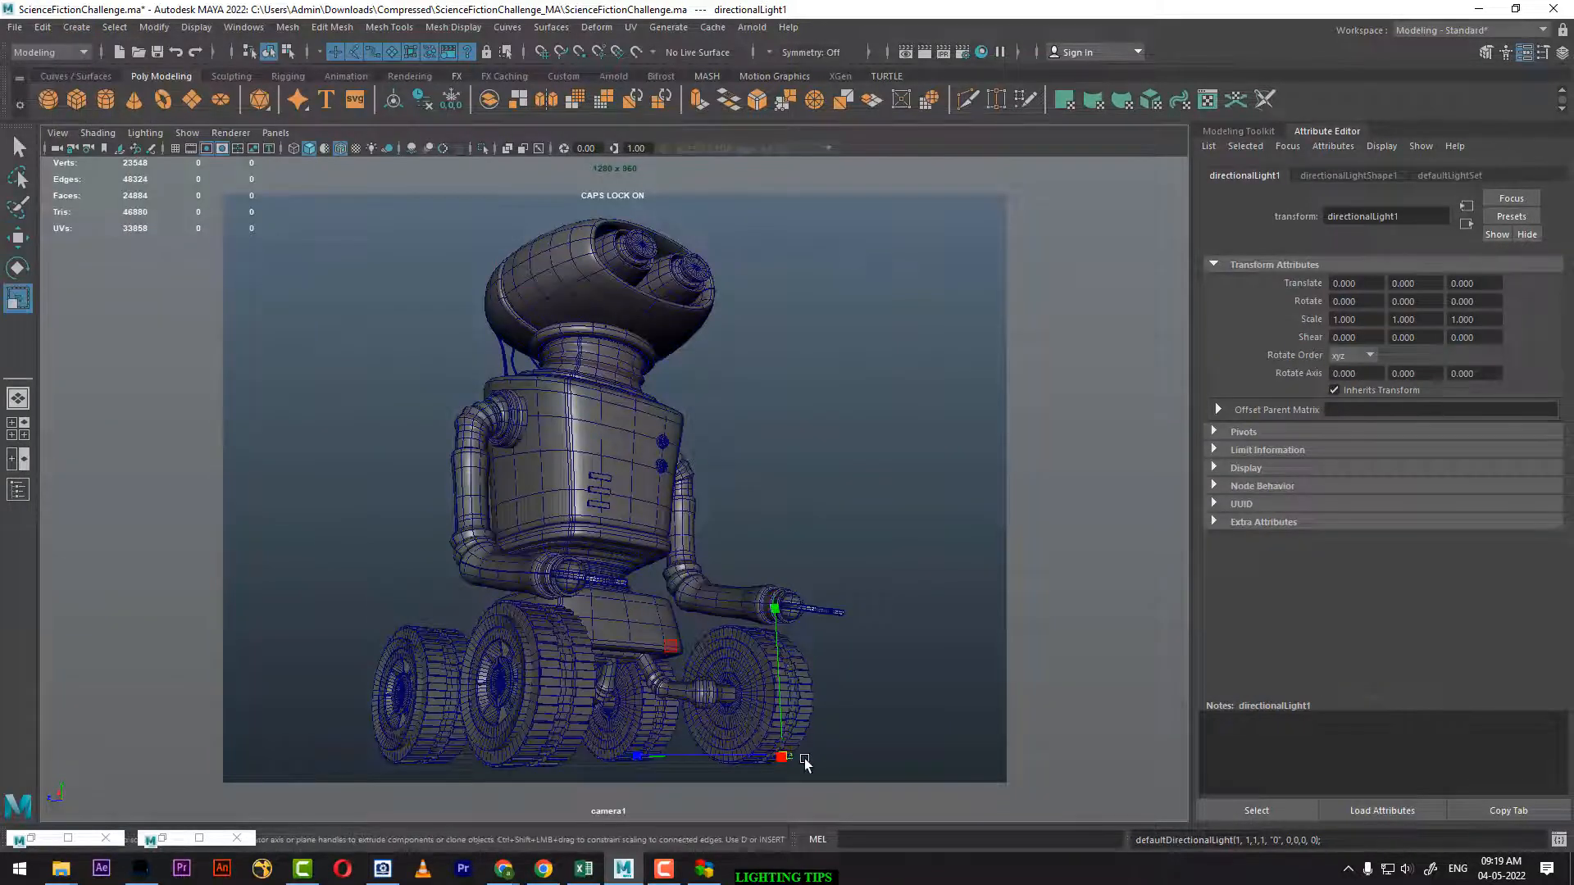
pyautogui.moveTo(806, 764); pyautogui.dragTo(811, 698)
pyautogui.click(18, 398)
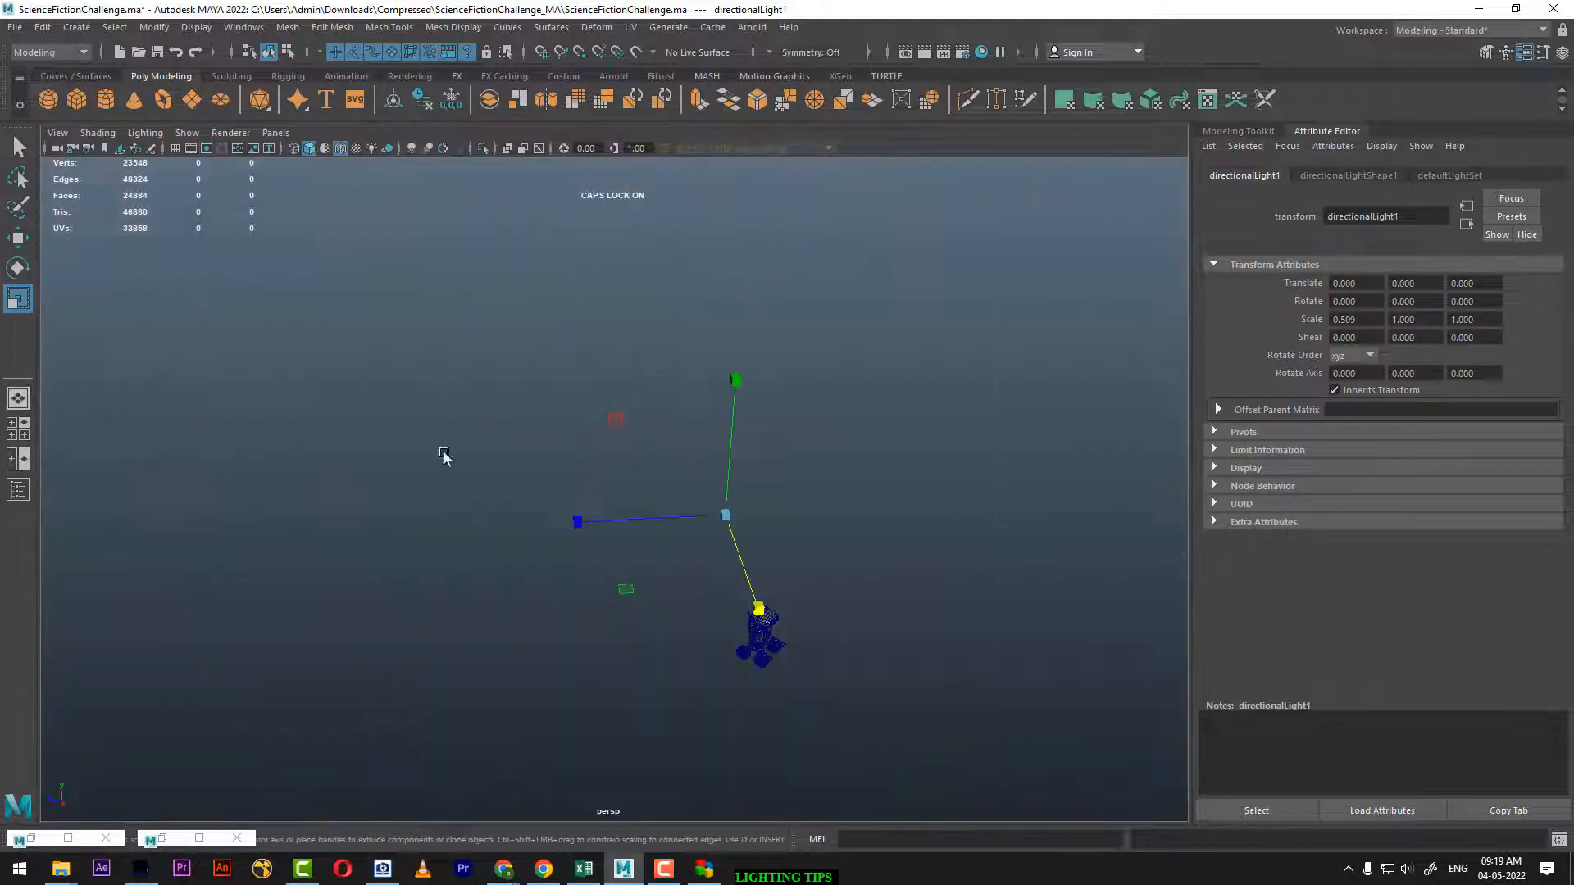
pyautogui.keyDown('alt'); pyautogui.moveTo(864, 528); pyautogui.dragTo(816, 547); pyautogui.keyUp('alt')
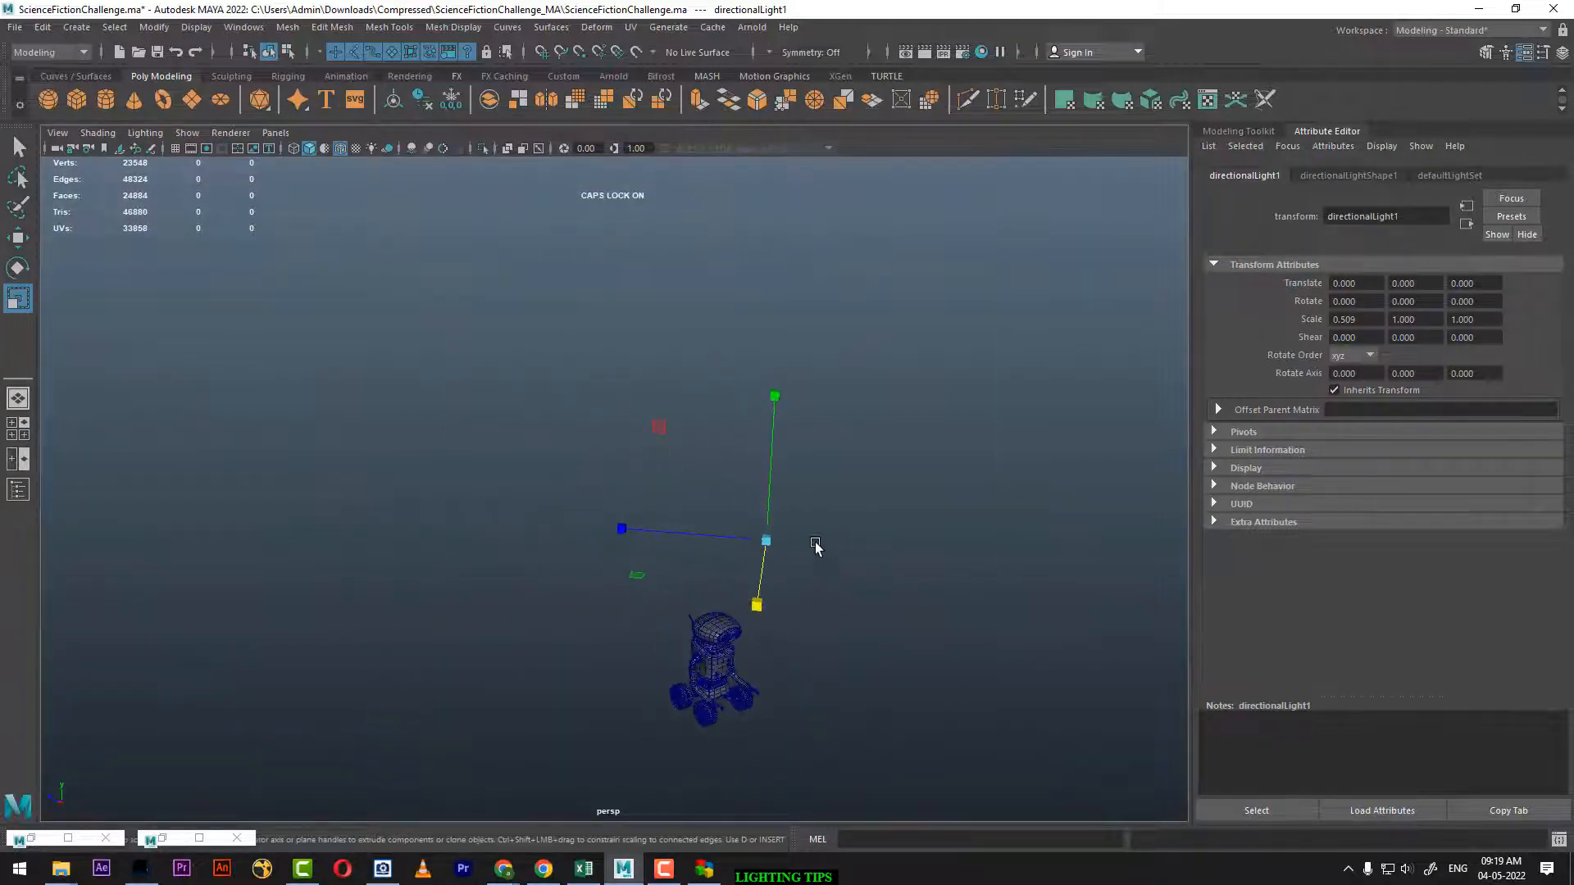
pyautogui.click(187, 133)
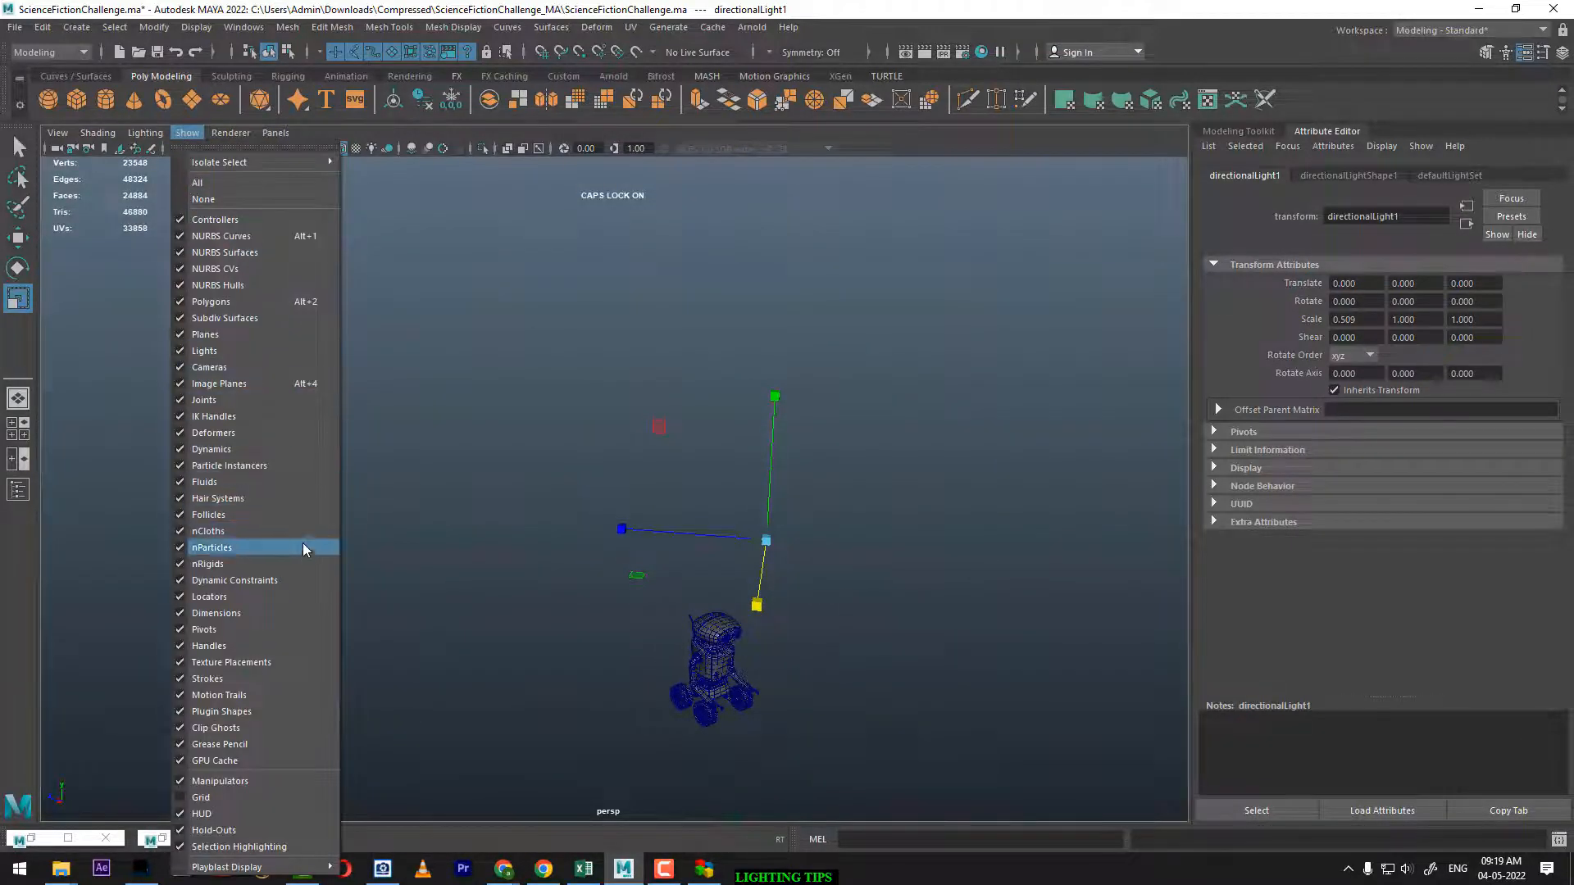
pyautogui.keyDown('alt'); pyautogui.moveTo(817, 468); pyautogui.dragTo(905, 587, button='right'); pyautogui.keyUp('alt')
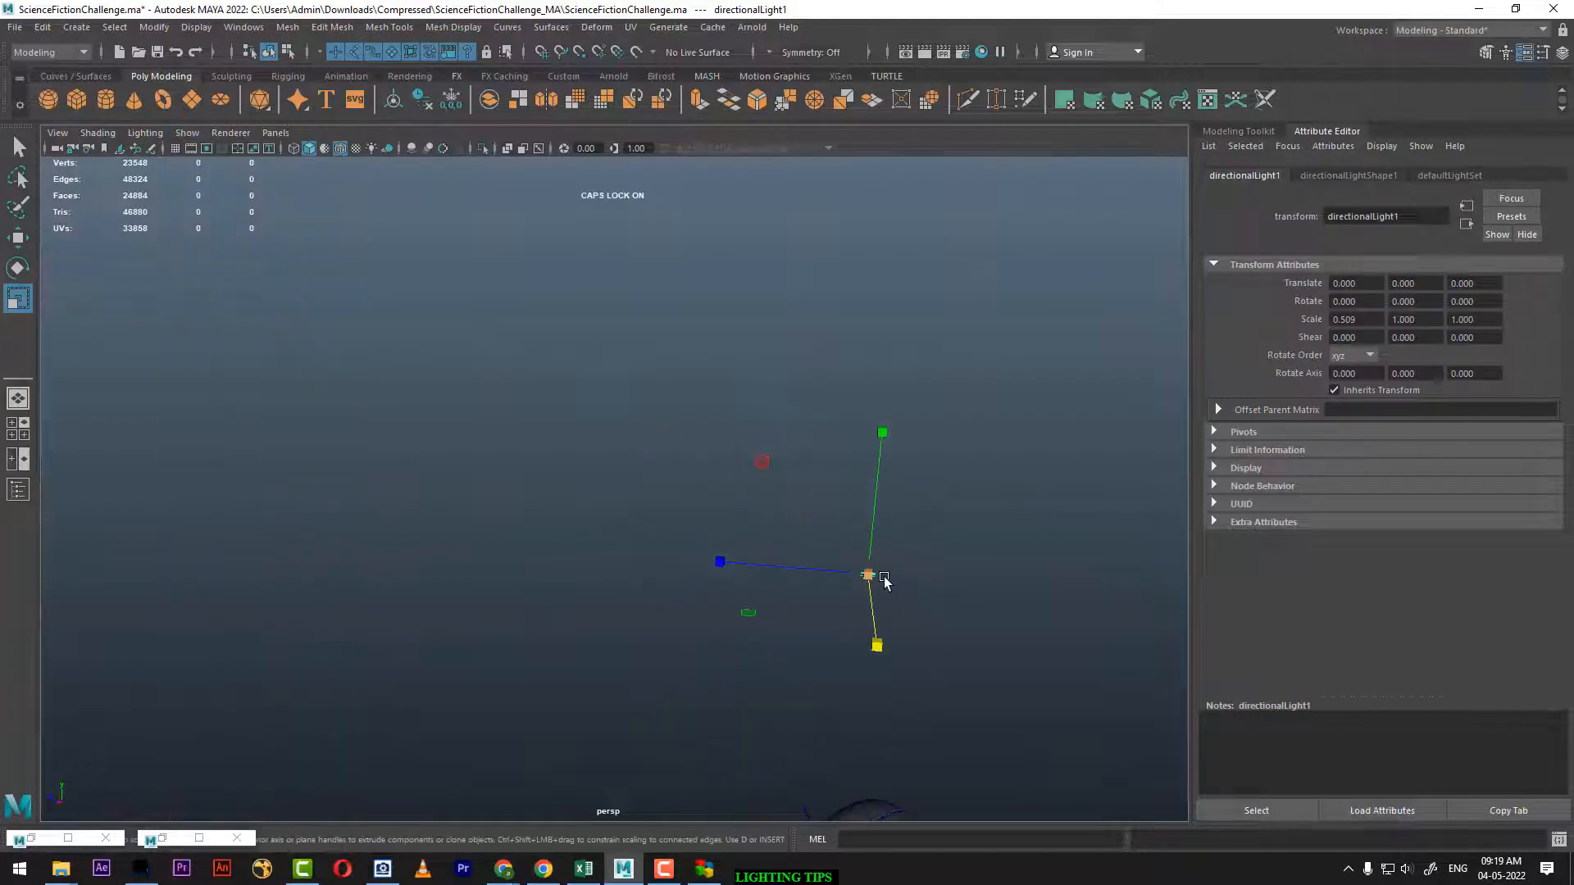
pyautogui.moveTo(874, 576); pyautogui.dragTo(1266, 443)
pyautogui.keyDown('alt'); pyautogui.moveTo(909, 578); pyautogui.dragTo(762, 552, button='right'); pyautogui.keyUp('alt')
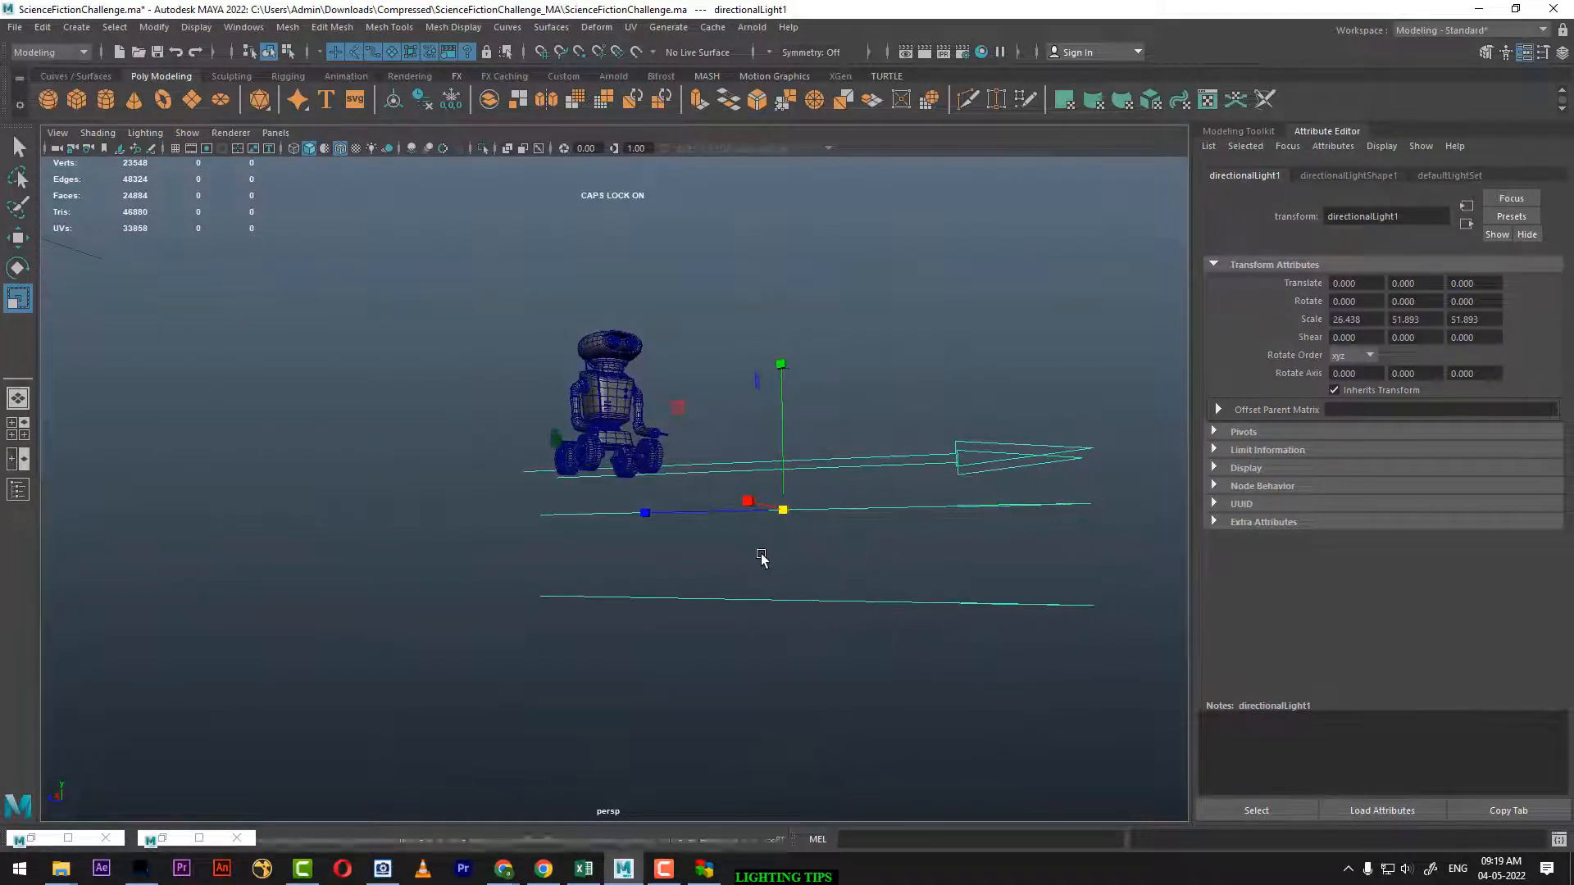
# Arrange two side-by-side views, with the perspective view in one and camera1 in the other
pyautogui.click(23, 460)
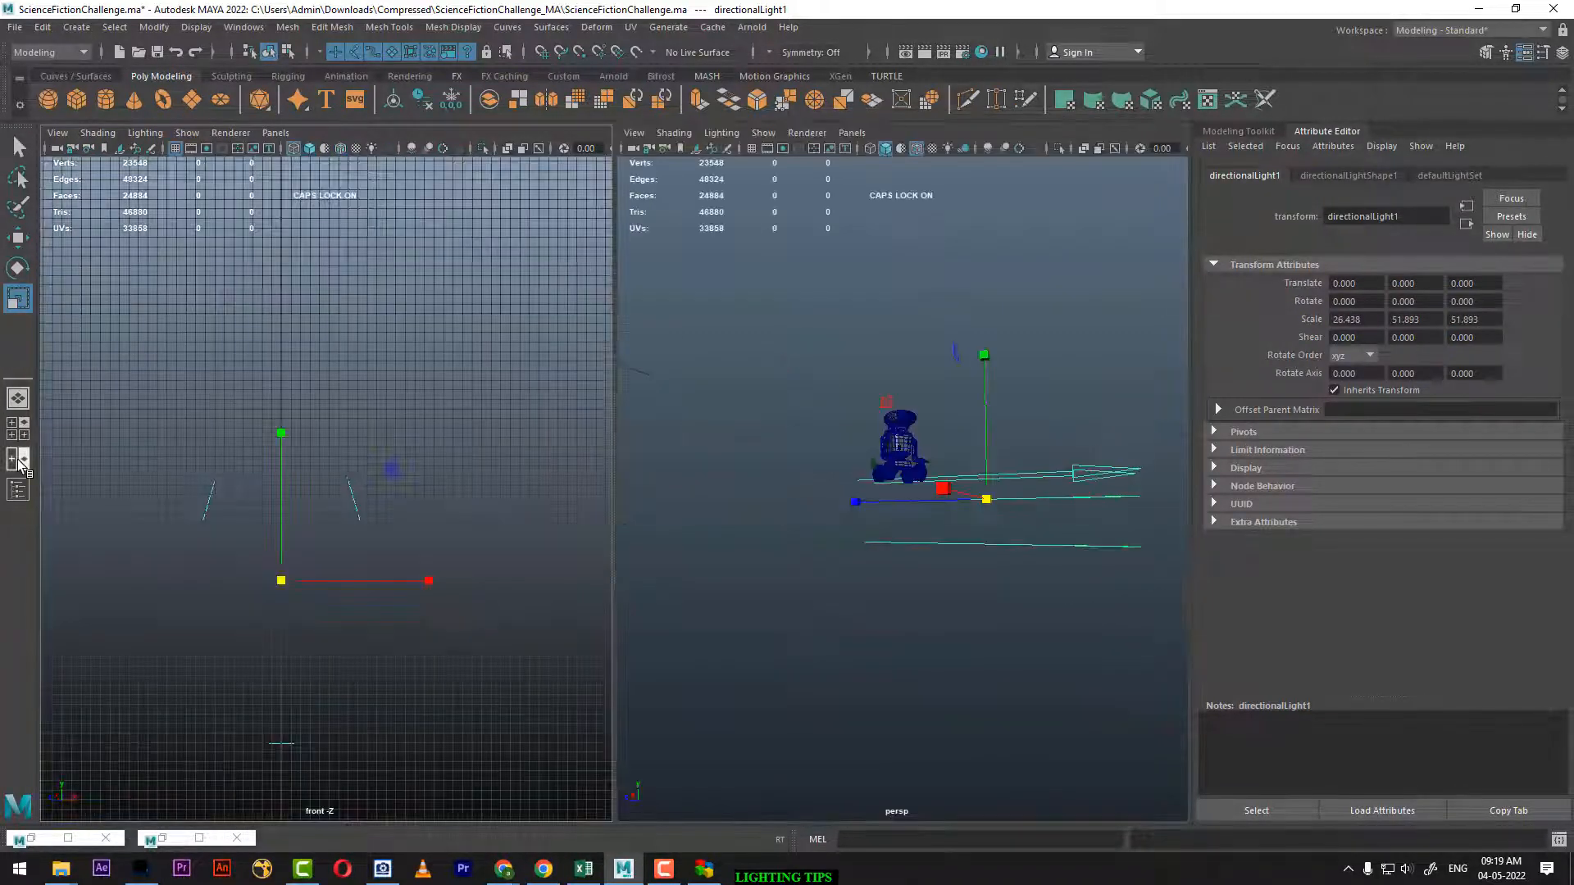
pyautogui.press('space')
pyautogui.moveTo(405, 472); pyautogui.dragTo(404, 426)
pyautogui.click(852, 132)
pyautogui.moveTo(885, 147)
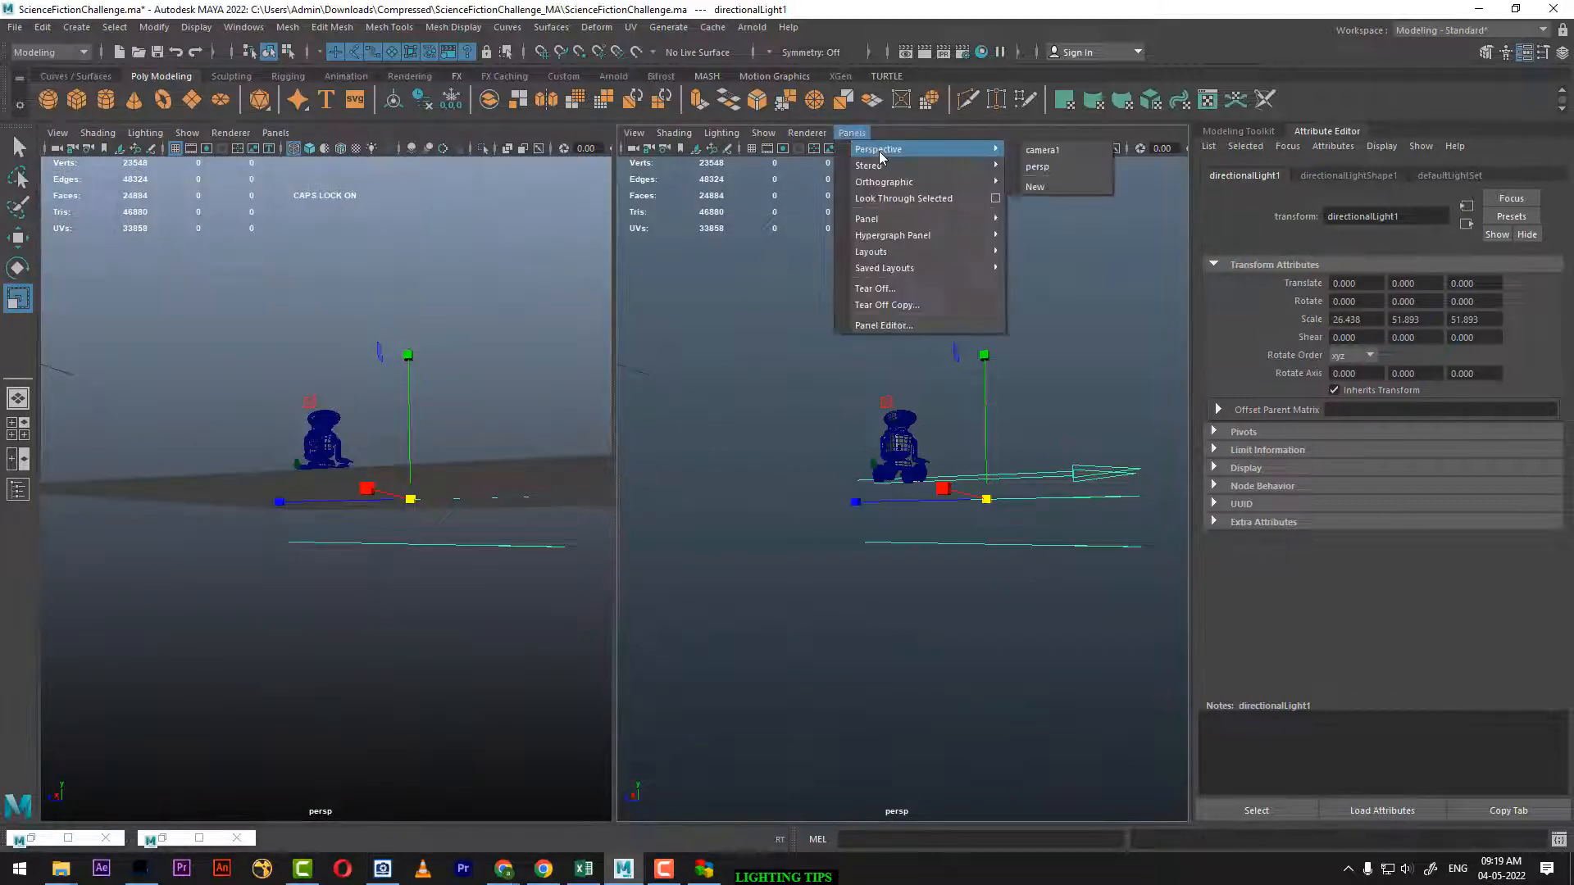
pyautogui.click(1058, 162)
pyautogui.click(360, 562)
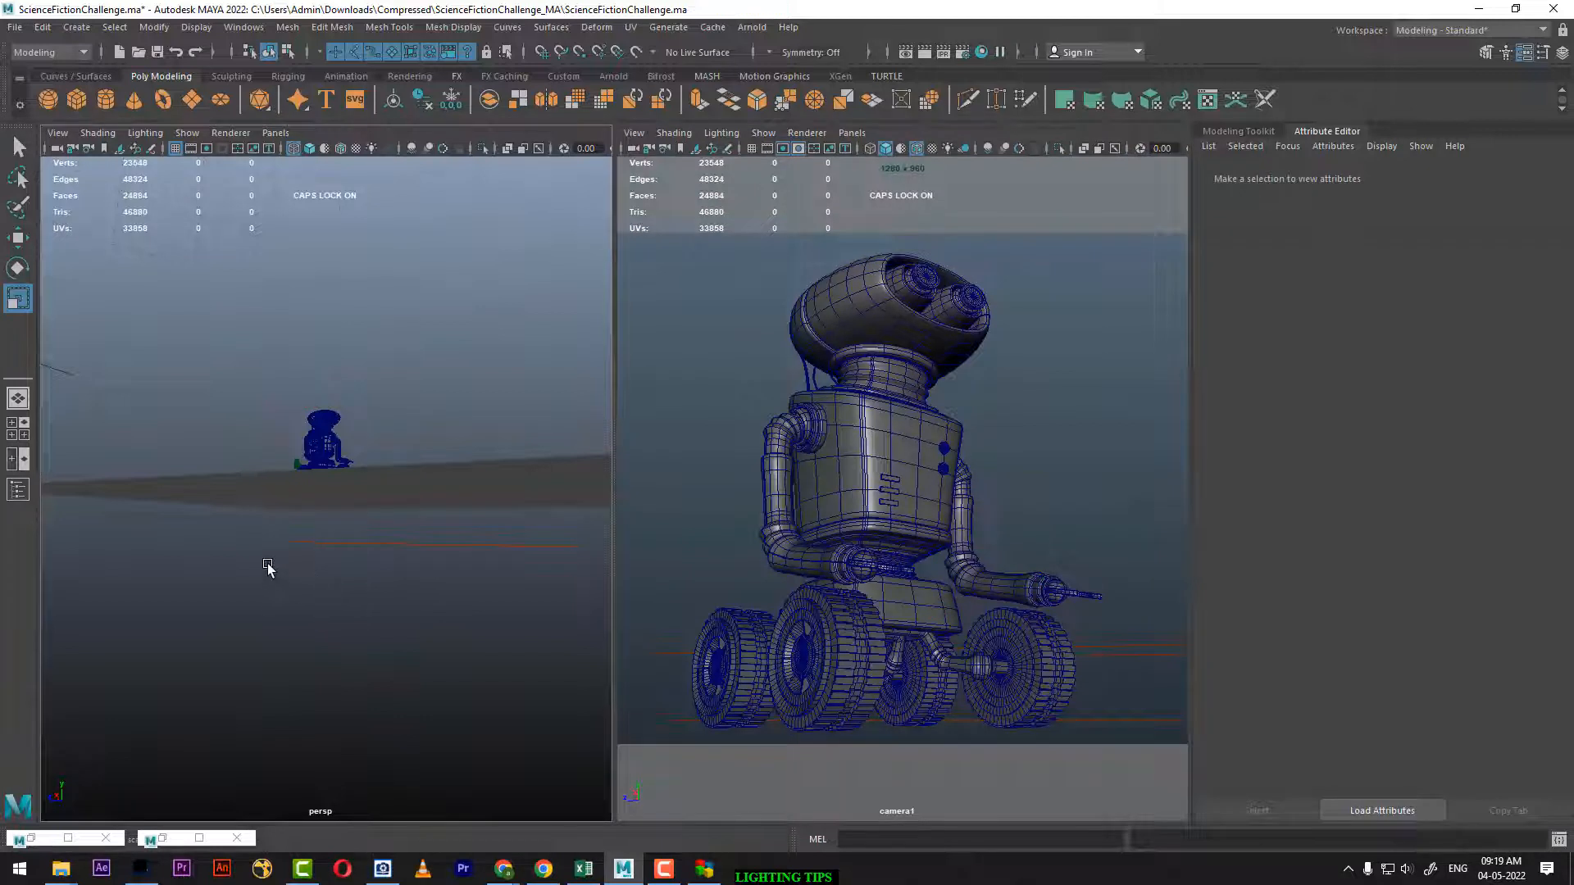
pyautogui.press('space')
pyautogui.moveTo(275, 565); pyautogui.dragTo(273, 524)
# Rotate the directional light to about -55 degrees in X and raise it to about 68 units in Y
pyautogui.click(1050, 396)
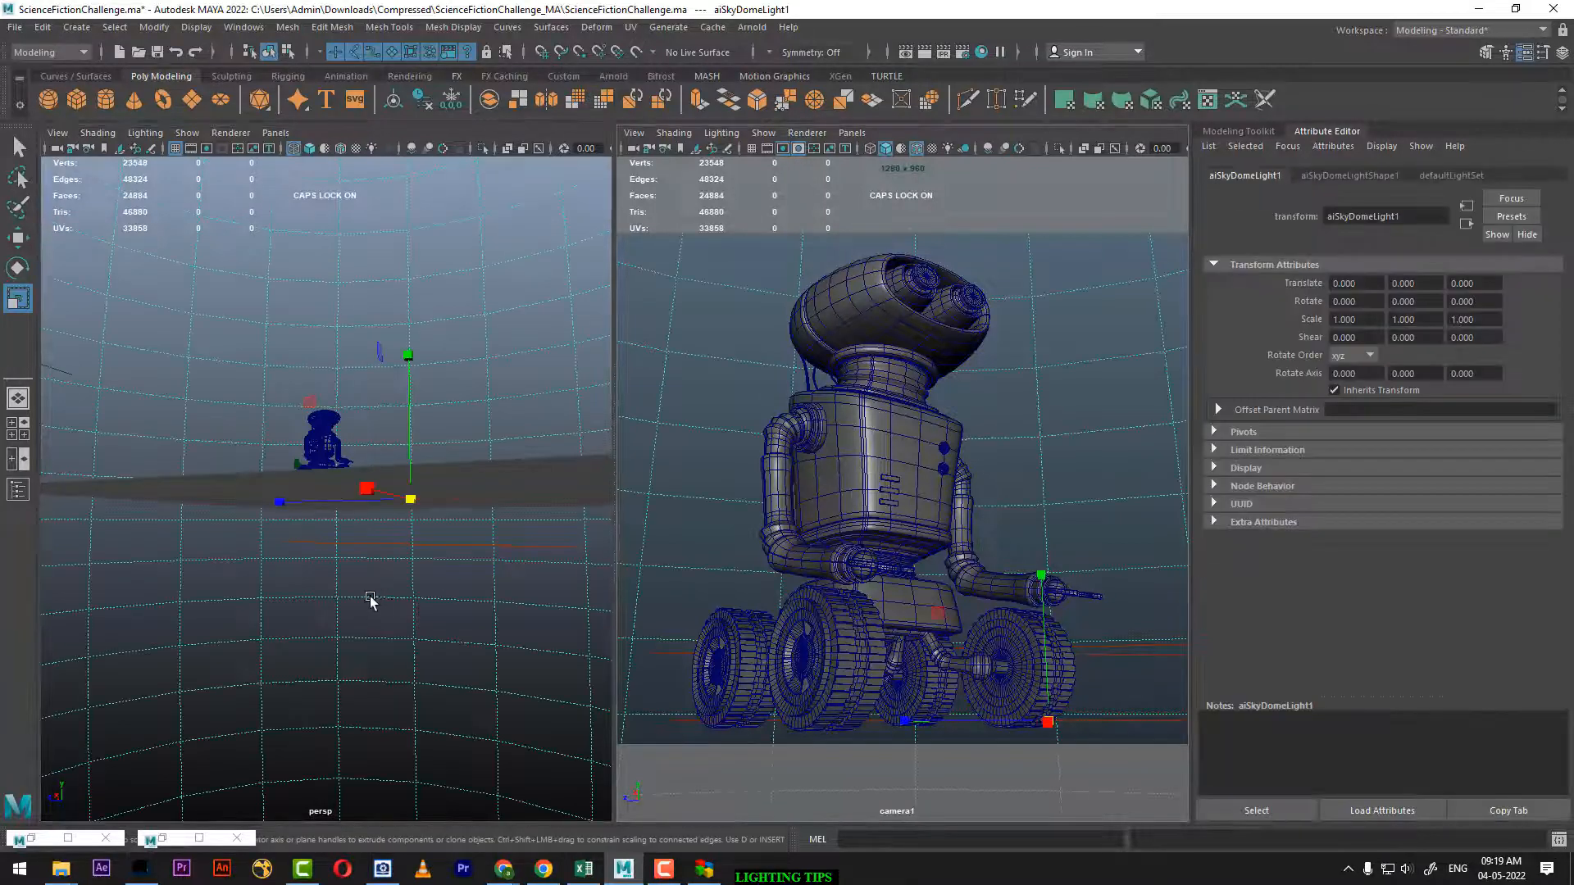
pyautogui.click(487, 545)
pyautogui.press('e')
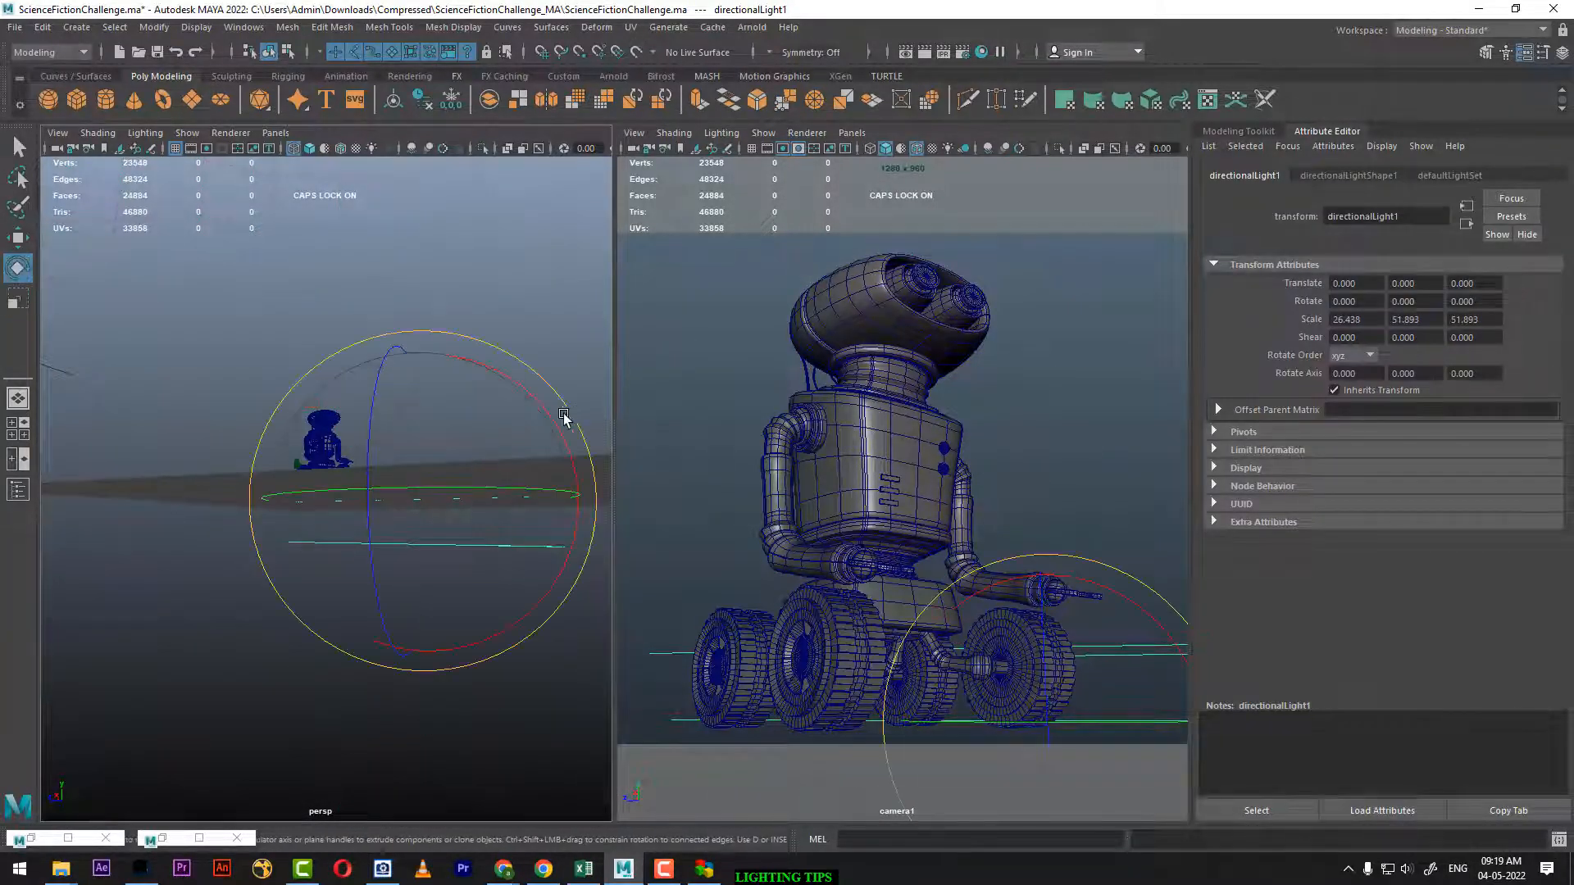
pyautogui.moveTo(563, 415); pyautogui.dragTo(414, 492)
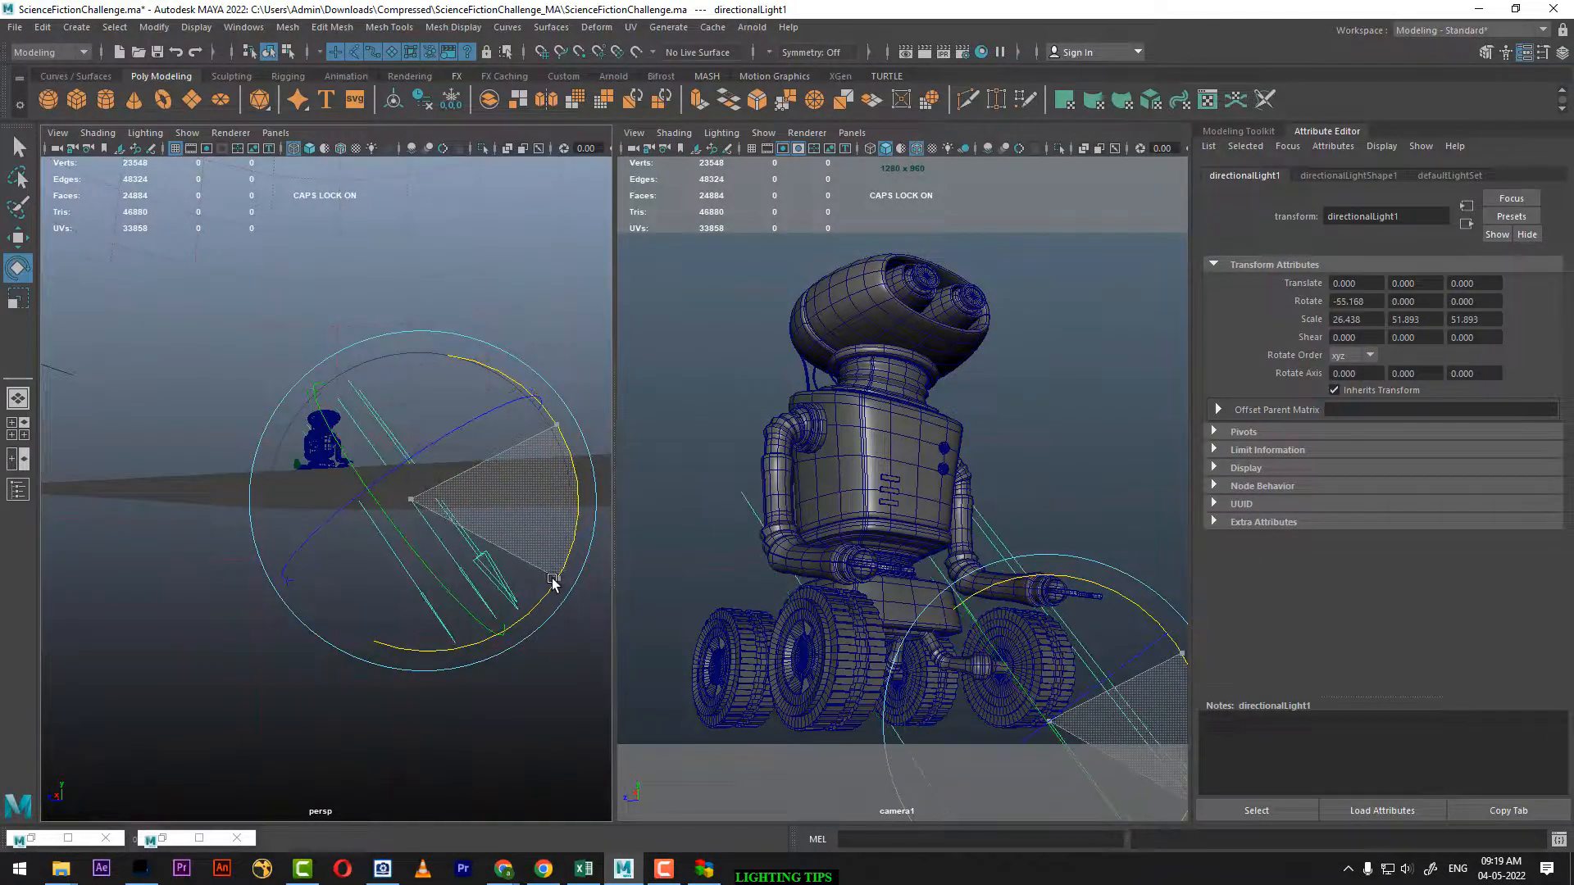
pyautogui.press('w')
pyautogui.moveTo(412, 373); pyautogui.dragTo(373, 483)
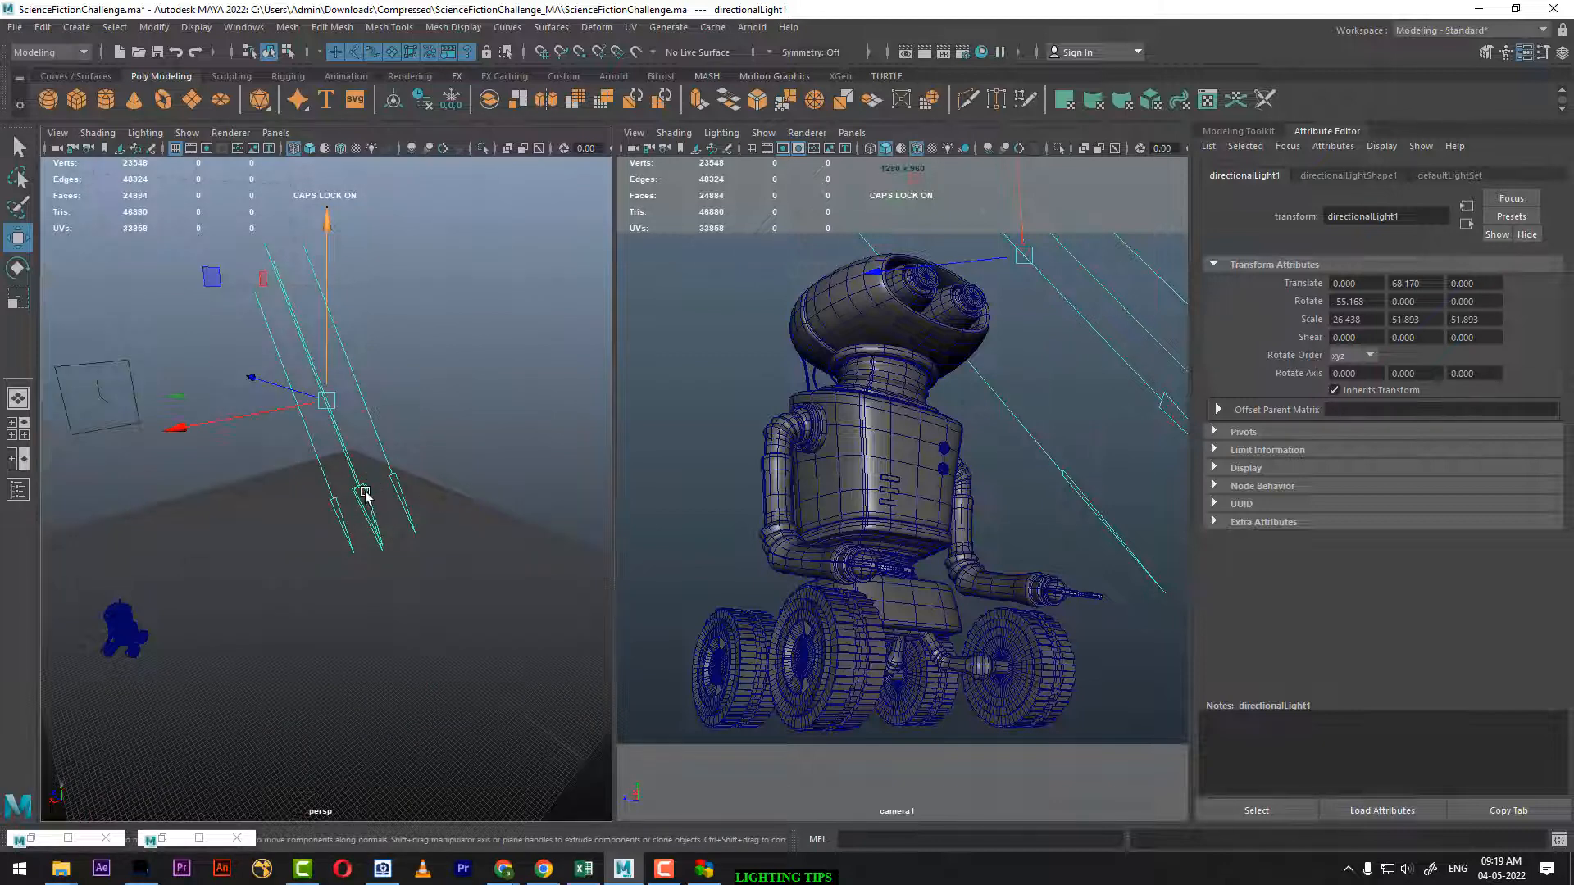
# Rotate the directional light to shine from the opposite side, at about -143, 16 and -24 degrees in X, Y and Z
pyautogui.keyDown('alt'); pyautogui.moveTo(371, 515); pyautogui.dragTo(301, 322); pyautogui.keyUp('alt')
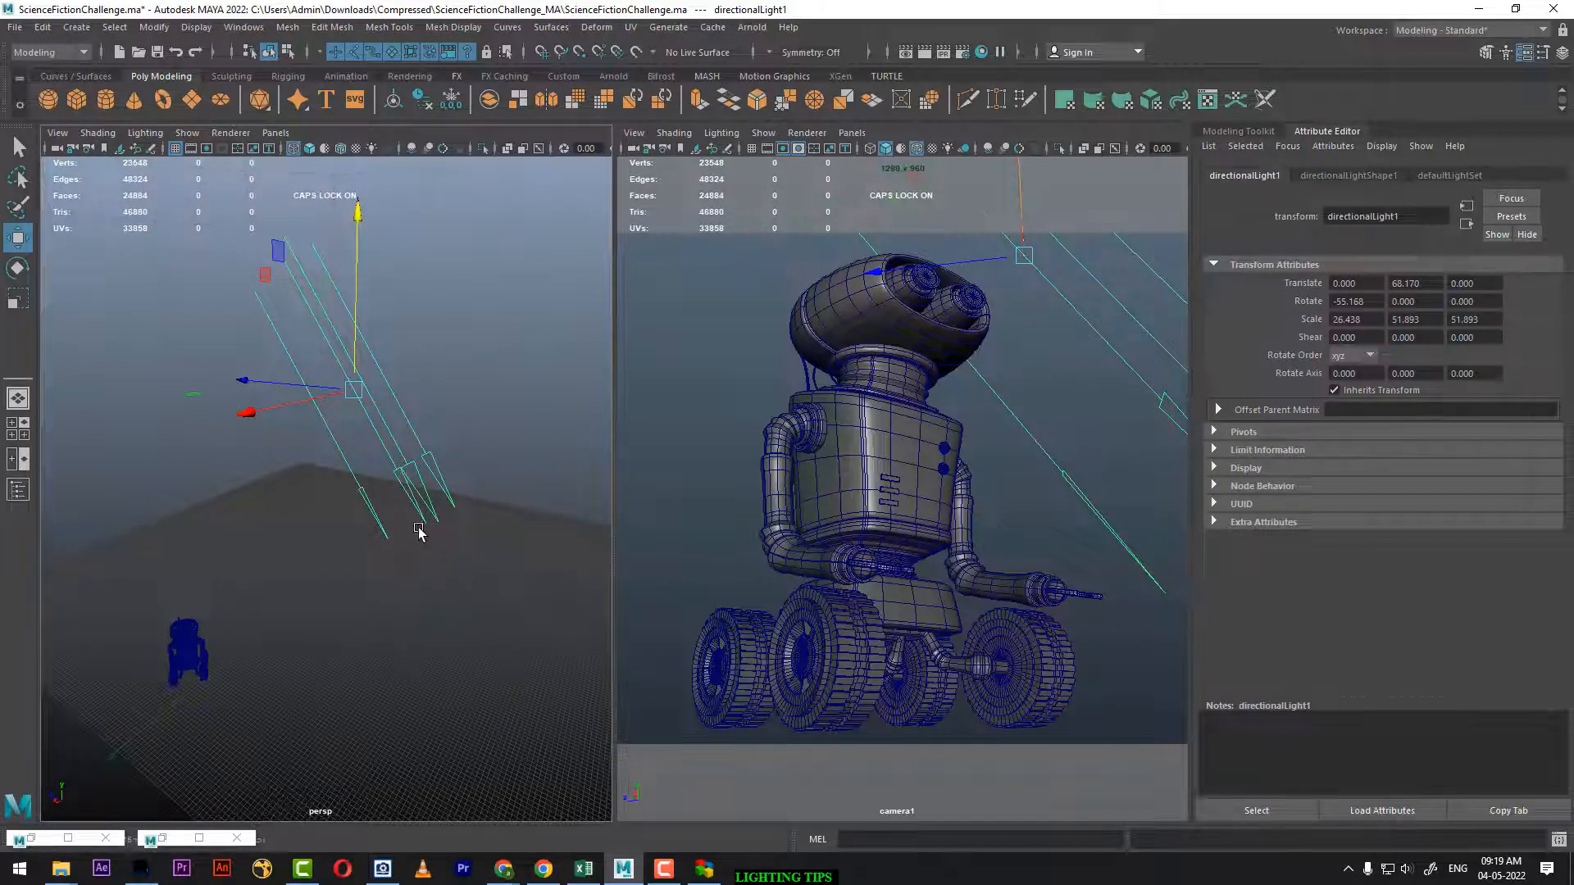
pyautogui.keyDown('alt'); pyautogui.moveTo(418, 531); pyautogui.dragTo(407, 538); pyautogui.keyUp('alt')
pyautogui.press('e')
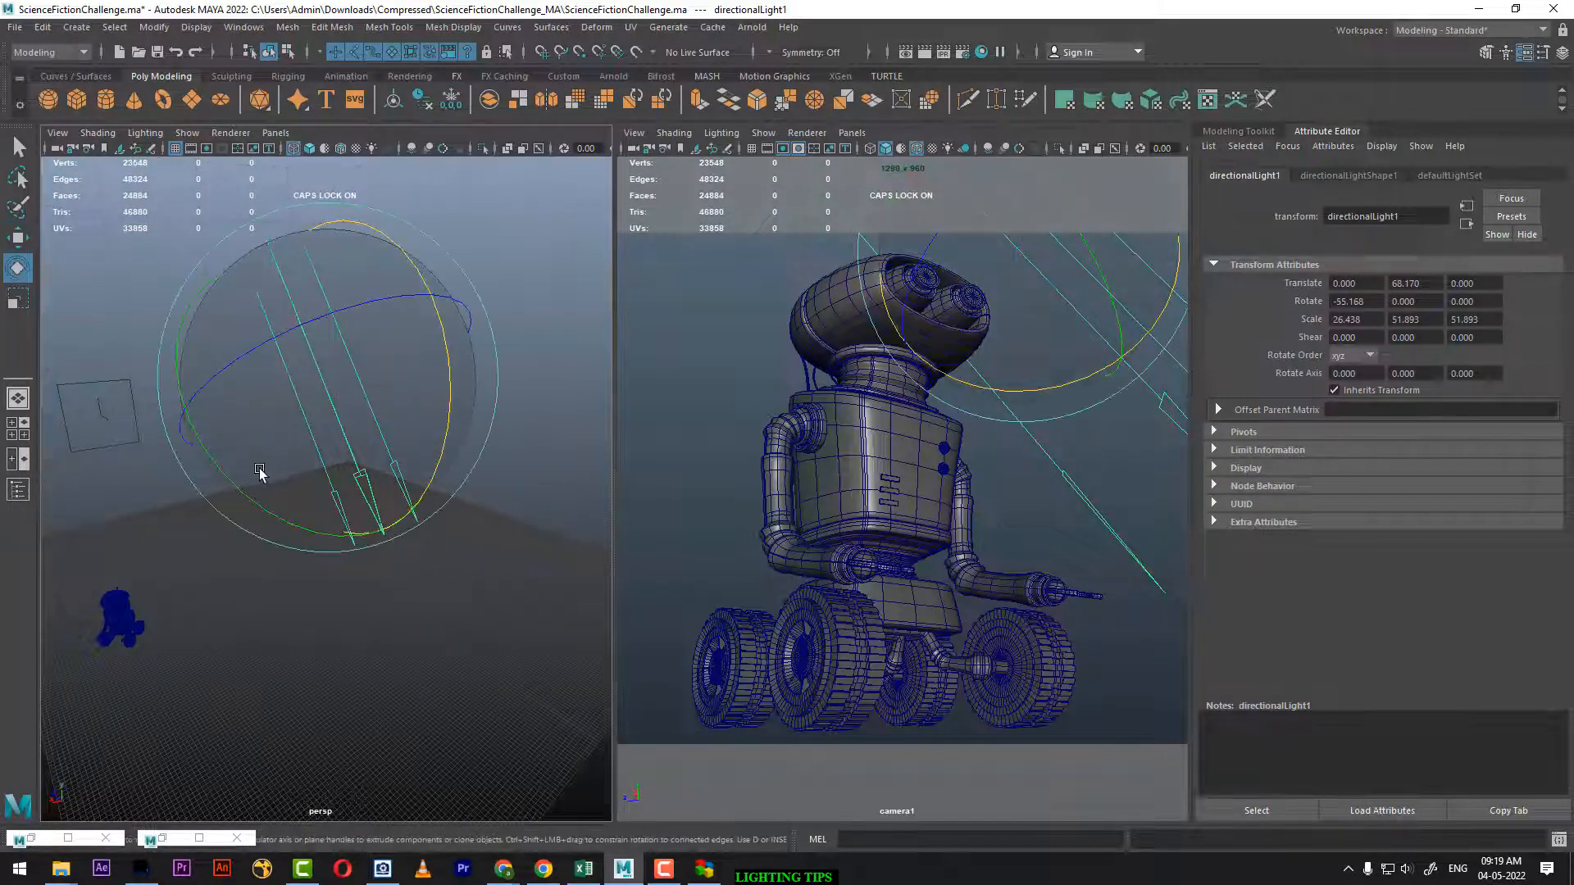
pyautogui.moveTo(260, 467); pyautogui.dragTo(511, 401)
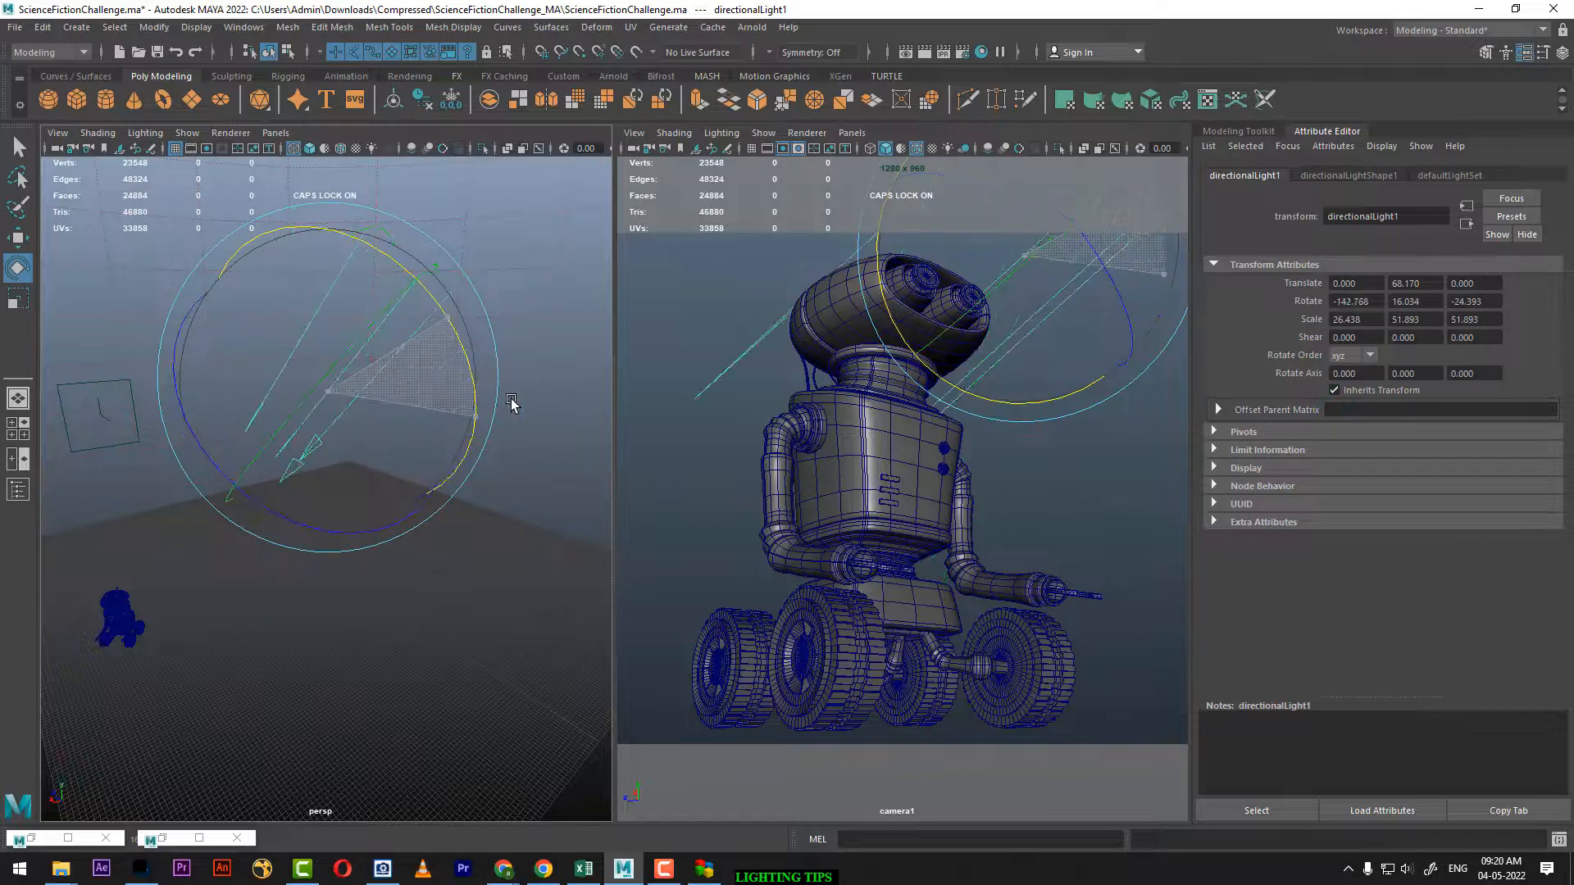
# Render the robot with the directional light added and enlarge the Render View to full screen
pyautogui.click(1163, 508)
pyautogui.click(923, 53)
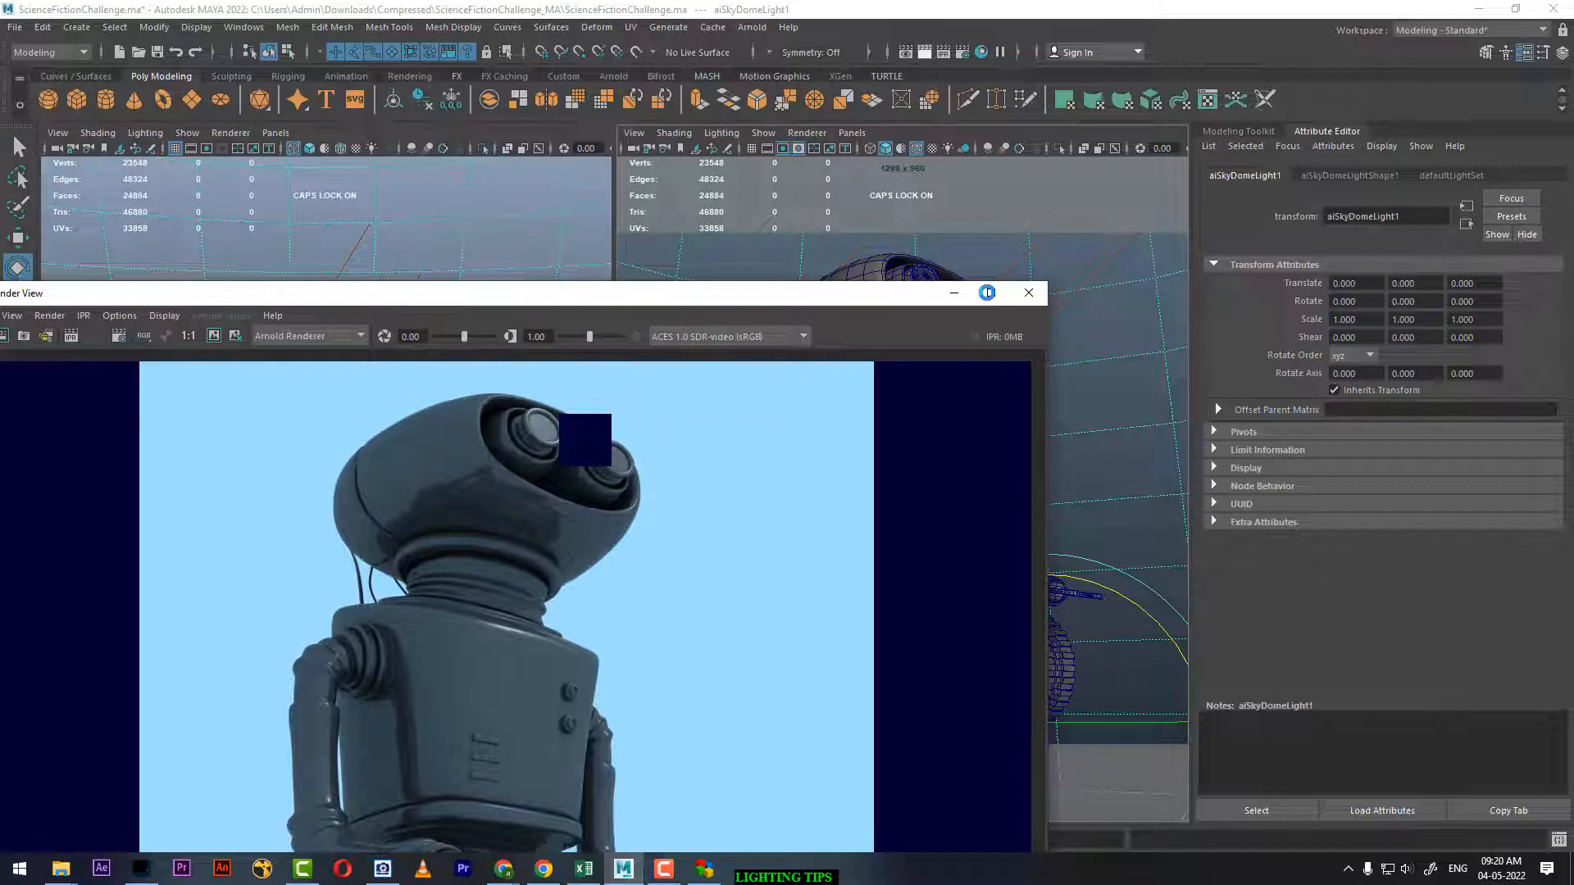
pyautogui.click(987, 293)
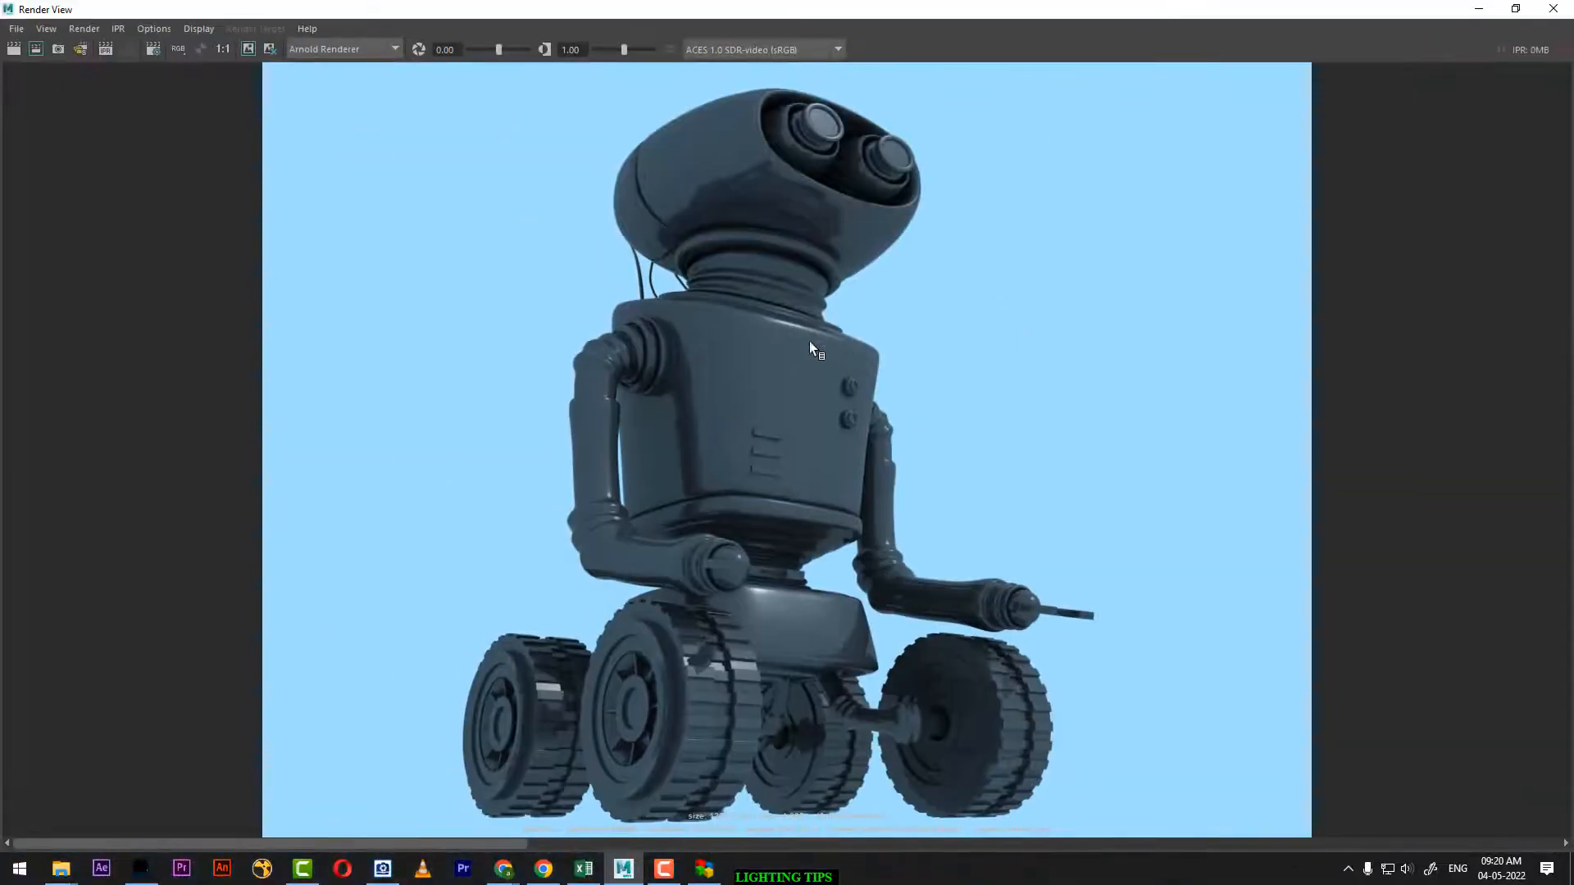
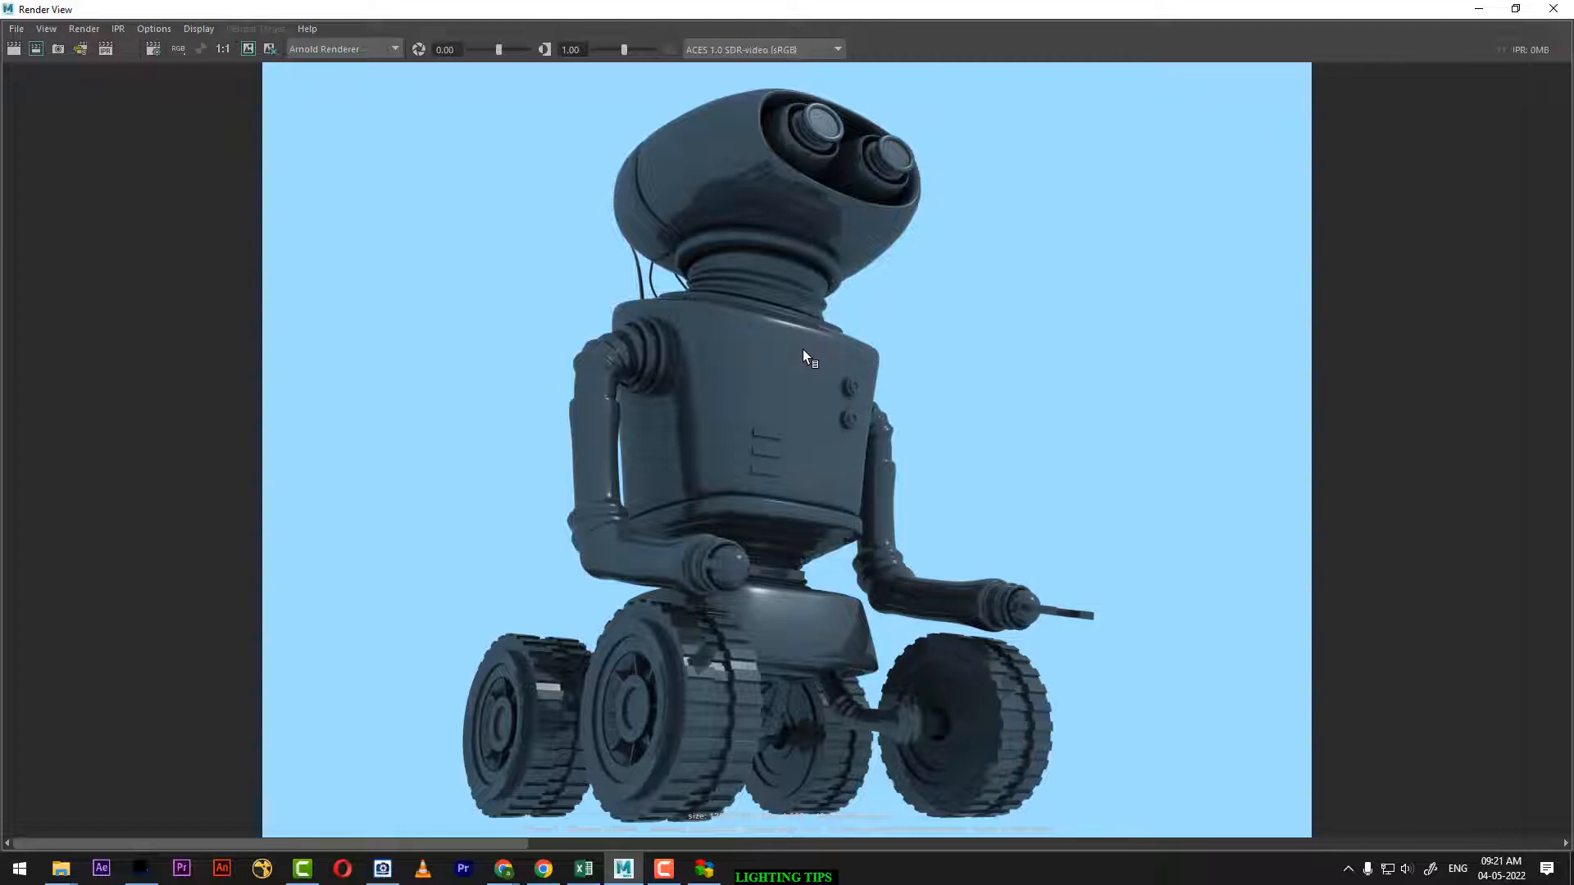
# Turn off Emit Specular on the directional light
pyautogui.click(1479, 9)
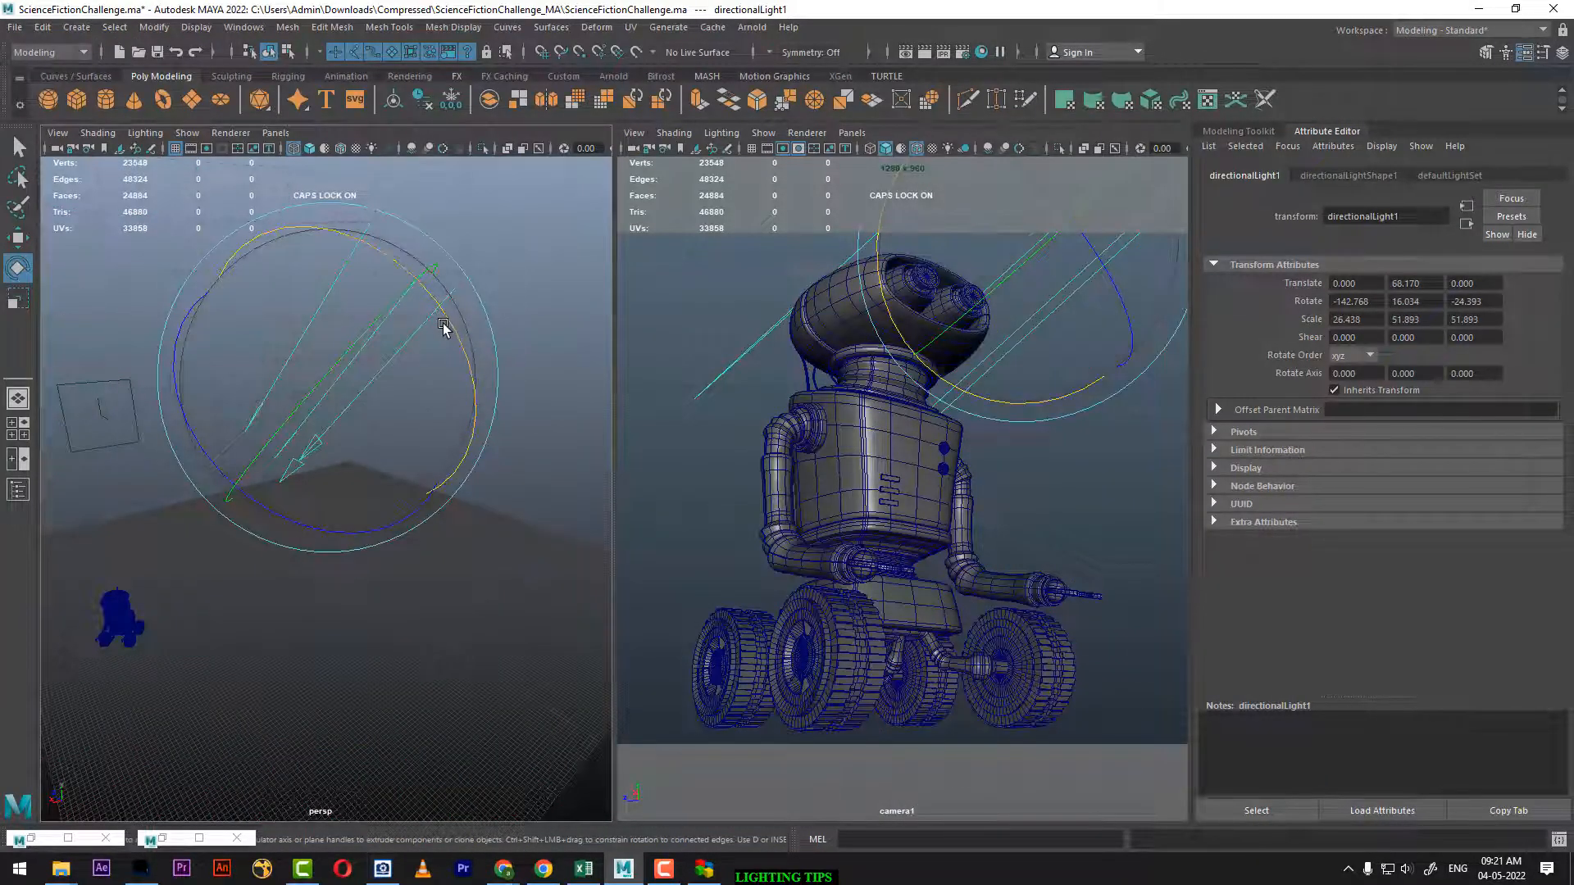
pyautogui.hotkey('ctrl', 'a')
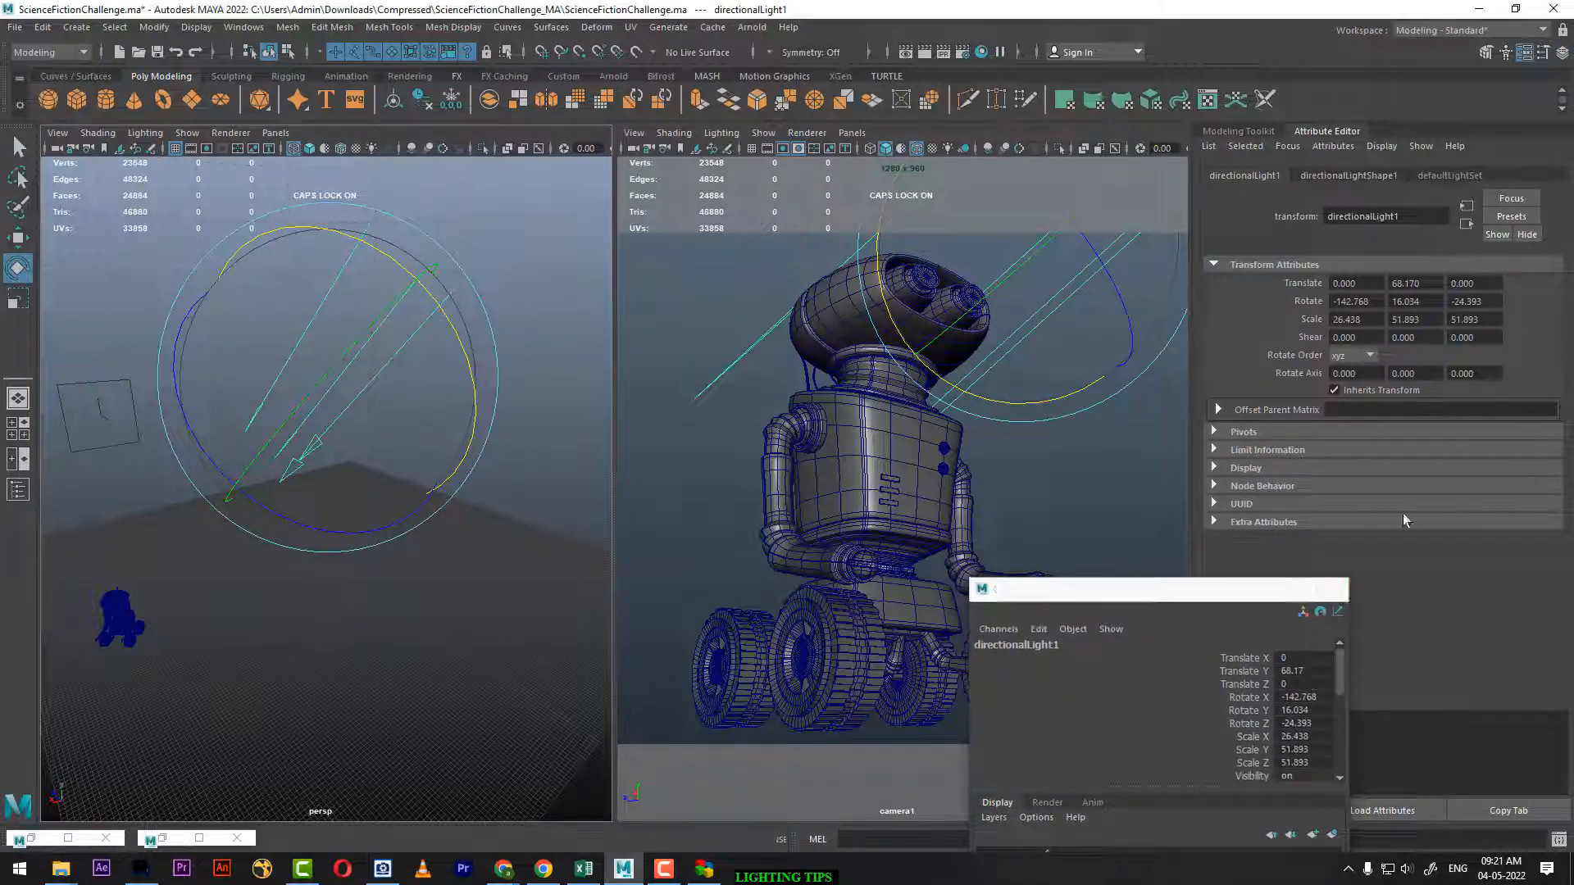
pyautogui.click(1343, 592)
pyautogui.click(1349, 175)
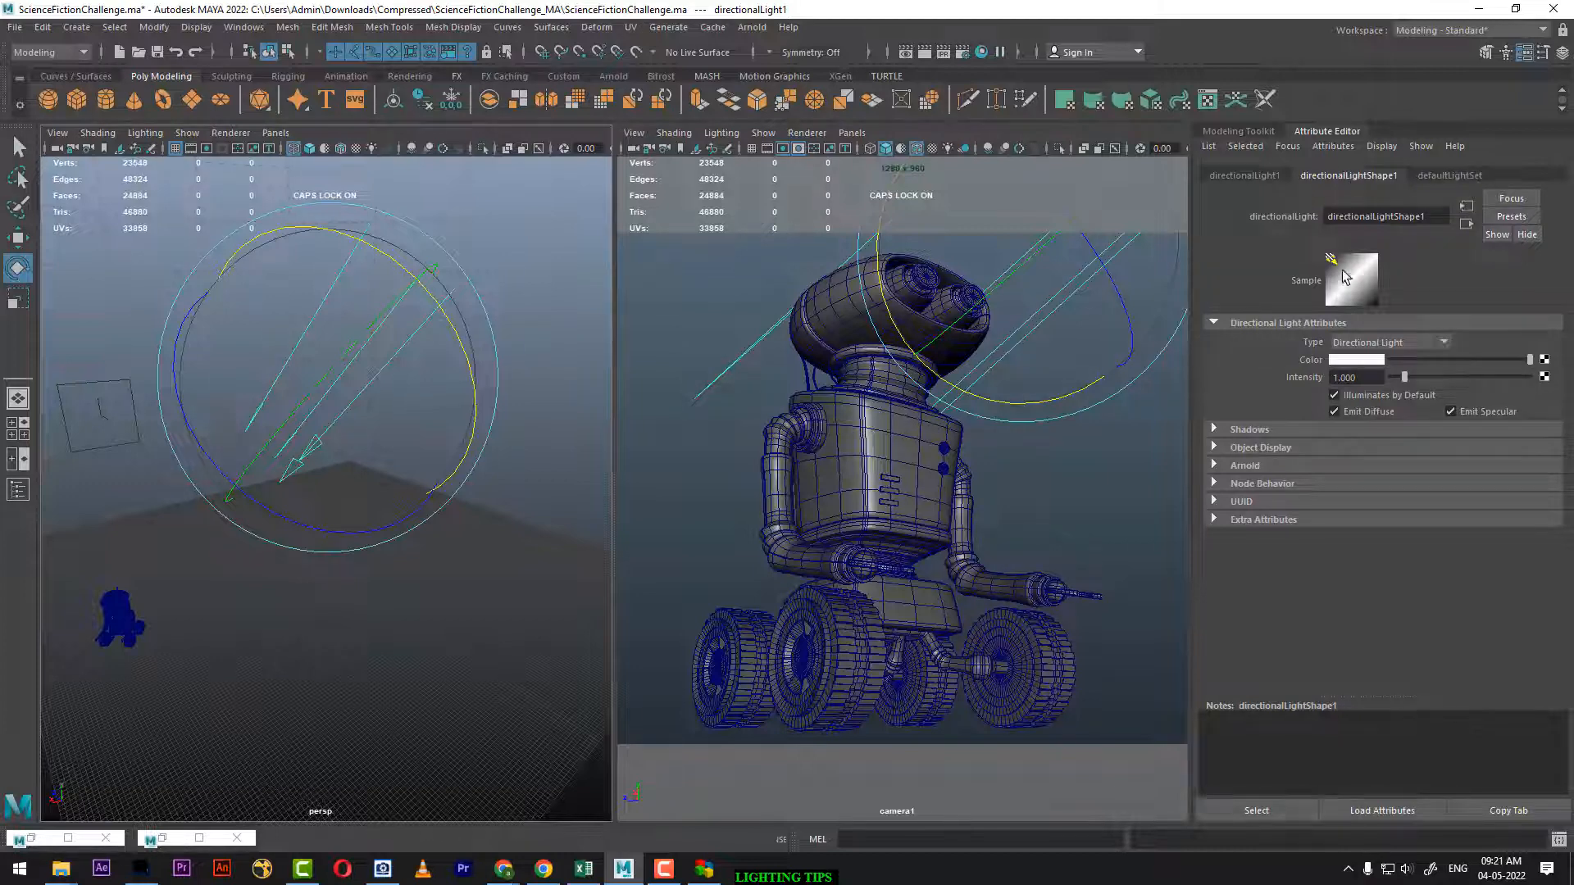
pyautogui.click(1481, 415)
# Render the robot with the directional light emitting only diffuse, enlarge the Render View, keep the image and render again
pyautogui.click(1111, 489)
pyautogui.click(906, 58)
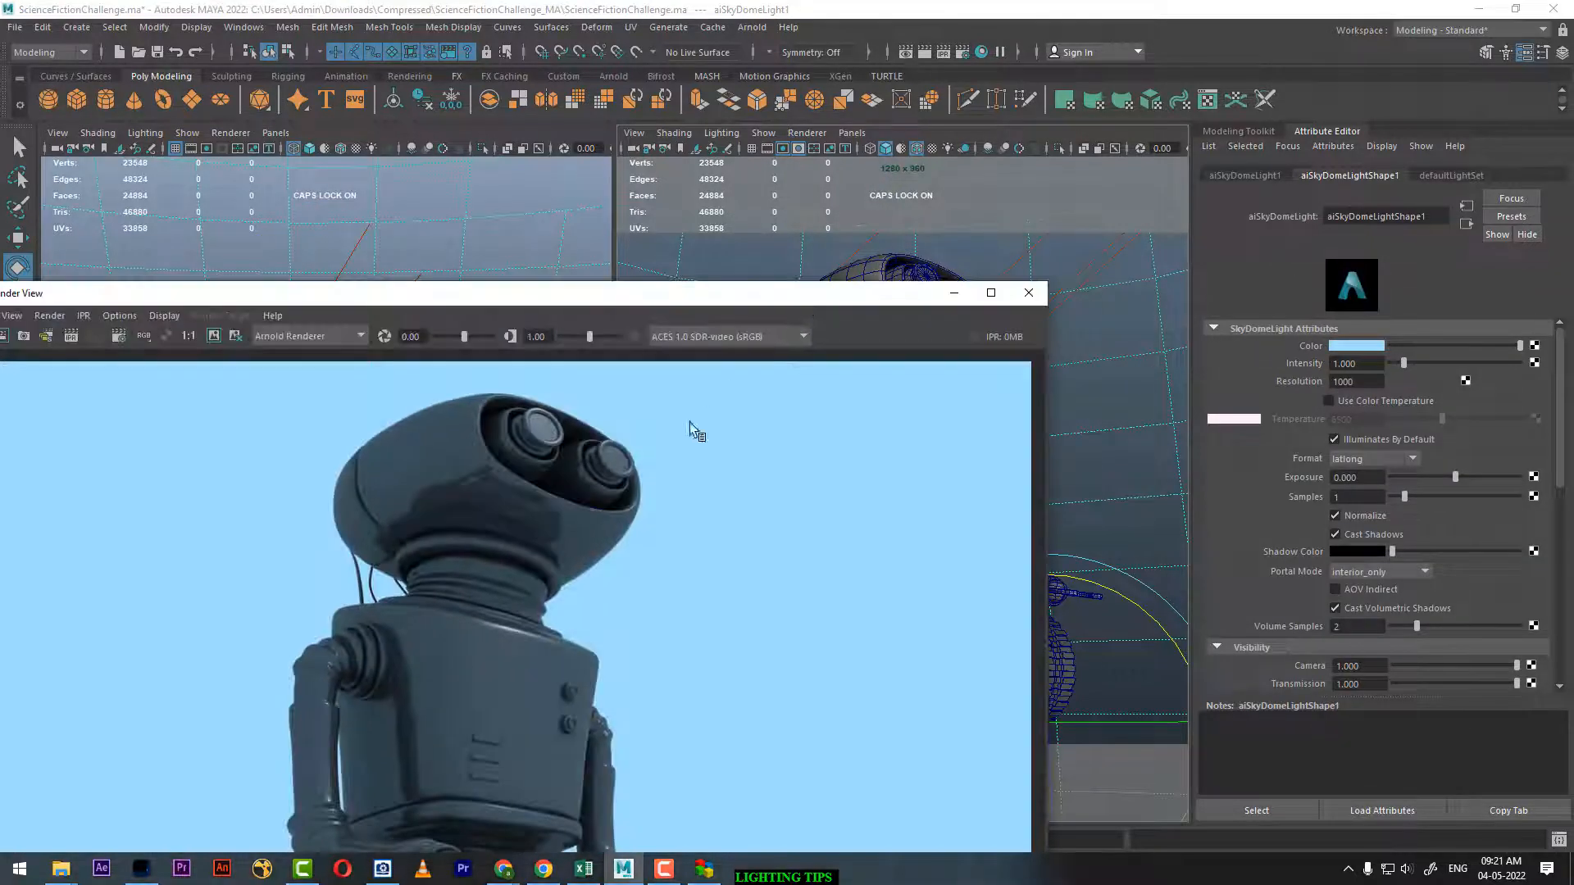
pyautogui.click(987, 293)
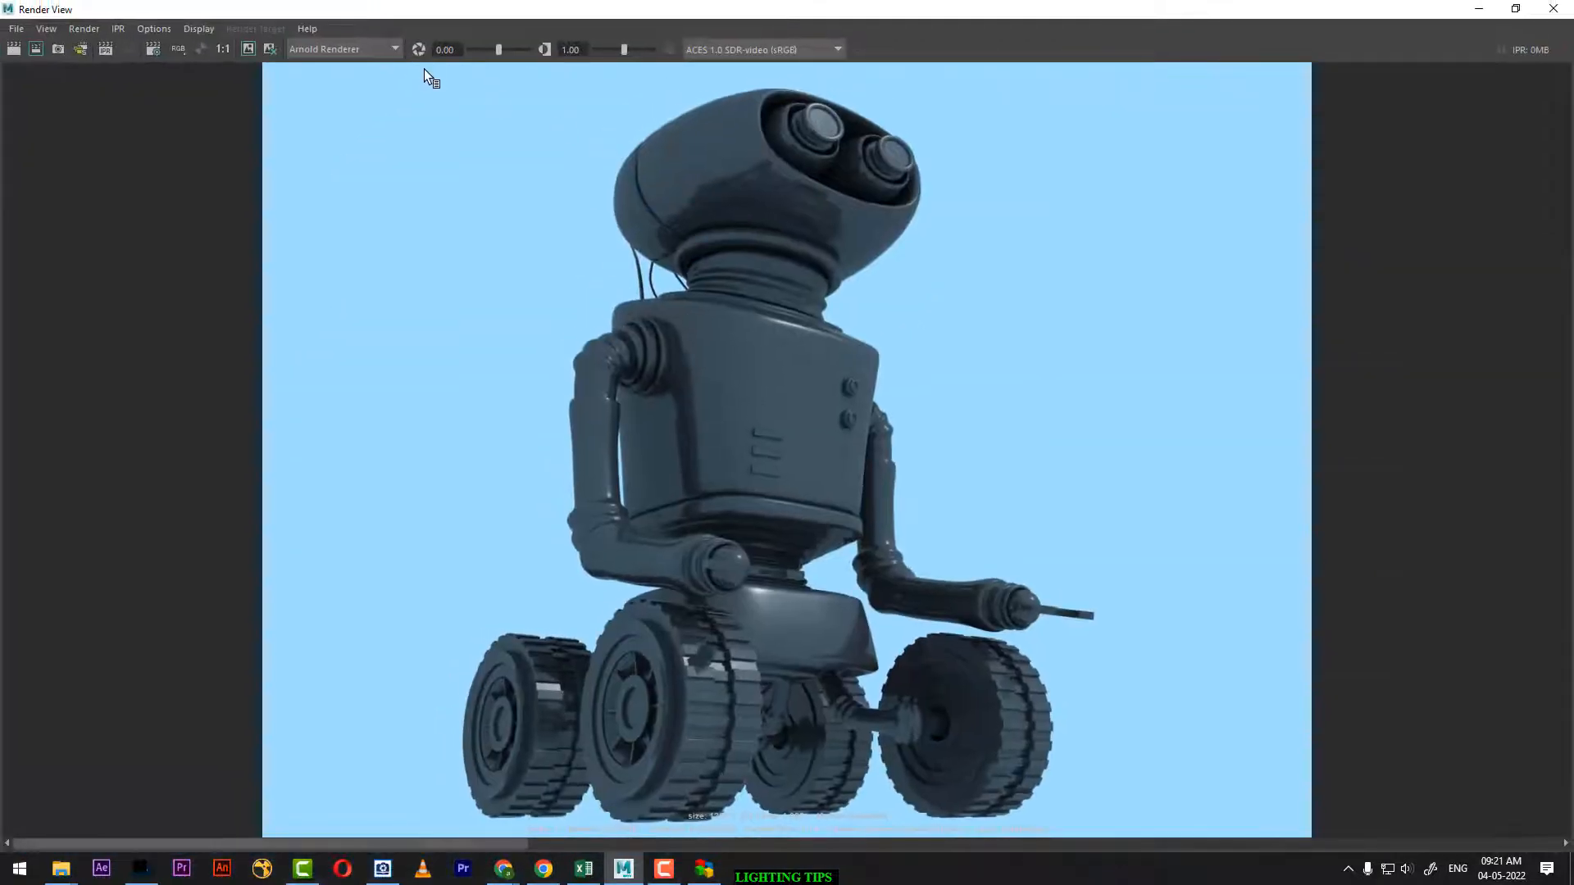
pyautogui.click(248, 49)
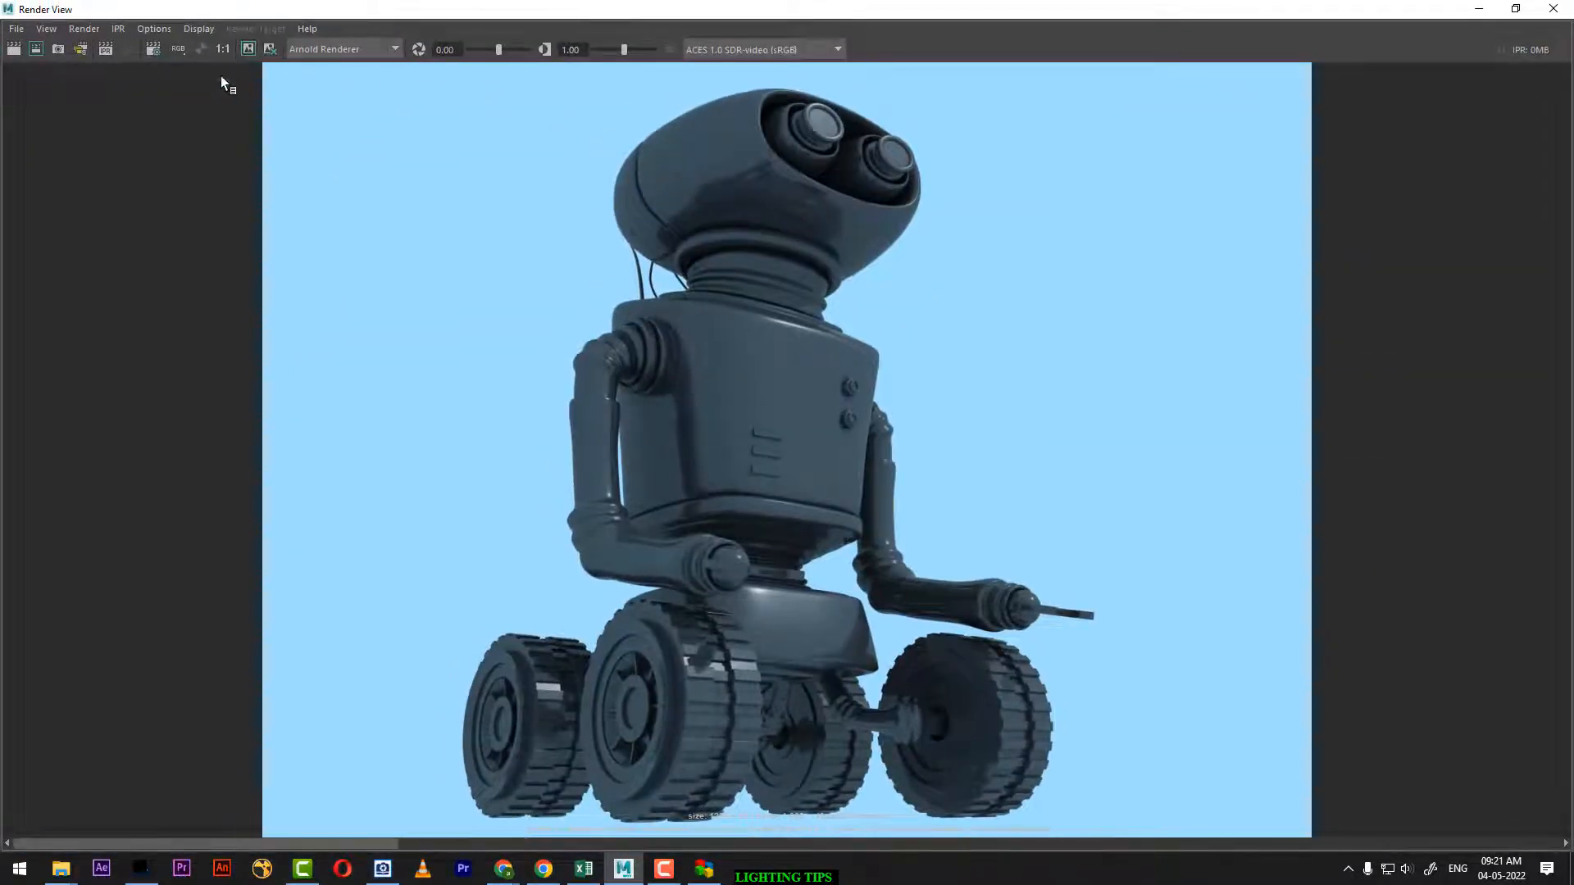
pyautogui.click(13, 50)
pyautogui.click(1478, 9)
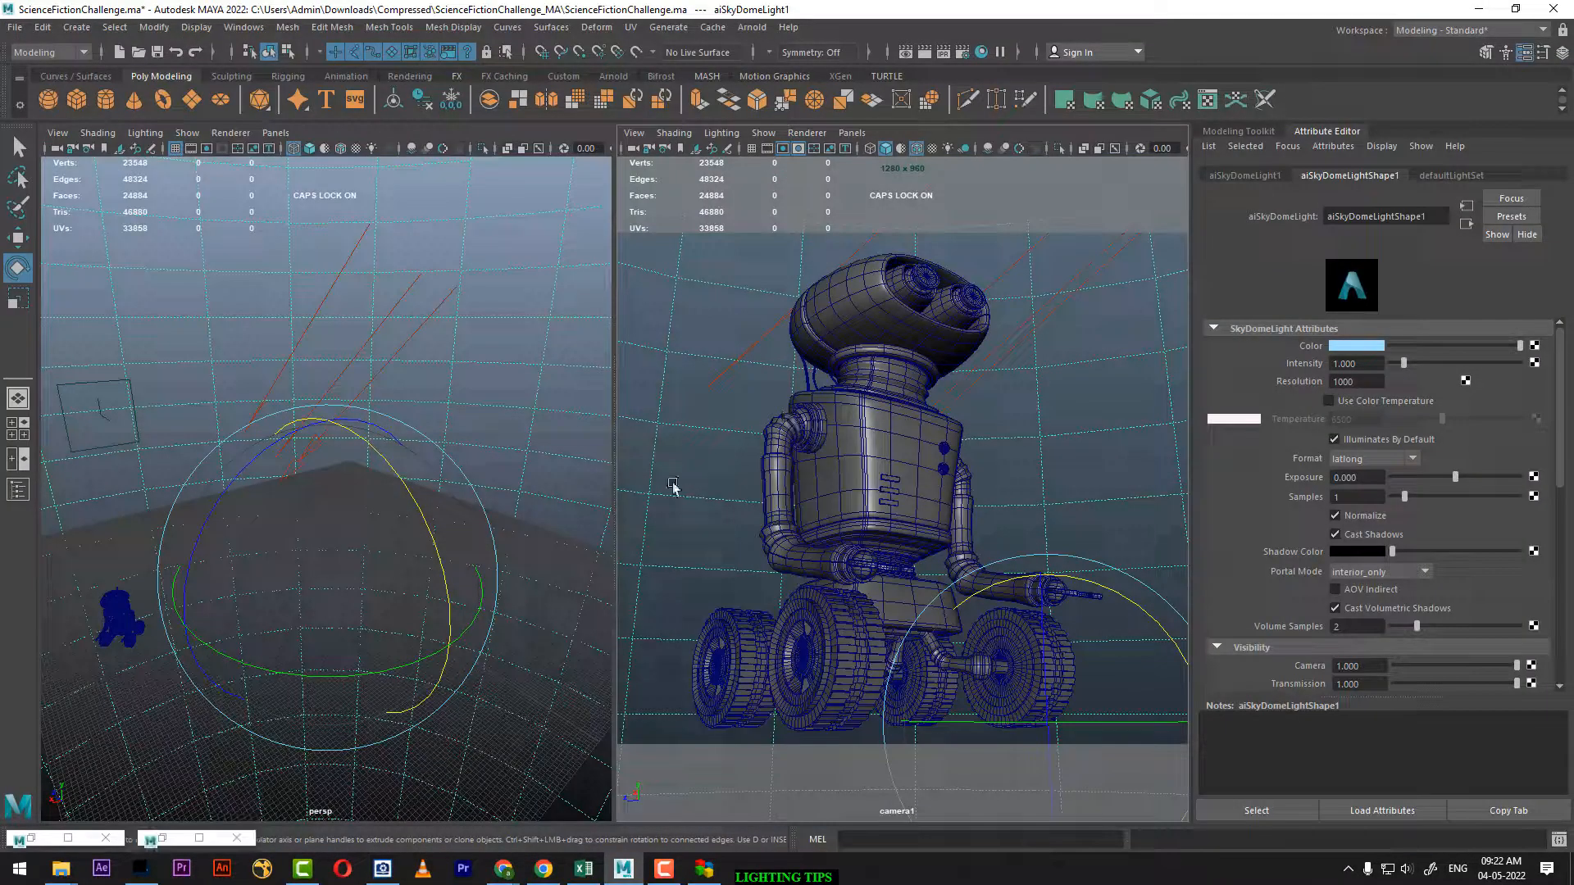
# Turn off Emit Diffuse on the directional light, start a render and close the Render View
pyautogui.click(397, 319)
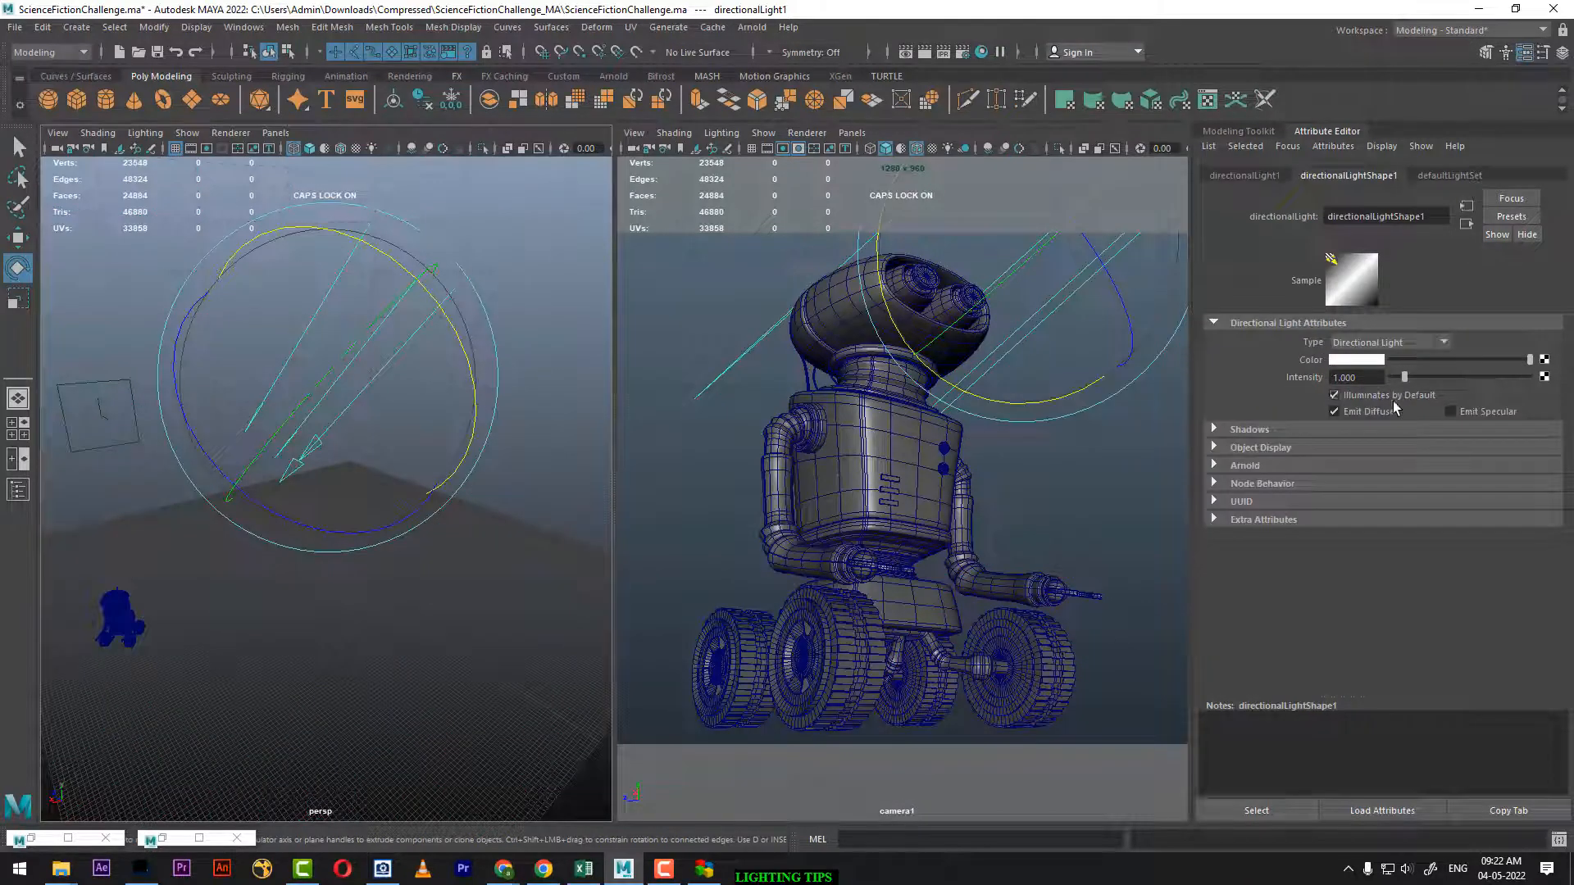
pyautogui.click(1356, 412)
pyautogui.click(1133, 506)
pyautogui.click(922, 53)
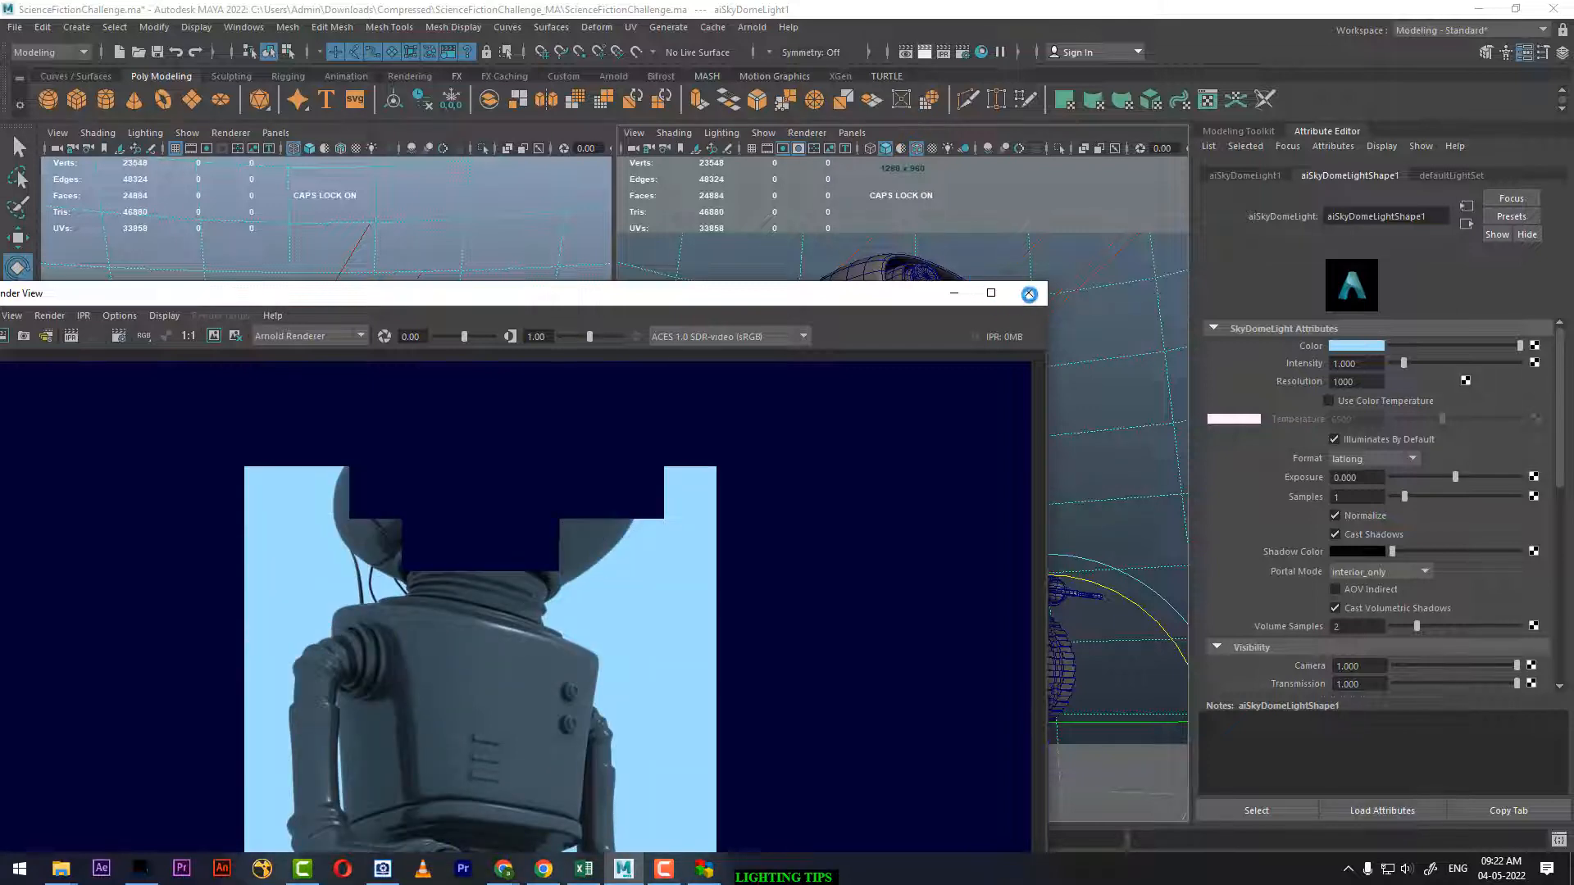
pyautogui.click(1030, 292)
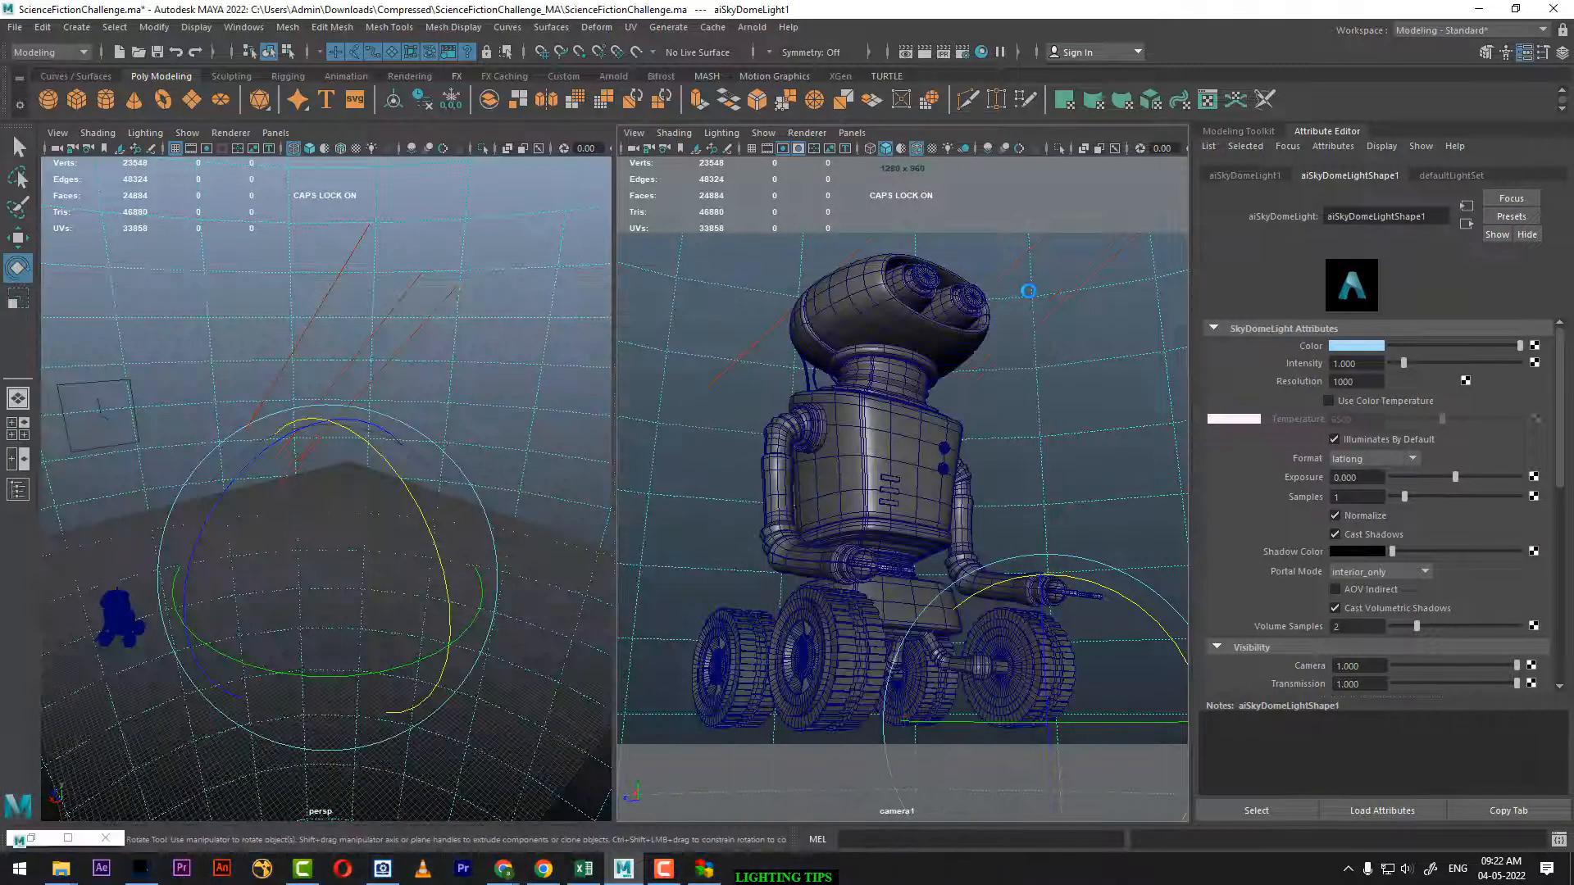
# Turn off Illuminates by Default on the directional light, show the Outliner and render the robot with aiSkyDomeLight1 alone
pyautogui.click(1021, 260)
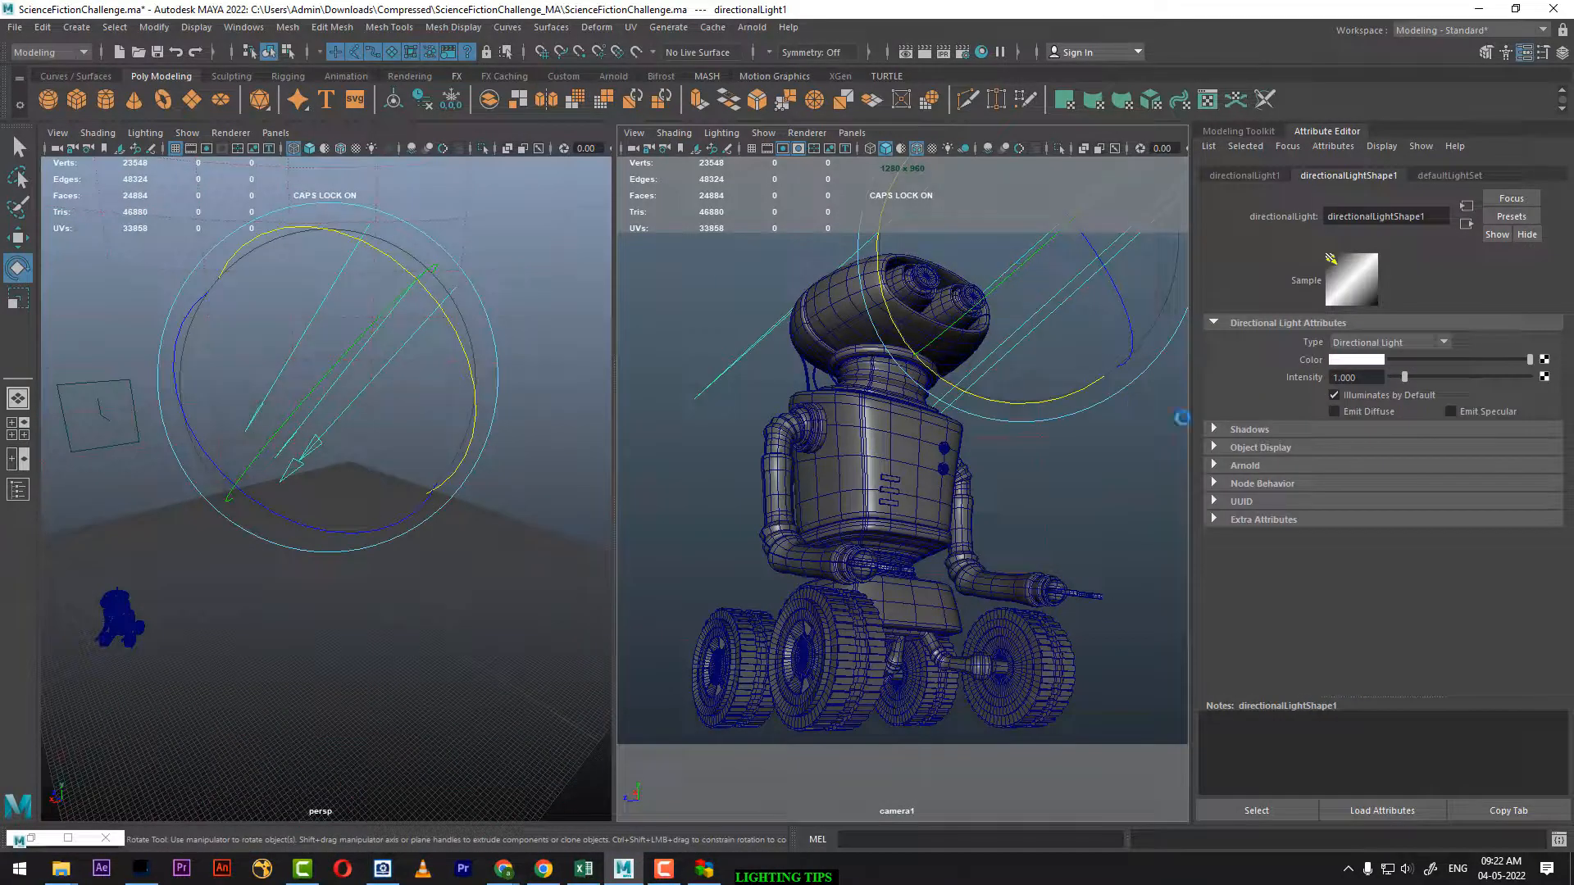
pyautogui.click(1365, 390)
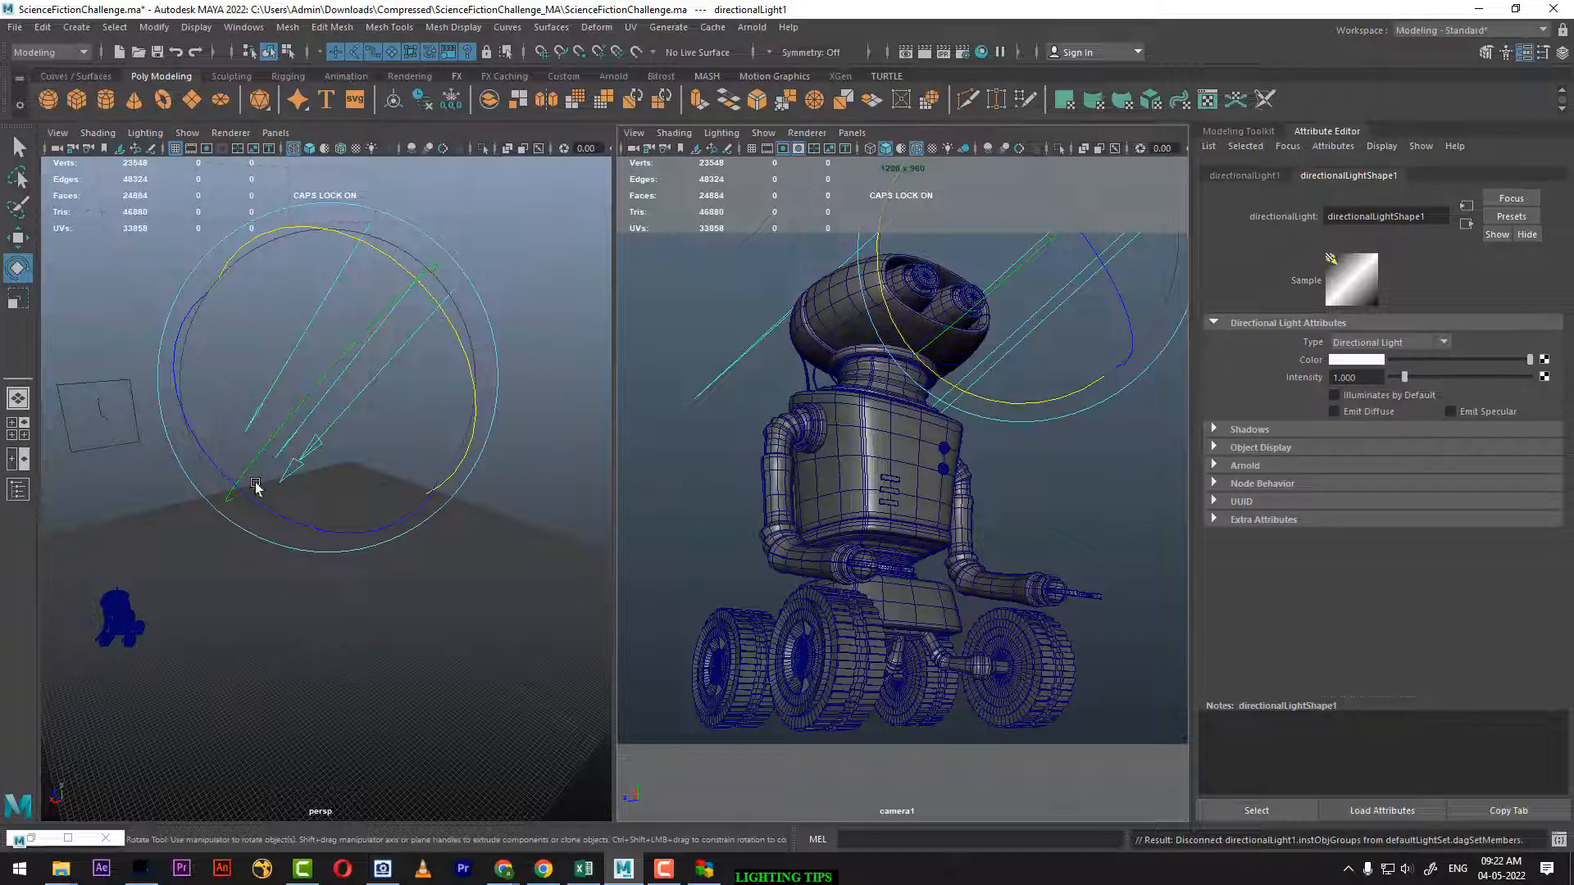
pyautogui.click(20, 490)
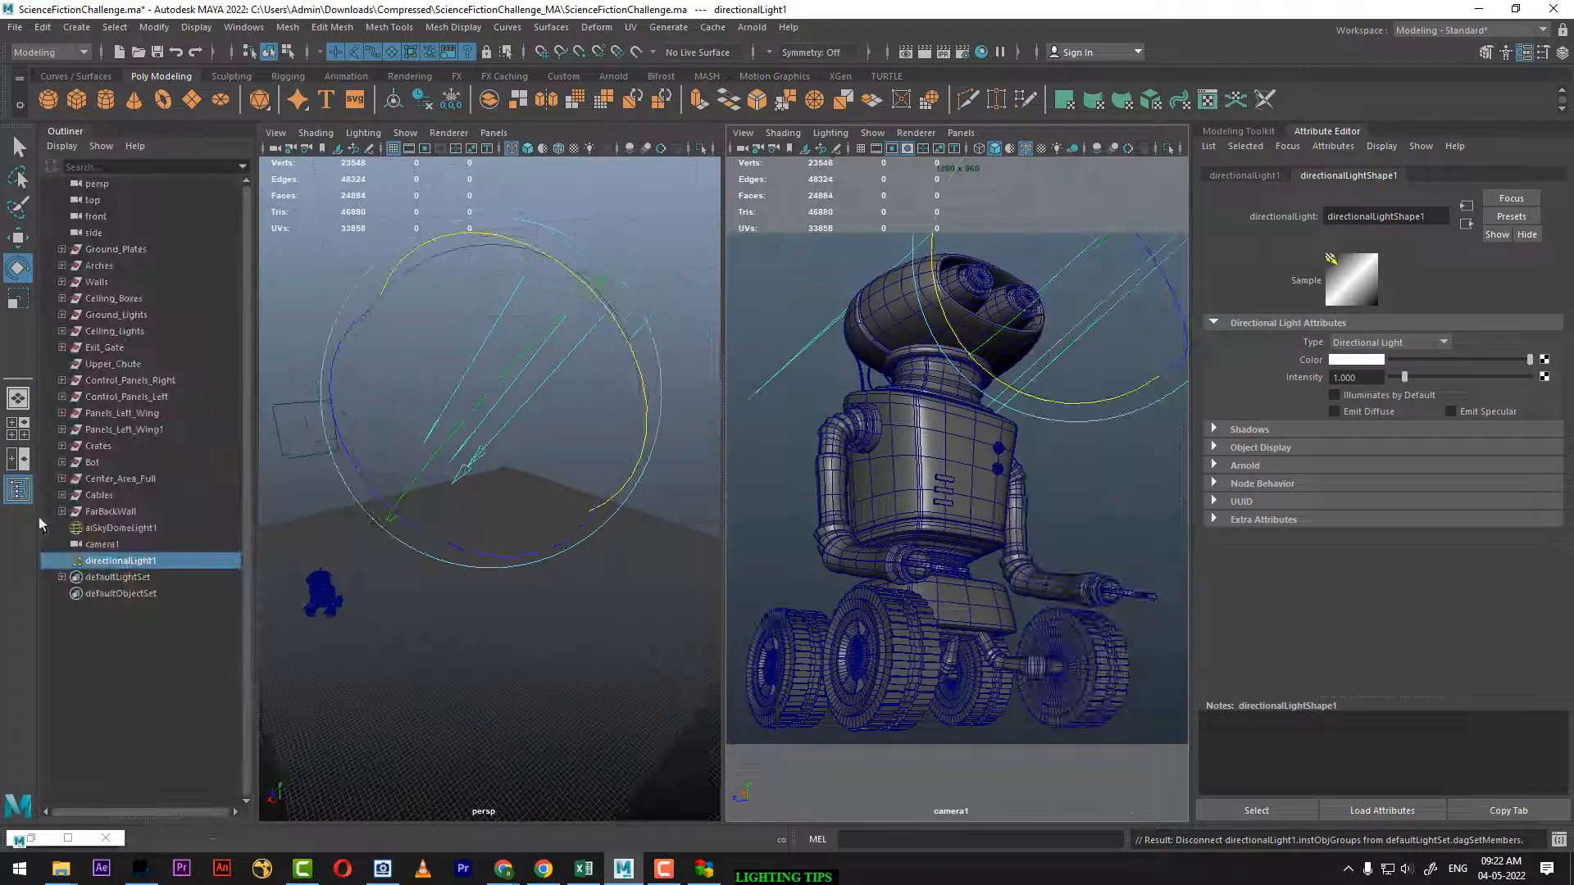
pyautogui.click(121, 527)
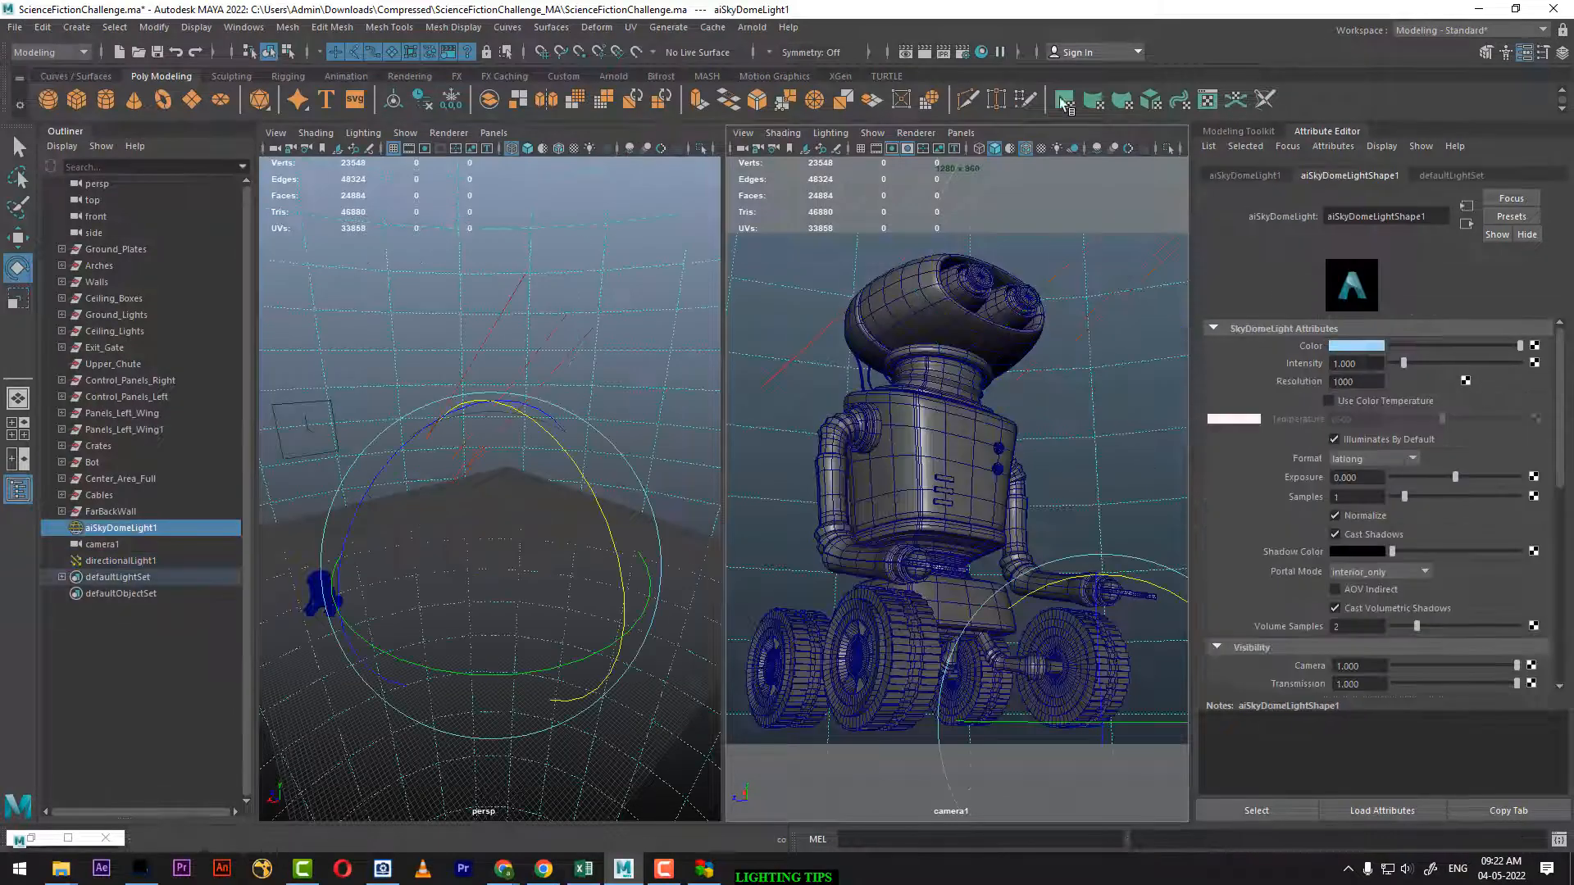
pyautogui.click(924, 51)
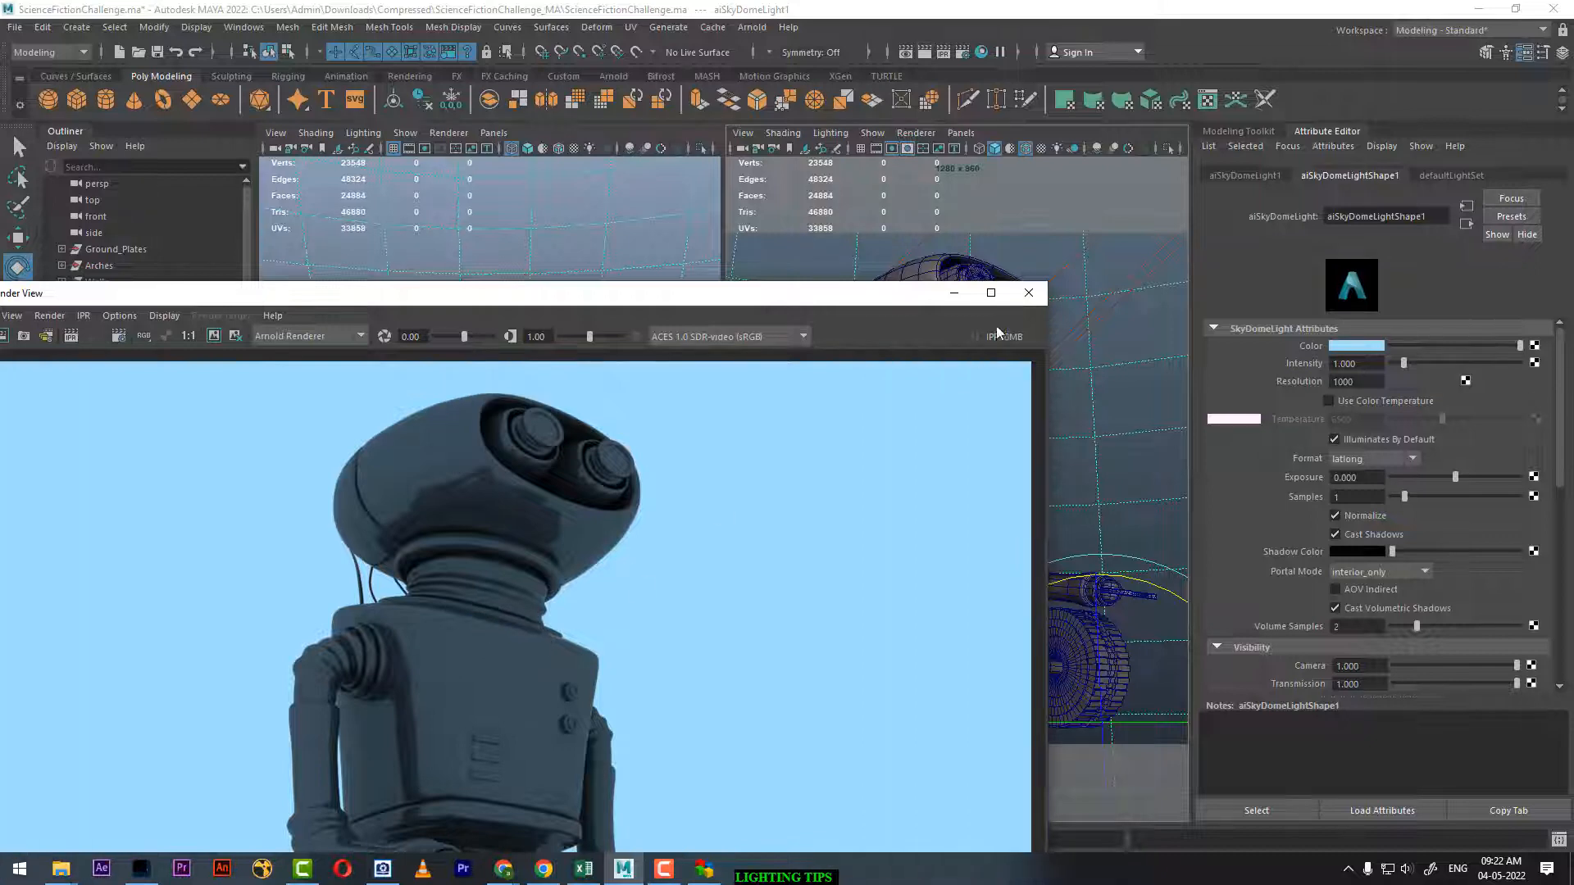
# Compare the skydome-only render with the kept images in the full-screen Render View
pyautogui.click(991, 293)
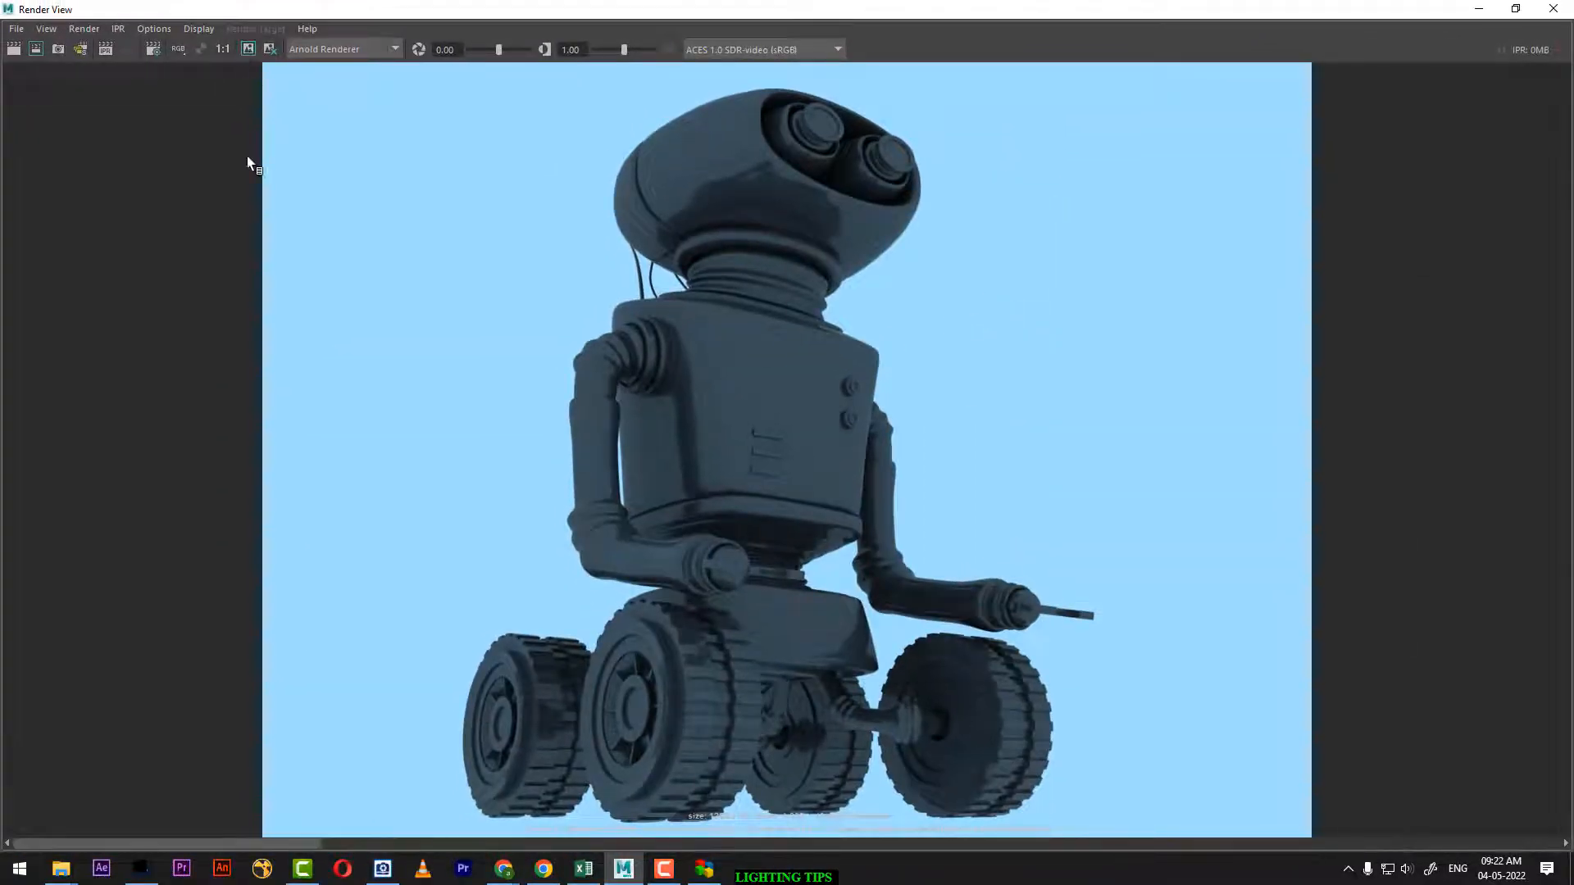
pyautogui.click(435, 843)
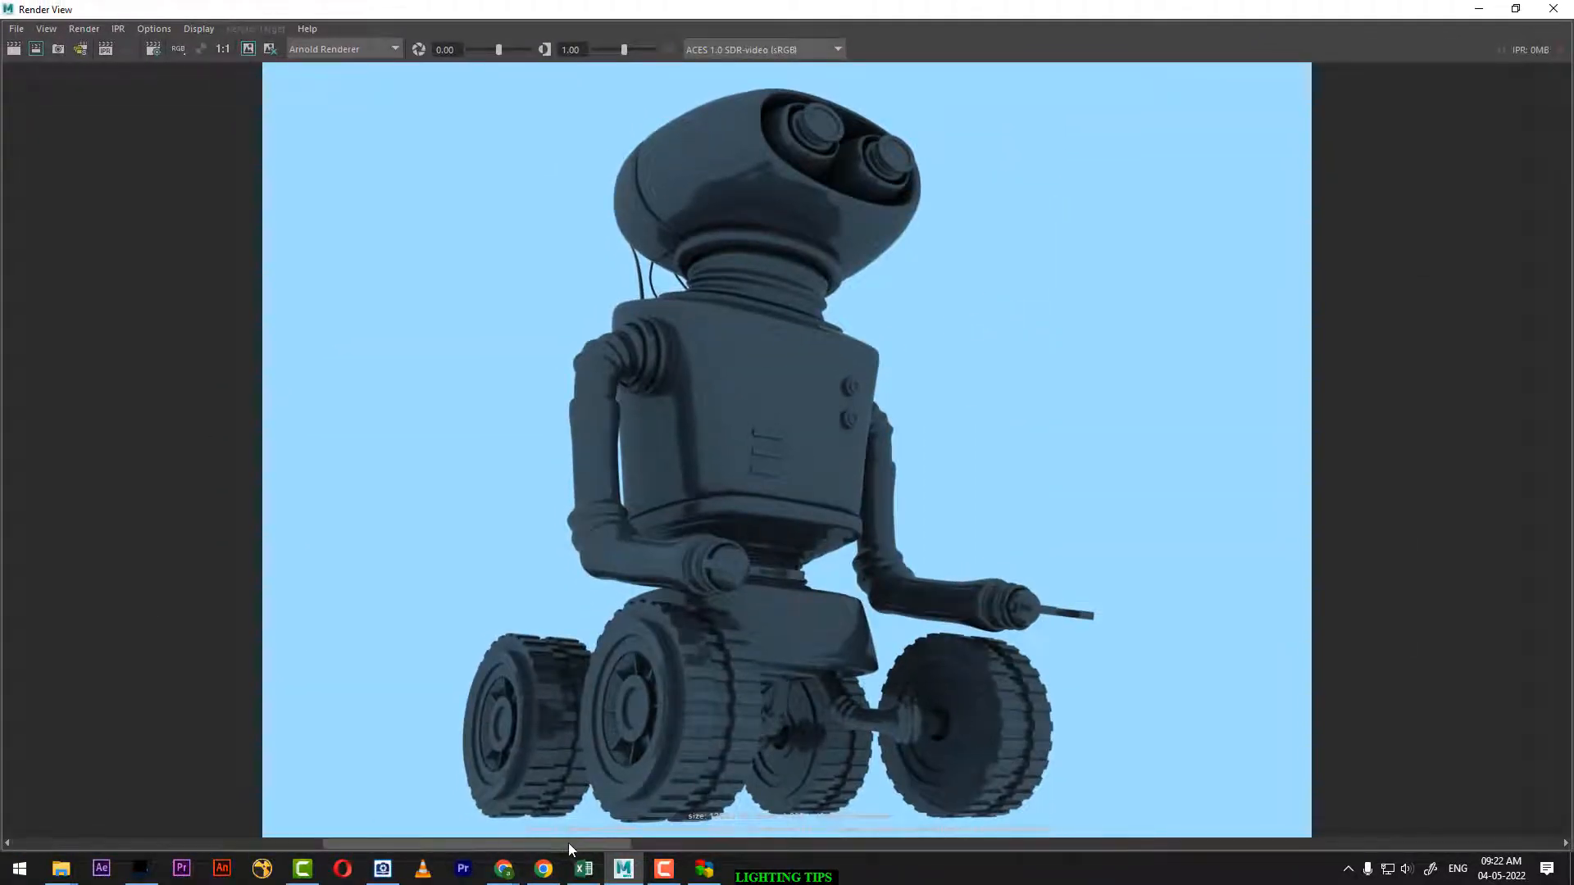
pyautogui.moveTo(568, 843); pyautogui.dragTo(272, 805)
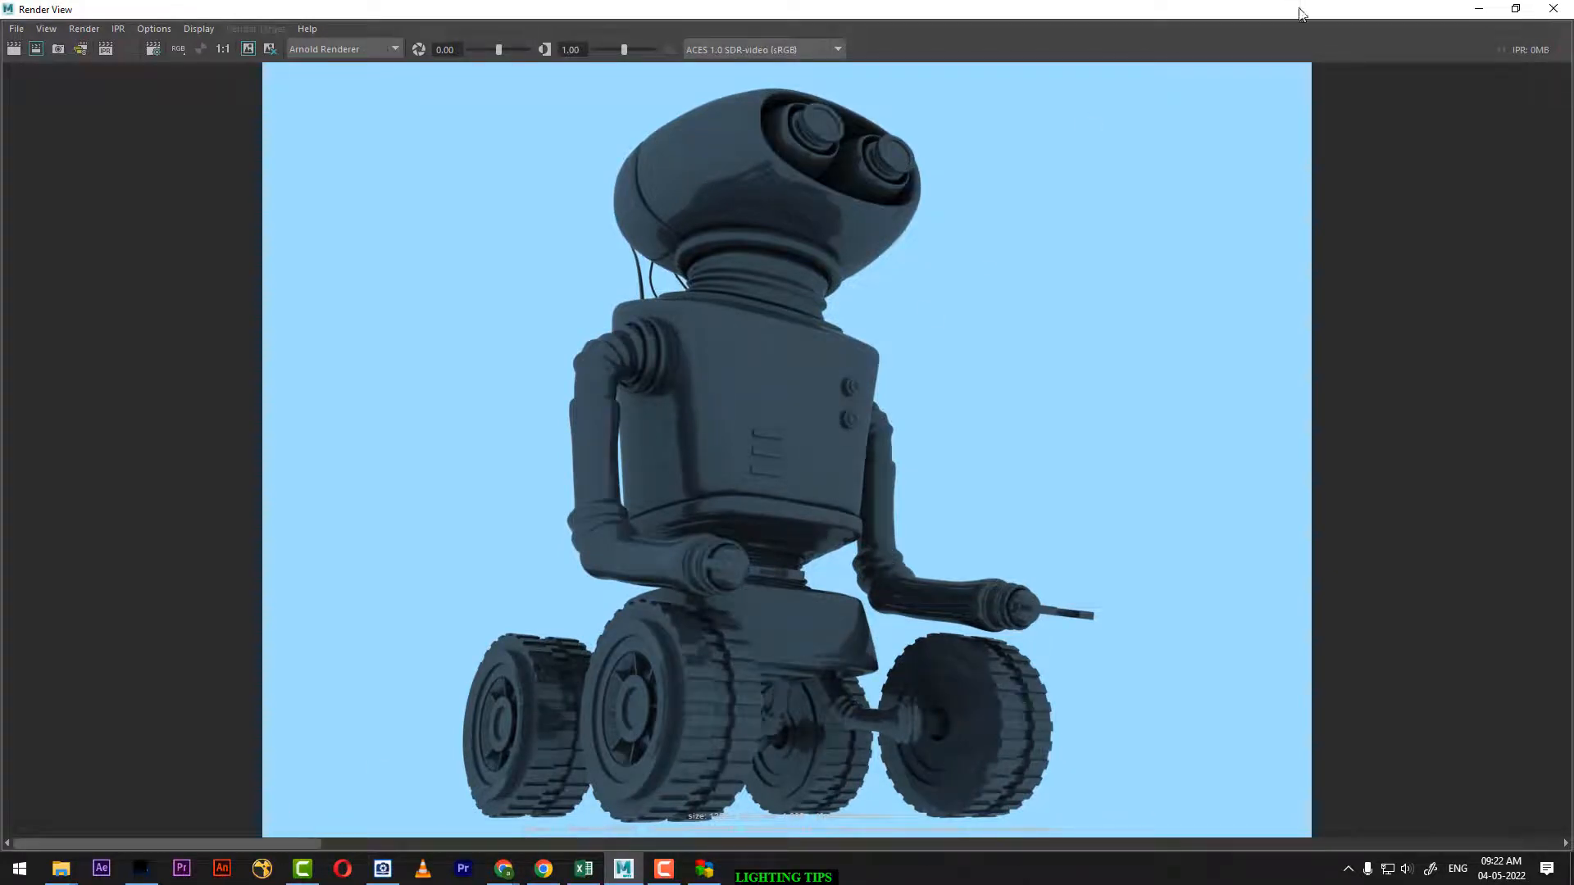
pyautogui.click(1479, 10)
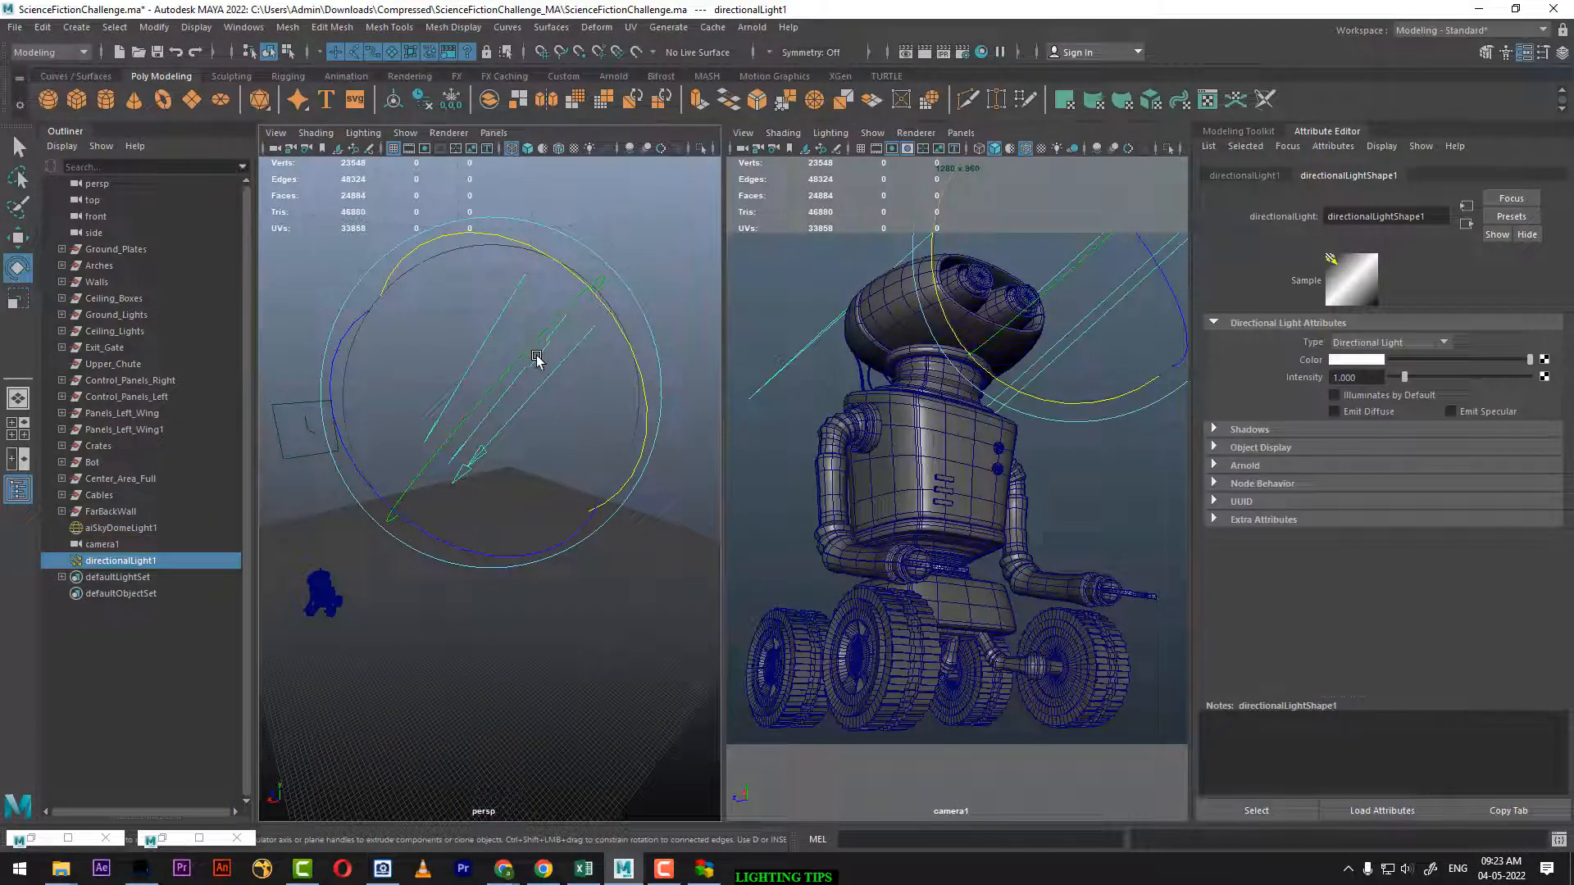
# Turn Illuminates by Default and Emit Diffuse back on for the directional light, and render the robot
pyautogui.click(1394, 395)
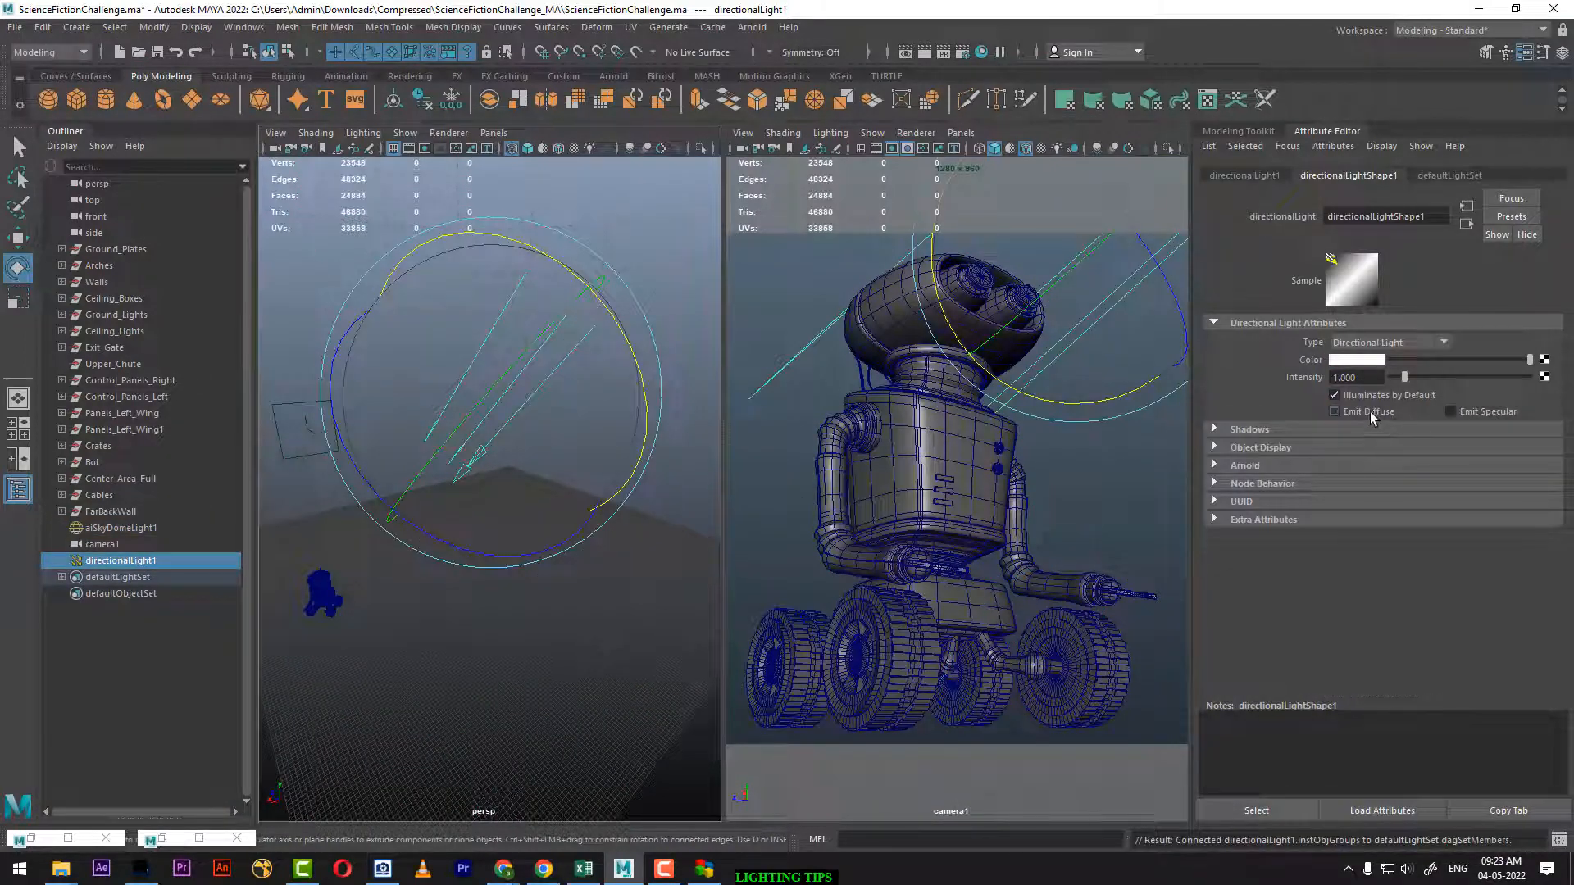
pyautogui.click(1370, 412)
pyautogui.click(1093, 471)
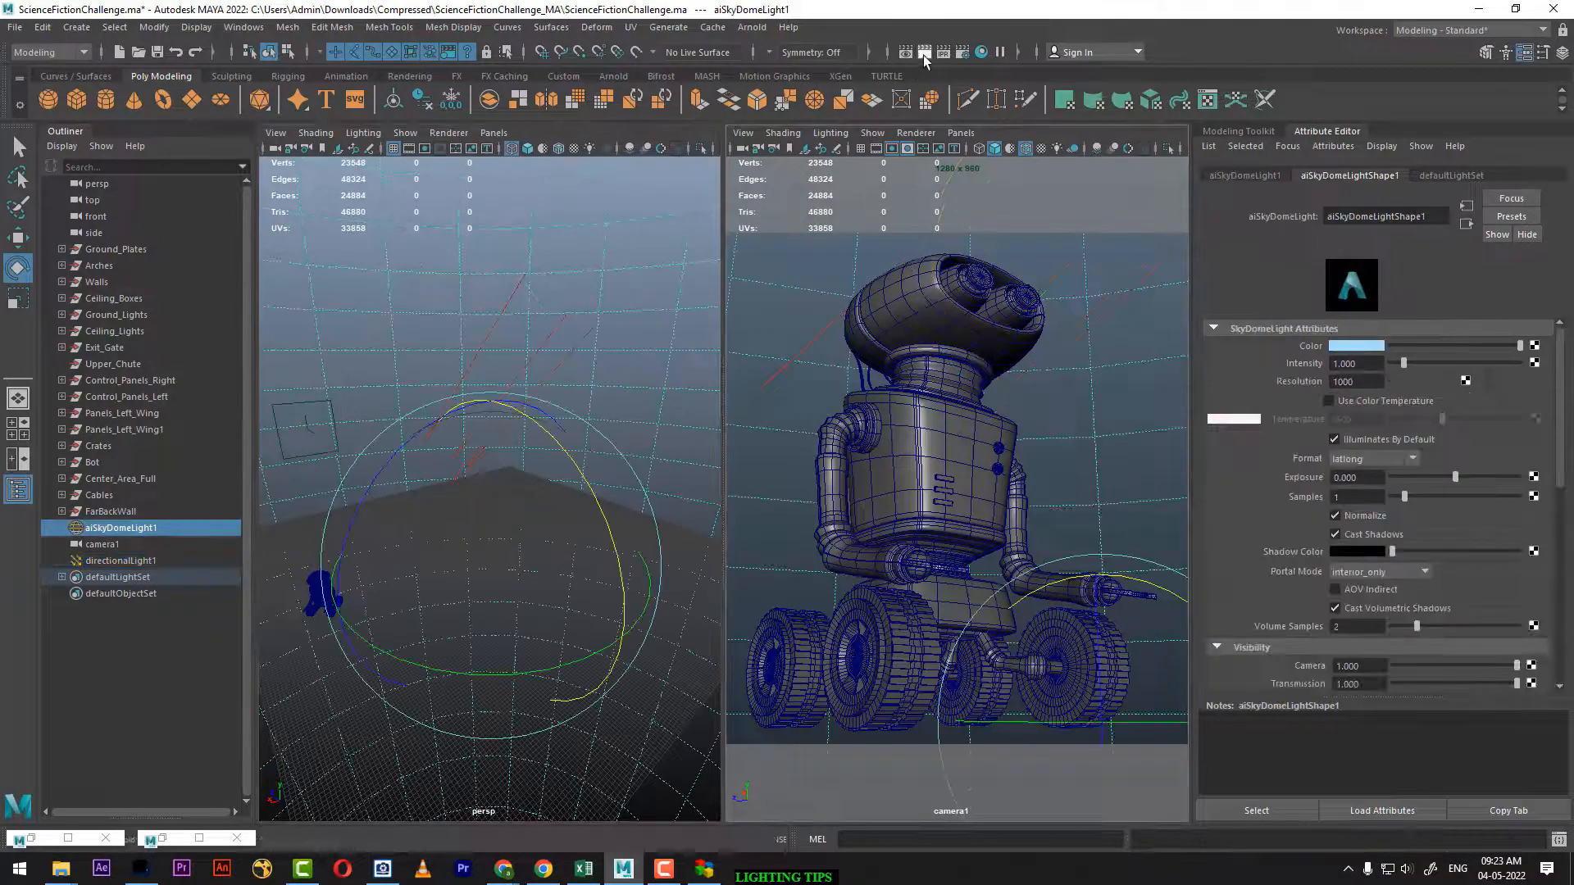
pyautogui.click(924, 51)
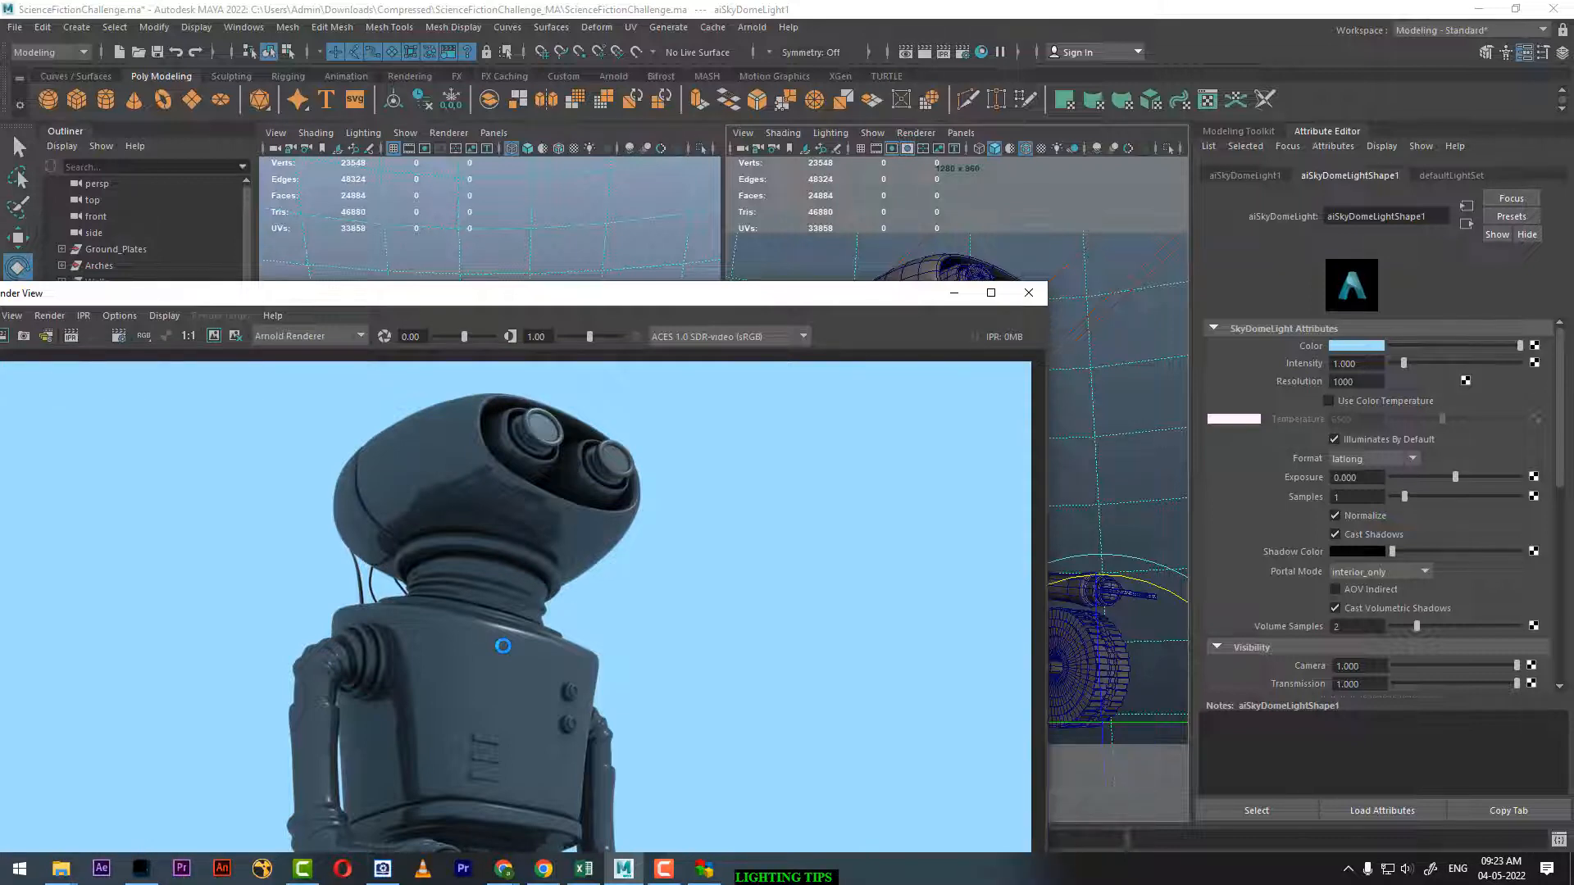
# Launch a second instance of Maya 2022 from the installed programs
pyautogui.press('super')
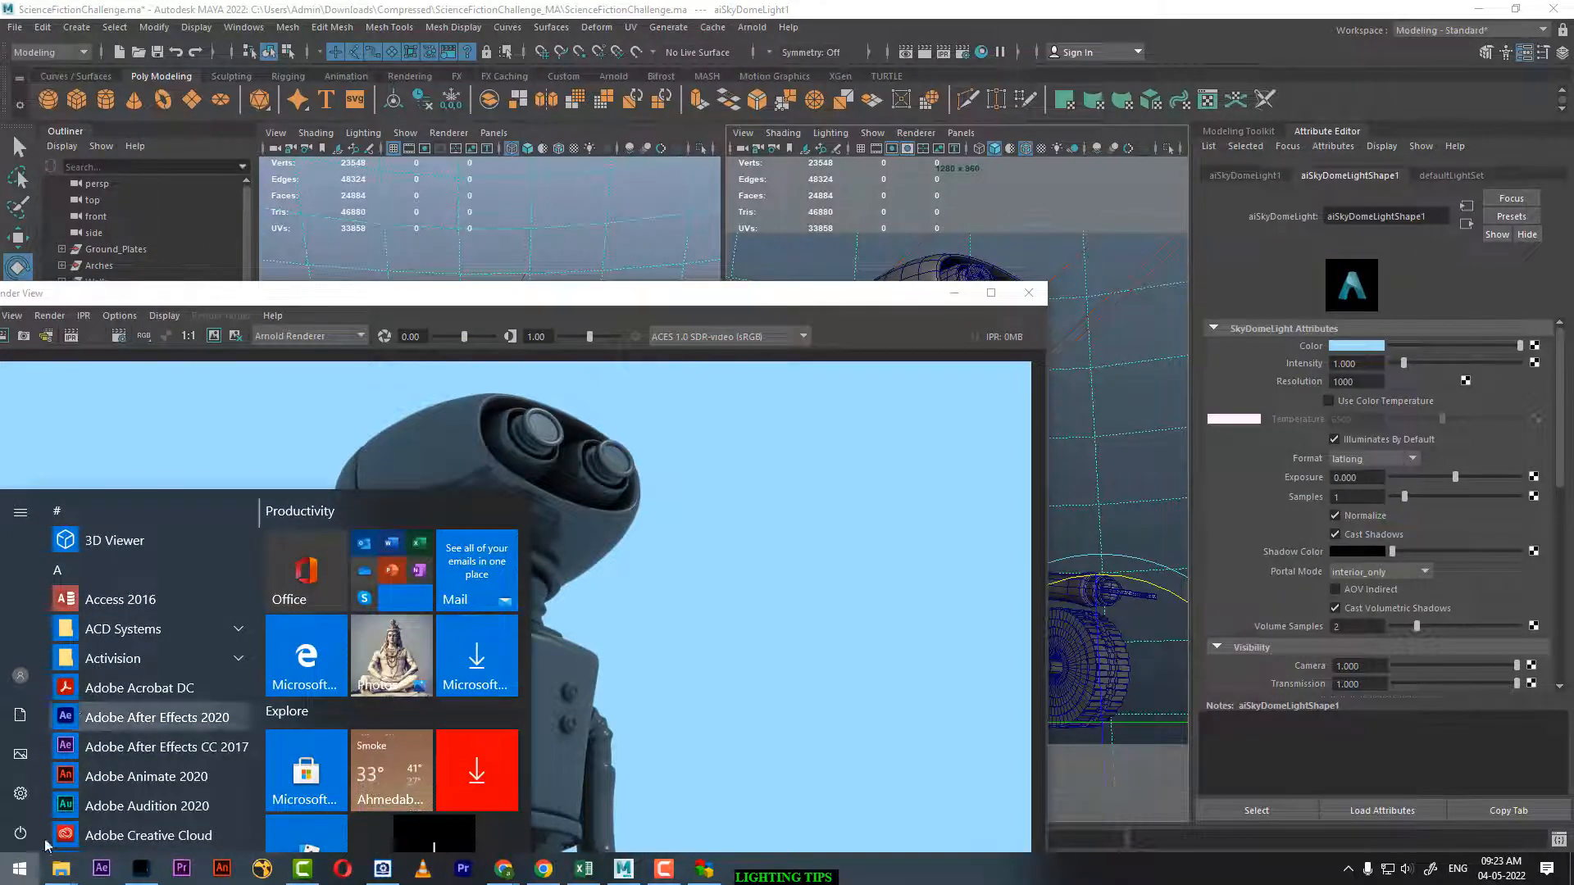
pyautogui.scroll(-3, 116, 706)
pyautogui.scroll(-5, 116, 706)
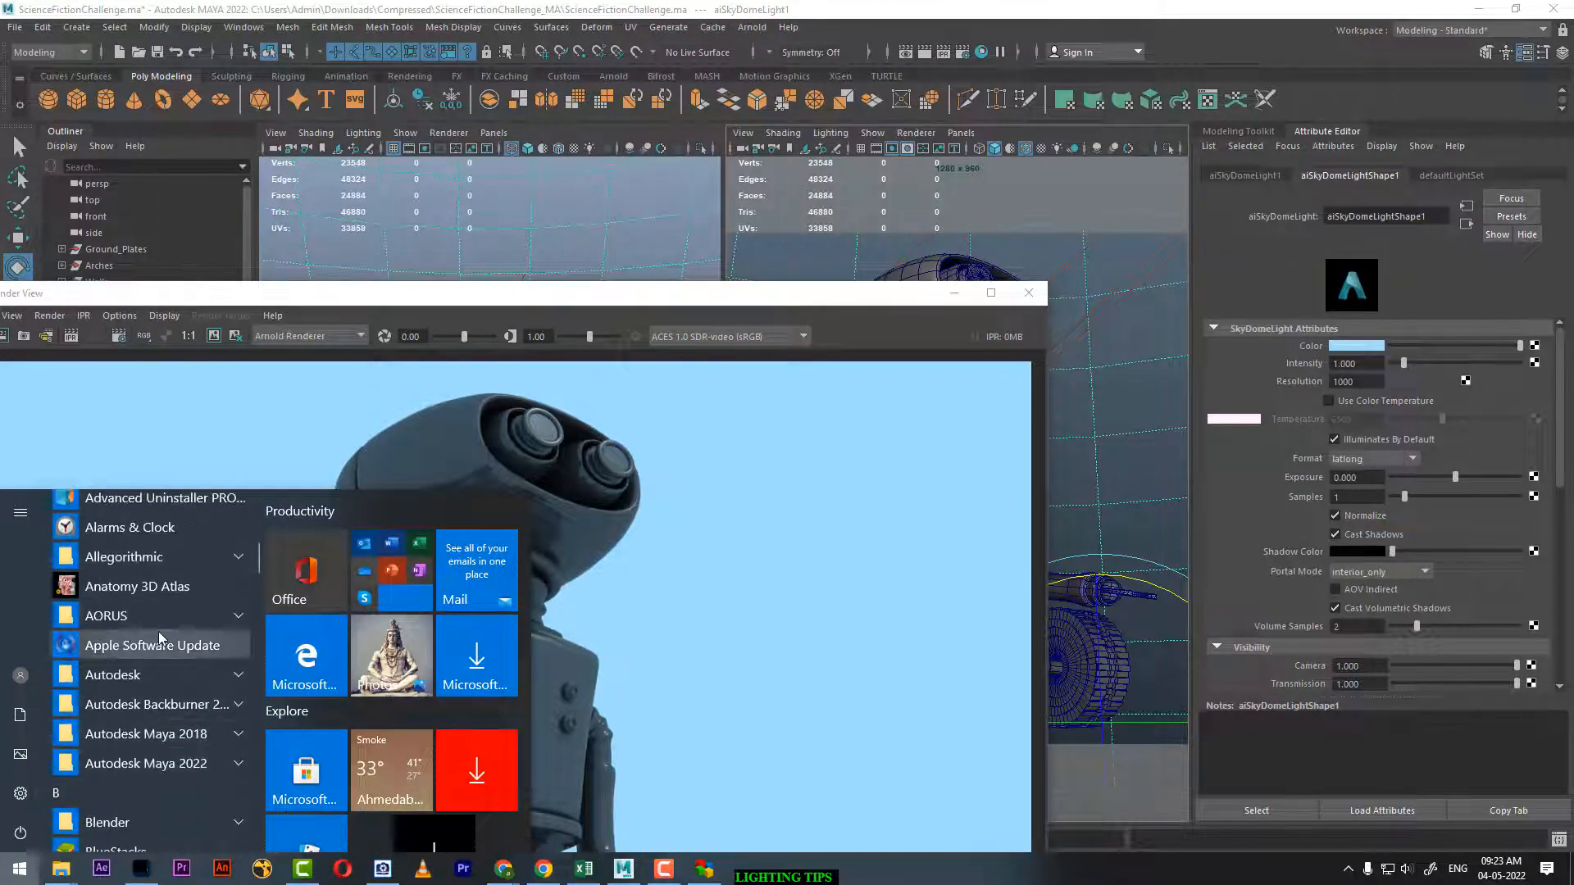
pyautogui.scroll(-8, 156, 706)
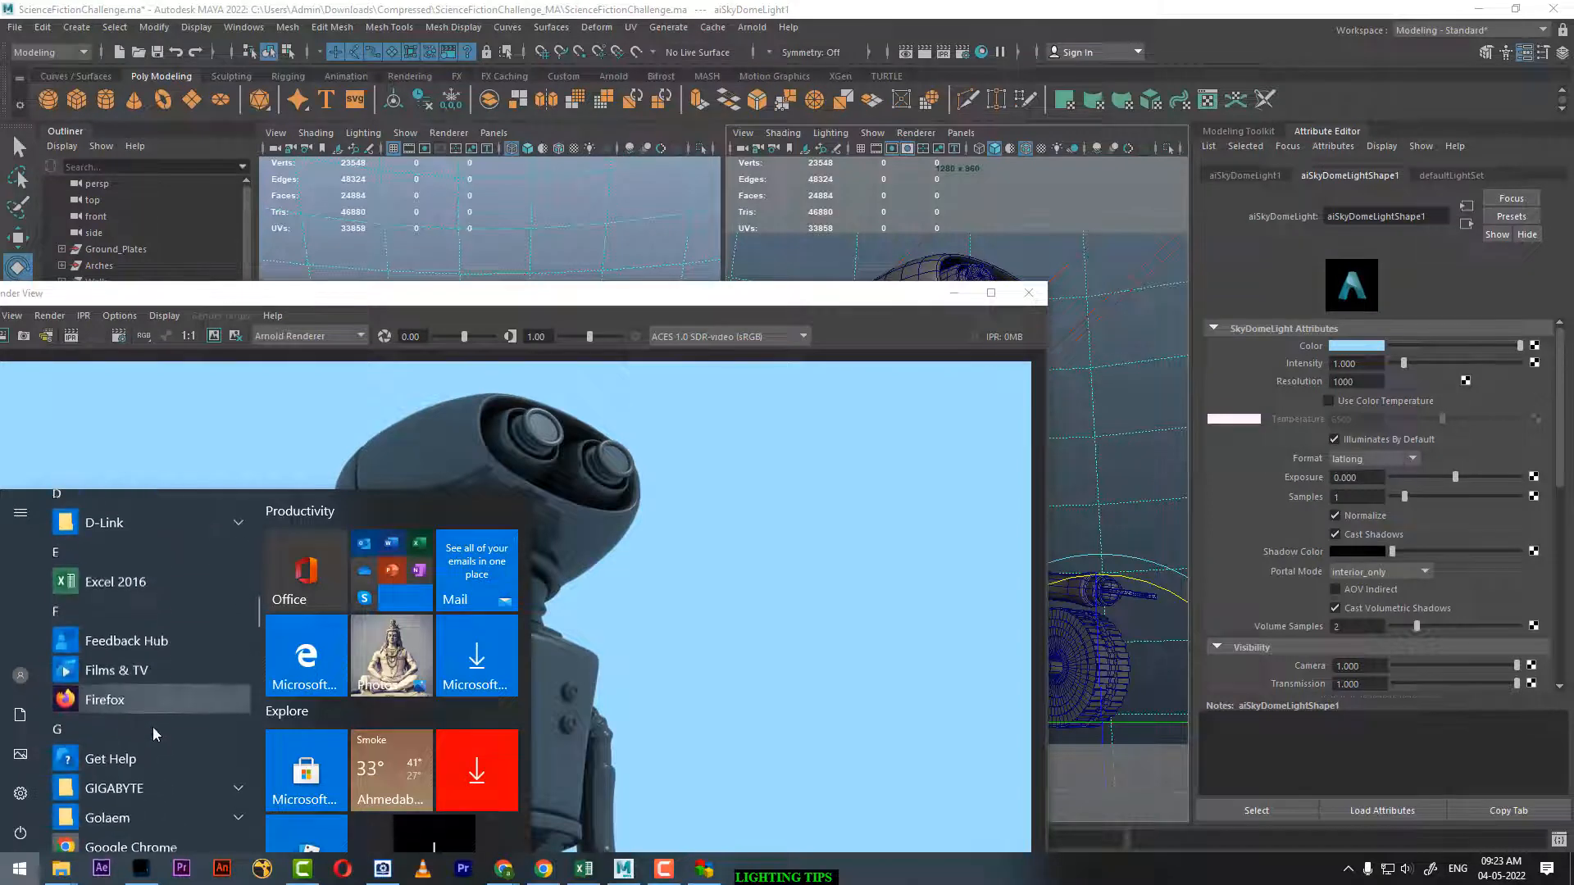
pyautogui.scroll(12, 152, 730)
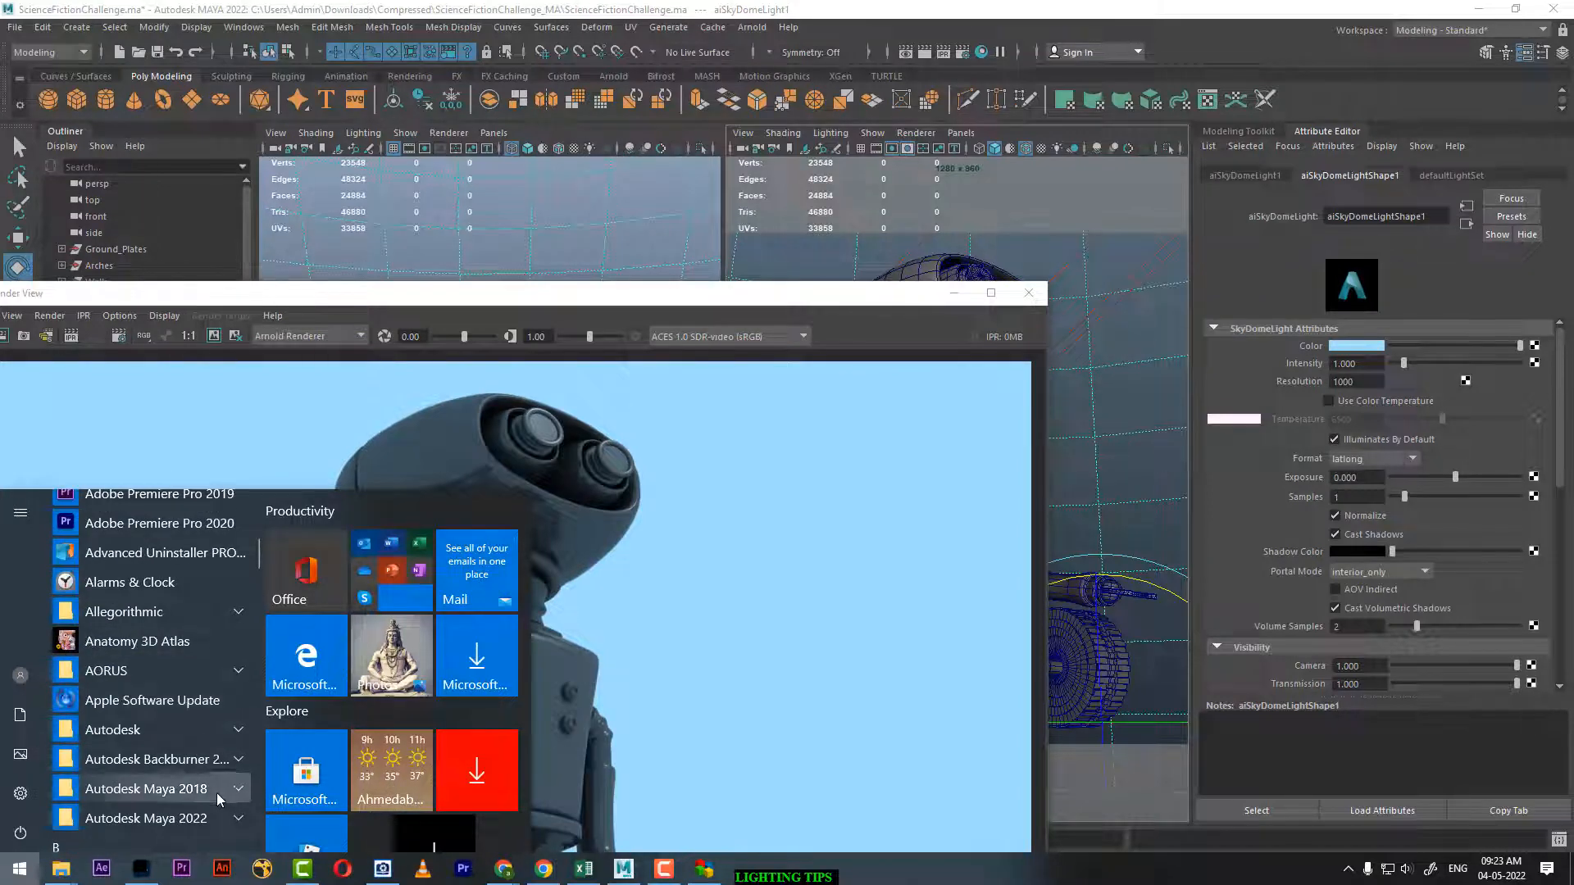
pyautogui.click(211, 818)
pyautogui.scroll(-3, 182, 787)
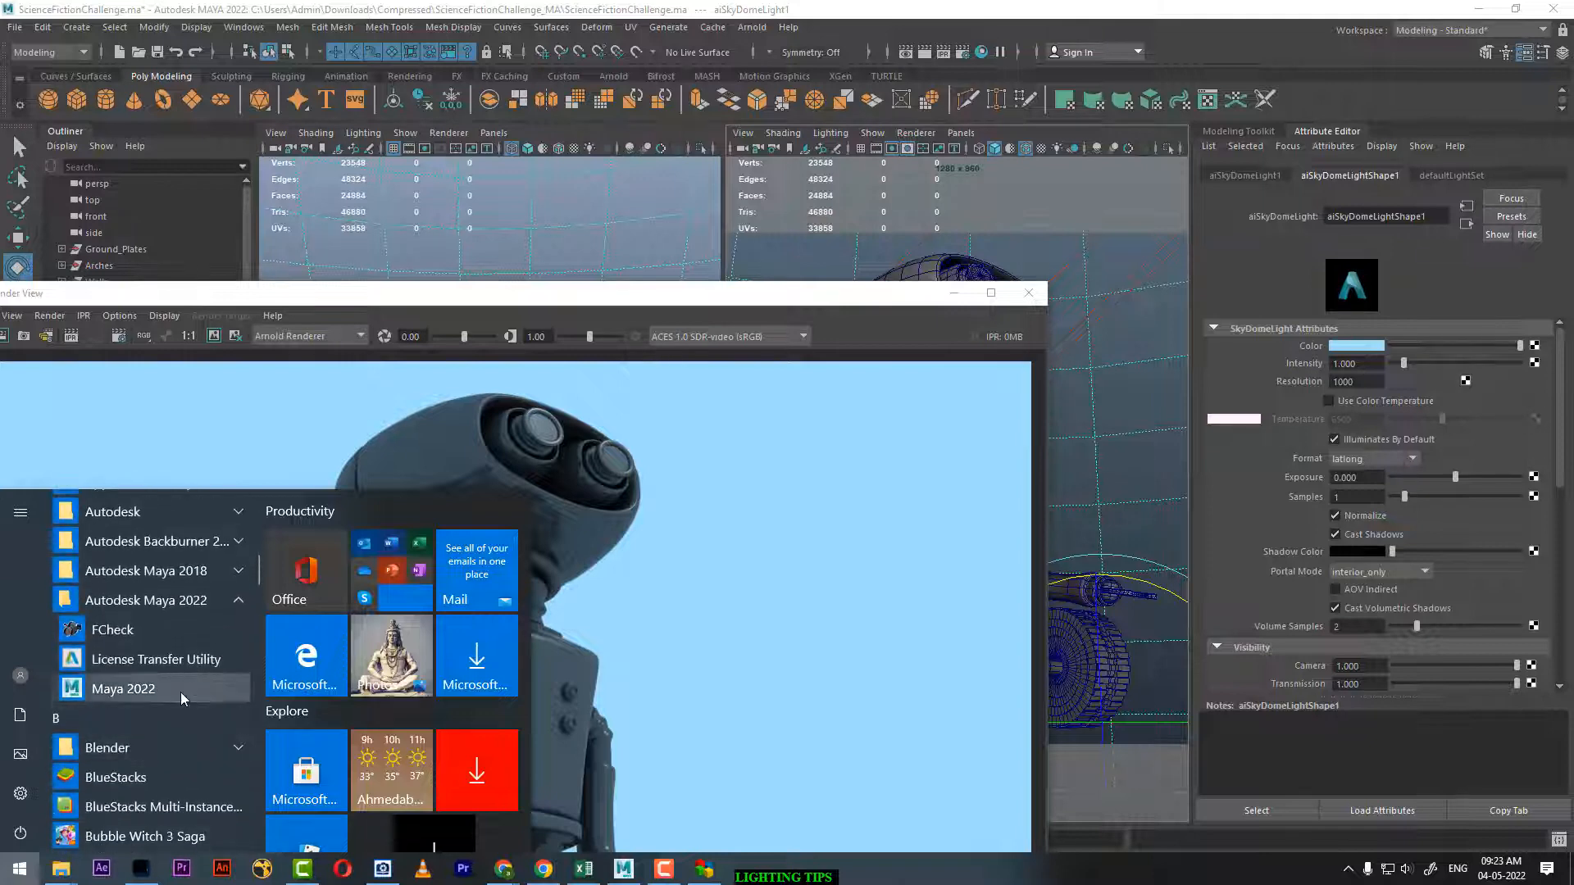
pyautogui.click(179, 691)
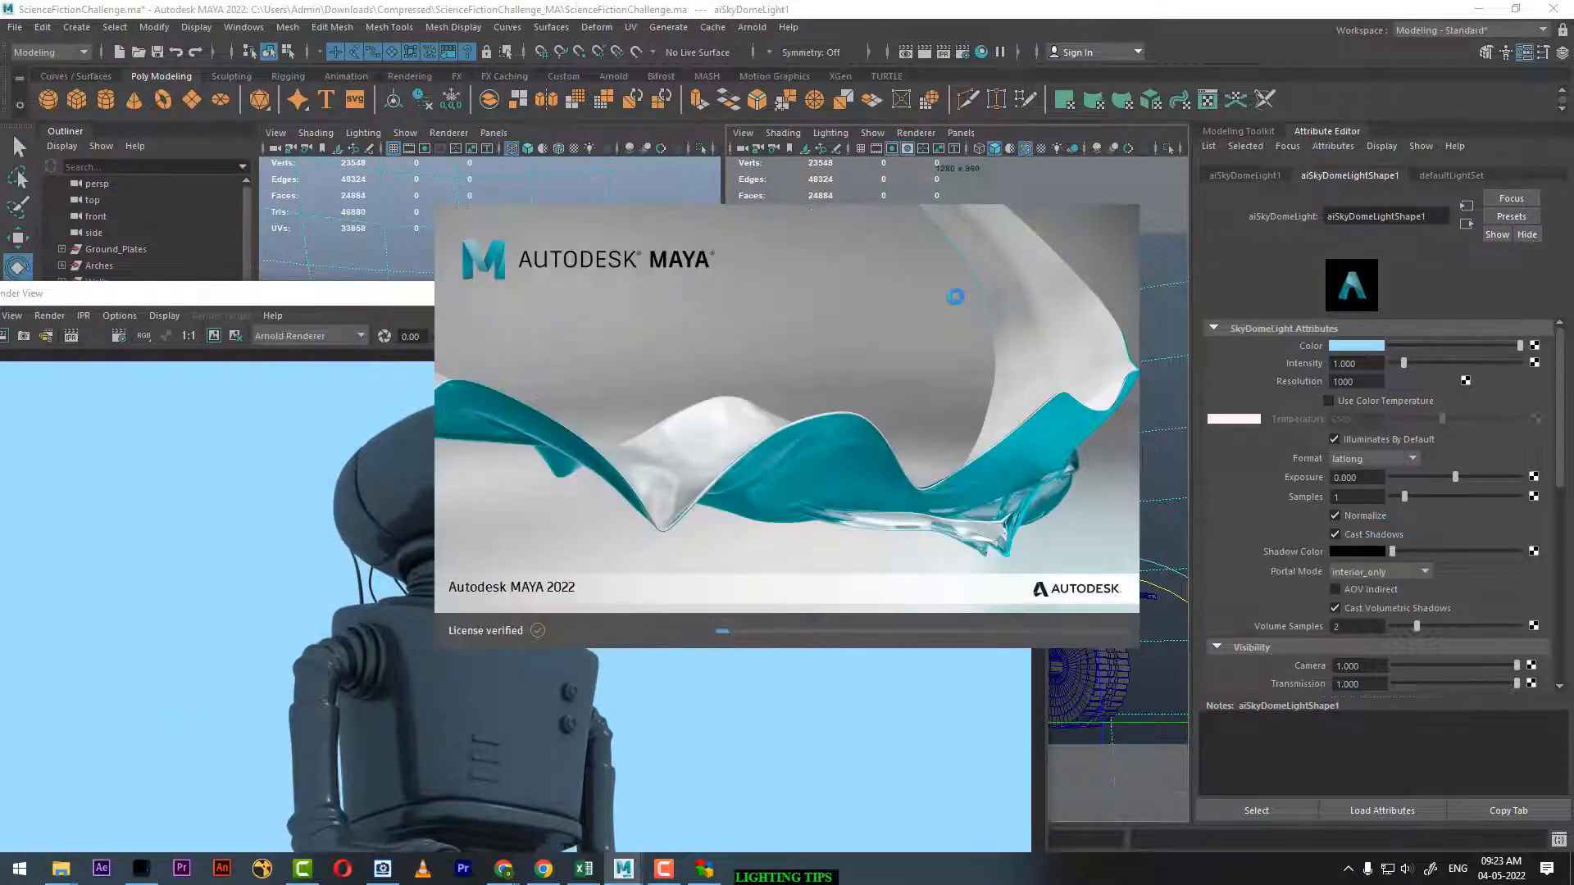
pyautogui.click(752, 27)
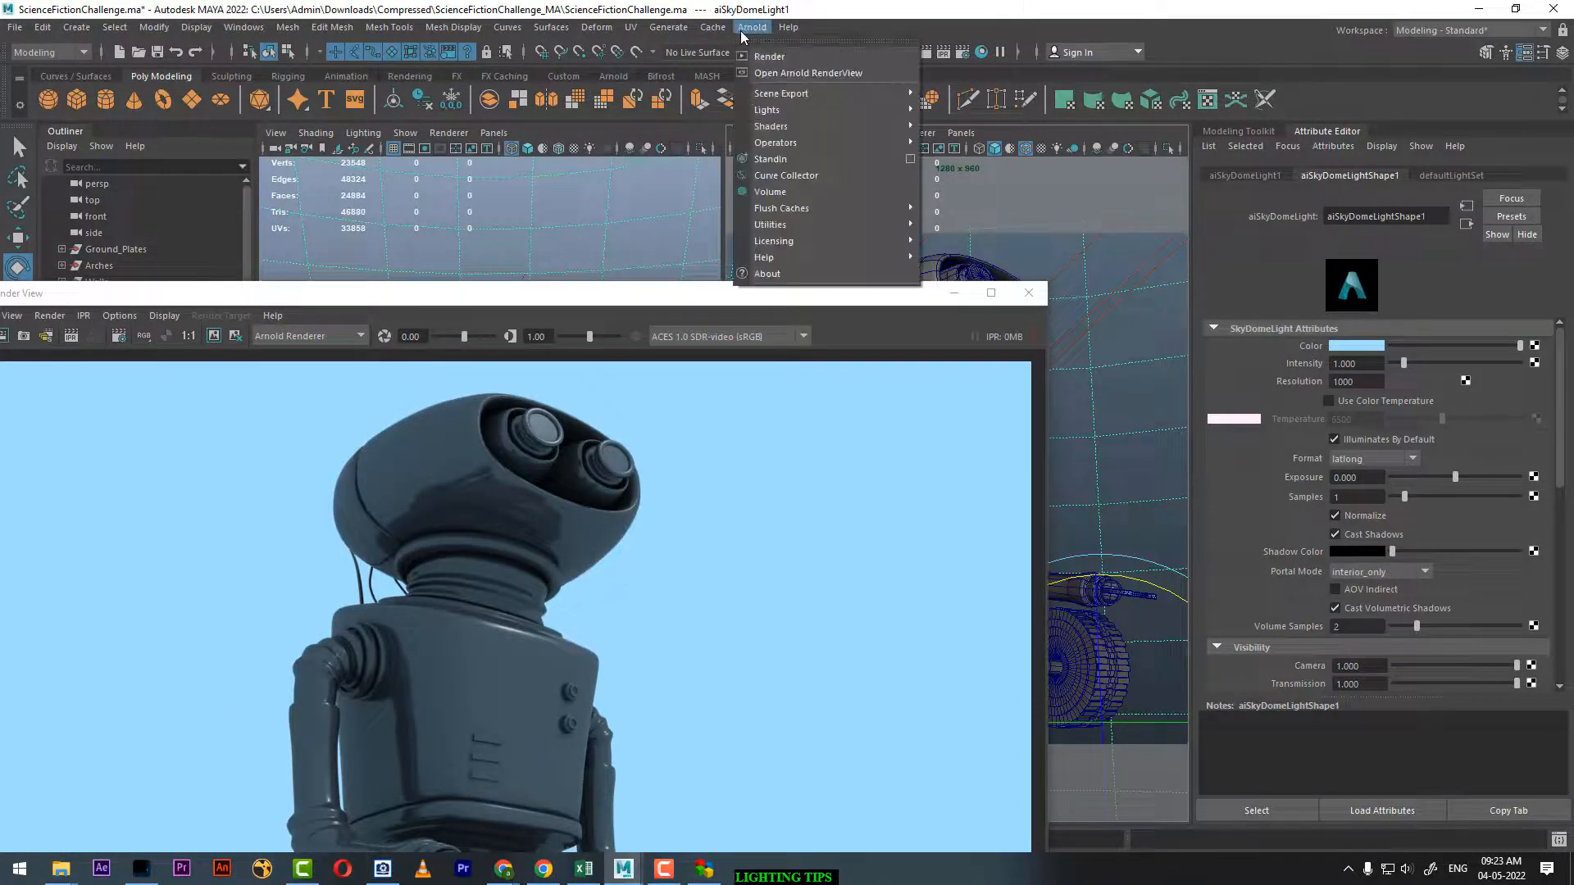
pyautogui.moveTo(795, 112)
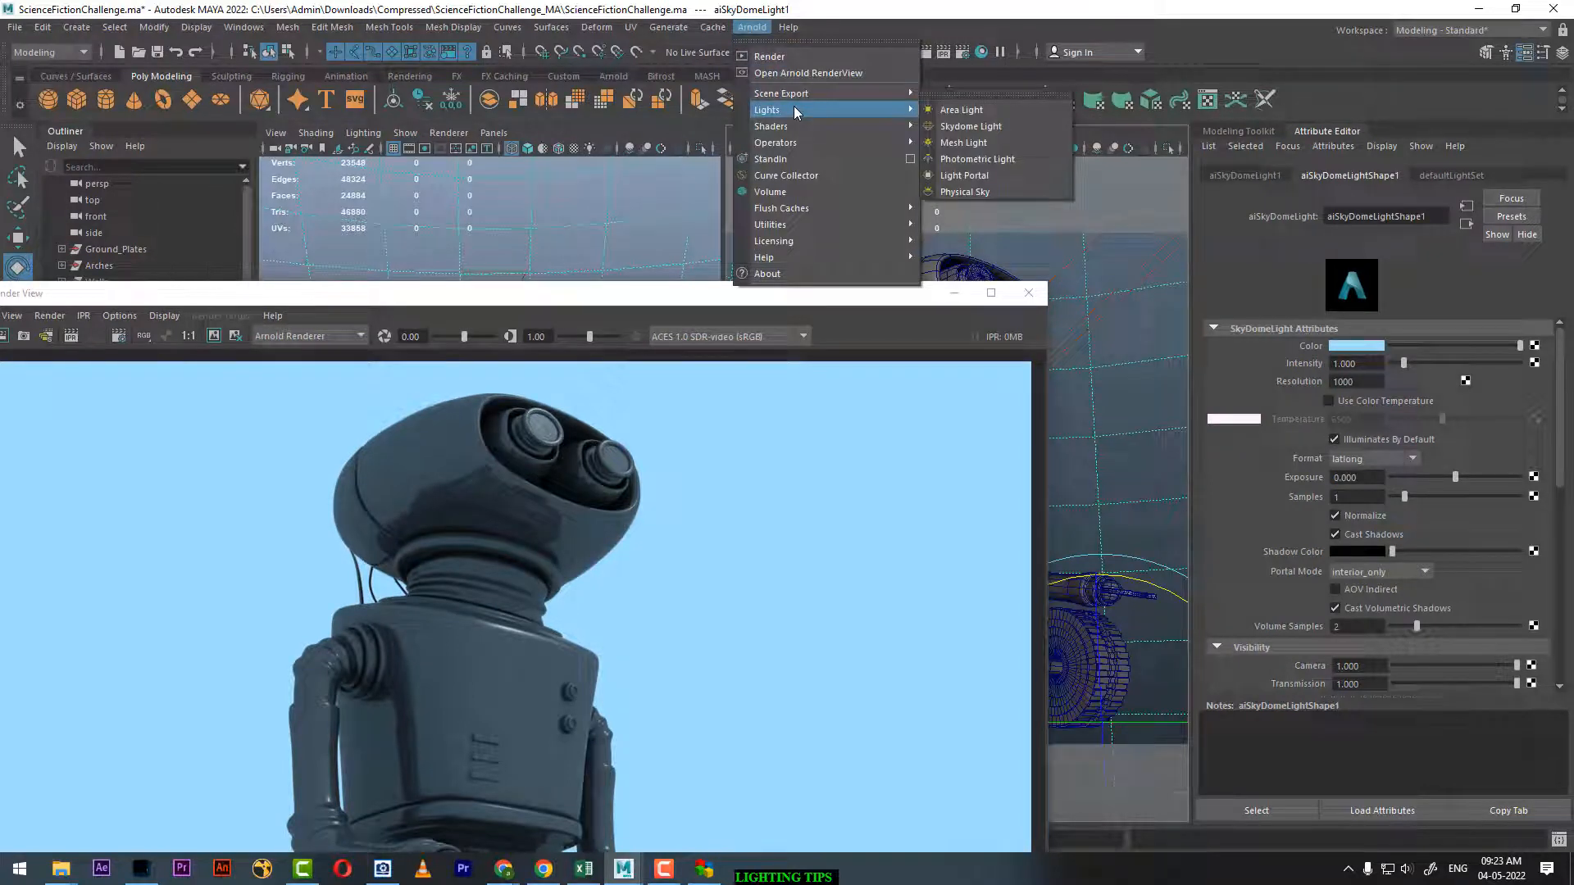
pyautogui.moveTo(192, 31)
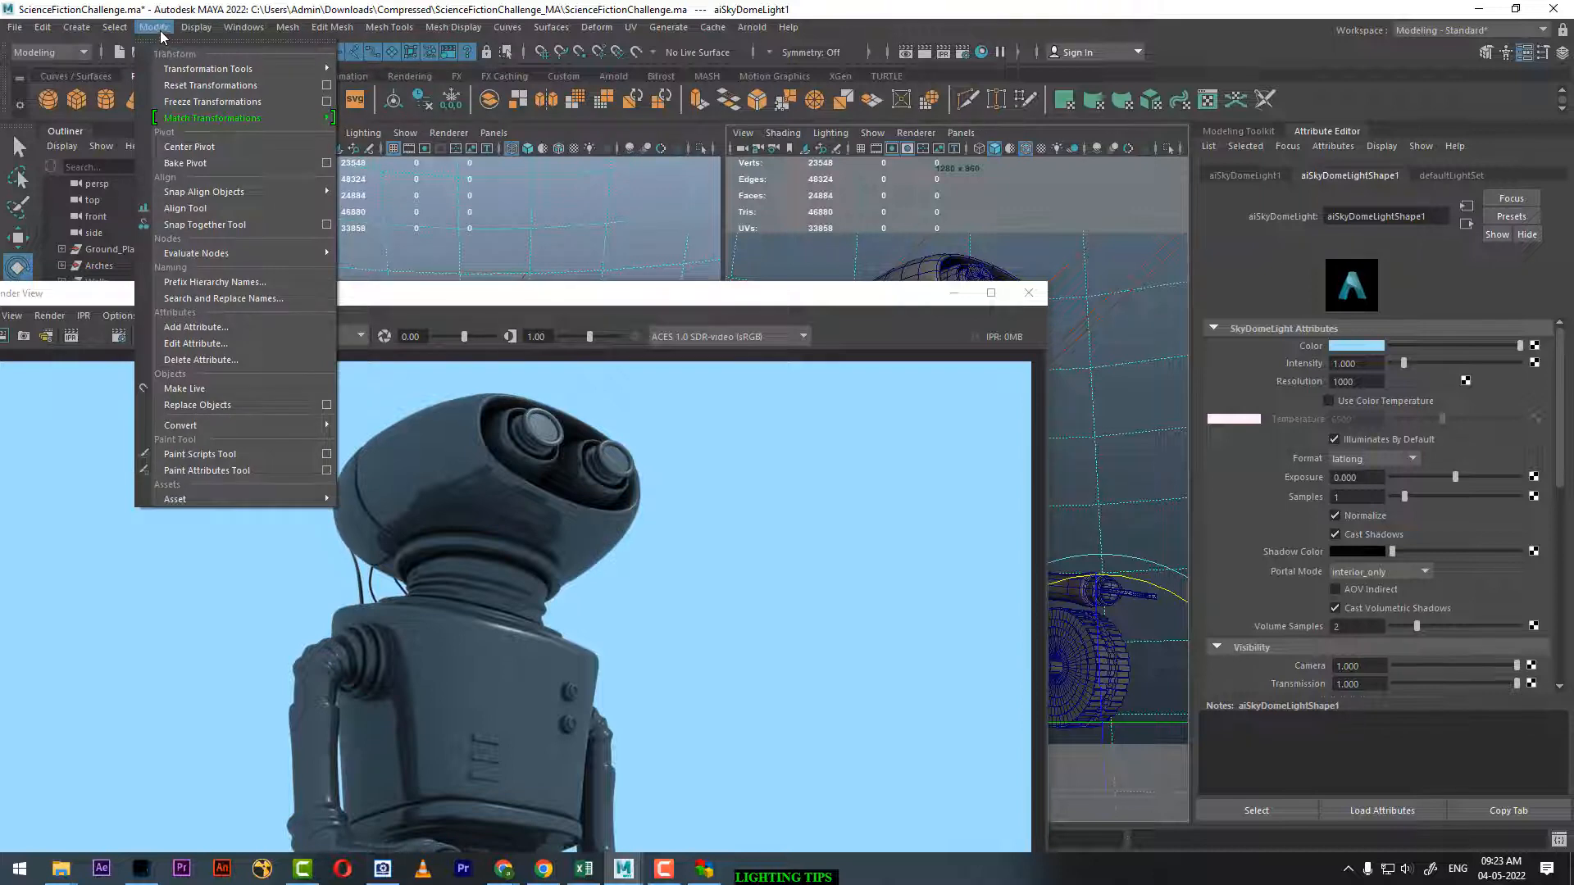
# Turn off Emit Diffuse on the directional light again and render the robot
pyautogui.moveTo(126, 30)
pyautogui.click(961, 304)
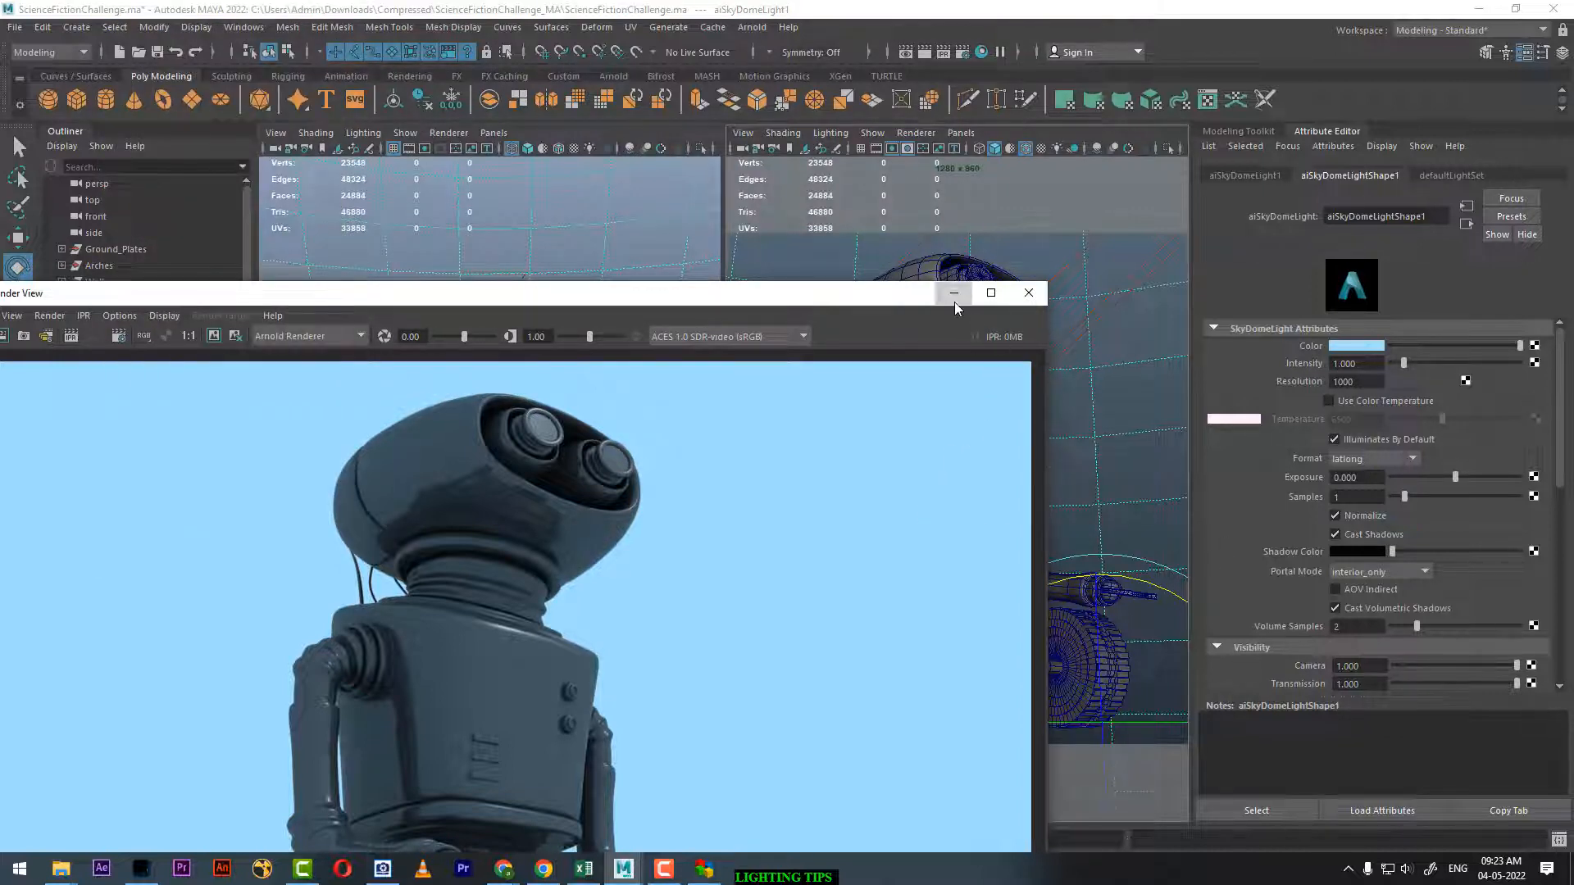
pyautogui.click(954, 302)
pyautogui.click(1101, 297)
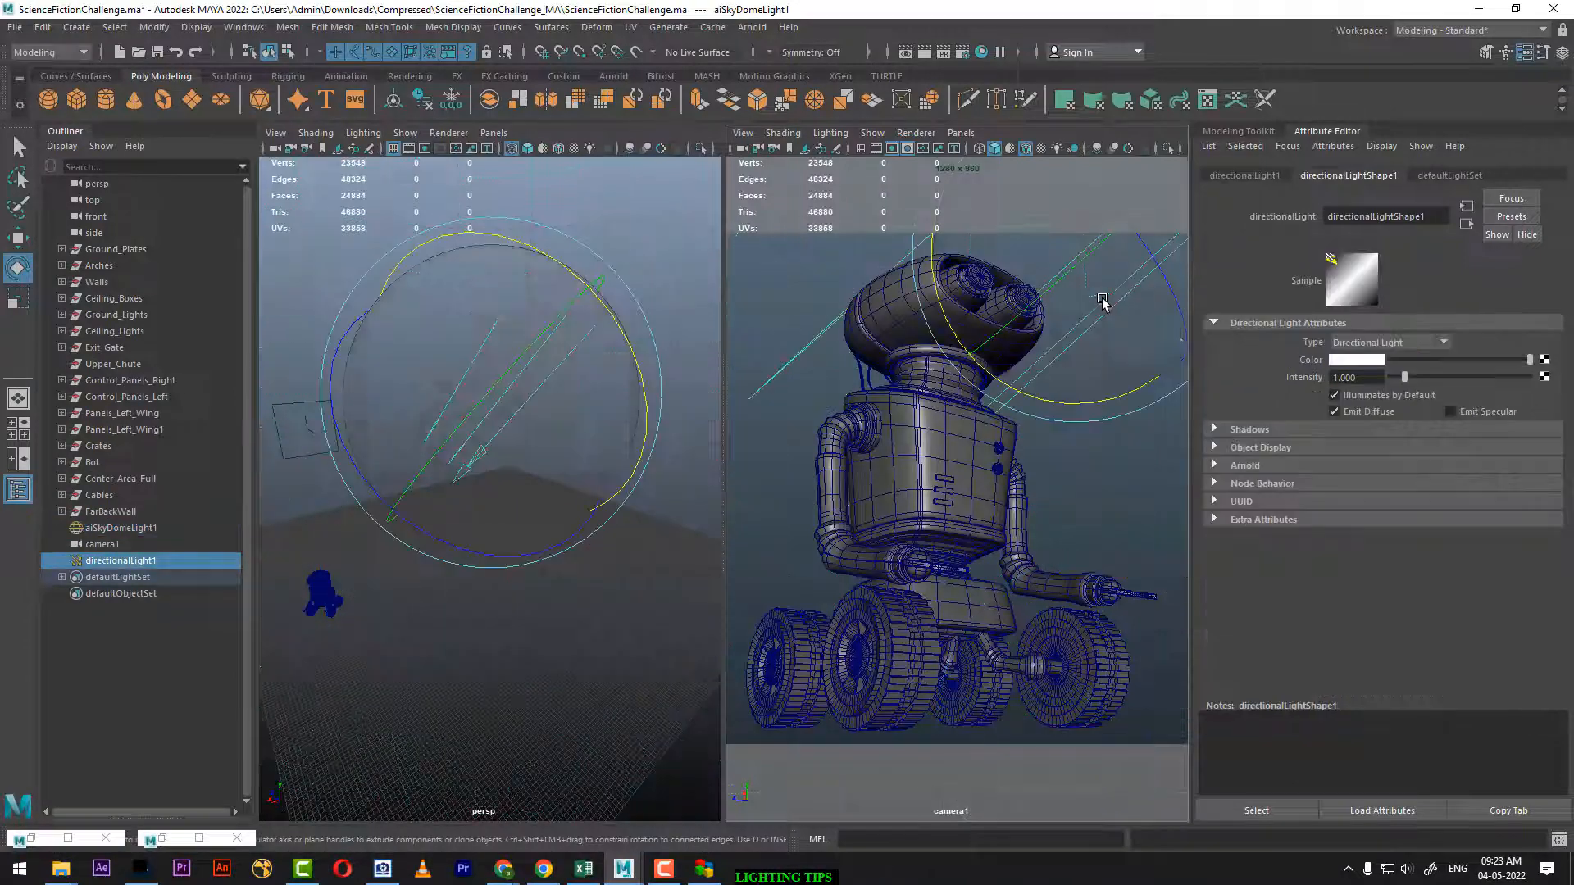
pyautogui.click(1373, 412)
pyautogui.click(1131, 491)
pyautogui.click(927, 51)
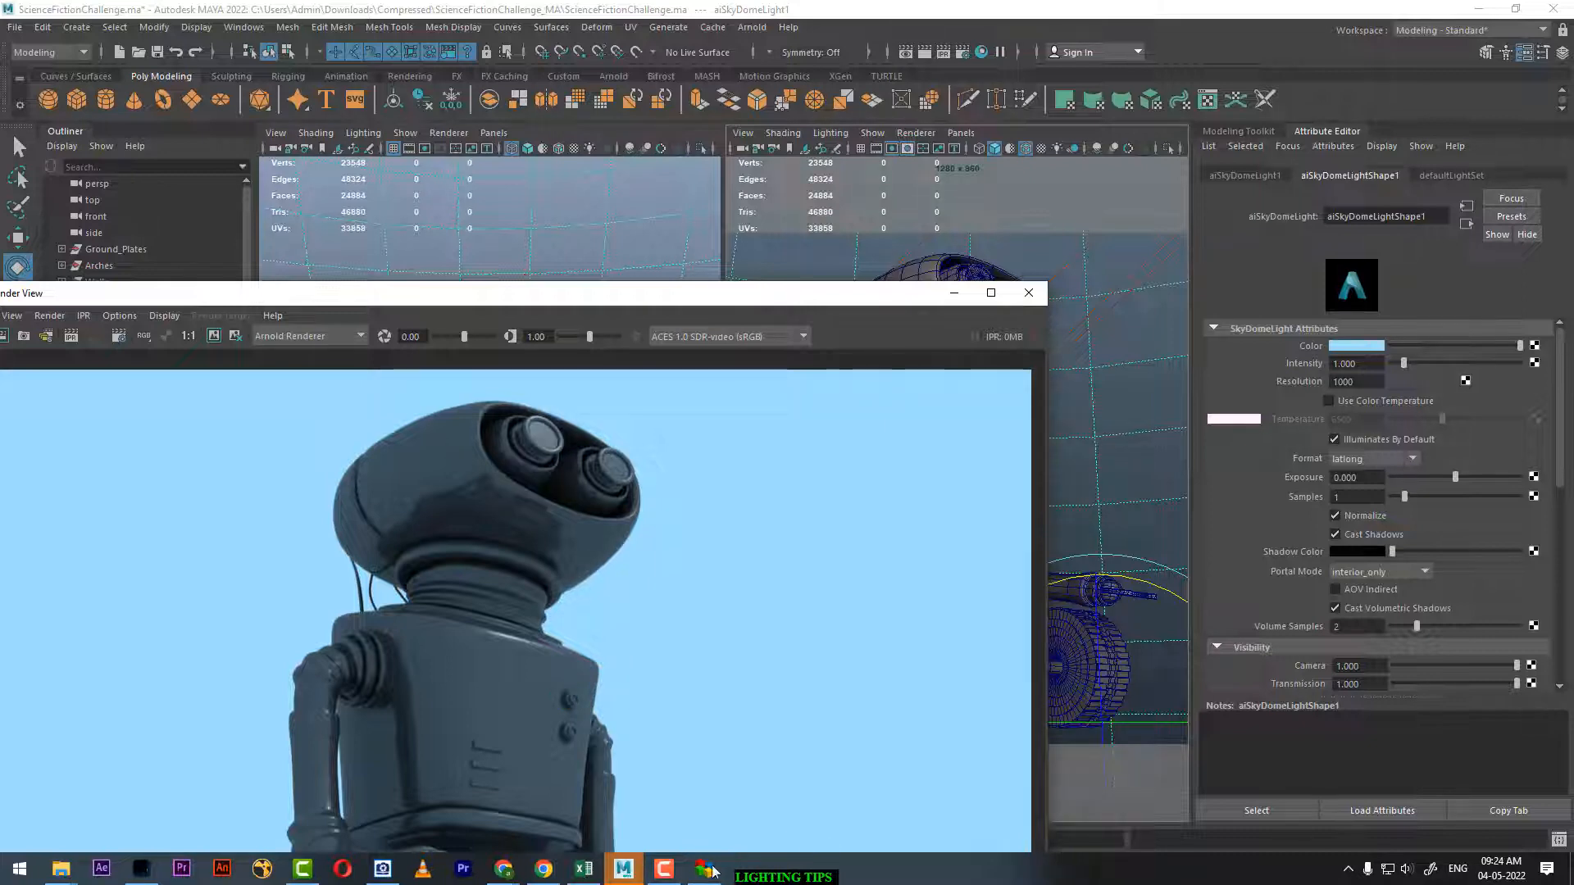
# Switch to the new untitled Maya window and dismiss the What's New Highlight Settings dialog
pyautogui.click(633, 880)
pyautogui.click(722, 824)
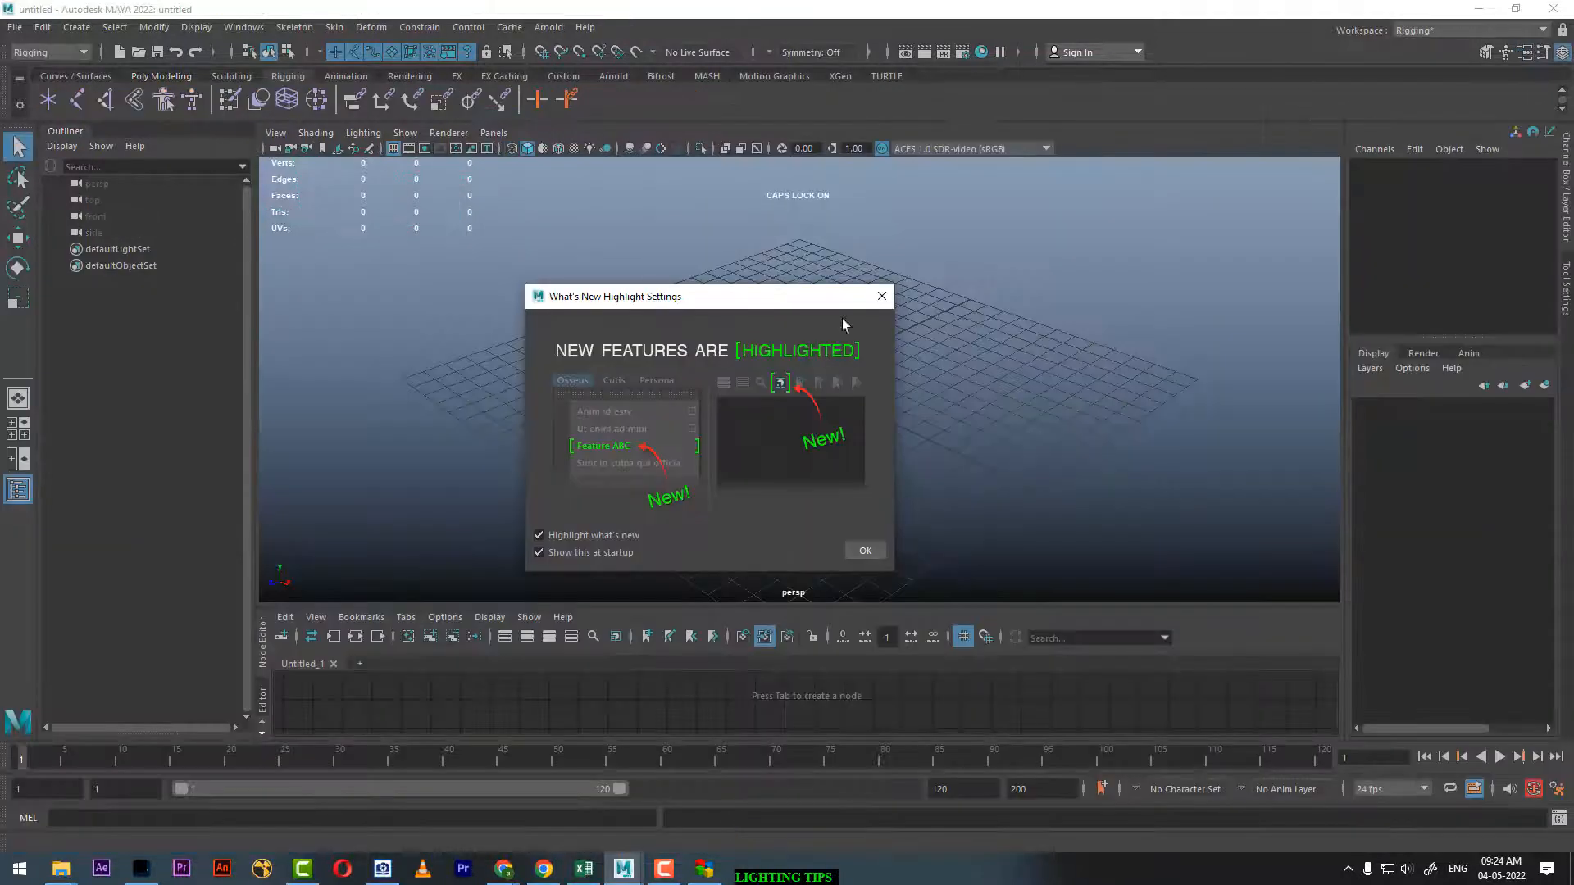
pyautogui.click(881, 296)
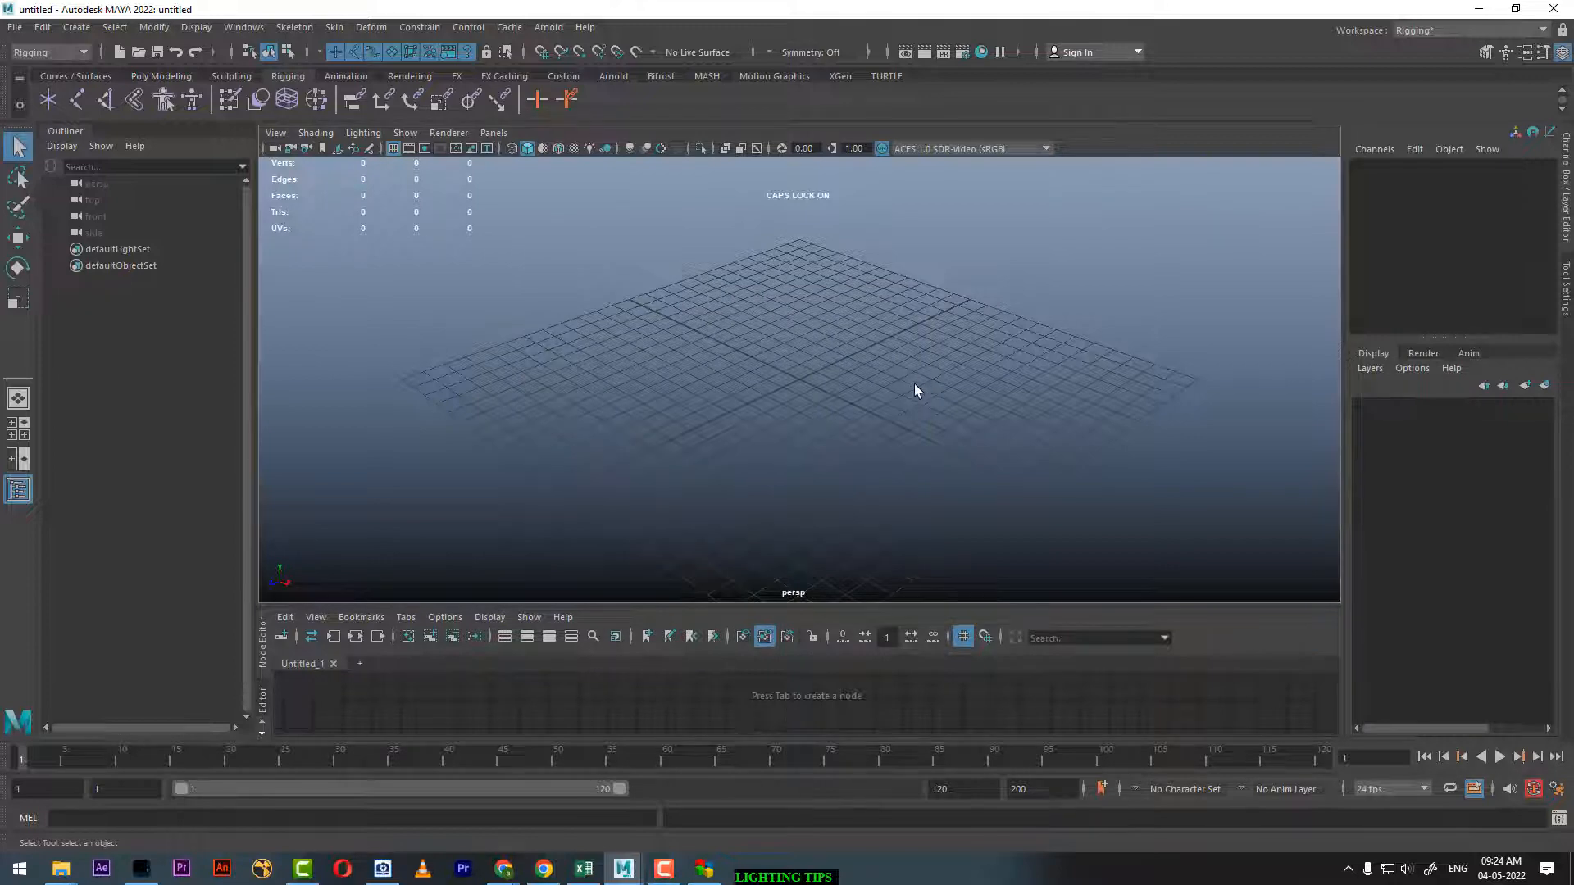
# Create a polygon sphere at the grid in the maximized perspective view and assign a new Blinn material to it
pyautogui.hotkey('ctrl', 'space')
pyautogui.keyDown('alt'); pyautogui.moveTo(907, 529); pyautogui.dragTo(845, 463); pyautogui.keyUp('alt')
pyautogui.keyDown('shift'); pyautogui.moveTo(877, 330); pyautogui.dragTo(951, 331, button='right'); pyautogui.keyUp('shift')
pyautogui.press('w')
pyautogui.keyDown('alt'); pyautogui.moveTo(862, 489); pyautogui.dragTo(729, 333); pyautogui.keyUp('alt')
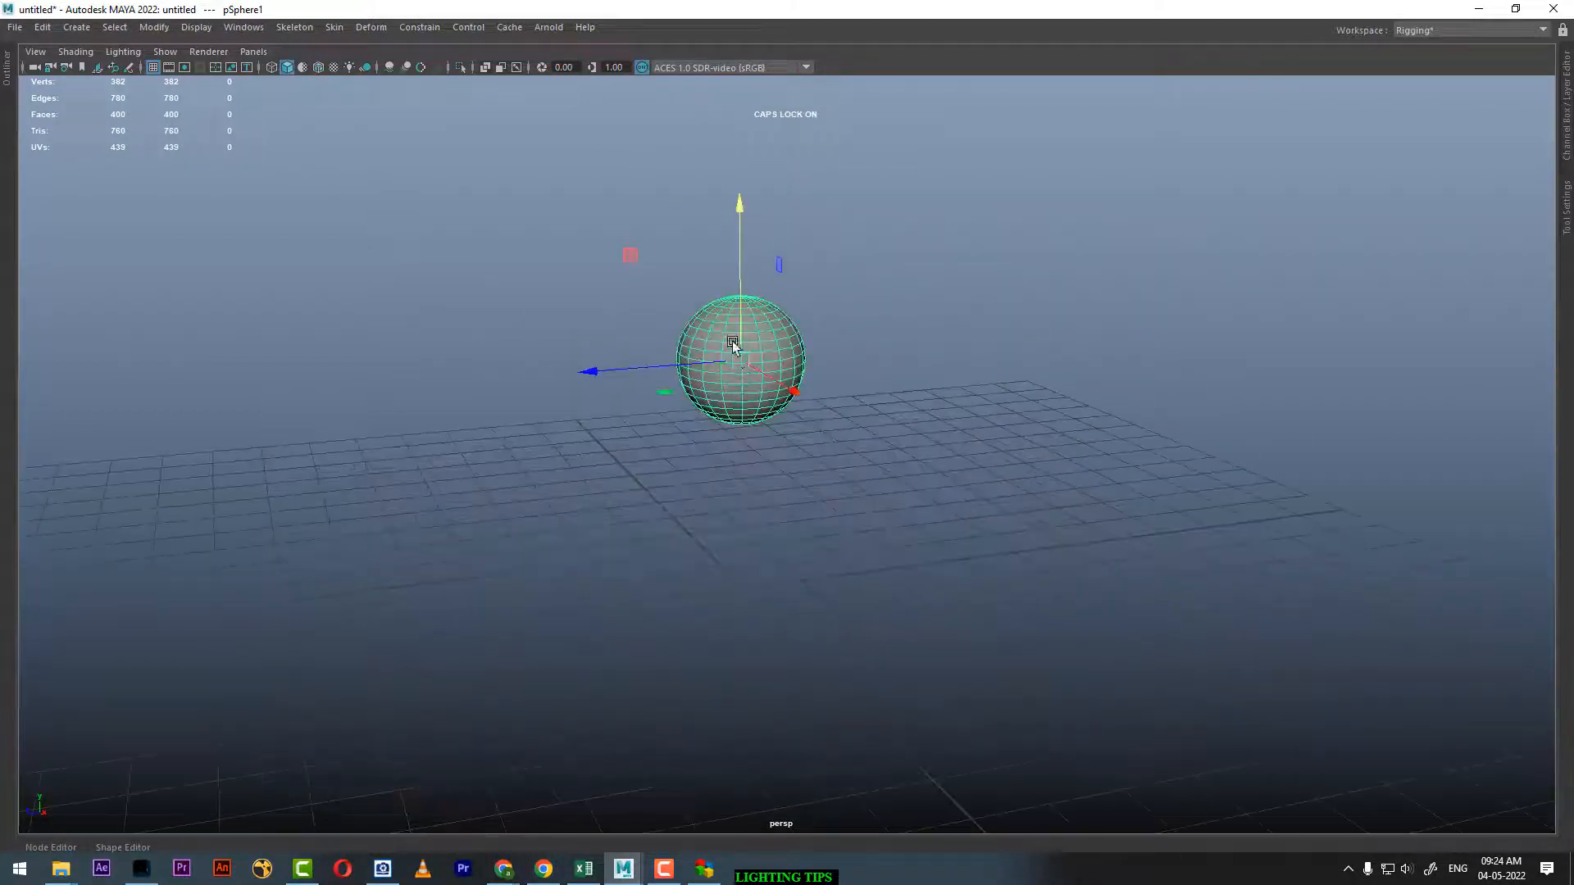
pyautogui.moveTo(729, 333); pyautogui.dragTo(898, 730, button='right')
pyautogui.keyDown('alt'); pyautogui.moveTo(818, 484); pyautogui.dragTo(684, 430); pyautogui.keyUp('alt')
# Create a directional light, move it up beside the sphere, and rotate it to aim diagonally down towards the sphere
pyautogui.click(76, 27)
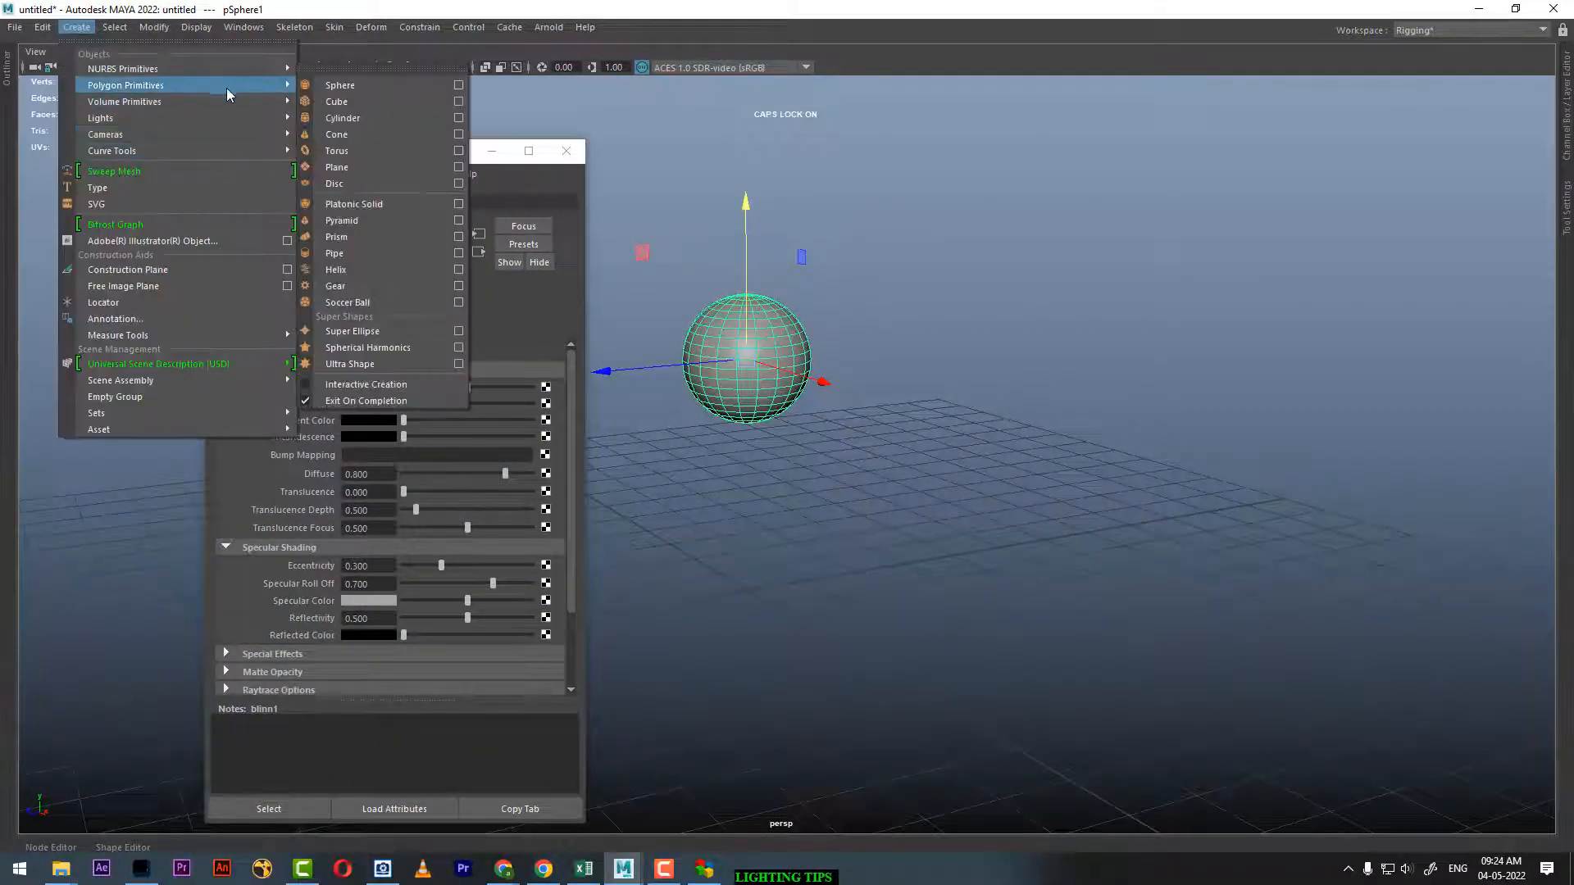
pyautogui.moveTo(229, 122)
pyautogui.click(382, 135)
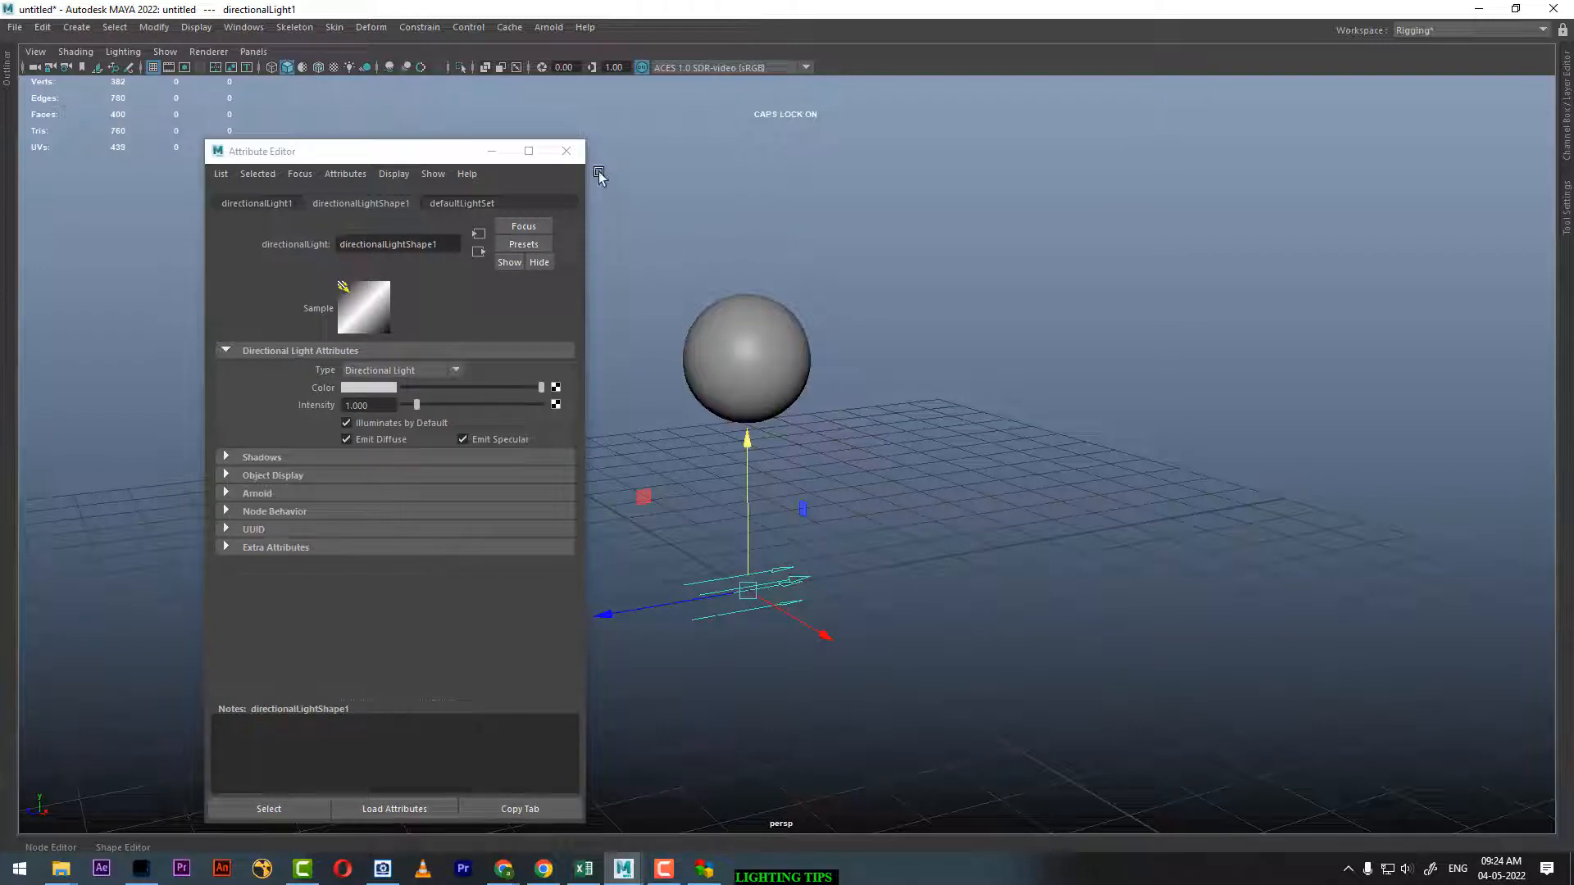
pyautogui.click(565, 156)
pyautogui.moveTo(748, 590); pyautogui.dragTo(643, 352)
pyautogui.press('e')
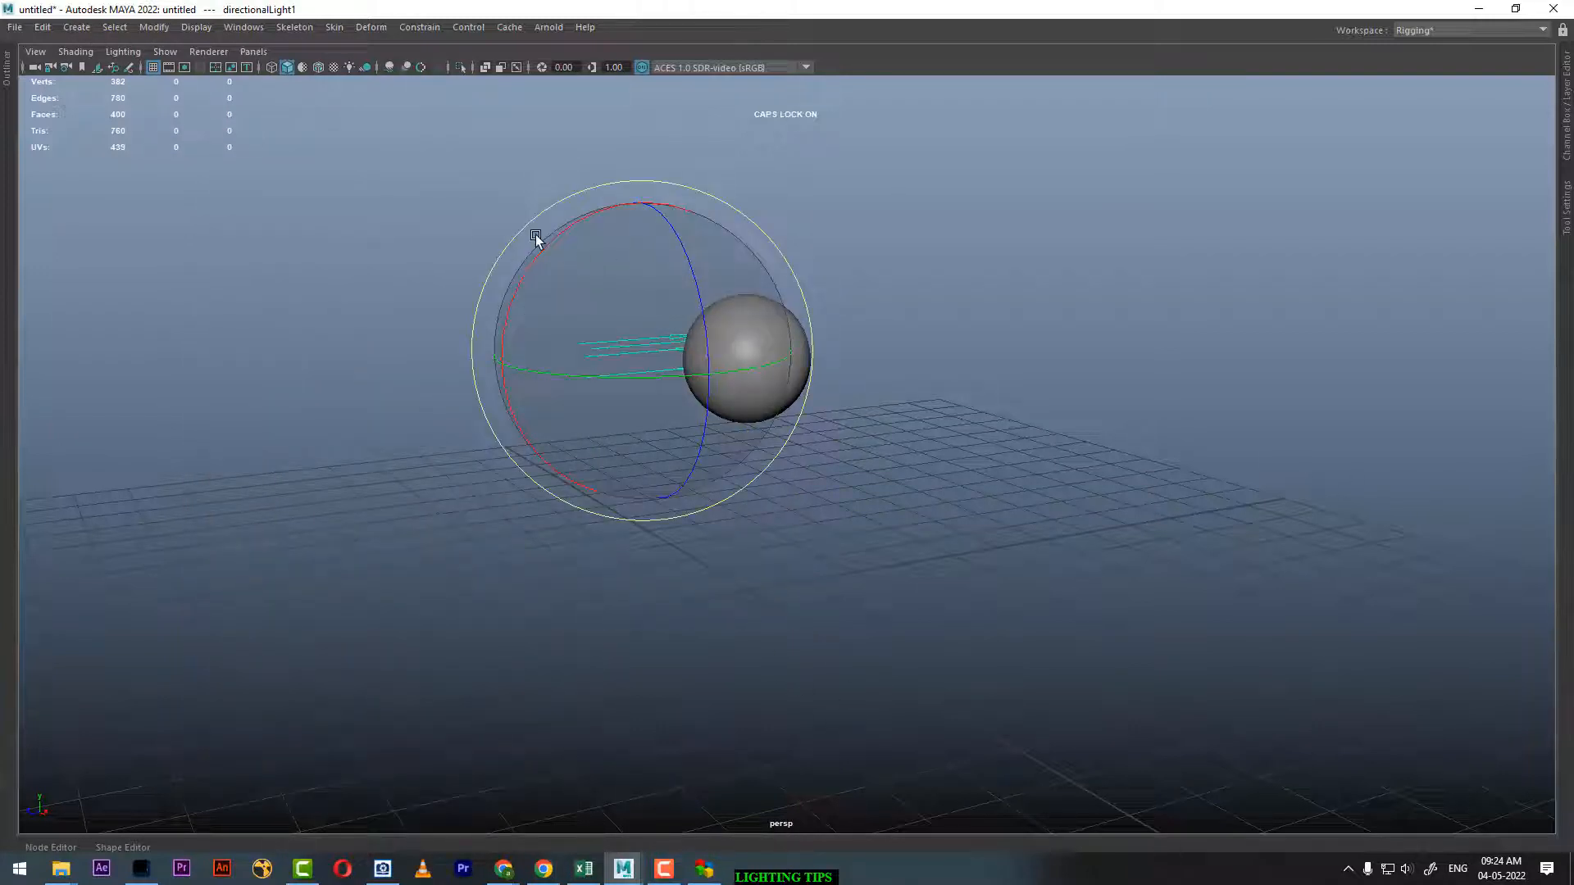
pyautogui.moveTo(536, 236); pyautogui.dragTo(672, 361)
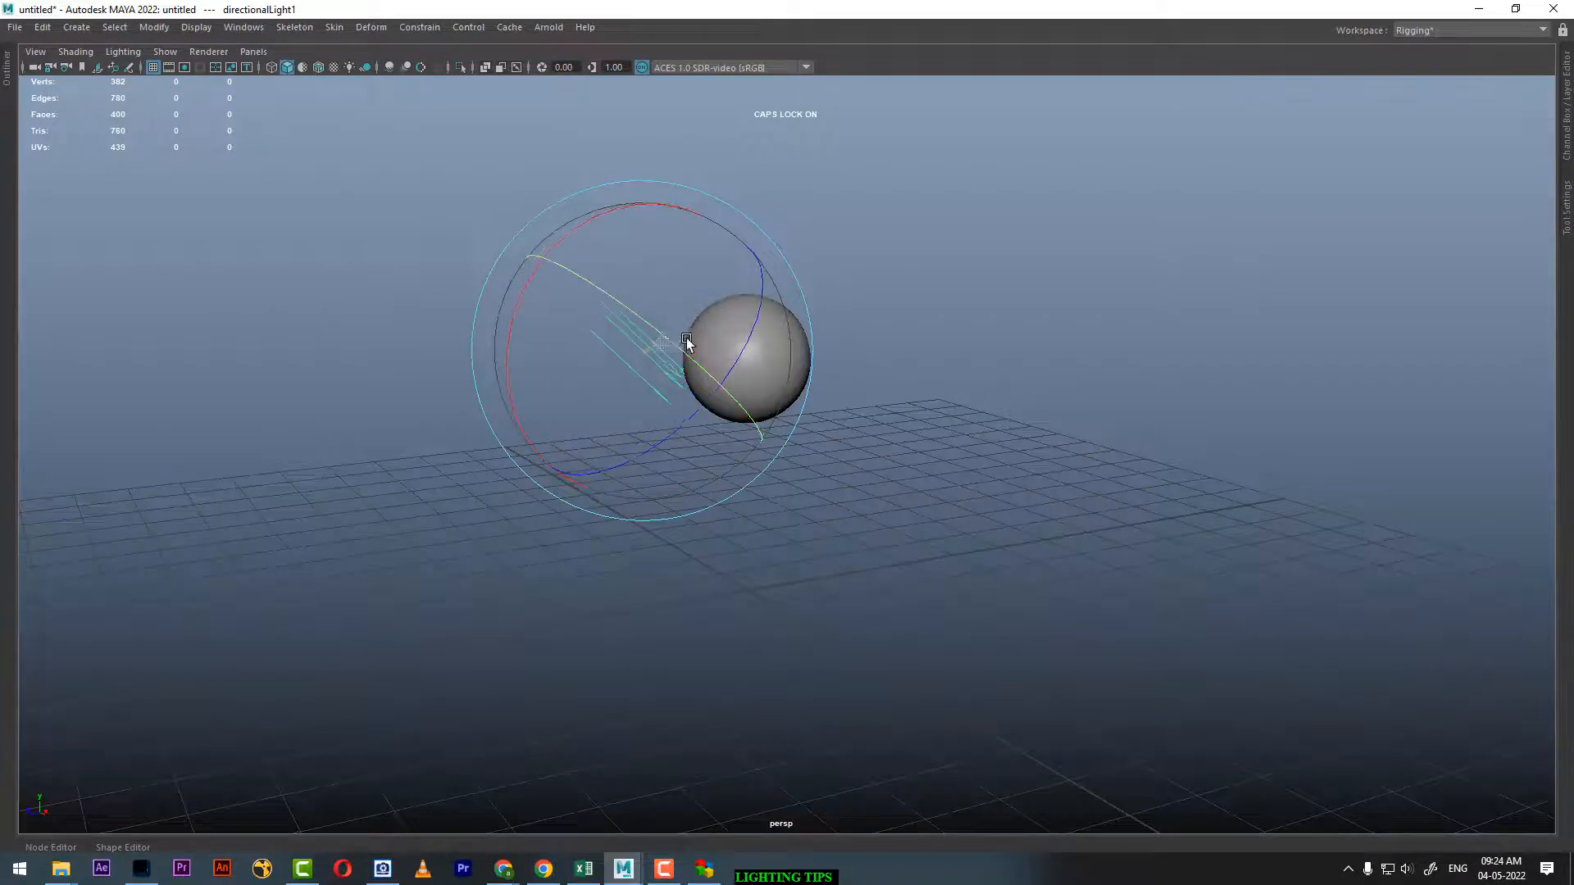
# Show the status line and render the lit sphere from the perspective camera with the Arnold Renderer
pyautogui.keyDown('alt'); pyautogui.moveTo(861, 310); pyautogui.dragTo(812, 443); pyautogui.keyUp('alt')
pyautogui.press('space')
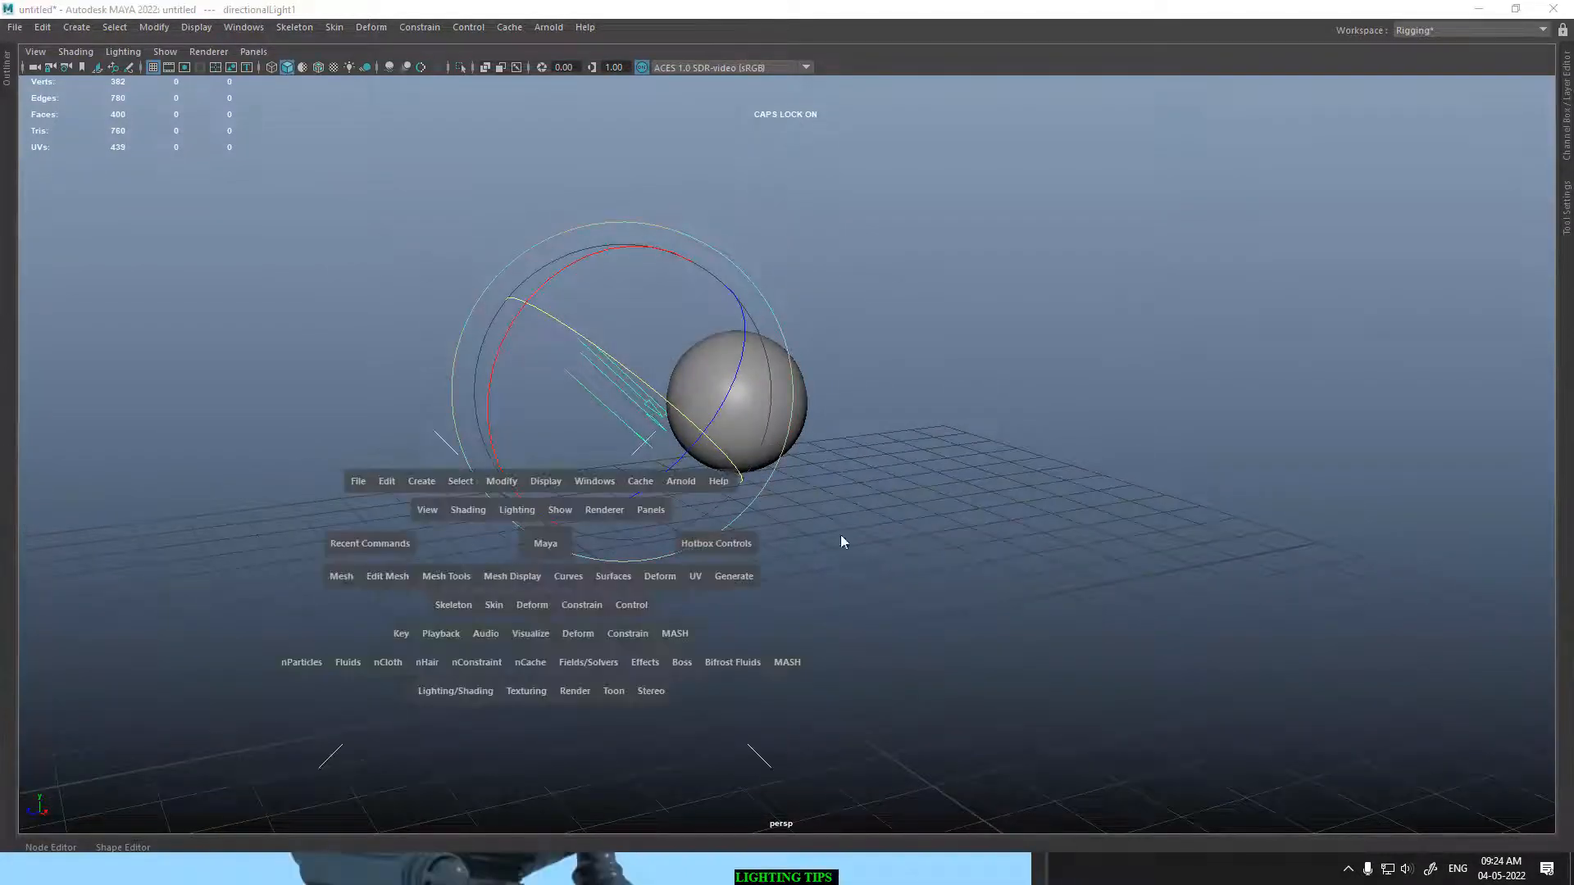
pyautogui.click(1007, 509)
pyautogui.moveTo(1006, 509); pyautogui.dragTo(1081, 489)
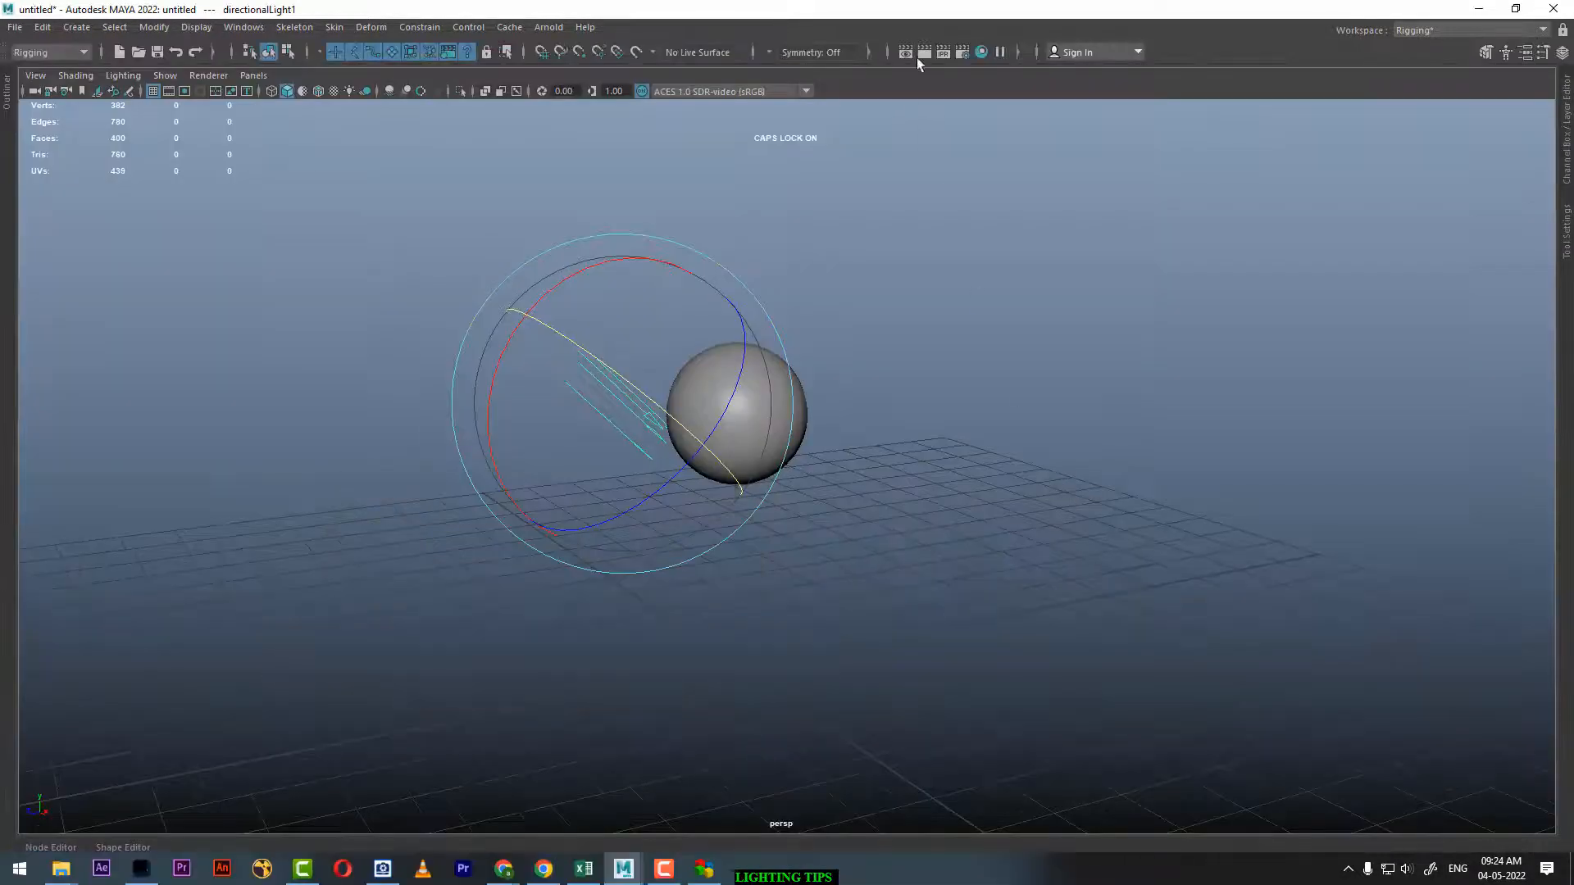
pyautogui.click(924, 53)
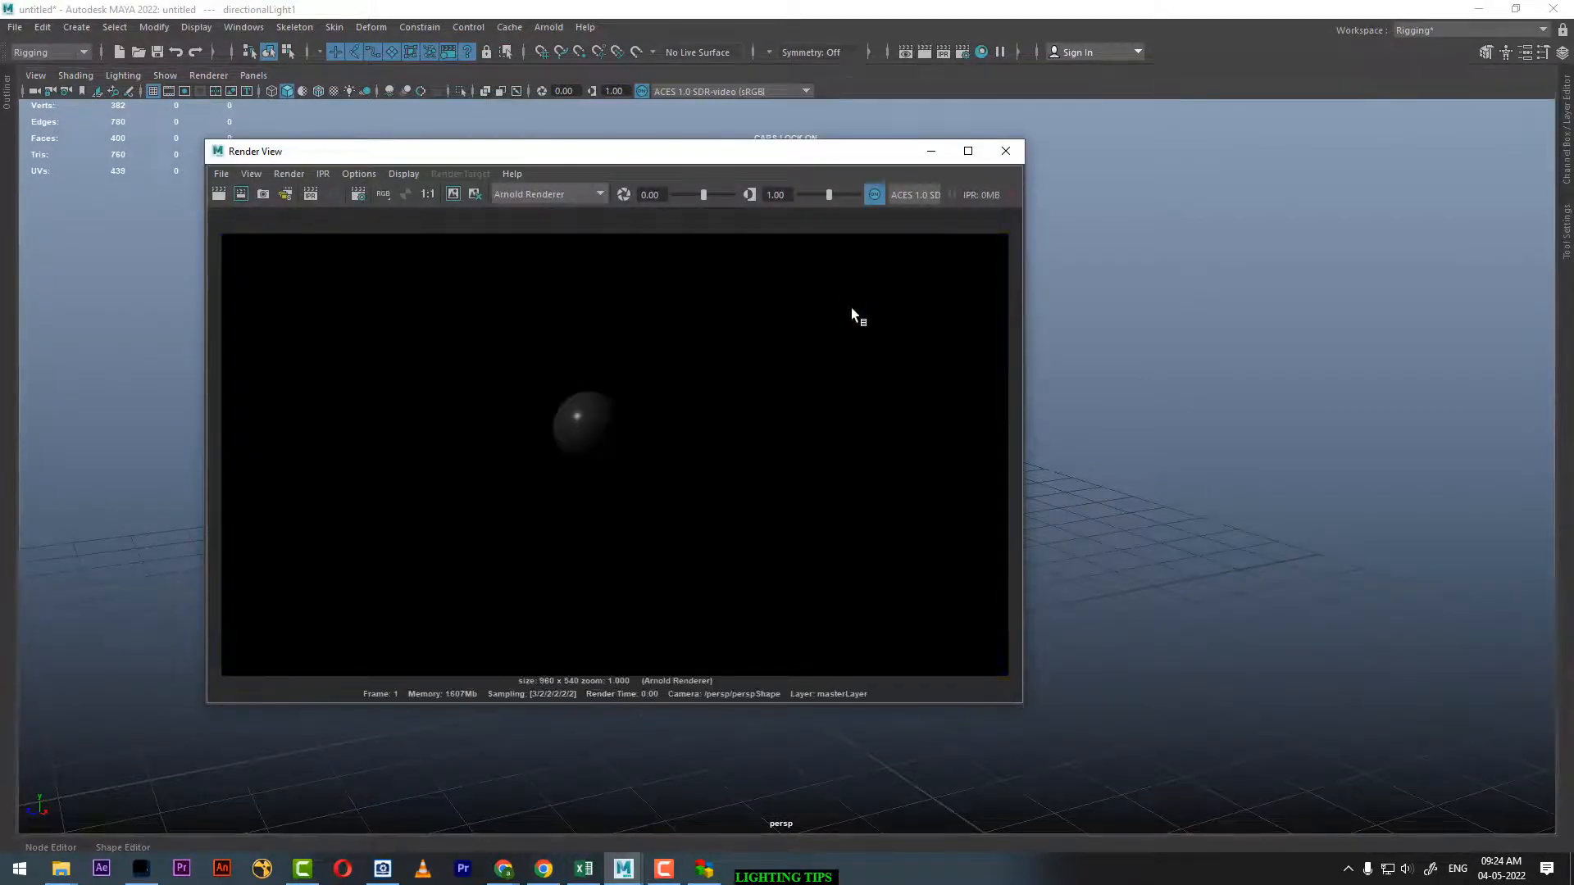
pyautogui.moveTo(711, 151); pyautogui.dragTo(1187, 159)
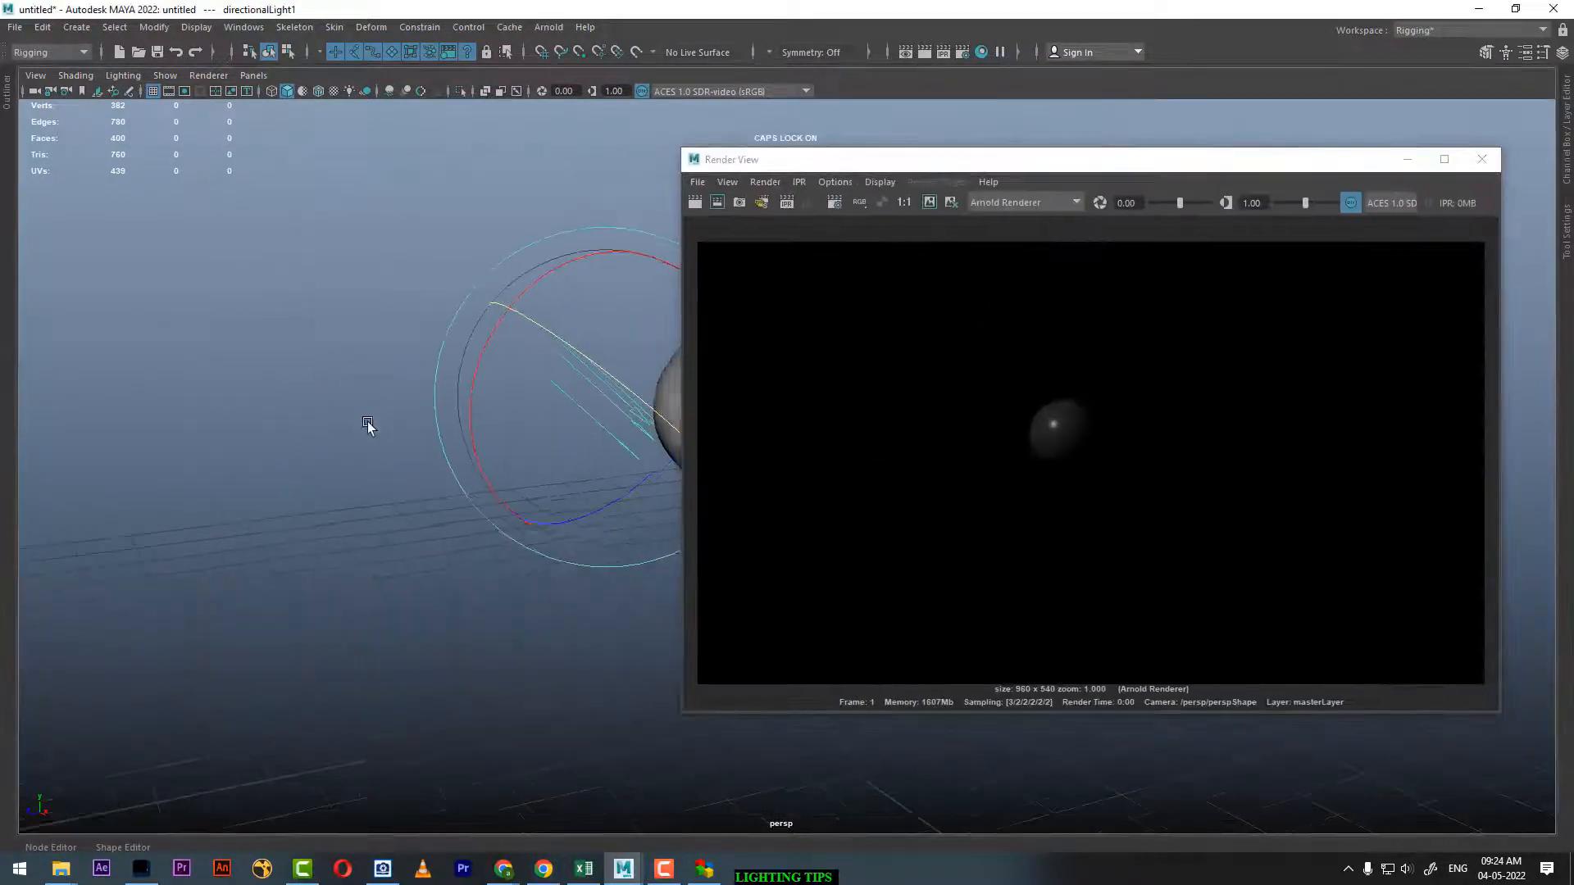
pyautogui.scroll(3, 433, 478)
# Change the renderer to Maya Software and render the sphere again
pyautogui.click(1046, 205)
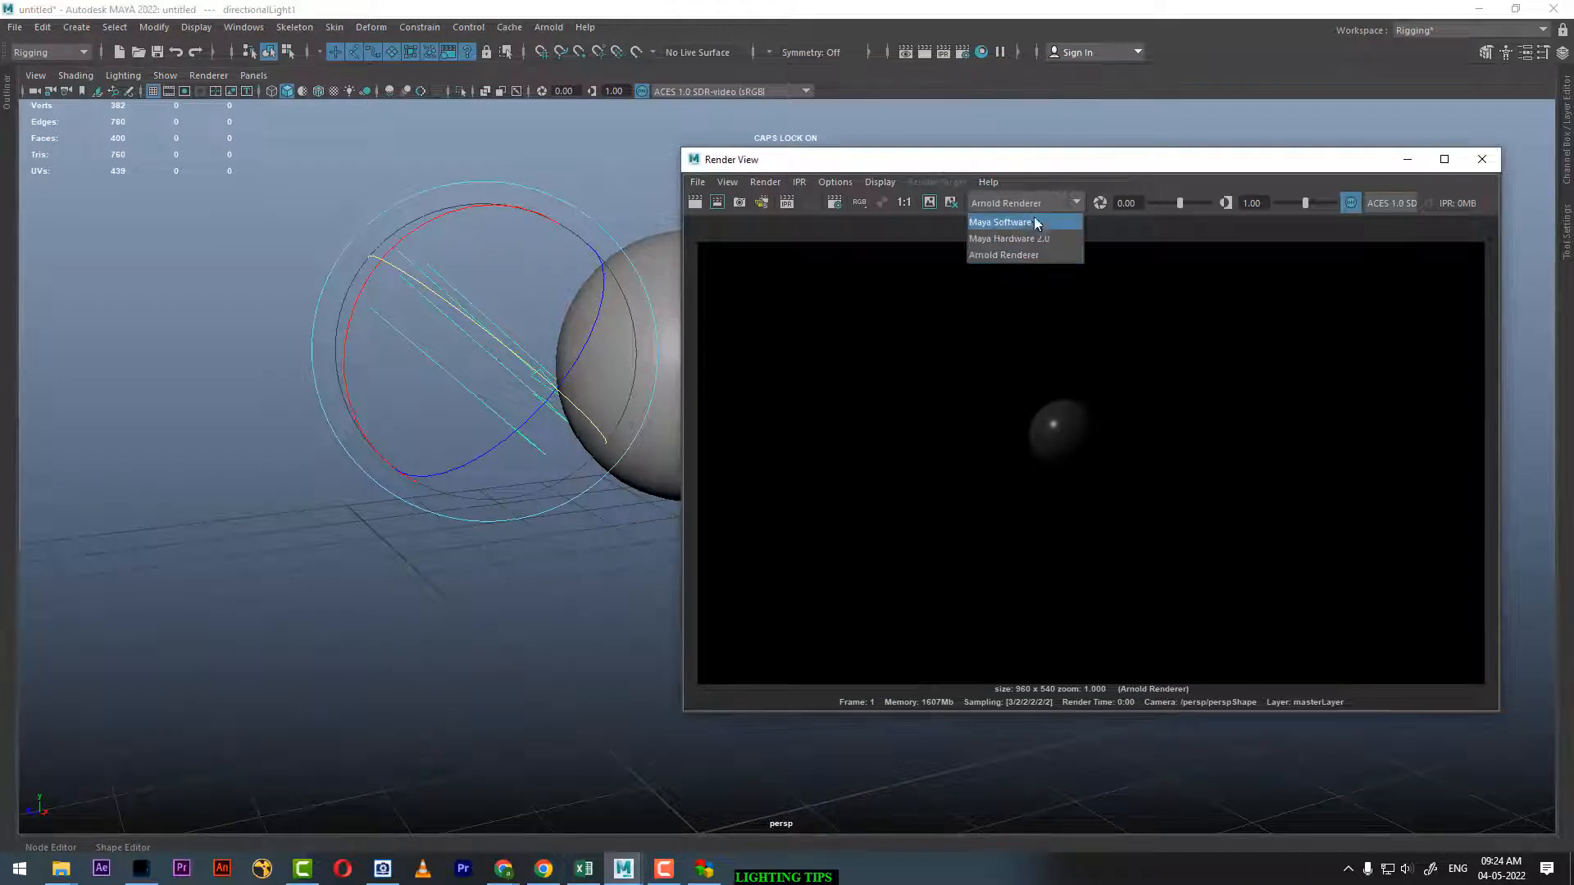
pyautogui.click(1037, 223)
pyautogui.click(696, 203)
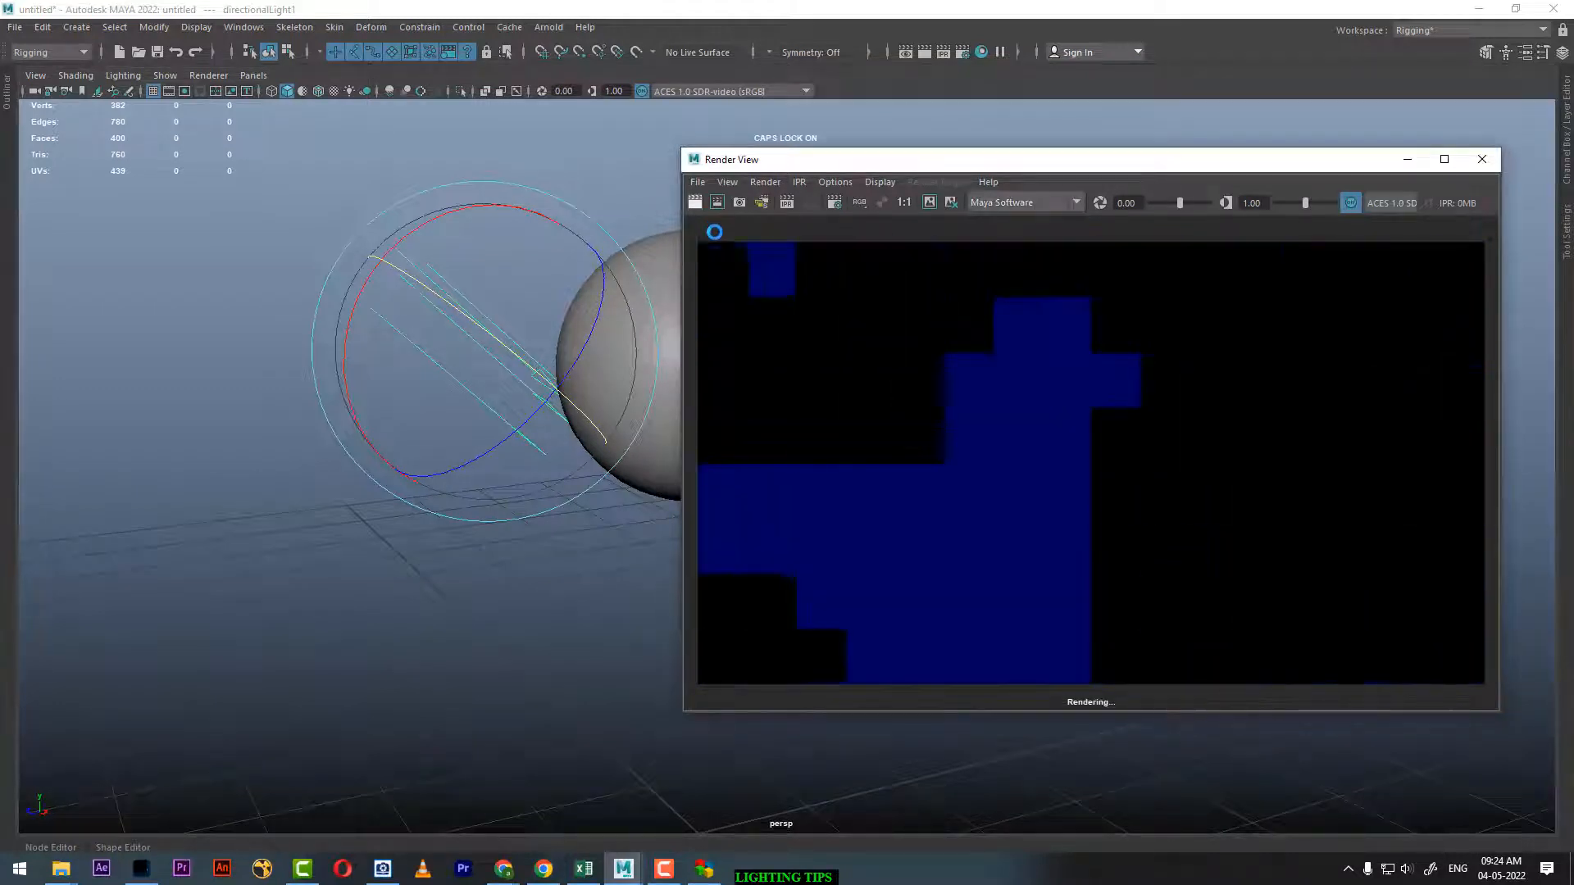
# Keep the current render, turn off Emit Specular on the directional light, and re-render the sphere to compare both images
pyautogui.click(382, 614)
pyautogui.click(423, 351)
pyautogui.hotkey('ctrl', 'a')
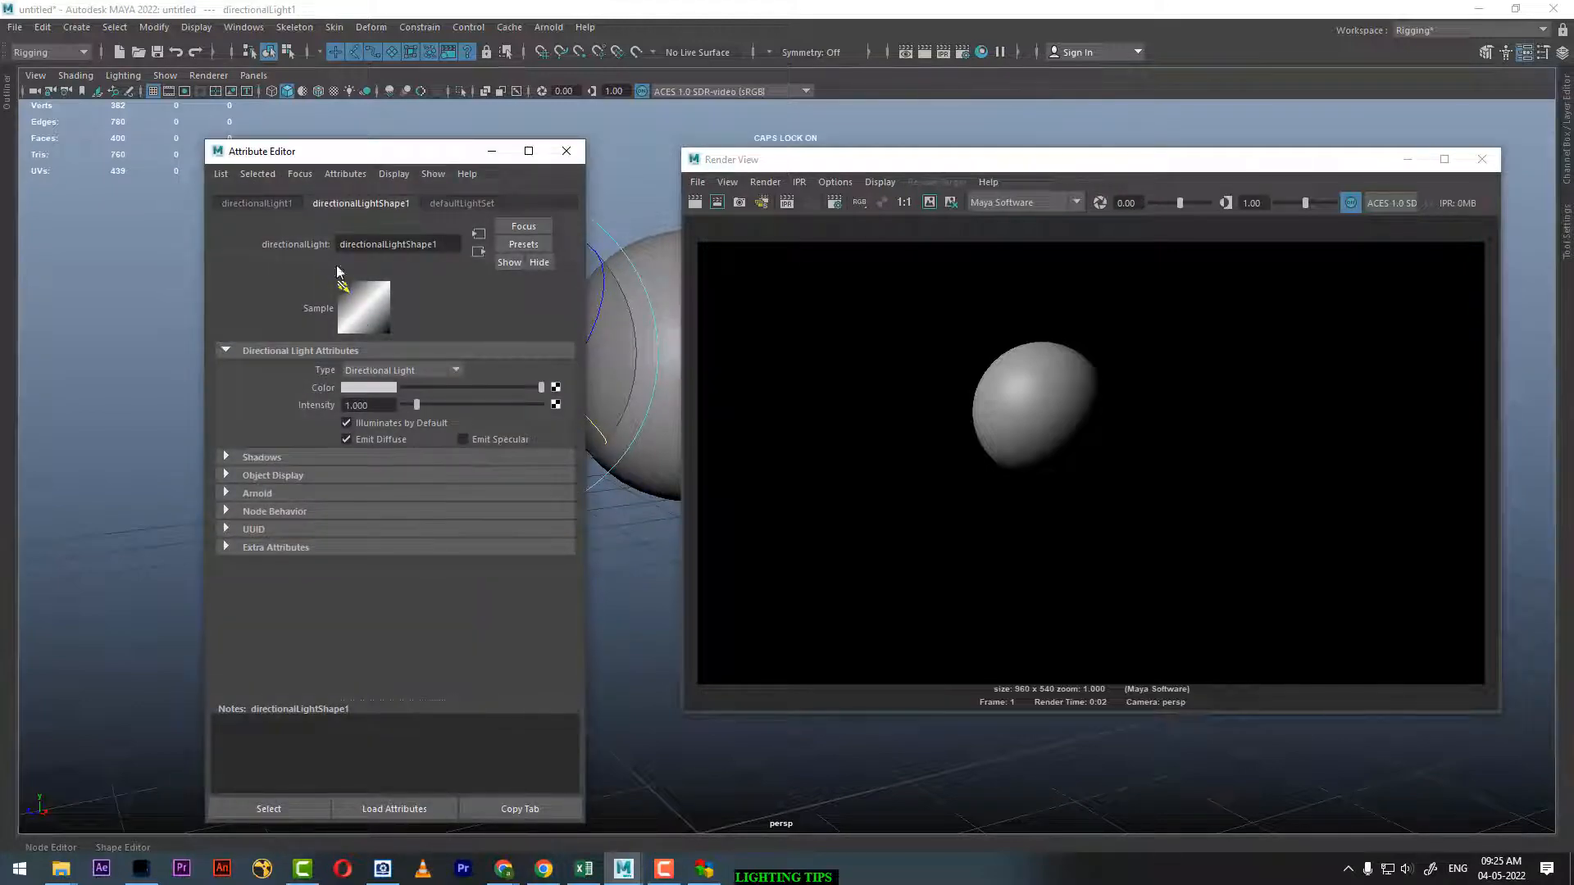
pyautogui.click(725, 228)
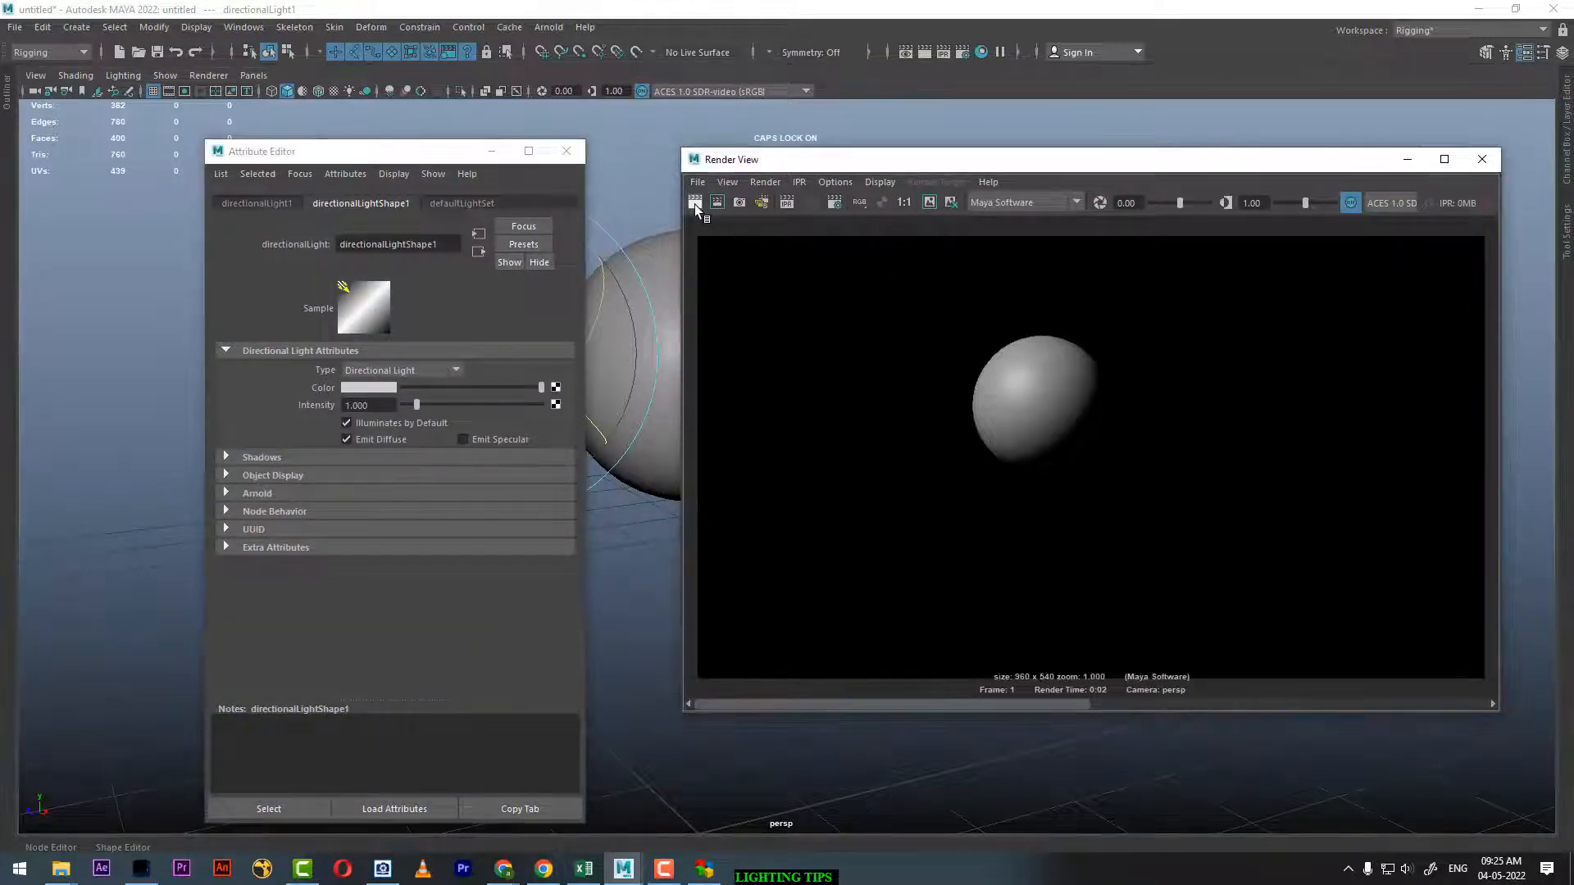
pyautogui.click(695, 202)
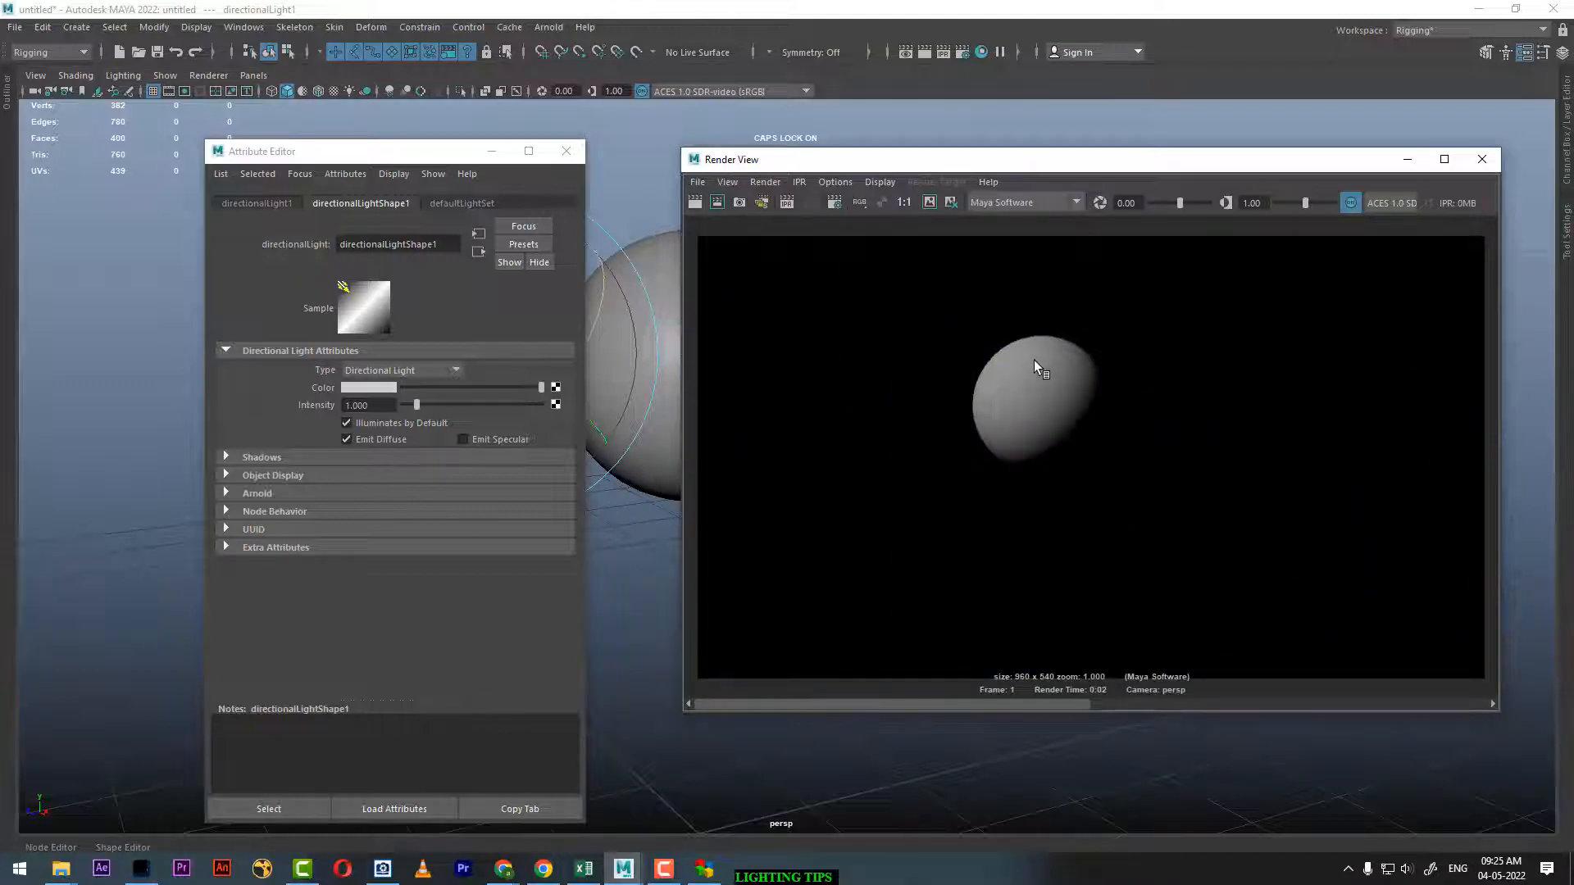
pyautogui.moveTo(1031, 702)
pyautogui.mouseDown()
pyautogui.moveTo(1329, 687)
pyautogui.moveTo(1030, 699)
pyautogui.mouseUp()
pyautogui.moveTo(1246, 705); pyautogui.dragTo(874, 735)
# Render the sphere with Emit Diffuse turned off, turn Emit Specular back on, render again, and keep the specular-only image
pyautogui.click(367, 438)
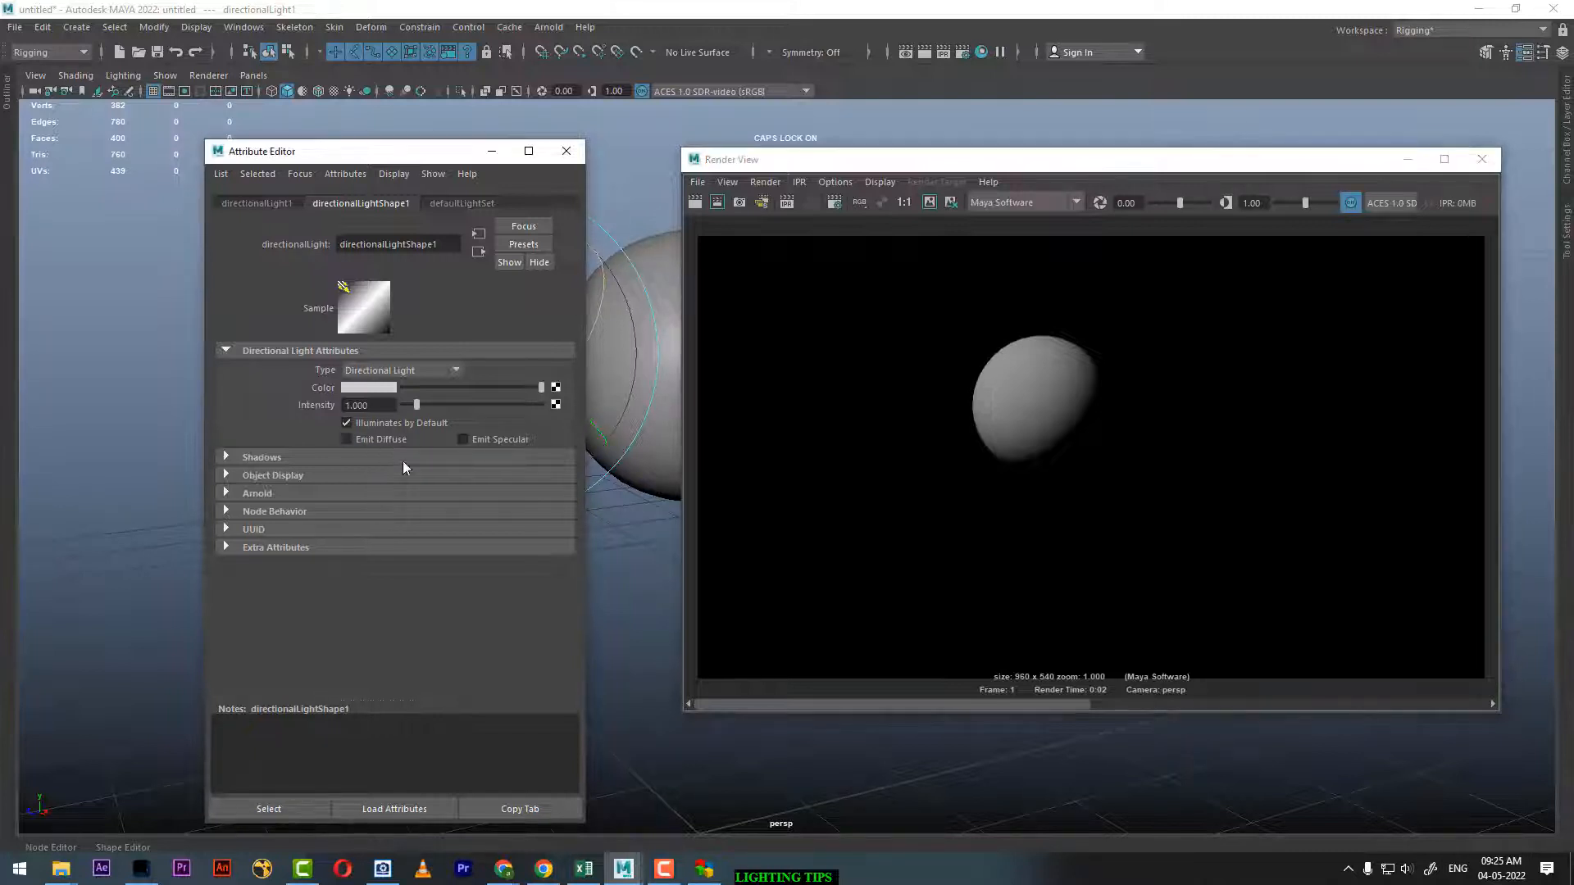
pyautogui.click(694, 203)
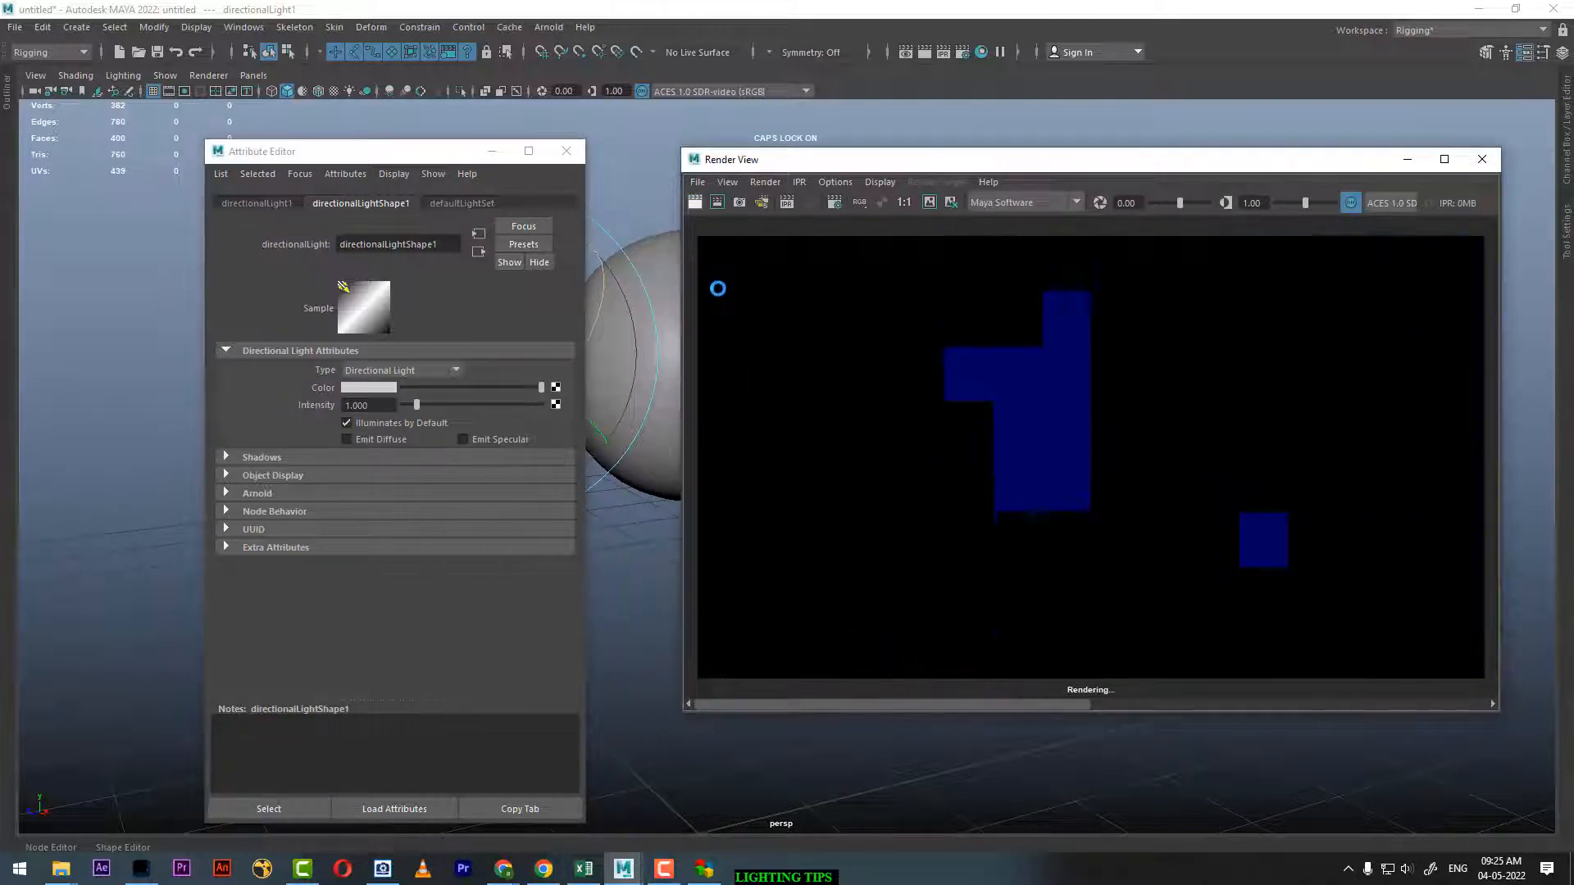
pyautogui.click(487, 439)
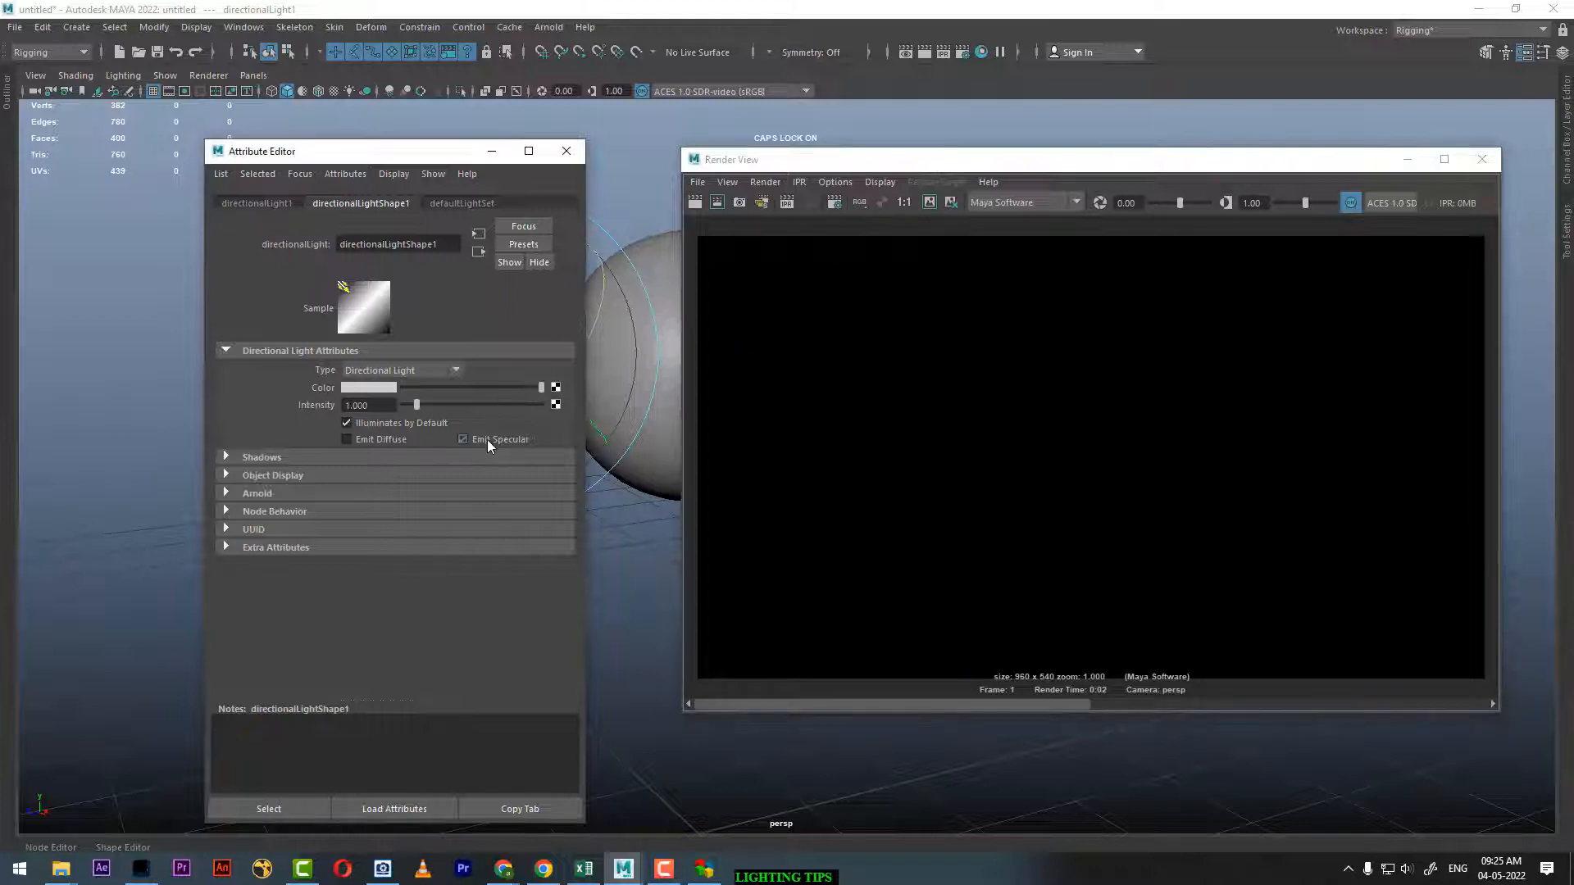
pyautogui.click(695, 204)
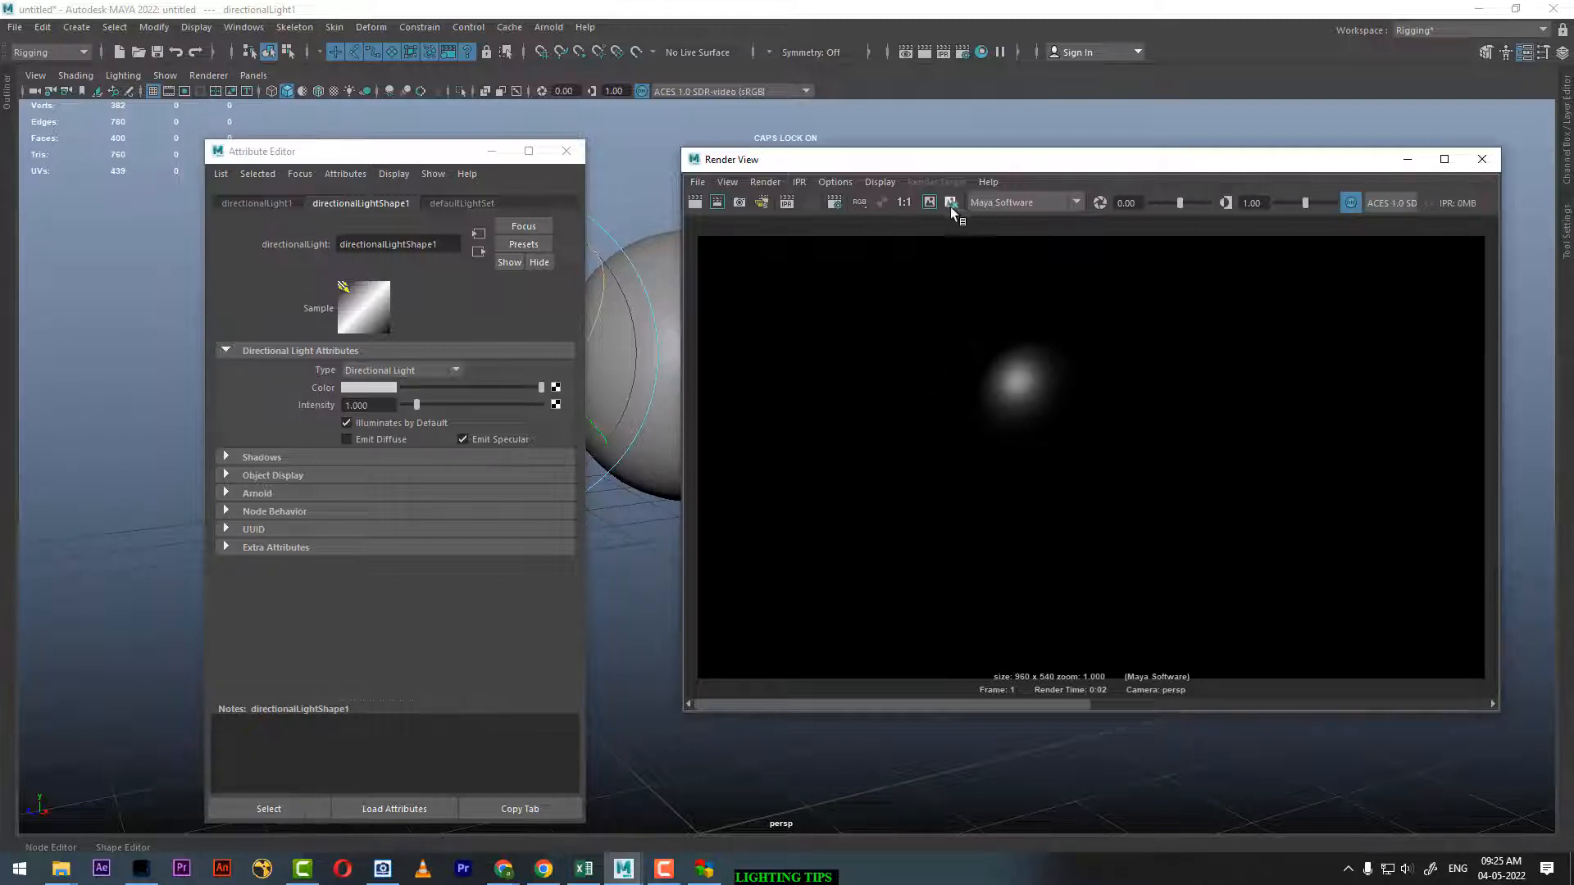
pyautogui.click(929, 202)
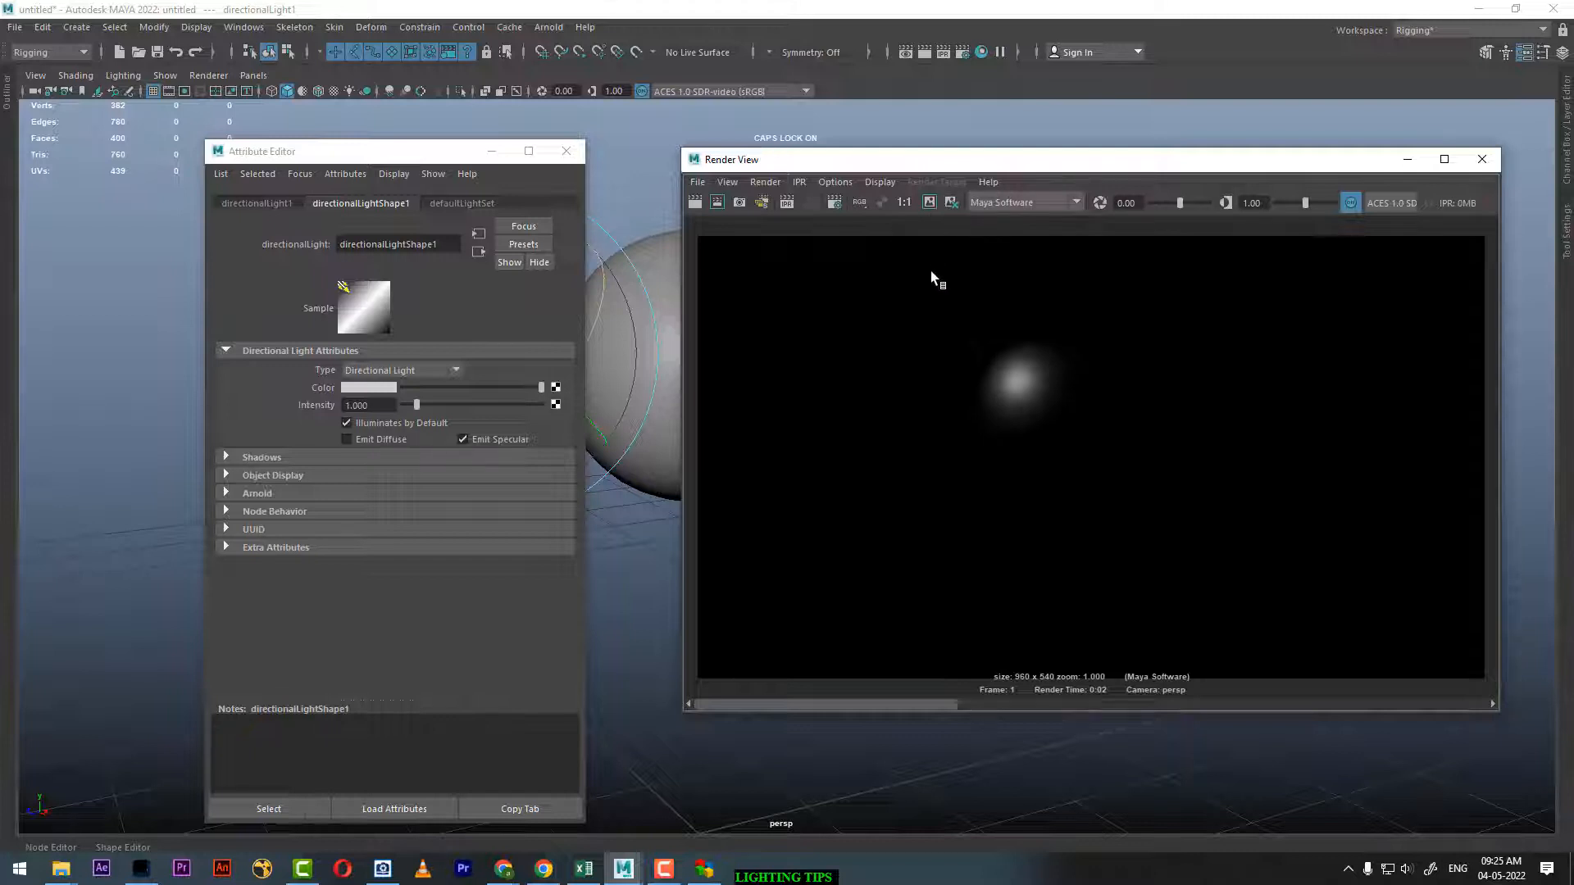
# Turn Emit Specular off and Emit Diffuse on for the light, re-render the sphere, and compare it with the kept images
pyautogui.click(463, 440)
pyautogui.click(347, 439)
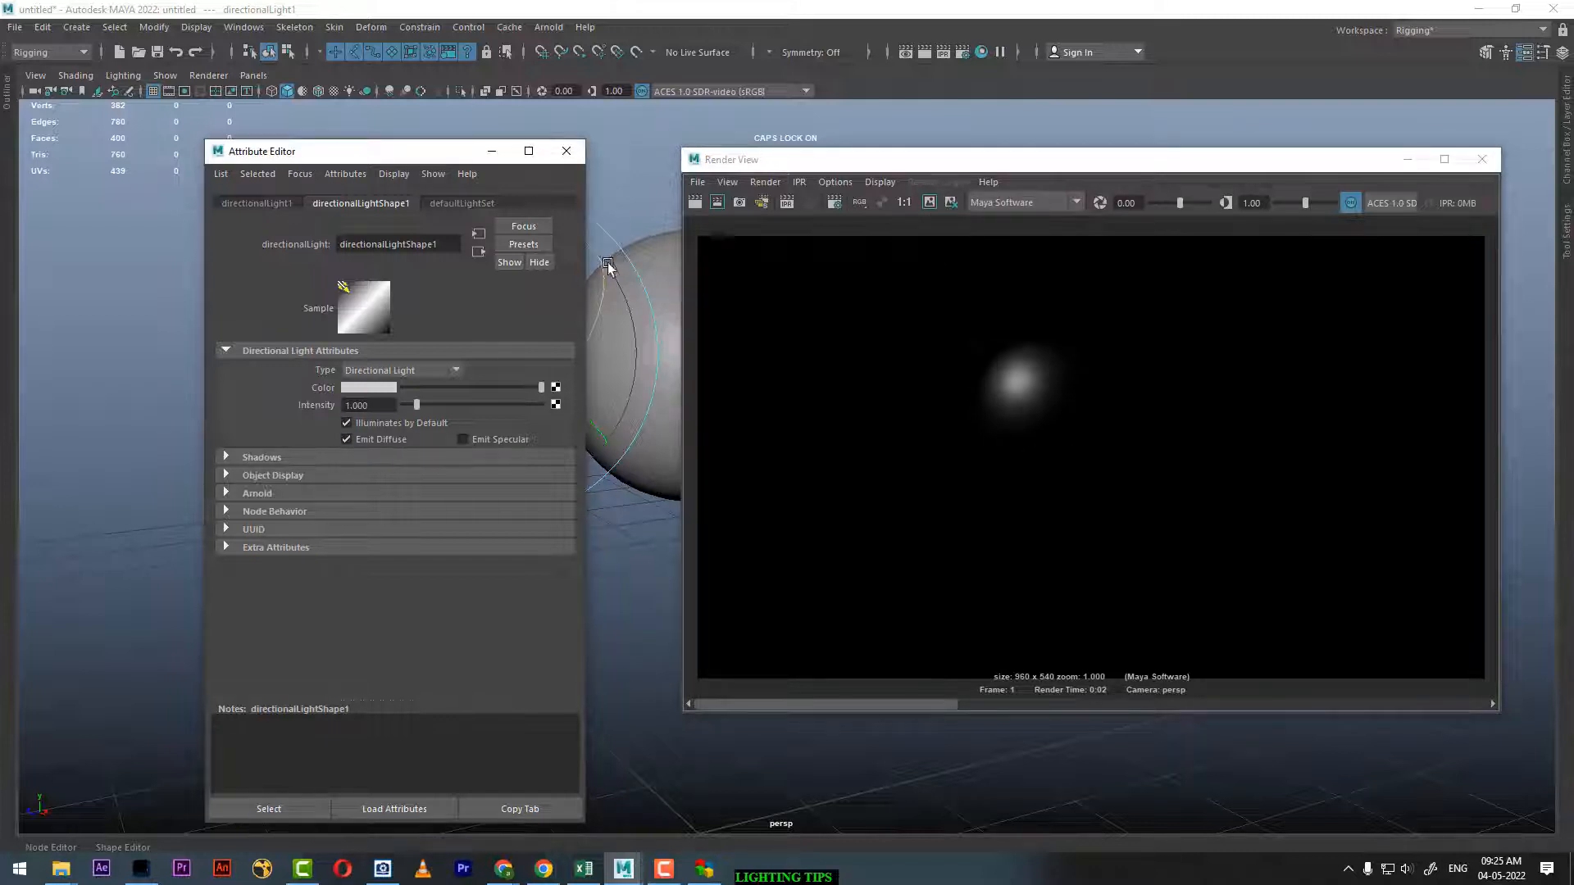
pyautogui.click(693, 204)
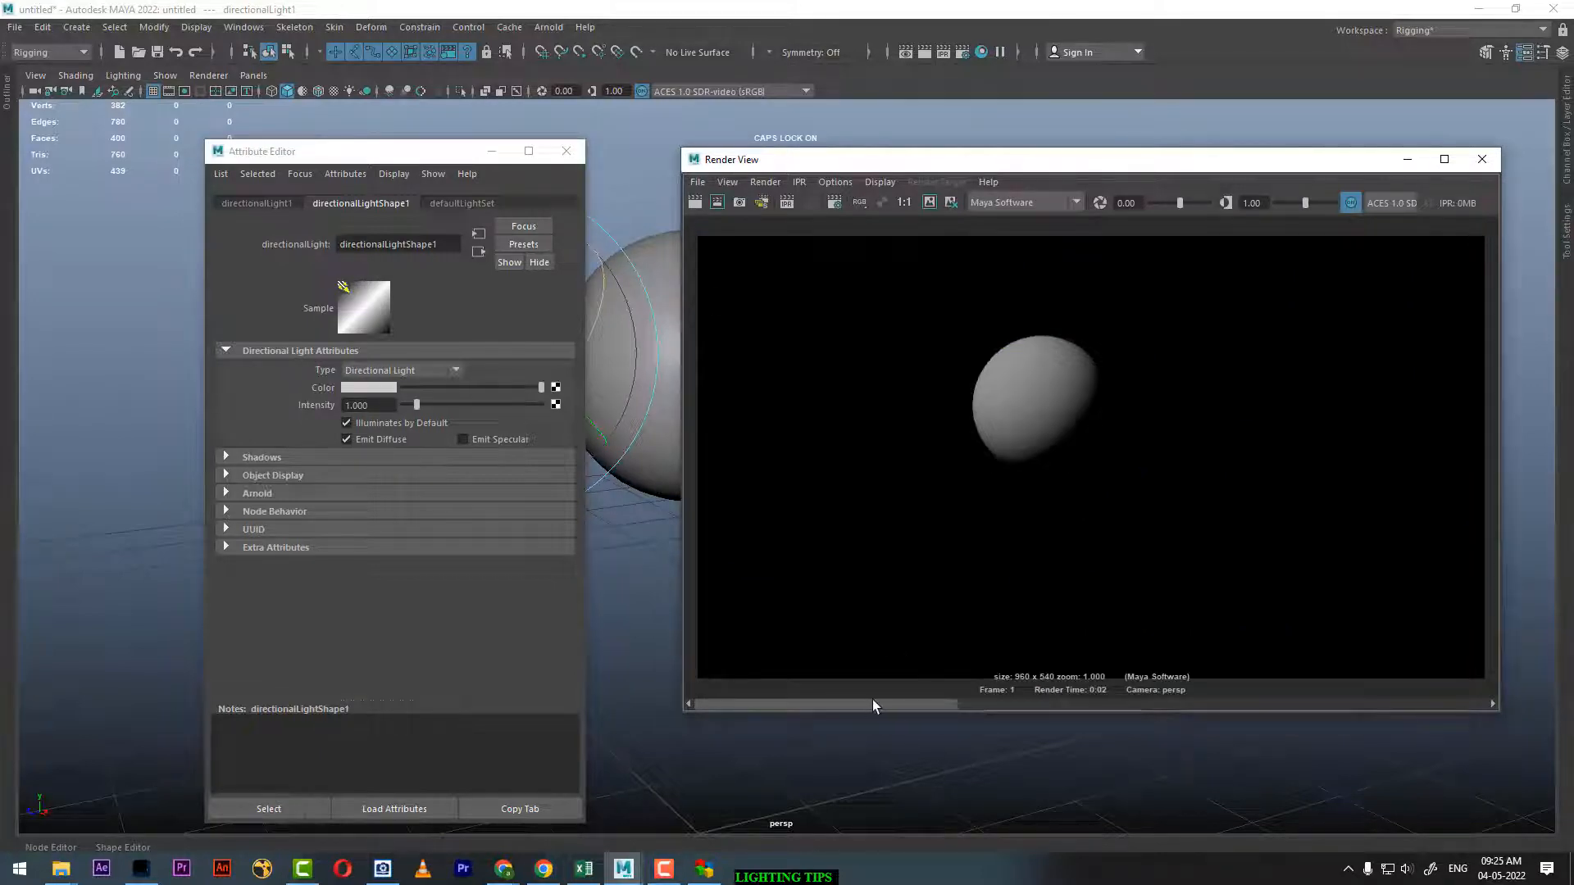
pyautogui.moveTo(878, 704)
pyautogui.mouseDown()
pyautogui.moveTo(1154, 705)
pyautogui.moveTo(880, 696)
pyautogui.mouseUp()
pyautogui.moveTo(864, 704); pyautogui.dragTo(1315, 696)
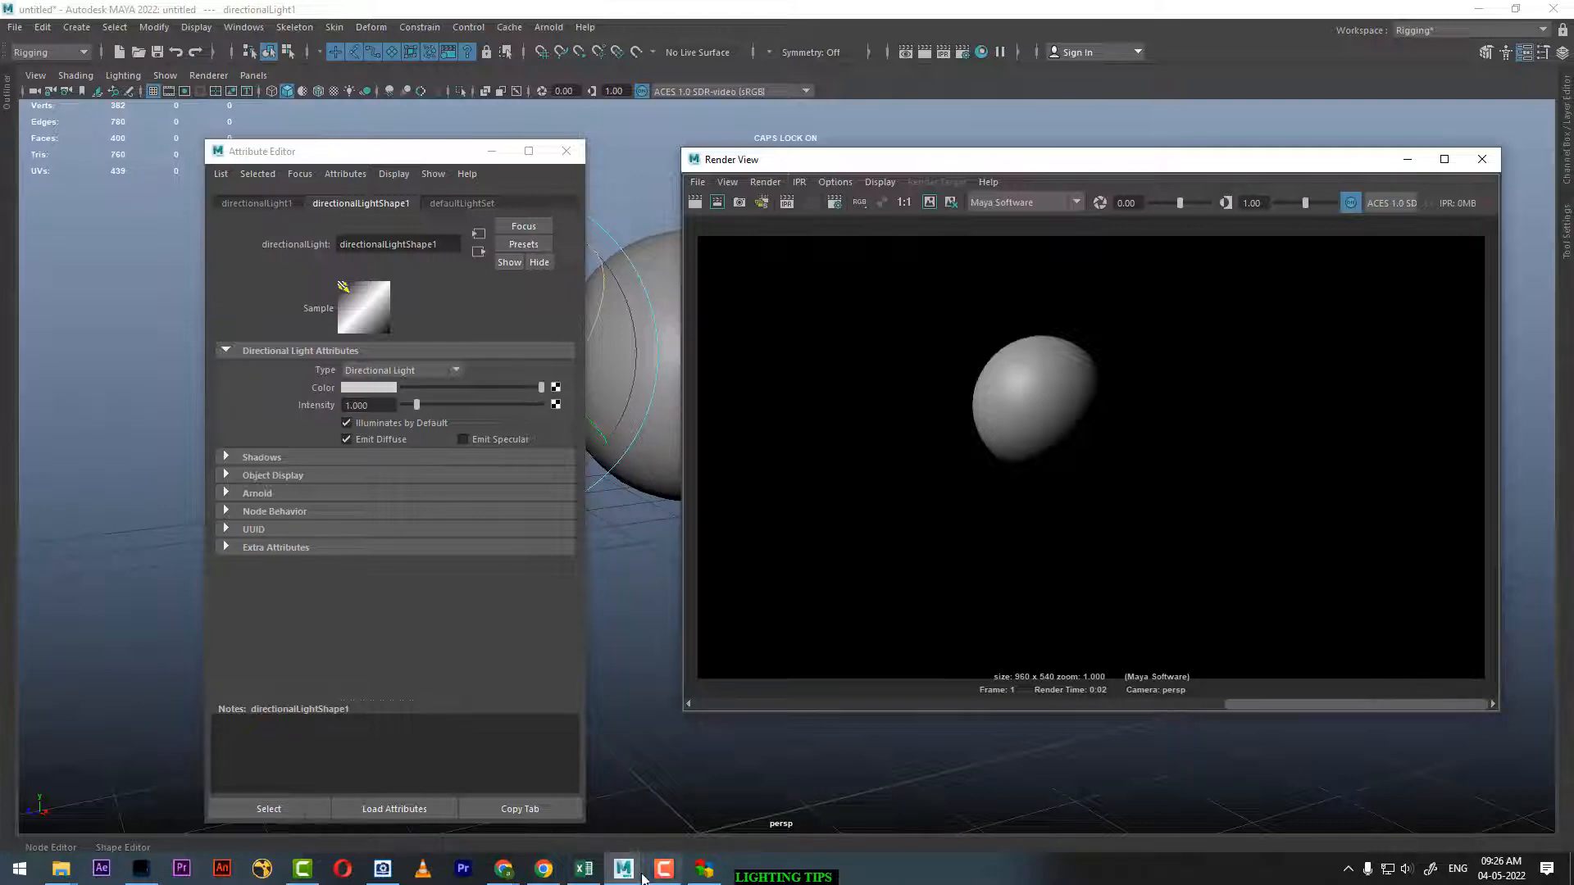
# Return to the ScienceFictionChallenge scene, minimize its Render View, and turn on Emit Diffuse and Emit Specular for the directional light
pyautogui.click(624, 870)
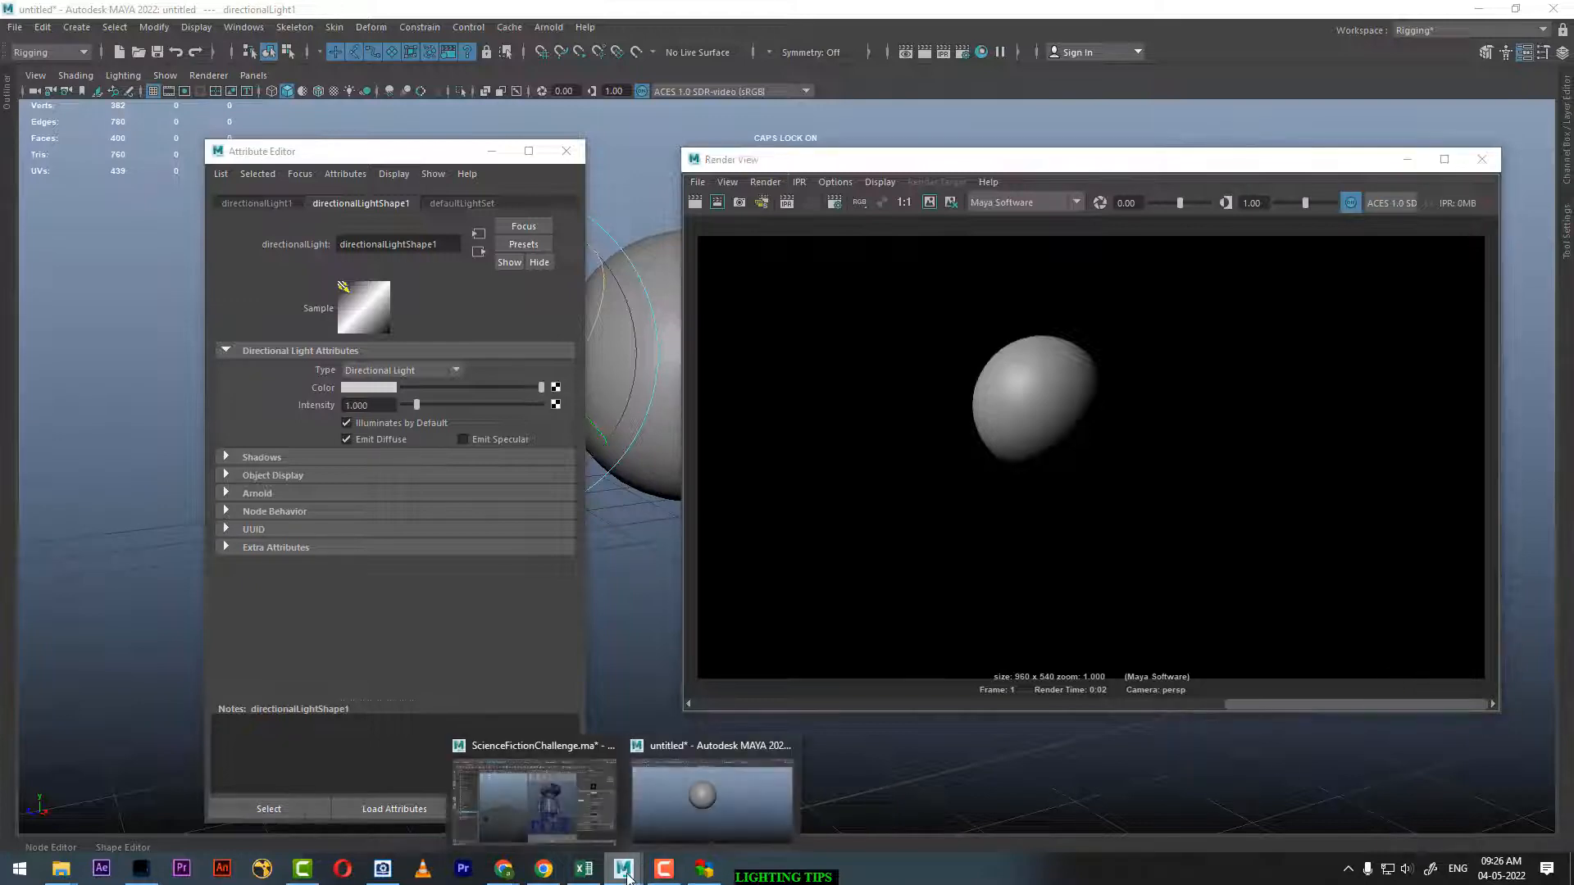
pyautogui.click(562, 792)
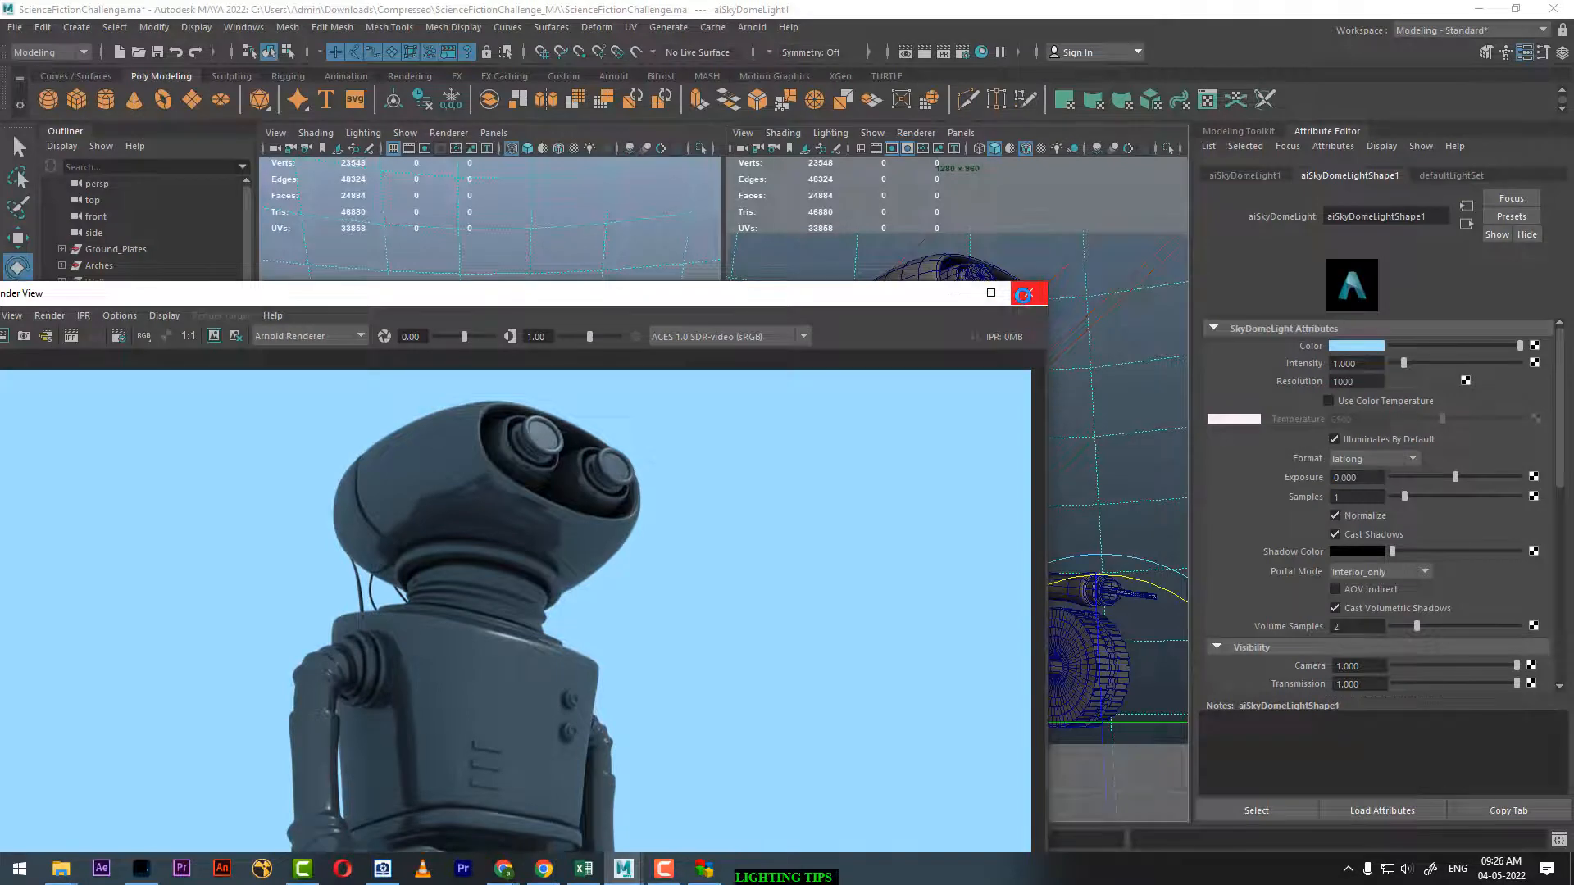
pyautogui.click(953, 293)
pyautogui.click(551, 328)
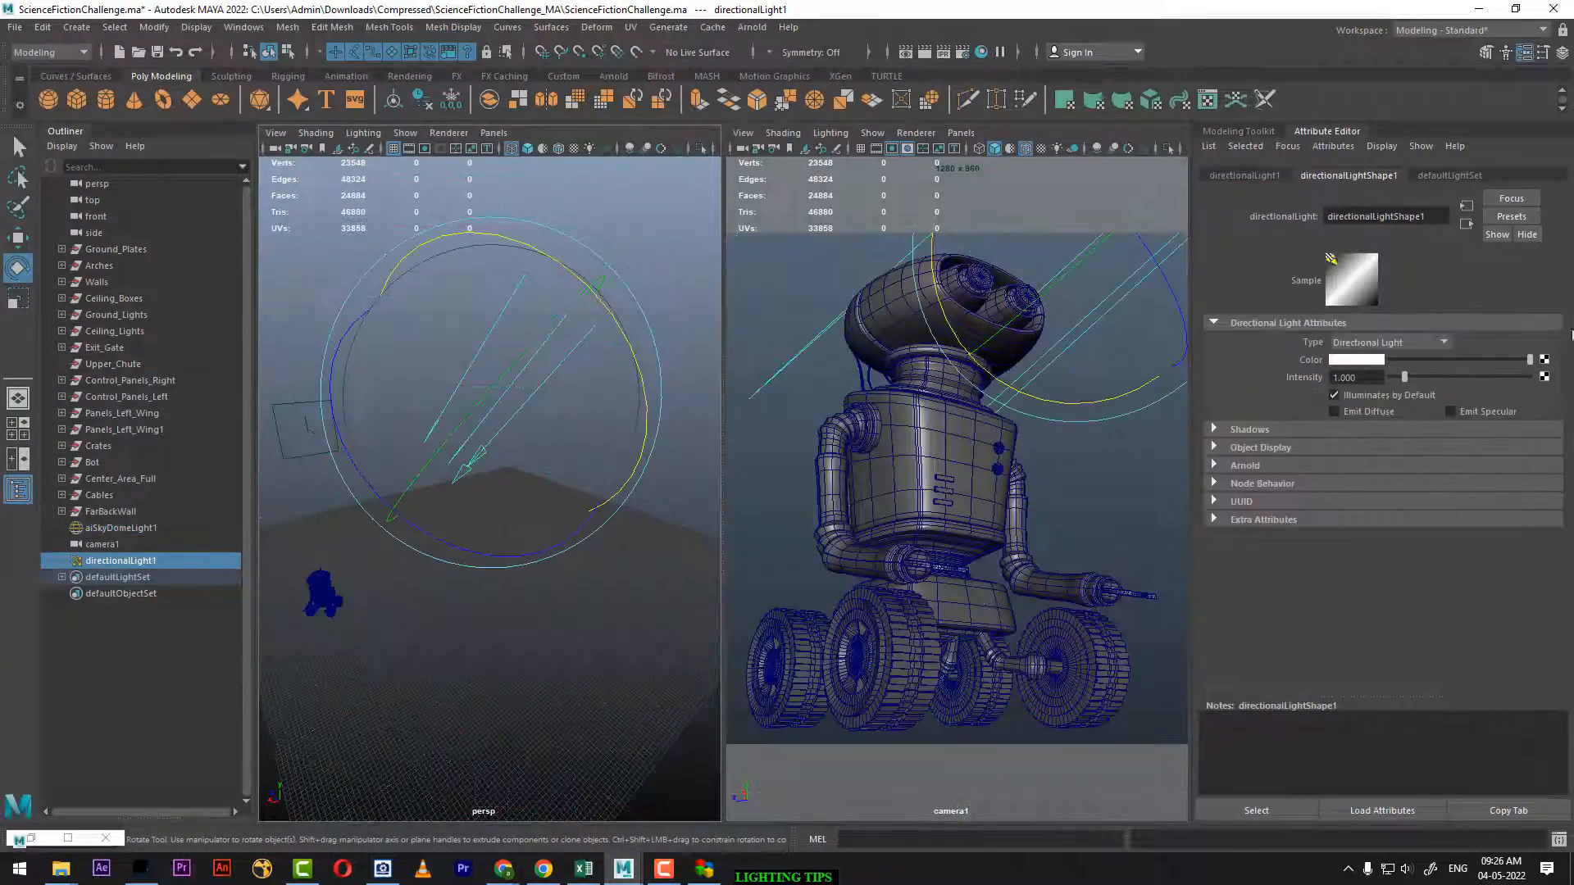
pyautogui.click(1373, 413)
pyautogui.click(1465, 415)
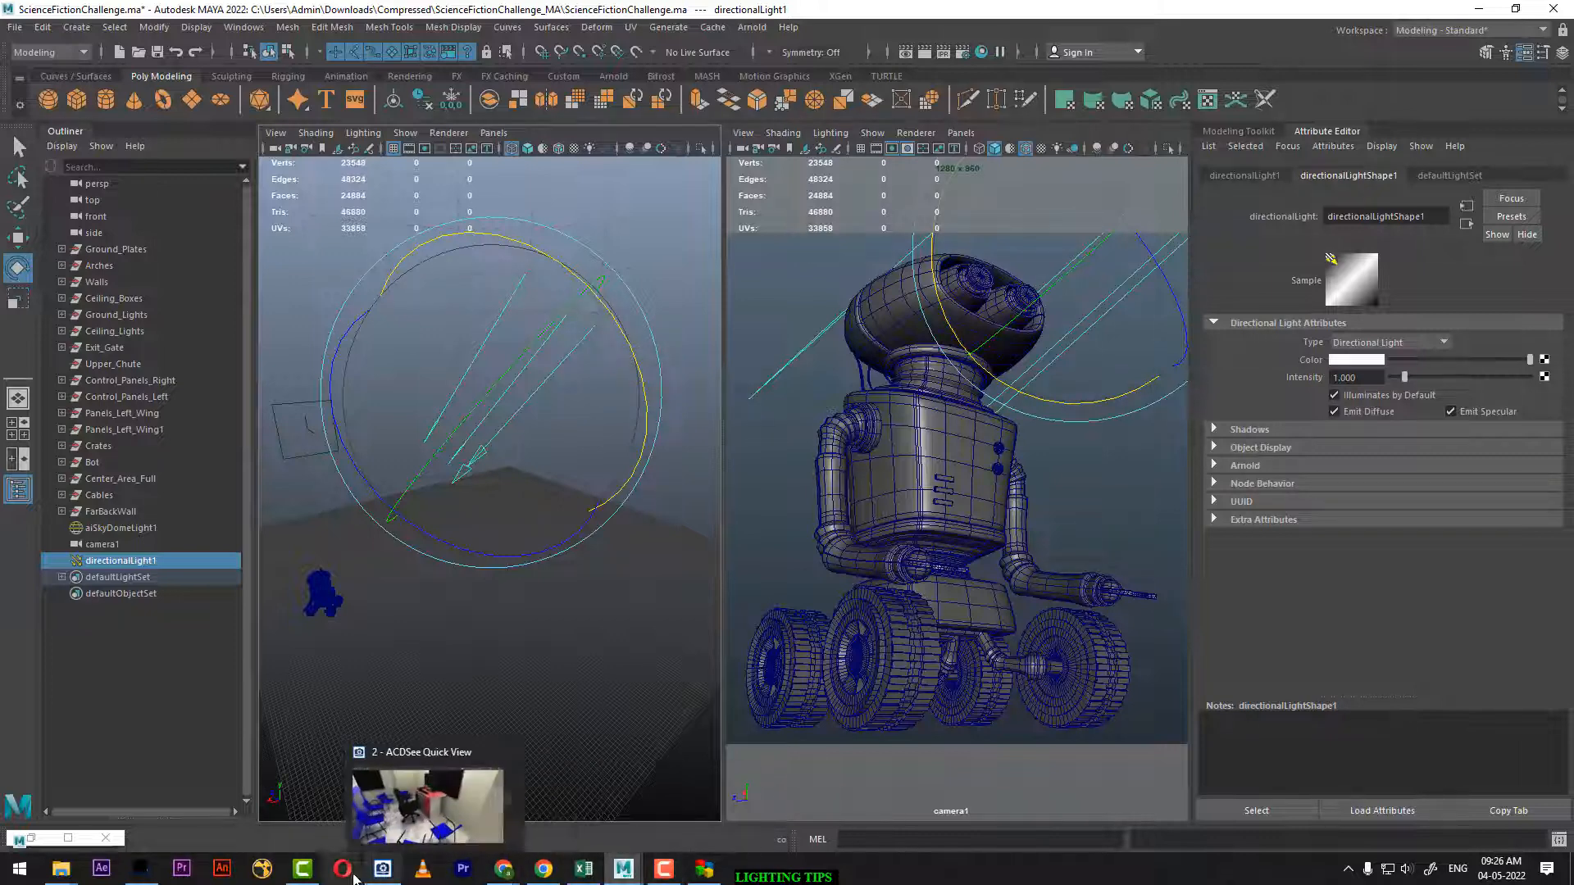
pyautogui.moveTo(76, 875)
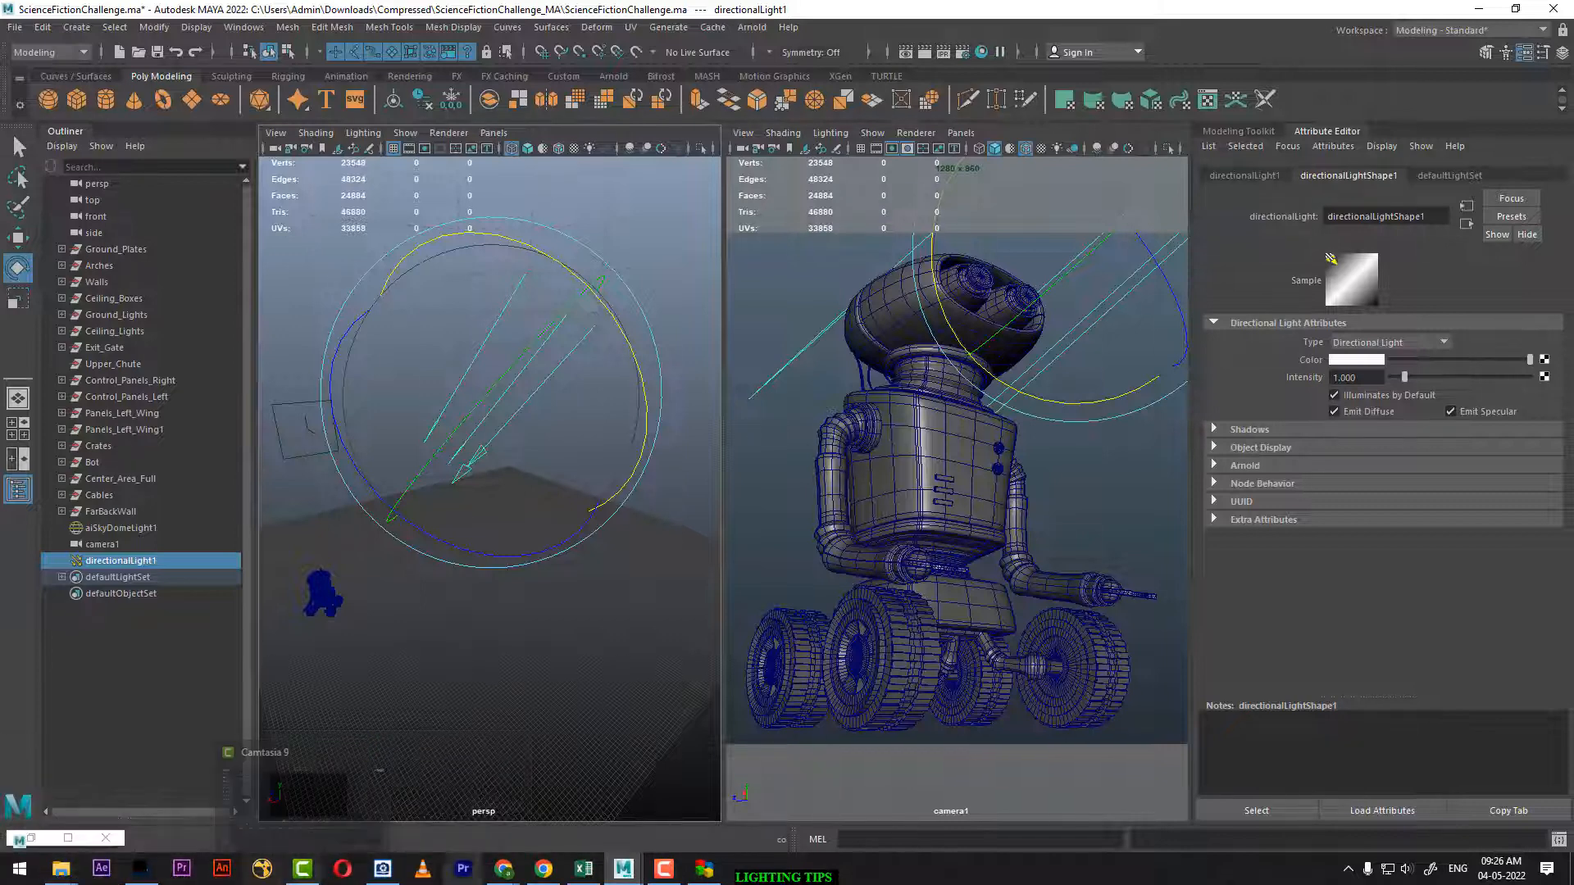
pyautogui.click(663, 255)
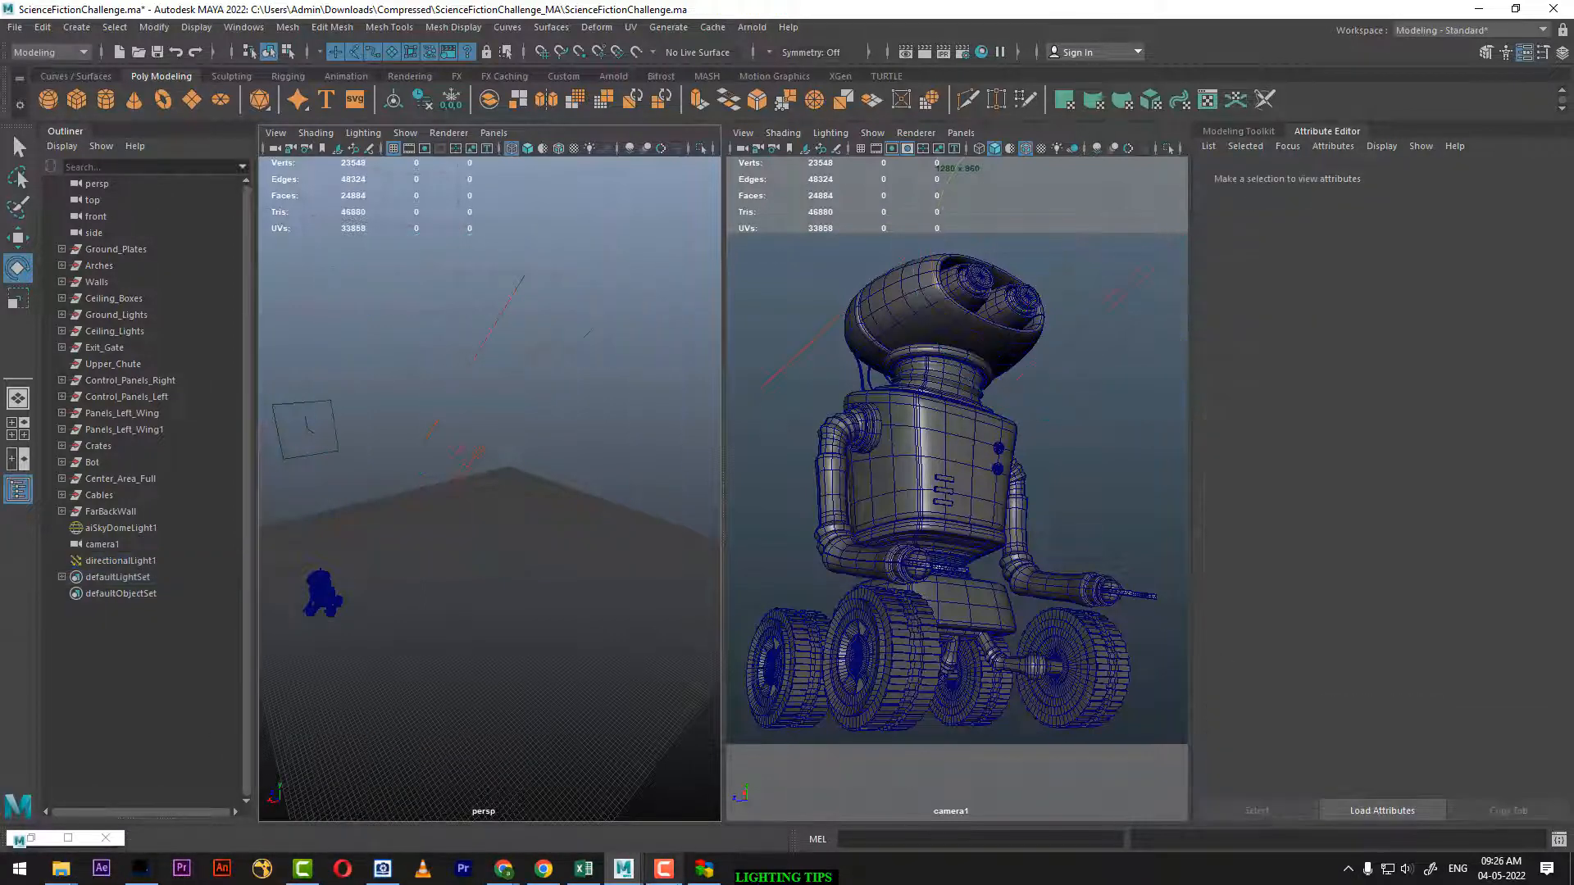
# Switch to Chrome and search Google for HDRI in a new tab
pyautogui.moveTo(531, 875)
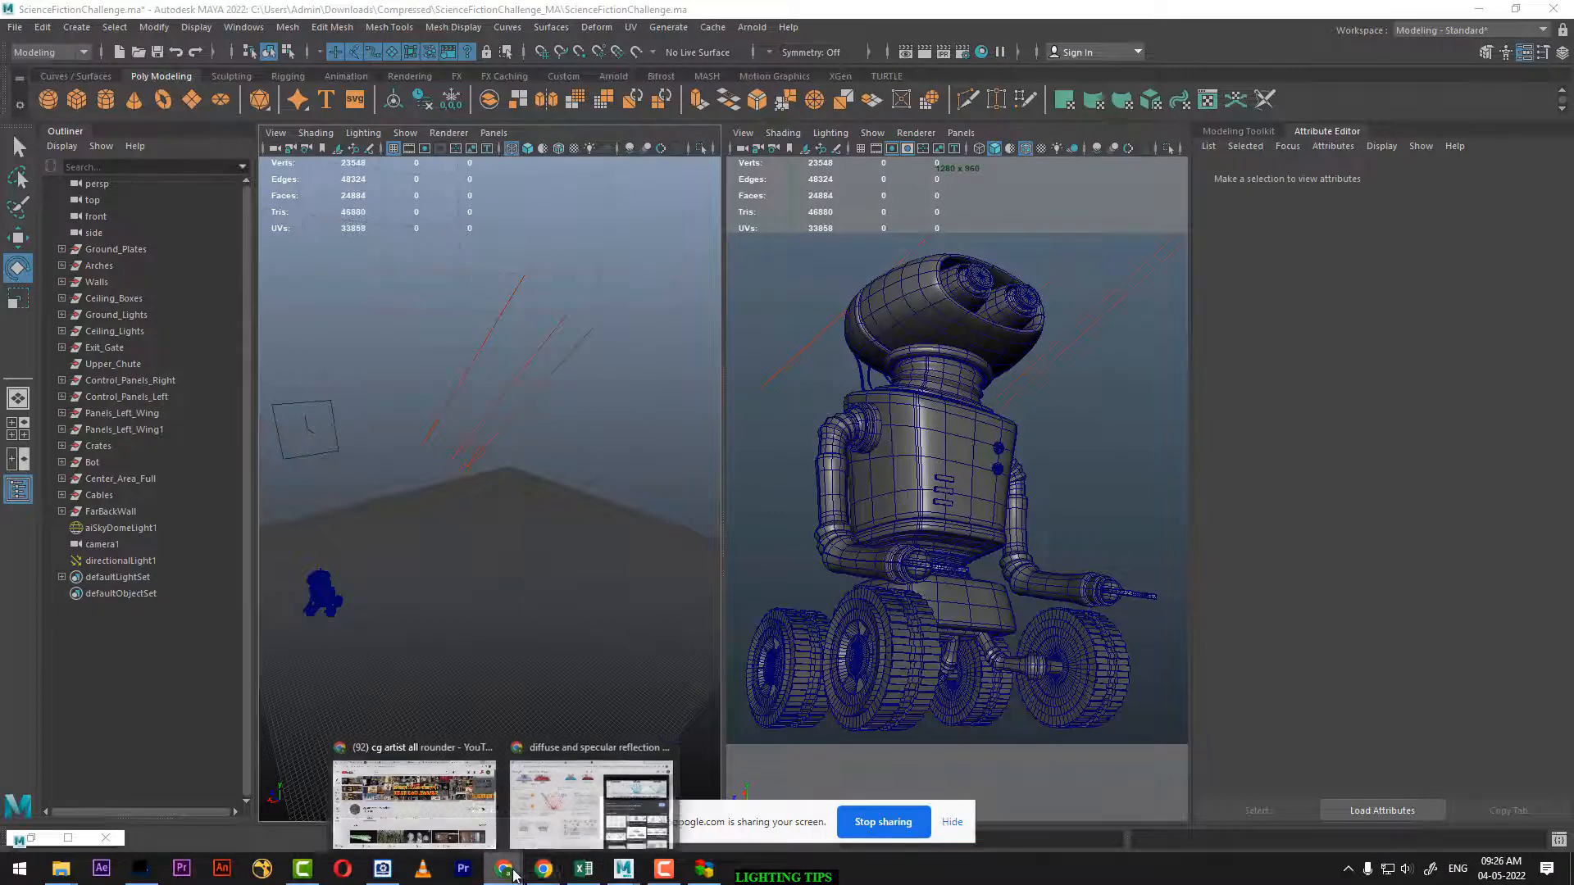
pyautogui.click(607, 816)
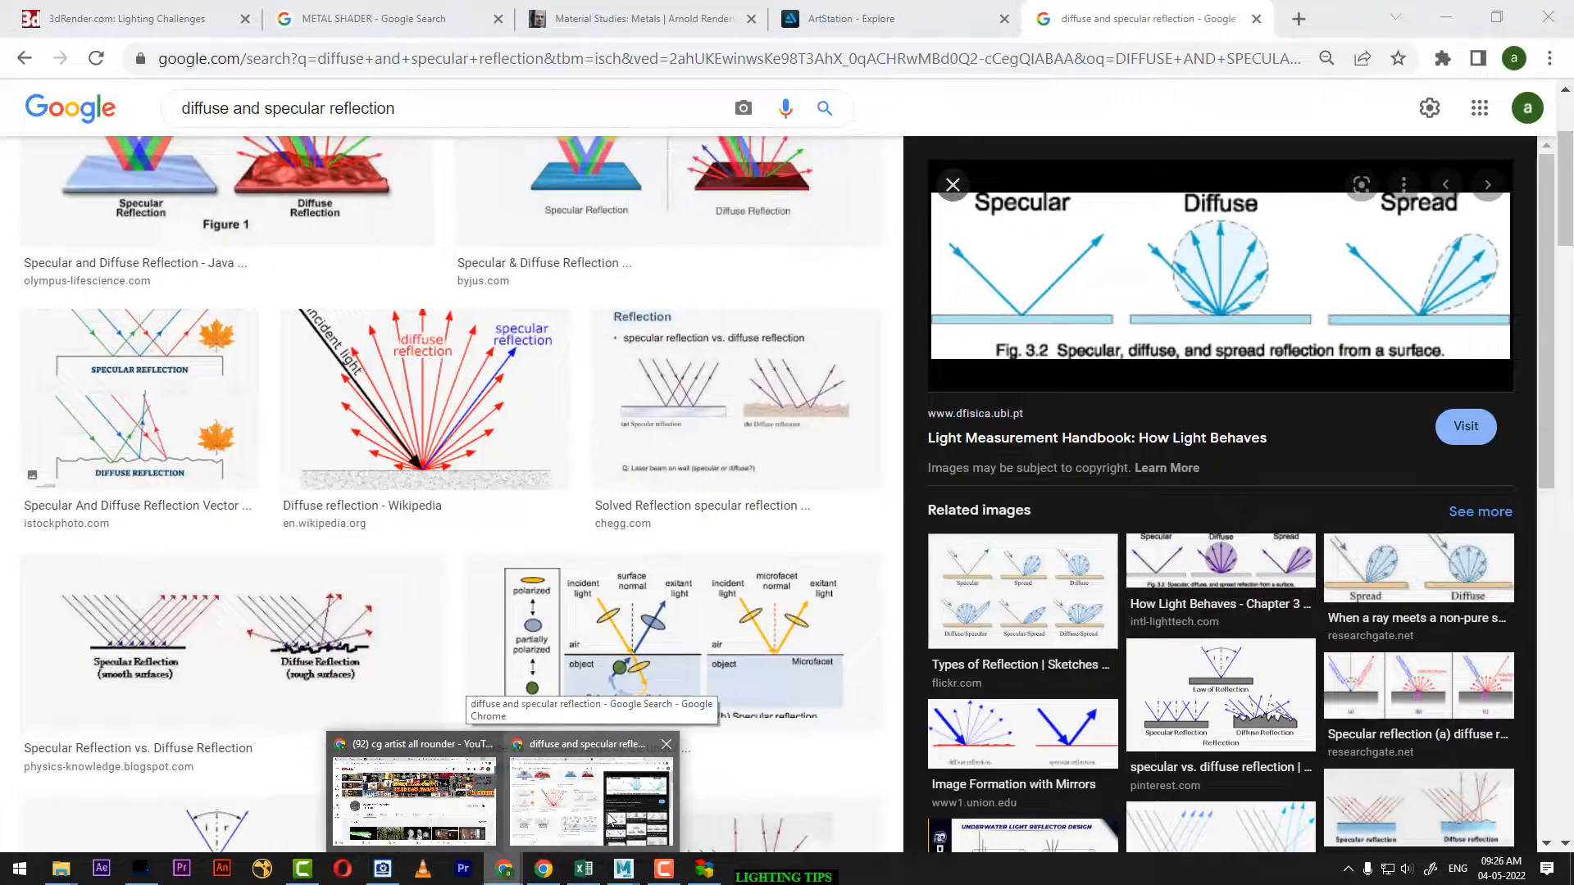
pyautogui.click(610, 820)
pyautogui.click(1301, 18)
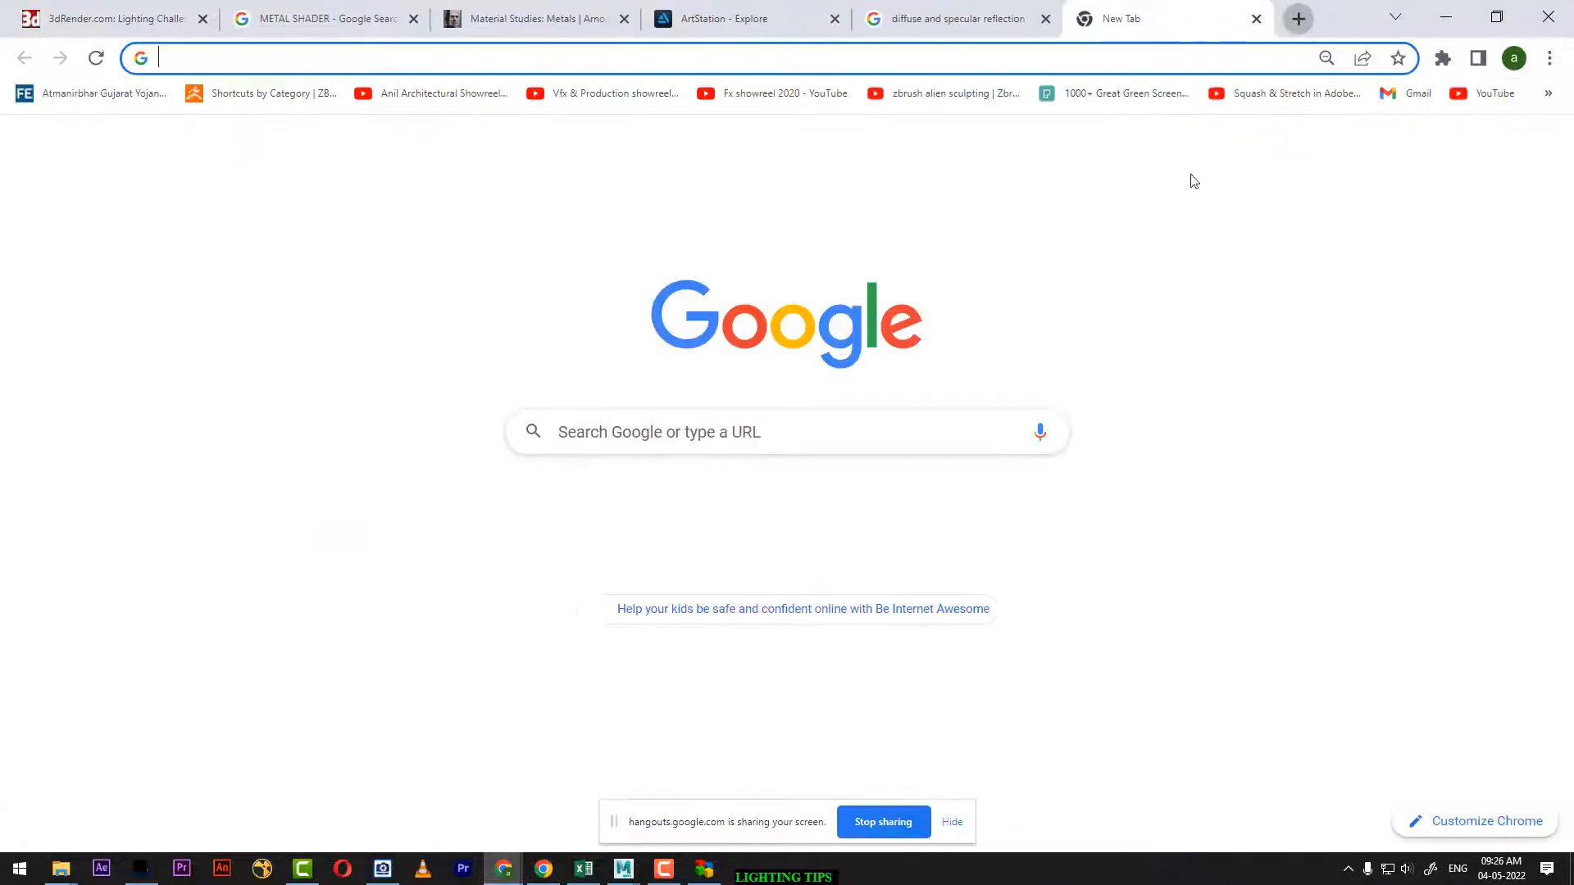
pyautogui.write('HDRI')
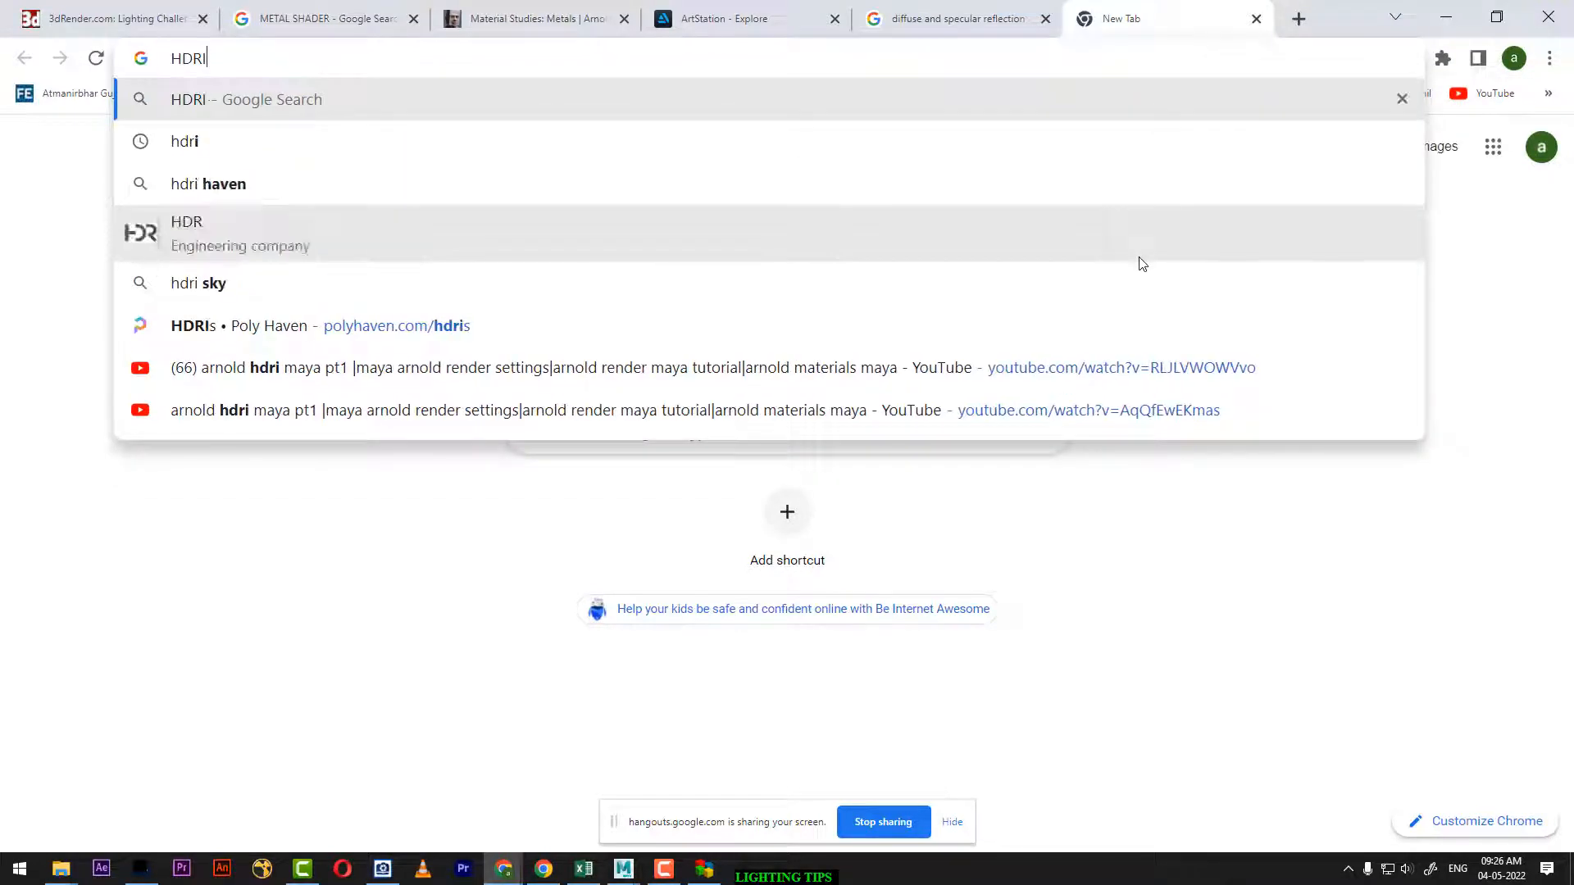
pyautogui.press('Return')
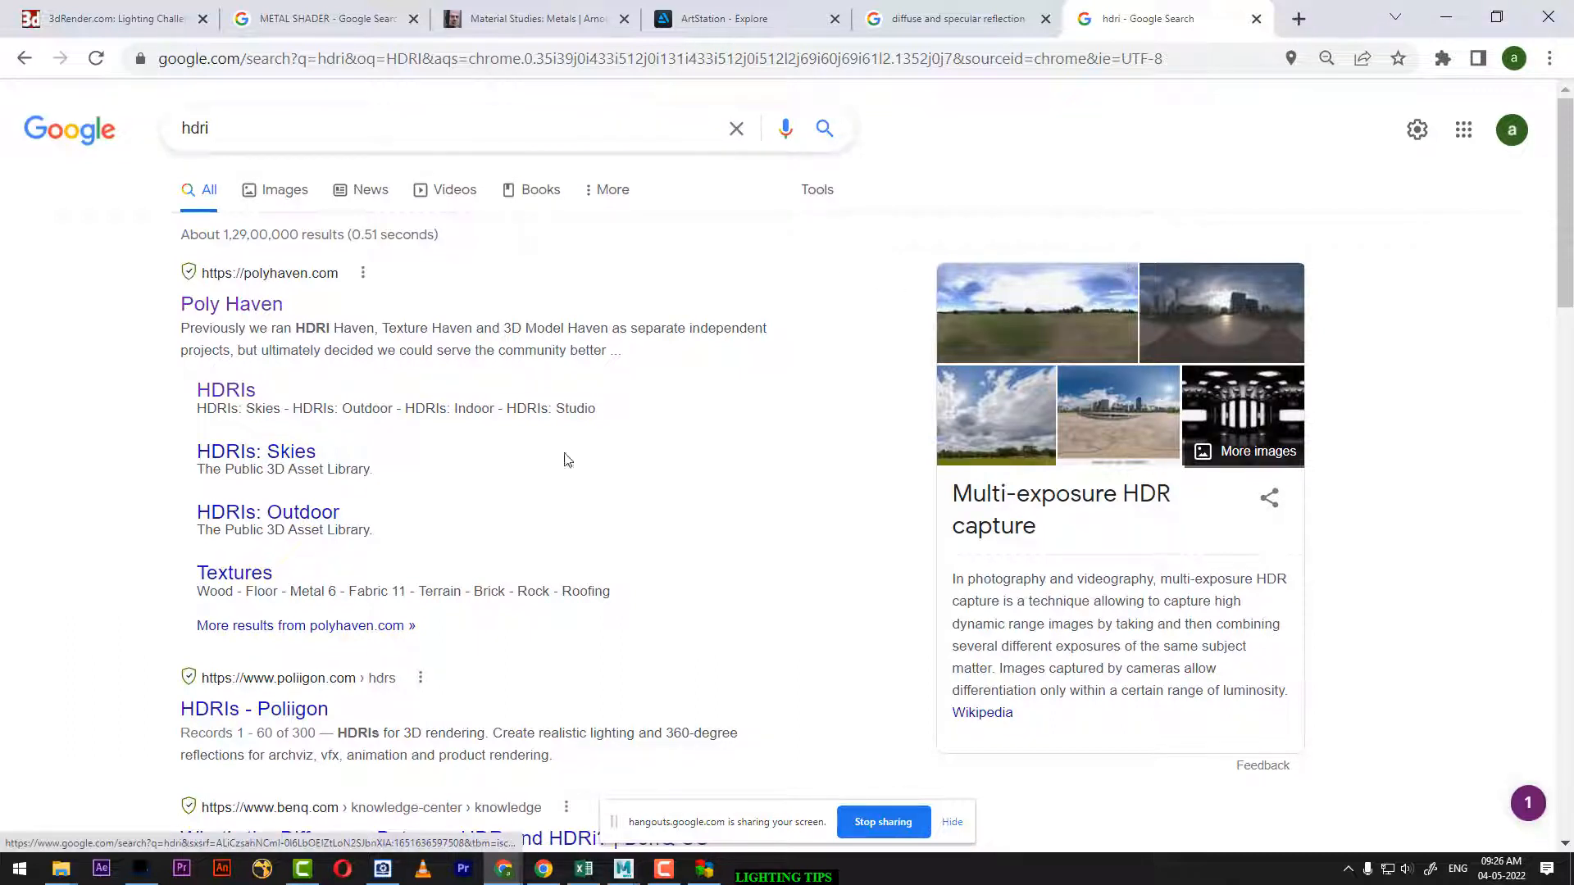
# Open Poly Haven from the search results, browse its HDRIs, and open the St. Peters Square Night page
pyautogui.click(239, 307)
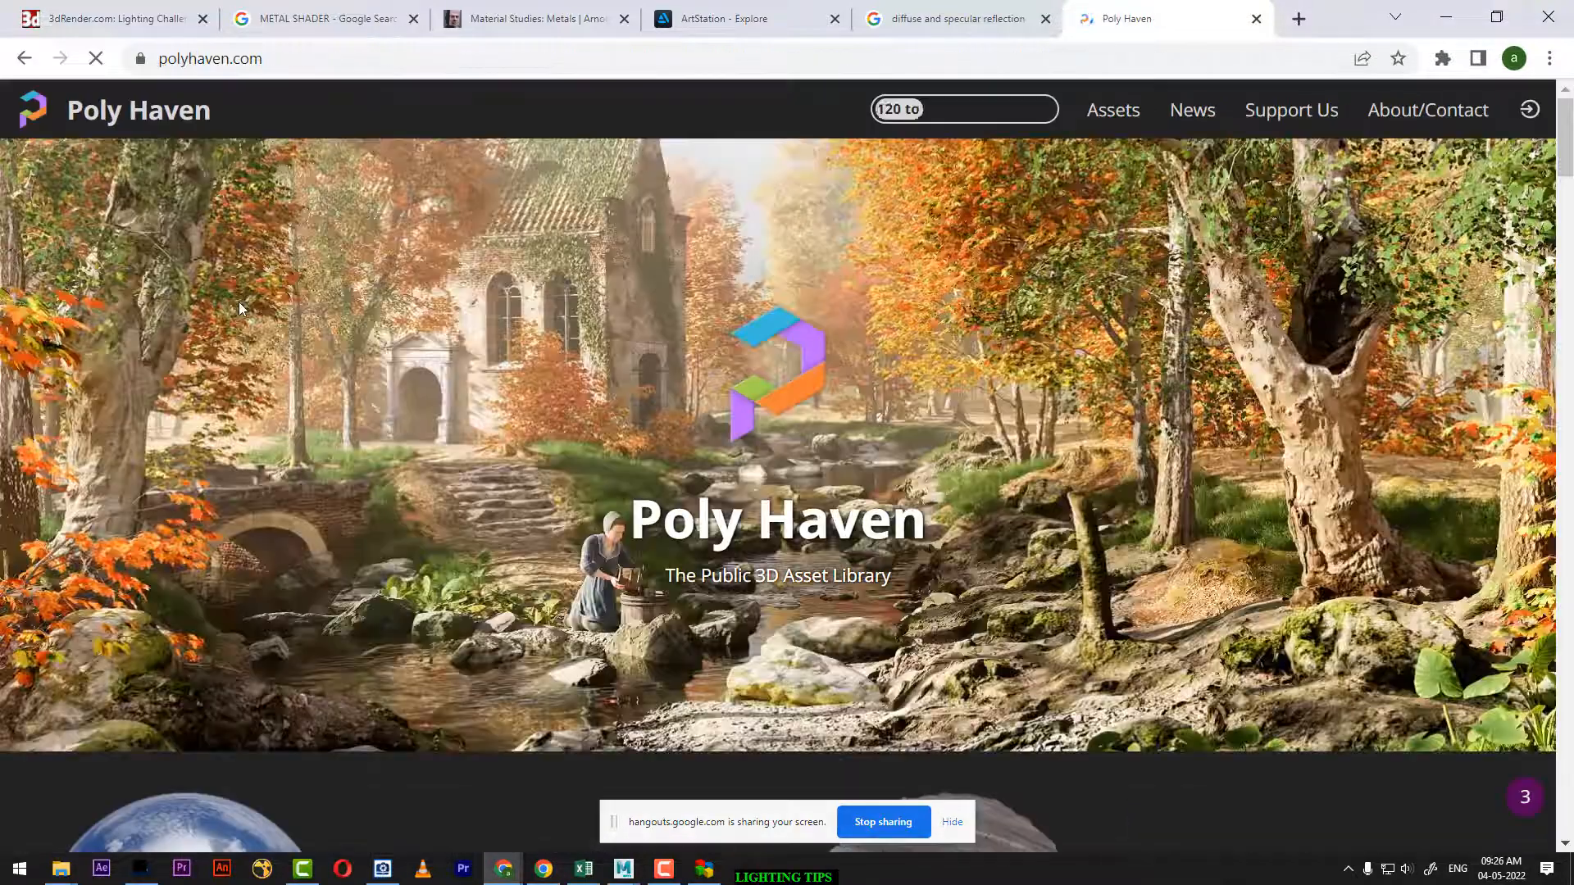
pyautogui.scroll(-5, 709, 537)
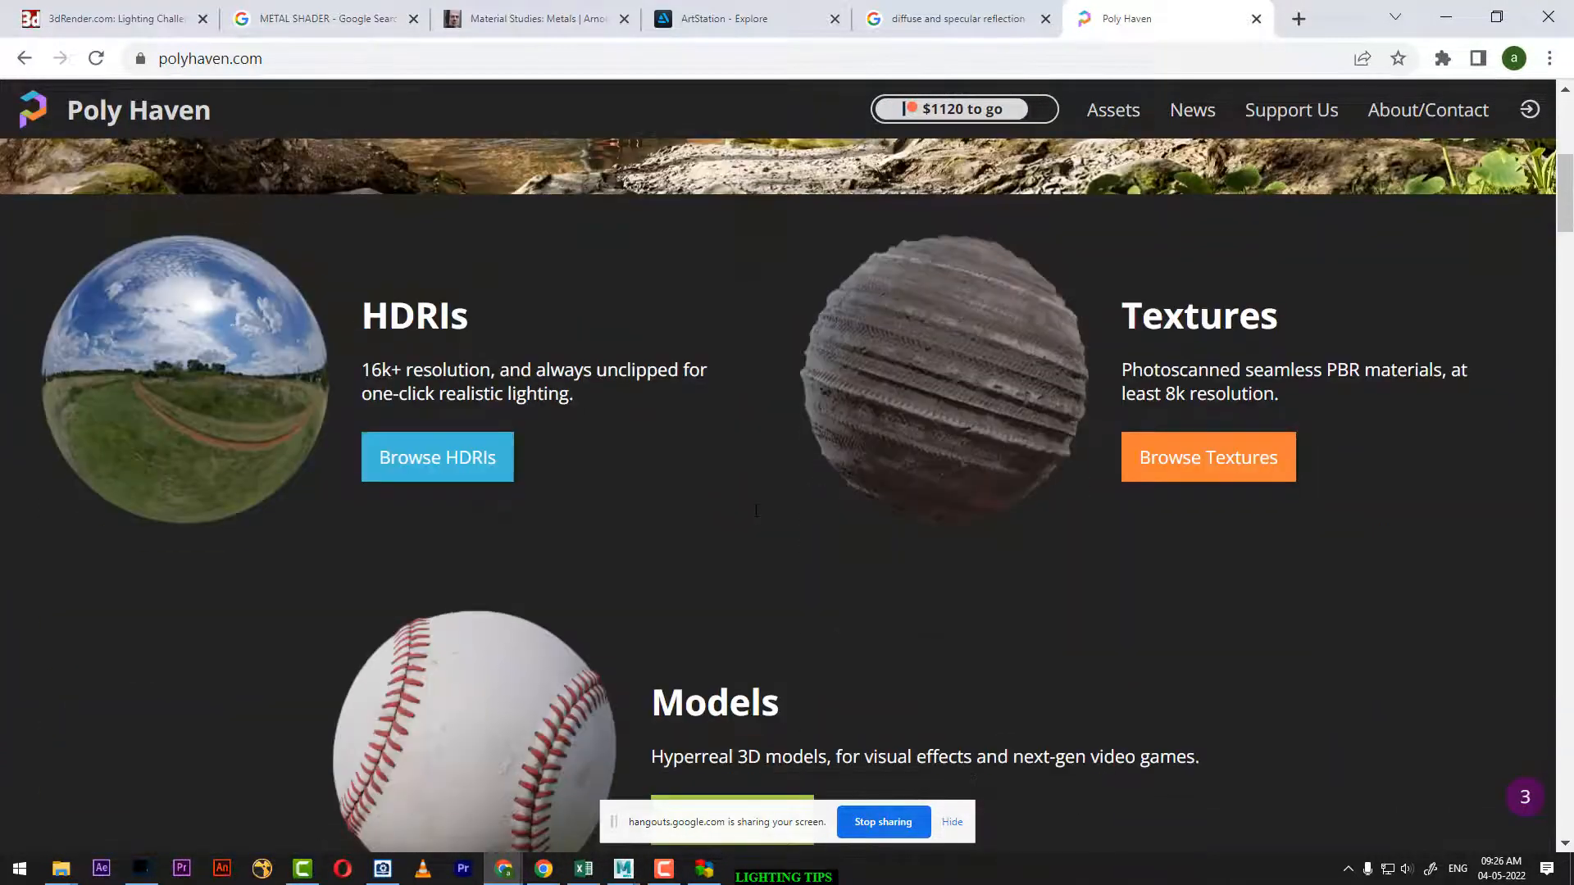
pyautogui.click(208, 366)
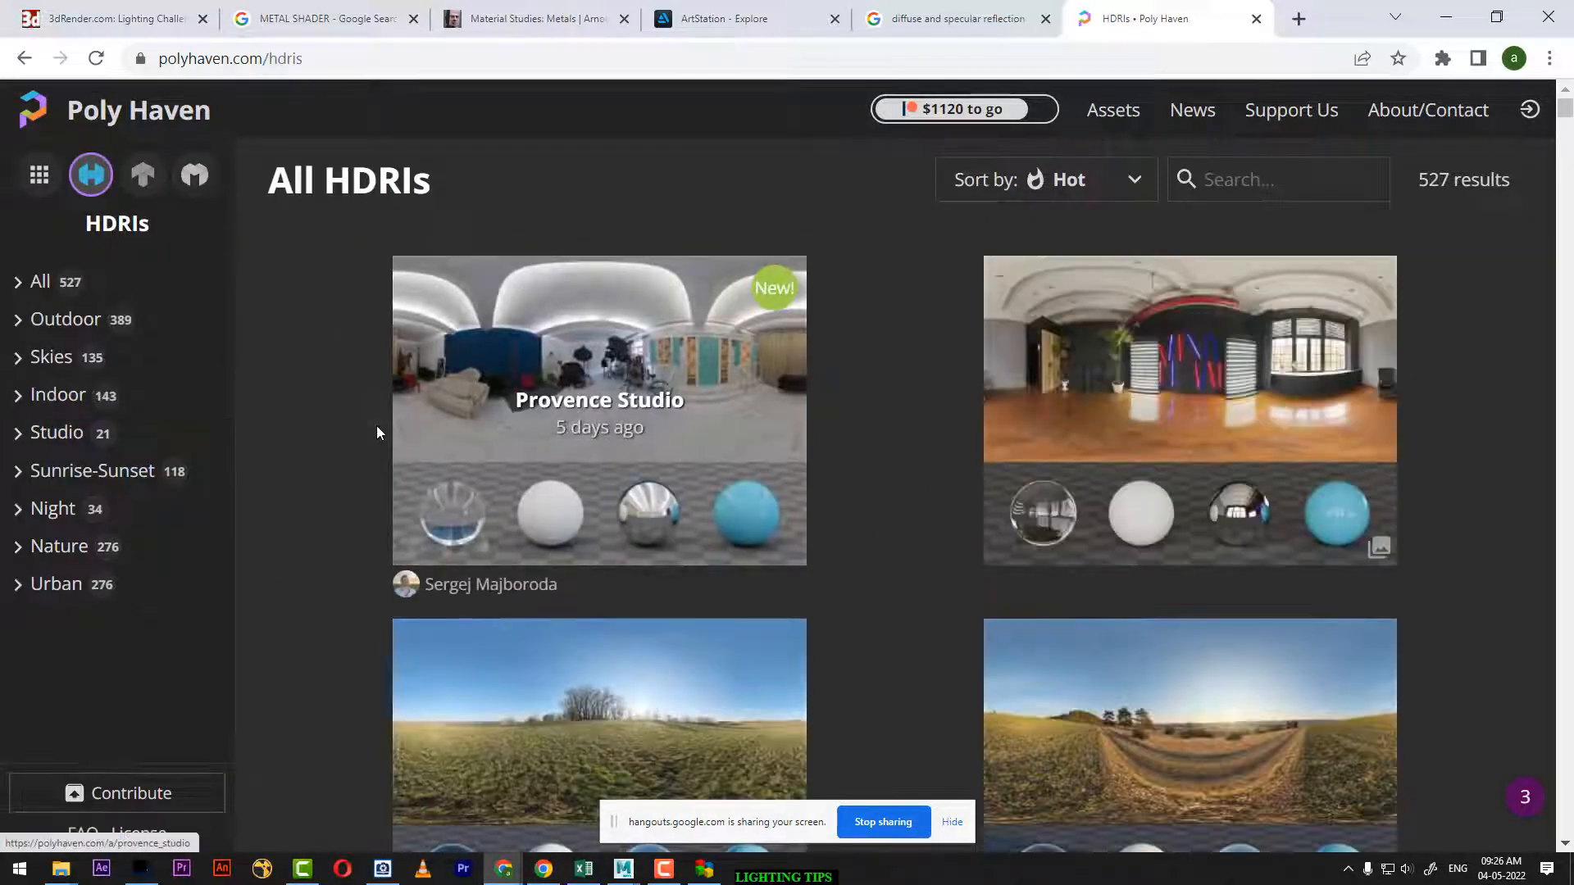
pyautogui.scroll(-6, 439, 492)
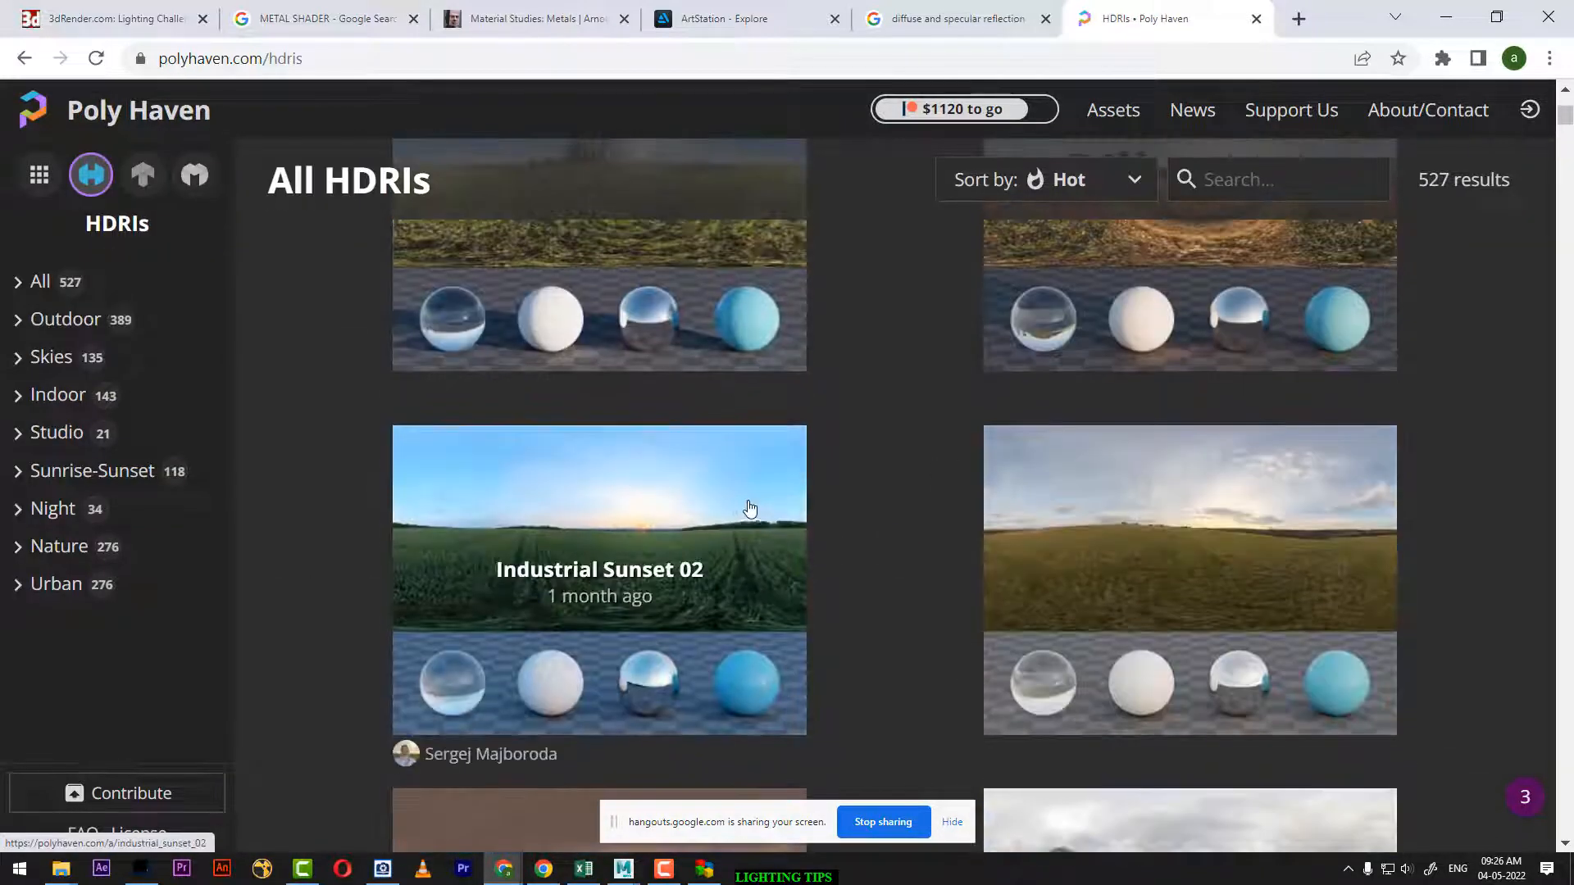
pyautogui.scroll(-5, 750, 509)
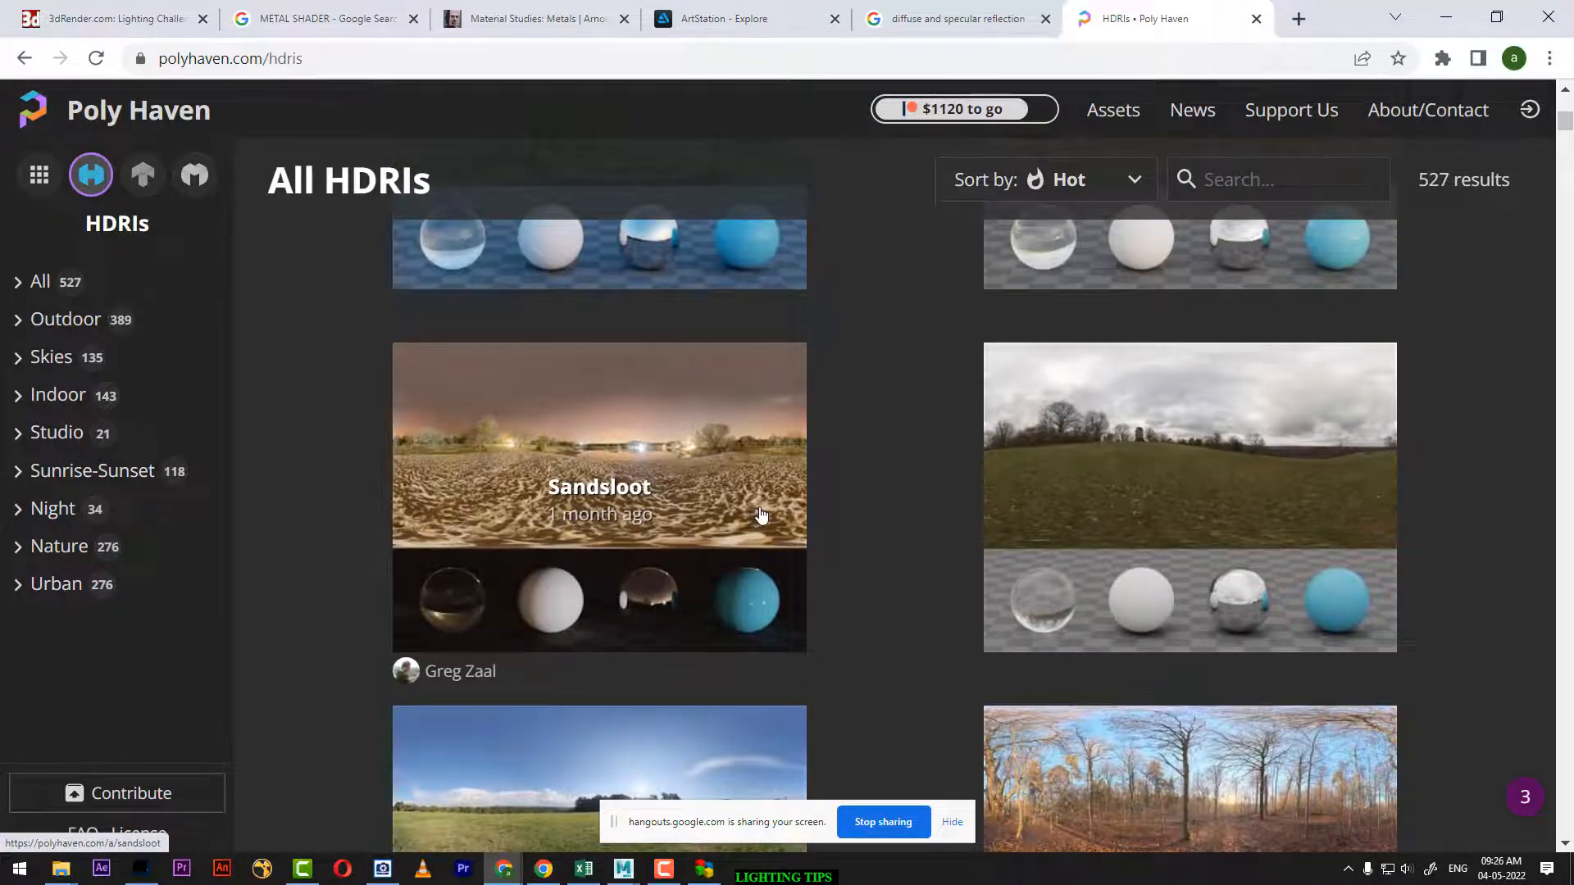
pyautogui.scroll(-4, 761, 514)
pyautogui.scroll(-4, 762, 515)
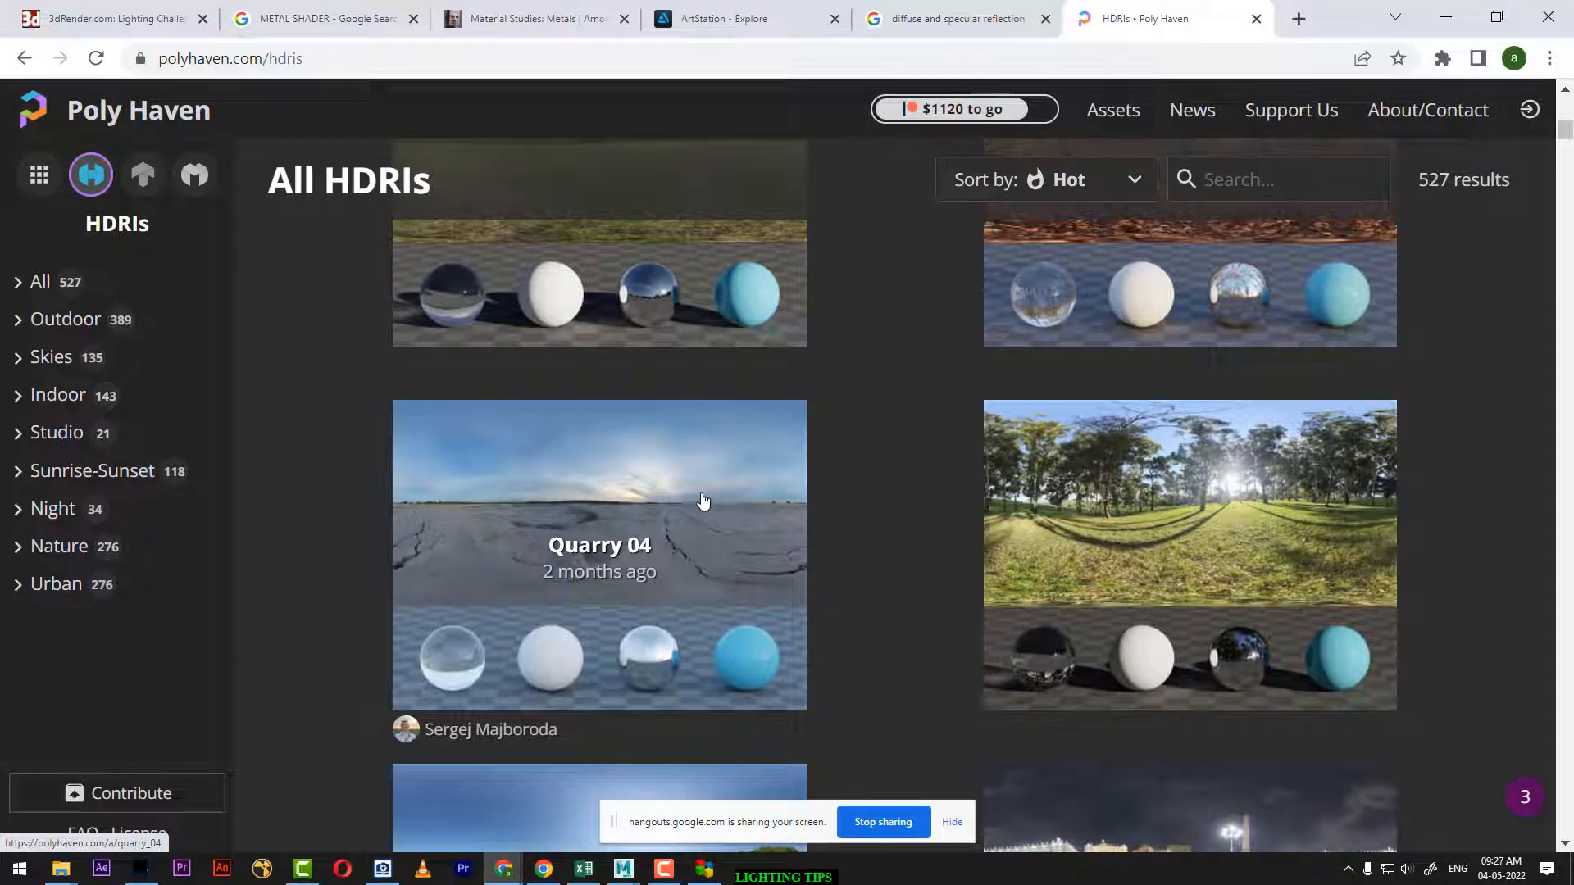
pyautogui.scroll(-3, 703, 510)
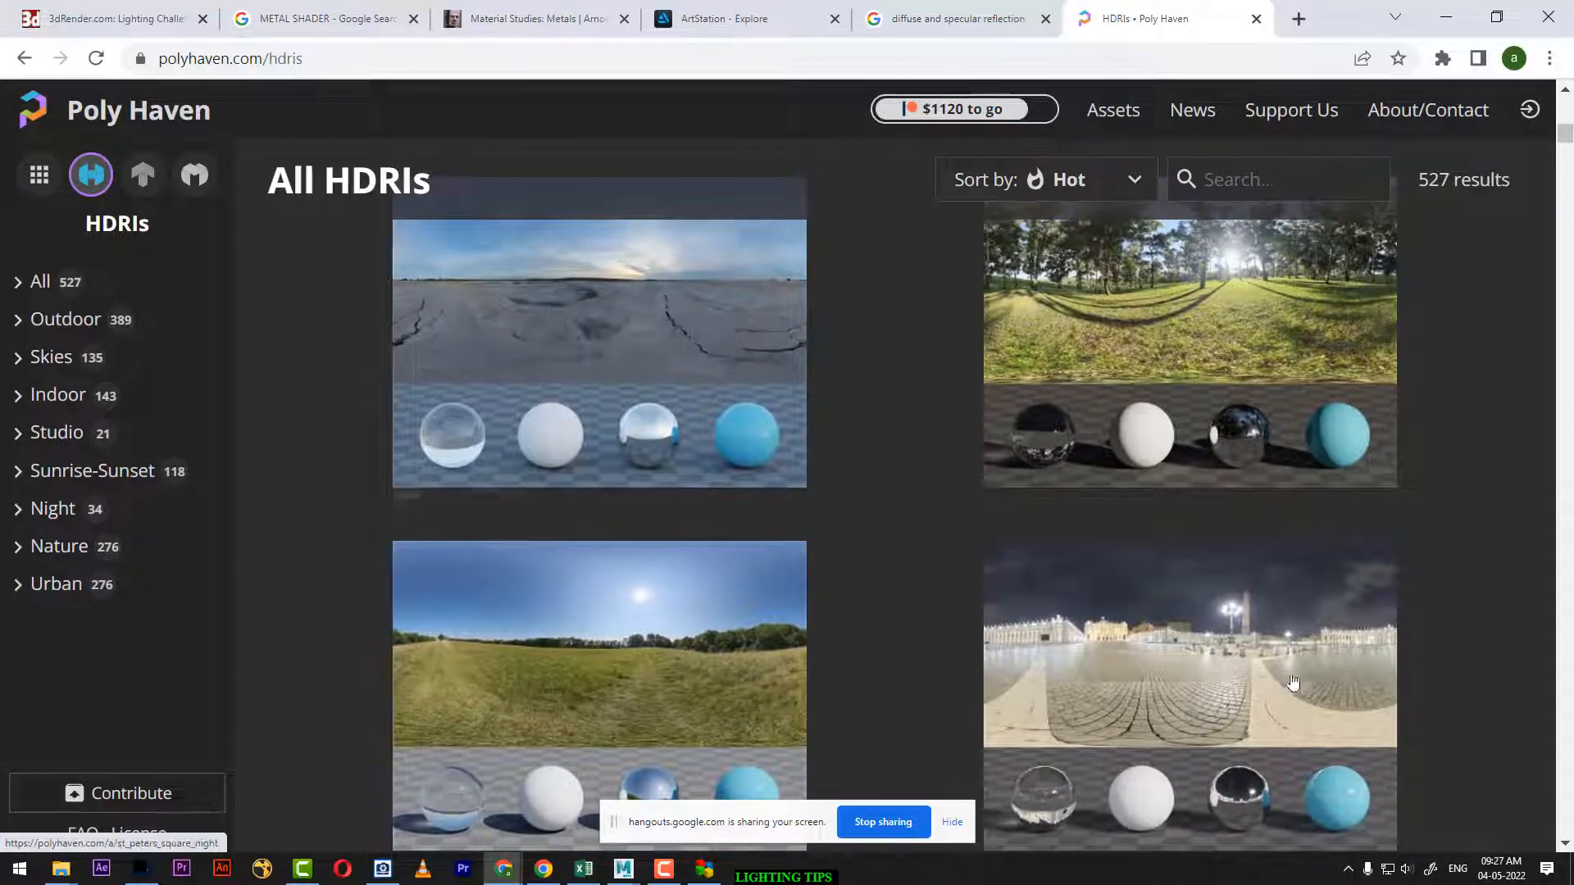
pyautogui.click(1197, 625)
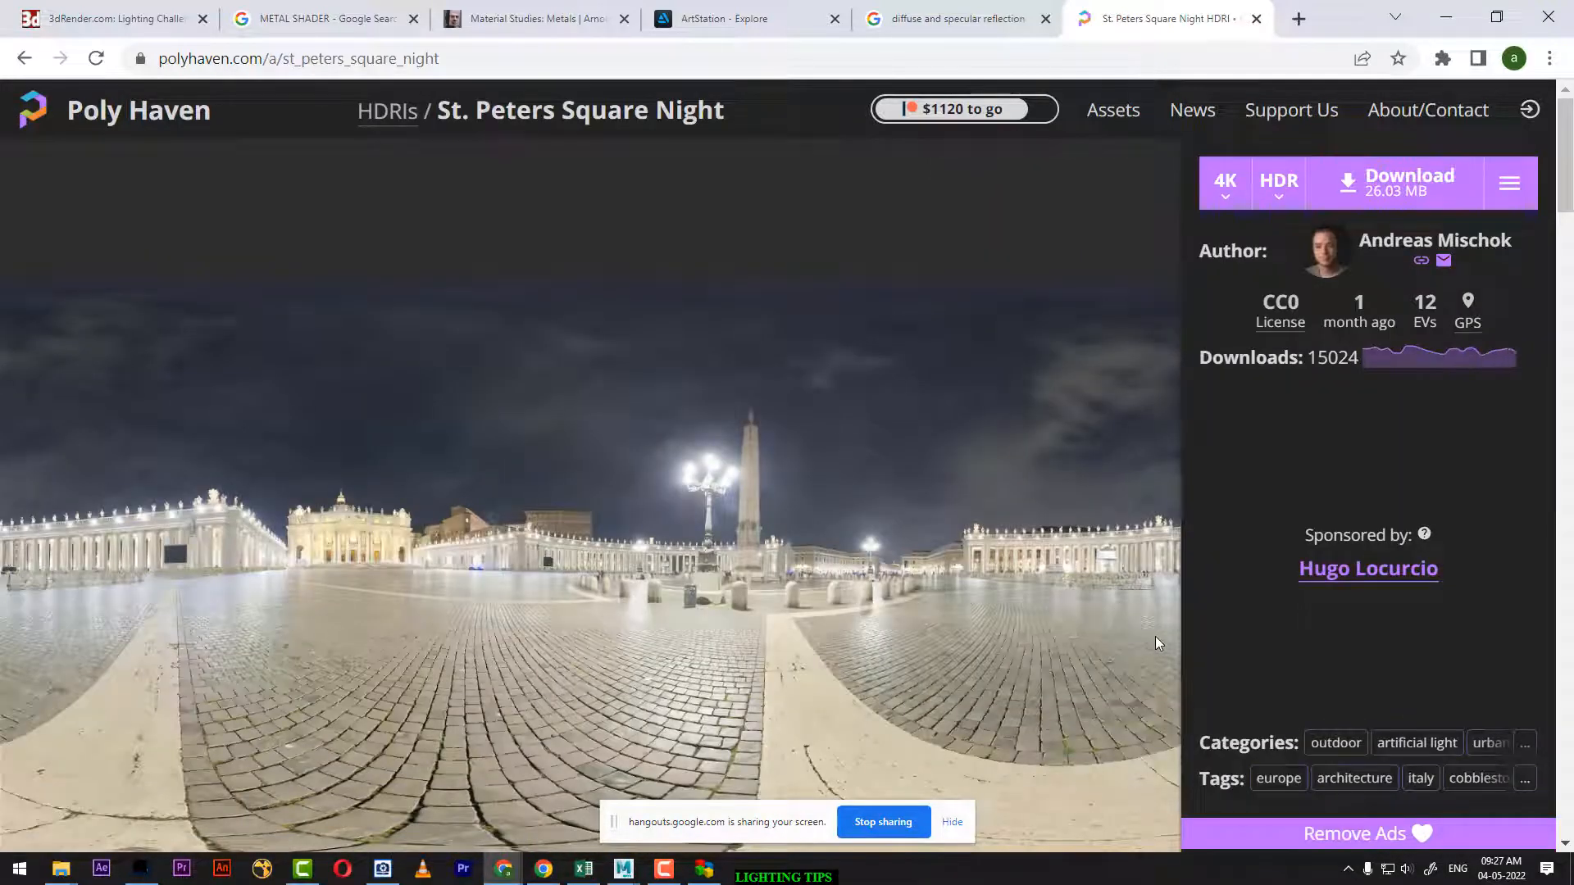
# Download the St. Peters Square Night HDRI as a 4K HDR file and show it in its folder
pyautogui.click(1394, 185)
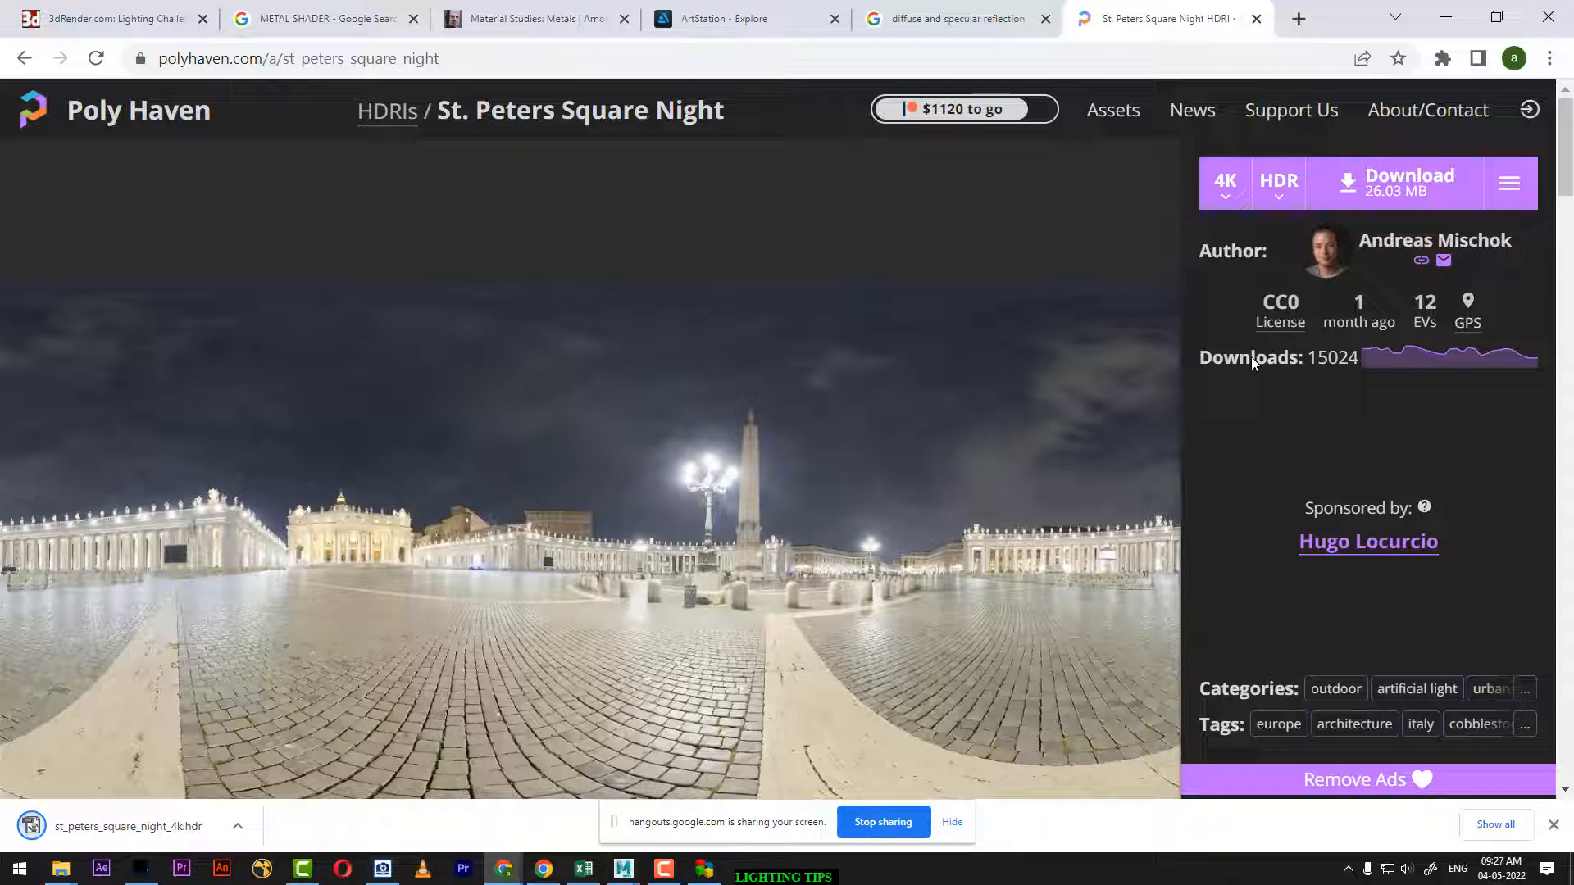
pyautogui.click(238, 829)
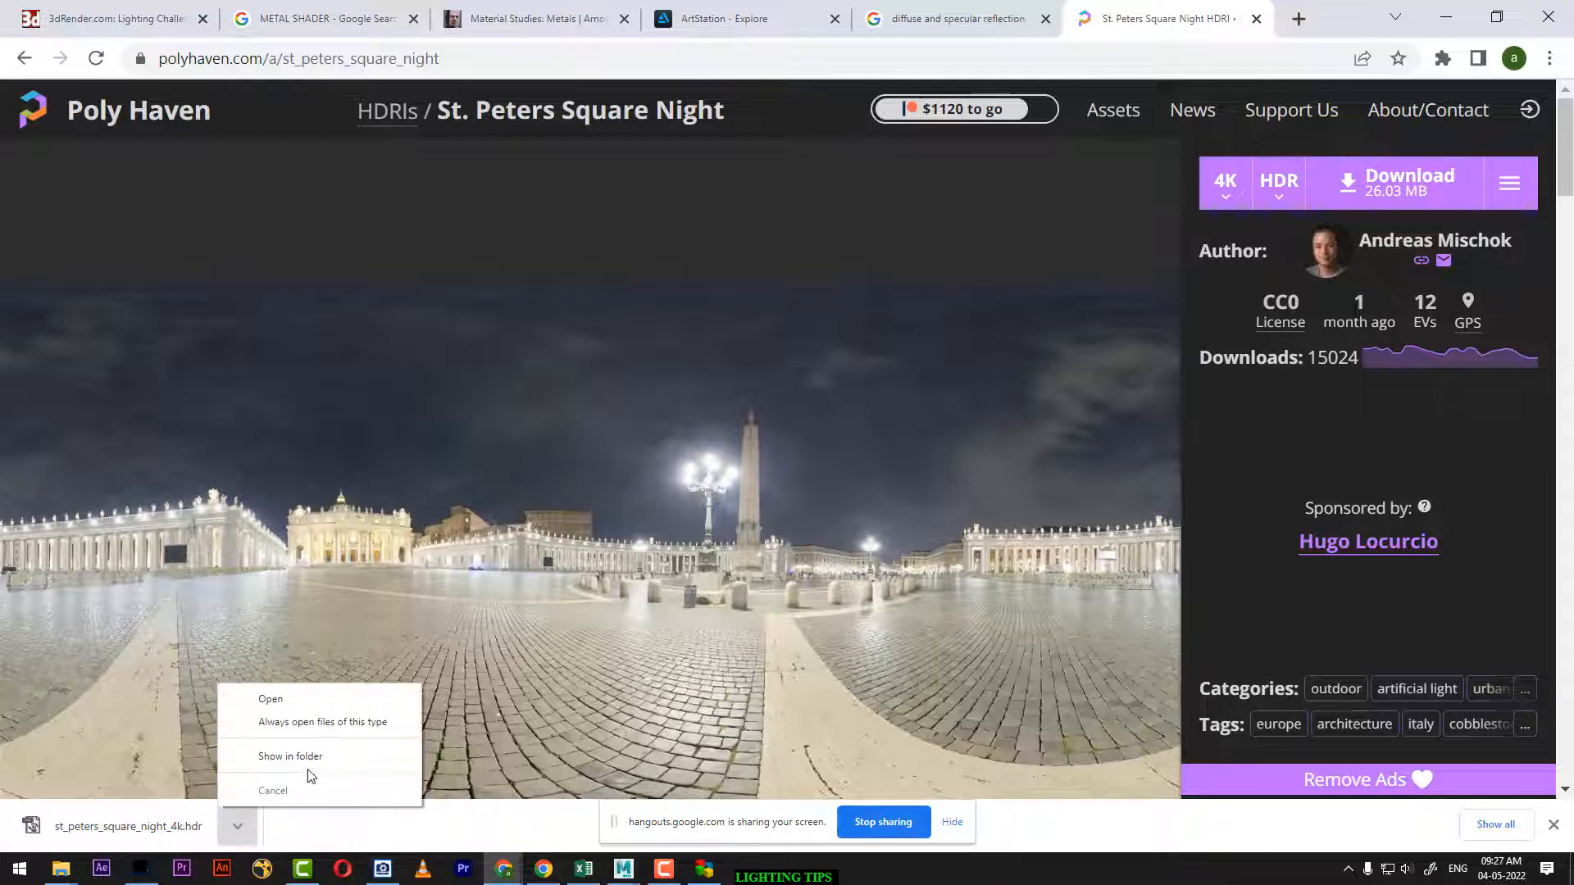
pyautogui.click(316, 759)
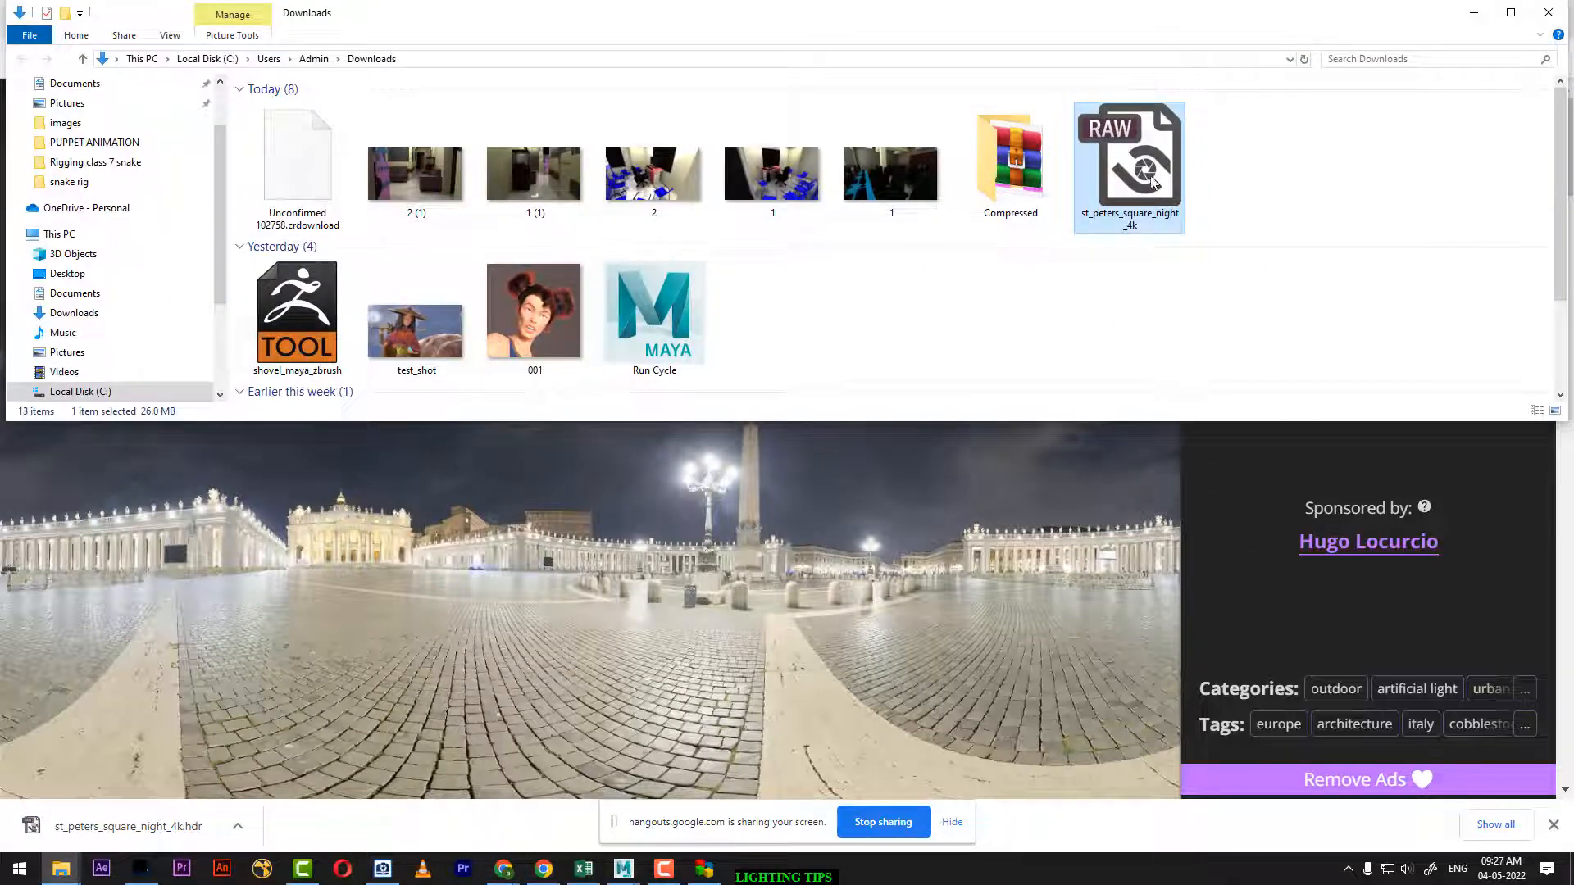
# Move st_peters_square_night_4k from Downloads into the ScienceFictionChallenge_MA folder inside Compressed
pyautogui.rightClick(1148, 164)
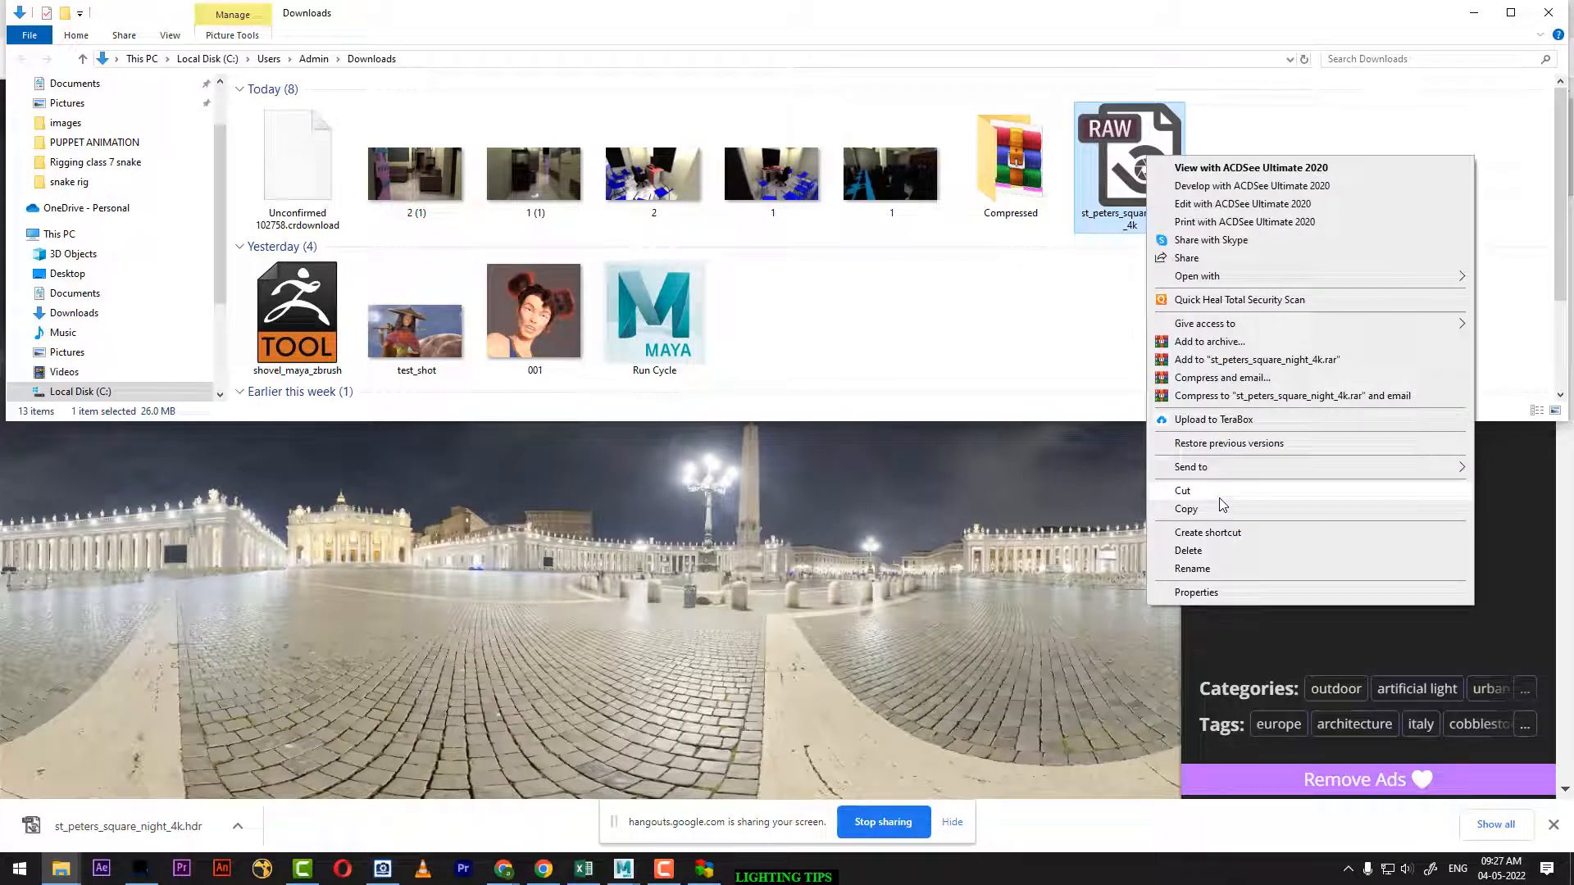
pyautogui.click(1220, 497)
pyautogui.doubleClick(1010, 164)
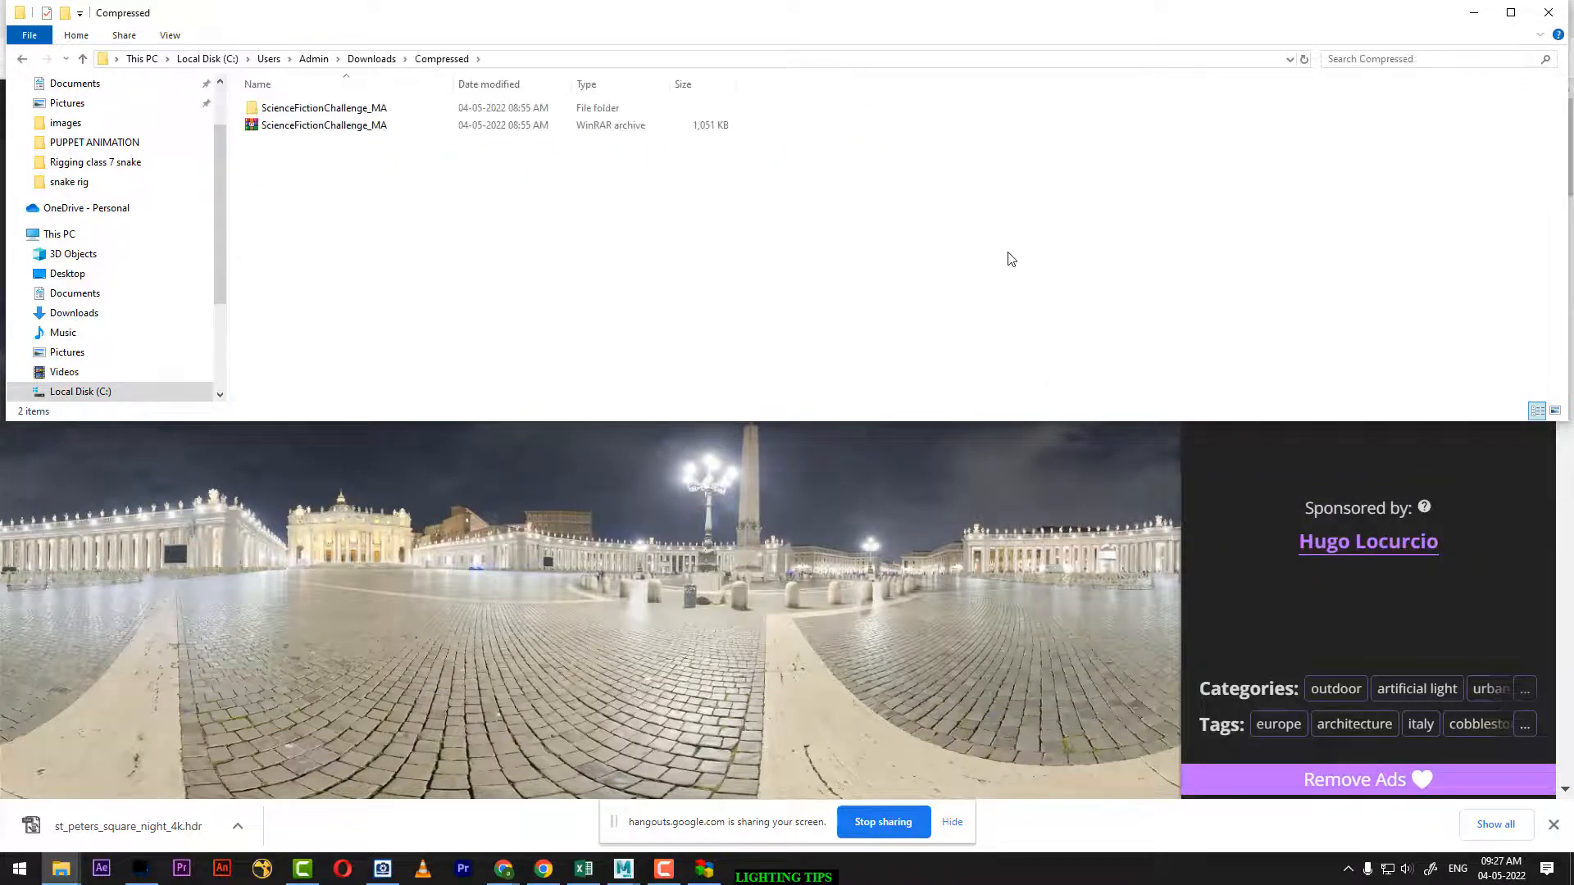
pyautogui.click(310, 85)
pyautogui.doubleClick(328, 107)
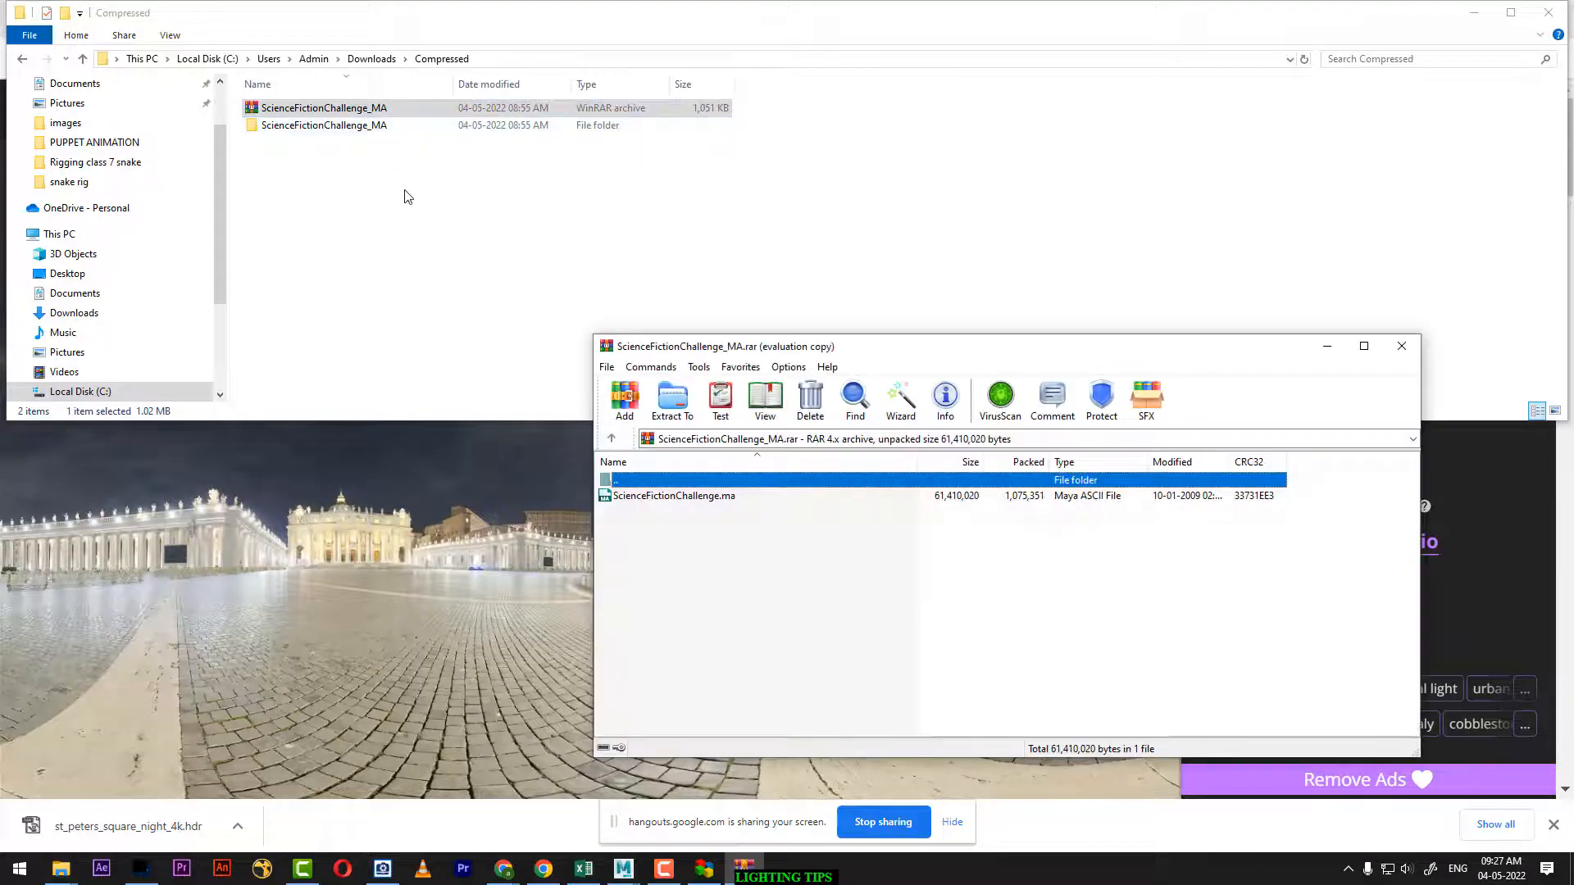
pyautogui.click(1402, 346)
pyautogui.doubleClick(328, 125)
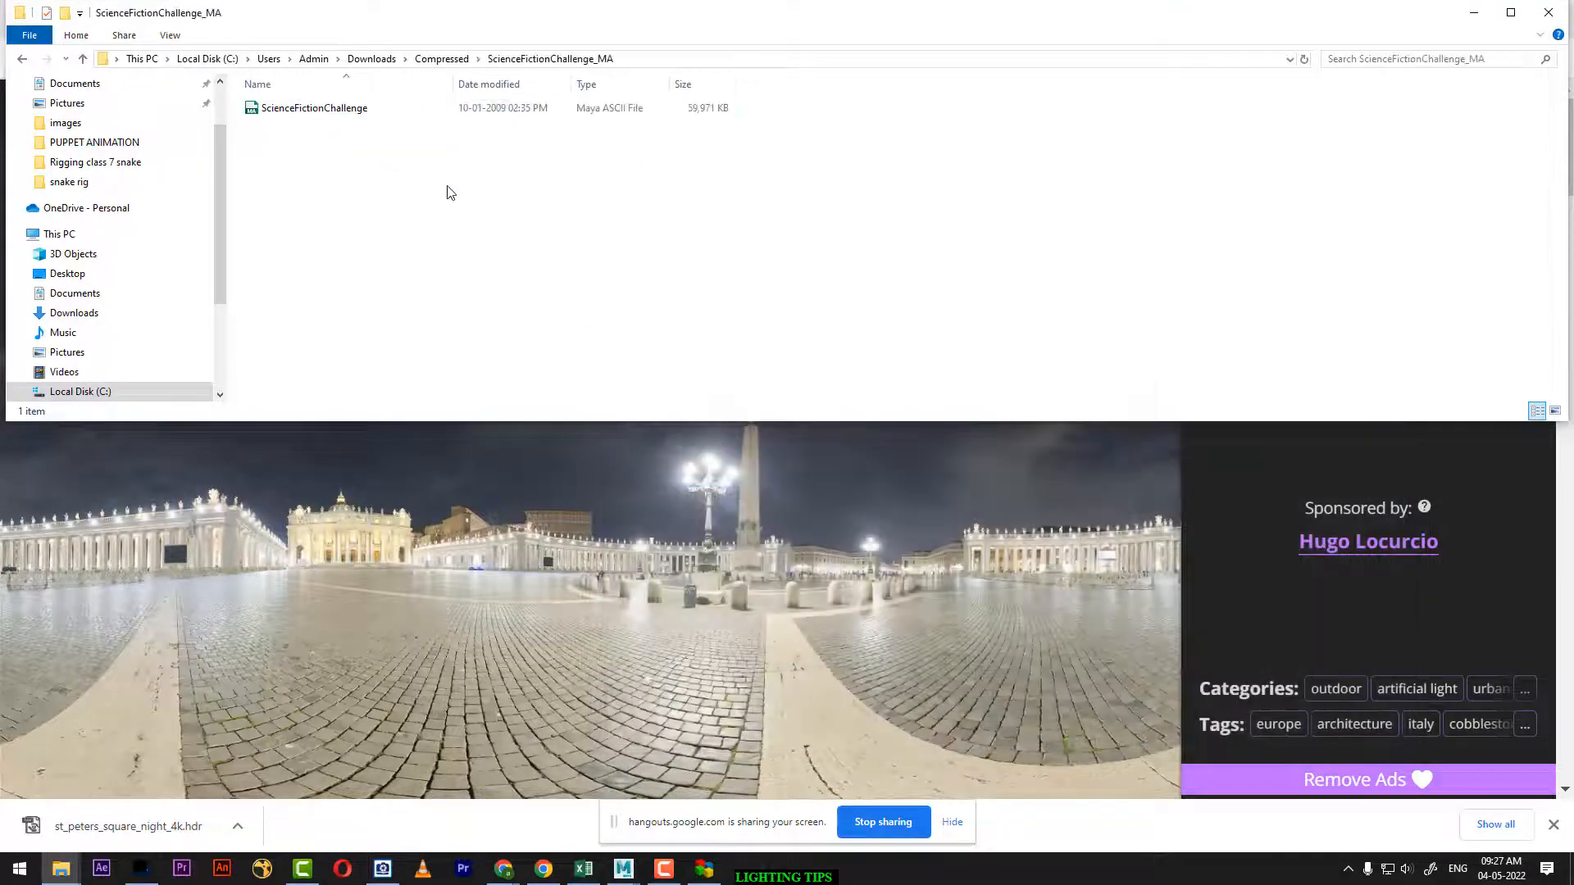
pyautogui.rightClick(521, 194)
pyautogui.click(564, 302)
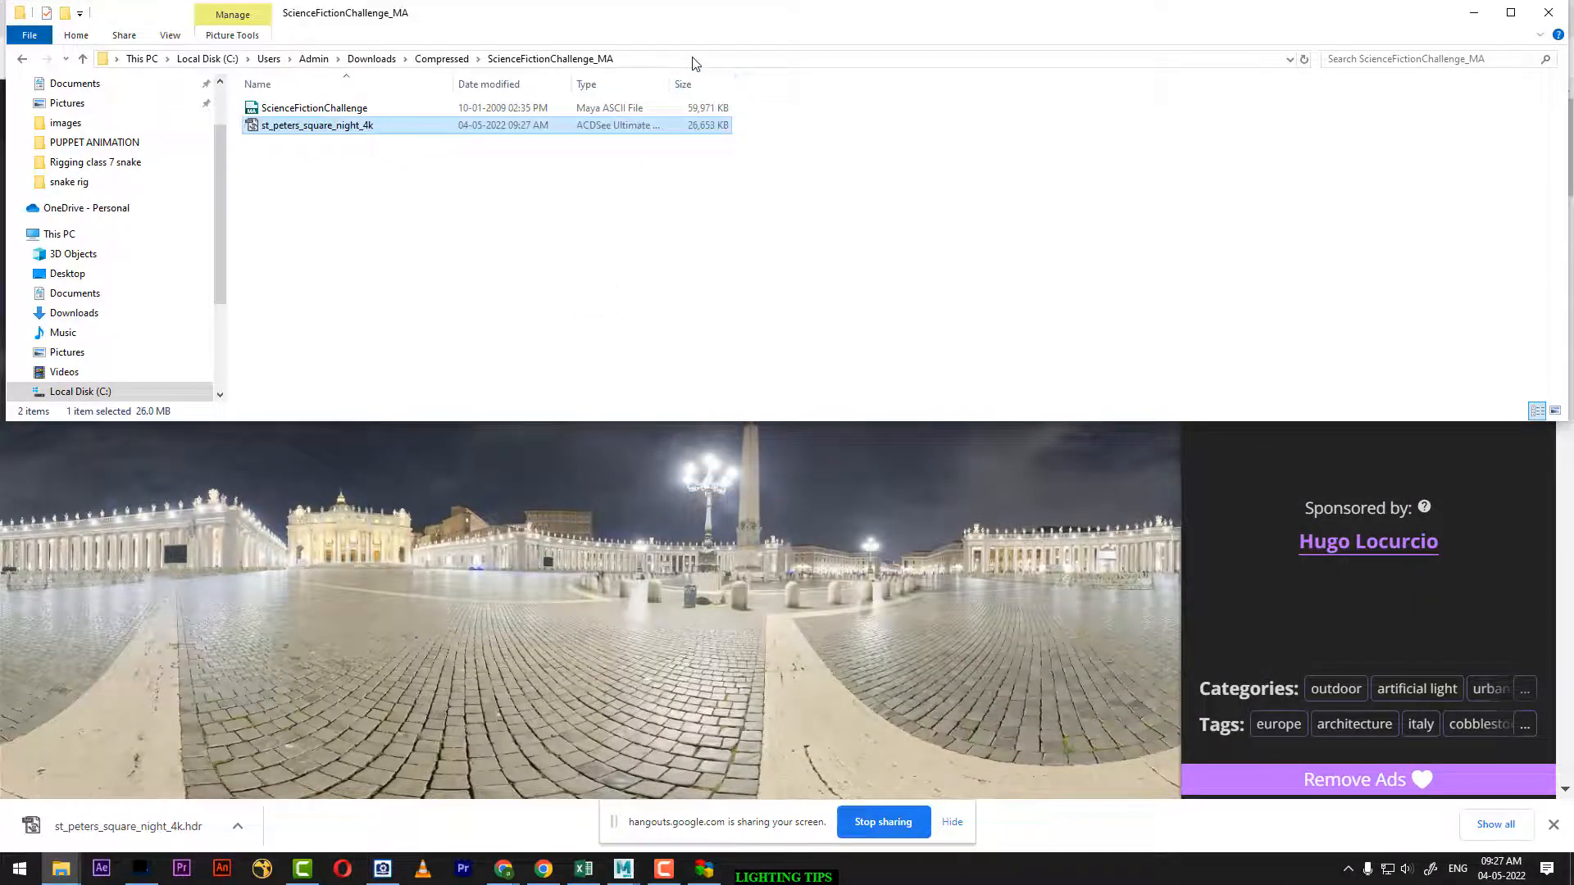
# Copy the ScienceFictionChallenge_MA folder path and switch to the ScienceFictionChallenge scene in Maya
pyautogui.click(692, 59)
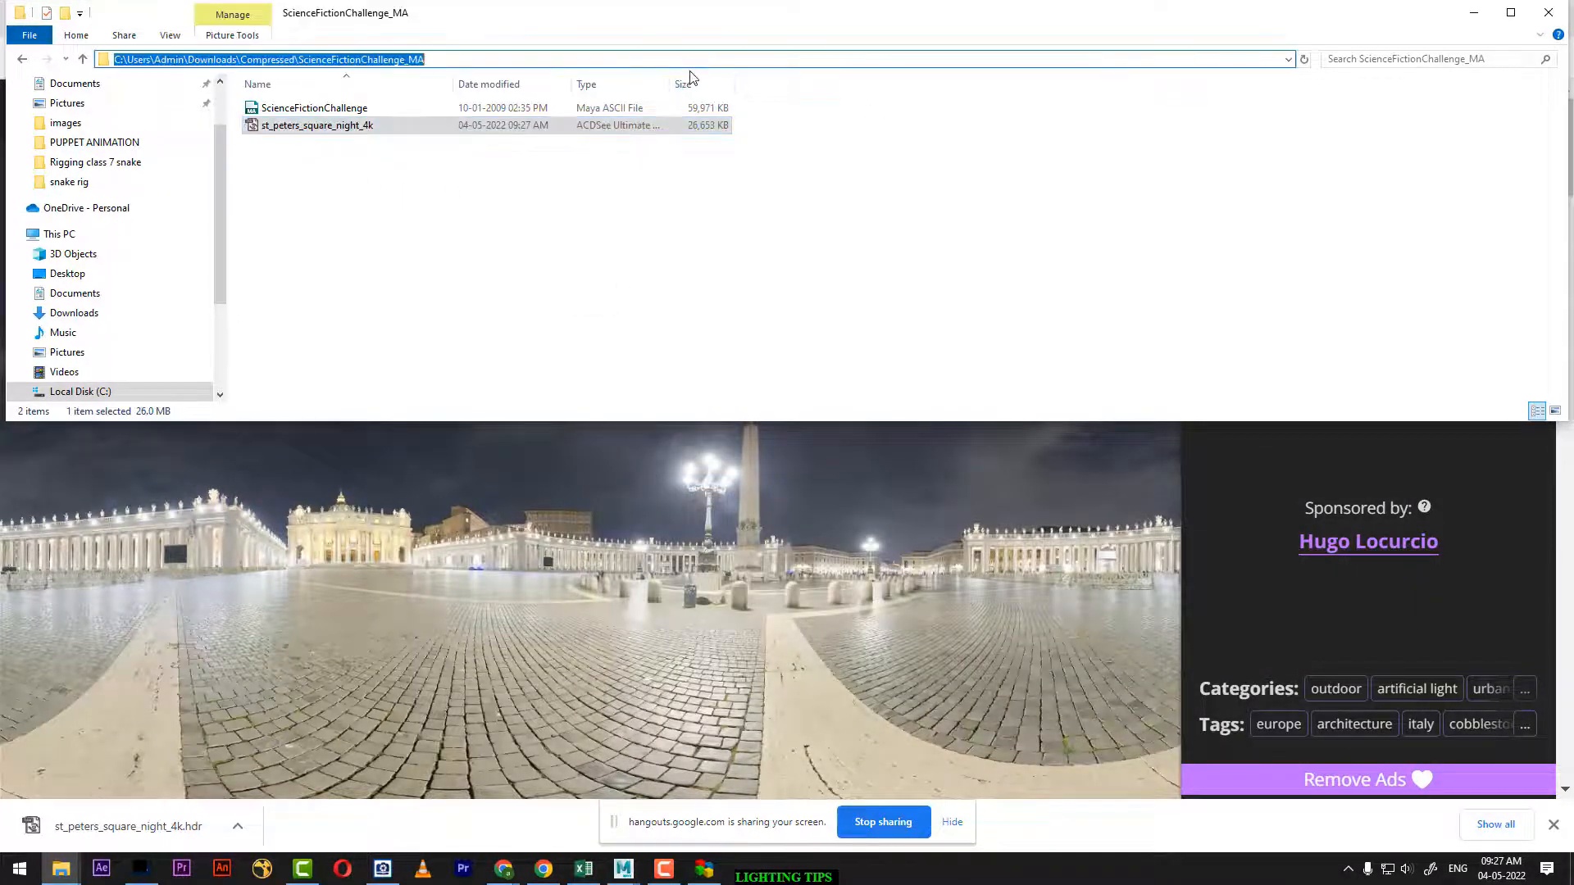
pyautogui.click(619, 875)
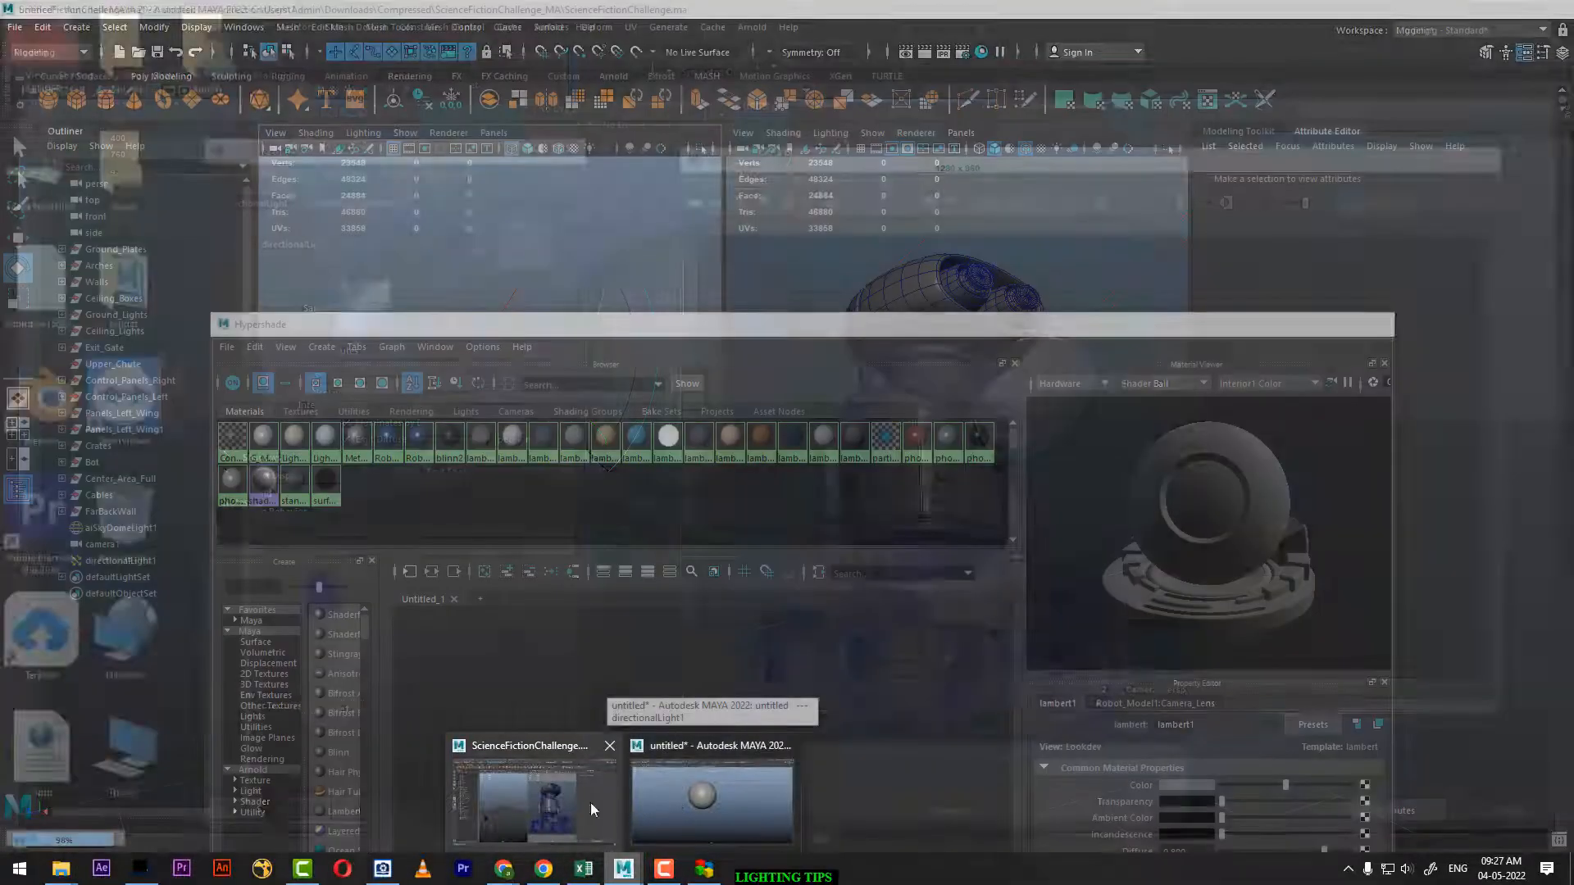
pyautogui.click(593, 809)
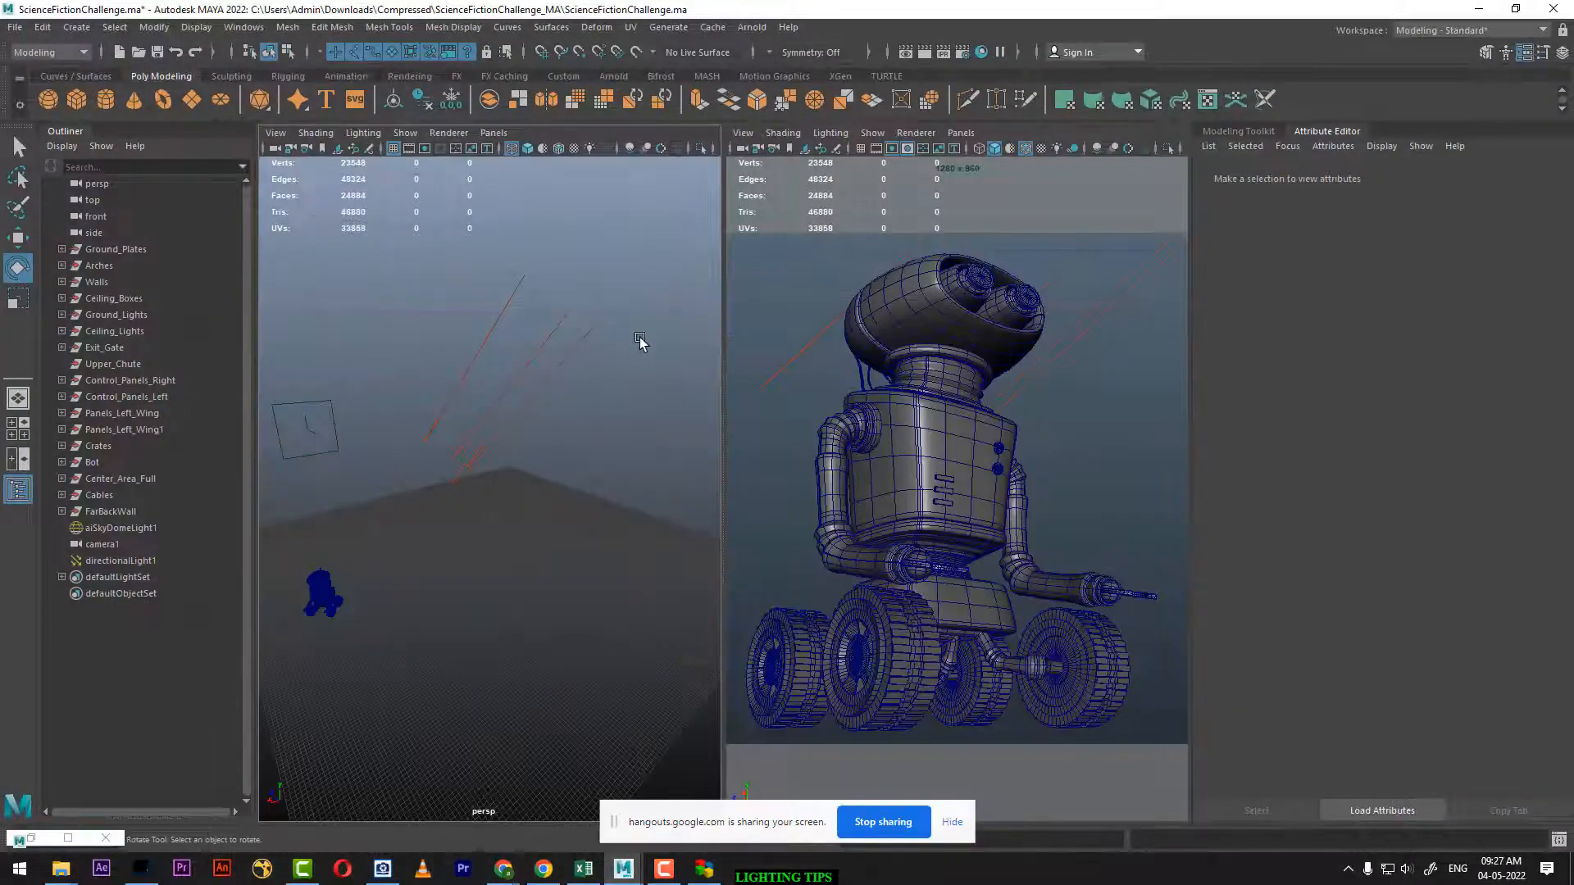
# Map a File texture to the sky dome light's color and load st_peters_square_night_4k.hdr from C:\Users\Admin\Downloads\Compressed\ScienceFictionChallenge_MA
pyautogui.click(613, 432)
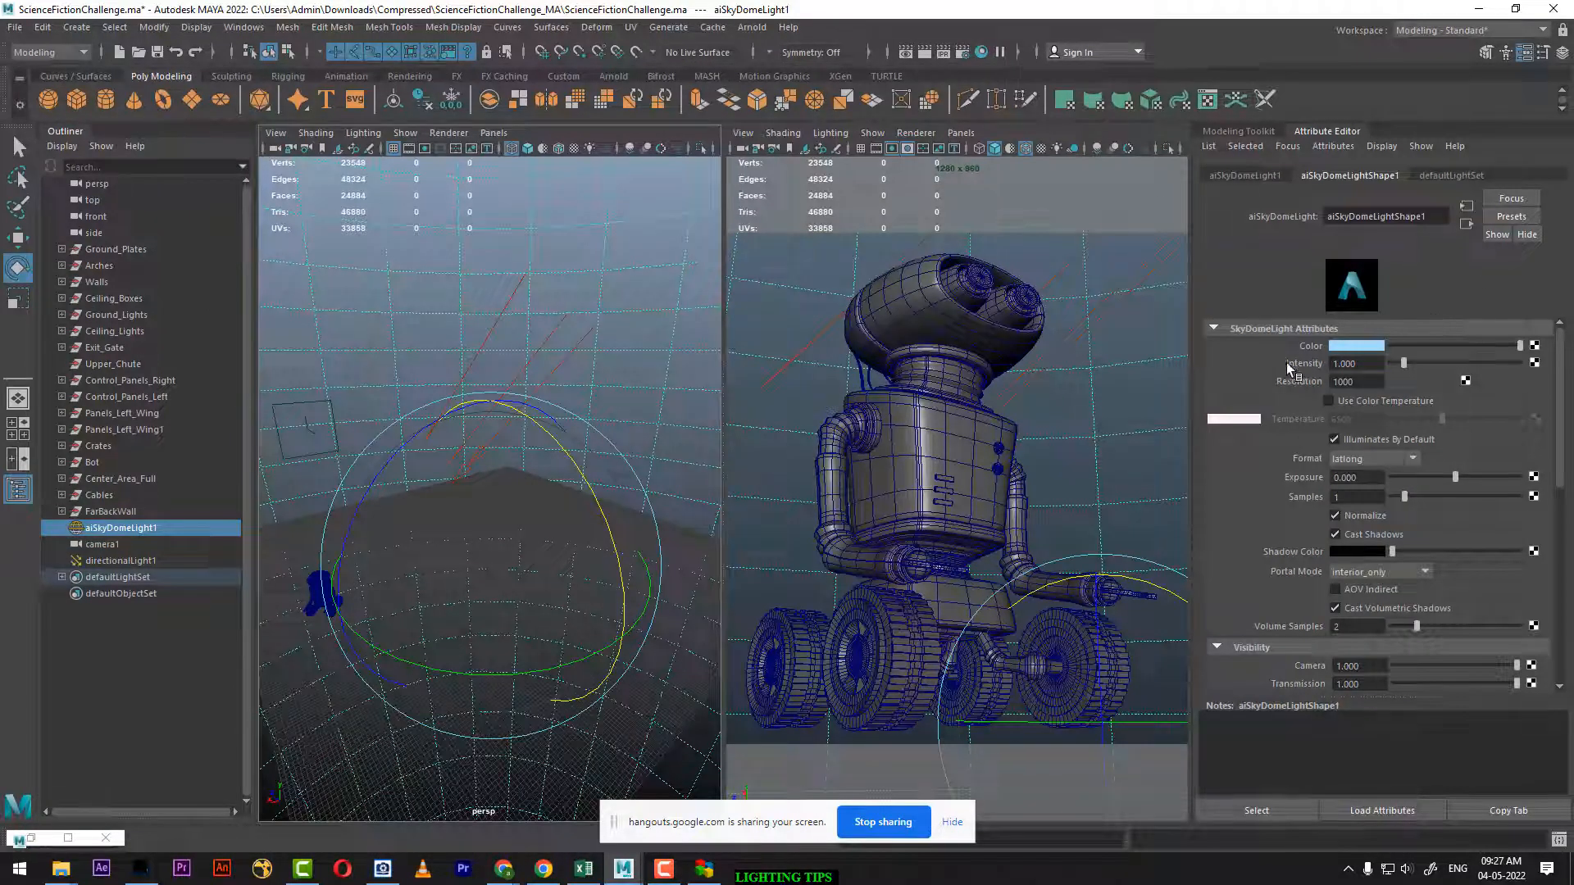
pyautogui.click(1534, 346)
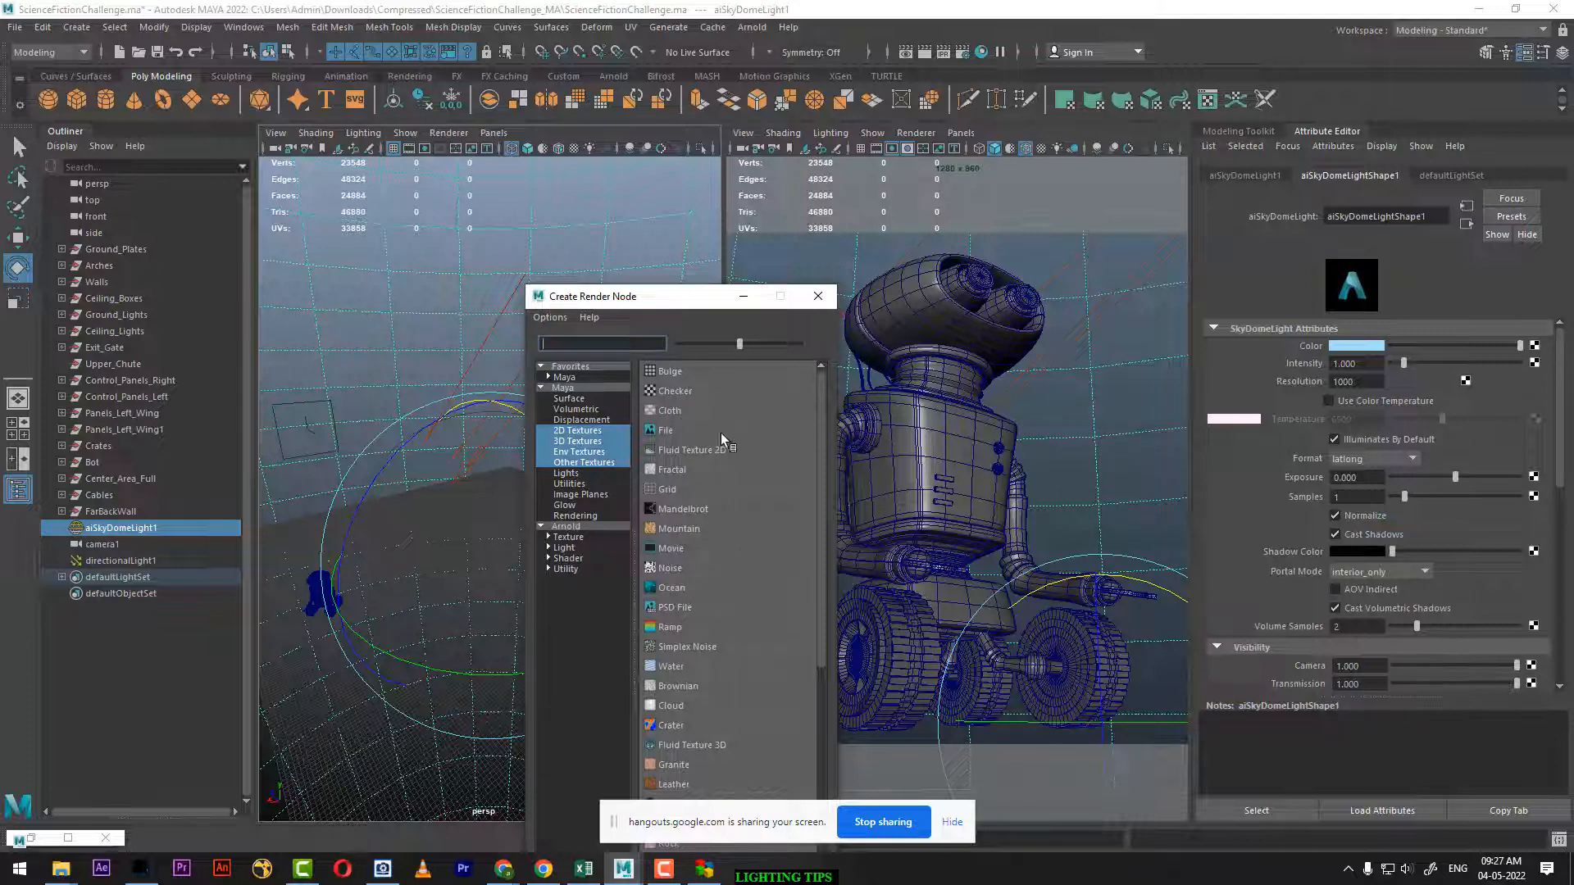
pyautogui.click(665, 432)
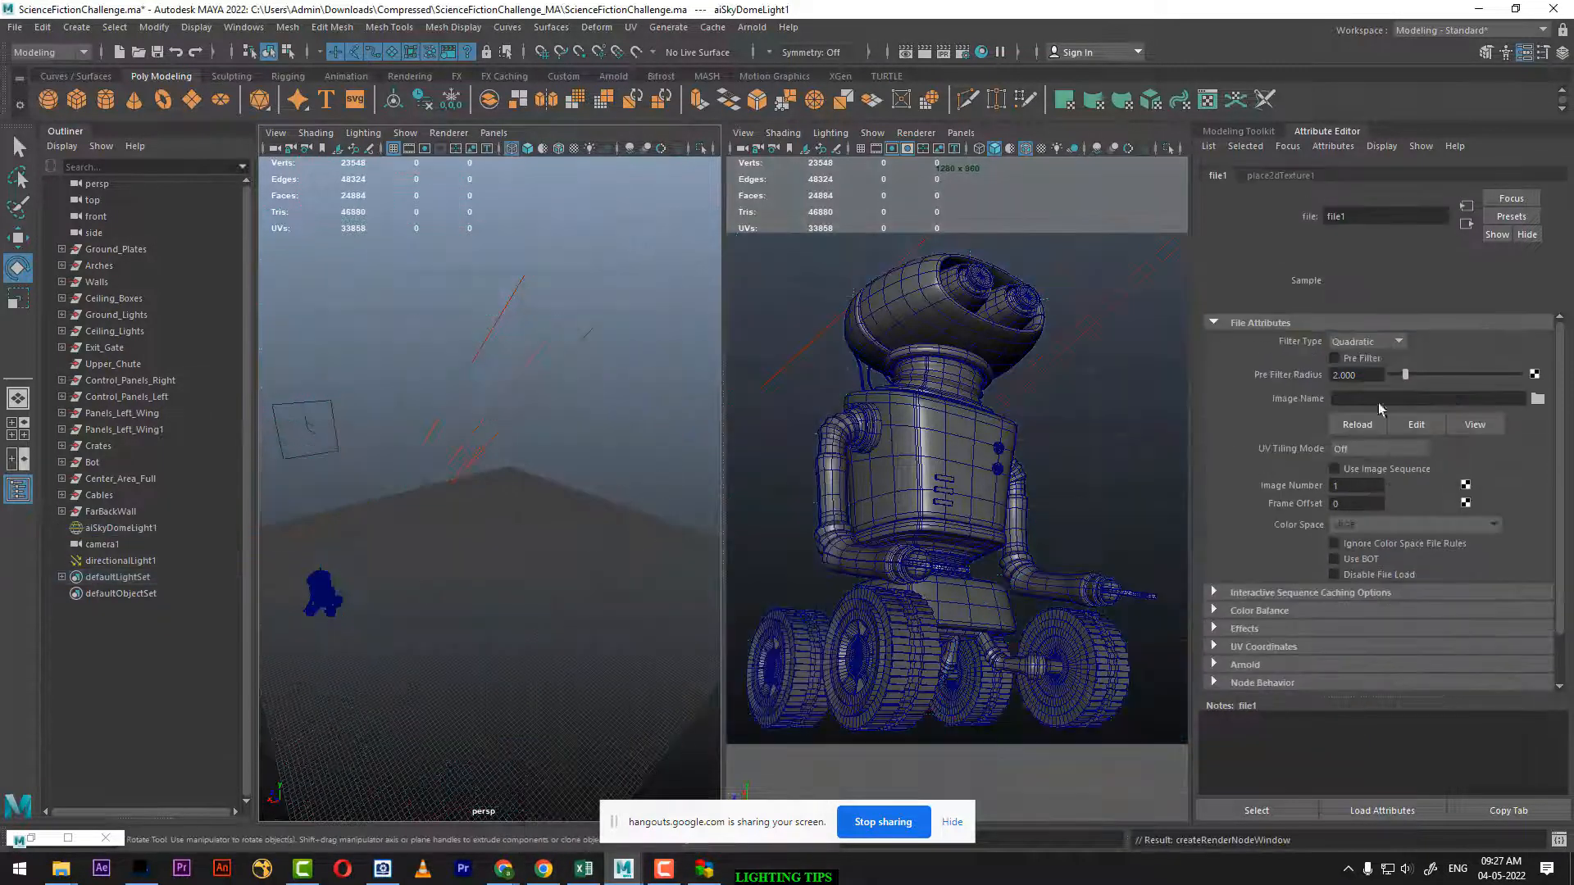
pyautogui.click(1538, 400)
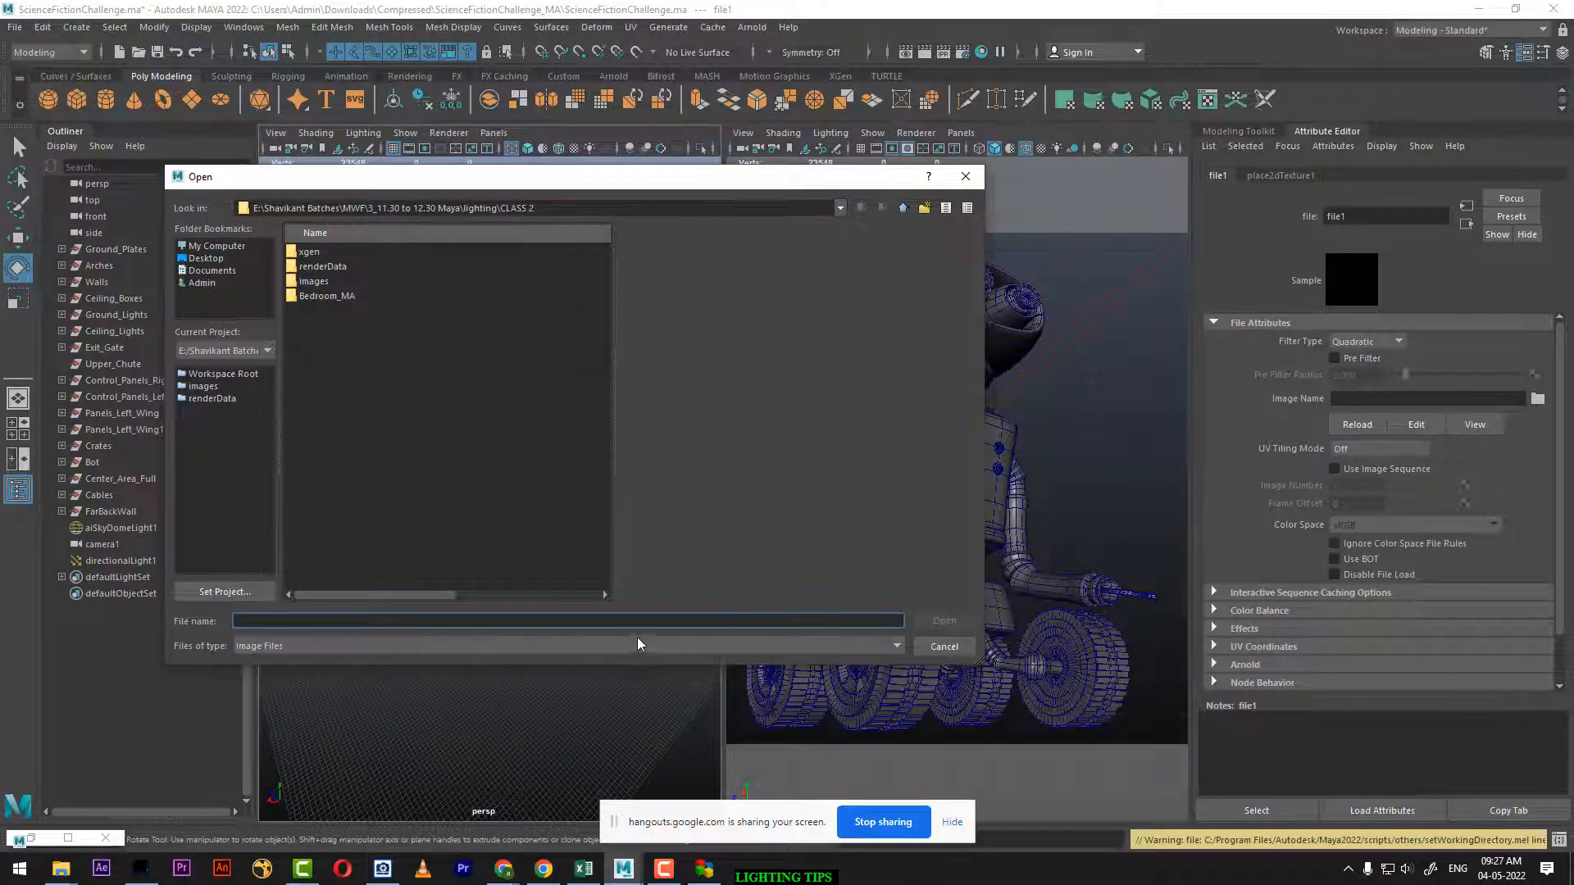
pyautogui.write('C:\\Users\\Admin\\Downloads\\Compressed\\ScienceFictionChallenge_MA')
pyautogui.press('Return')
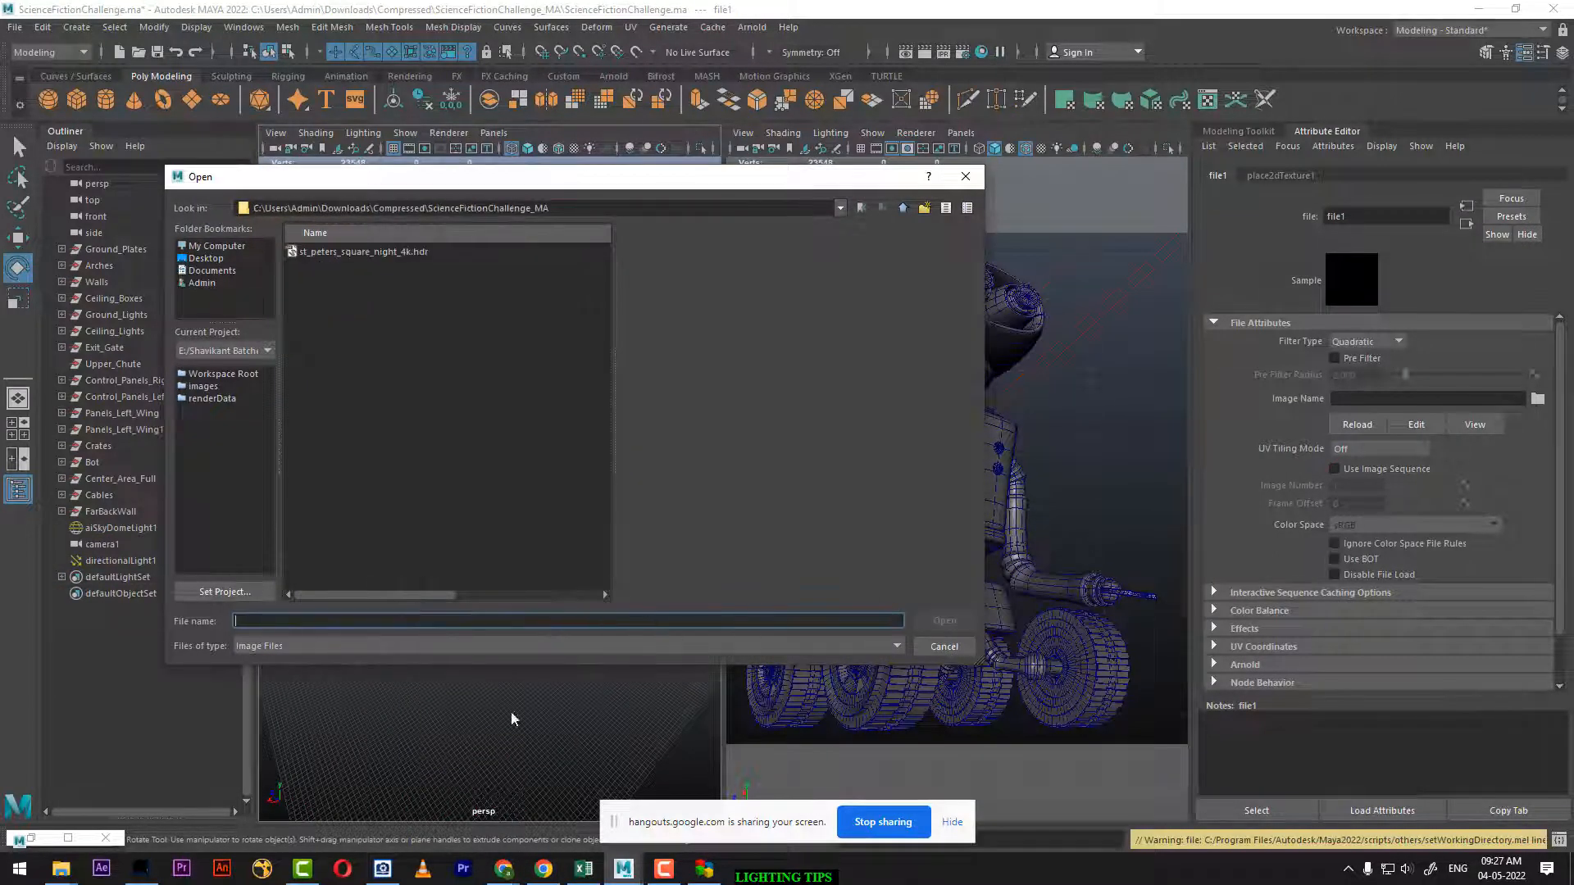
pyautogui.doubleClick(362, 252)
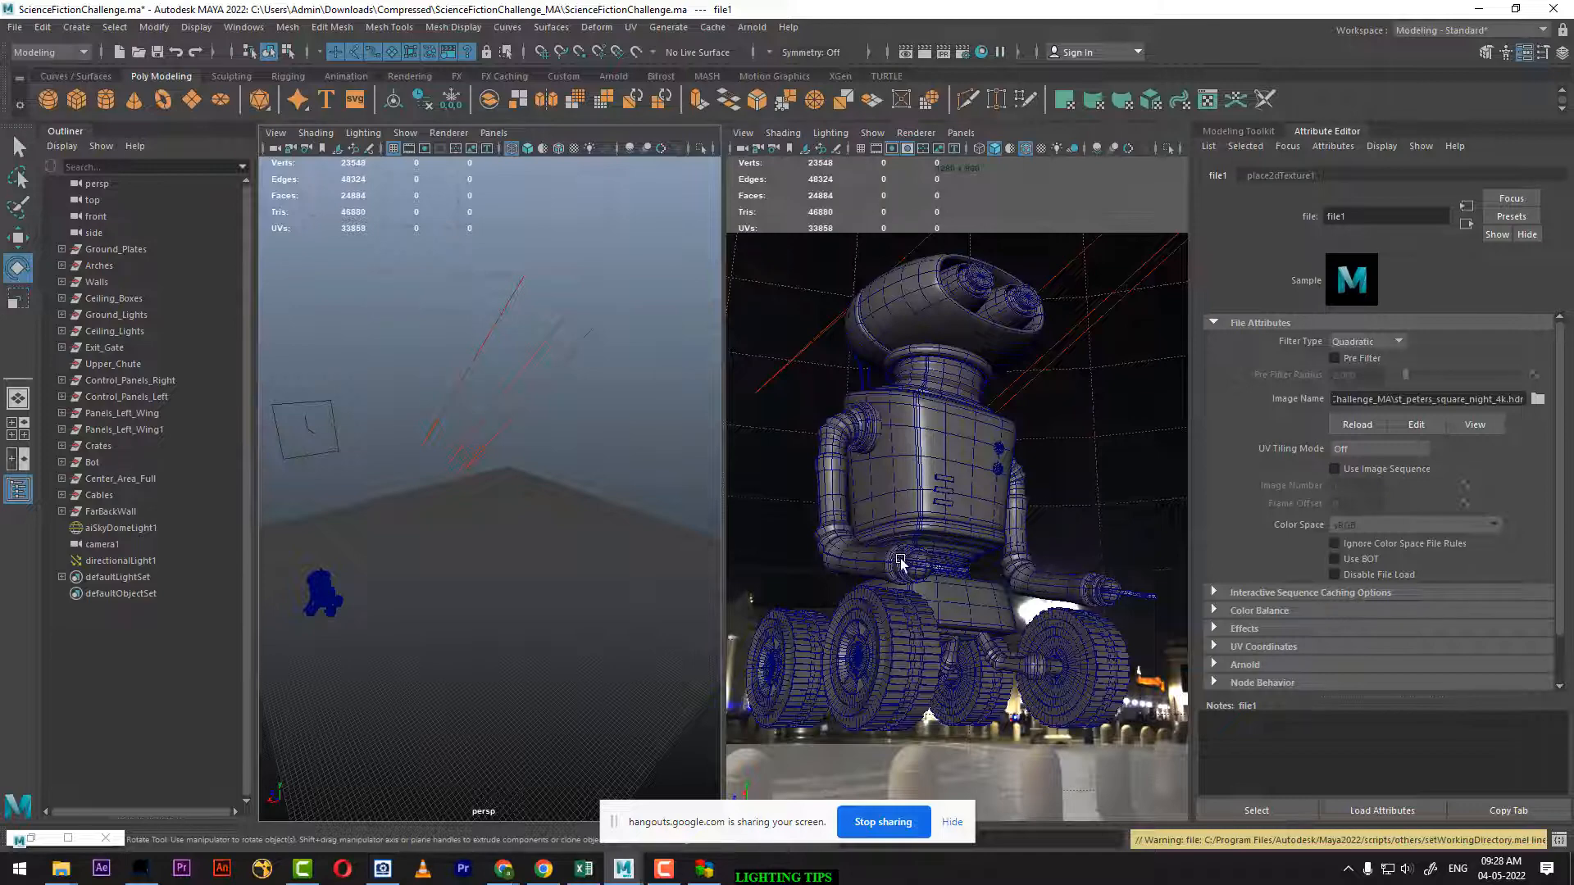
# Create a polygon plane as a ground surface for the robot and scale it uniformly to about 135
pyautogui.click(1034, 488)
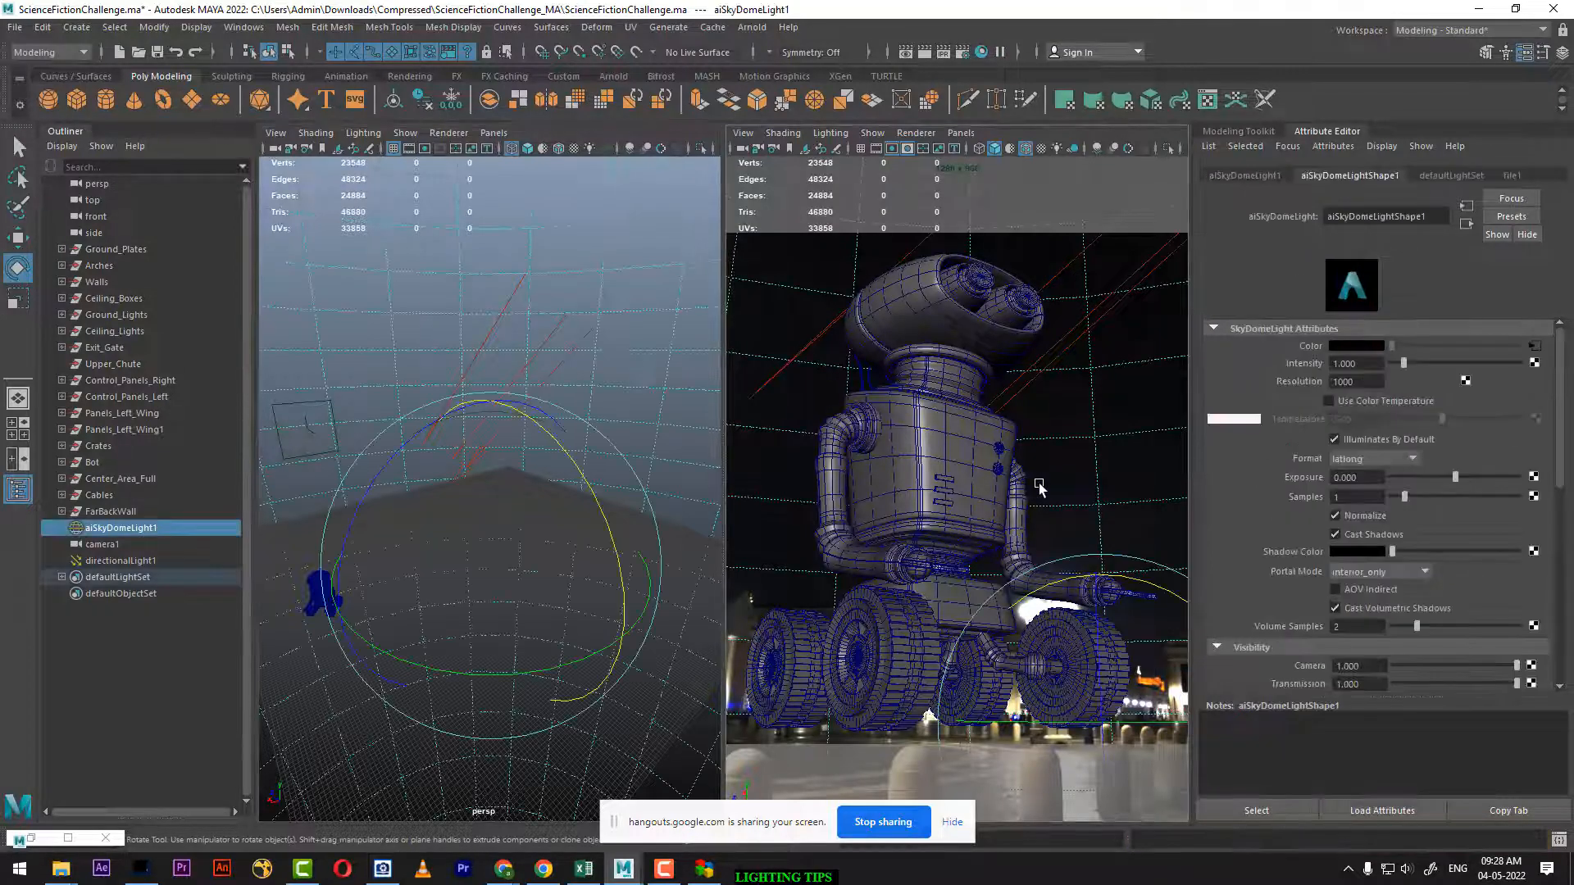
pyautogui.press('space')
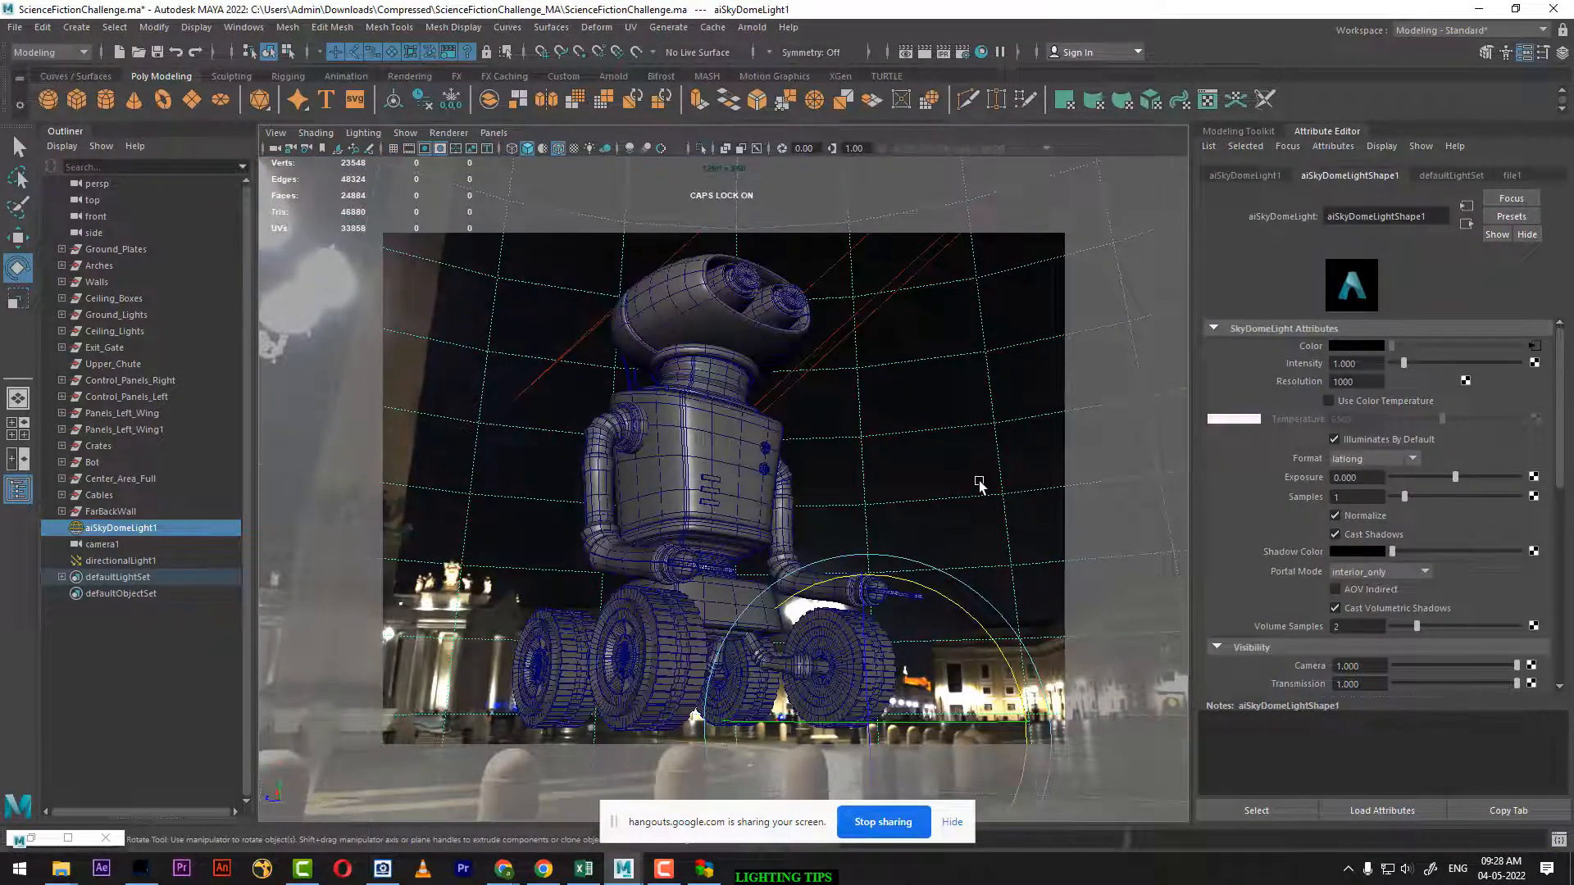
pyautogui.keyDown('alt'); pyautogui.moveTo(943, 447); pyautogui.dragTo(960, 592); pyautogui.keyUp('alt')
pyautogui.press('w')
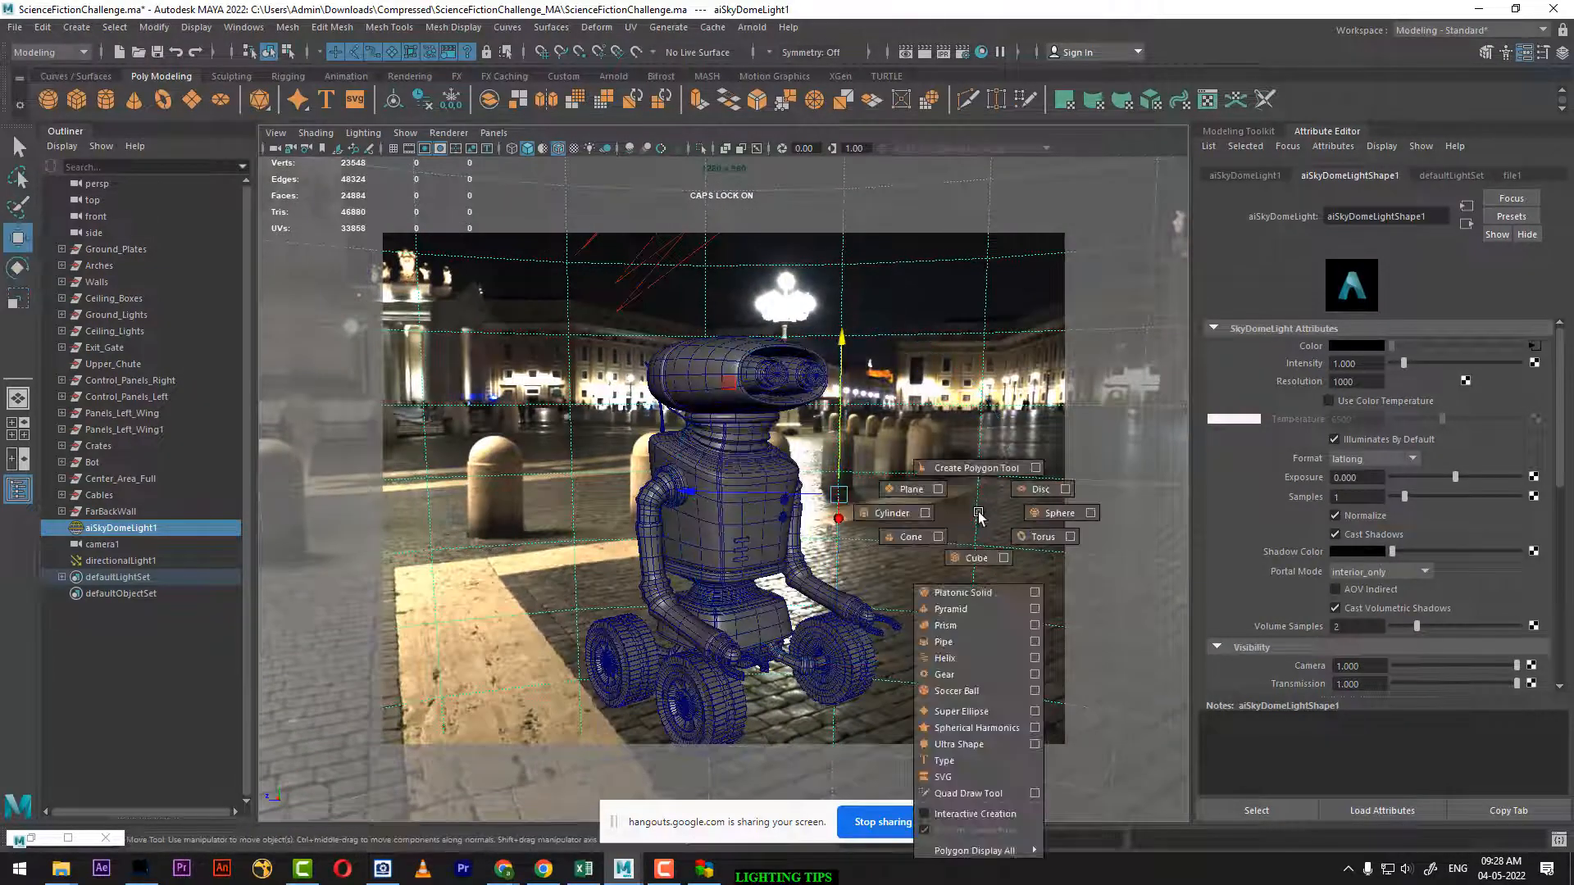
pyautogui.keyDown('shift'); pyautogui.rightClick(976, 513); pyautogui.keyUp('shift')
pyautogui.click(908, 492)
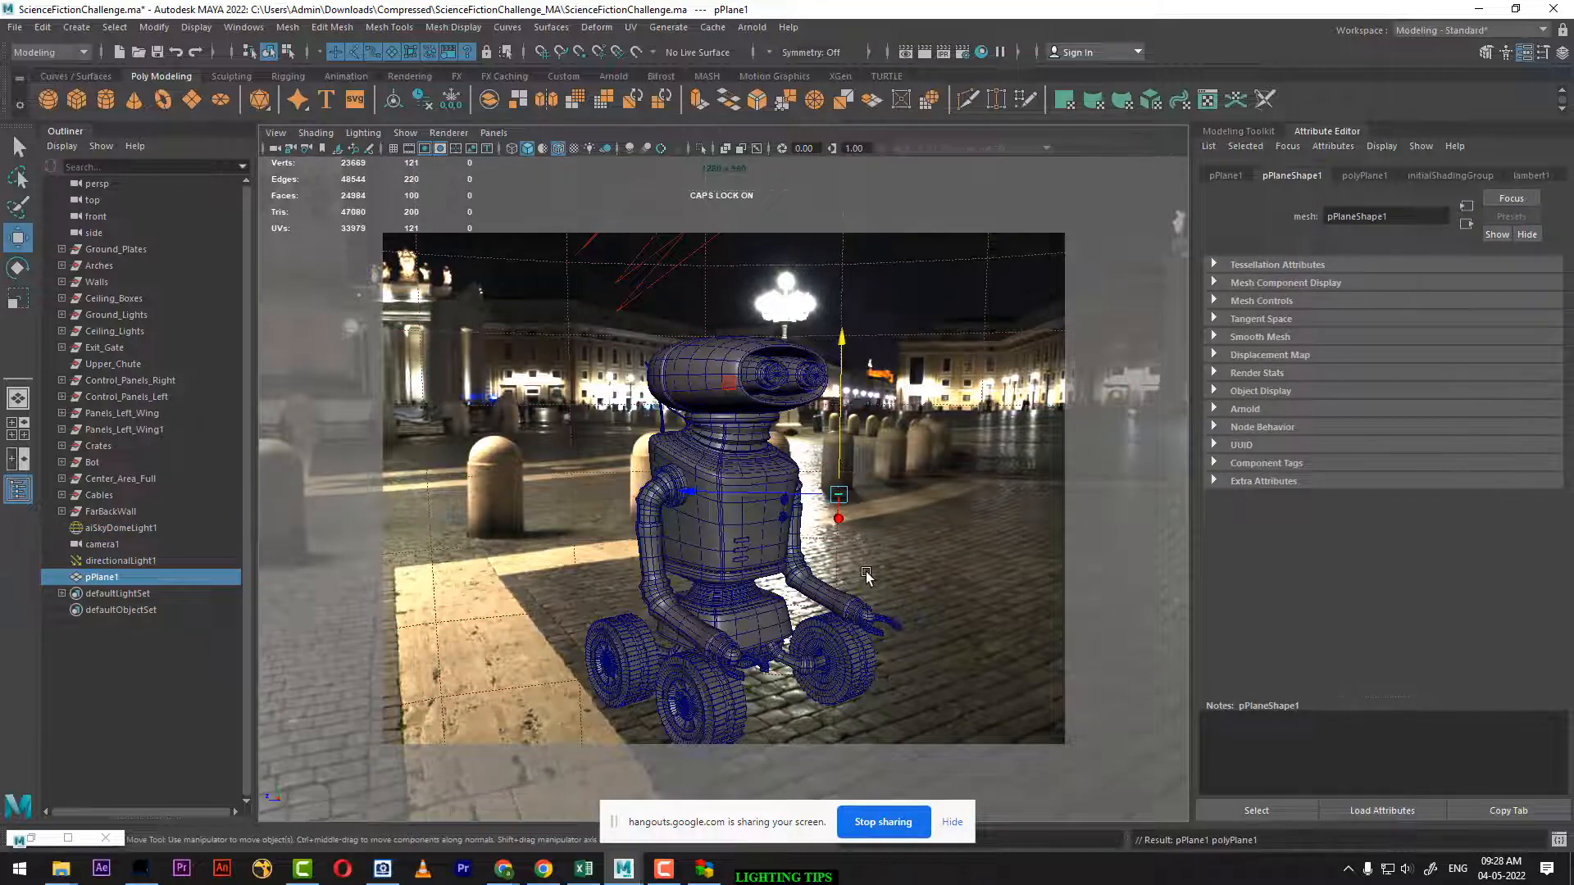
pyautogui.press('r')
pyautogui.moveTo(839, 495); pyautogui.dragTo(1502, 259)
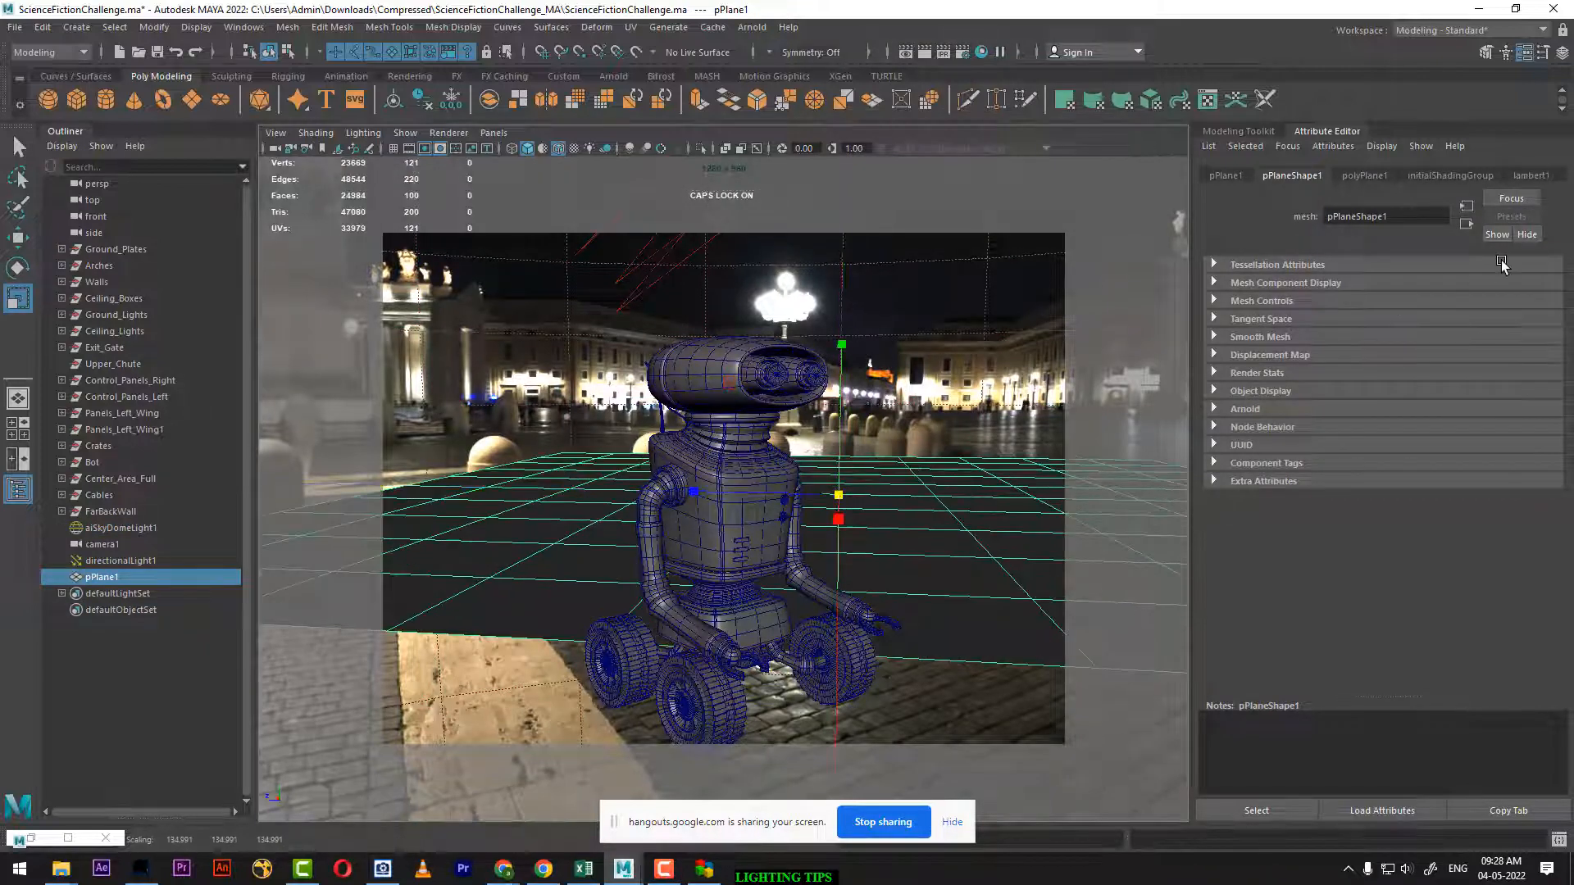
# Move the ground plane along its X axis so that it lies beneath the robot
pyautogui.press('space')
pyautogui.keyDown('alt'); pyautogui.moveTo(494, 530); pyautogui.dragTo(548, 567); pyautogui.keyUp('alt')
pyautogui.press('w')
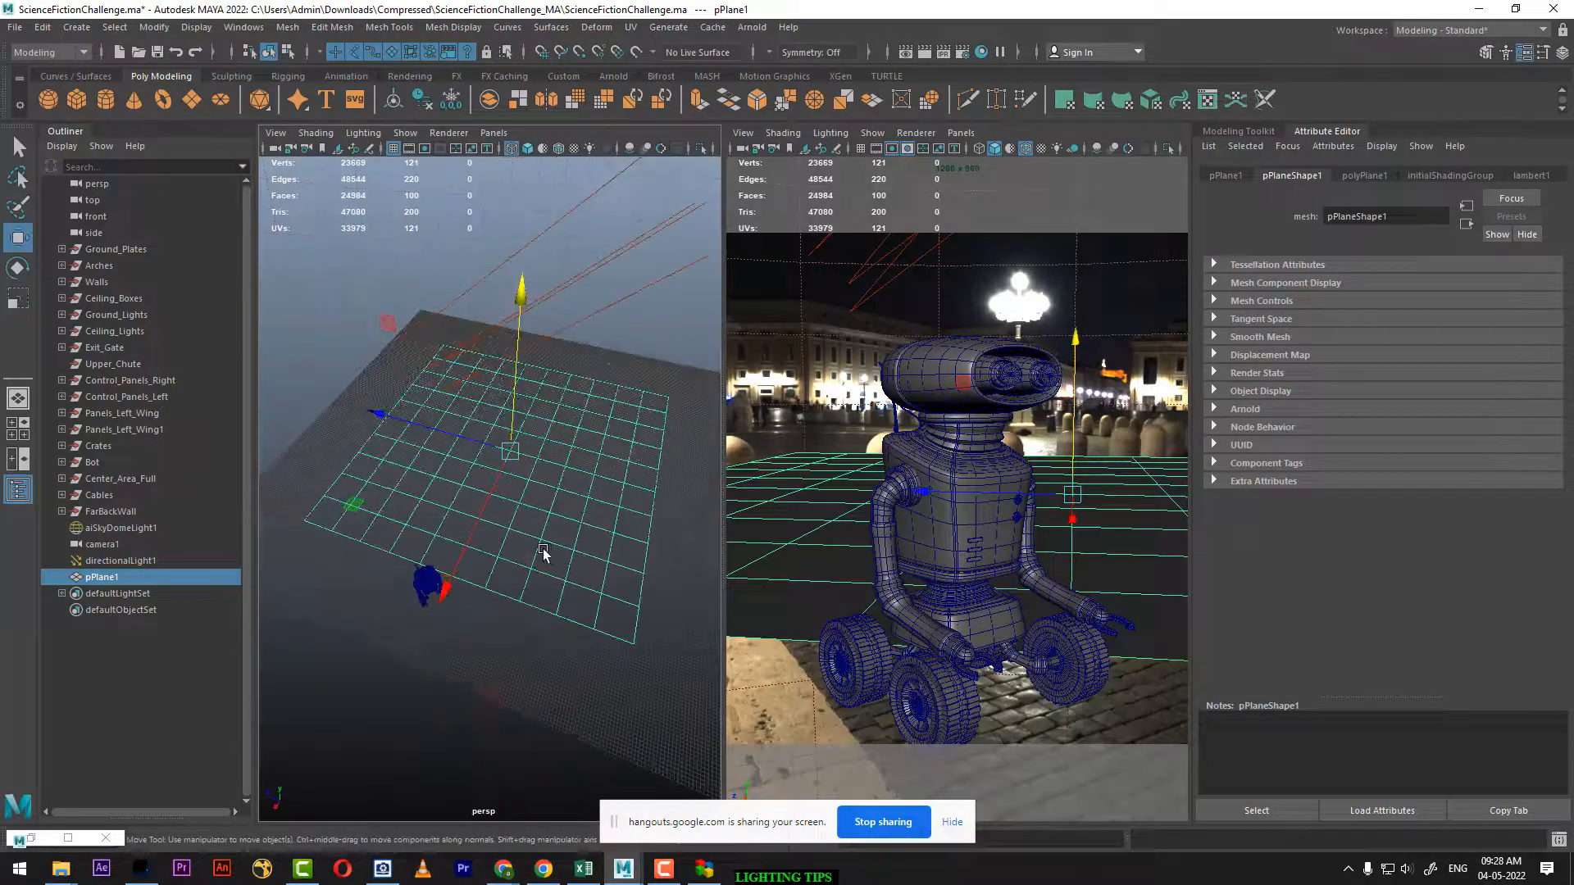
pyautogui.moveTo(449, 598); pyautogui.dragTo(364, 767)
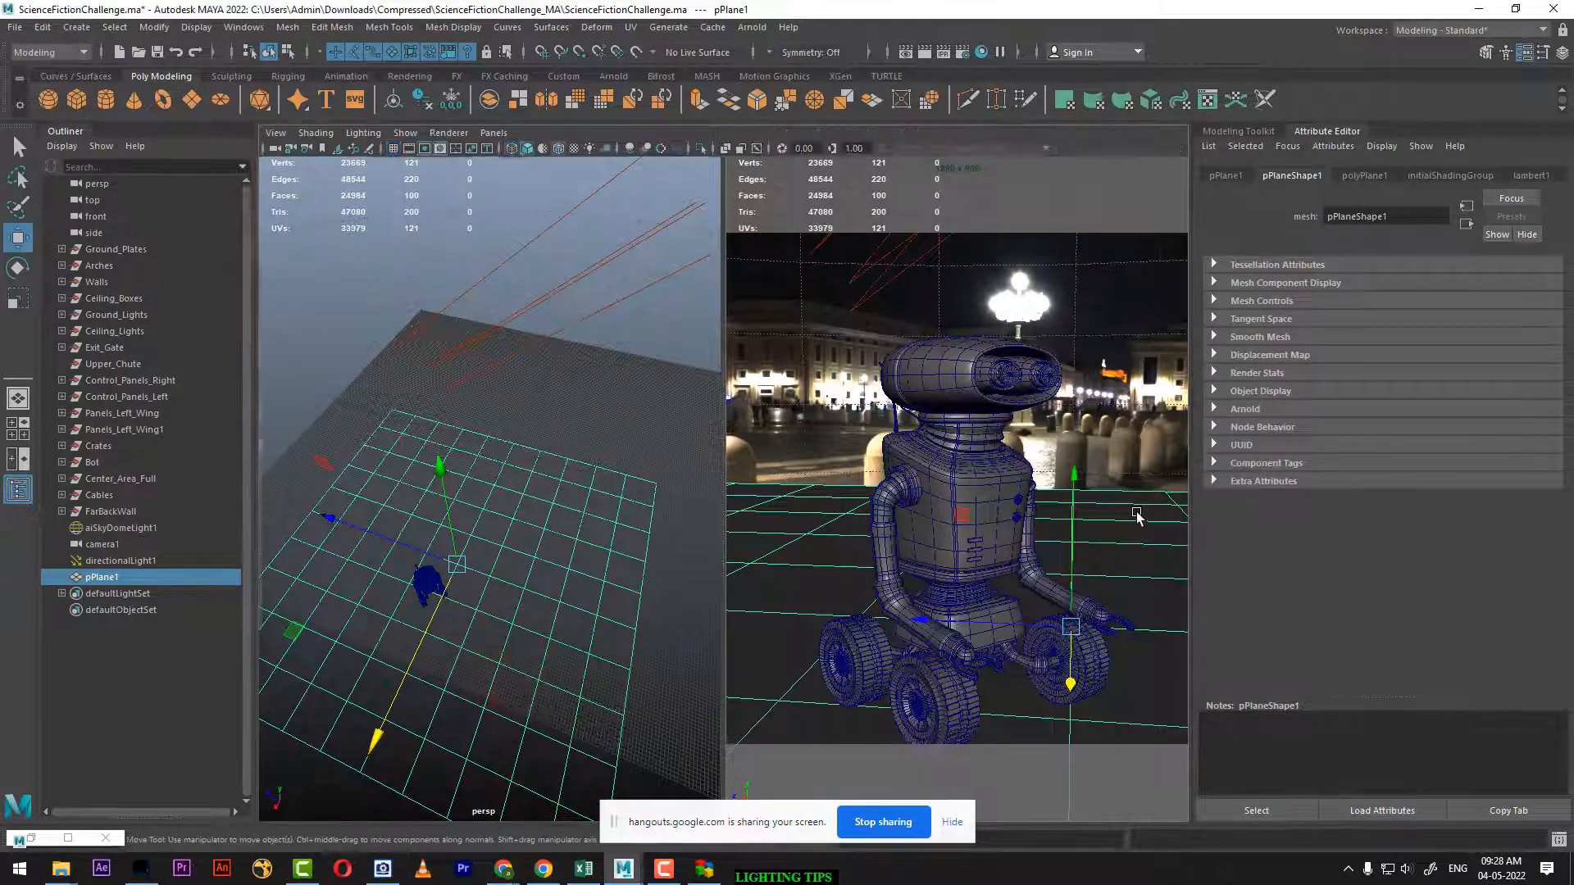
# Render the robot's camera view with the HDRI lighting, maximize the Render View, and hide the screen-sharing notice
pyautogui.press('space')
pyautogui.click(925, 52)
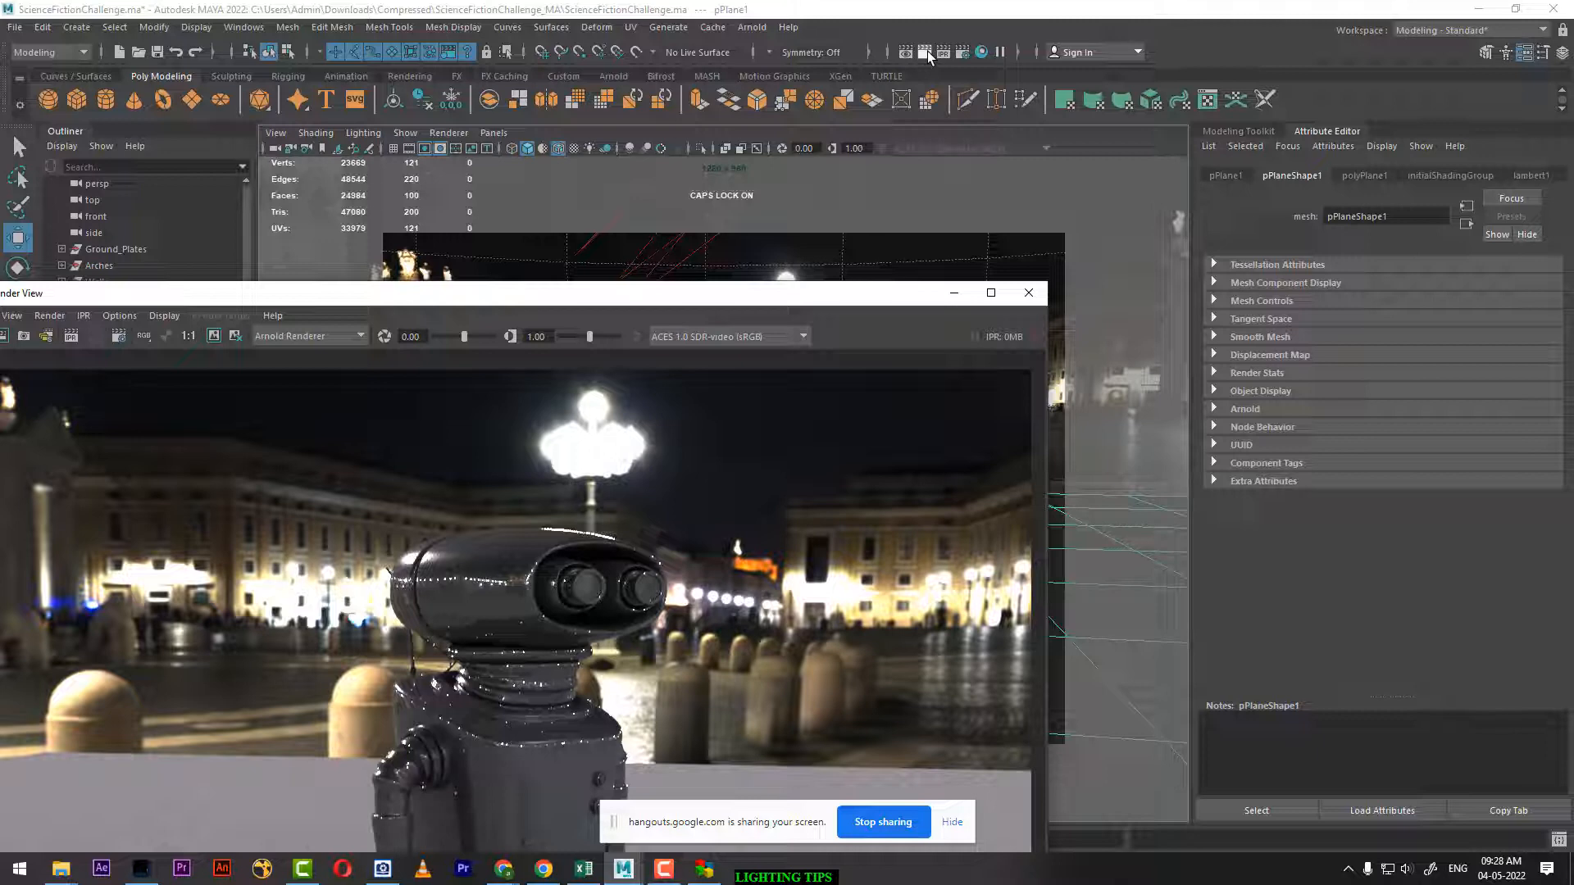
pyautogui.click(991, 293)
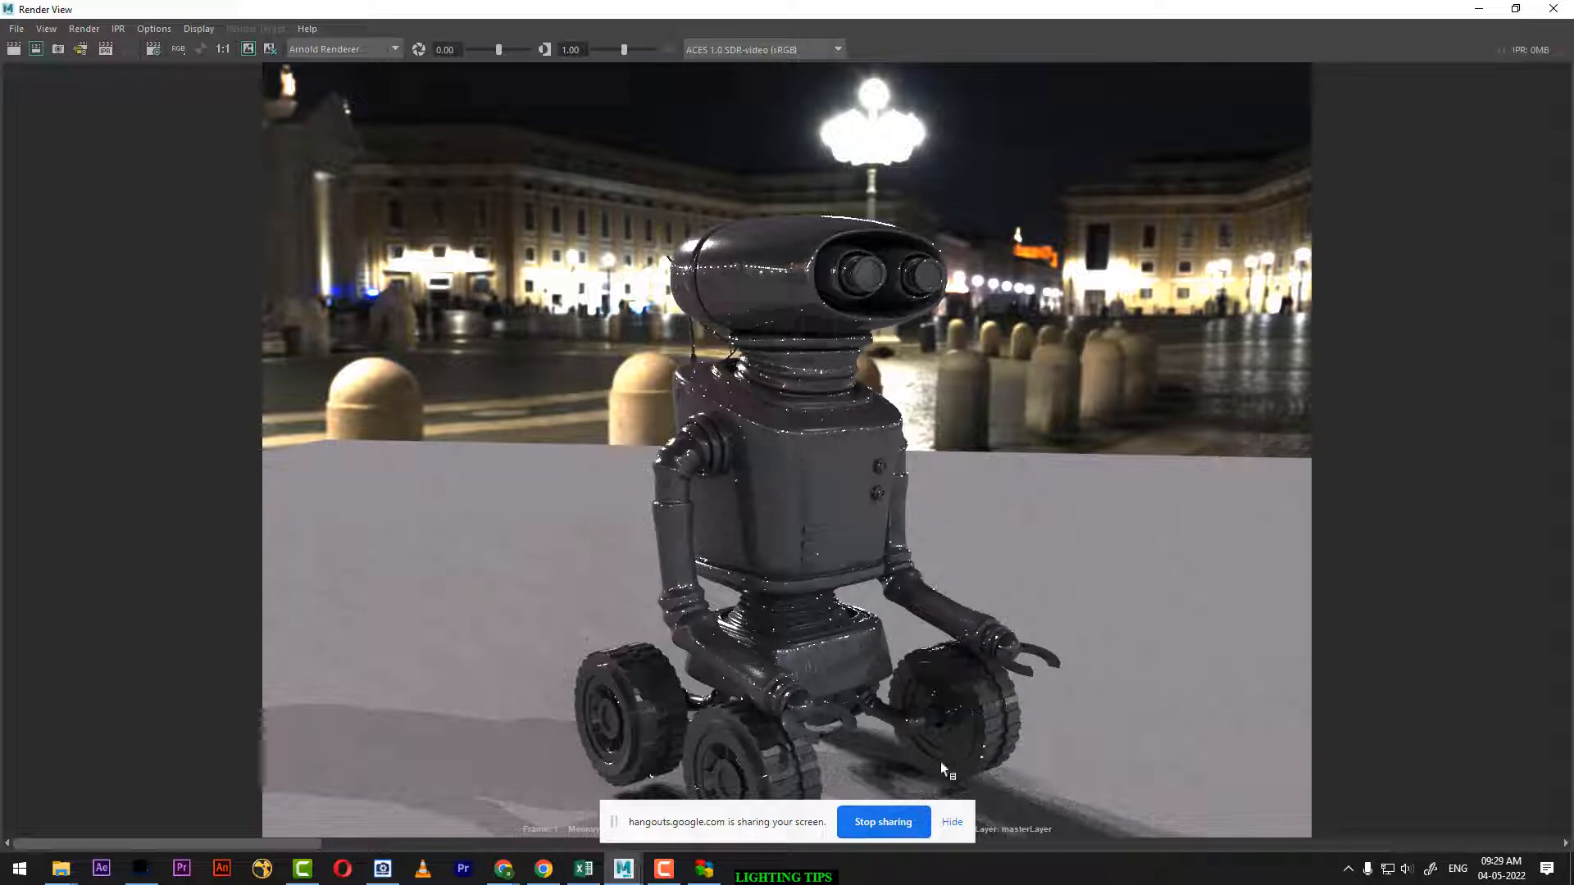
pyautogui.click(952, 822)
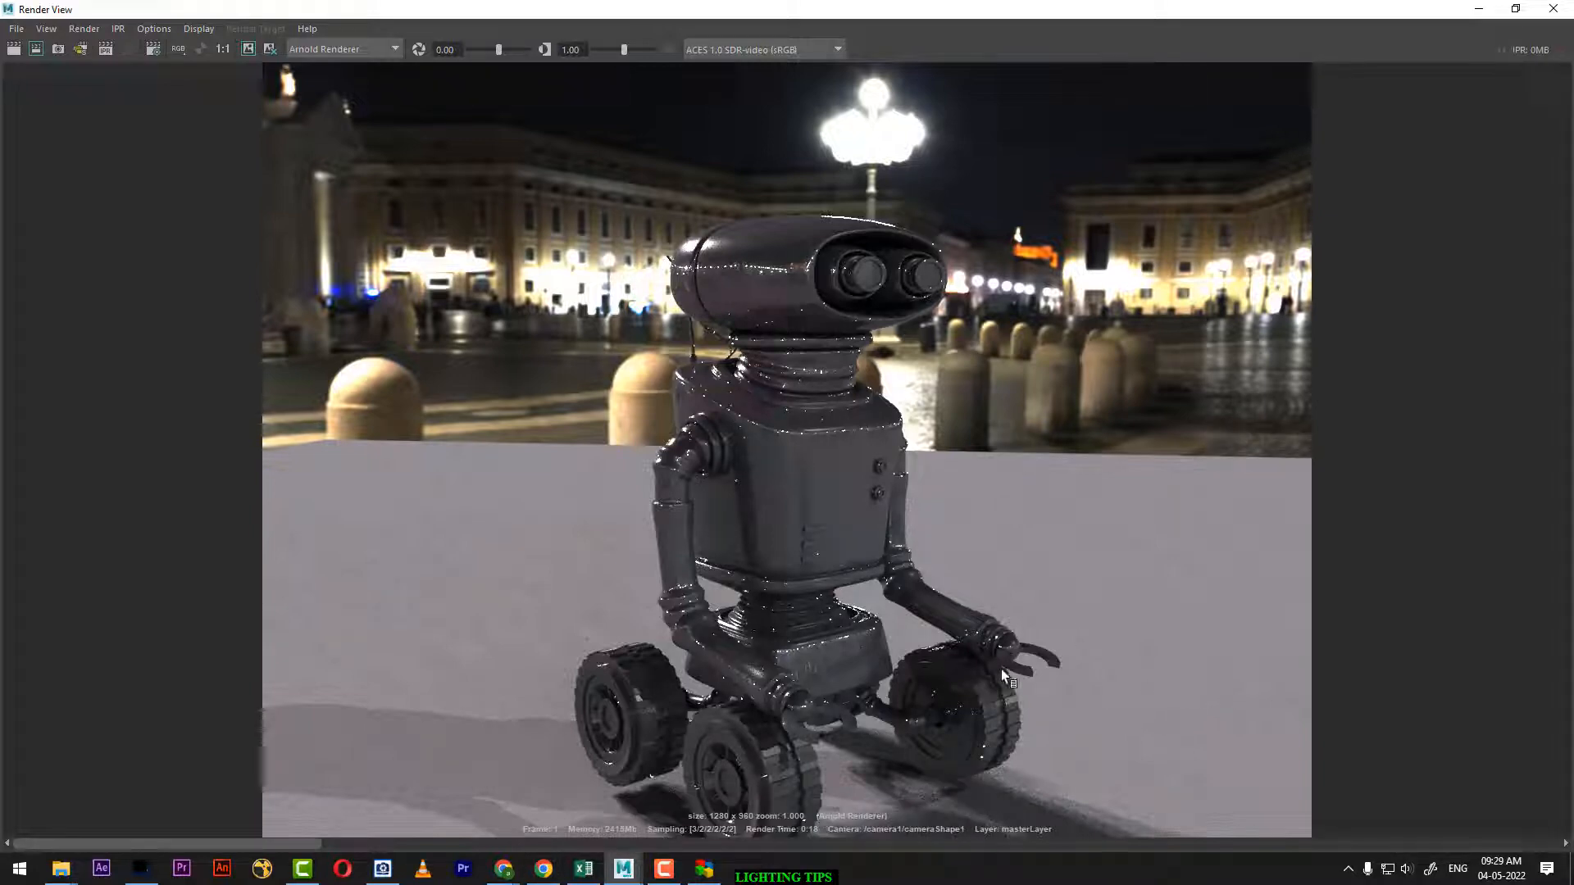
# Minimize the finished render and turn off Illuminates by Default for the directional light above the robot
pyautogui.scroll(-3, 1085, 592)
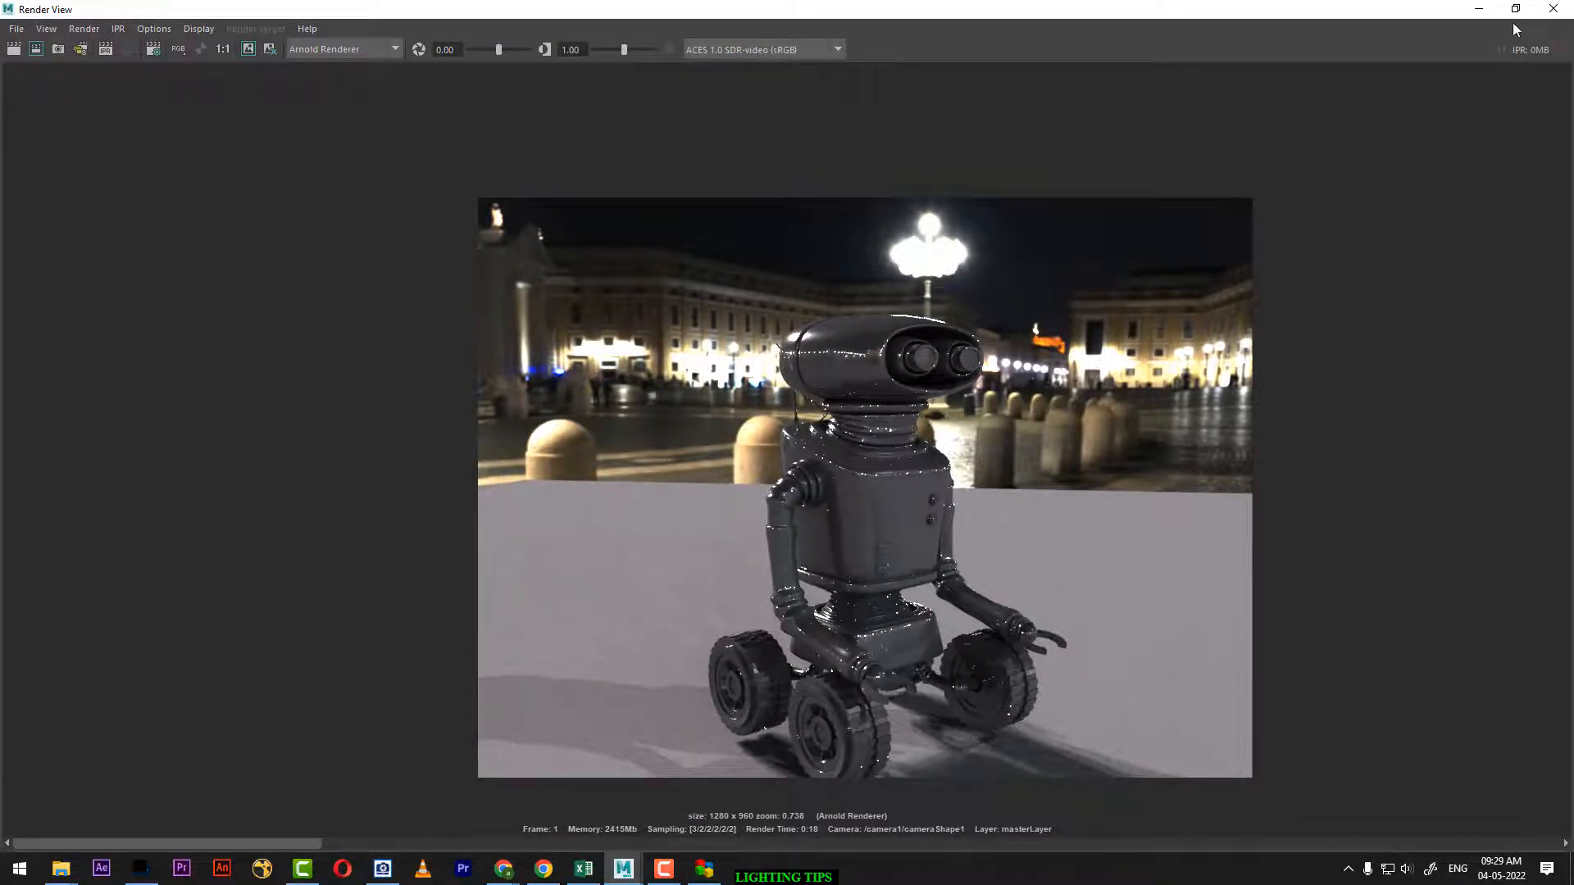
pyautogui.click(1479, 9)
pyautogui.click(636, 269)
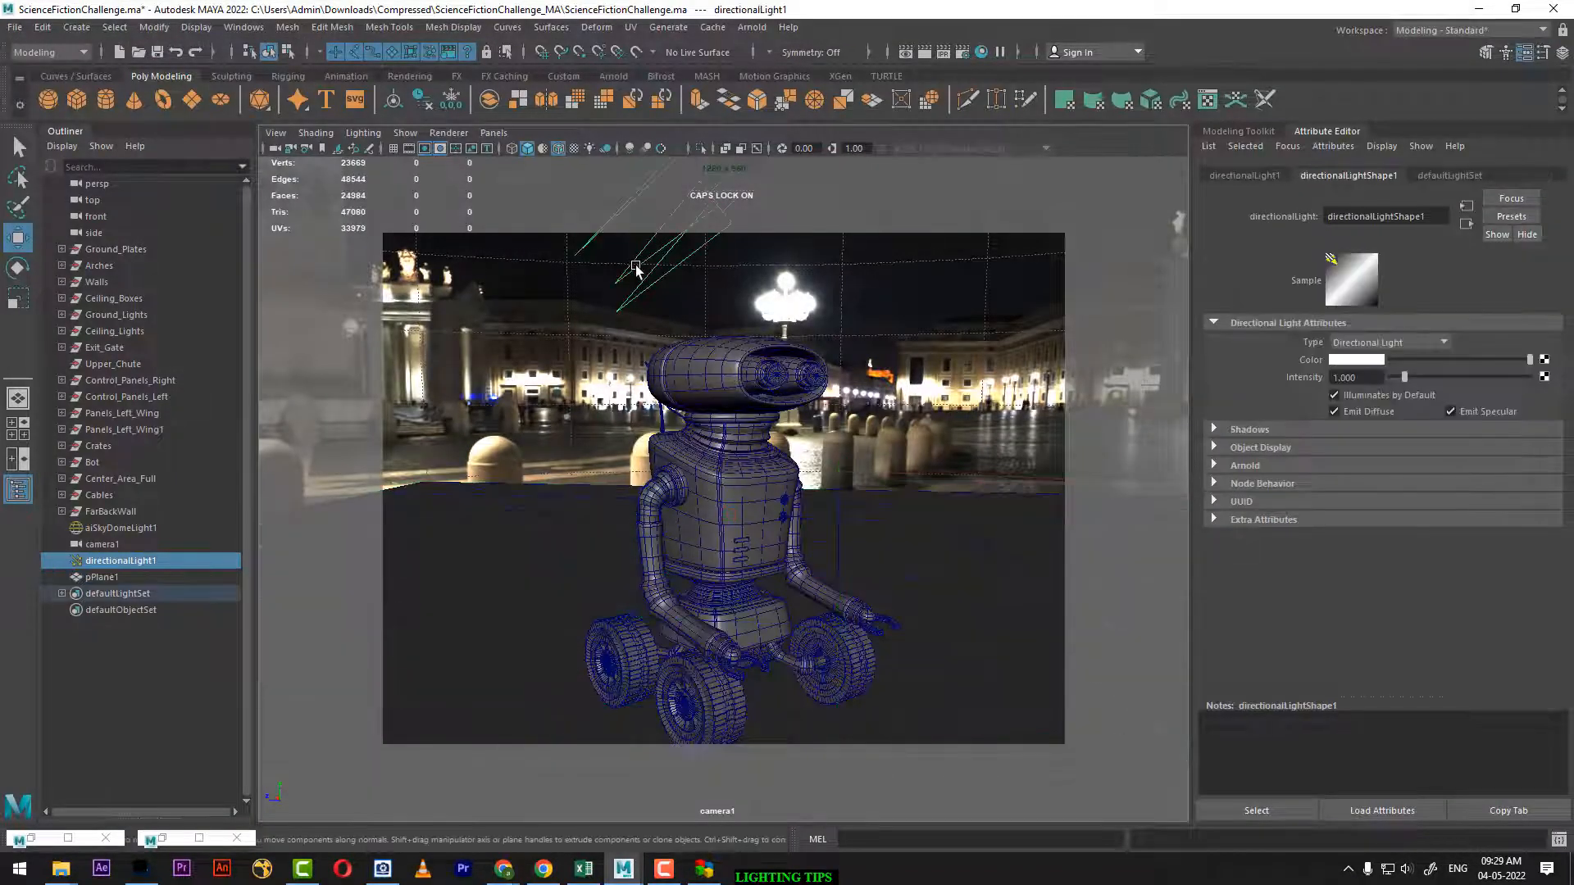
pyautogui.click(1365, 395)
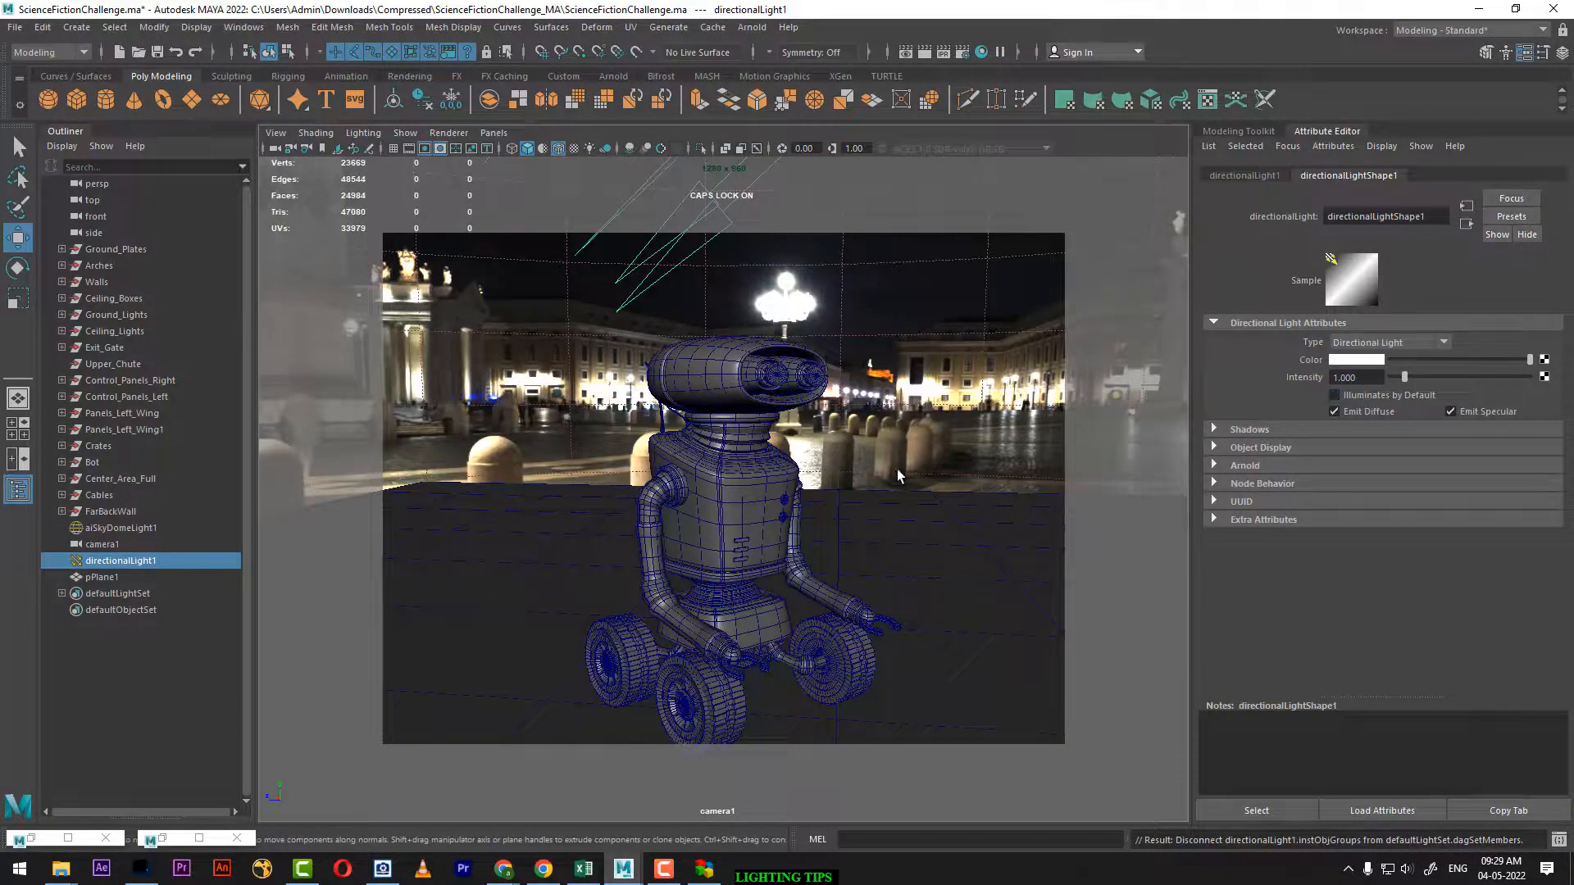
# View the robot from its side and assign a new Maya Use Background surface material to the ground plane
pyautogui.keyDown('alt'); pyautogui.moveTo(895, 472); pyautogui.dragTo(957, 582); pyautogui.keyUp('alt')
pyautogui.click(908, 606)
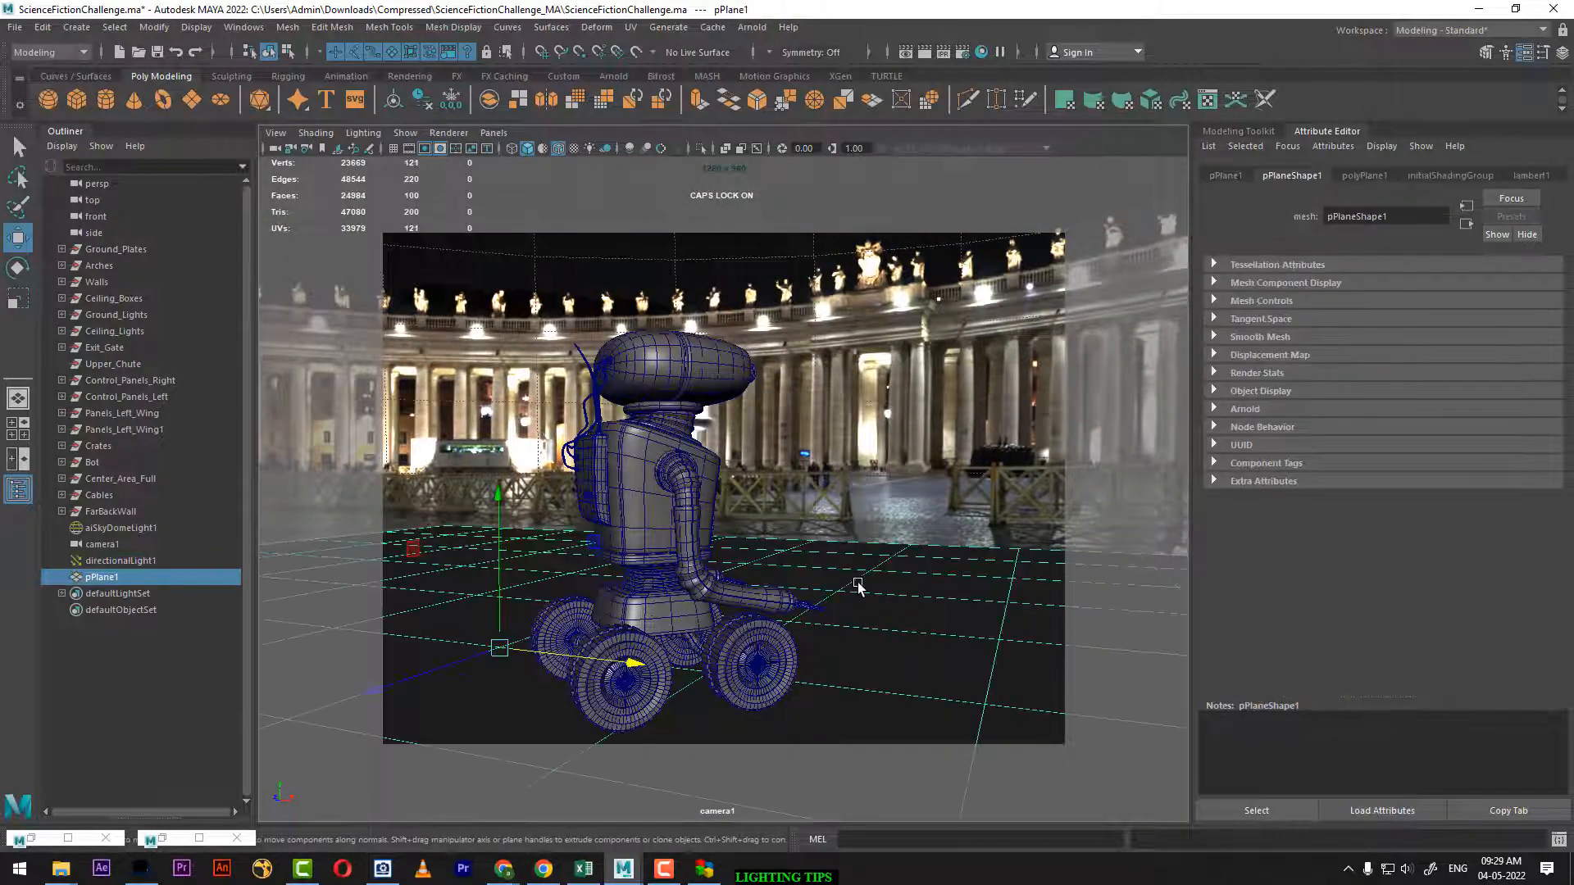
pyautogui.moveTo(833, 570); pyautogui.dragTo(864, 816, button='right')
pyautogui.click(570, 389)
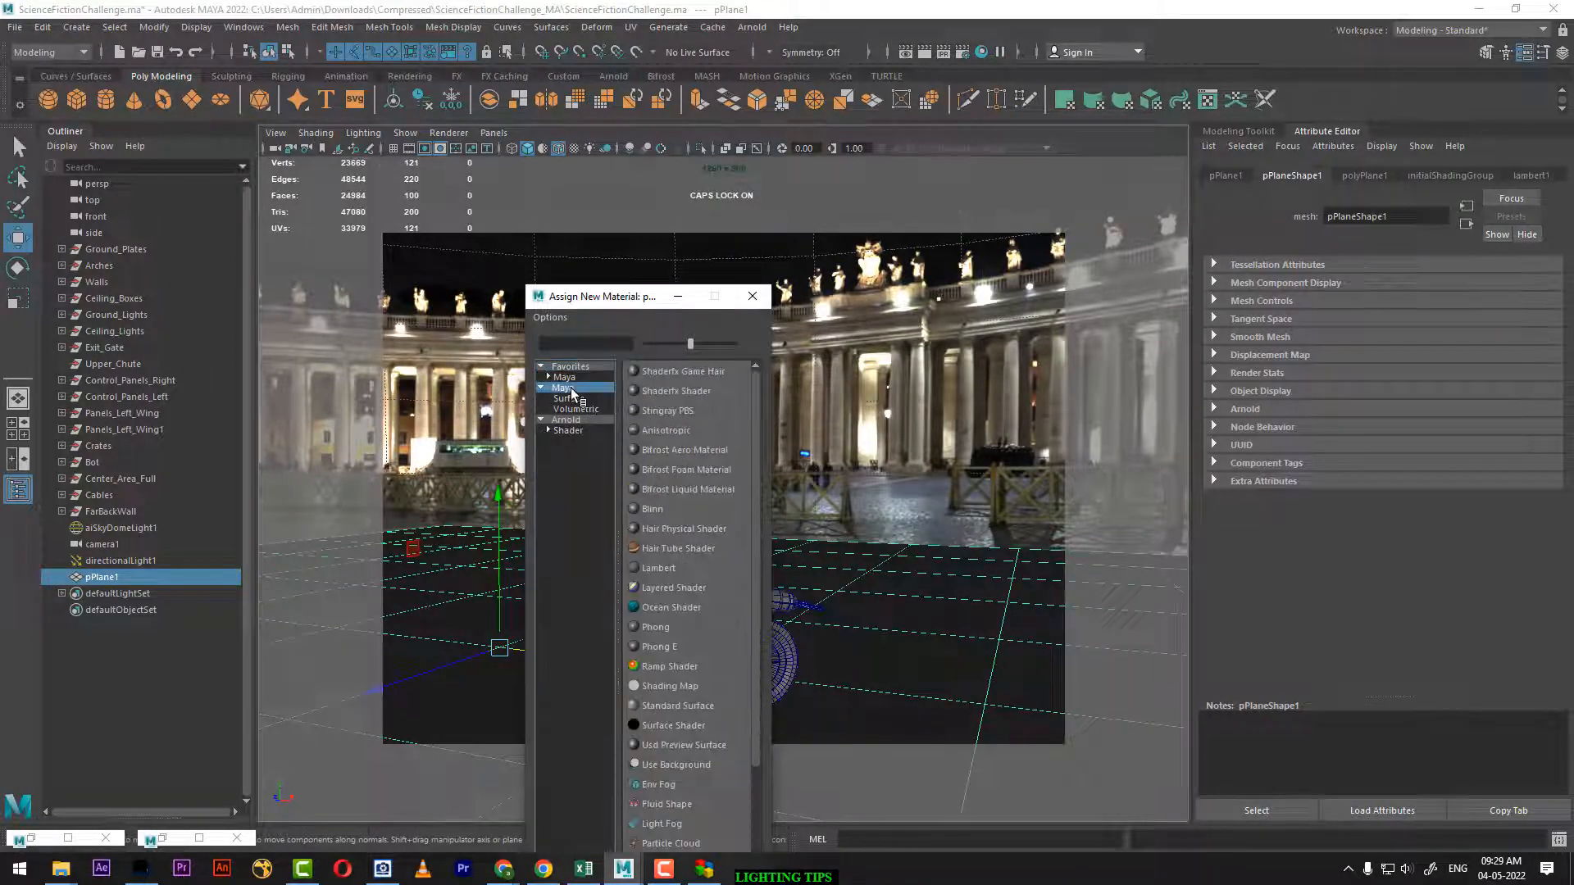
pyautogui.click(572, 398)
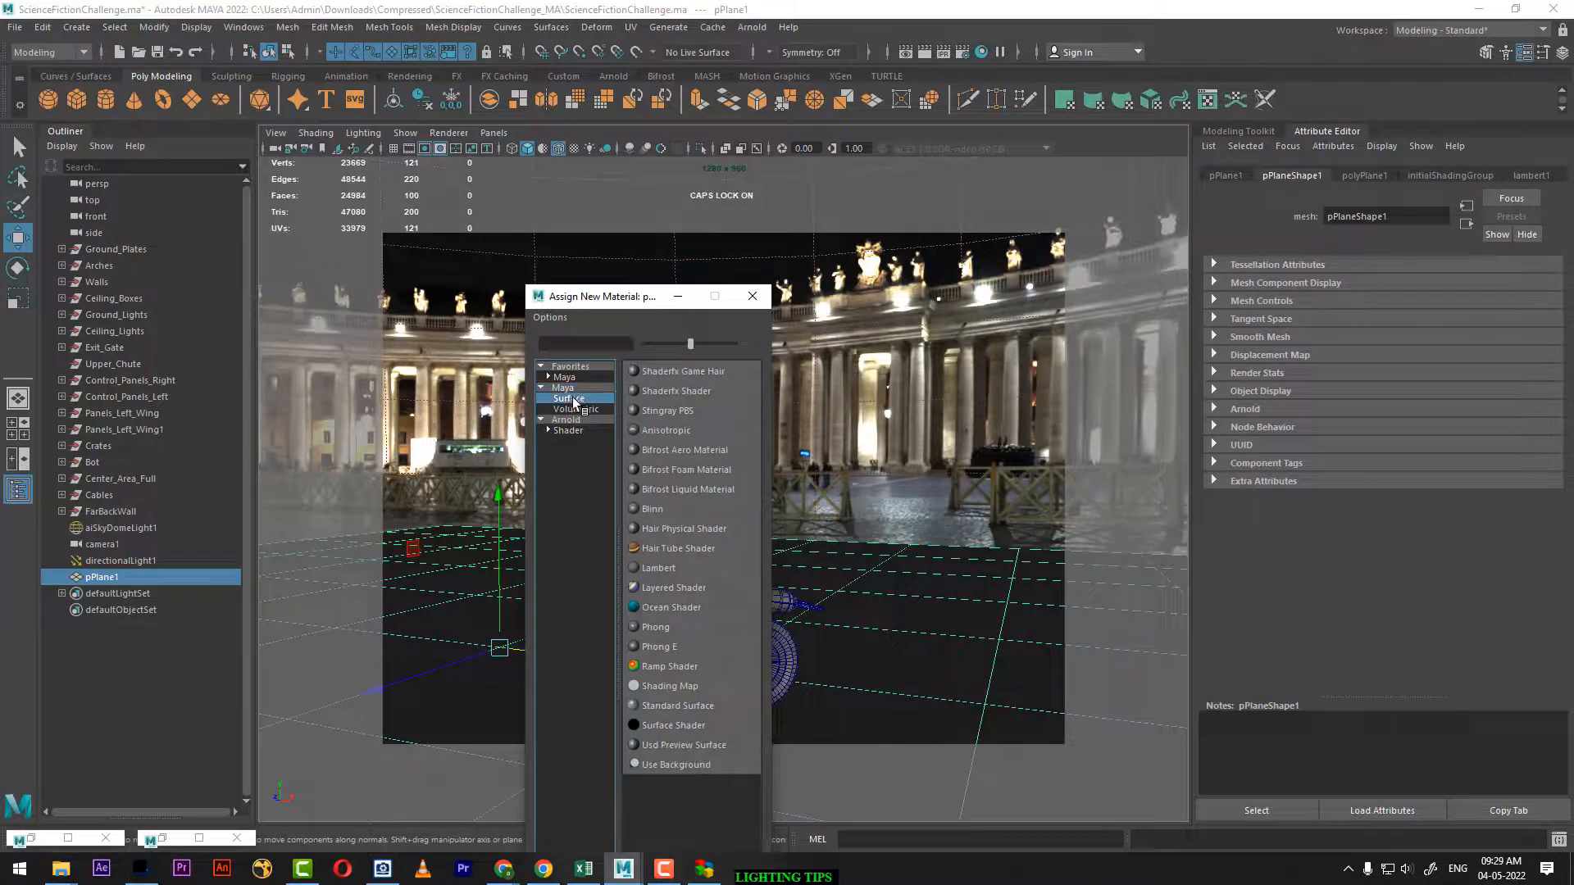
pyautogui.click(694, 766)
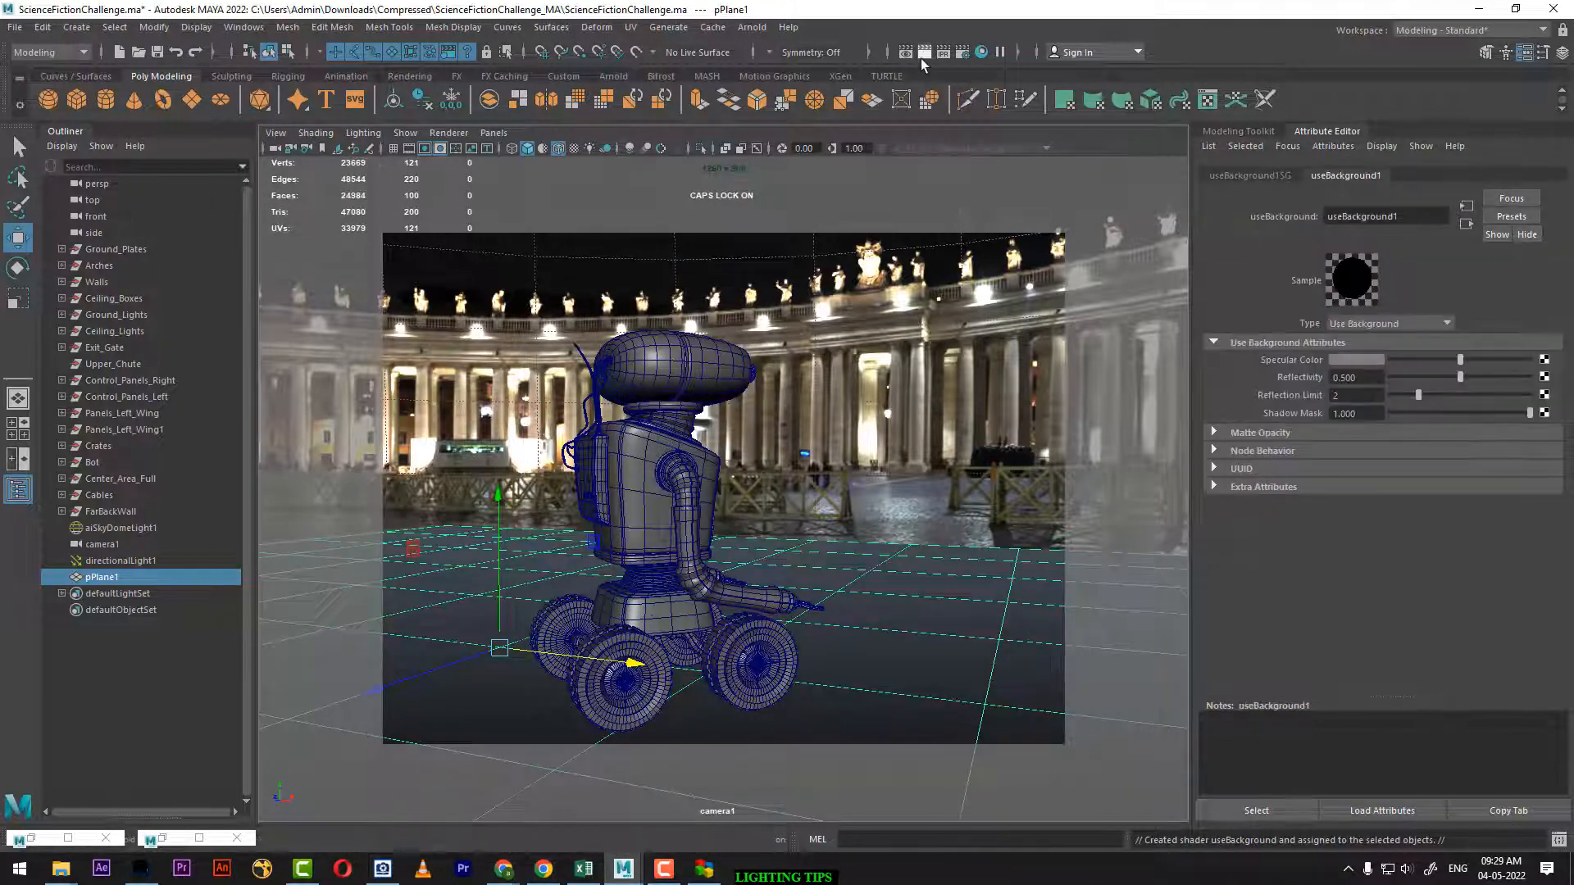
# Render the robot's side view with the Use Background ground, check it in the maximized Render View, and minimize it
pyautogui.click(923, 53)
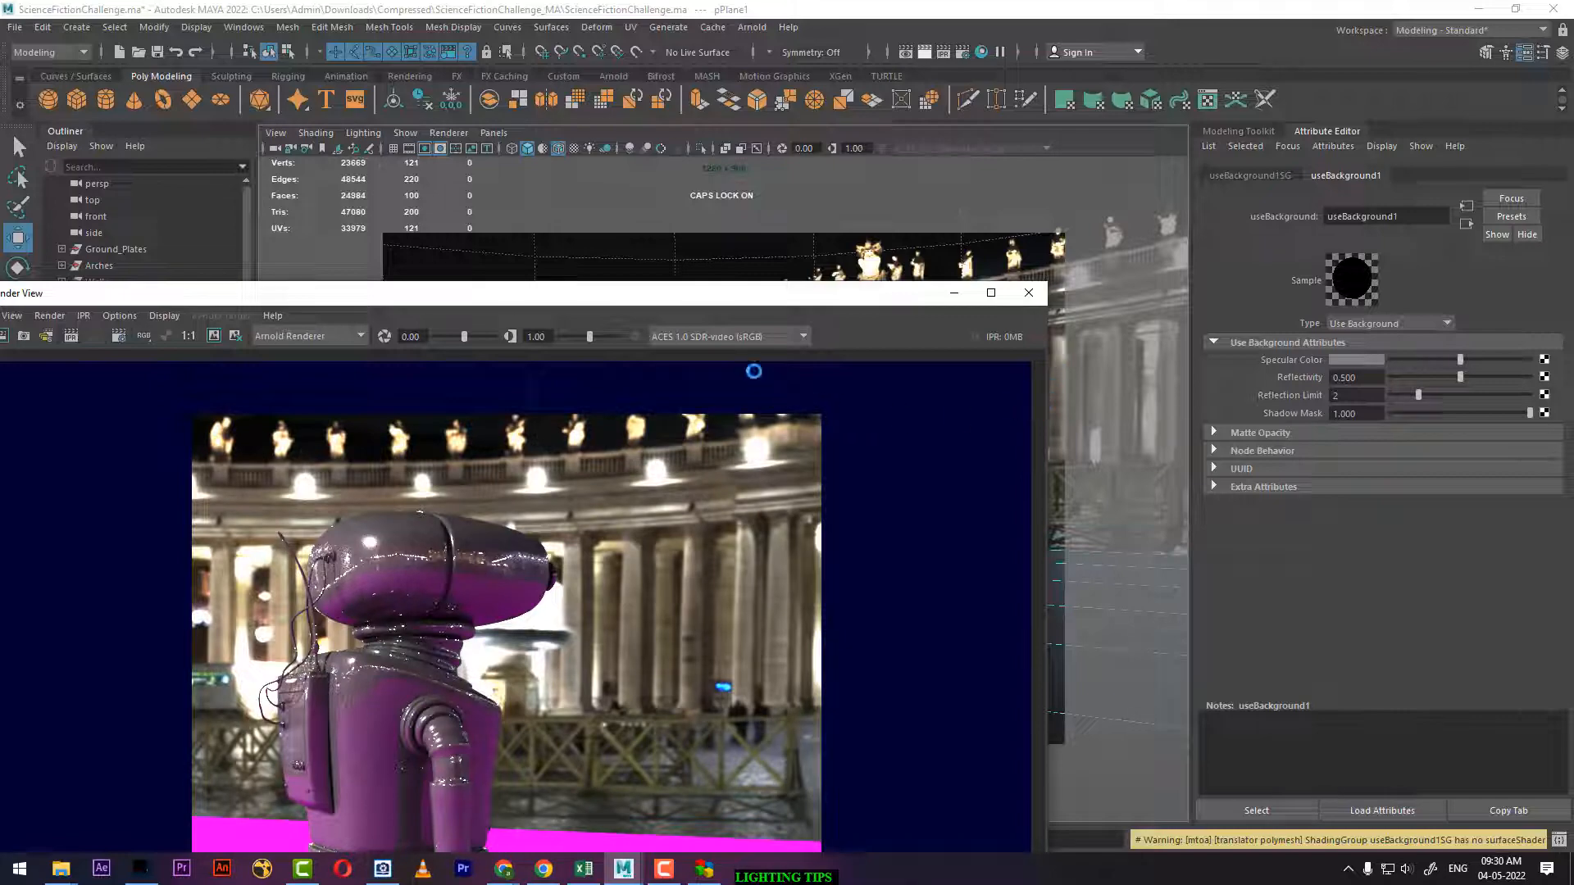
pyautogui.moveTo(726, 297); pyautogui.dragTo(935, 3)
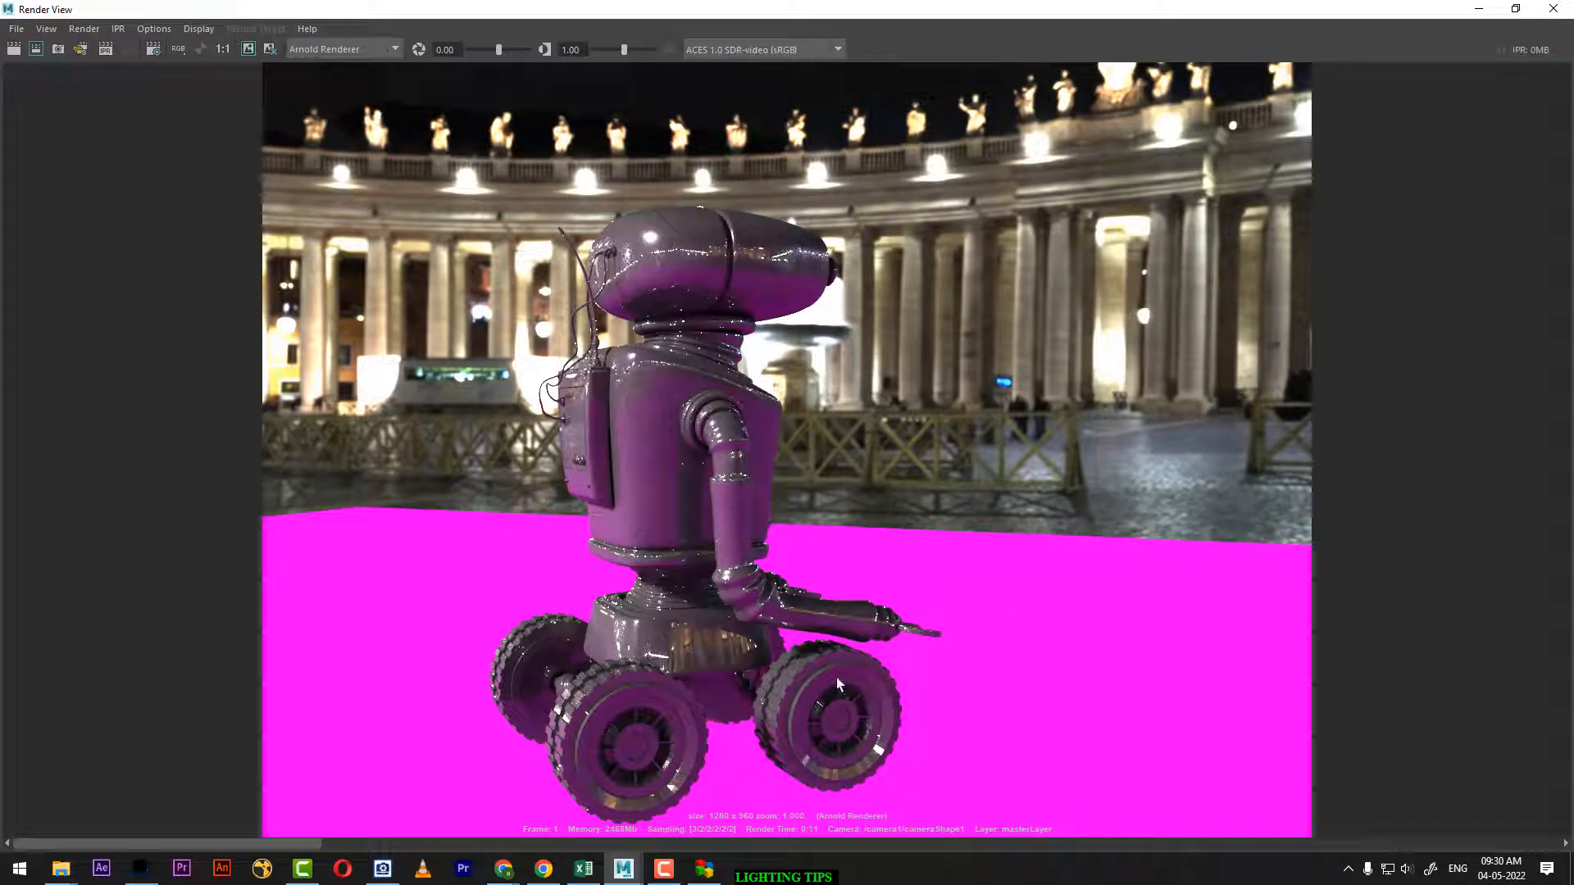
pyautogui.click(1479, 11)
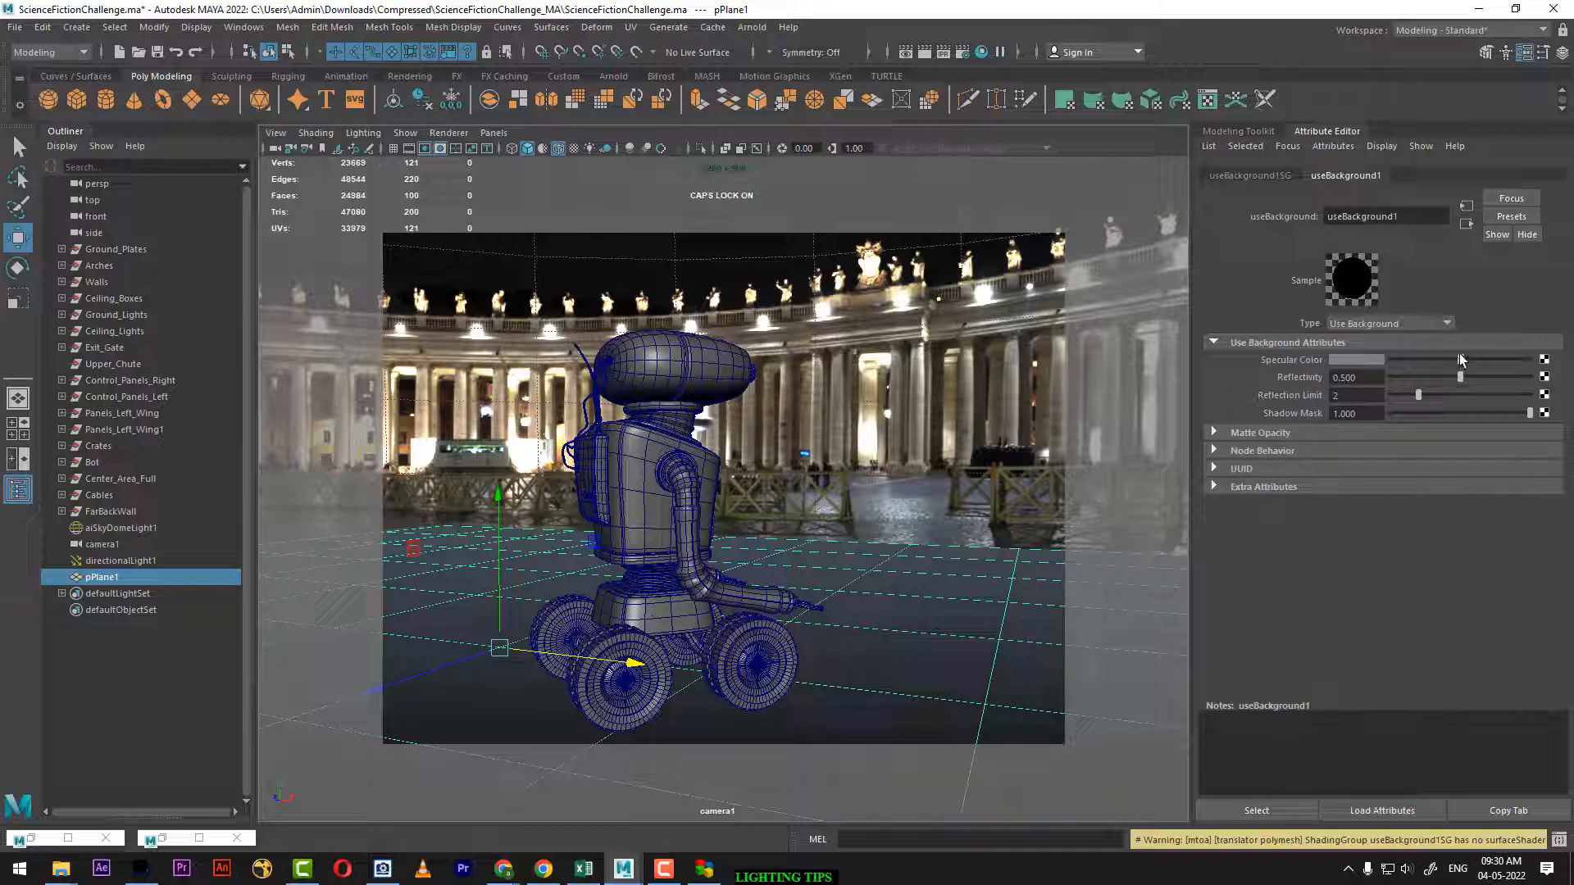
# Set the Use Background material's specular color to black and its reflectivity and reflection limit to 0, and render the view again
pyautogui.moveTo(1459, 358); pyautogui.dragTo(1265, 397)
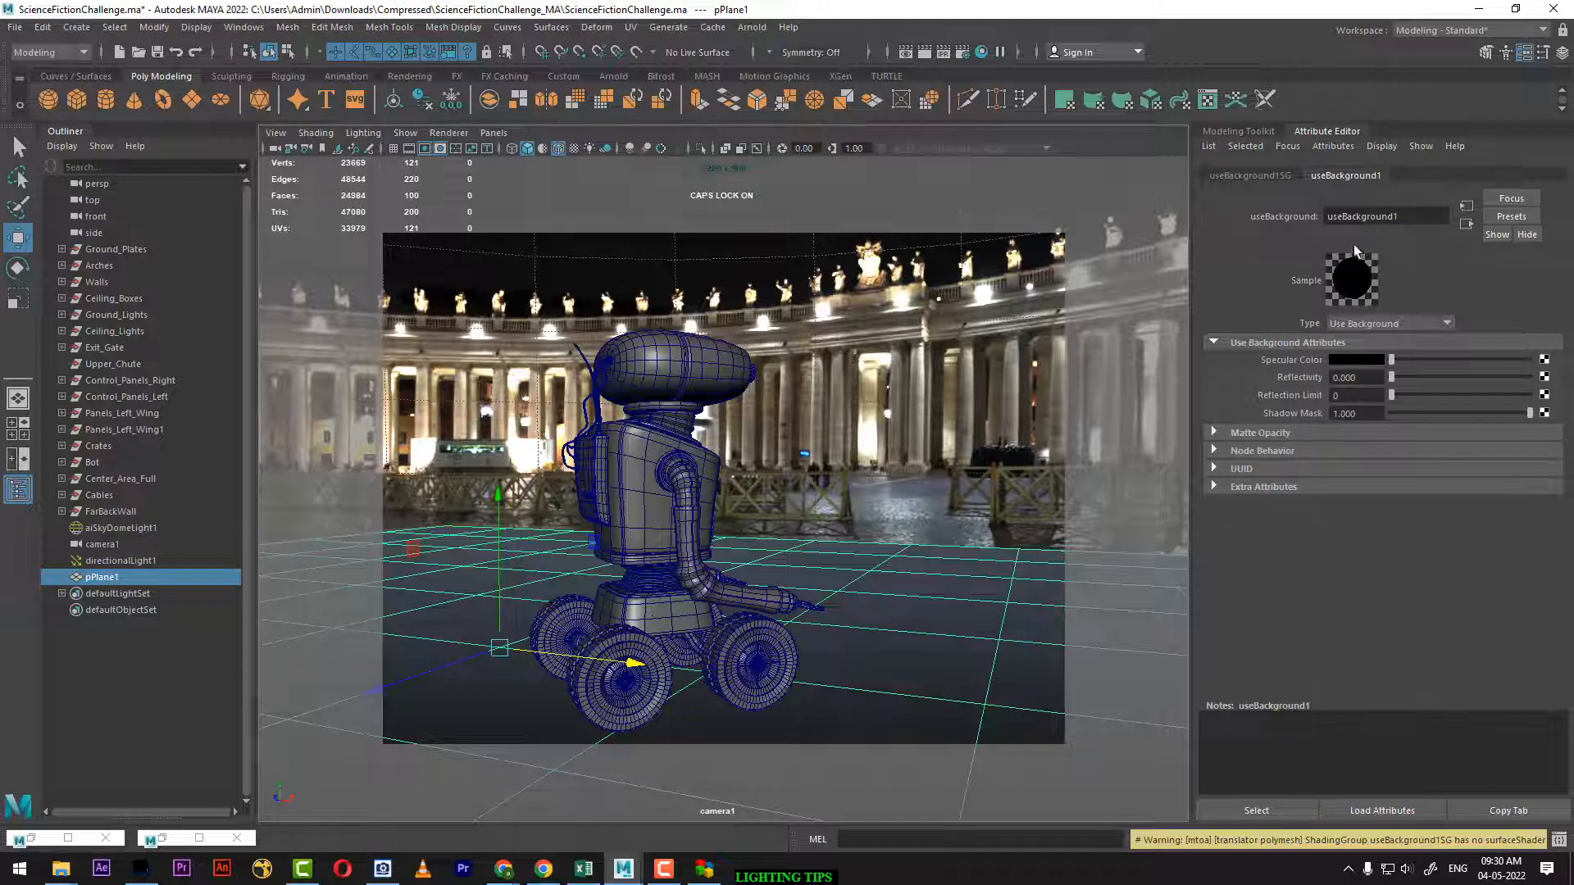
pyautogui.click(926, 597)
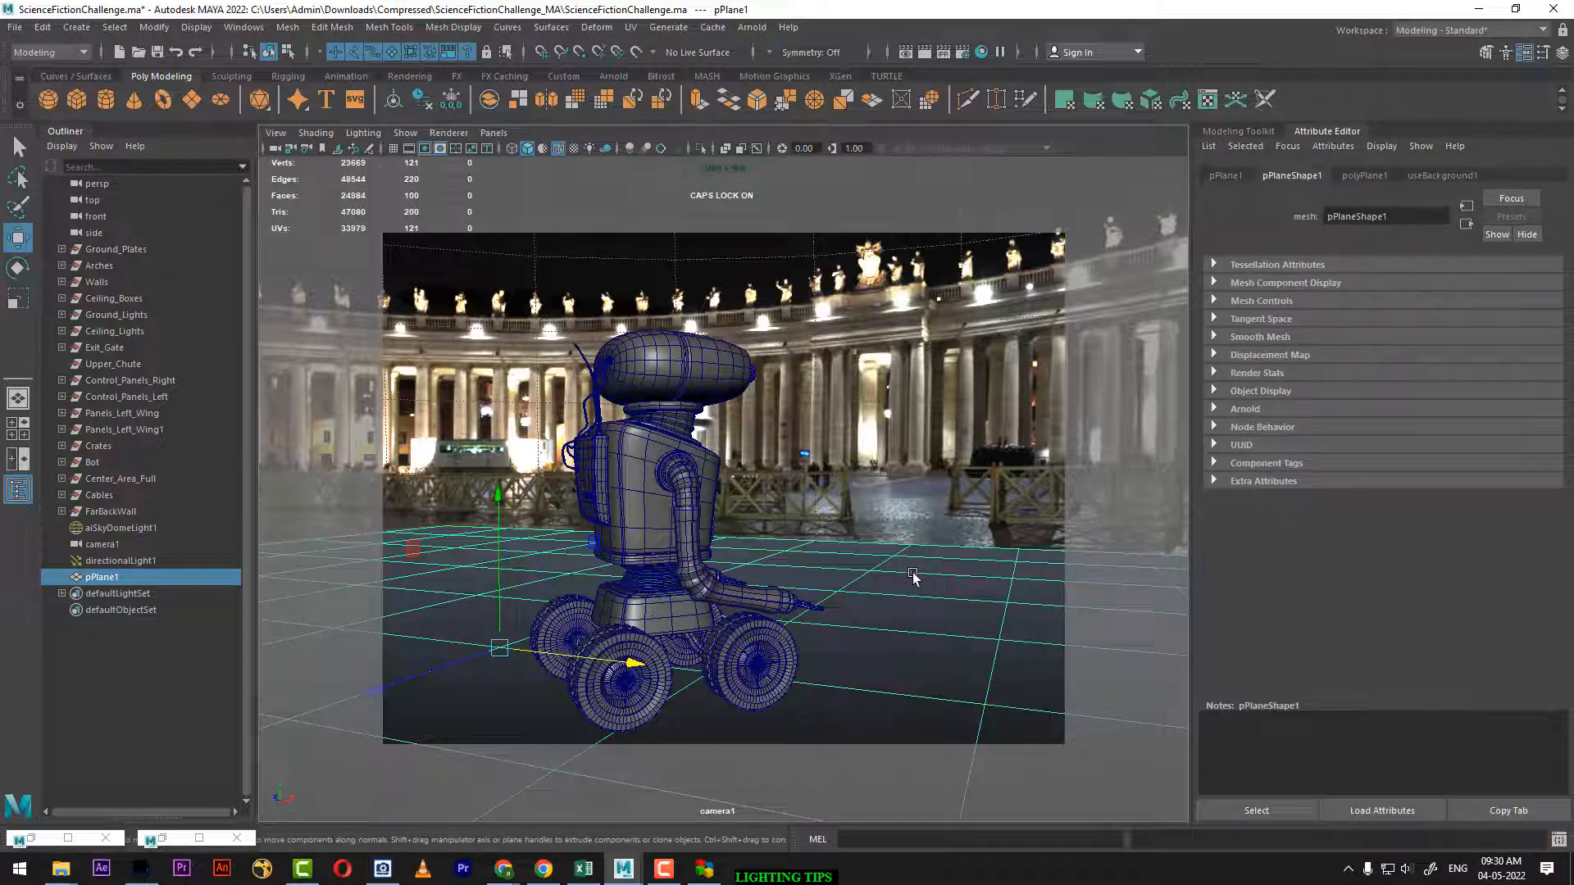
pyautogui.click(921, 55)
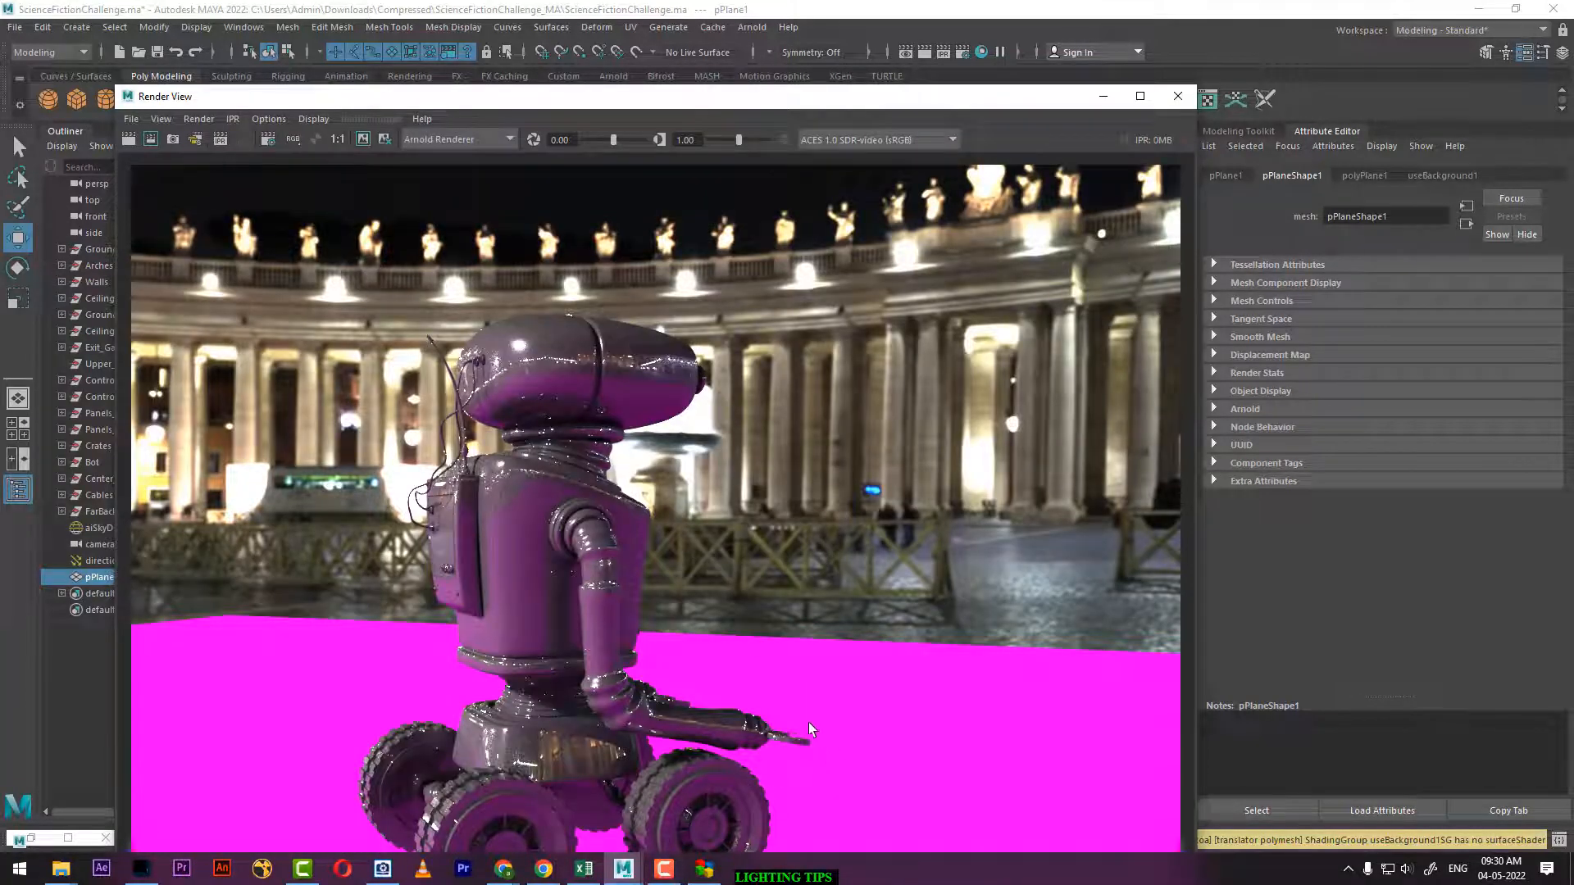
pyautogui.scroll(-2, 766, 721)
pyautogui.click(1178, 95)
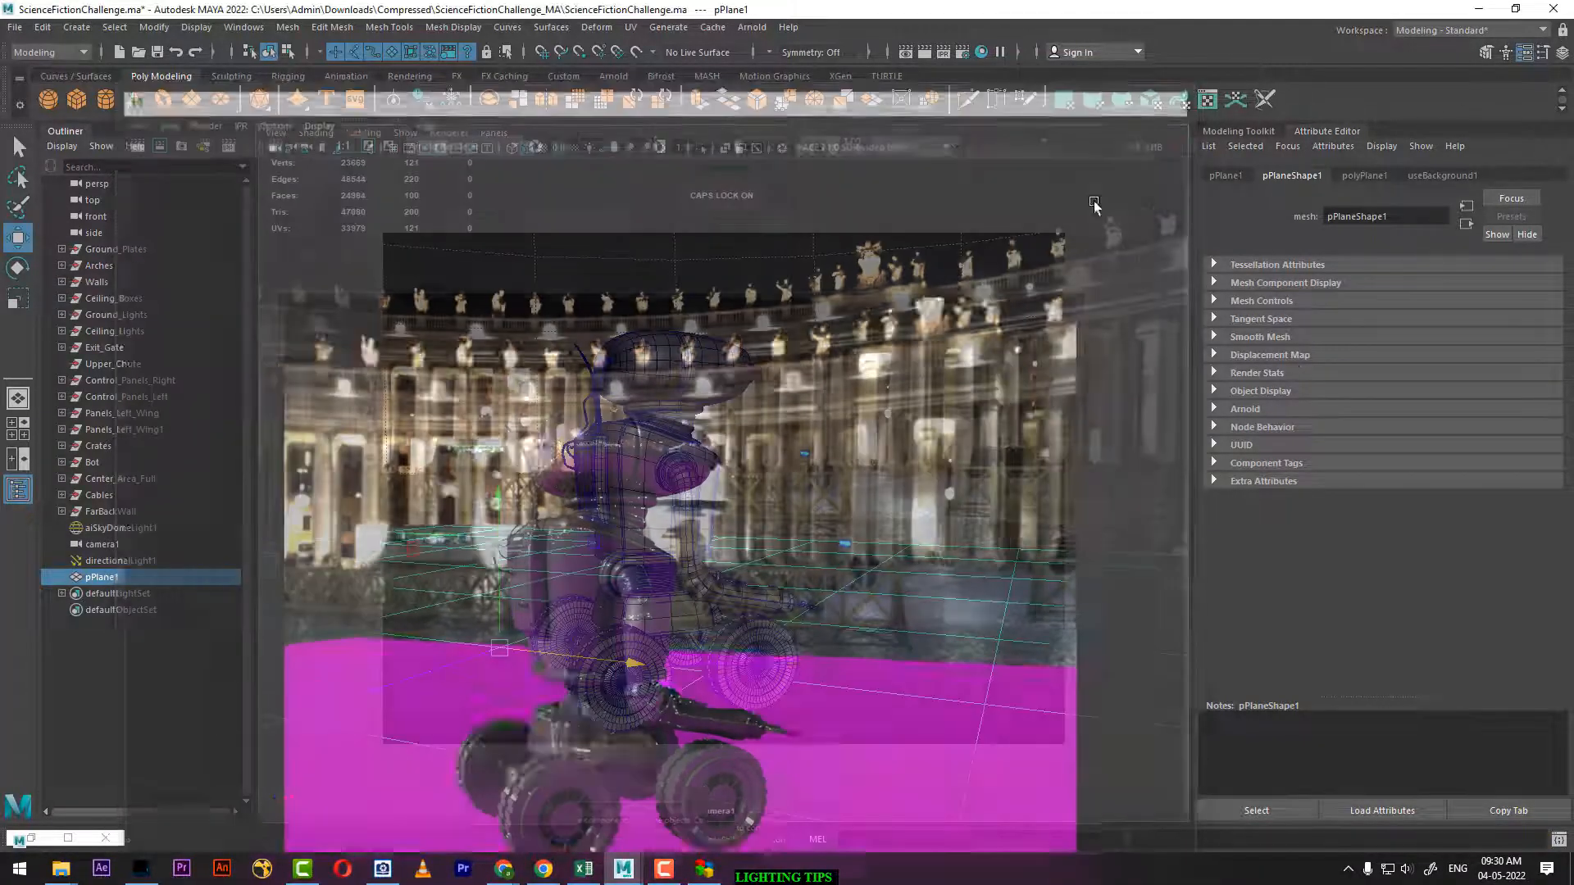
# Change the ground plane's material type to Surface Shader and render the camera view
pyautogui.moveTo(902, 396); pyautogui.dragTo(928, 805, button='right')
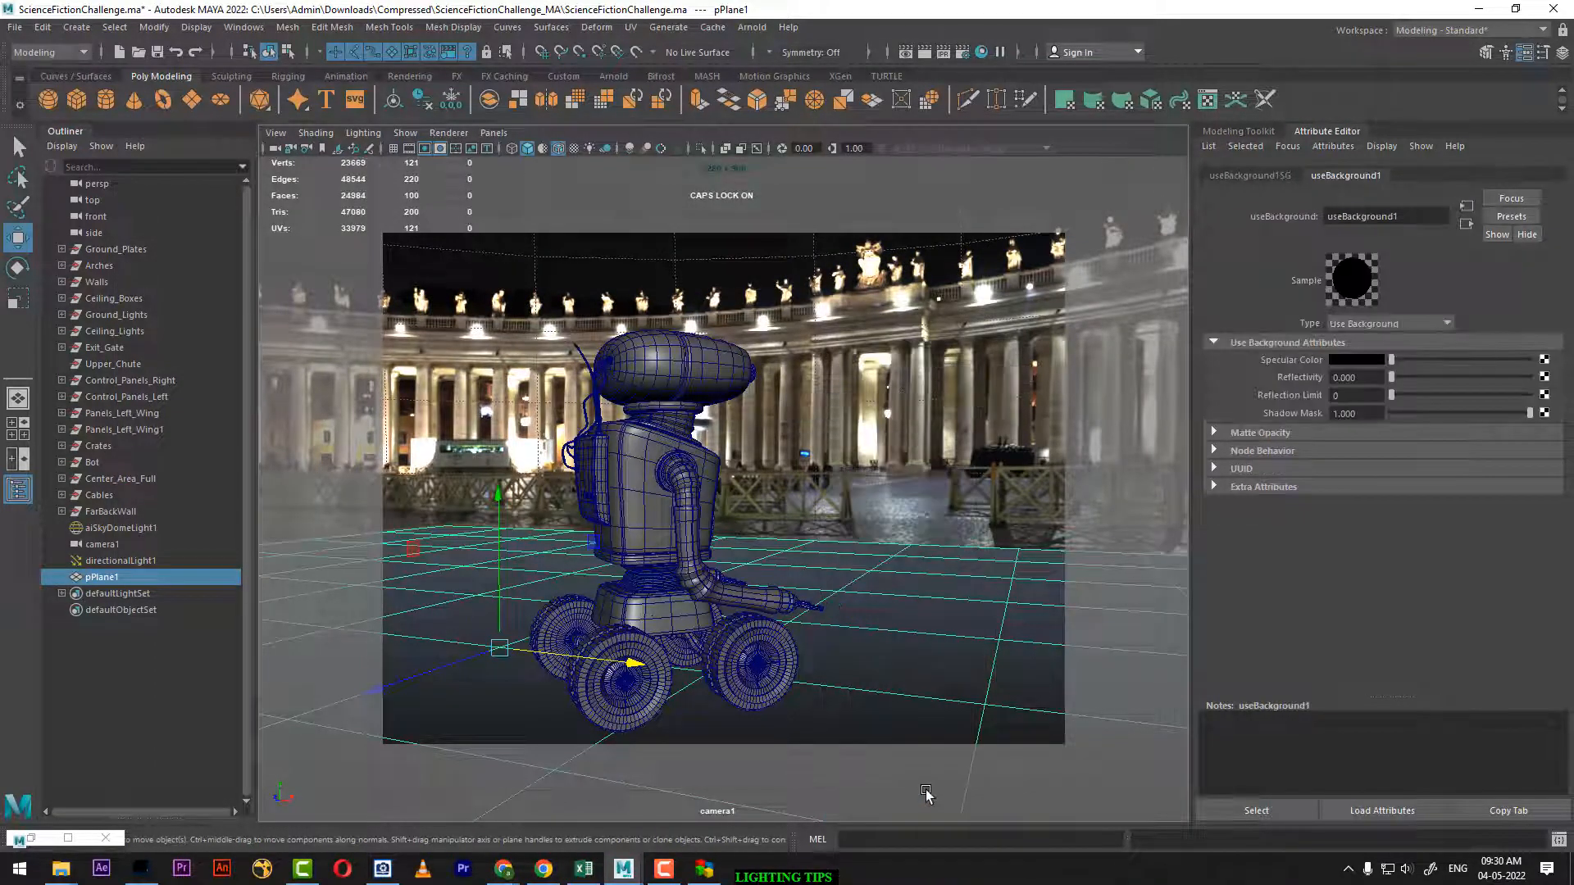
pyautogui.click(1394, 323)
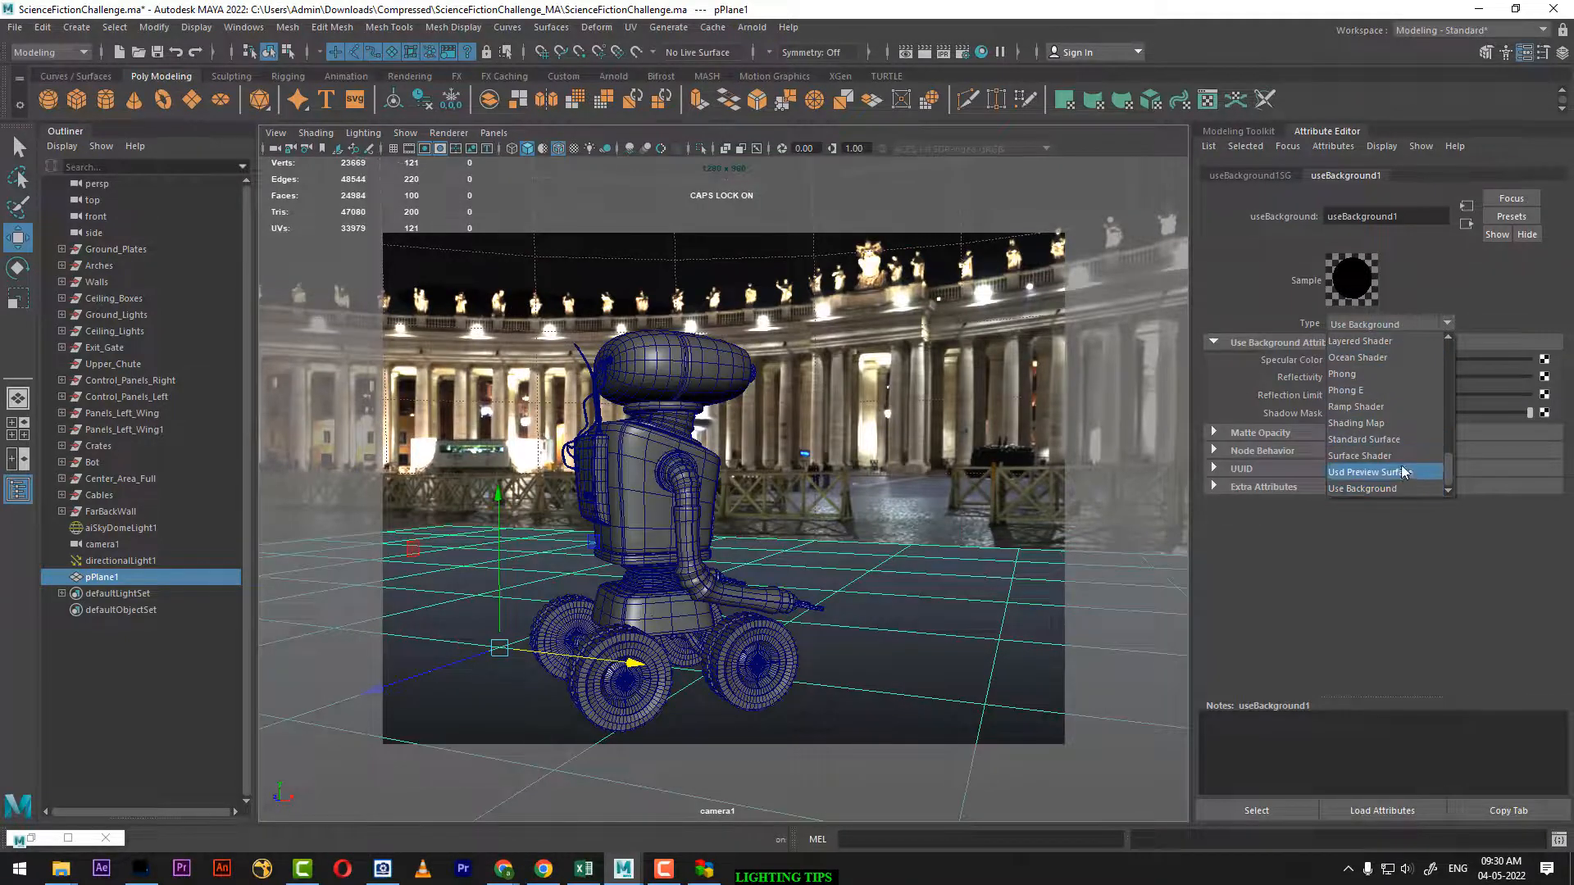
pyautogui.click(1359, 456)
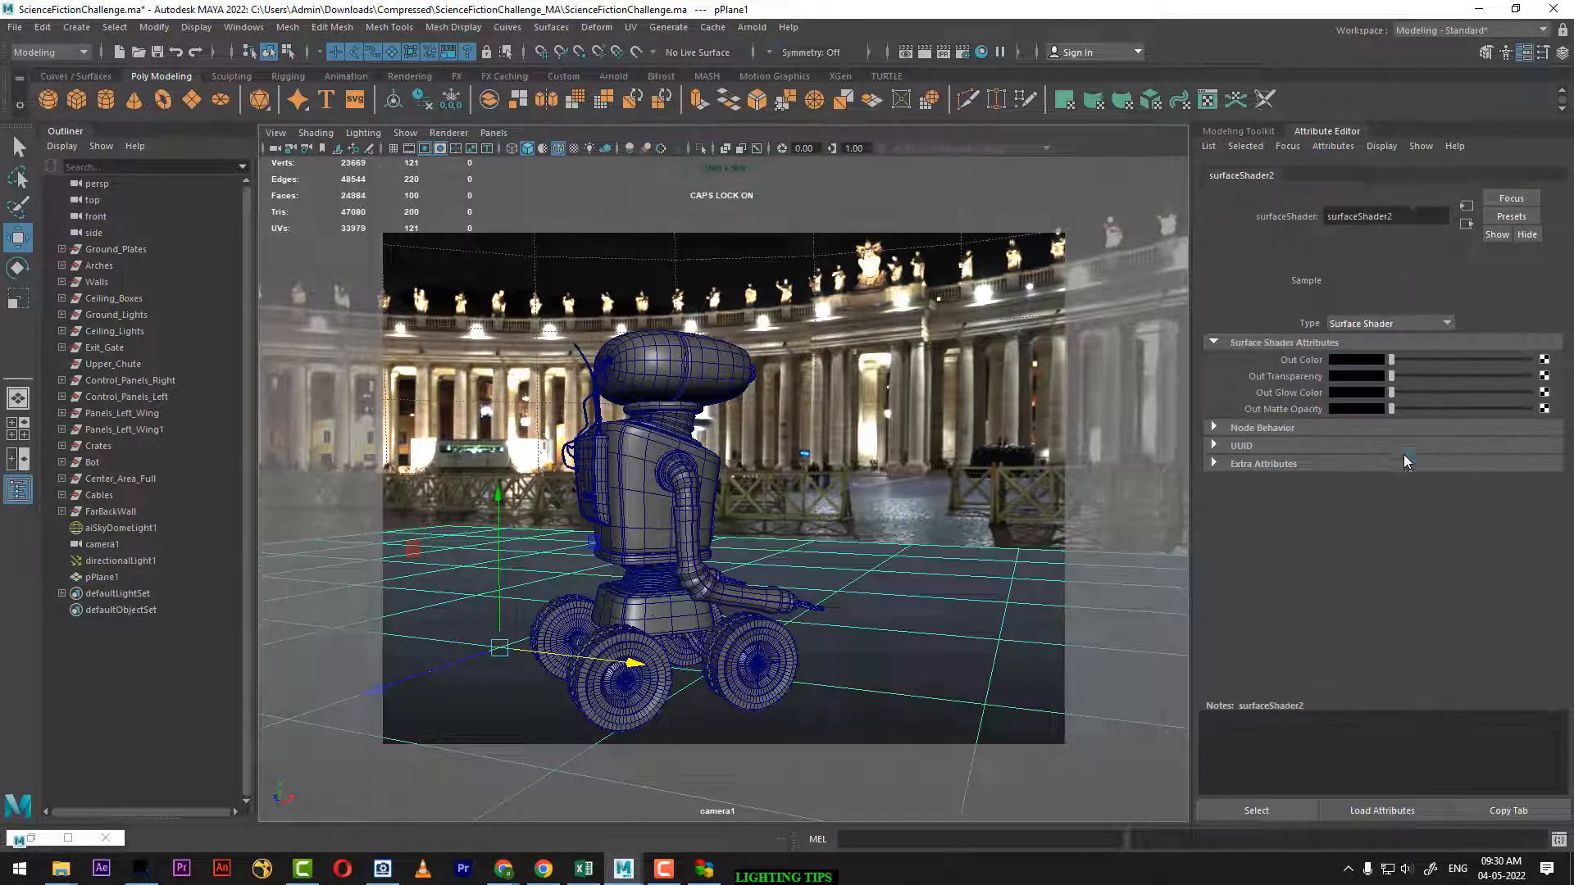
pyautogui.click(924, 51)
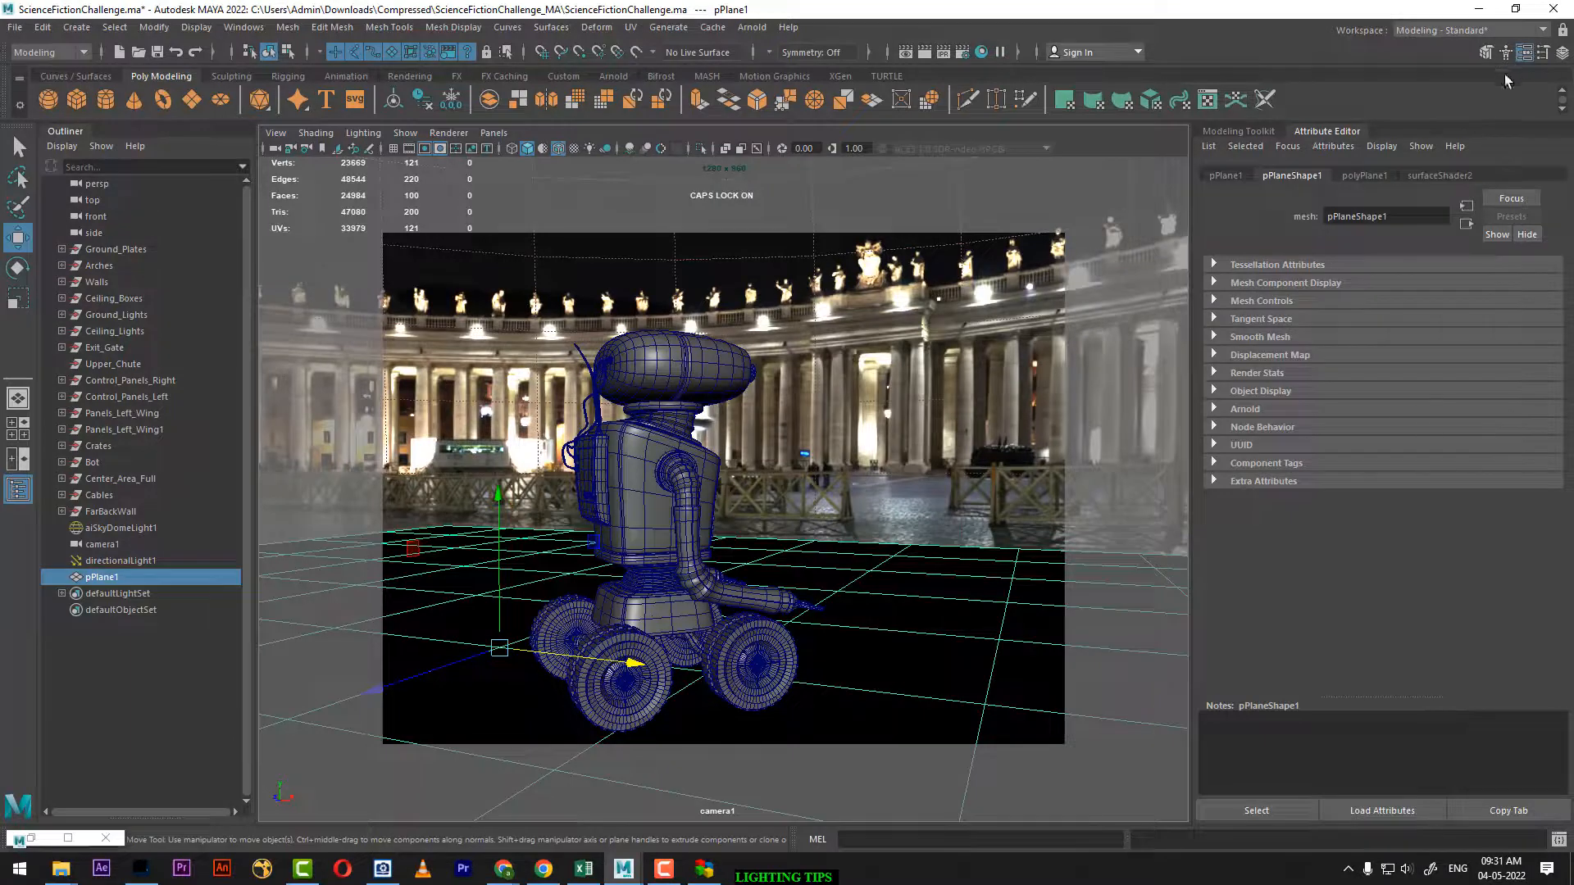
# Put the ground plane in a new display layer and turn off that layer's visibility
pyautogui.click(1562, 52)
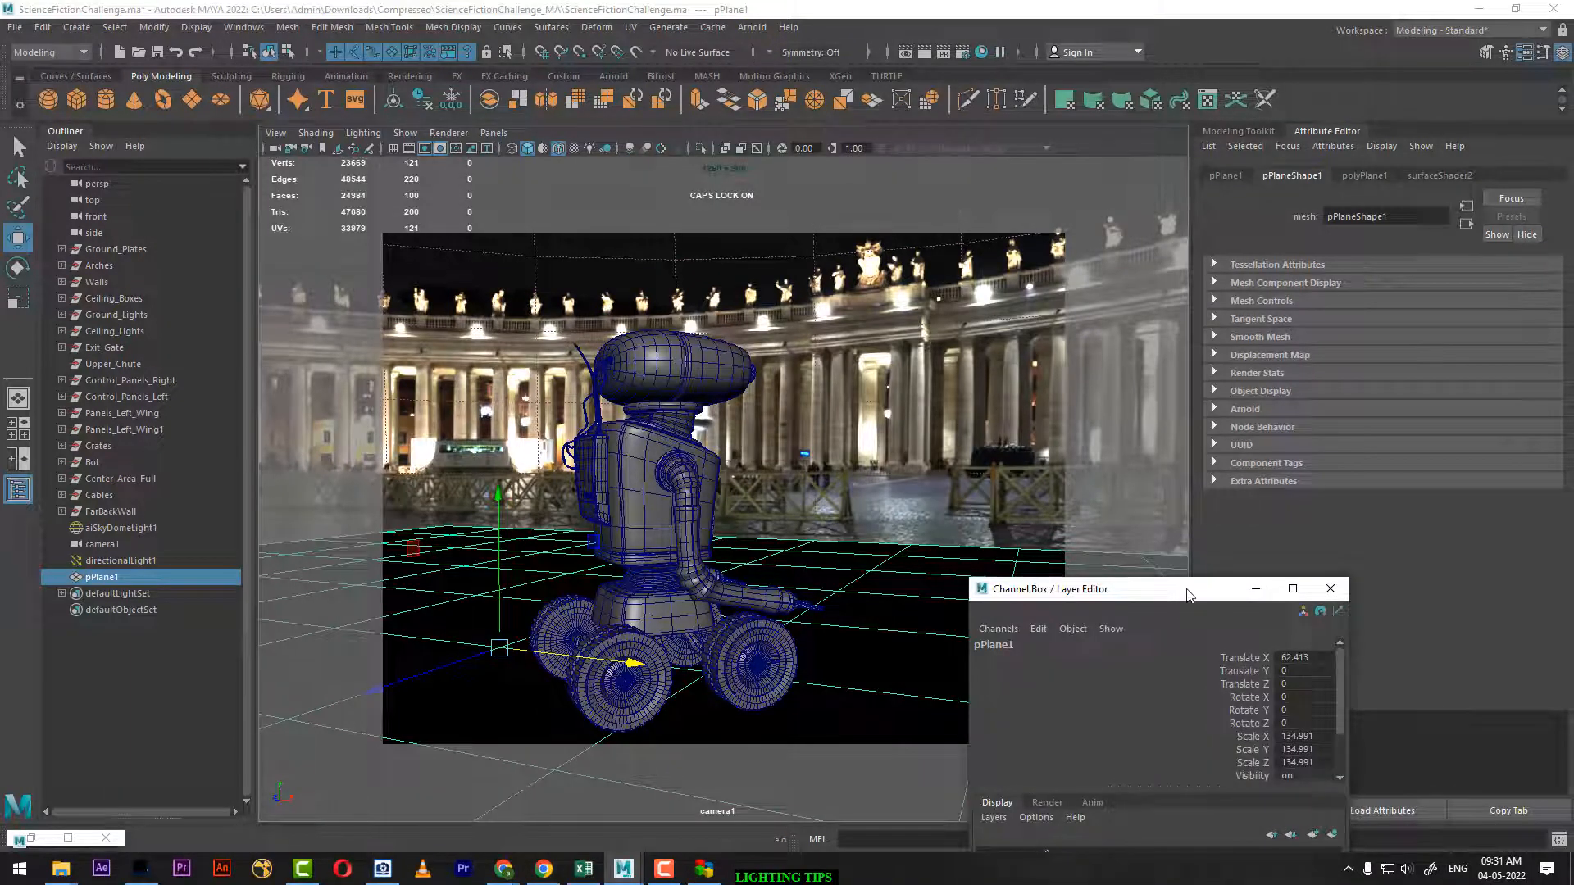
pyautogui.moveTo(1188, 594); pyautogui.dragTo(1181, 129)
pyautogui.click(1420, 379)
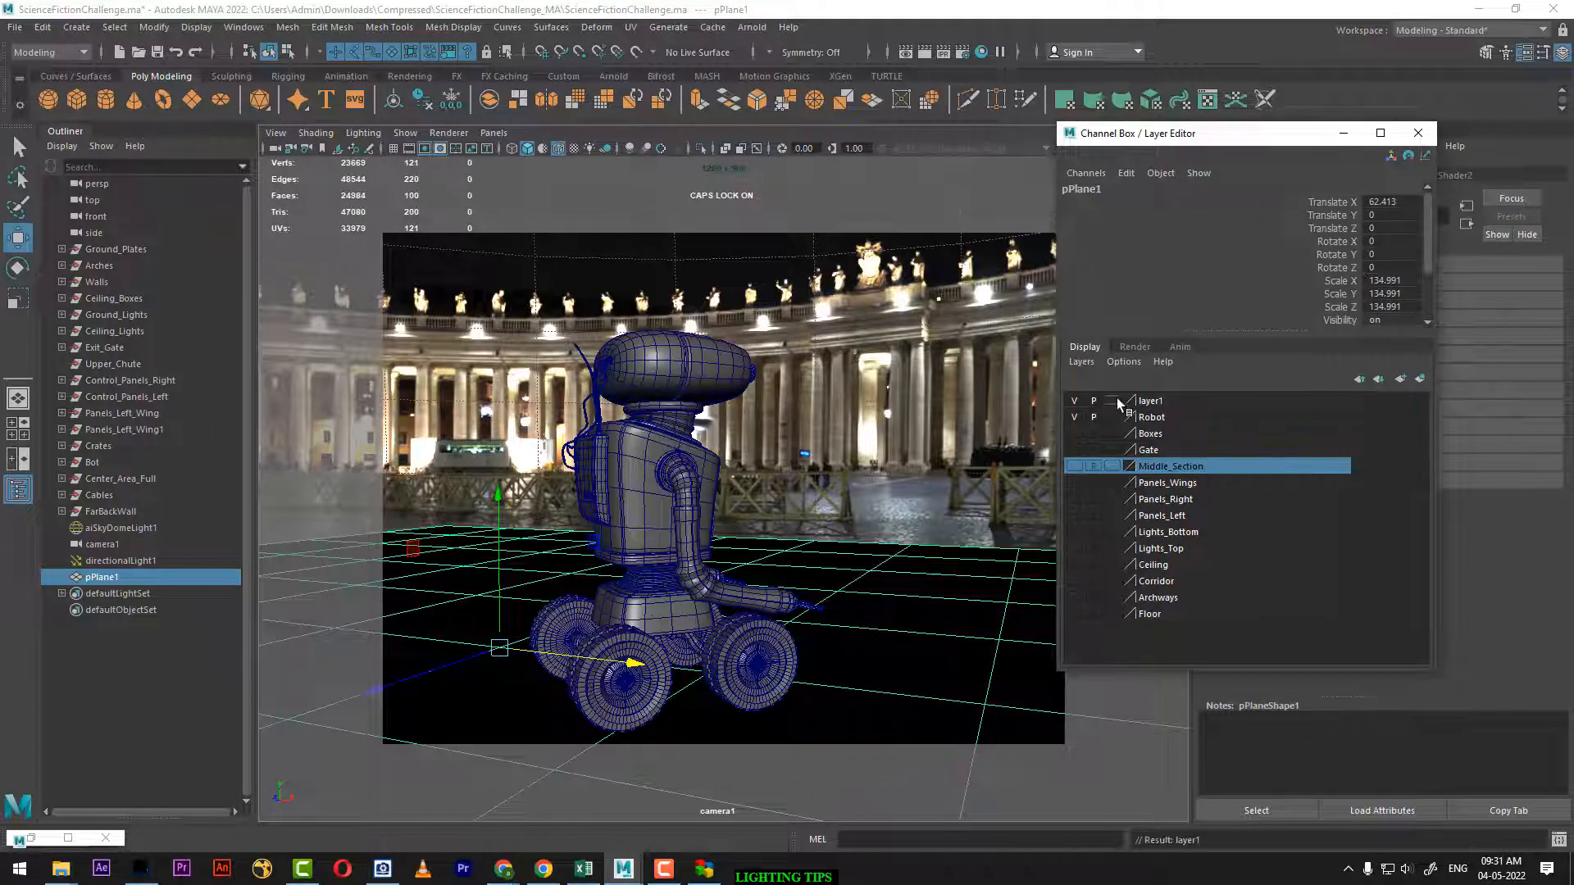
pyautogui.click(1074, 401)
pyautogui.click(894, 534)
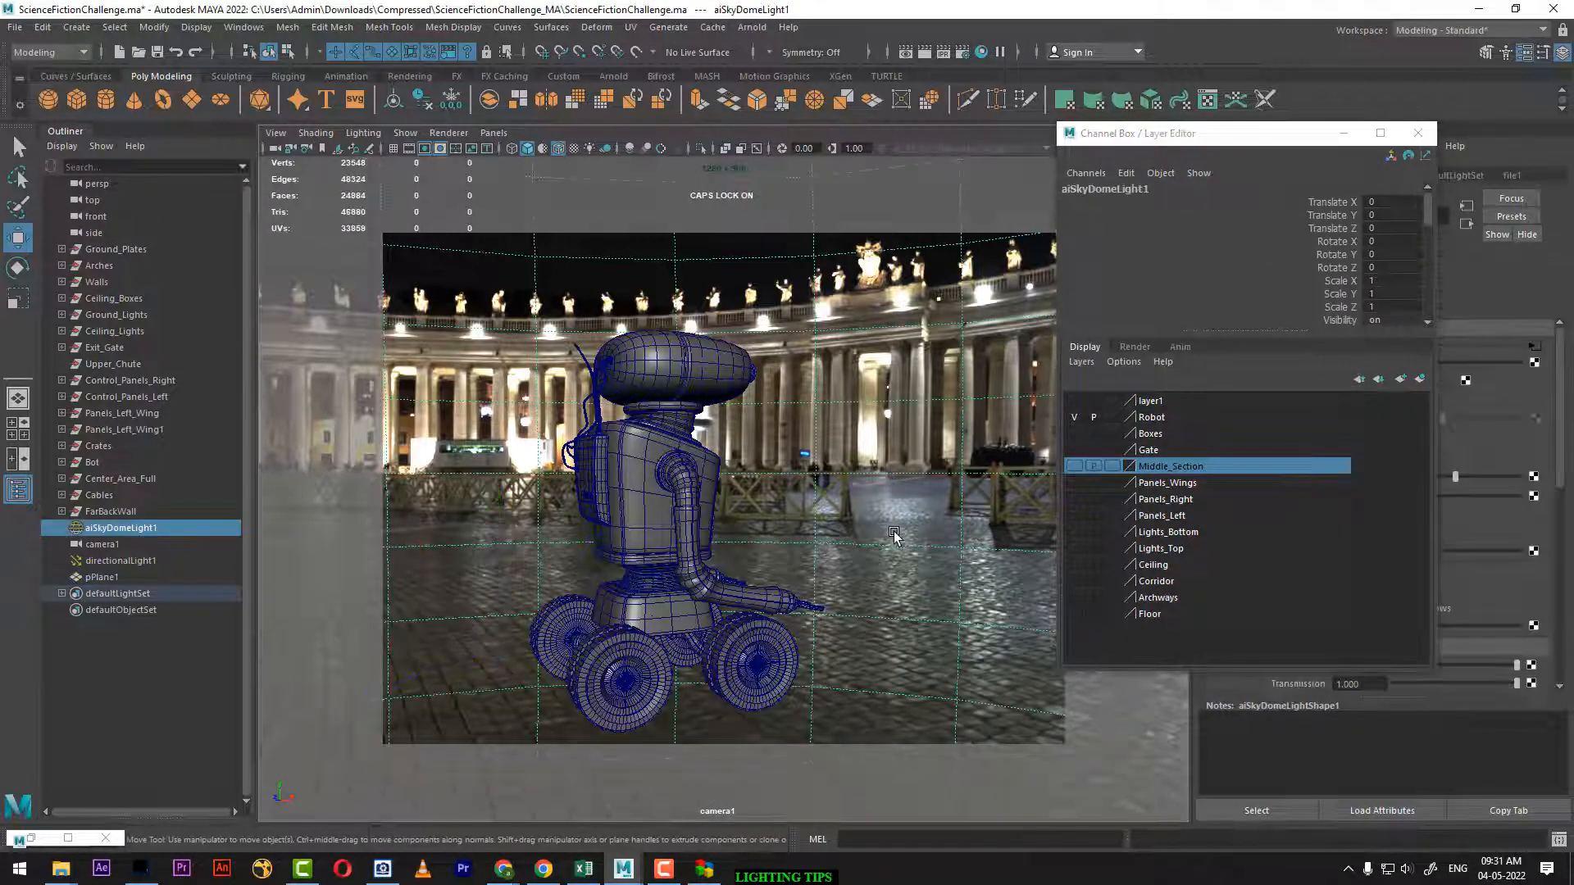
# Render the robot without the ground plane, check it in the maximized Render View, and minimize it
pyautogui.click(924, 51)
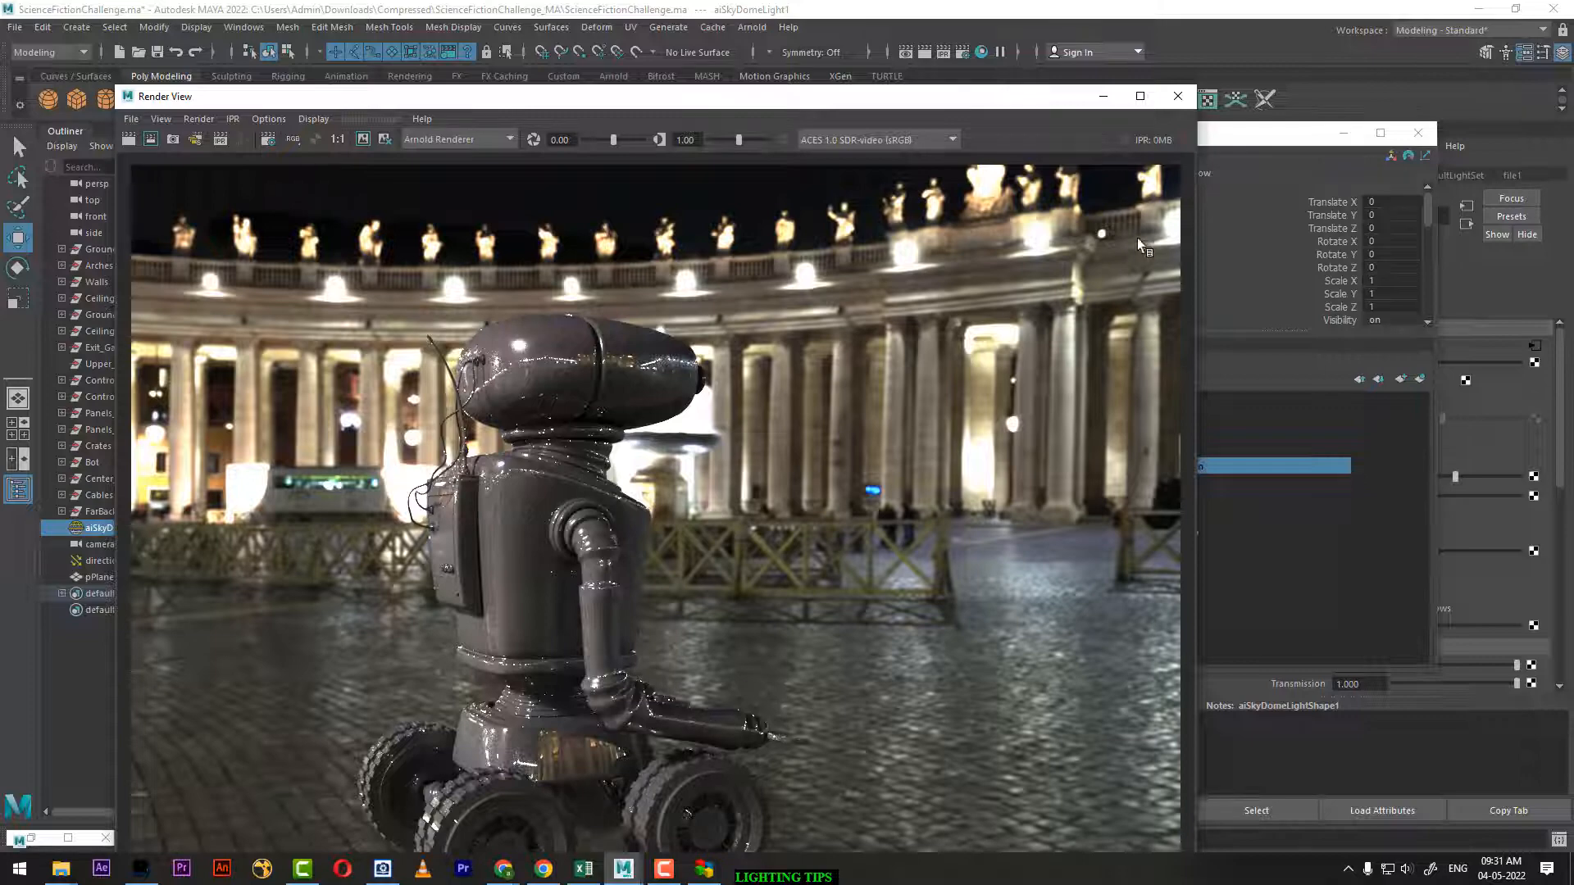
pyautogui.click(1142, 95)
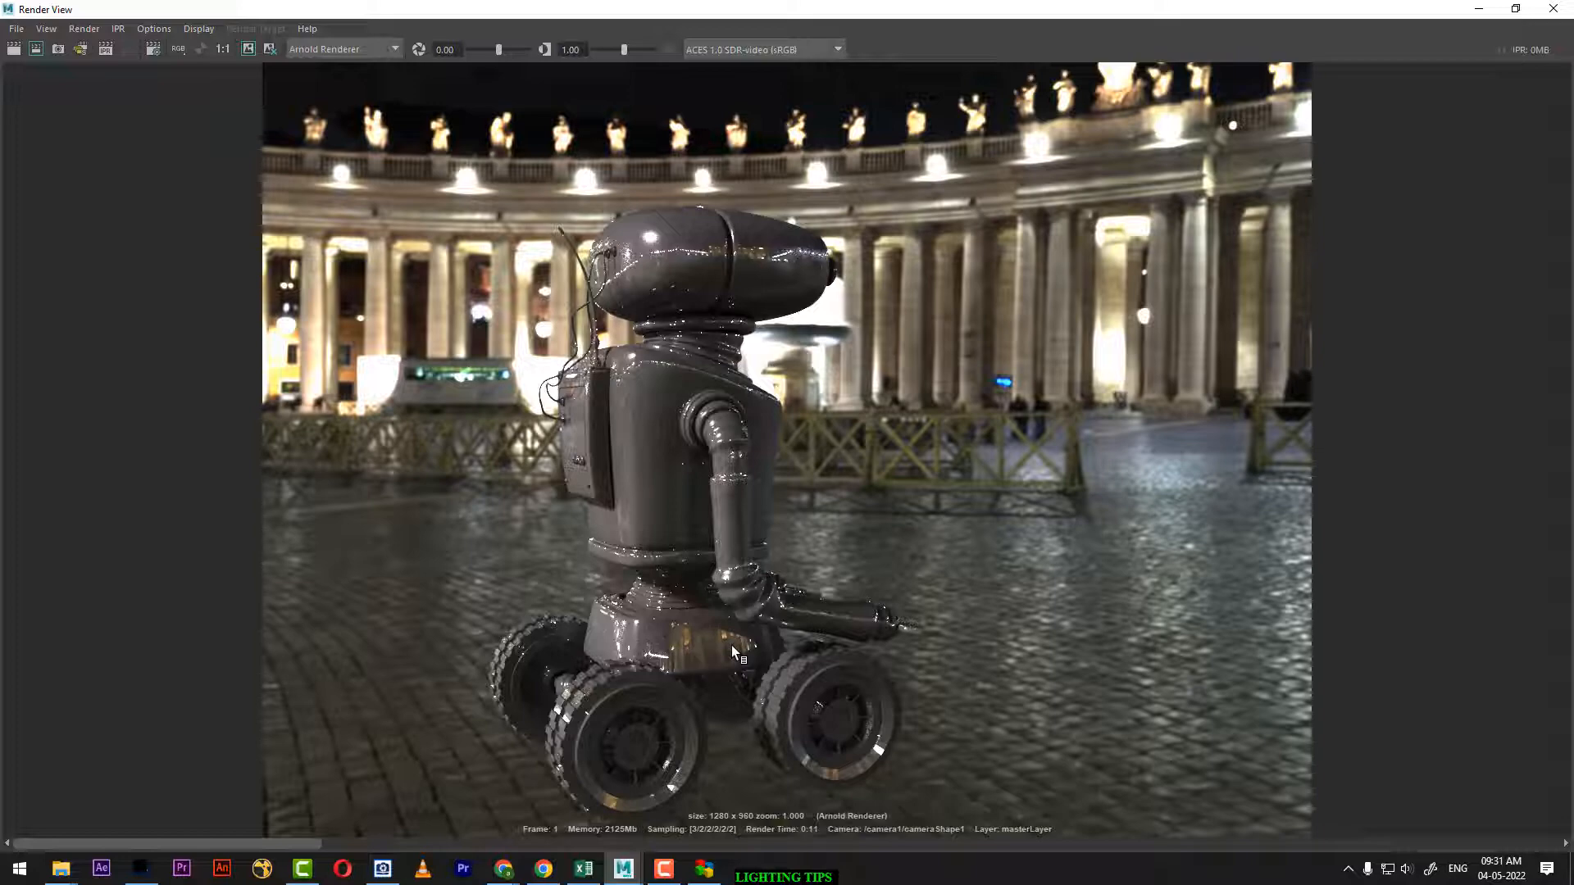
pyautogui.click(1479, 8)
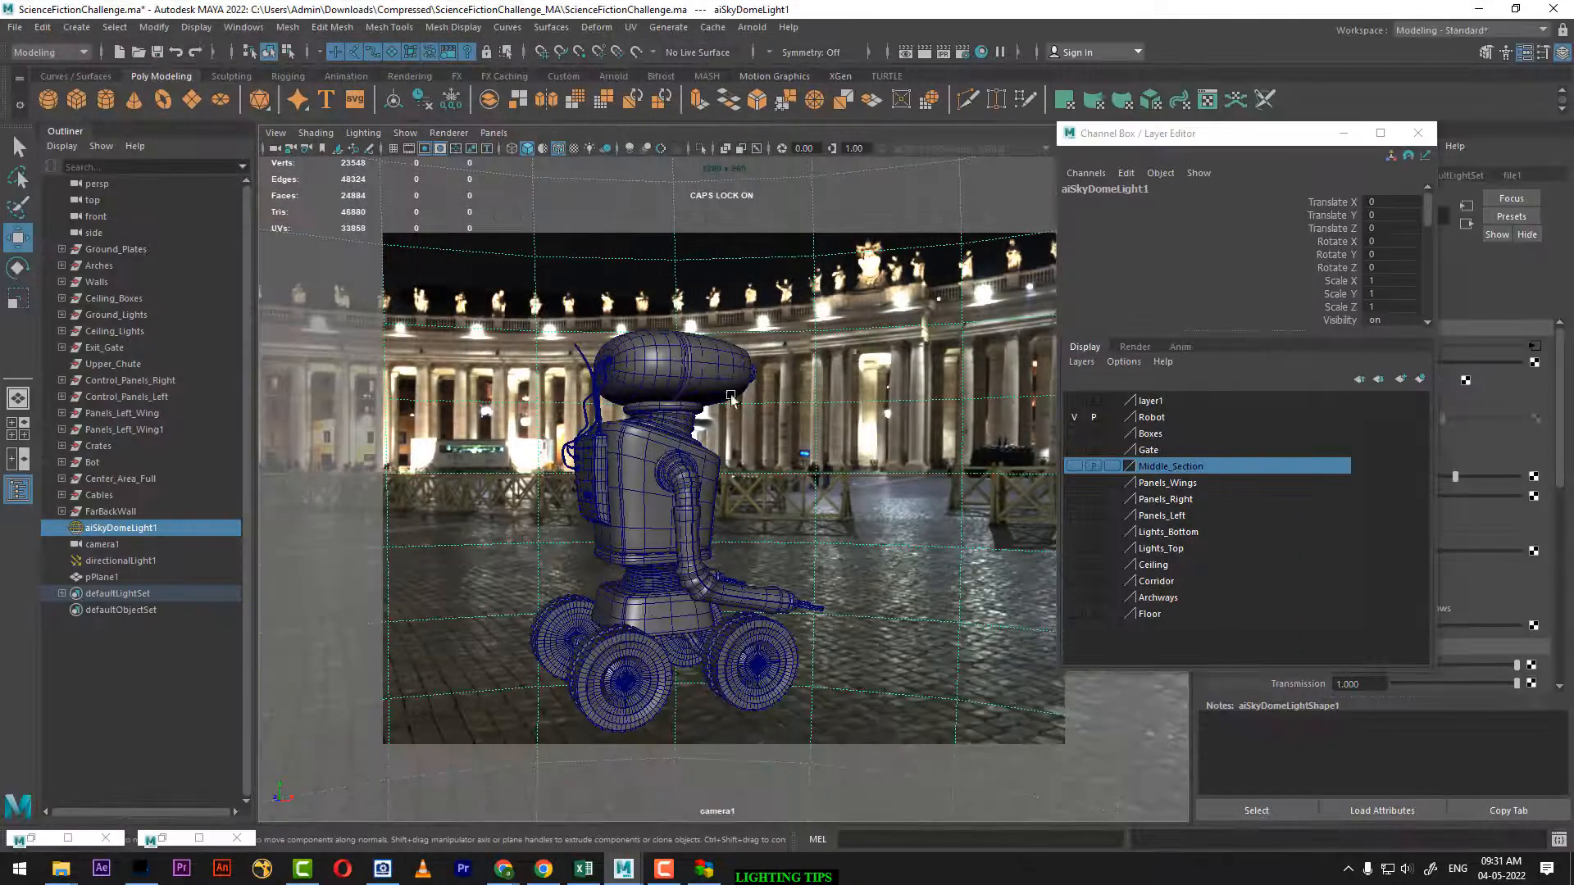
# Turn on Illuminates by Default for the directional light, close the Channel Box, and render the robot again in a maximized Render View
pyautogui.click(131, 561)
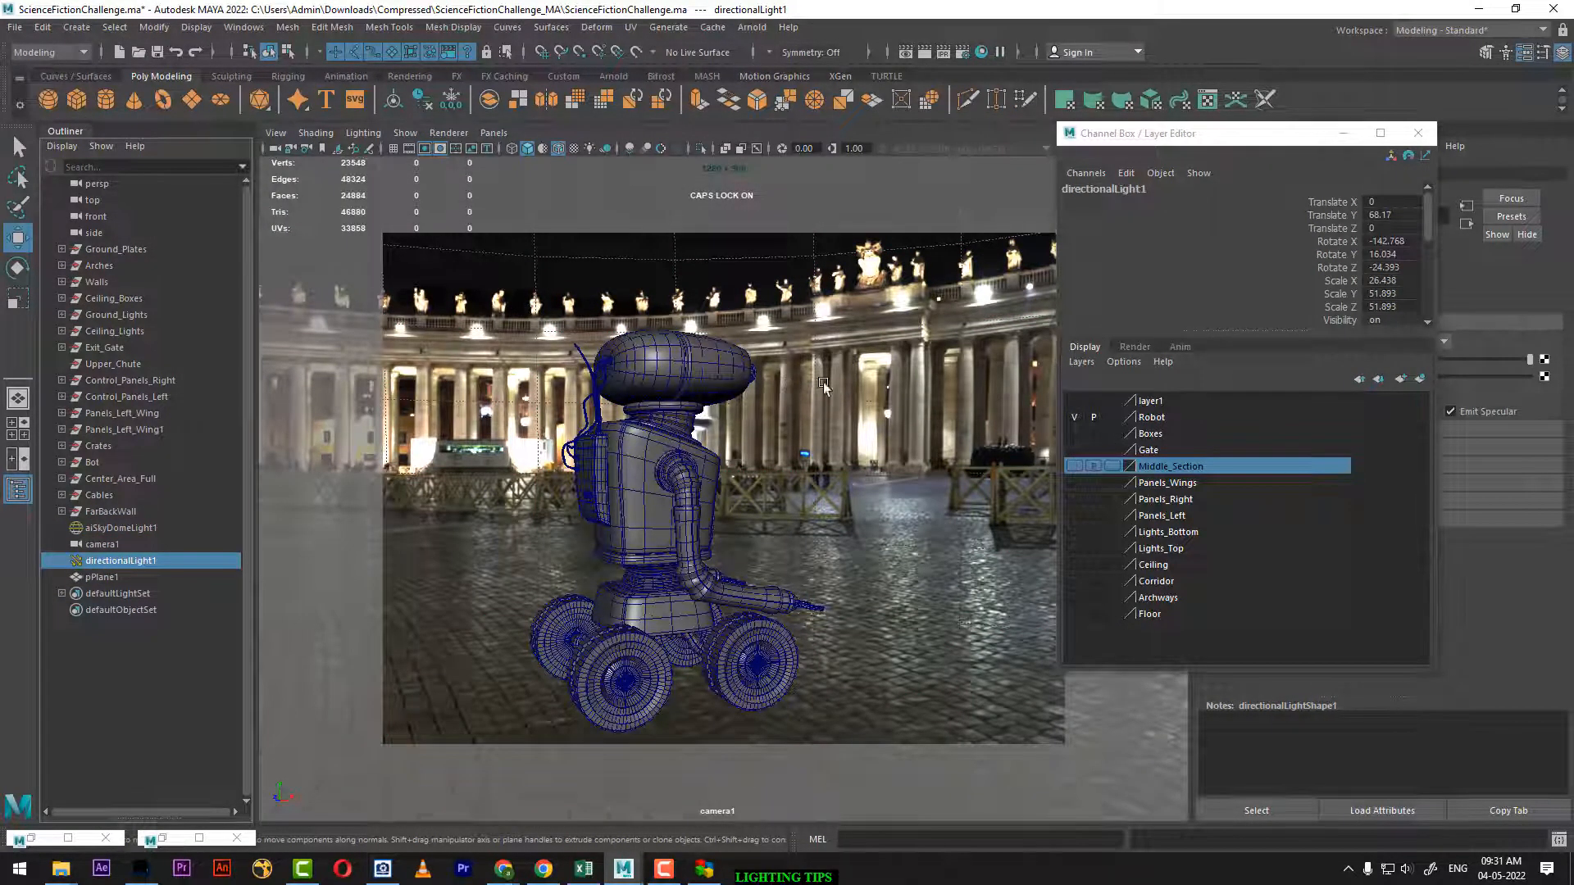
pyautogui.click(1419, 132)
pyautogui.click(1349, 396)
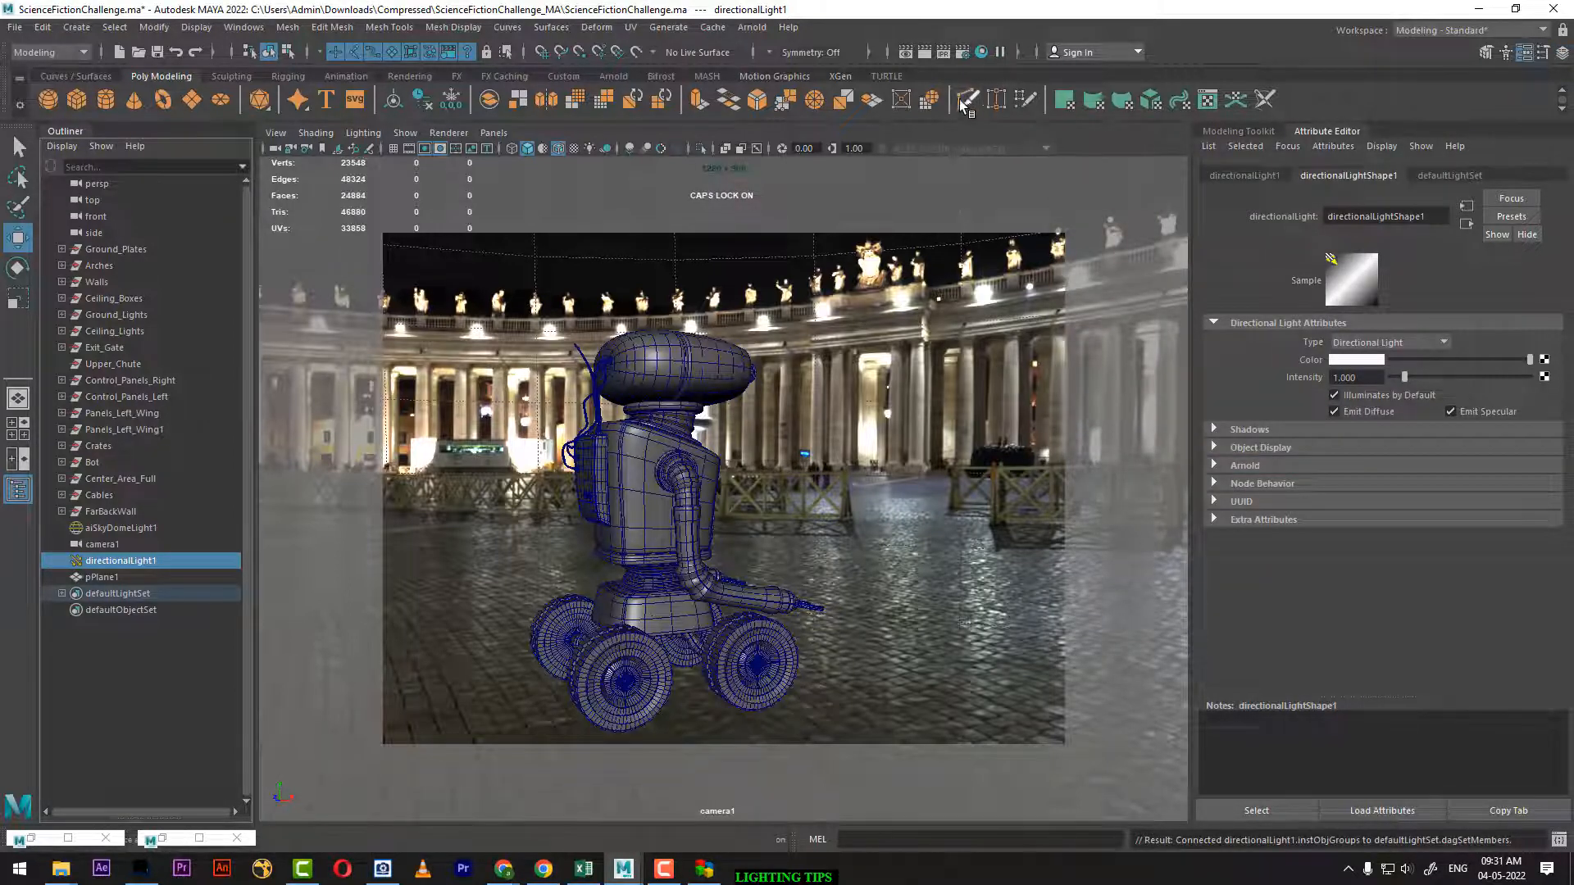
pyautogui.click(923, 51)
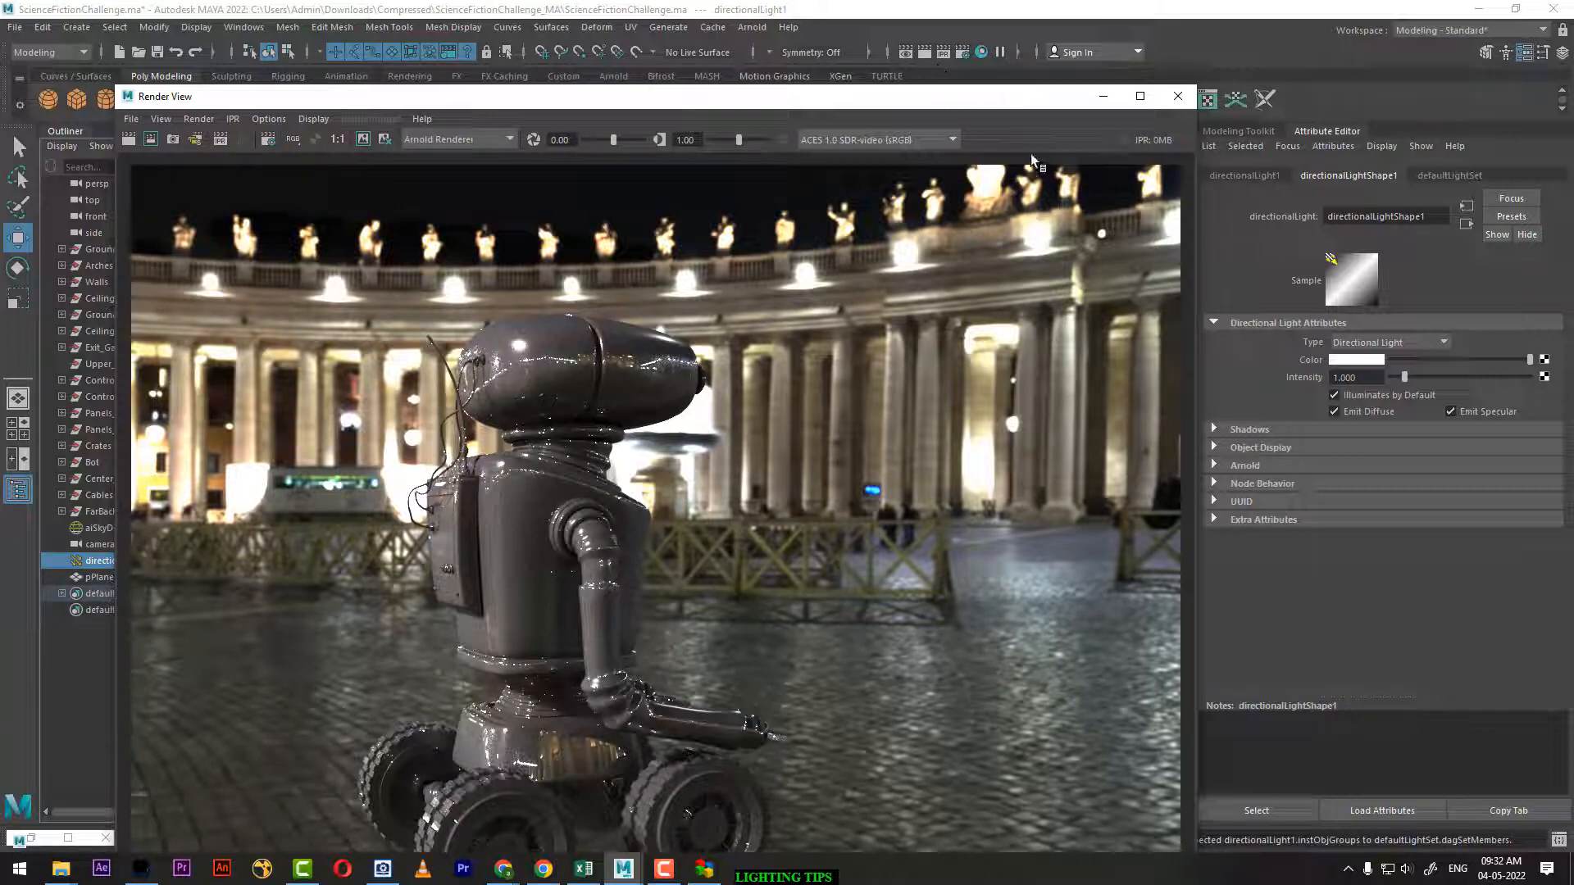
pyautogui.doubleClick(986, 102)
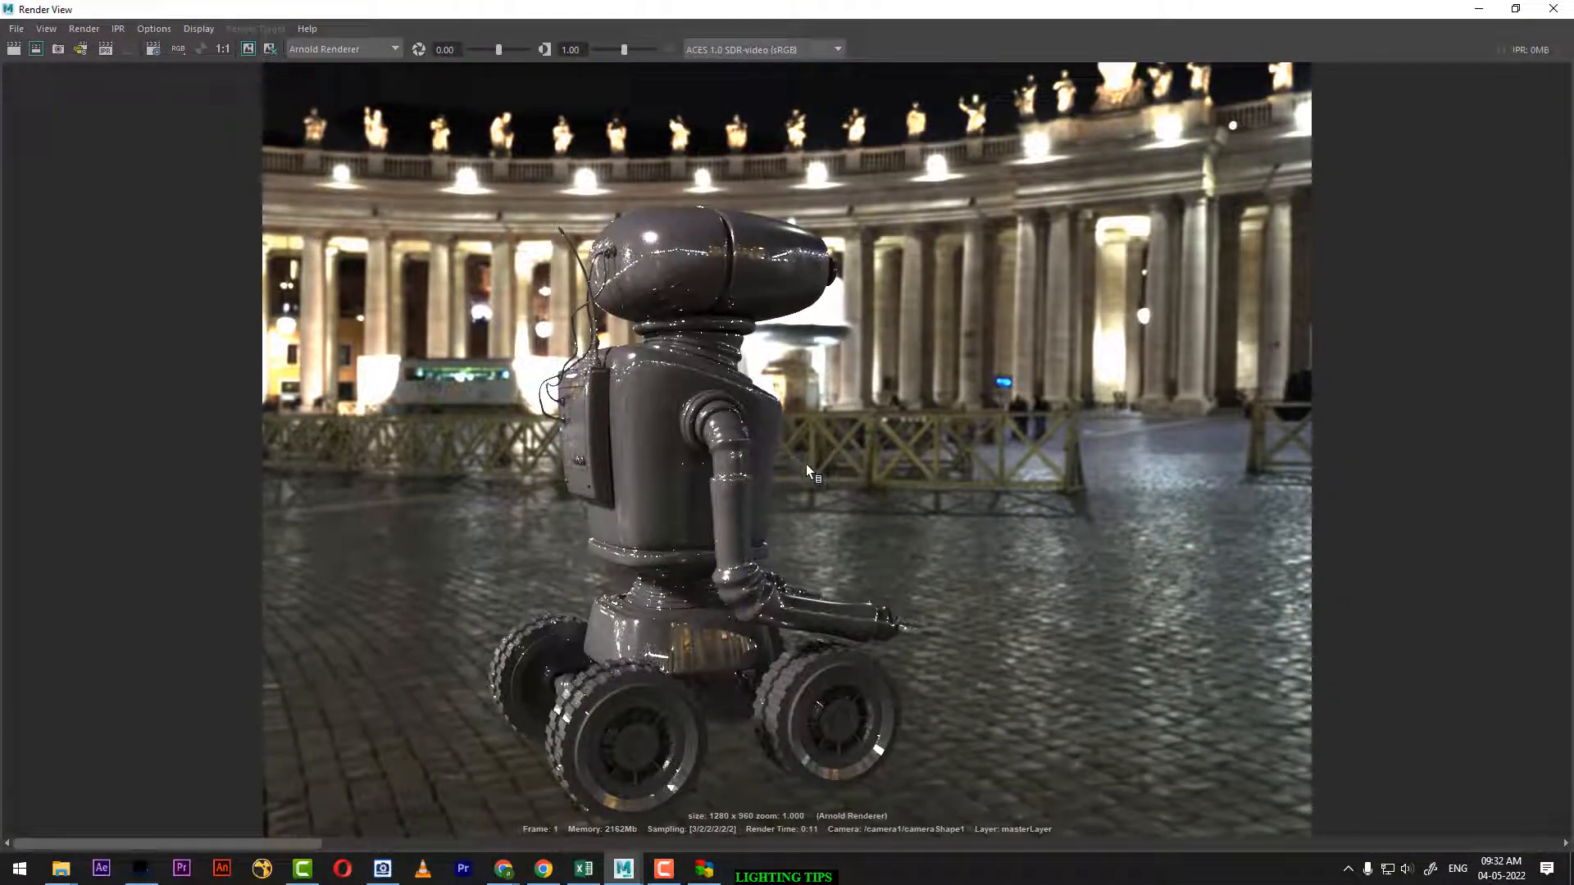
pyautogui.click(664, 869)
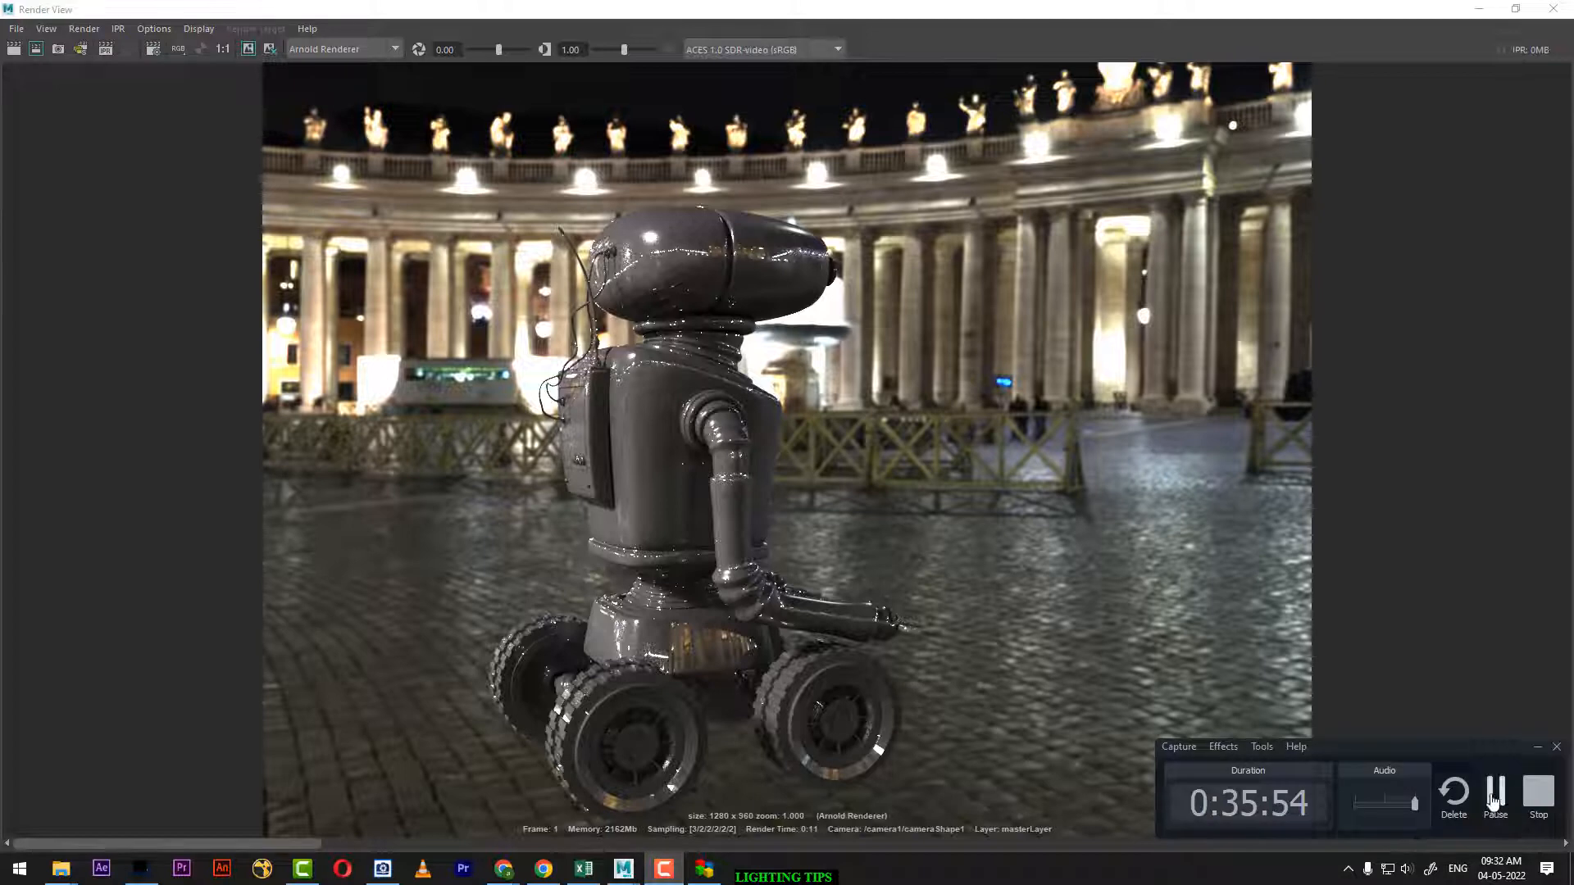
pyautogui.click(1497, 803)
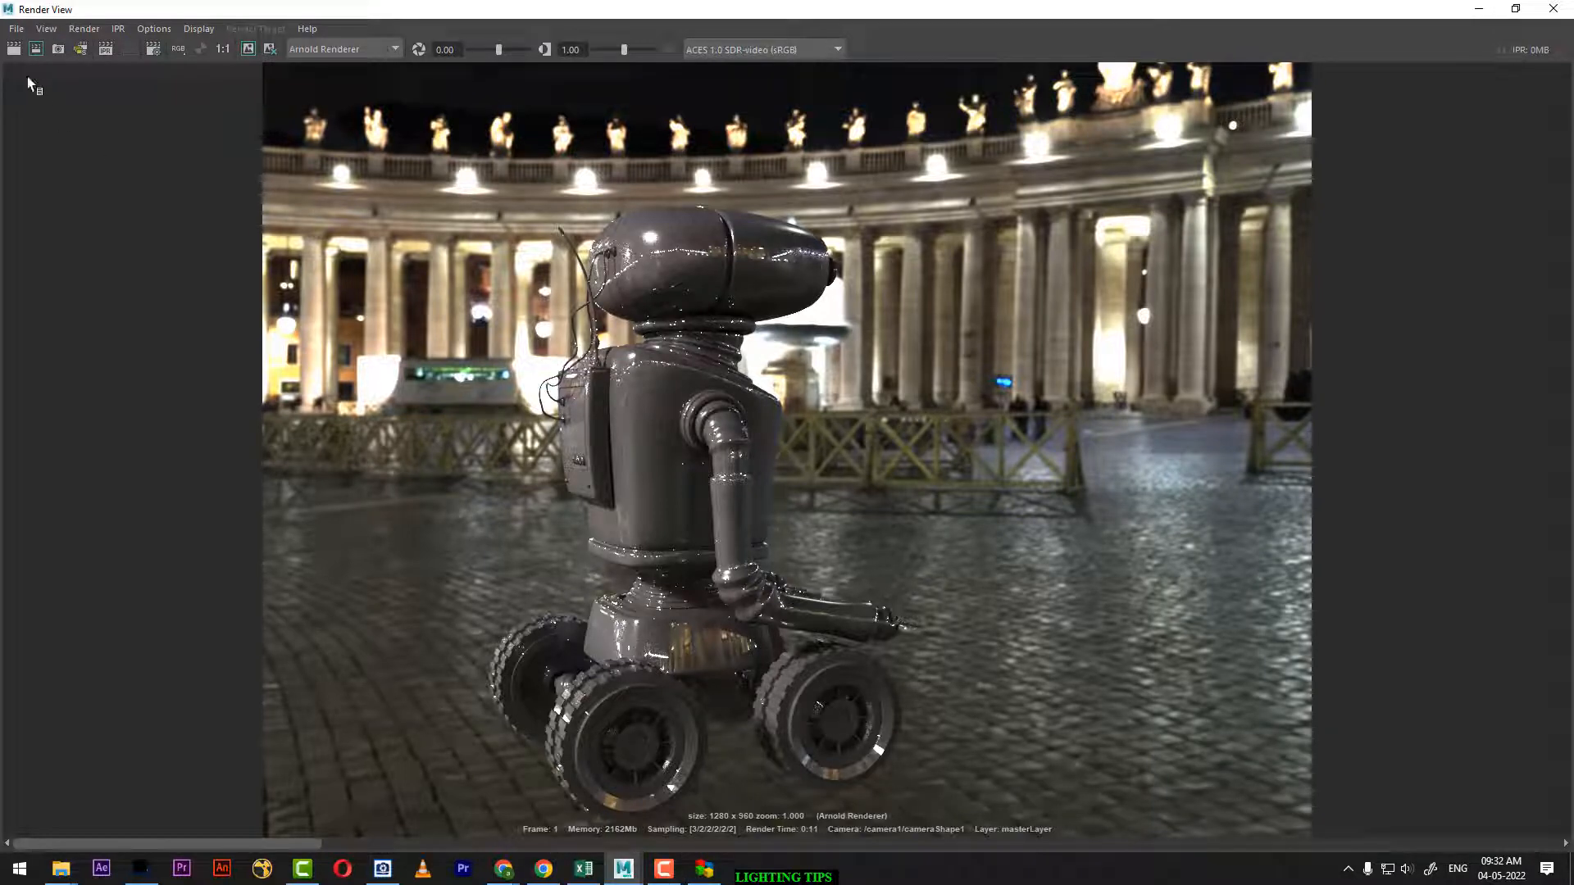
# Apply the Color Managed Image - View Transform embedded save mode in the render's Save Image options
pyautogui.click(17, 29)
pyautogui.click(224, 76)
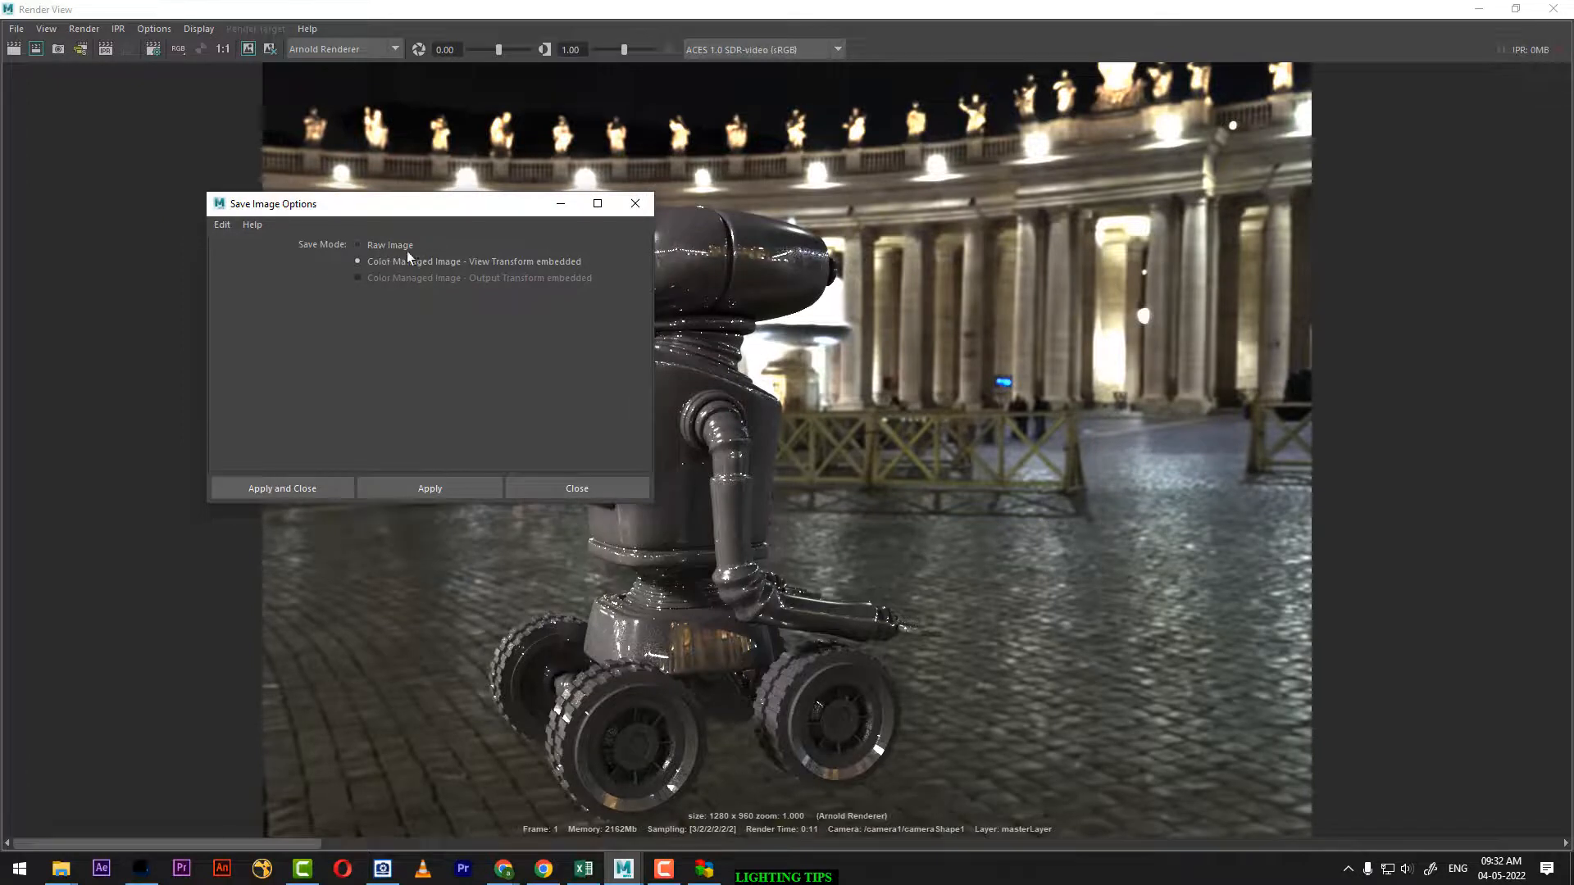
pyautogui.click(433, 486)
pyautogui.click(302, 488)
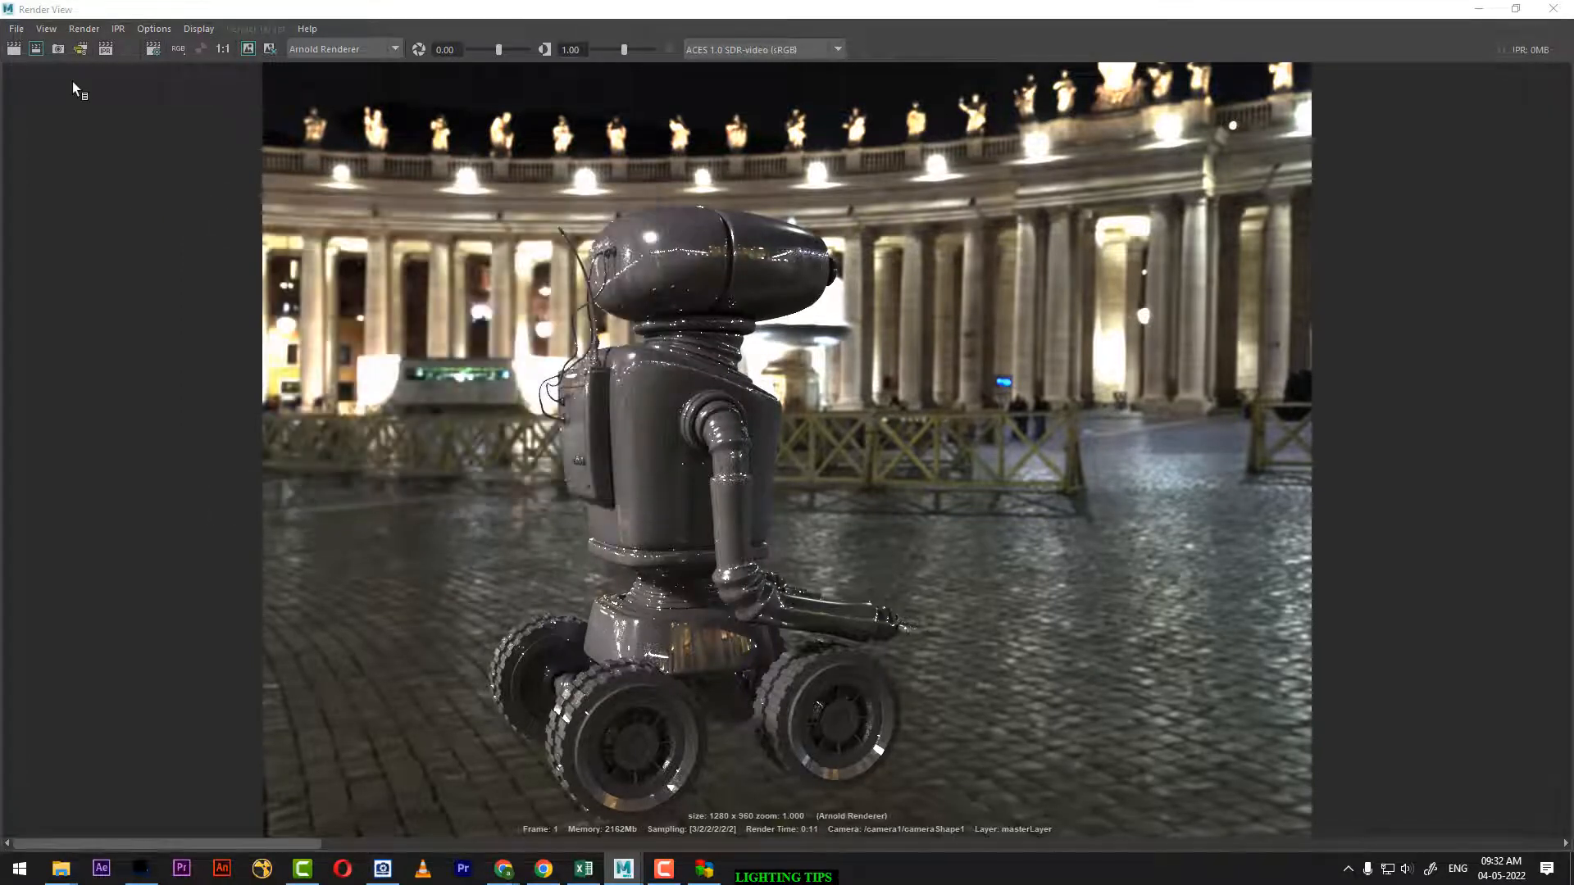
# Save the rendered robot image to the Desktop as a JPEG file named RENDER
pyautogui.click(16, 28)
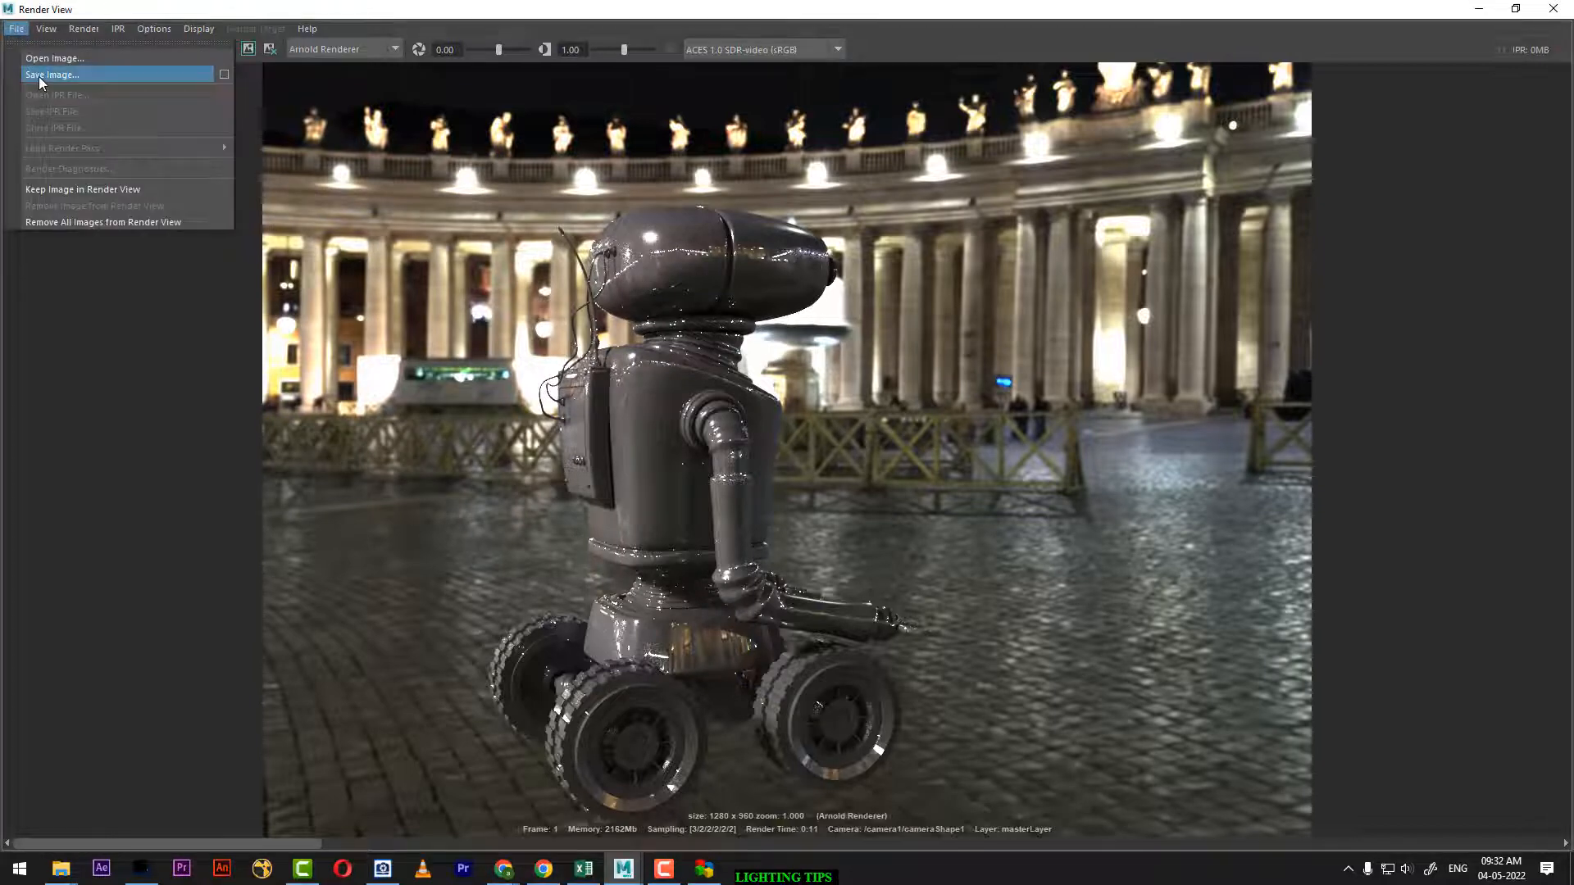
pyautogui.click(41, 75)
pyautogui.click(206, 258)
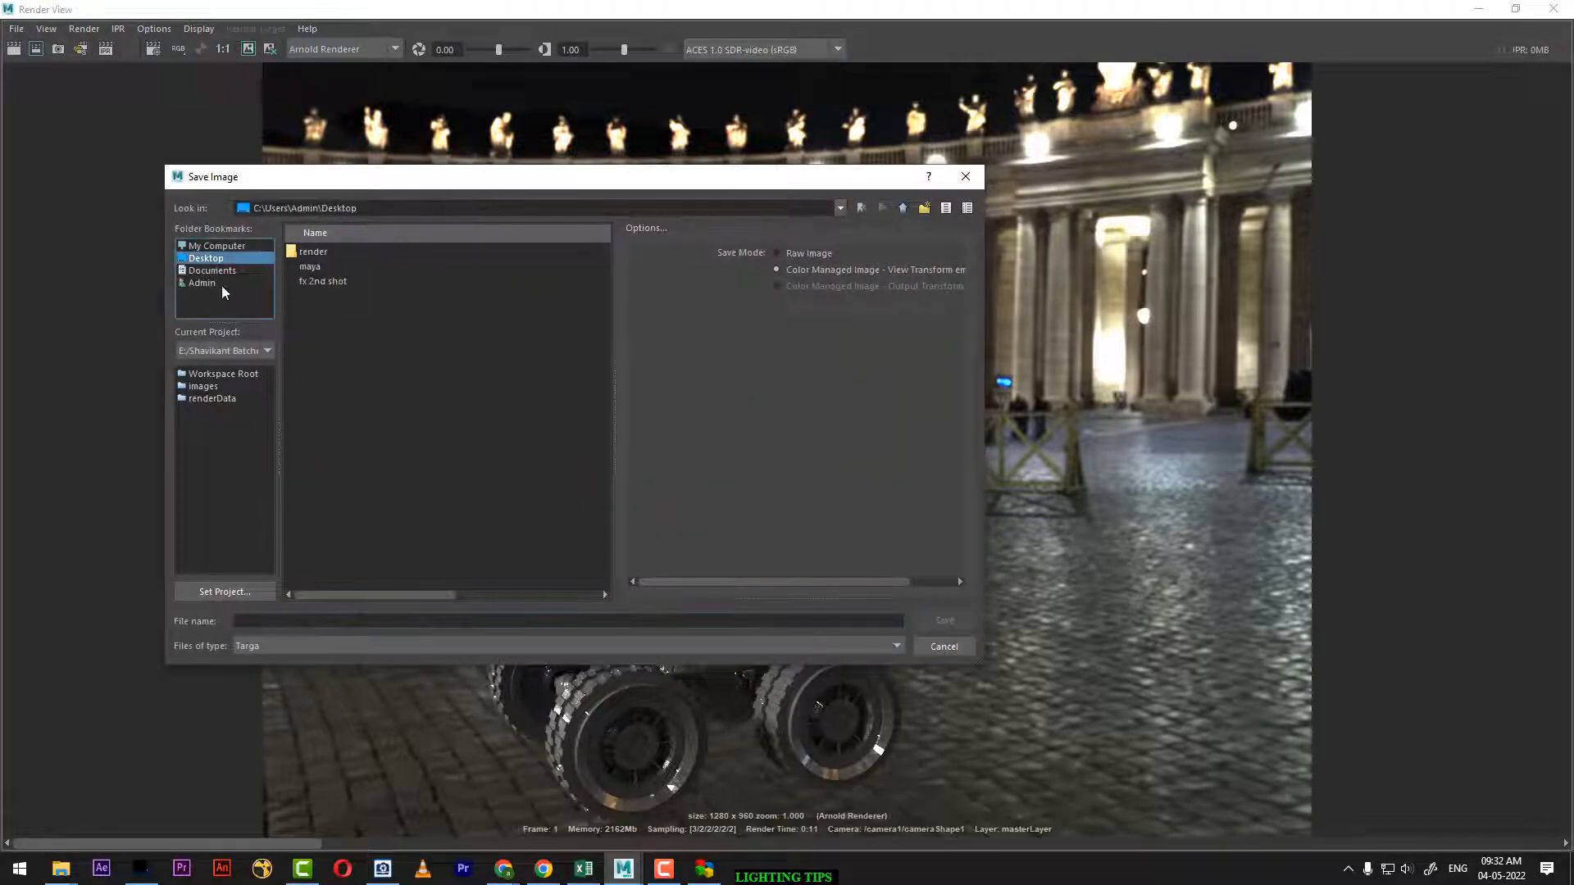
pyautogui.click(382, 623)
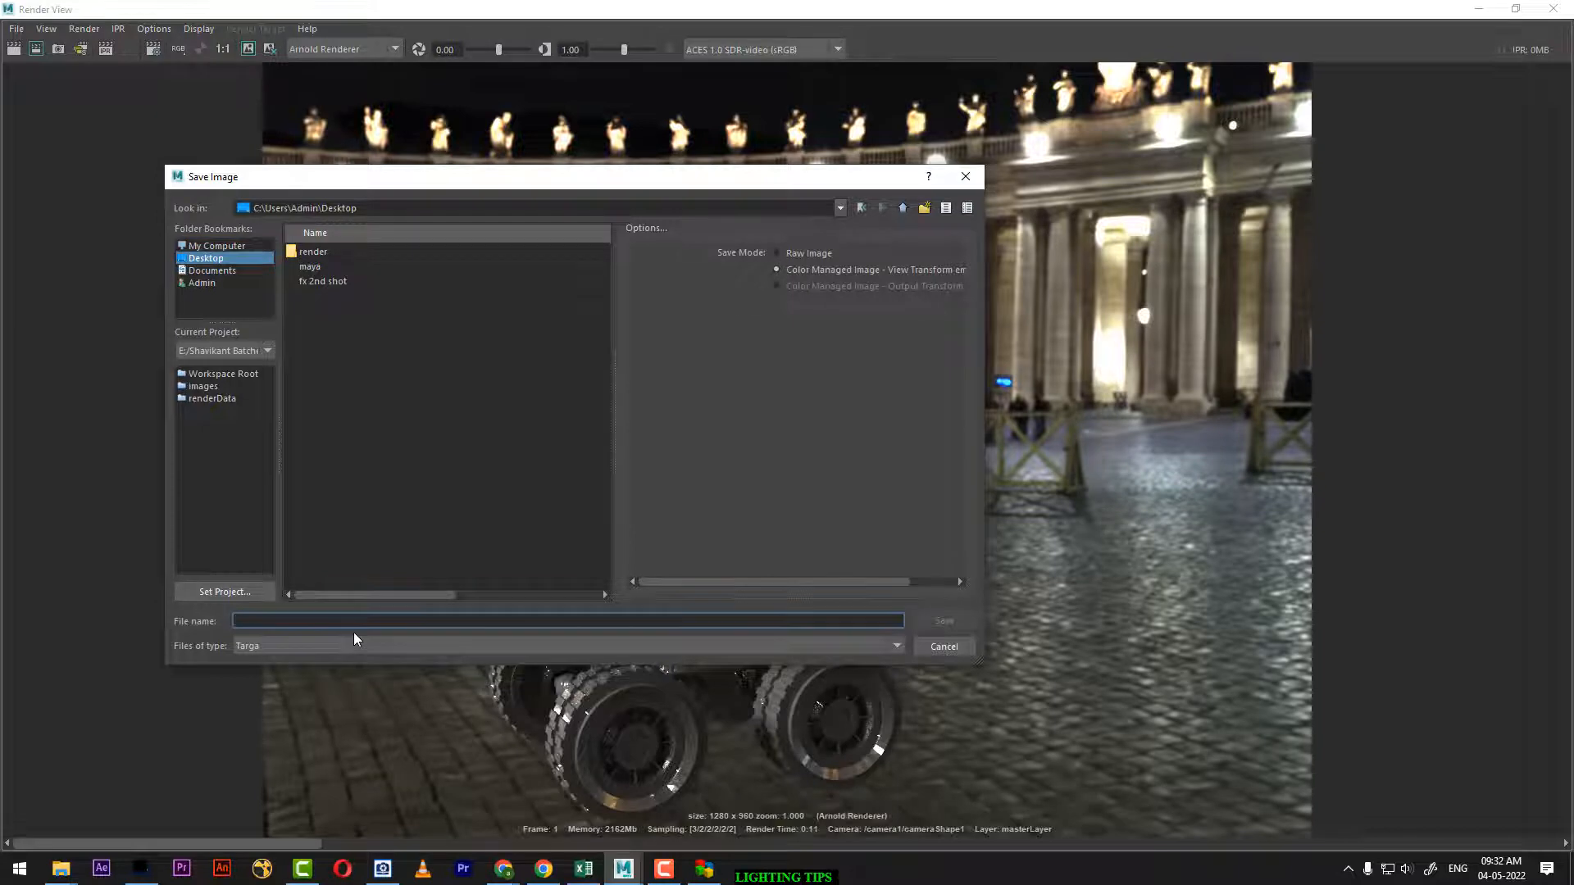
pyautogui.write('RENDER')
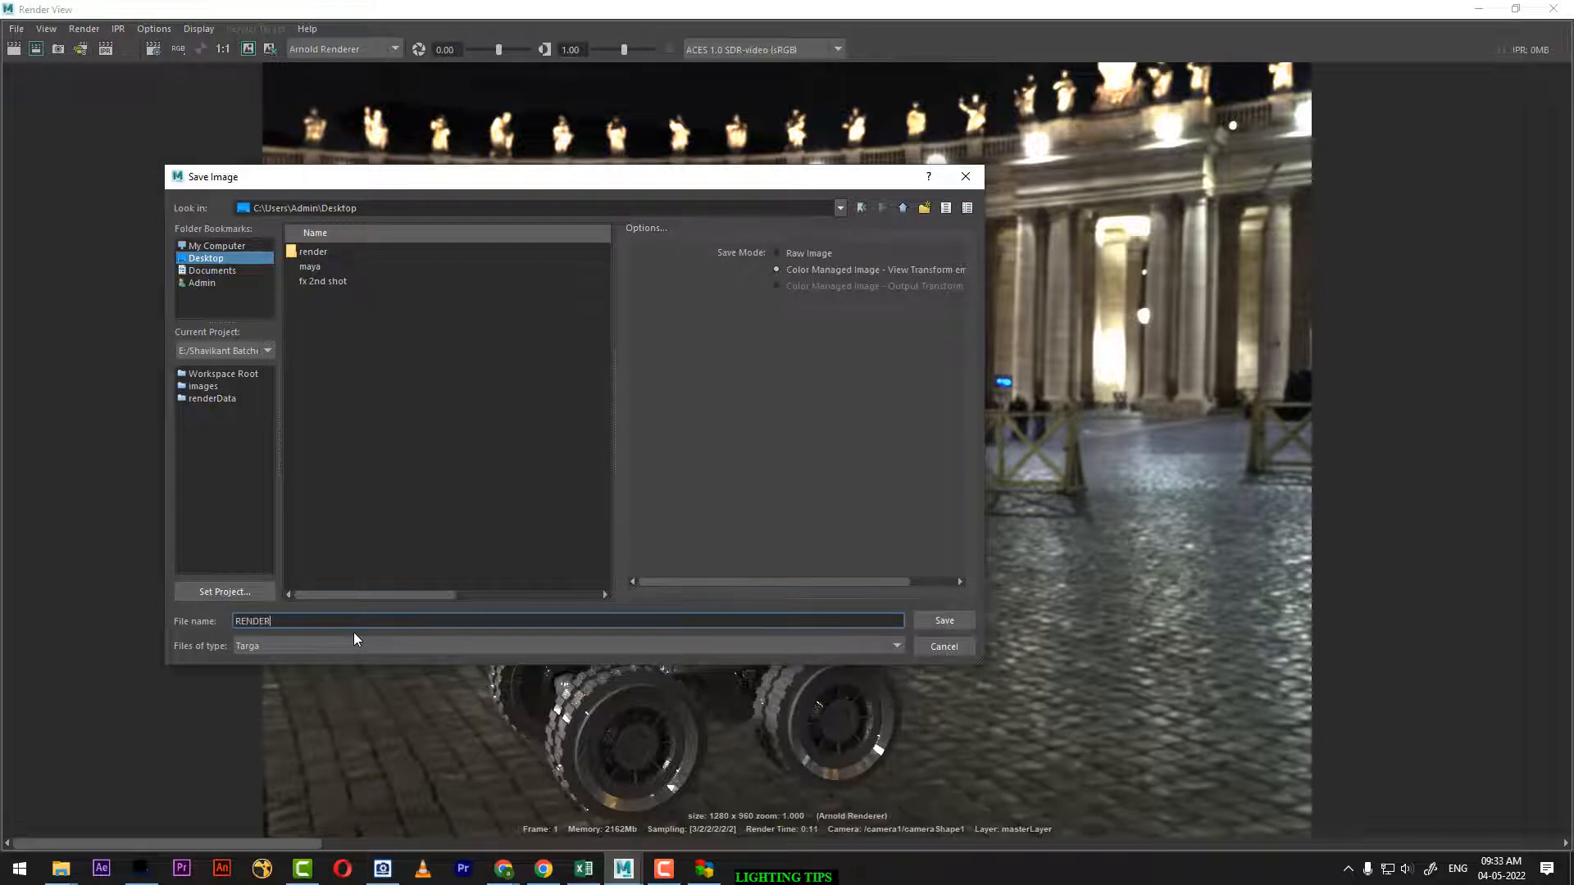
pyautogui.press('Tab')
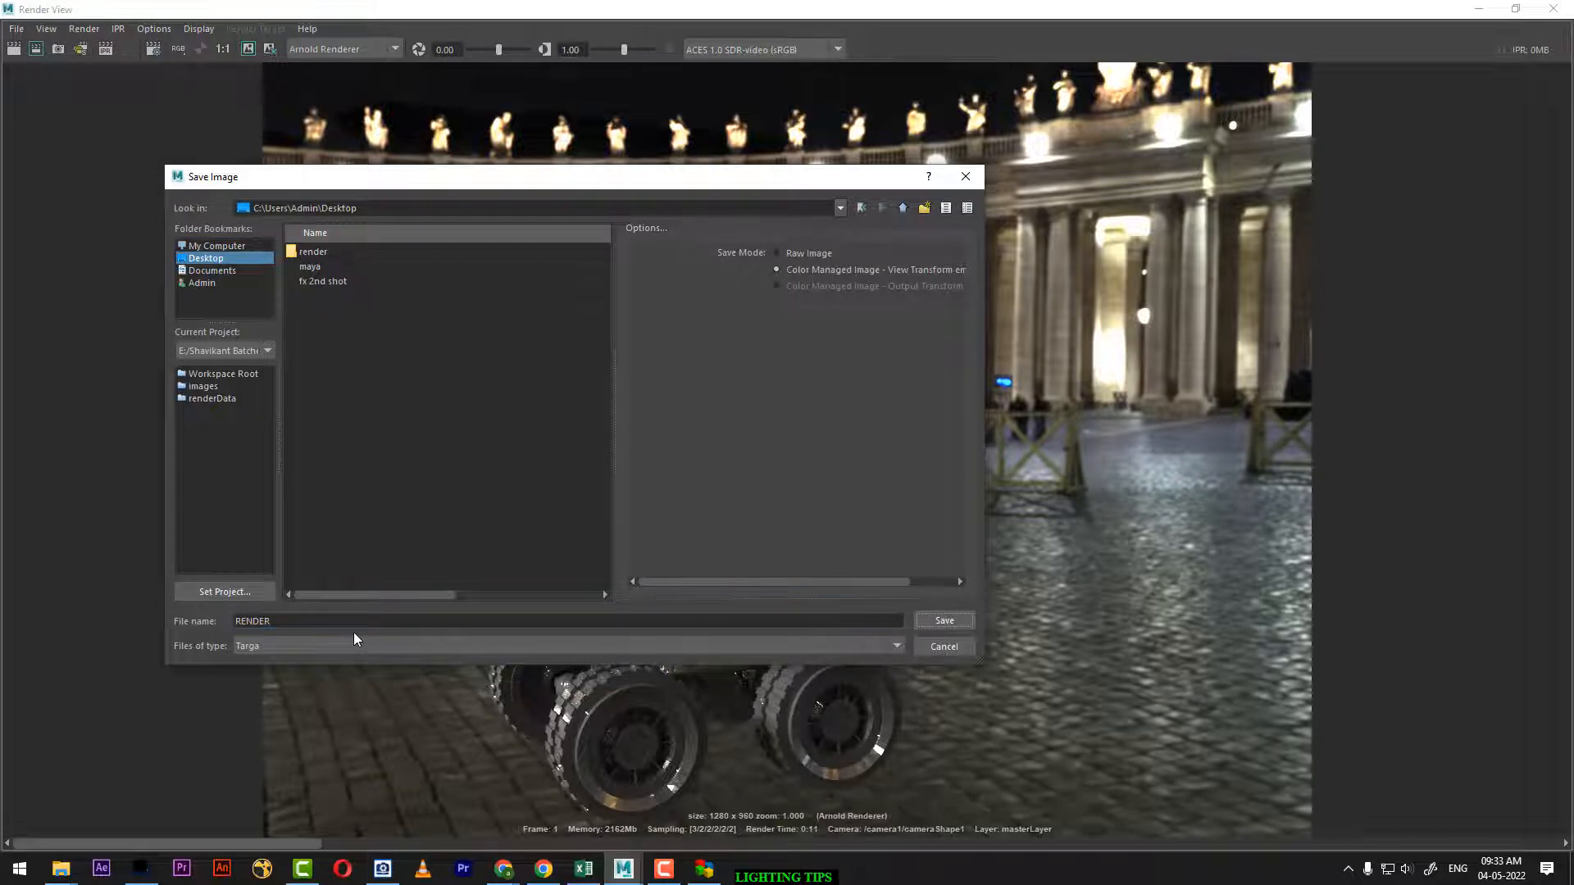
pyautogui.click(353, 646)
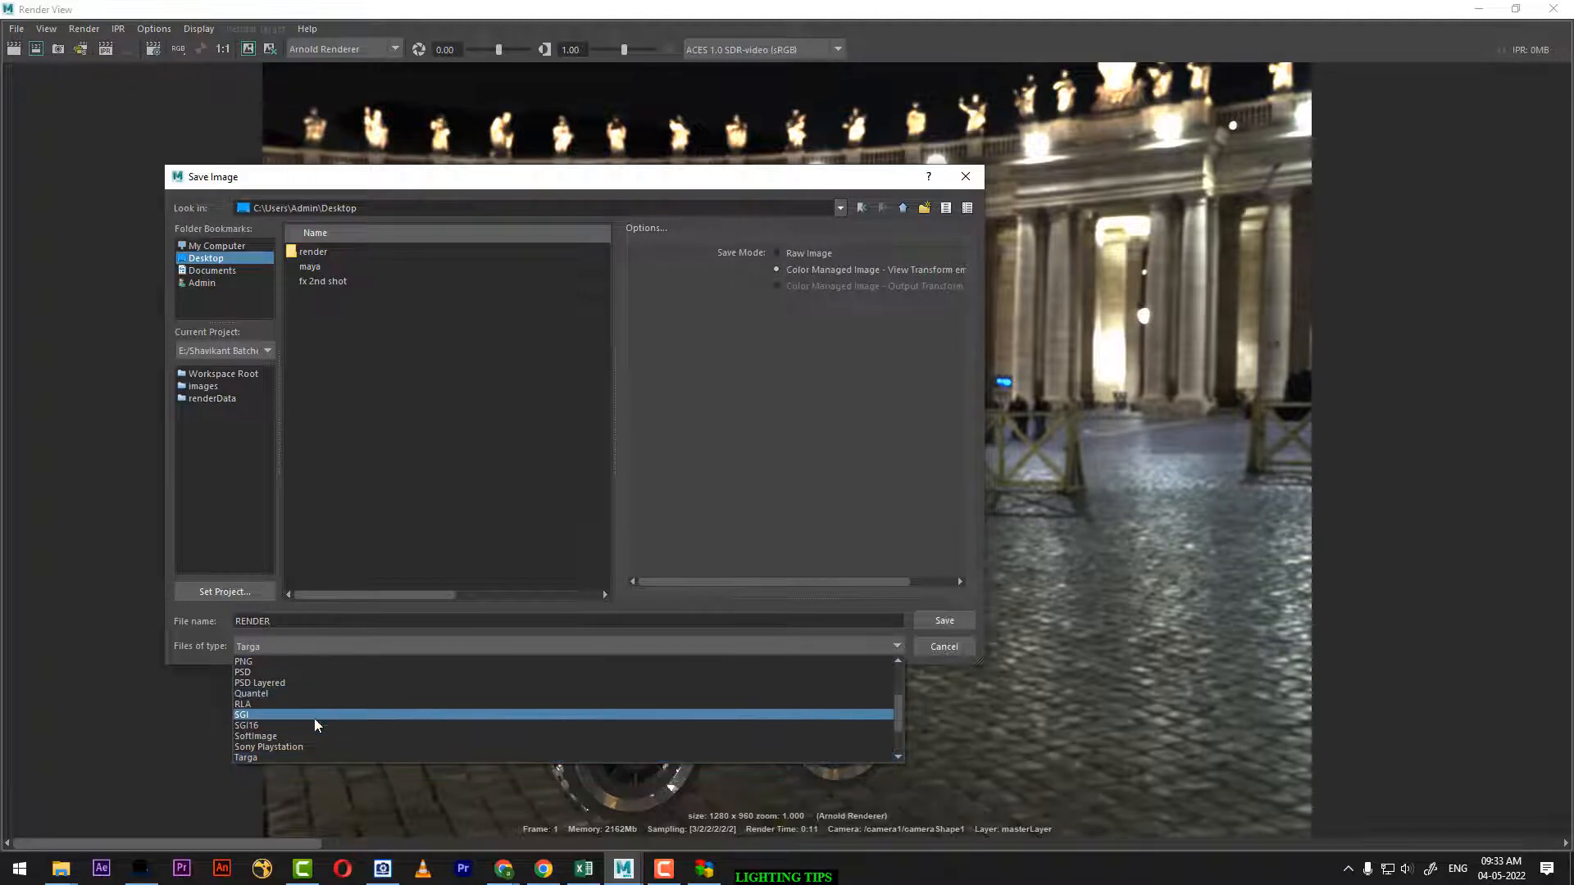
pyautogui.scroll(-3, 317, 725)
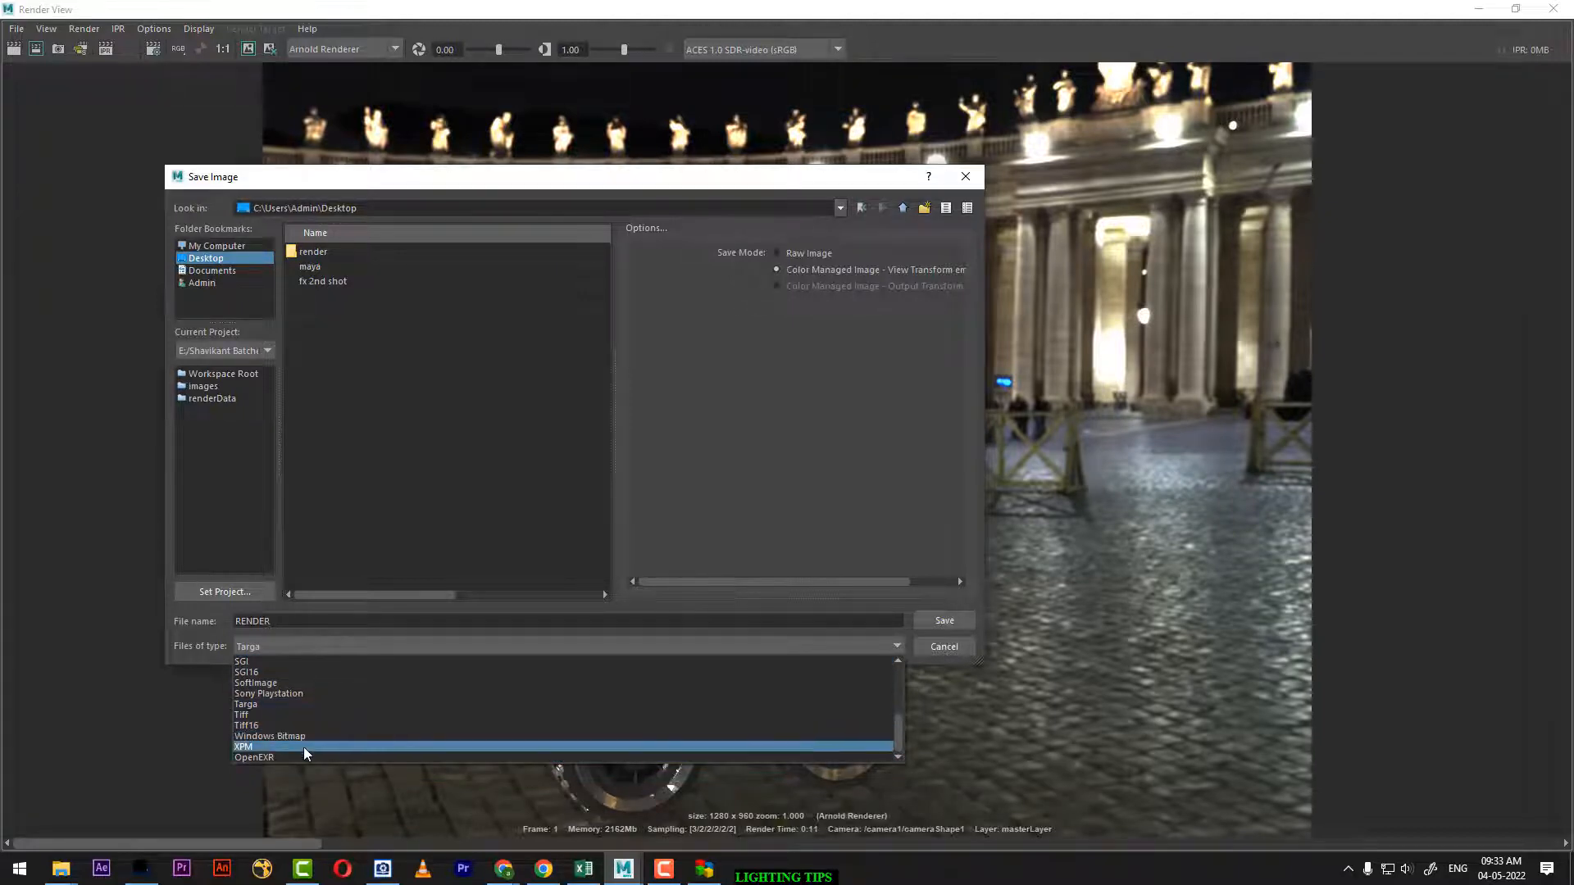
pyautogui.scroll(5, 305, 750)
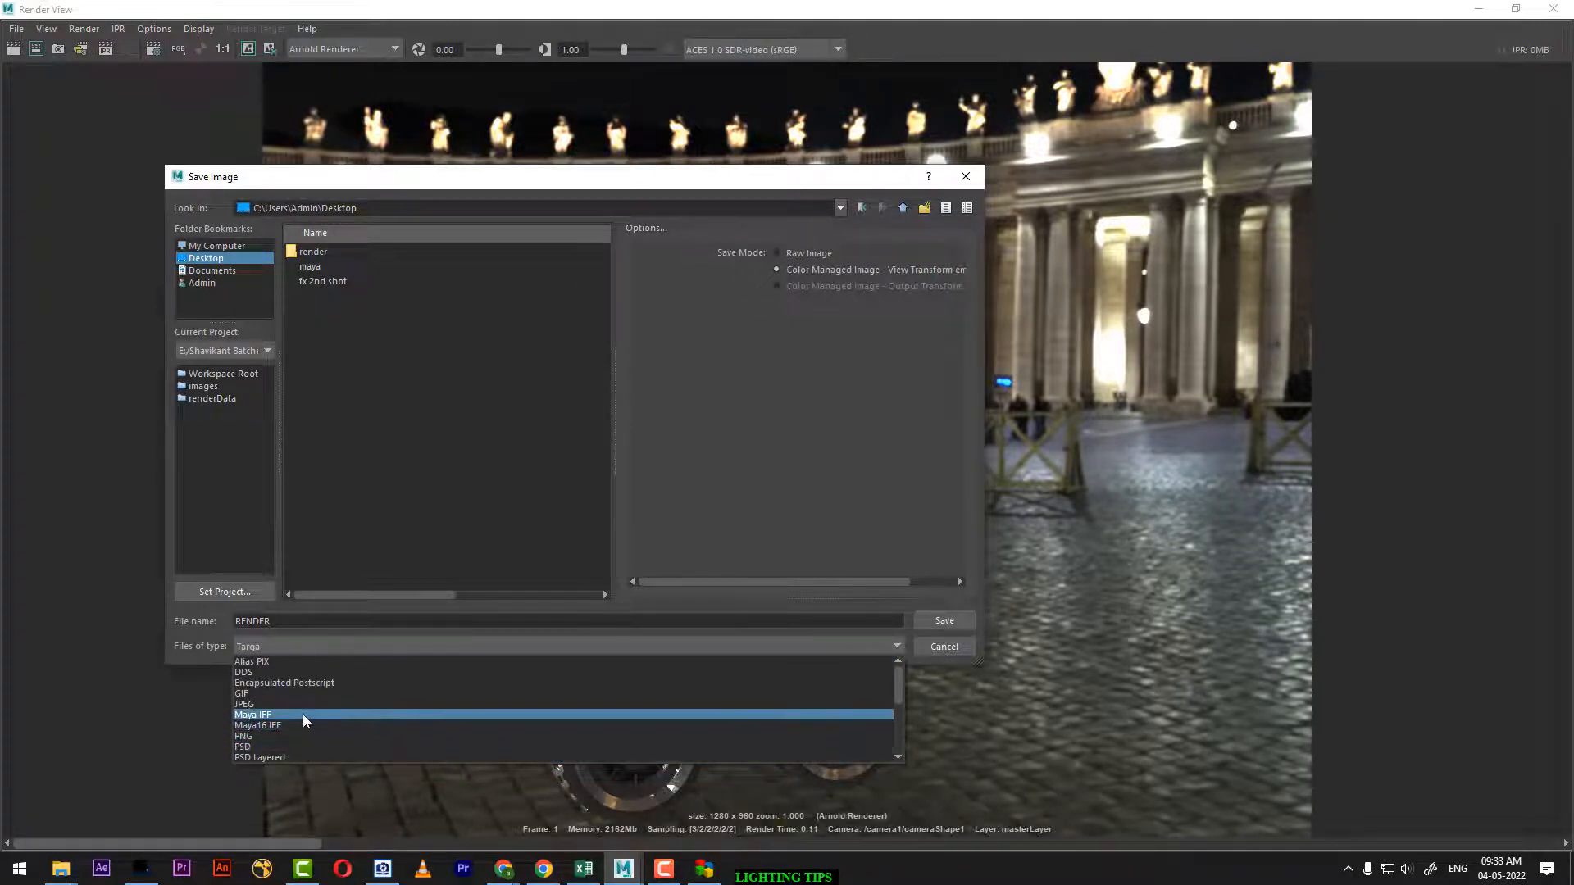
pyautogui.click(308, 705)
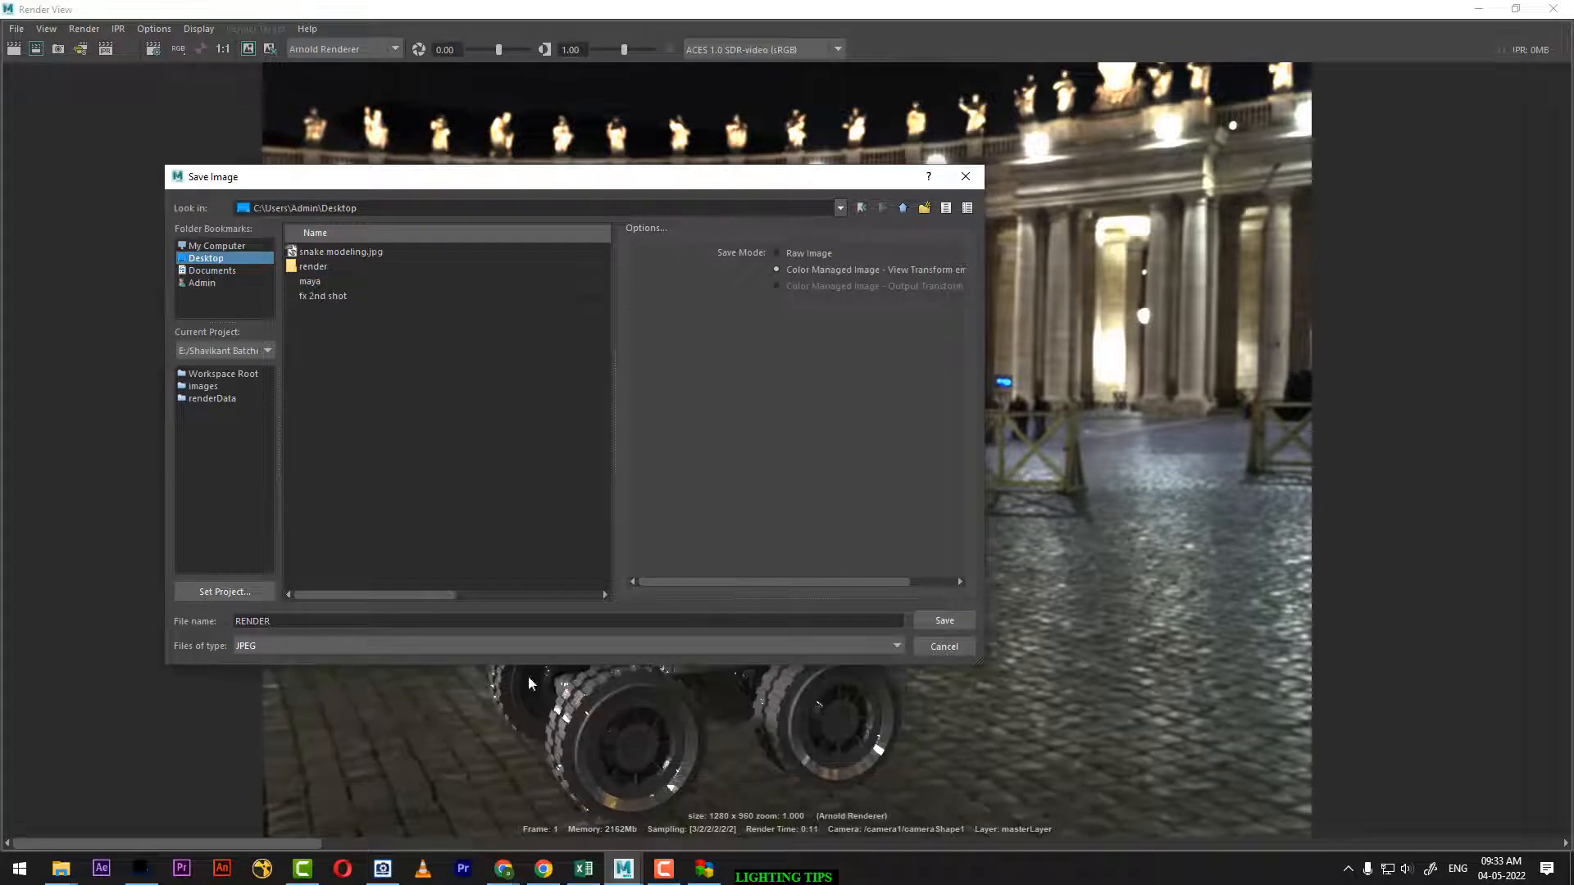
pyautogui.click(954, 621)
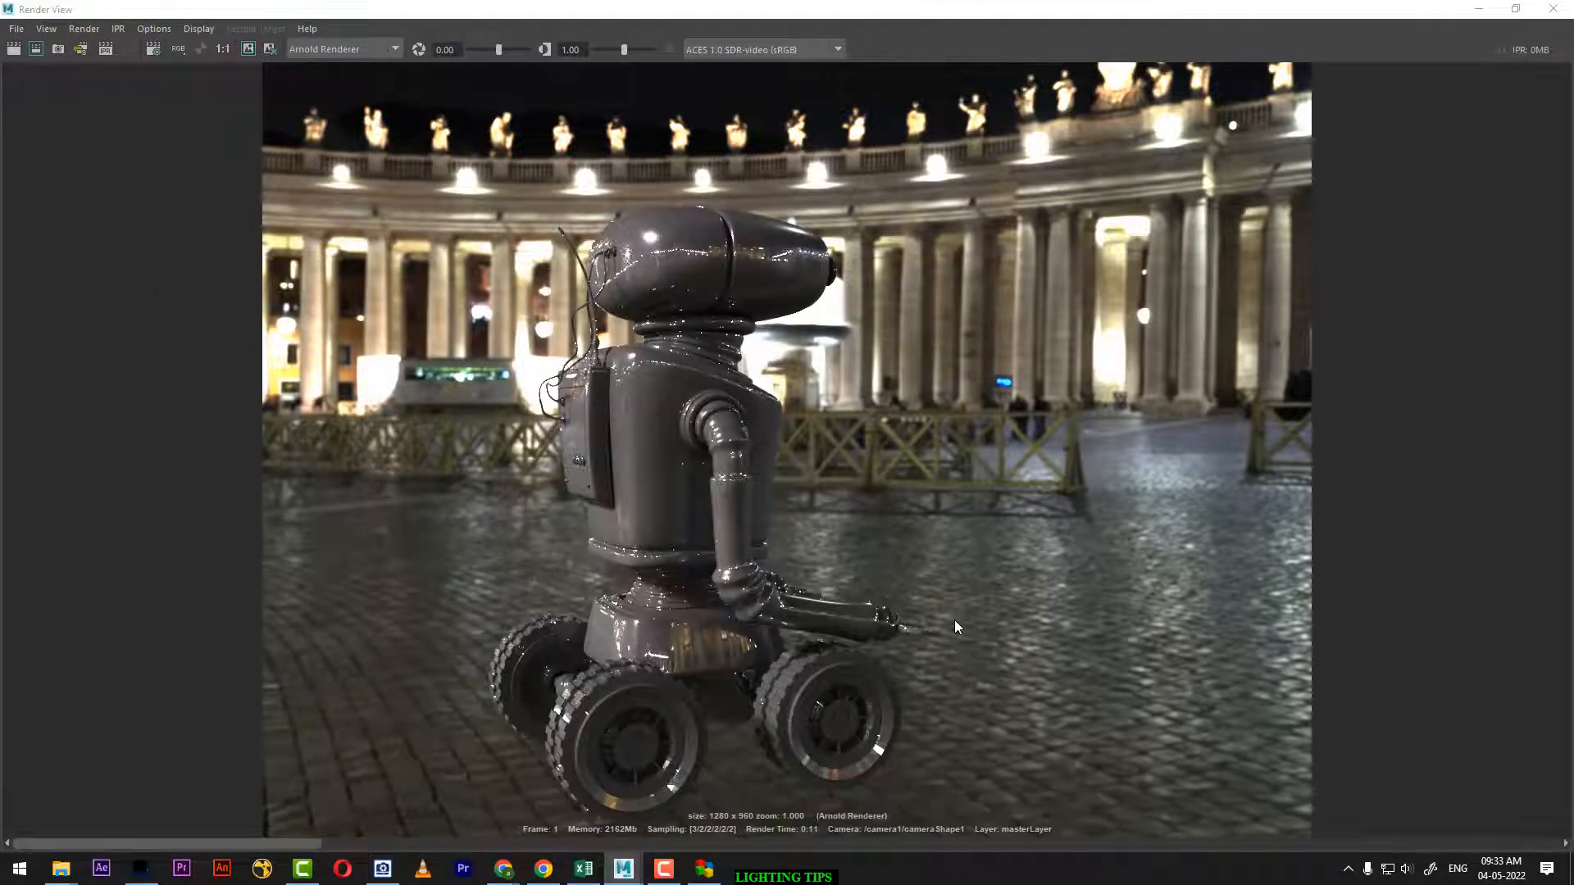
# Switch to the desktop and open the saved RENDER image in ACDSee Quick View to check it
pyautogui.press('super+d')
pyautogui.doubleClick(225, 174)
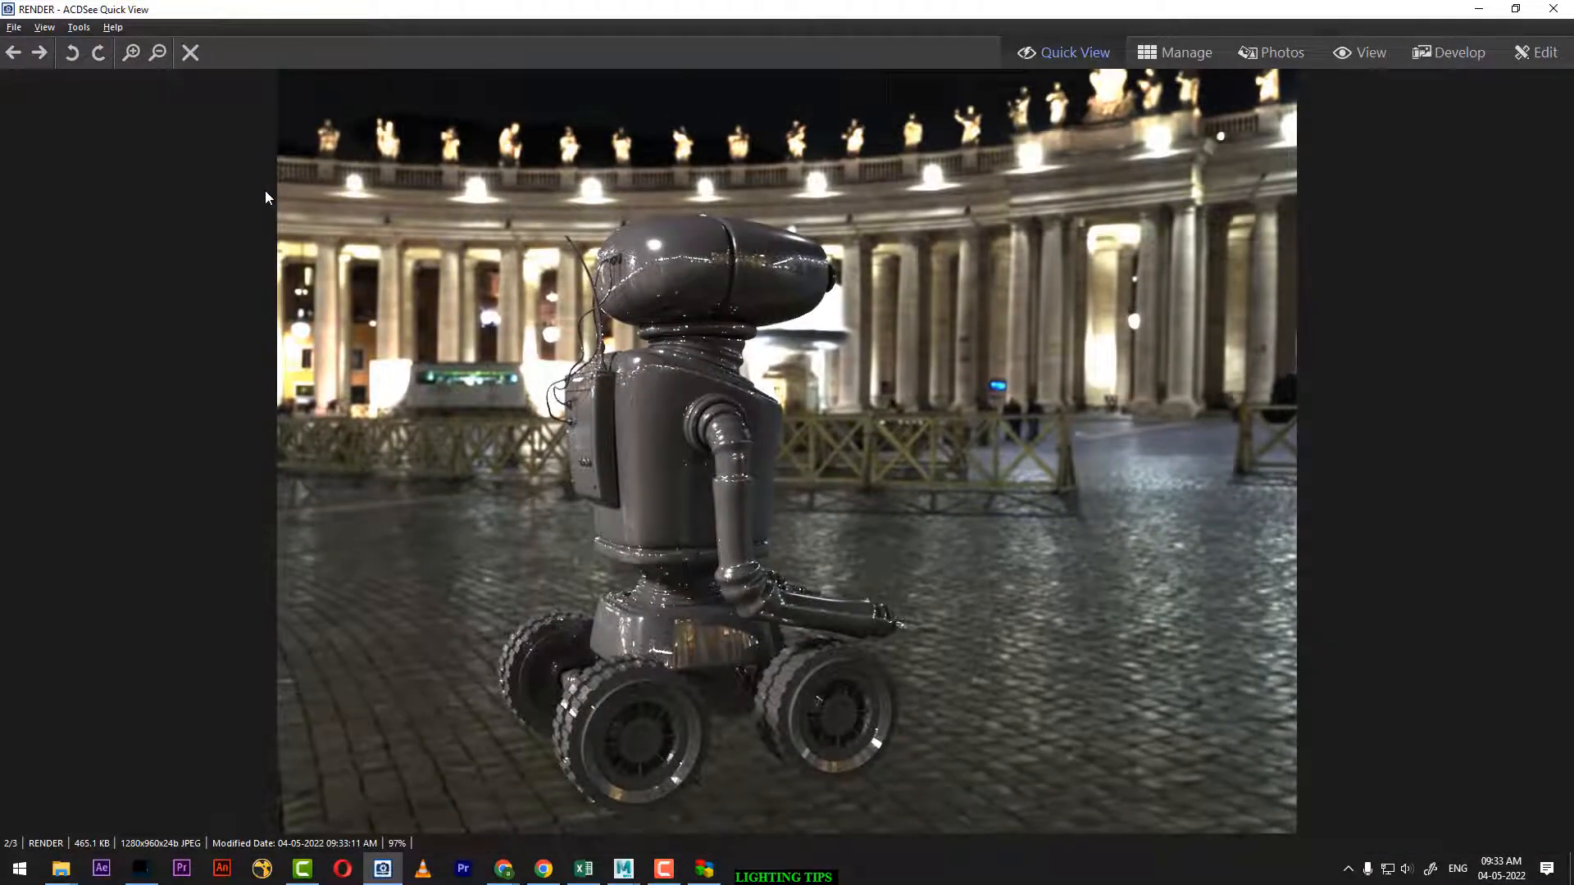
pyautogui.click(705, 869)
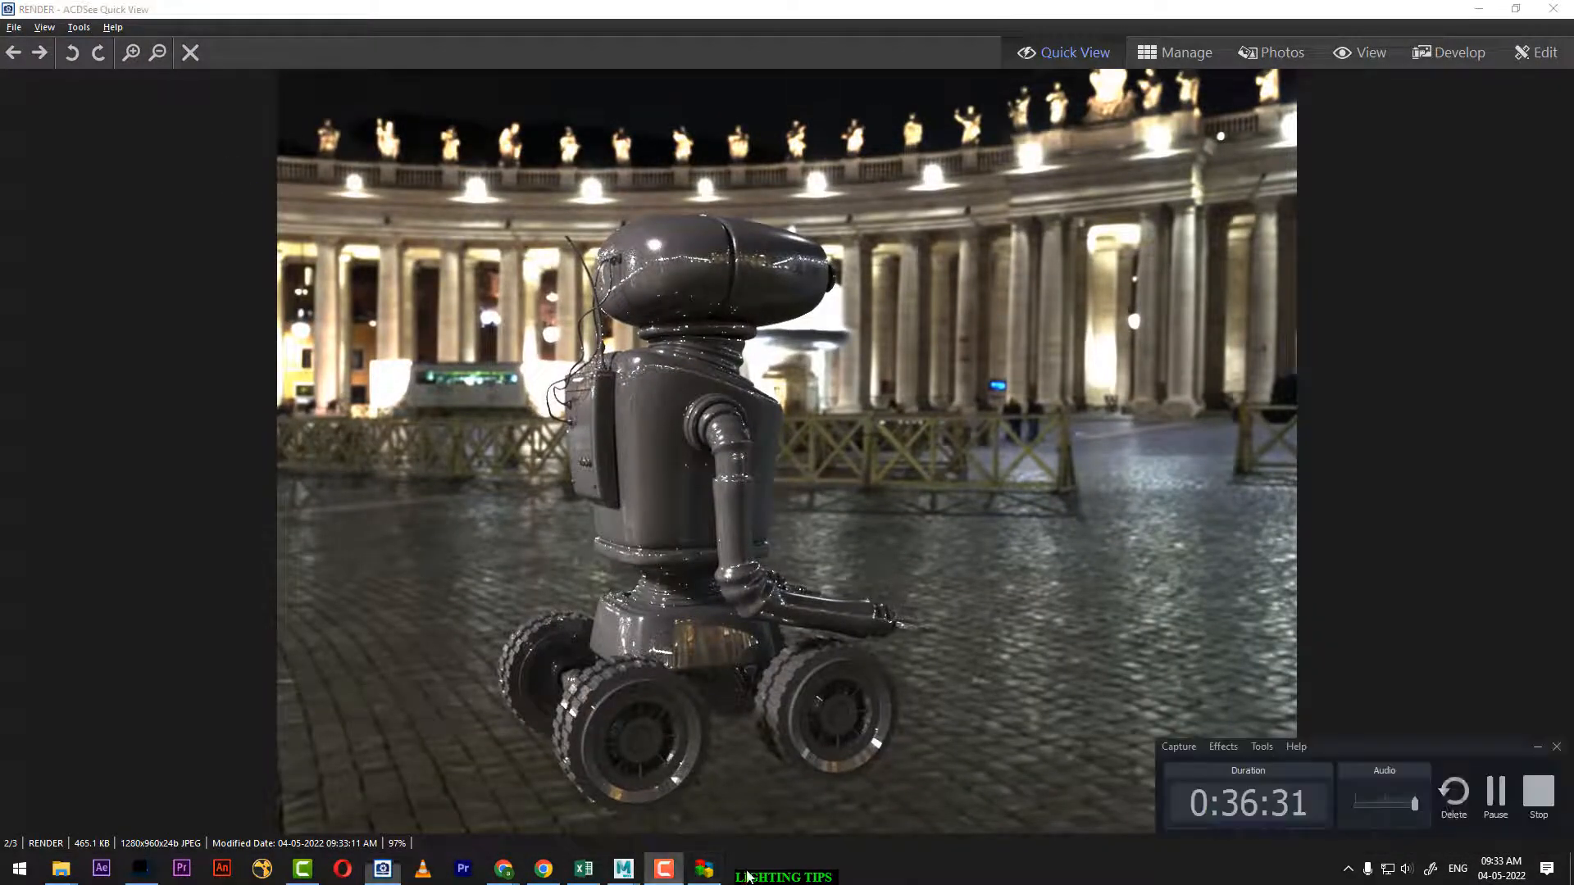